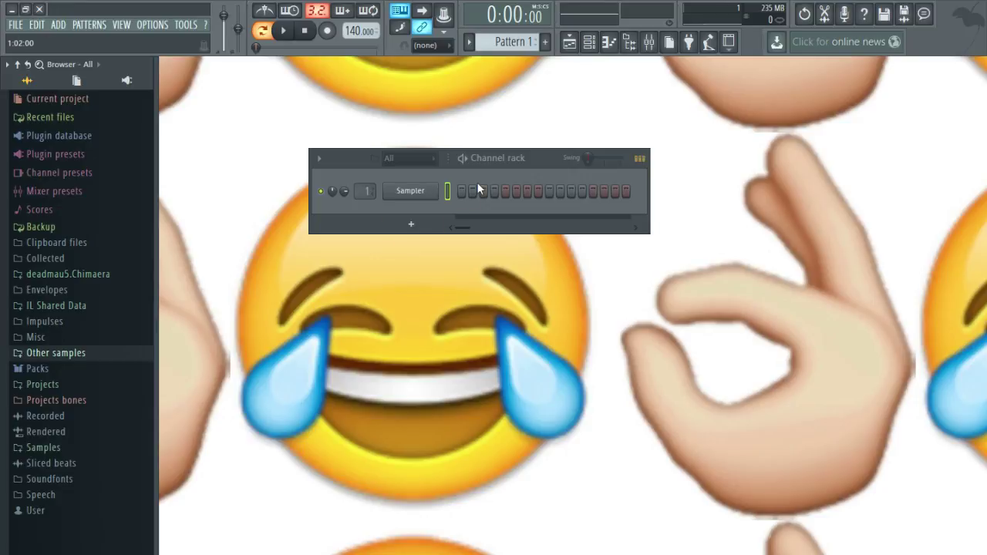
Add a Reaktor 6 instrument channel to the channel rack and move its plugin window clear of the rack.
{"action": "left_click", "coordinate": [421, 225]}
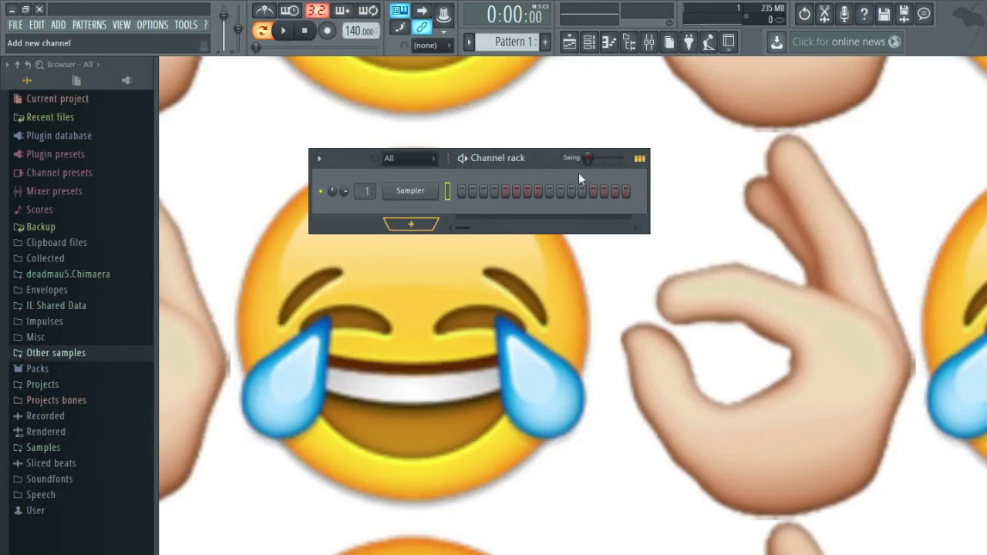
{"action": "left_click", "coordinate": [617, 265]}
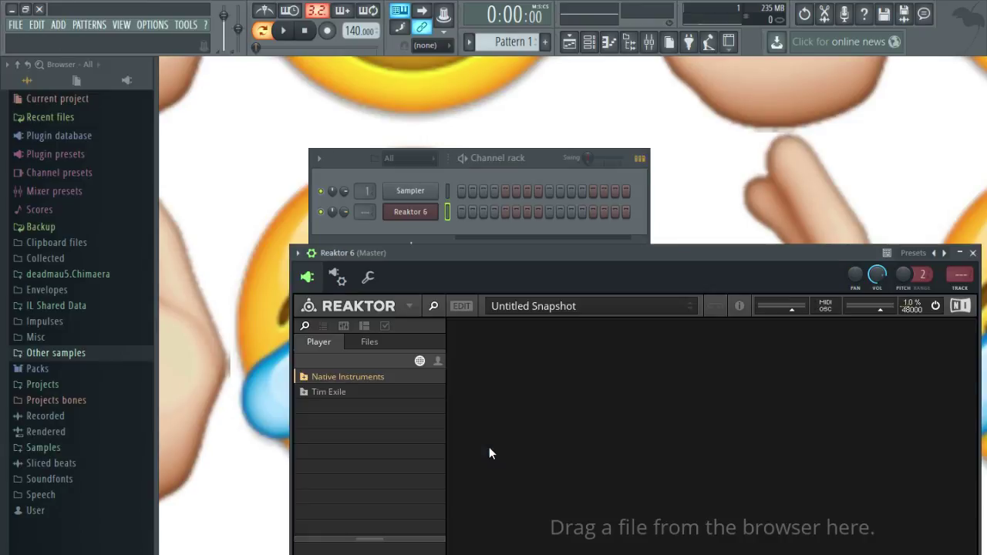
{"action": "left_click_drag", "start_coordinate": [624, 266], "coordinate": [541, 94]}
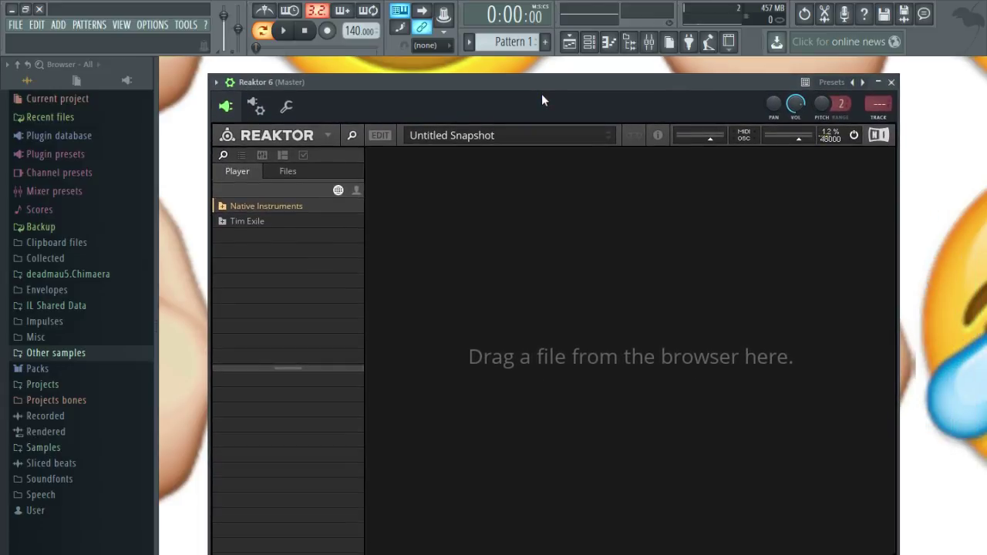
Open the Library folder of Reaktor Blocks under Native Instruments in Reaktor's player browser.
{"action": "left_click", "coordinate": [224, 206]}
{"action": "scroll", "coordinate": [265, 307], "scroll_direction": "down", "scroll_amount": 2}
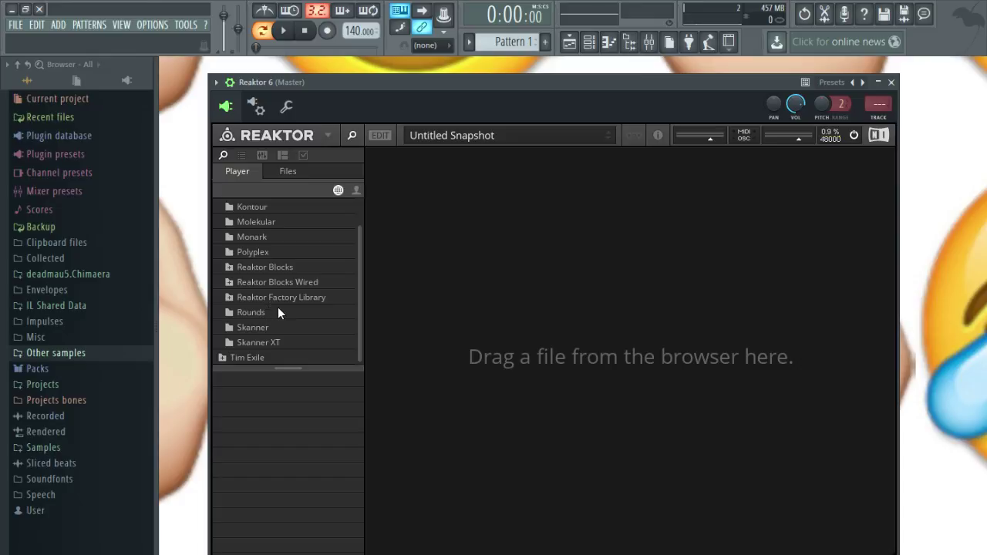
{"action": "scroll", "coordinate": [278, 309], "scroll_direction": "up", "scroll_amount": 1}
{"action": "scroll", "coordinate": [280, 307], "scroll_direction": "up", "scroll_amount": 1}
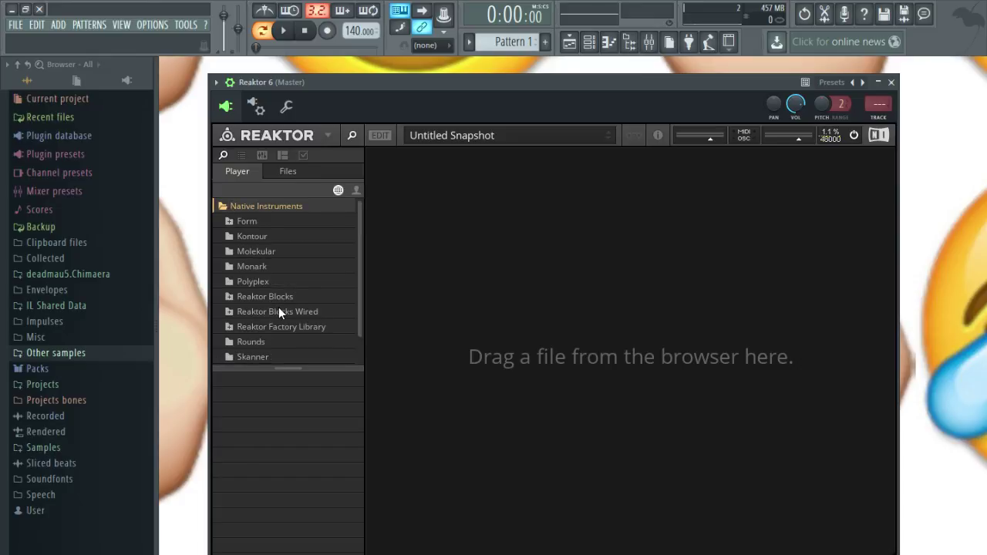
{"action": "scroll", "coordinate": [274, 312], "scroll_direction": "down", "scroll_amount": 2}
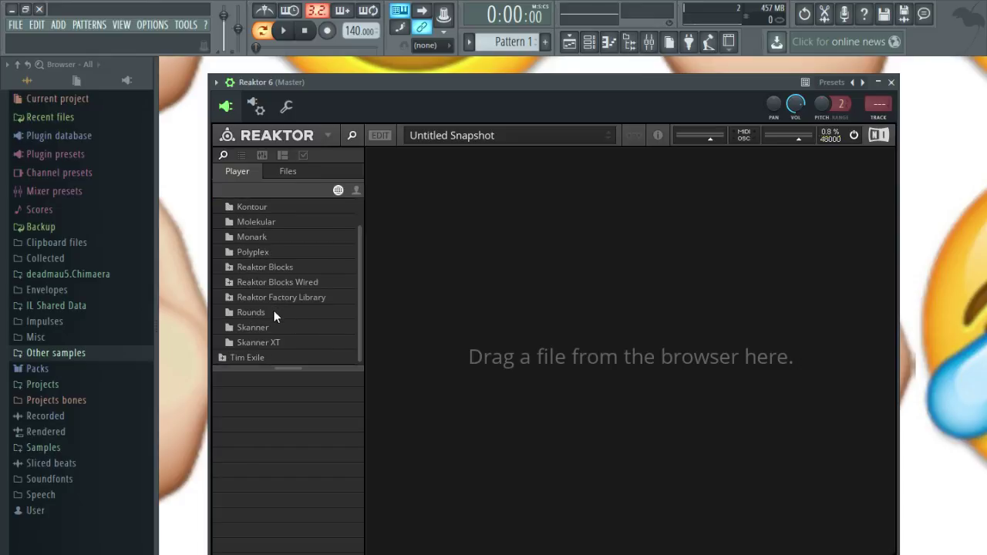
{"action": "left_click", "coordinate": [231, 267]}
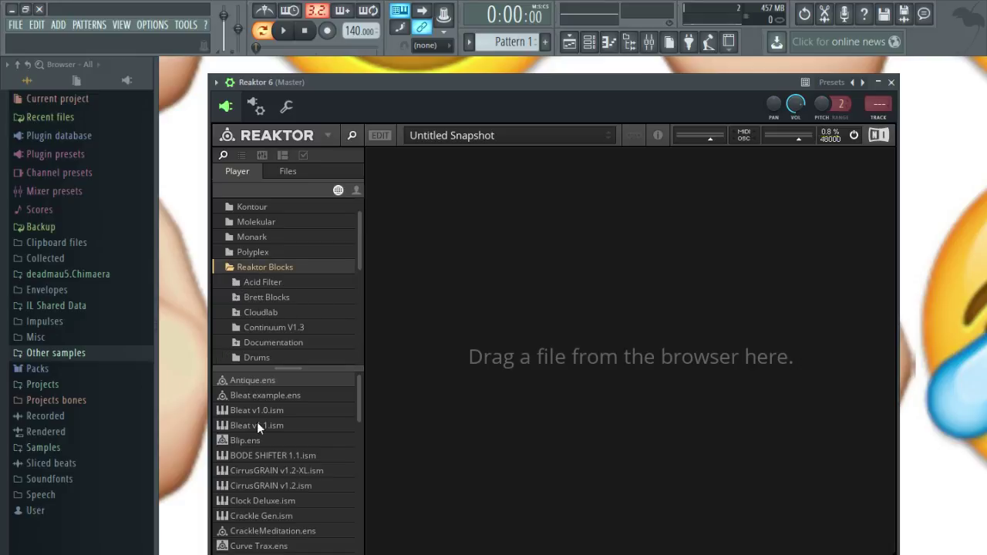
{"action": "scroll", "coordinate": [300, 304], "scroll_direction": "down", "scroll_amount": 3}
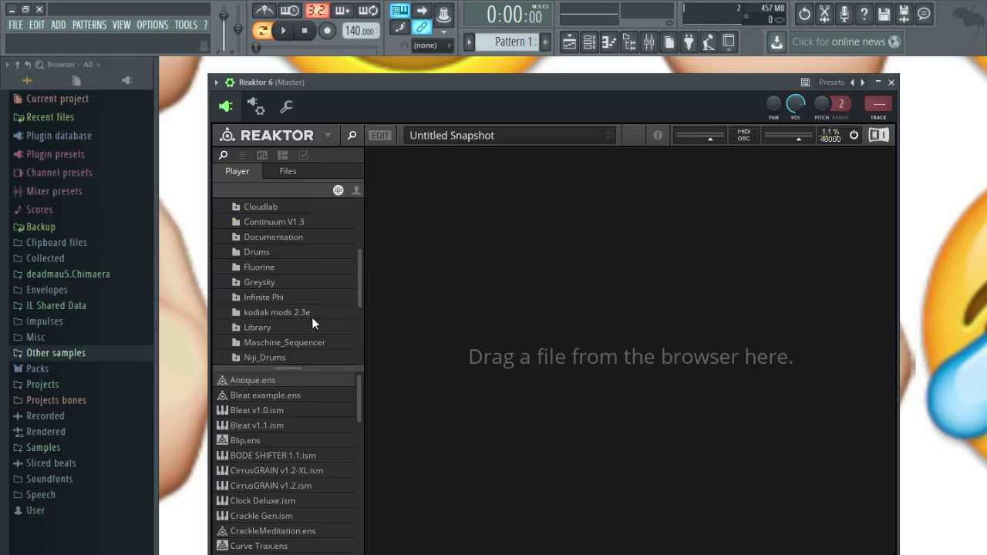
{"action": "scroll", "coordinate": [321, 328], "scroll_direction": "down", "scroll_amount": 1}
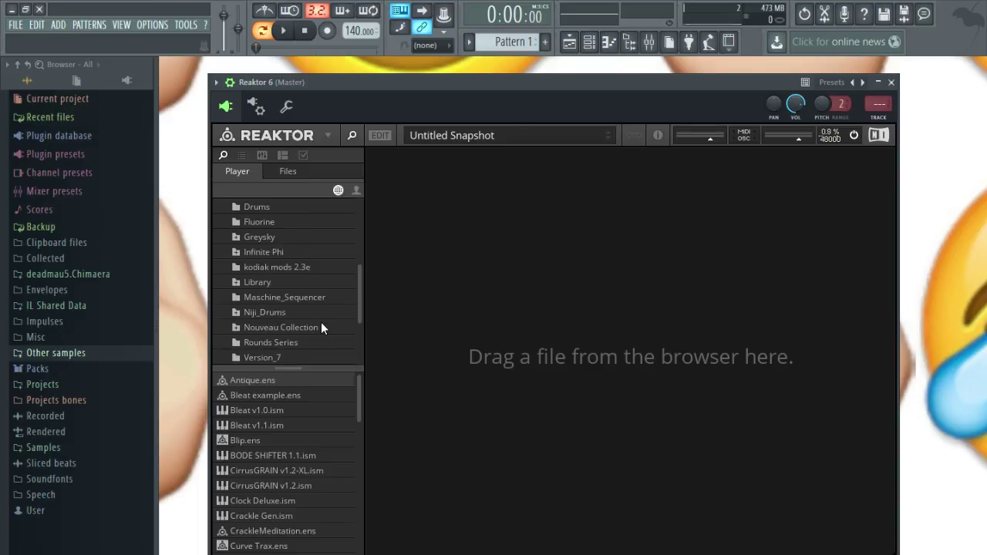
{"action": "left_click", "coordinate": [241, 281]}
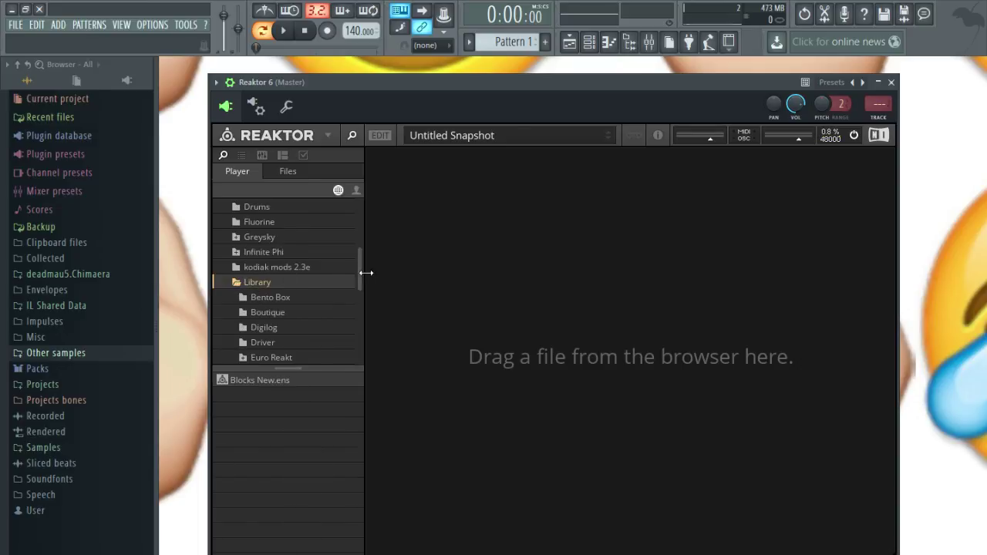
{"action": "scroll", "coordinate": [313, 291], "scroll_direction": "down", "scroll_amount": 1}
Add the INT-Note In block from the Util folder and move the two output ports well away from it.
{"action": "left_click", "coordinate": [271, 253]}
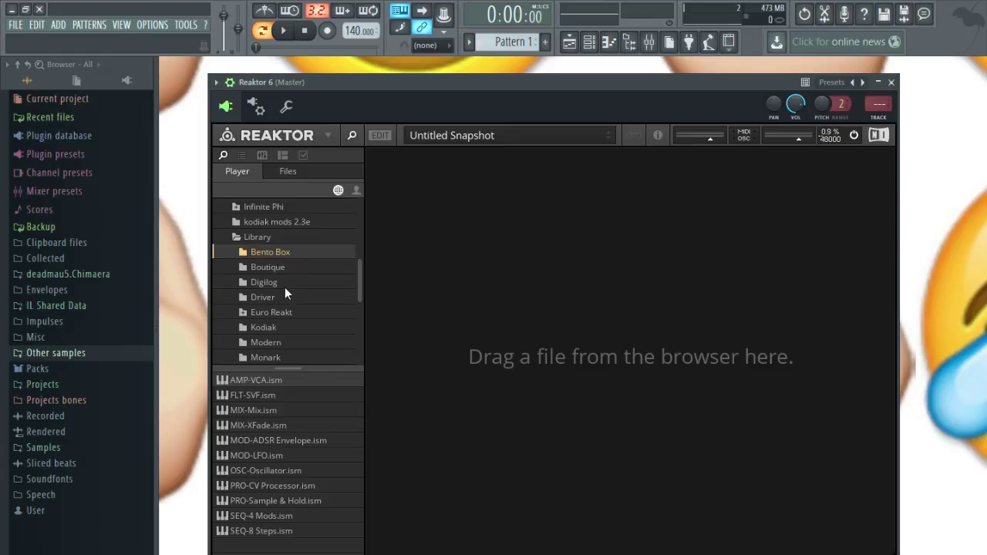
{"action": "left_click", "coordinate": [285, 286]}
{"action": "left_click", "coordinate": [289, 342]}
{"action": "scroll", "coordinate": [289, 333], "scroll_direction": "down", "scroll_amount": 1}
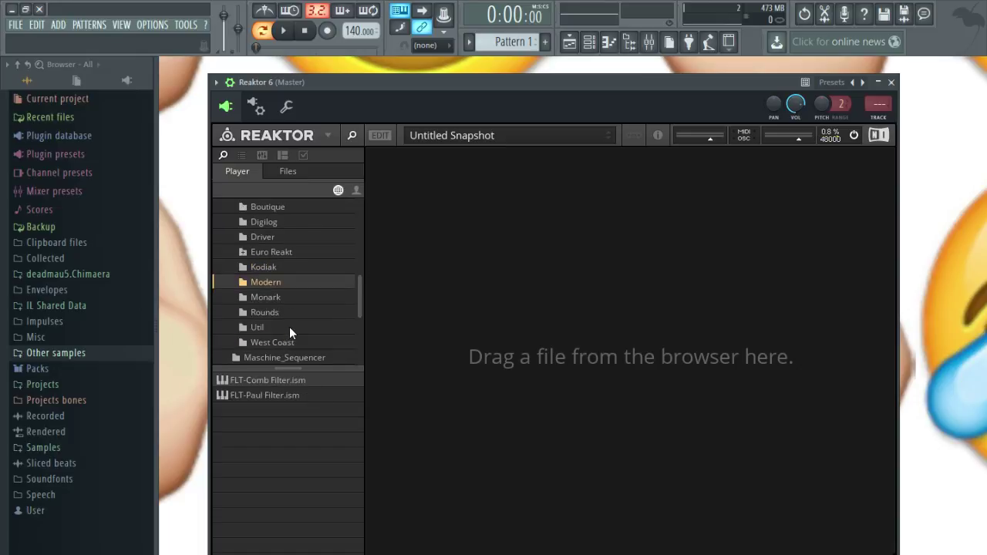
{"action": "left_click", "coordinate": [287, 327]}
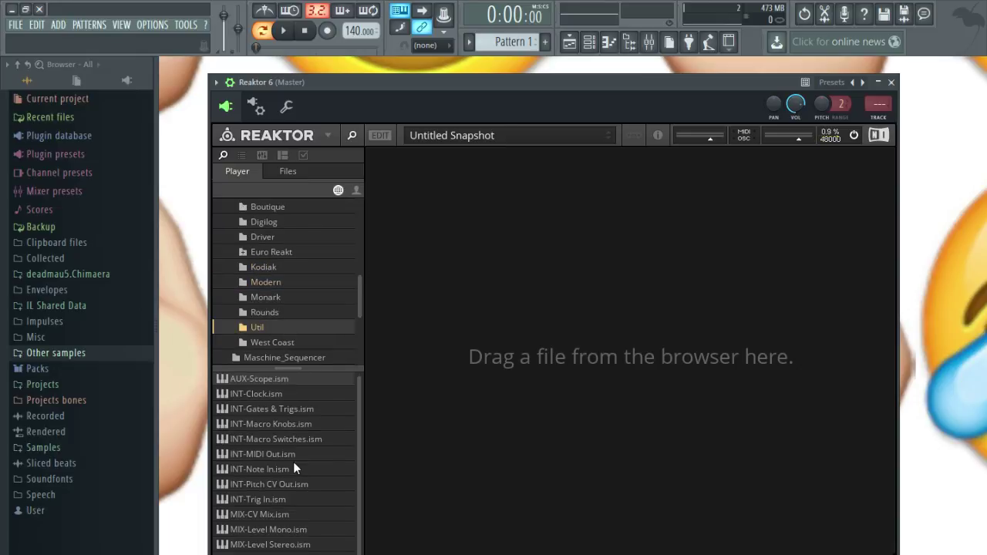
{"action": "left_click", "coordinate": [268, 472]}
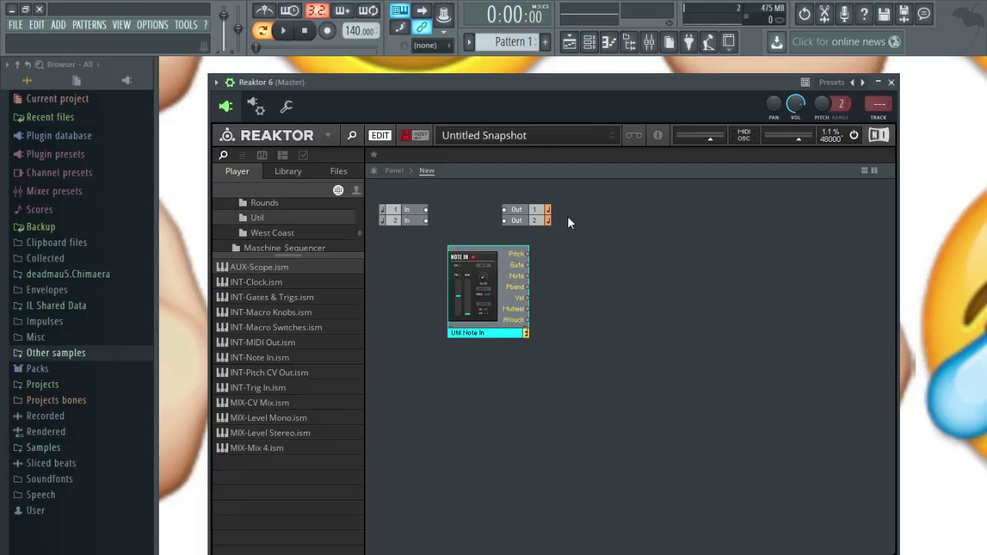
{"action": "left_click_drag", "start_coordinate": [607, 205], "coordinate": [816, 248]}
{"action": "left_click", "coordinate": [538, 429]}
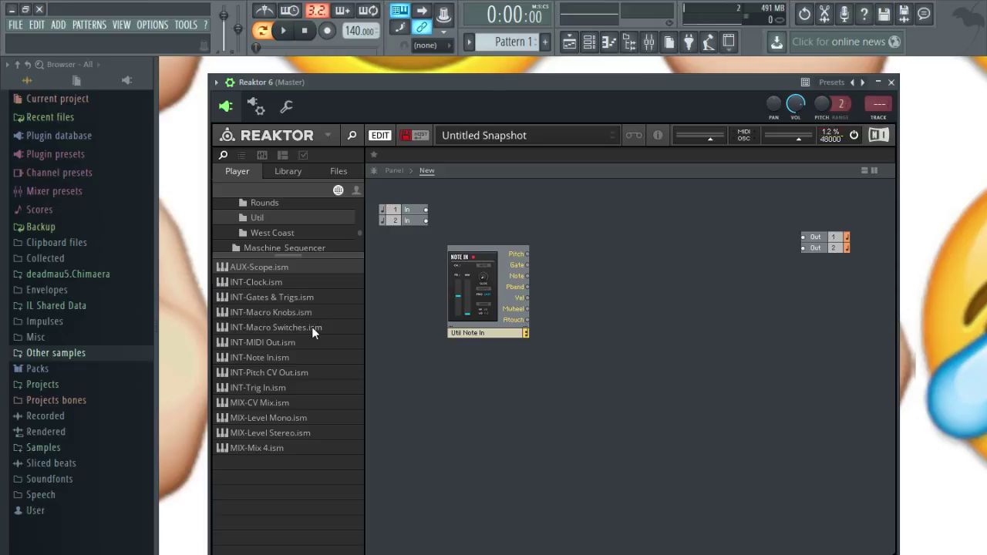
Add the OSC-Monark OSC block from the Monark folder to the structure, below and beside the Note In block.
{"action": "left_click_drag", "start_coordinate": [293, 255], "coordinate": [293, 373]}
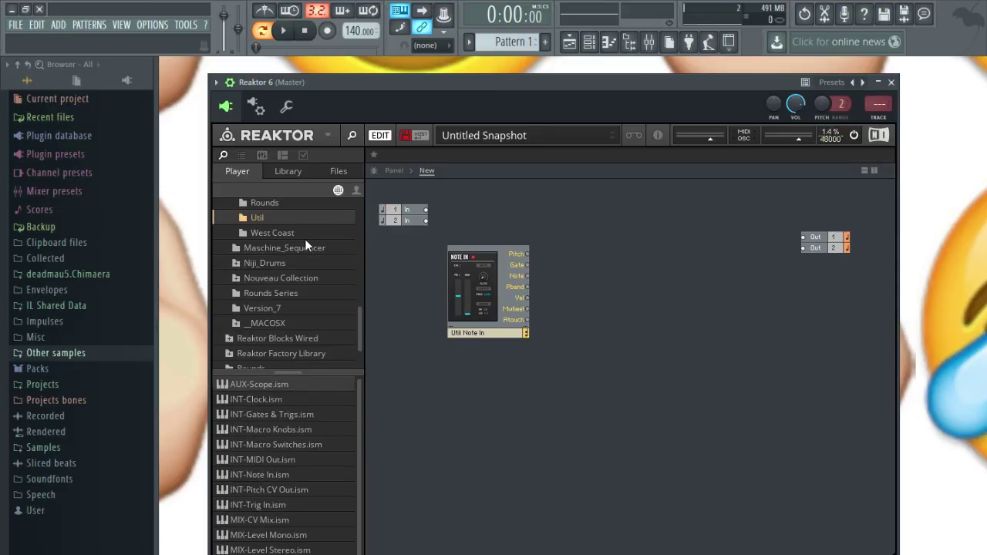
{"action": "scroll", "coordinate": [355, 308], "scroll_direction": "up", "scroll_amount": 6}
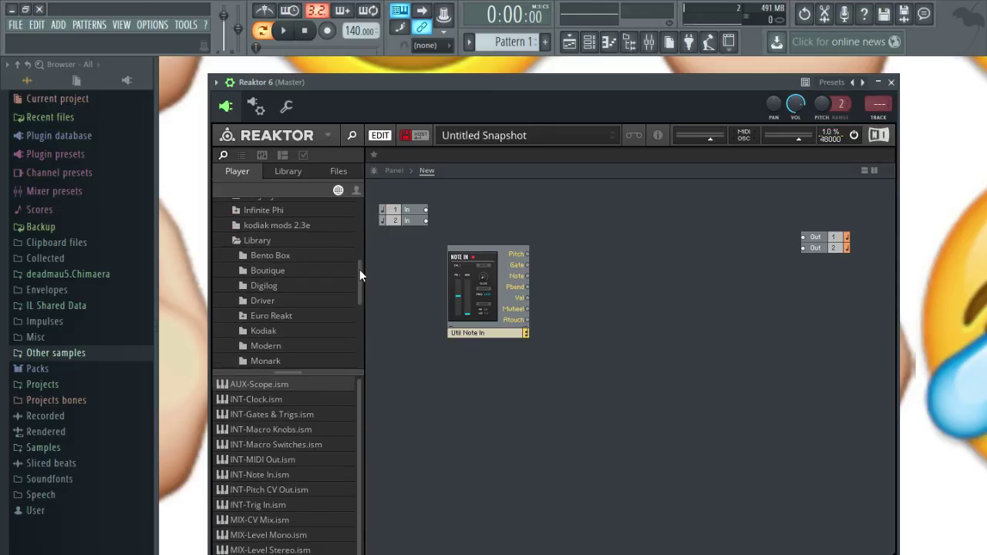
{"action": "left_click", "coordinate": [301, 258]}
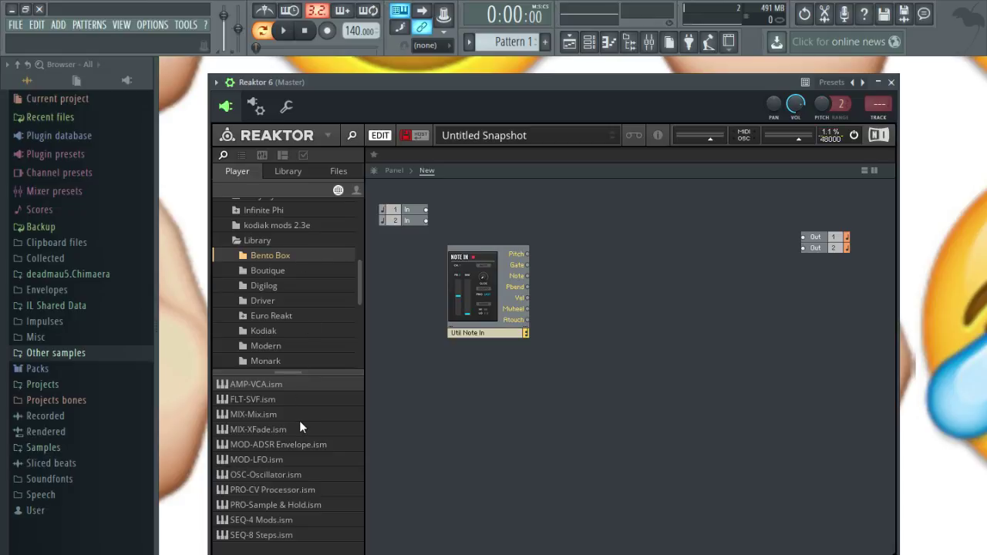
{"action": "left_click", "coordinate": [297, 474]}
{"action": "left_click", "coordinate": [286, 360]}
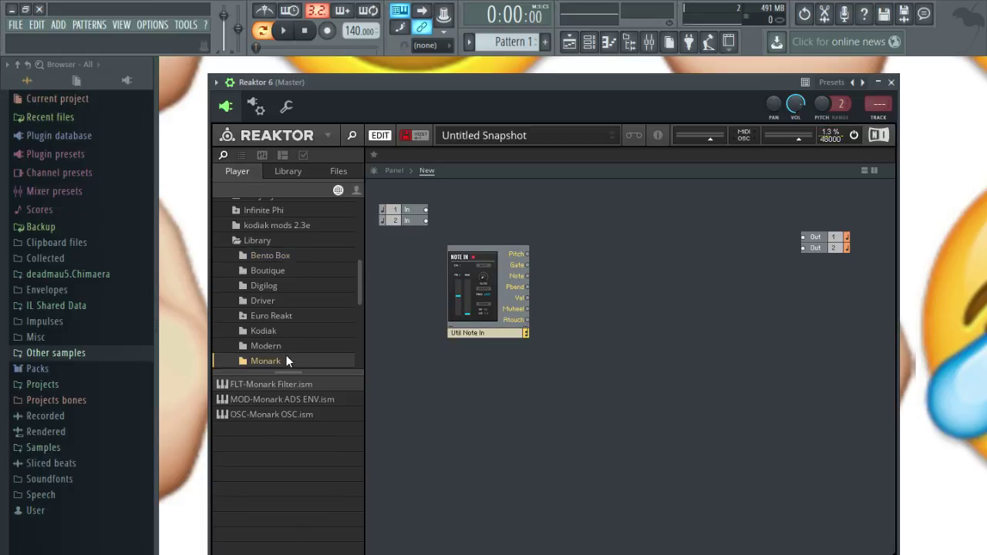
{"action": "left_click_drag", "start_coordinate": [315, 416], "coordinate": [609, 396]}
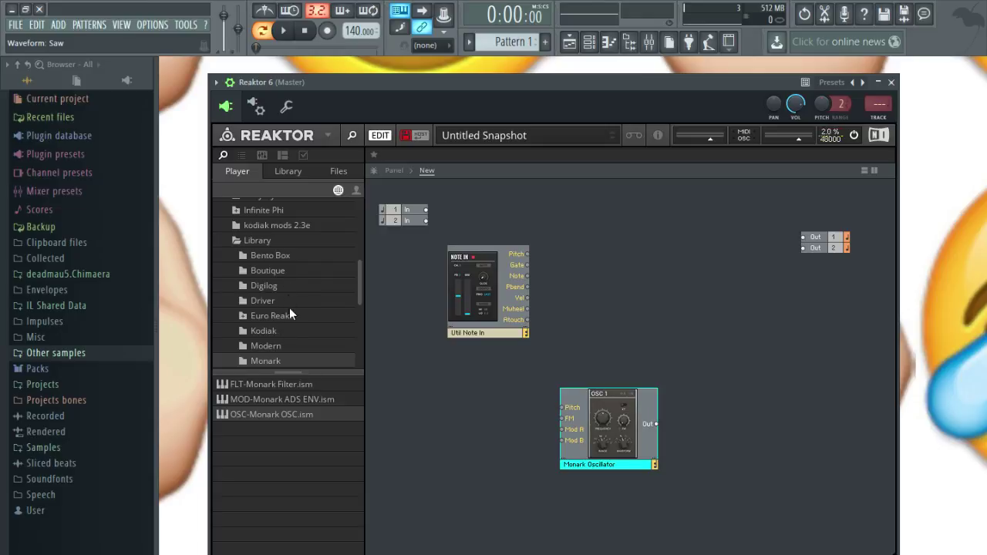
Add the MOD-ADSR Envelope and MIX-Mix blocks from the Bento Box folder, and place the envelope above the oscillator.
{"action": "left_click", "coordinate": [285, 254]}
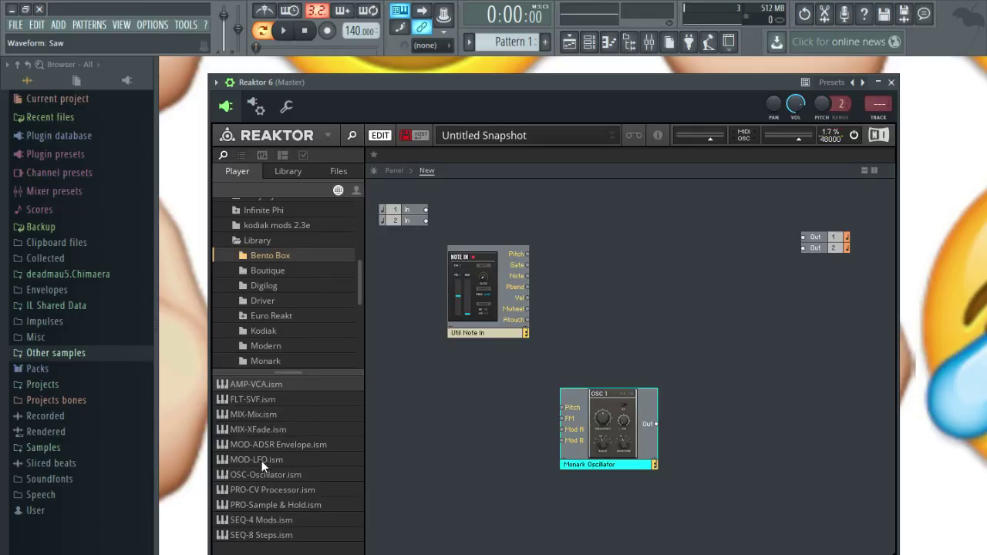
{"action": "left_click_drag", "start_coordinate": [283, 444], "coordinate": [662, 323]}
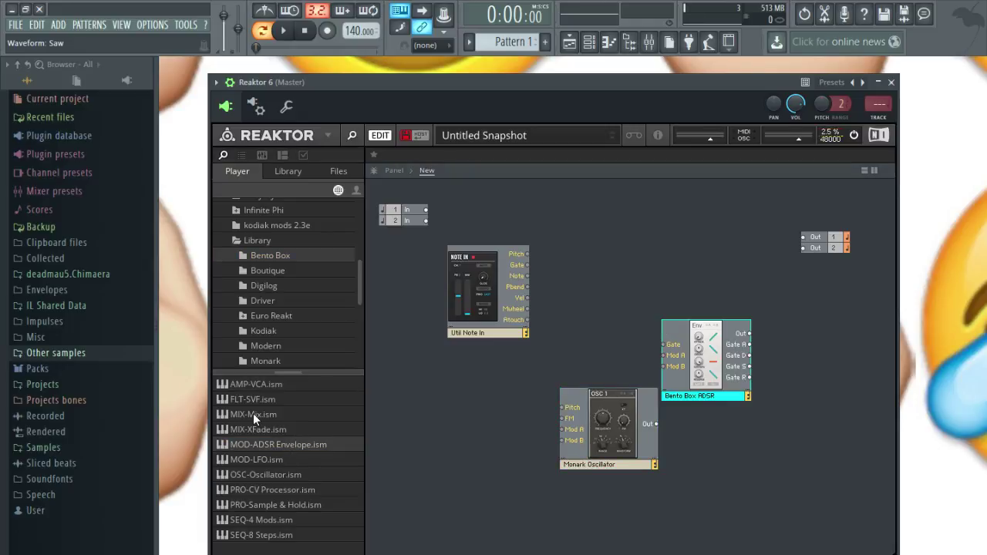
{"action": "left_click_drag", "start_coordinate": [253, 414], "coordinate": [830, 421]}
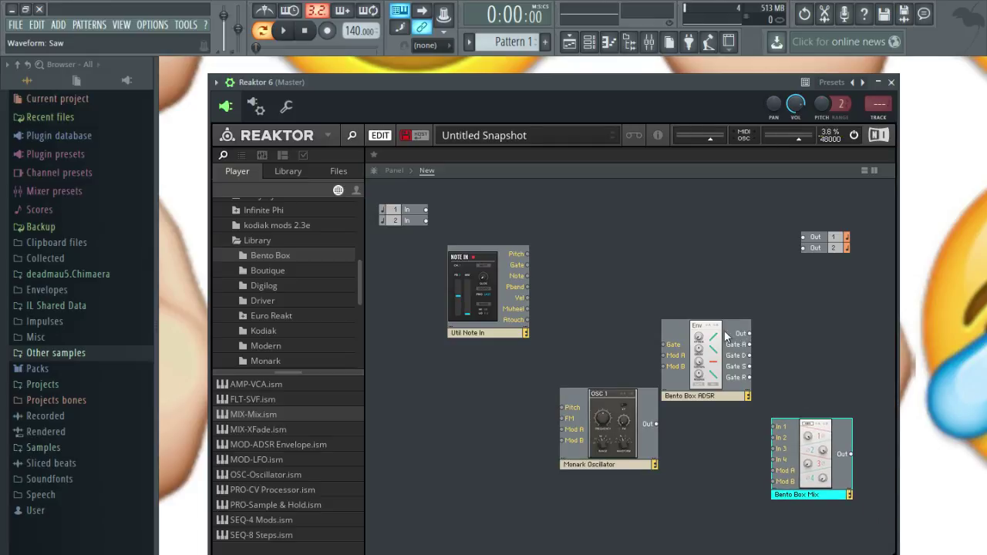
{"action": "left_click_drag", "start_coordinate": [725, 336], "coordinate": [692, 258]}
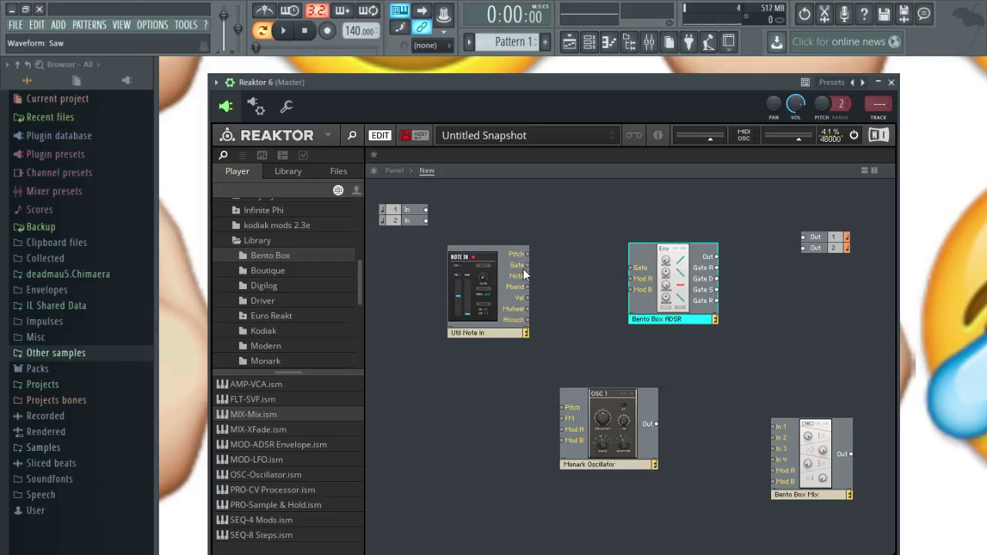
Wire Note In's Gate to the ADSR's Gate and its Pitch to the Monark Oscillator's Pitch, and move the ADSR closer.
{"action": "left_click_drag", "start_coordinate": [527, 265], "coordinate": [631, 268]}
{"action": "left_click_drag", "start_coordinate": [526, 253], "coordinate": [567, 408]}
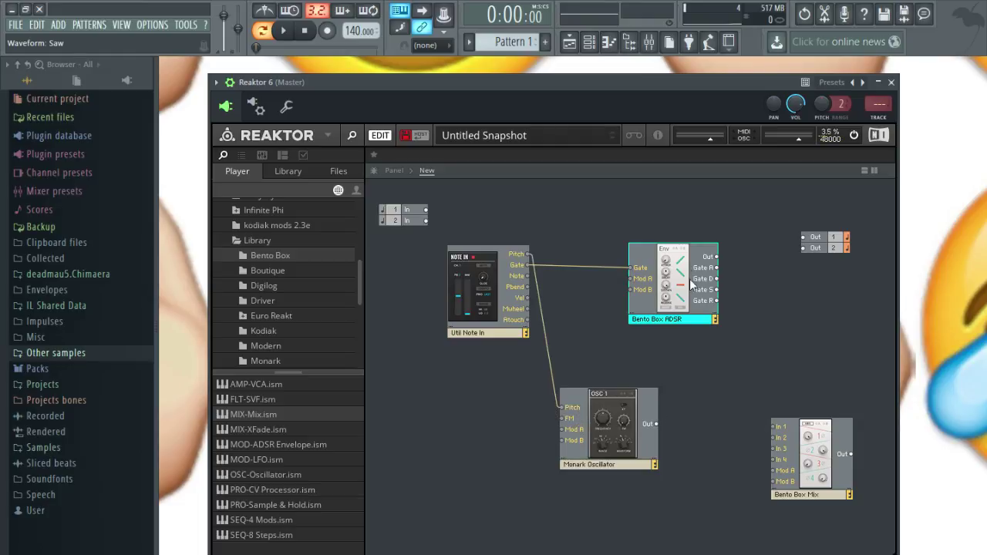
{"action": "left_click_drag", "start_coordinate": [687, 259], "coordinate": [624, 237]}
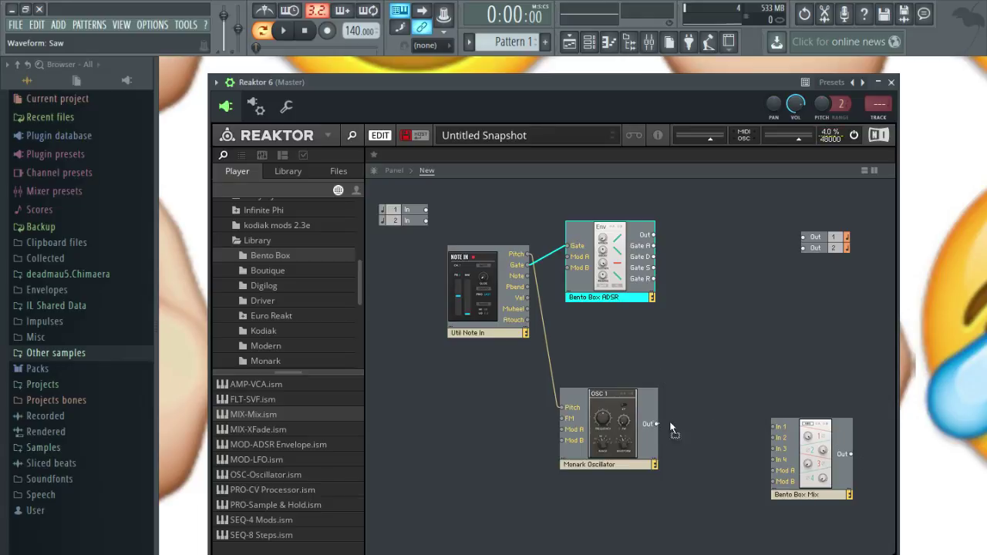
Wire the Monark Oscillator's output to In 1 of the Bento Box Mix, and reposition the mixer and output ports.
{"action": "left_click_drag", "start_coordinate": [657, 424], "coordinate": [773, 425]}
{"action": "left_click_drag", "start_coordinate": [830, 439], "coordinate": [758, 346]}
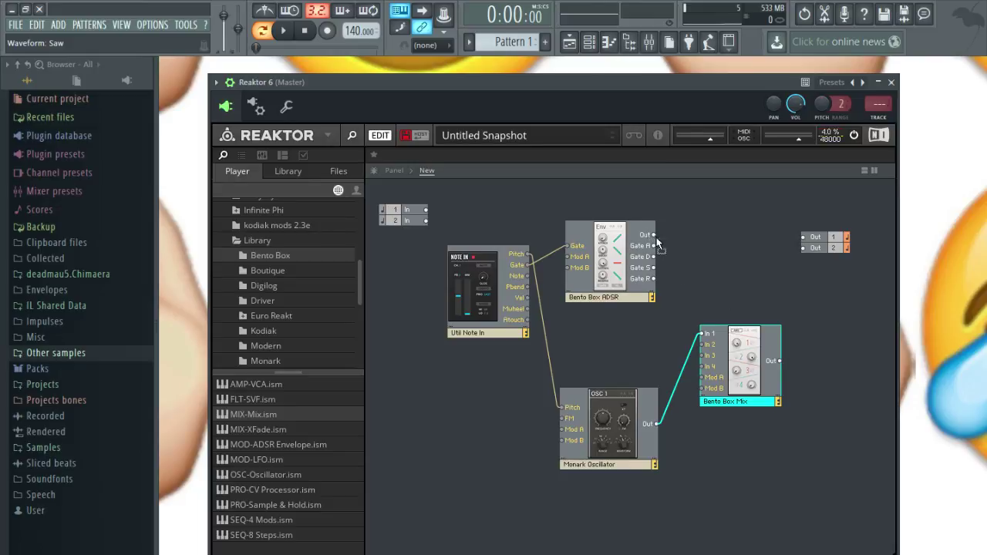
{"action": "left_click_drag", "start_coordinate": [686, 263], "coordinate": [648, 342]}
{"action": "left_click_drag", "start_coordinate": [781, 266], "coordinate": [920, 211]}
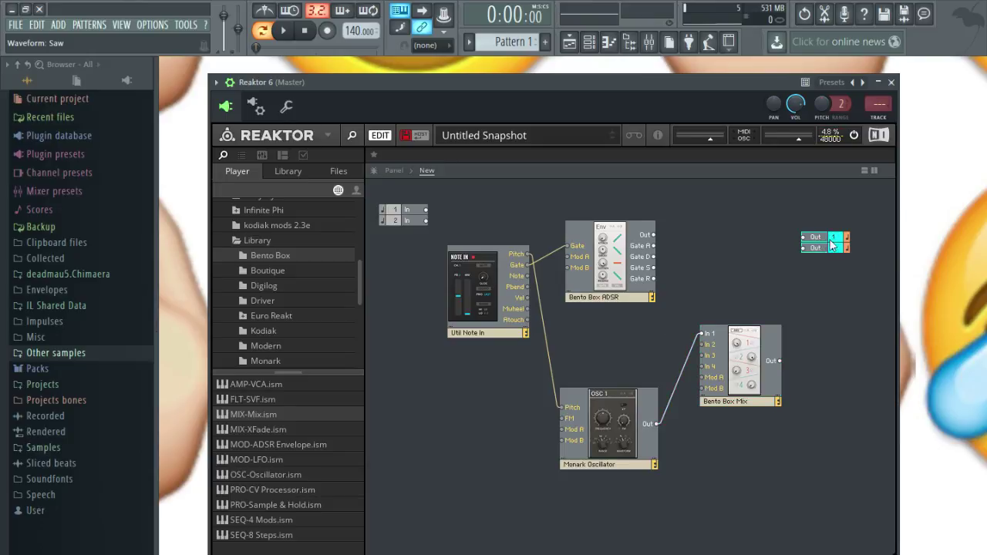
{"action": "left_click_drag", "start_coordinate": [832, 245], "coordinate": [848, 246]}
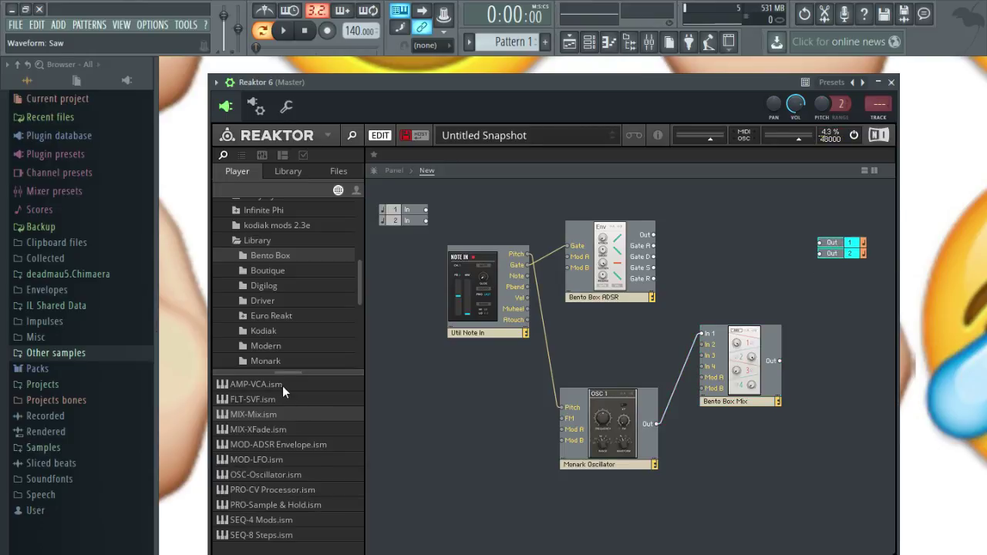
Add the AMP-VCA block, wire the ADSR's Out to the VCA's In, and arrange the VCA above the mixer.
{"action": "left_click_drag", "start_coordinate": [282, 386], "coordinate": [751, 246]}
{"action": "left_click_drag", "start_coordinate": [654, 235], "coordinate": [740, 252]}
{"action": "left_click_drag", "start_coordinate": [754, 344], "coordinate": [692, 348]}
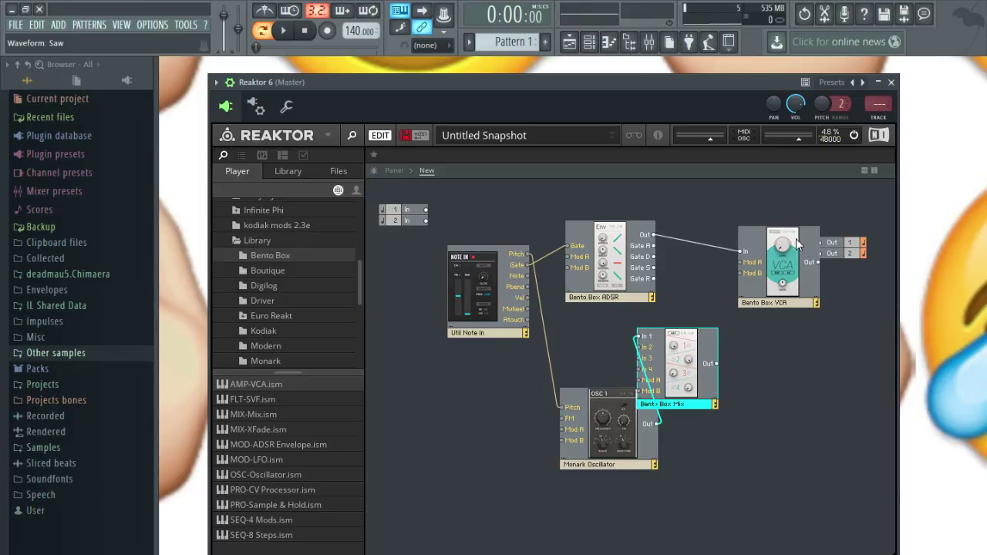
{"action": "left_click_drag", "start_coordinate": [802, 279], "coordinate": [744, 271]}
{"action": "left_click_drag", "start_coordinate": [716, 339], "coordinate": [776, 374]}
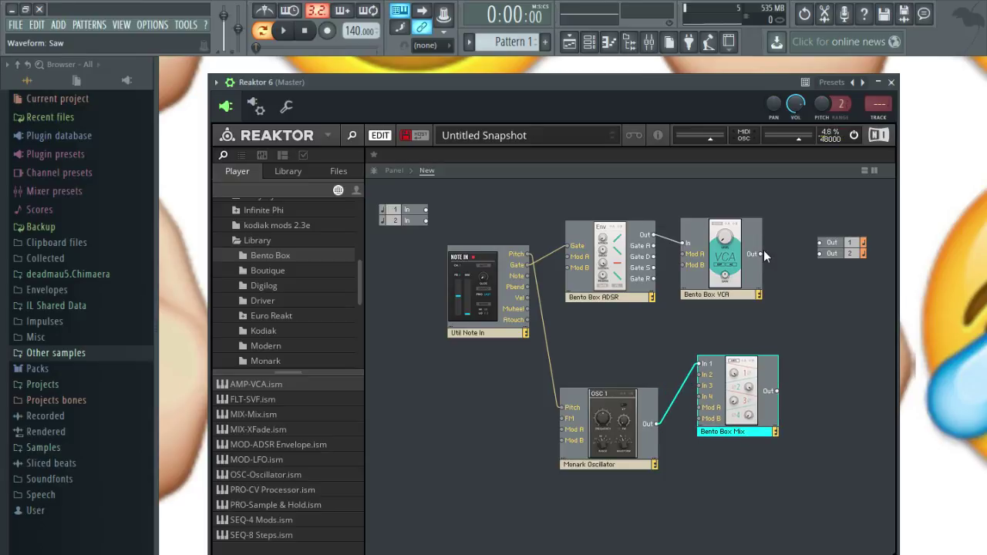
Wire the VCA's Out to the Monark Oscillator's Mod A and the mixer's Out to output ports 1 and 2.
{"action": "left_click_drag", "start_coordinate": [762, 253], "coordinate": [563, 430]}
{"action": "mouse_move", "coordinate": [775, 391]}
{"action": "left_mouse_down"}
{"action": "mouse_move", "coordinate": [819, 254]}
{"action": "mouse_move", "coordinate": [779, 307]}
{"action": "left_mouse_up"}
{"action": "mouse_move", "coordinate": [820, 255]}
{"action": "left_mouse_down"}
{"action": "mouse_move", "coordinate": [775, 398]}
{"action": "mouse_move", "coordinate": [776, 388]}
{"action": "left_mouse_up"}
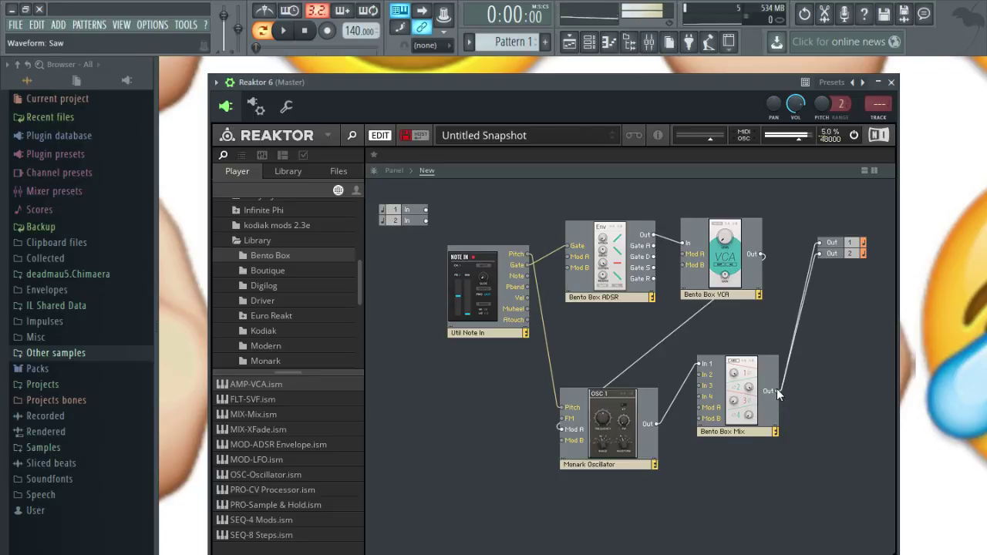
Switch the ensemble from its structure to the panel view with the block controls.
{"action": "left_click_drag", "start_coordinate": [640, 94], "coordinate": [639, 94]}
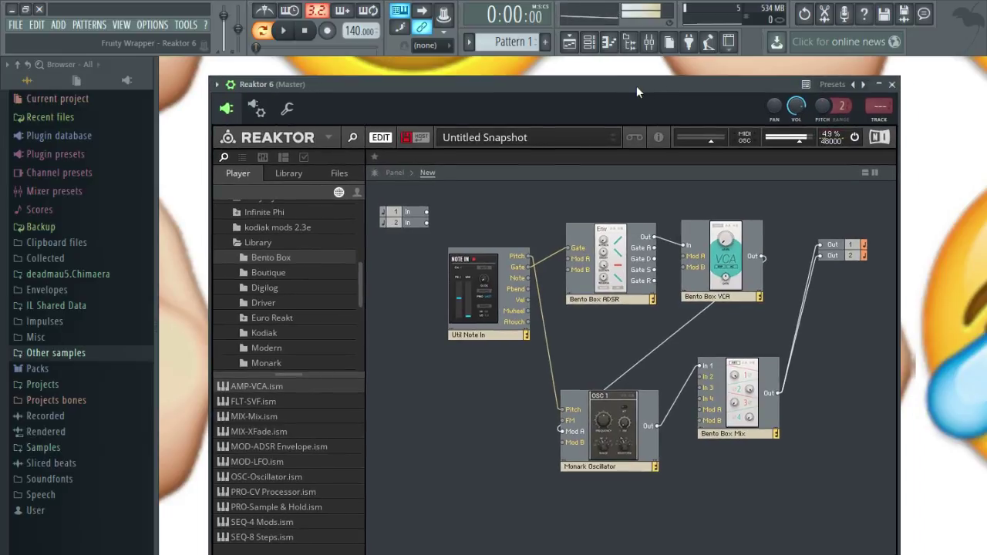
{"action": "left_click", "coordinate": [733, 248]}
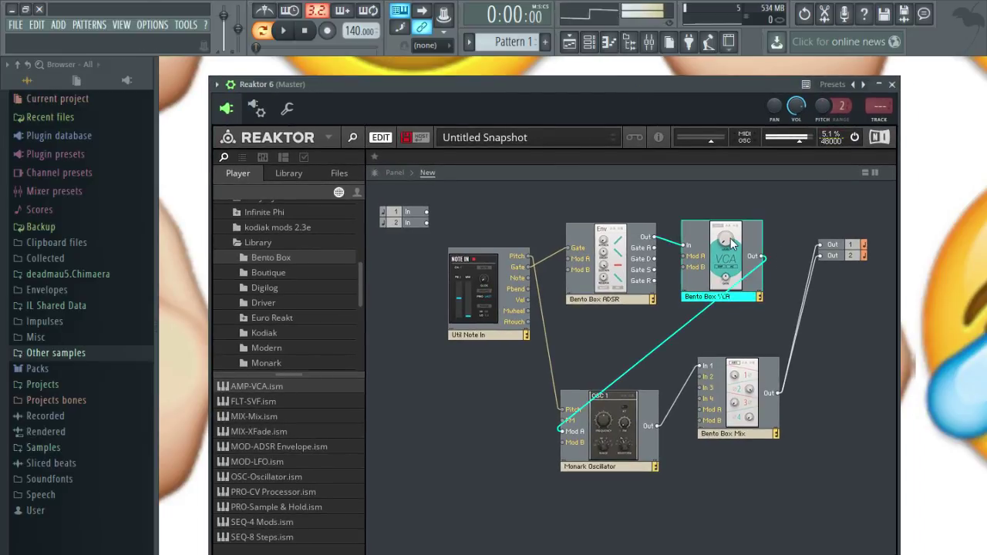
{"action": "left_click", "coordinate": [396, 173]}
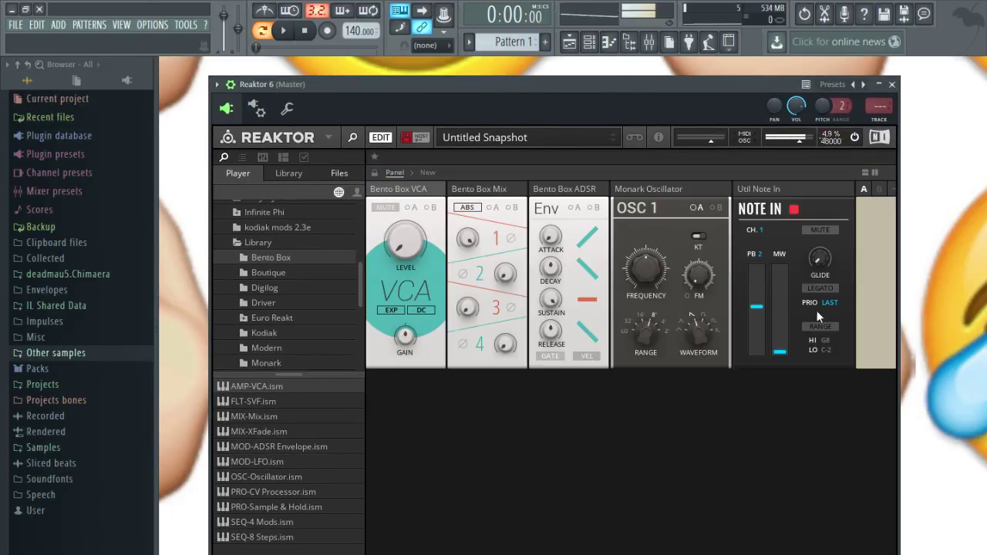
Try out the Monark Oscillator's Frequency and the VCA's Level, and switch the audio engine off.
{"action": "left_click_drag", "start_coordinate": [647, 267], "coordinate": [657, 231]}
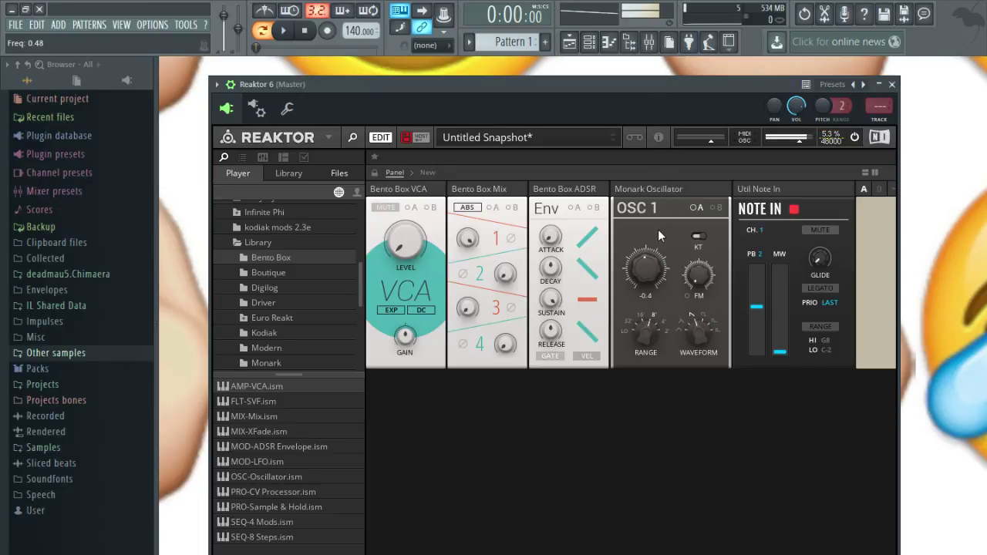
{"action": "left_click_drag", "start_coordinate": [403, 215], "coordinate": [451, 285]}
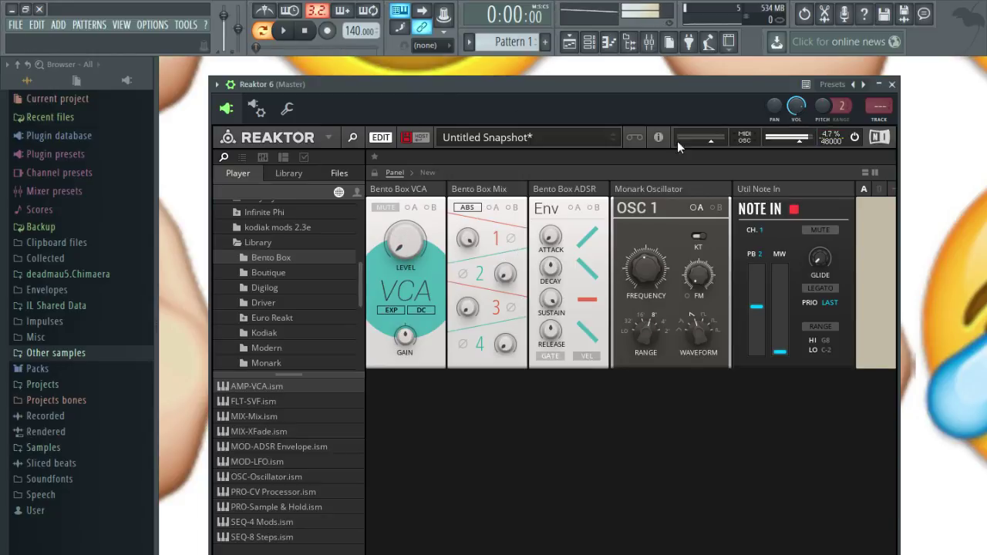
{"action": "left_click", "coordinate": [855, 138]}
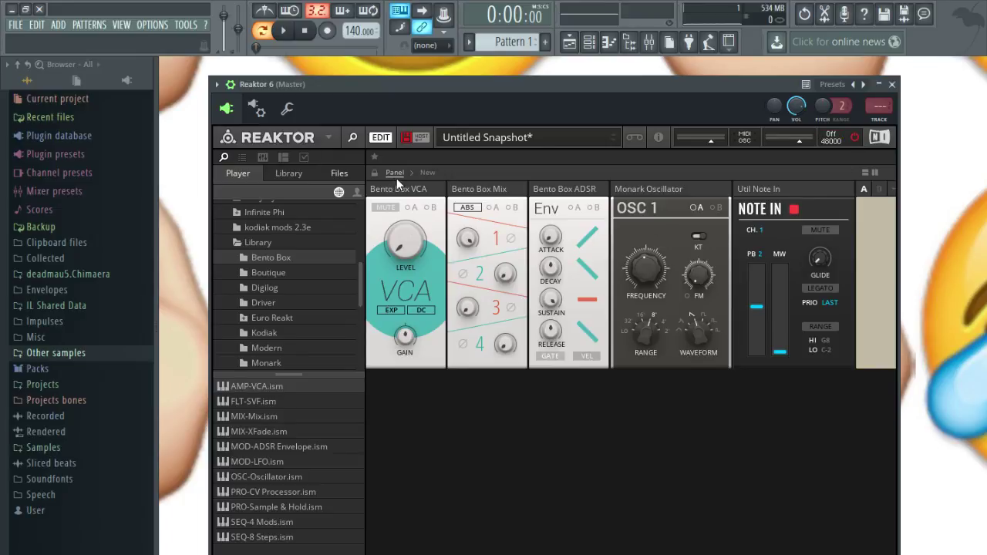
Return to the ensemble structure and rearrange the Note In, ADSR, VCA and mixer blocks so the cables are easier to follow.
{"action": "left_click", "coordinate": [423, 174]}
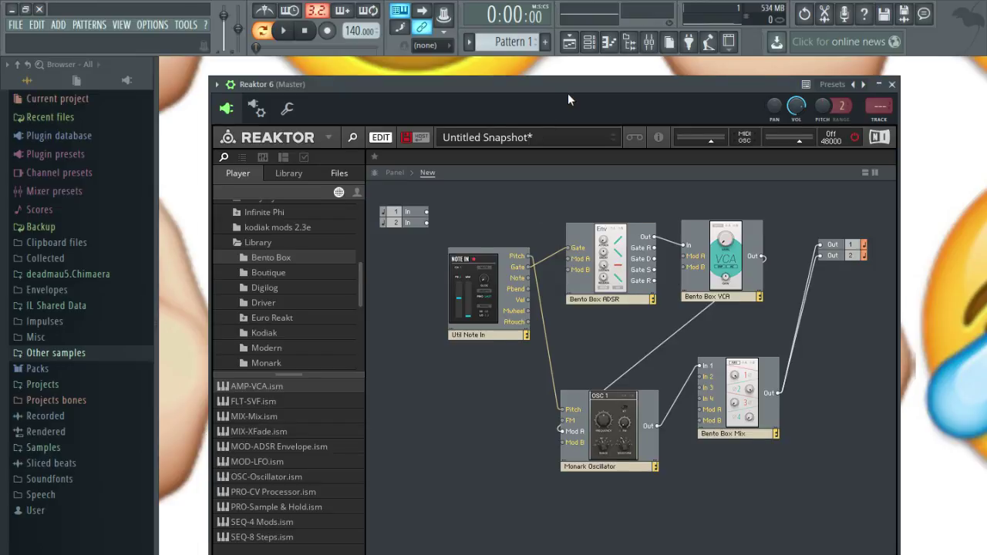
{"action": "mouse_move", "coordinate": [568, 98]}
{"action": "left_mouse_down"}
{"action": "mouse_move", "coordinate": [549, 88]}
{"action": "mouse_move", "coordinate": [570, 96]}
{"action": "left_mouse_up"}
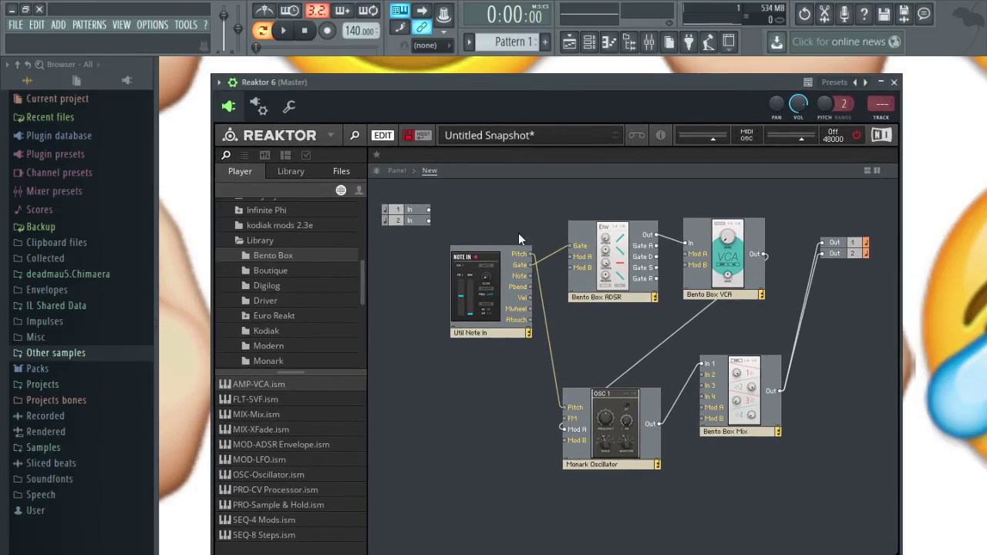
{"action": "left_click_drag", "start_coordinate": [486, 261], "coordinate": [427, 251]}
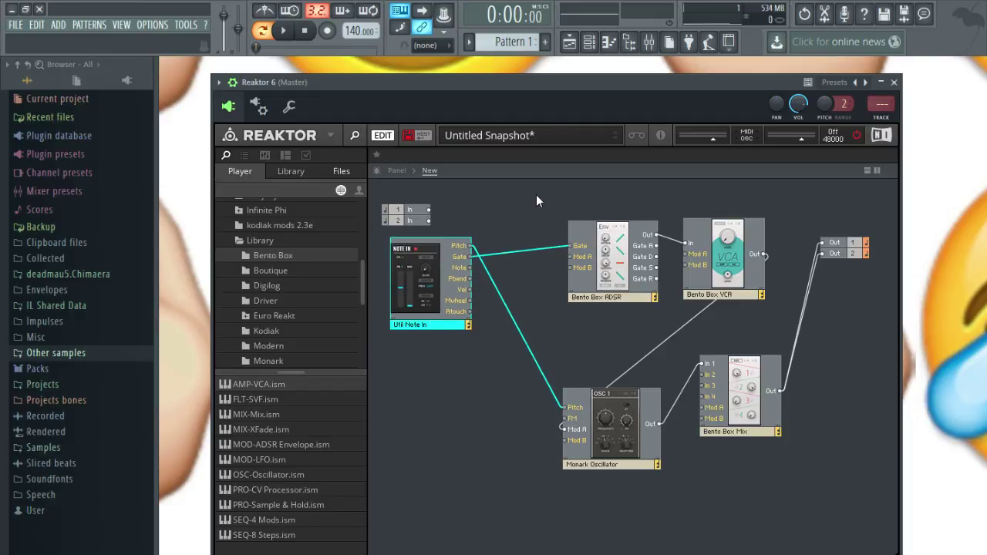
{"action": "left_click", "coordinate": [657, 349]}
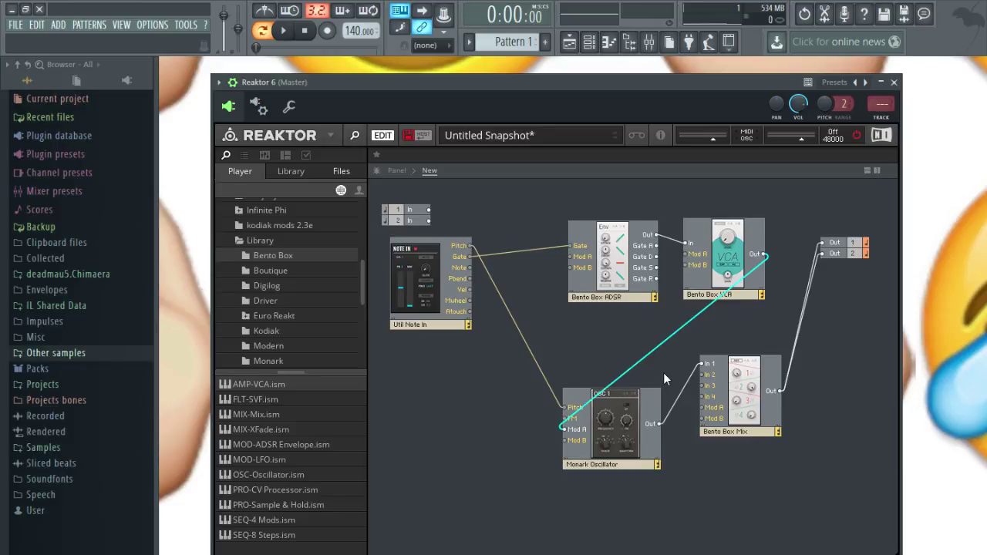
{"action": "left_click", "coordinate": [664, 372]}
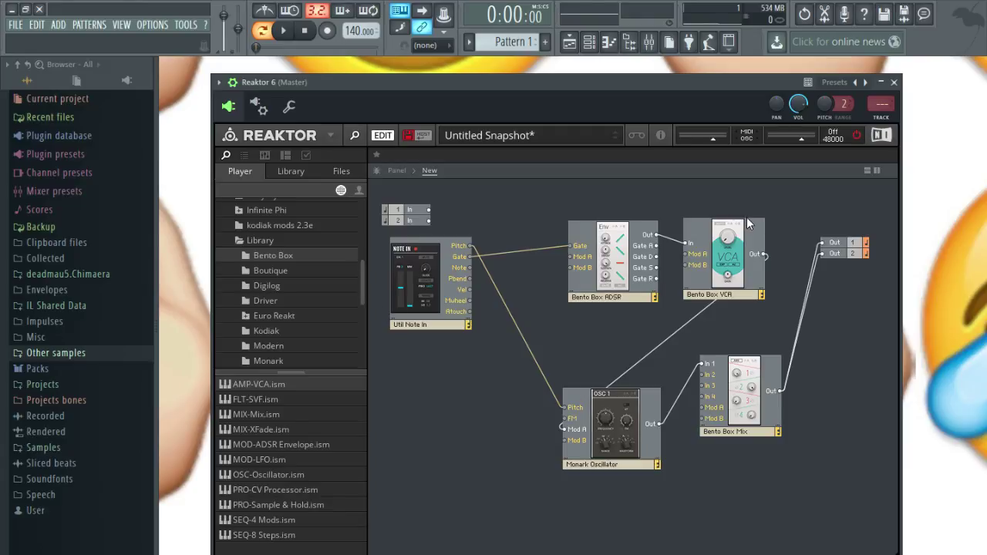
{"action": "left_click_drag", "start_coordinate": [648, 231], "coordinate": [575, 233]}
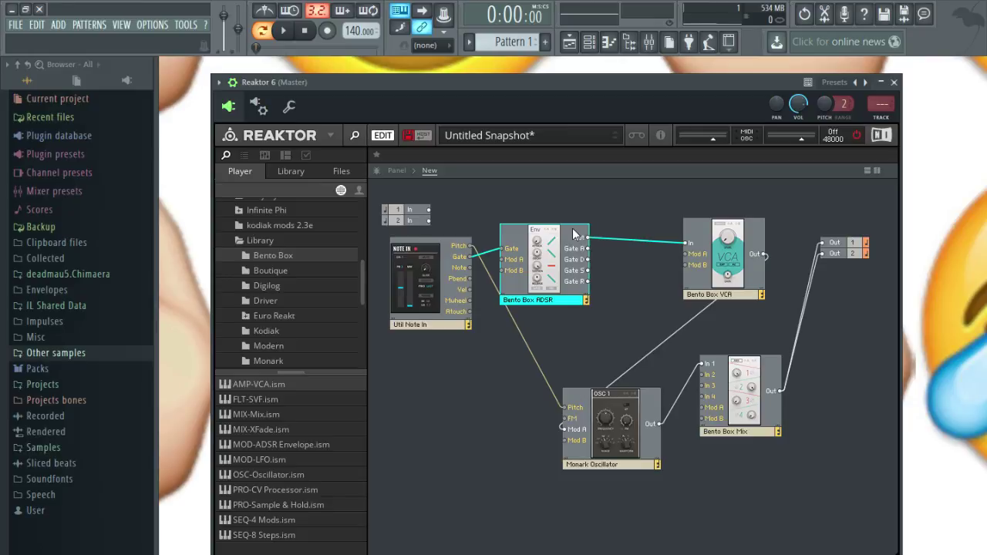
{"action": "left_click_drag", "start_coordinate": [752, 231], "coordinate": [694, 215]}
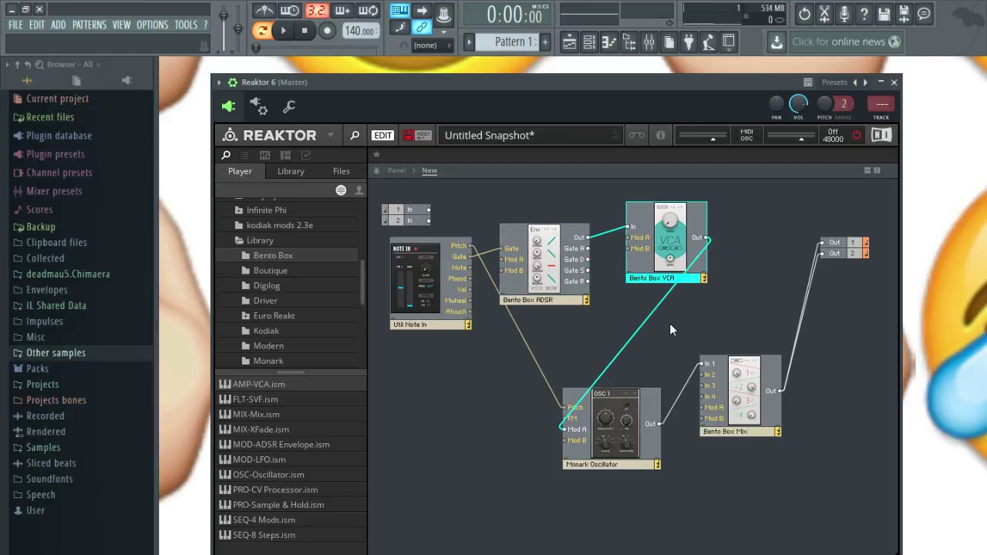
{"action": "left_click_drag", "start_coordinate": [767, 372], "coordinate": [791, 379]}
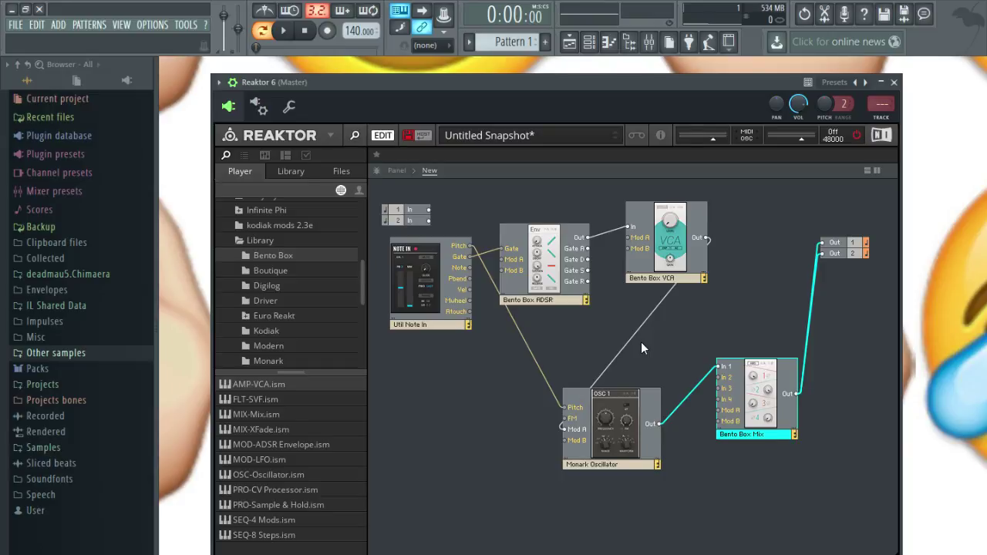
Turn the audio engine on in the panel view and set the Monark Oscillator's Frequency to -7.5 and Waveform to Tri.
{"action": "left_click", "coordinate": [395, 170]}
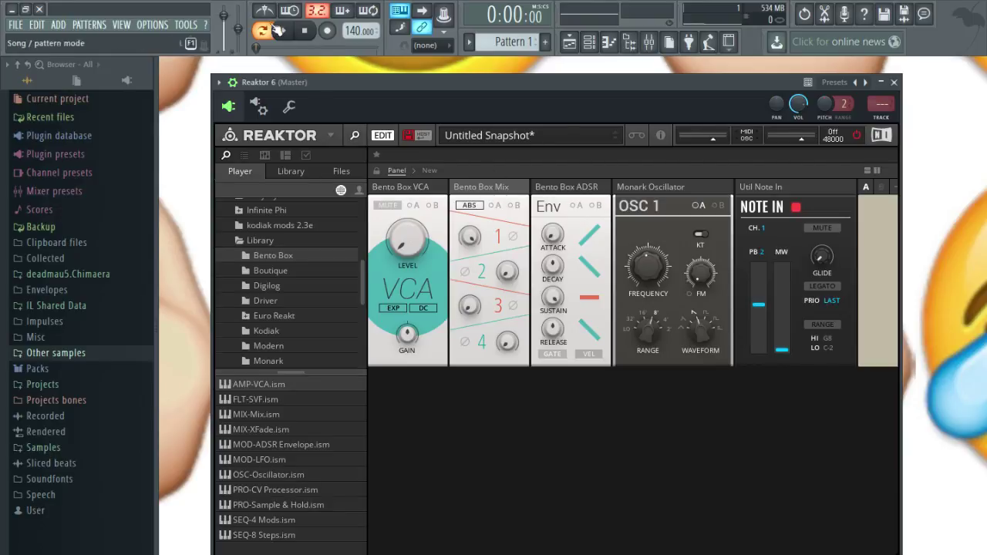
{"action": "left_click", "coordinate": [851, 139]}
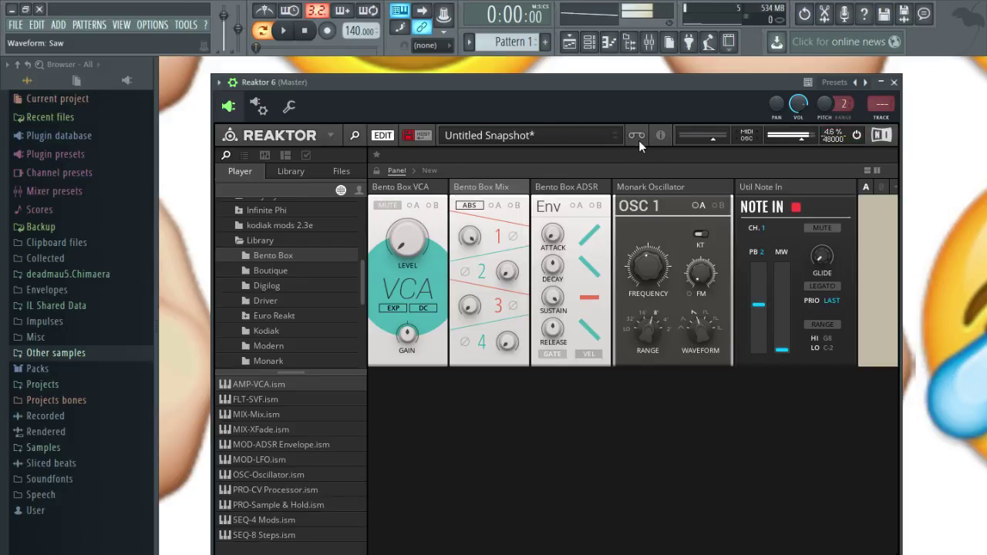
{"action": "left_click_drag", "start_coordinate": [647, 267], "coordinate": [667, 428]}
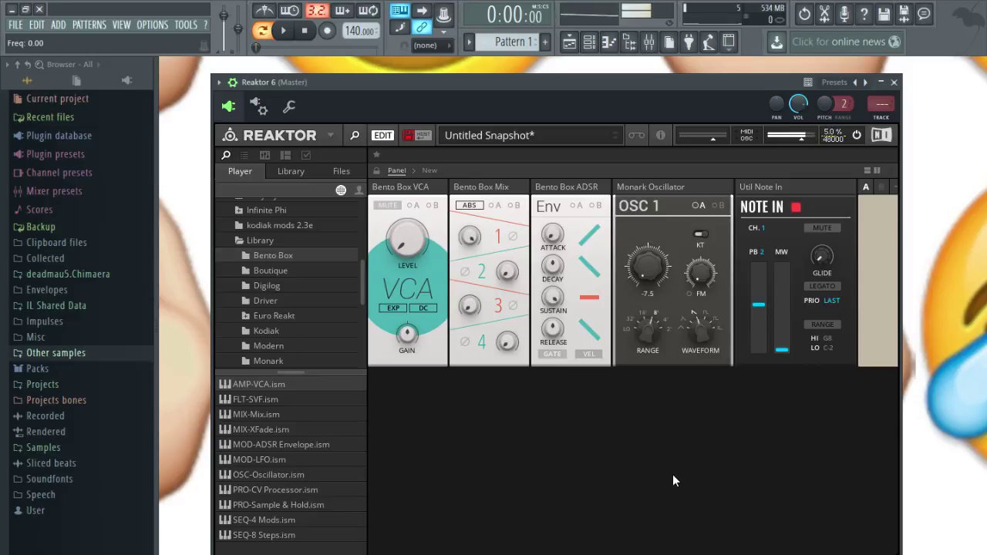
{"action": "left_click_drag", "start_coordinate": [673, 480], "coordinate": [674, 478]}
{"action": "left_click_drag", "start_coordinate": [692, 341], "coordinate": [726, 369]}
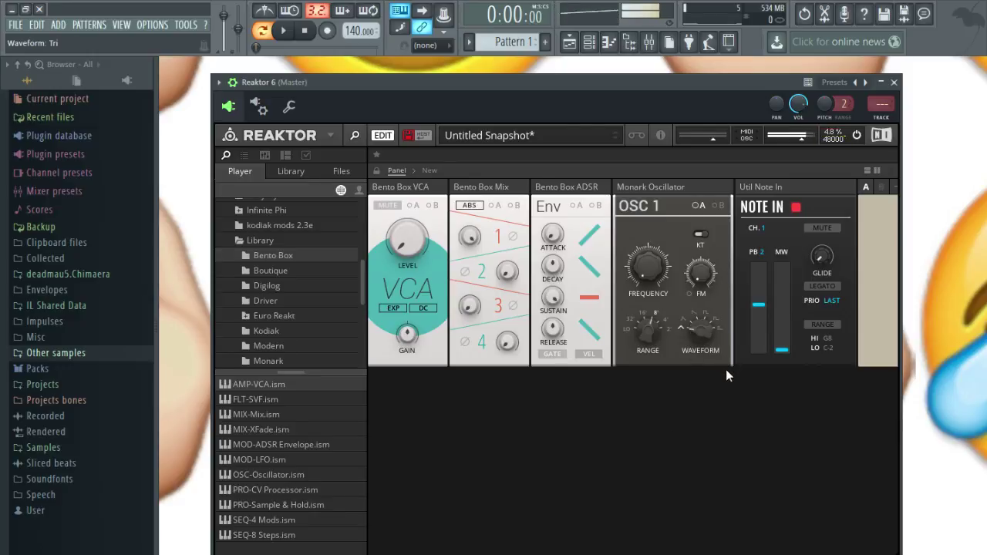
Sweep the Monark Oscillator's Frequency through its range and bring it to 1.5.
{"action": "left_click_drag", "start_coordinate": [647, 266], "coordinate": [691, 1]}
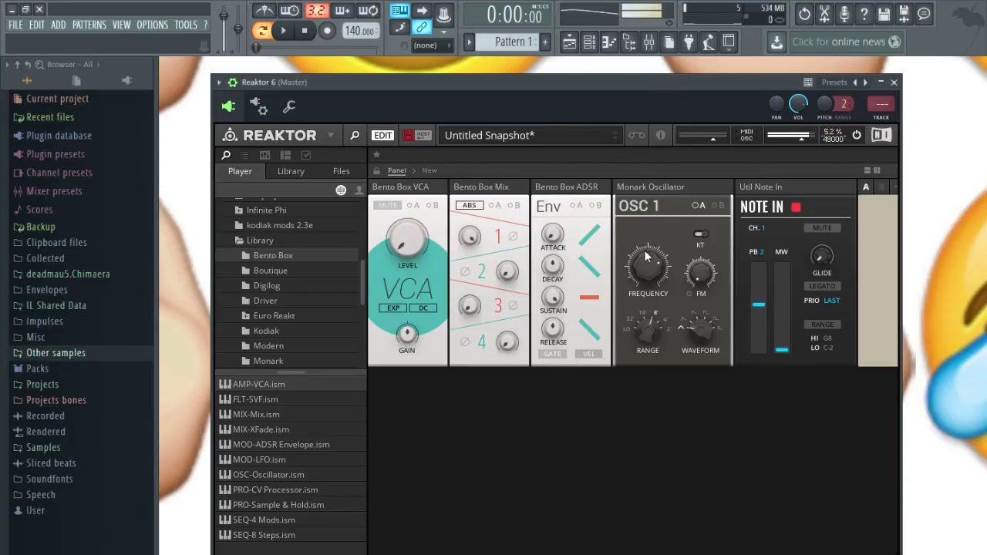
{"action": "left_click_drag", "start_coordinate": [646, 257], "coordinate": [658, 168]}
{"action": "left_click_drag", "start_coordinate": [664, 124], "coordinate": [666, 264]}
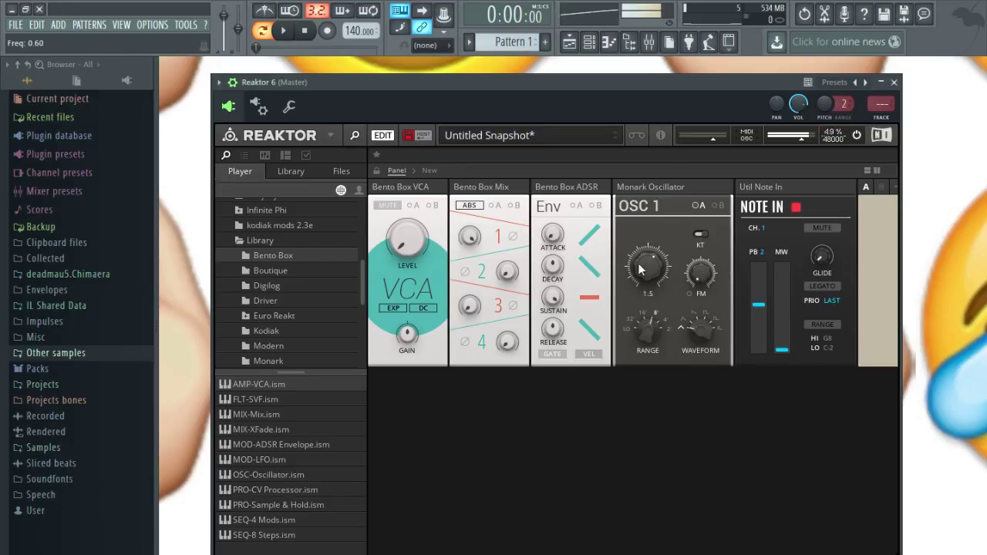
Adjust the mixer's channel 1 level and the ADSR's Attack, Sustain and Release, and set its Decay to 0.36.
{"action": "left_click_drag", "start_coordinate": [472, 240], "coordinate": [498, 172]}
{"action": "left_click_drag", "start_coordinate": [553, 229], "coordinate": [593, 399]}
{"action": "left_click_drag", "start_coordinate": [553, 300], "coordinate": [575, 379]}
{"action": "left_click_drag", "start_coordinate": [555, 331], "coordinate": [556, 370]}
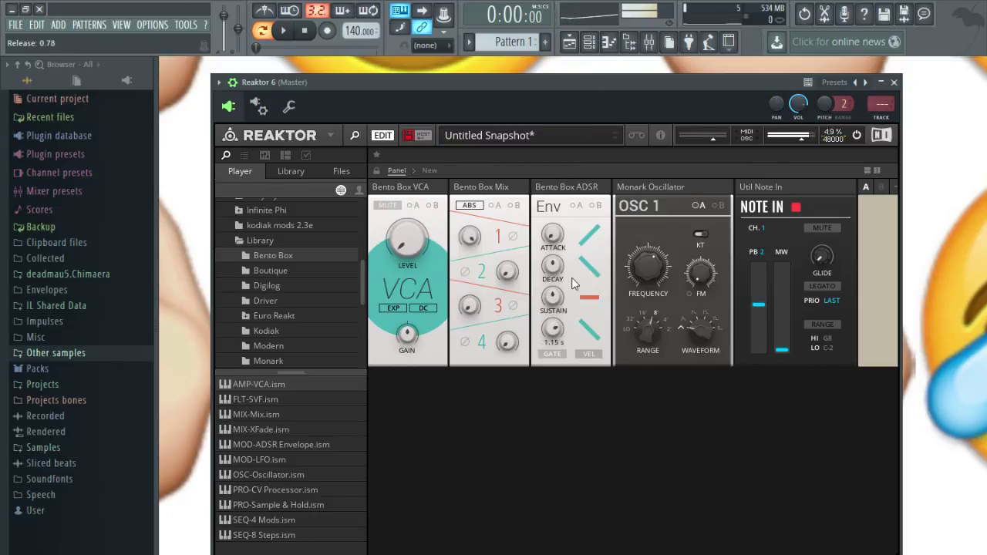
{"action": "left_click_drag", "start_coordinate": [553, 268], "coordinate": [556, 305]}
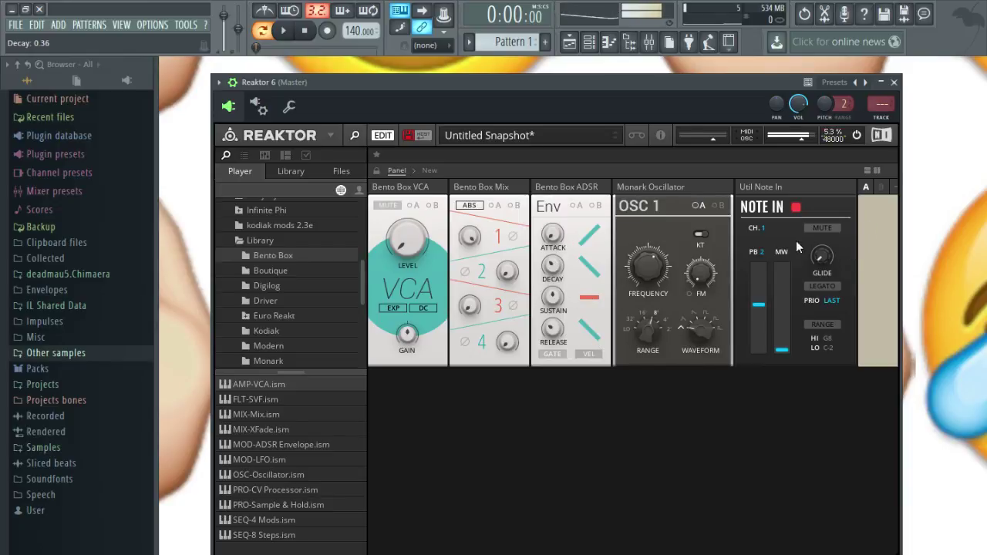
Set the VCA's Level to 0 and lower the Monark Oscillator's Frequency to its minimum.
{"action": "left_click_drag", "start_coordinate": [415, 241], "coordinate": [427, 301]}
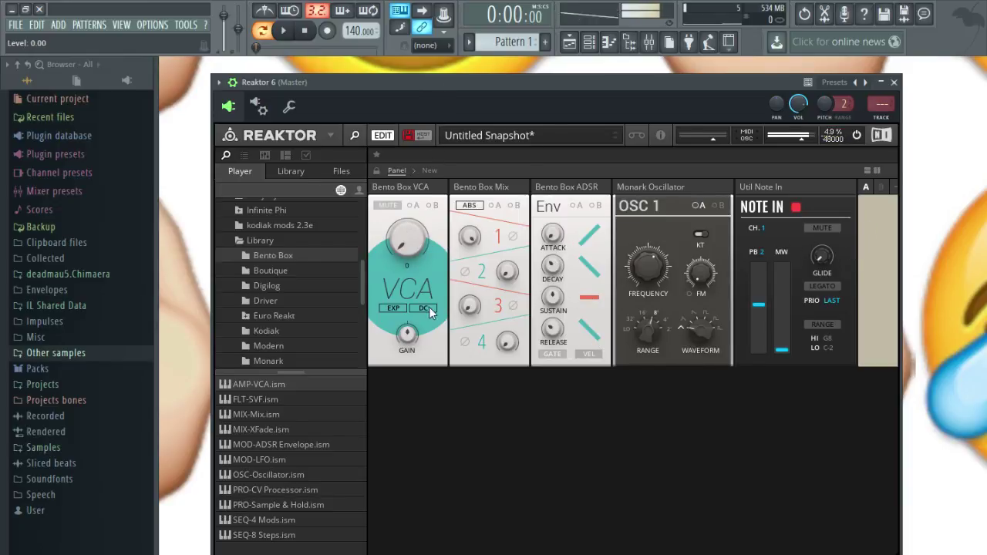
{"action": "mouse_move", "coordinate": [557, 92]}
{"action": "left_mouse_down"}
{"action": "mouse_move", "coordinate": [536, 89]}
{"action": "mouse_move", "coordinate": [545, 91]}
{"action": "left_mouse_up"}
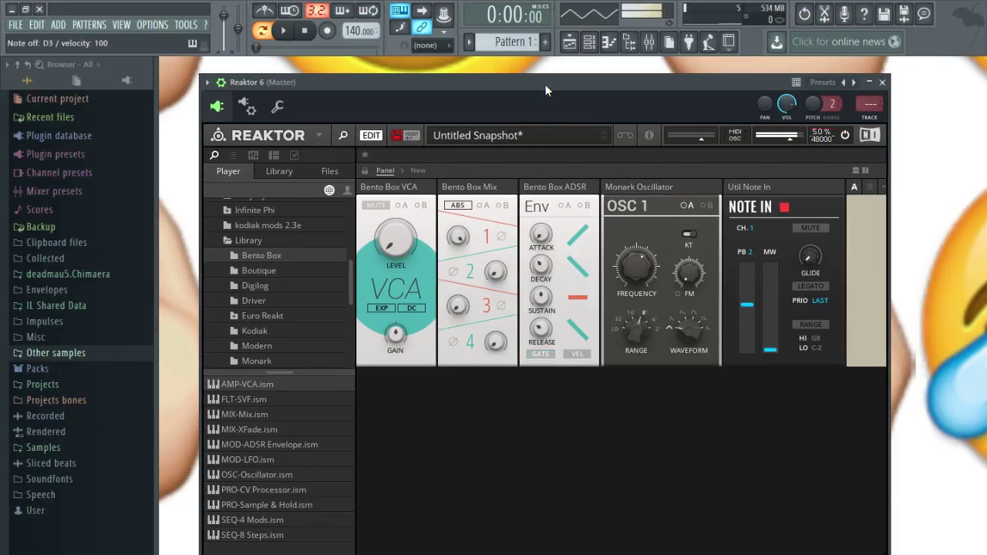
{"action": "left_click_drag", "start_coordinate": [637, 270], "coordinate": [700, 397]}
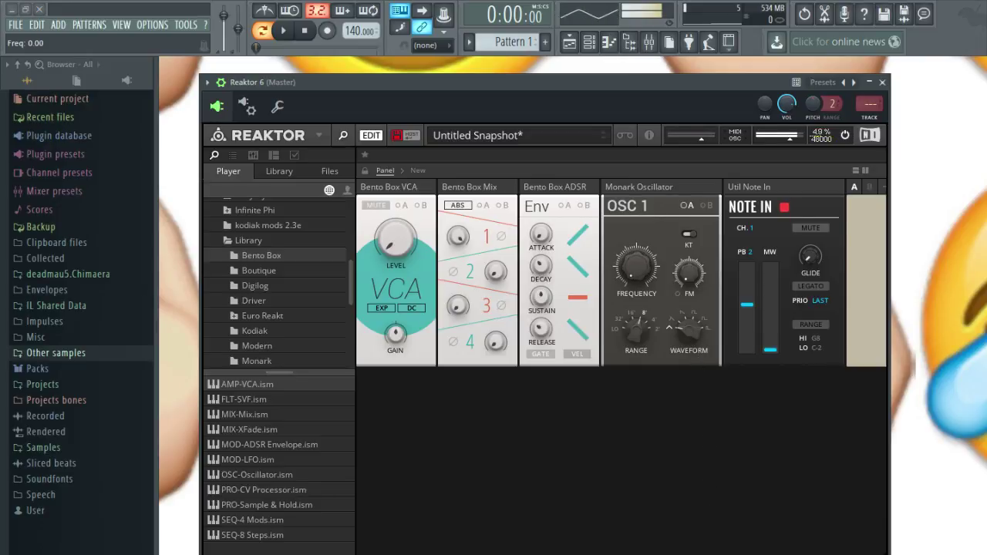
With the audio engine off, delete the structure's cables from the VCA to the oscillator's Mod A and from the oscillator to the mixer.
{"action": "left_click", "coordinate": [845, 135]}
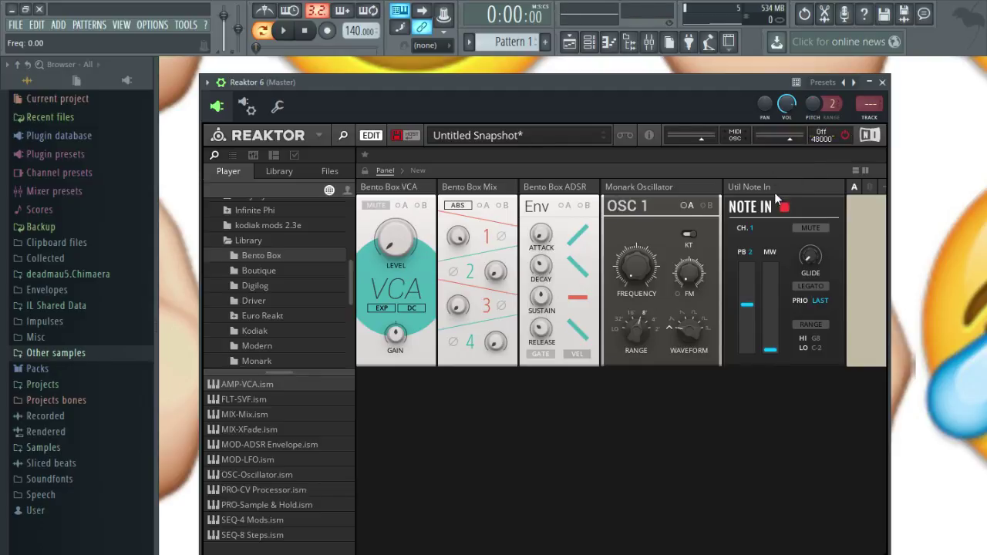
{"action": "left_click", "coordinate": [415, 170]}
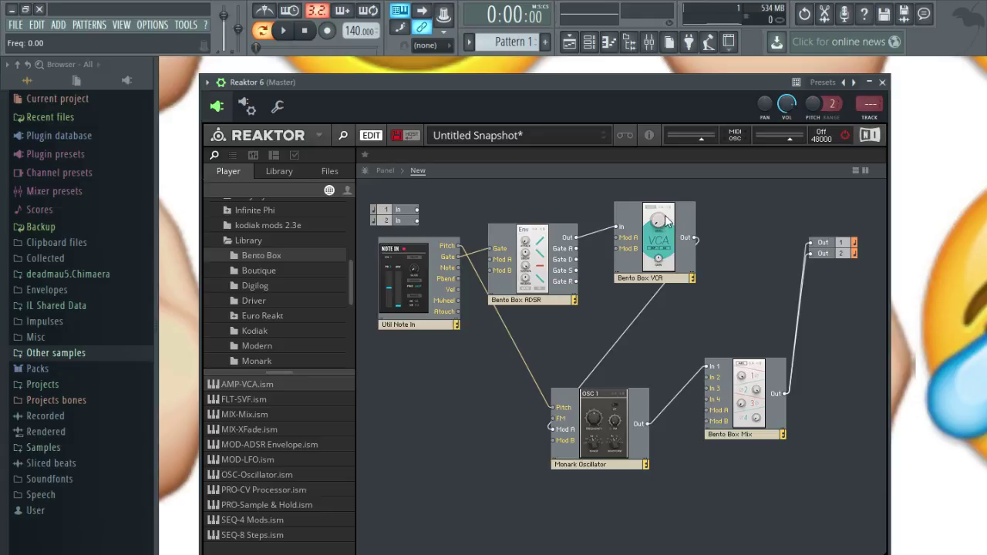
{"action": "mouse_move", "coordinate": [681, 221]}
{"action": "left_mouse_down"}
{"action": "mouse_move", "coordinate": [668, 225]}
{"action": "mouse_move", "coordinate": [678, 229]}
{"action": "left_mouse_up"}
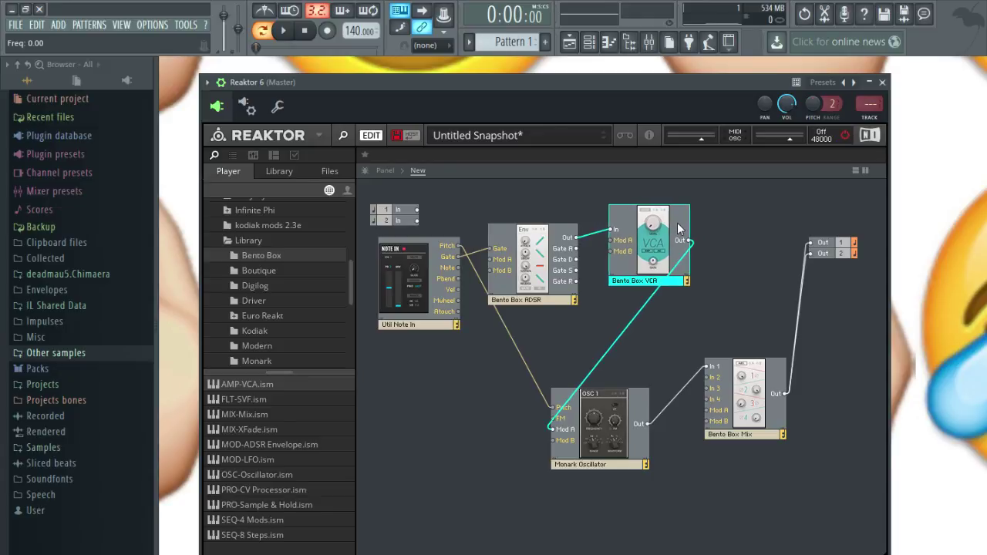
{"action": "left_click", "coordinate": [649, 305]}
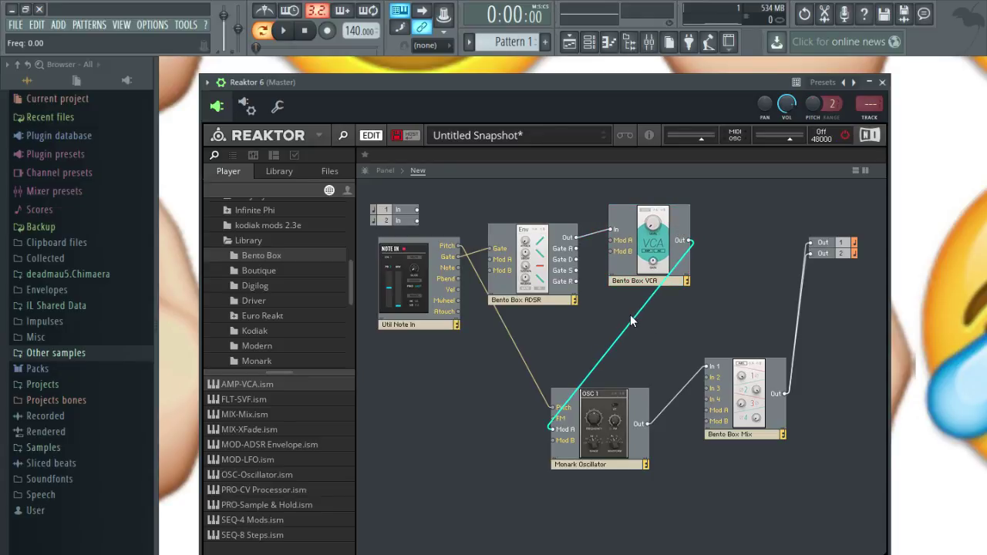
{"action": "key", "text": "Delete"}
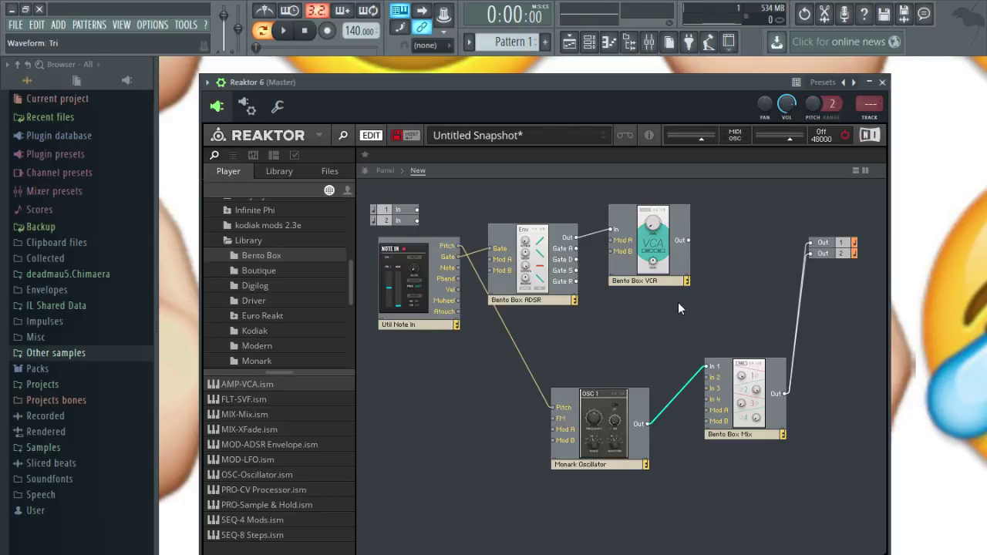
{"action": "key", "text": "Delete"}
Move the VCA block closer to the output ports and delete the cable from the ADSR's Out to the VCA's In.
{"action": "left_click_drag", "start_coordinate": [673, 229], "coordinate": [718, 229]}
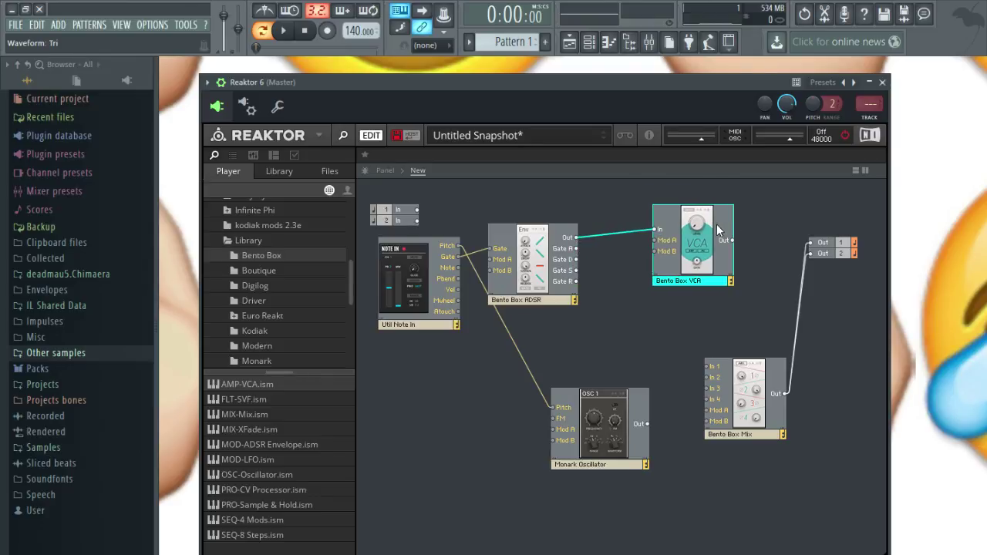
{"action": "left_click", "coordinate": [609, 272]}
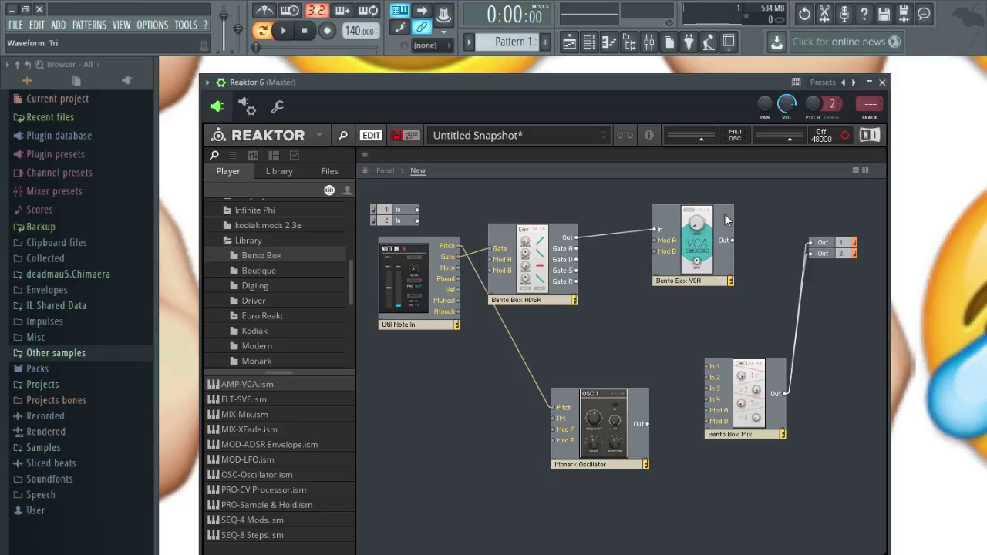
{"action": "left_click_drag", "start_coordinate": [725, 215], "coordinate": [728, 231]}
{"action": "left_click", "coordinate": [618, 244]}
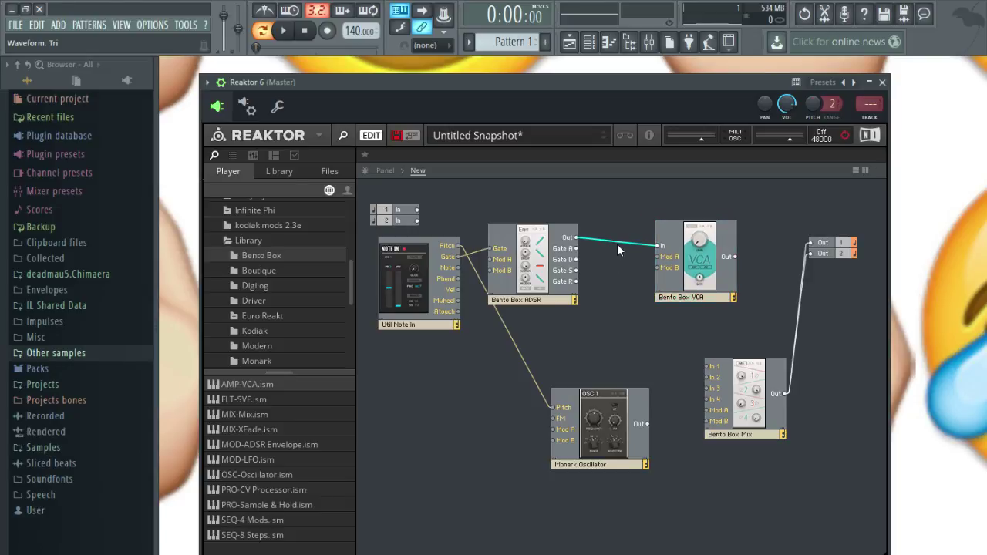
{"action": "key", "text": "Delete"}
Wire the ADSR's Out to the VCA's Mod A, the Monark Oscillator's Out to the VCA's In, and the VCA's Out to the mixer's In 1.
{"action": "left_click_drag", "start_coordinate": [581, 238], "coordinate": [658, 257]}
{"action": "left_click_drag", "start_coordinate": [647, 425], "coordinate": [660, 246]}
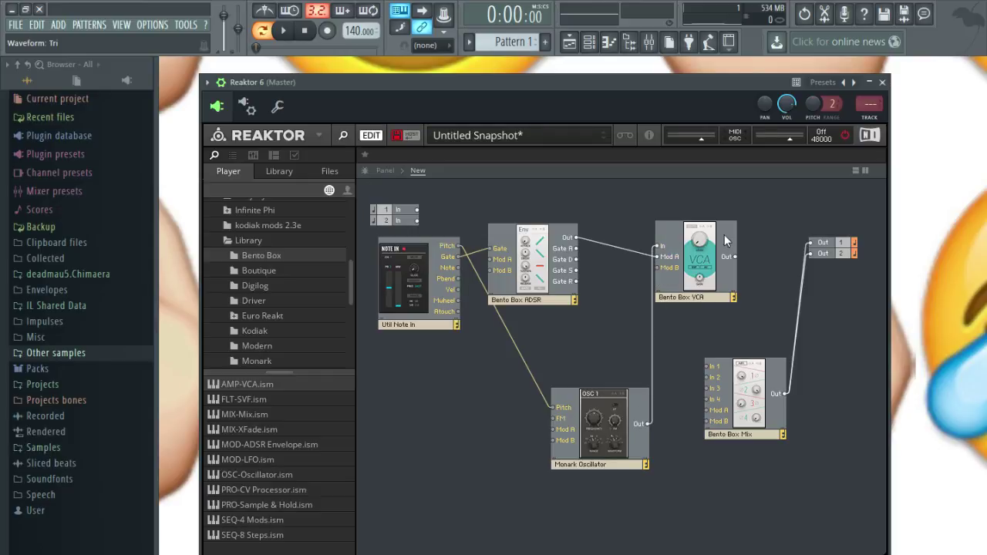
{"action": "left_click_drag", "start_coordinate": [733, 241], "coordinate": [707, 366]}
Turn the audio engine on in the panel view and raise the A modulation amount on the VCA's Level.
{"action": "left_click", "coordinate": [393, 170]}
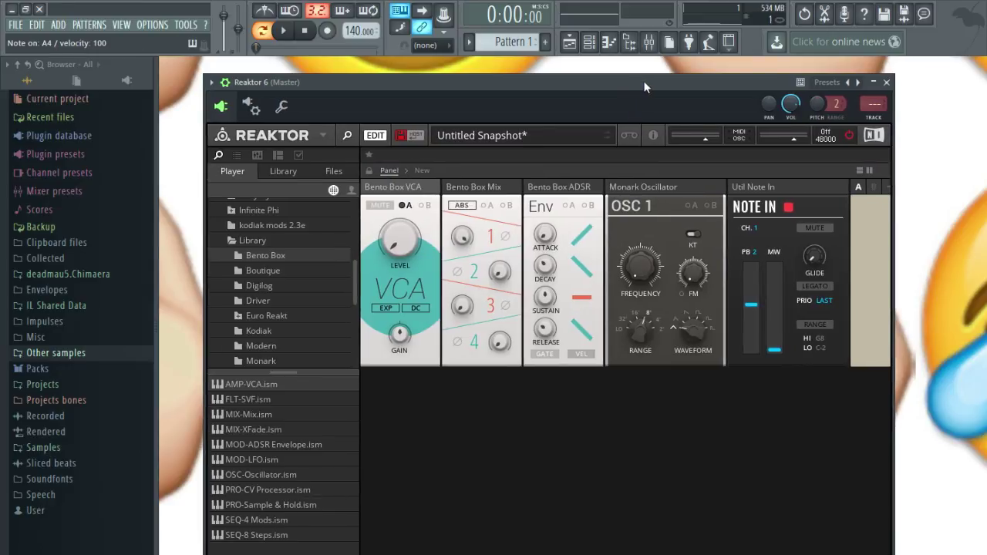
{"action": "left_click_drag", "start_coordinate": [640, 81], "coordinate": [661, 80]}
{"action": "left_click", "coordinate": [869, 136]}
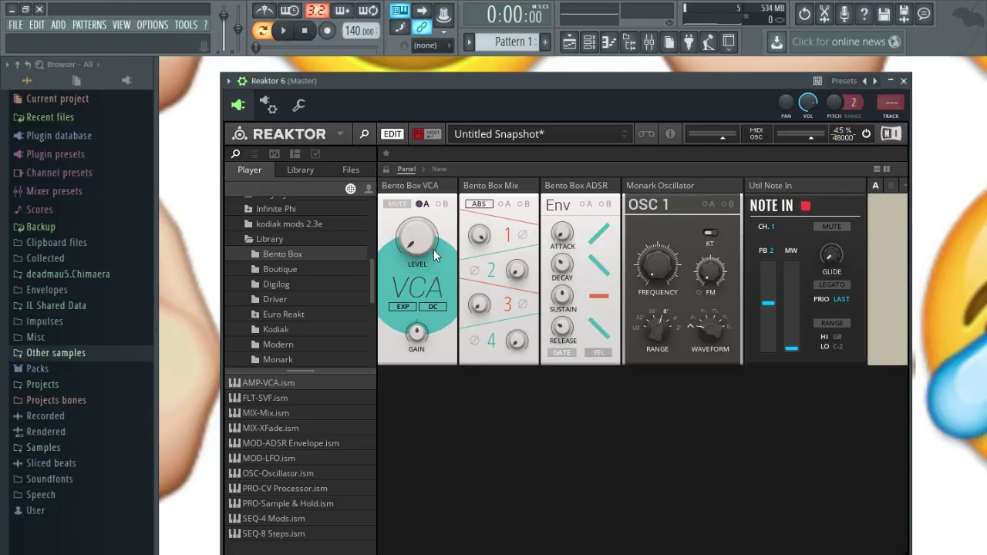
{"action": "left_click", "coordinate": [423, 204]}
{"action": "left_click_drag", "start_coordinate": [444, 242], "coordinate": [451, 205]}
Bring the Reaktor window back in front of the channel rack and play test notes to hear the patch.
{"action": "left_click", "coordinate": [601, 71]}
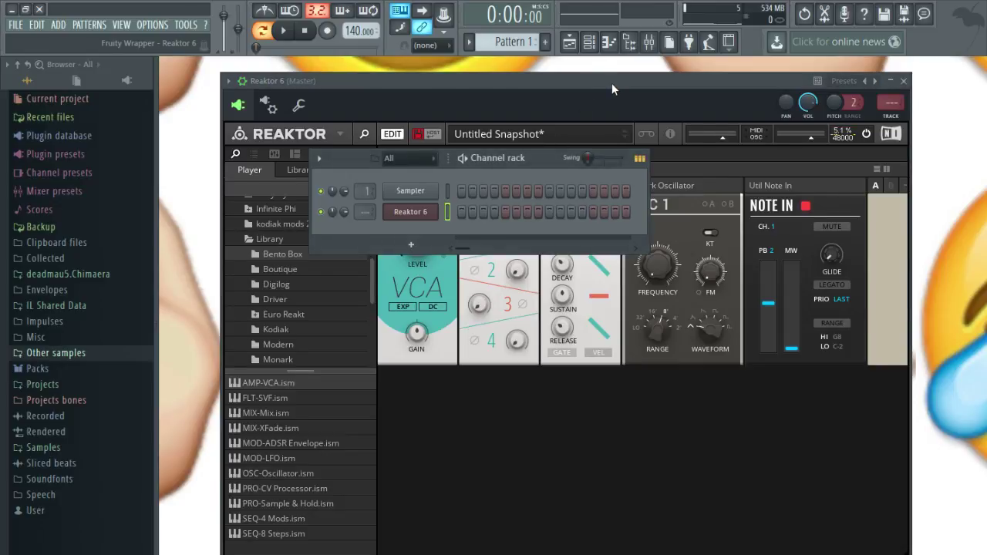
{"action": "left_click_drag", "start_coordinate": [612, 82], "coordinate": [614, 83]}
{"action": "key", "text": "n"}
{"action": "key", "text": "m"}
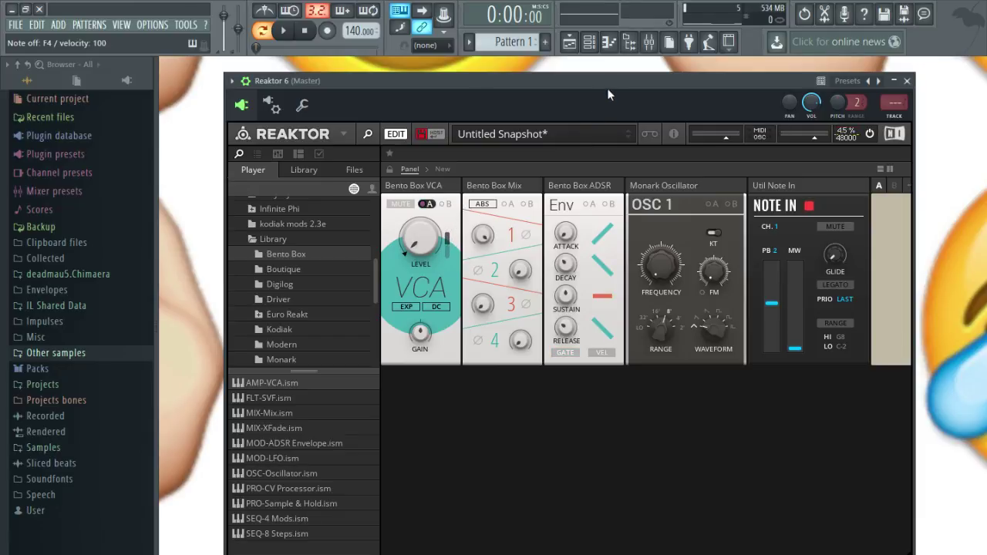
Play a series of test notes in low and high octaves to hear how the ADSR shapes the oscillator's sound.
{"action": "left_click_drag", "start_coordinate": [608, 89], "coordinate": [611, 88]}
{"action": "key", "text": "n"}
{"action": "key", "text": "m"}
{"action": "key", "text": "m"}
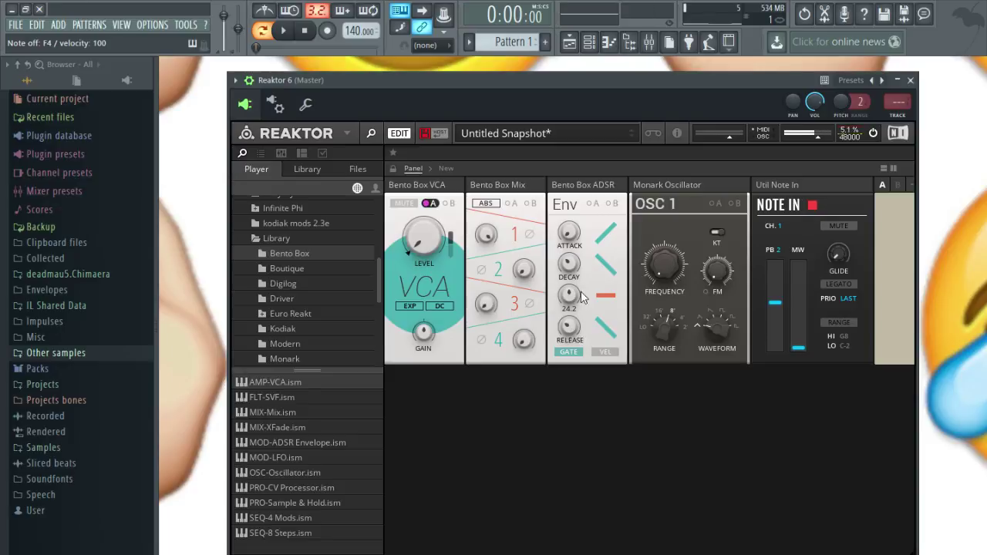
{"action": "key", "text": "n"}
{"action": "key", "text": "comma"}
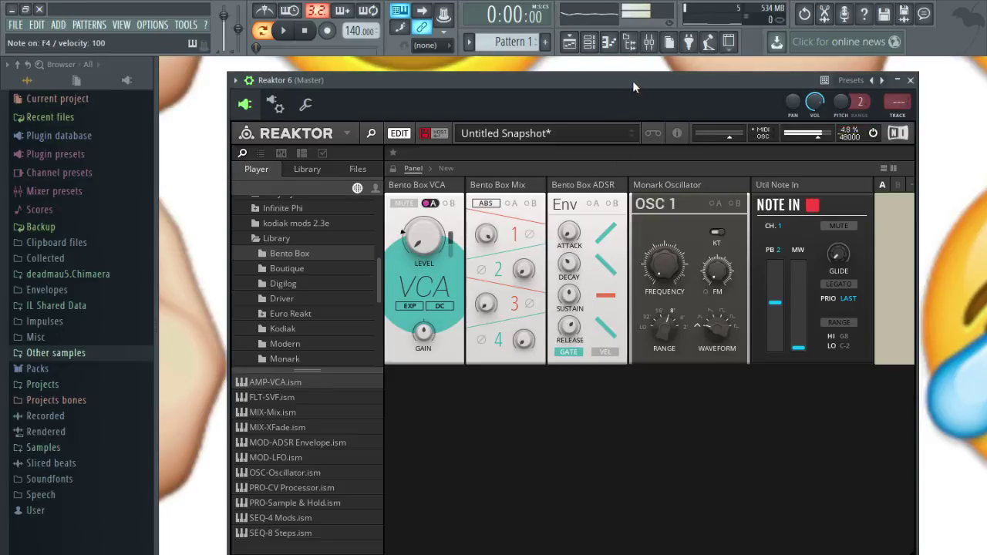
{"action": "key", "text": "b"}
{"action": "key", "text": "n"}
{"action": "key", "text": "b"}
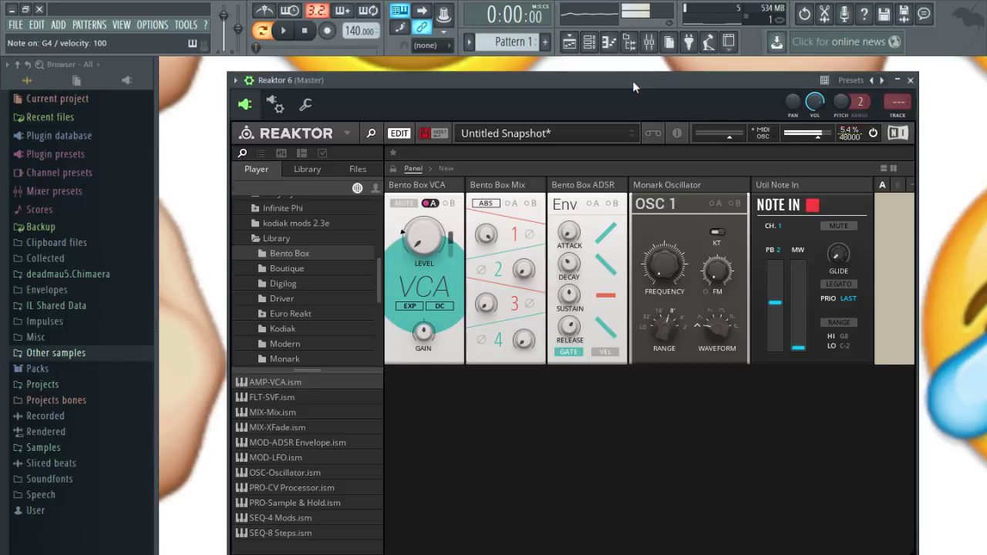
{"action": "key", "text": "c"}
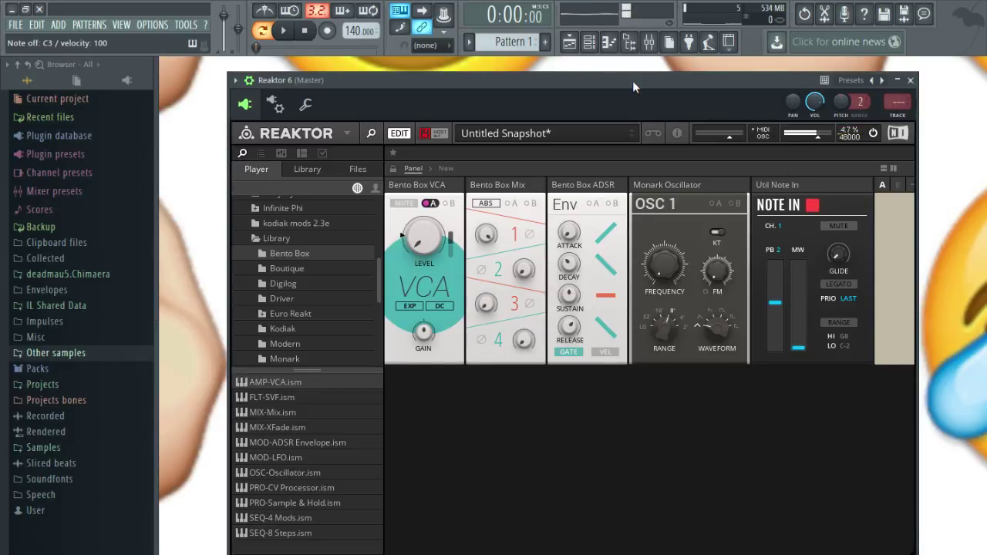
{"action": "key", "text": "z"}
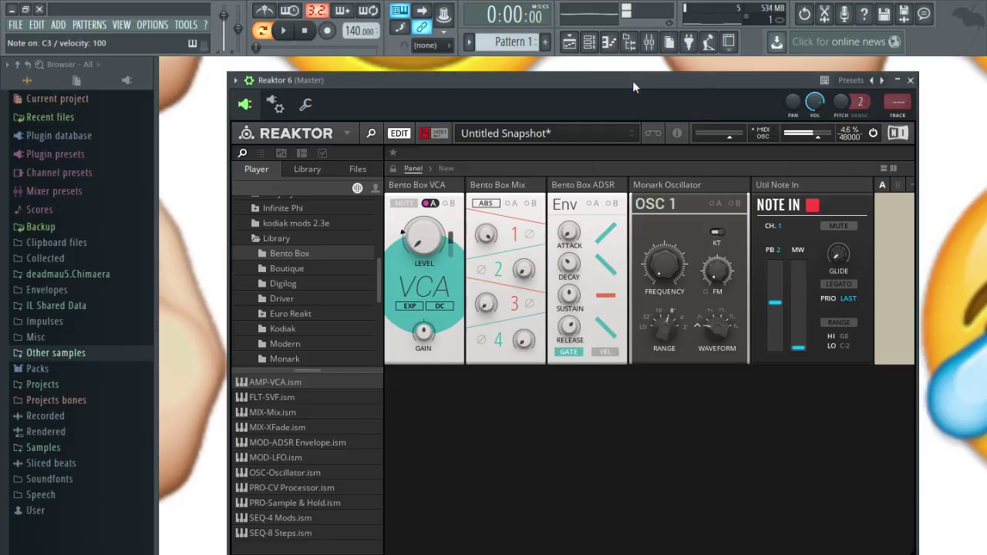
{"action": "key", "text": "z"}
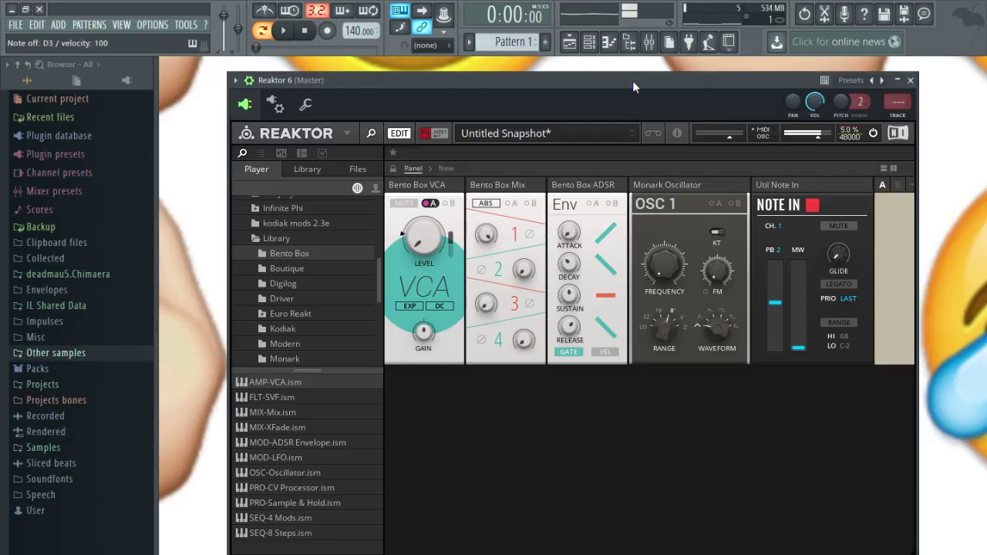
{"action": "key", "text": "x"}
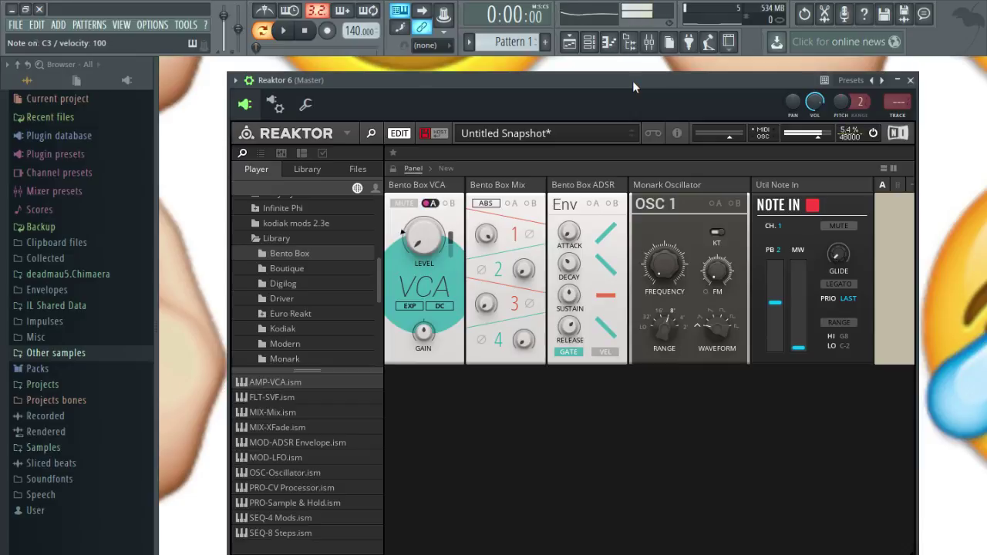
{"action": "key", "text": "x"}
{"action": "key", "text": "q"}
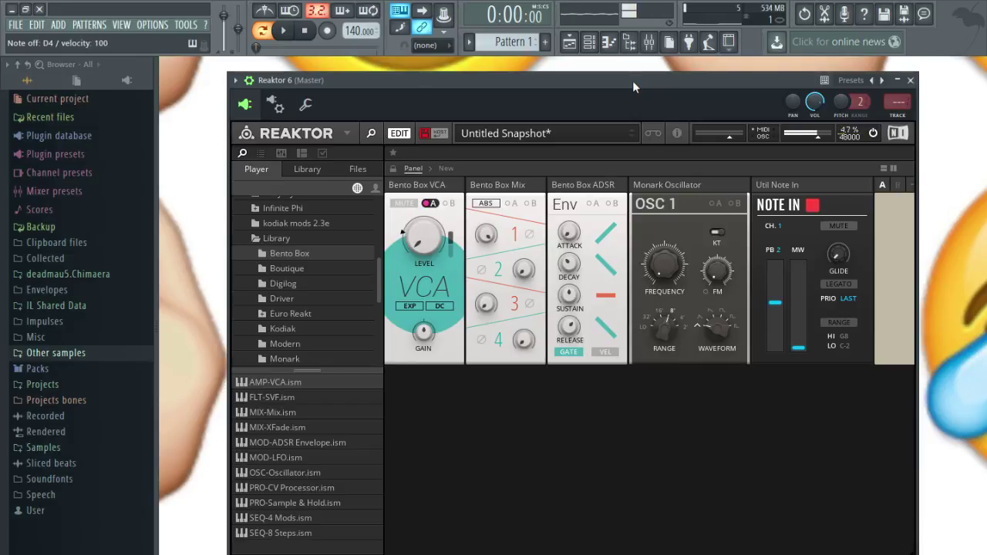
{"action": "key", "text": "e"}
{"action": "key", "text": "t"}
{"action": "key", "text": "e"}
{"action": "key", "text": "w"}
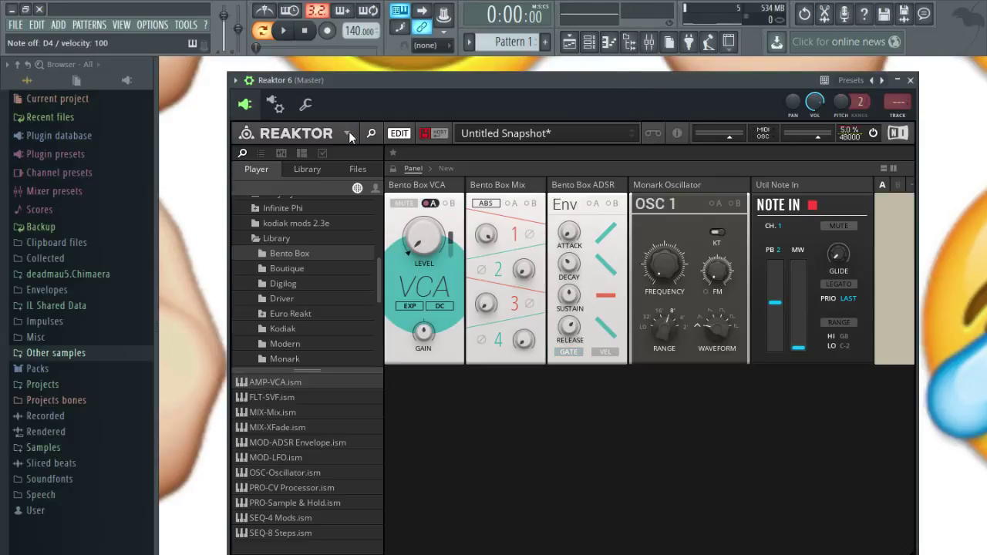
Save the ensemble using Save Ensemble As.
{"action": "left_click", "coordinate": [347, 133]}
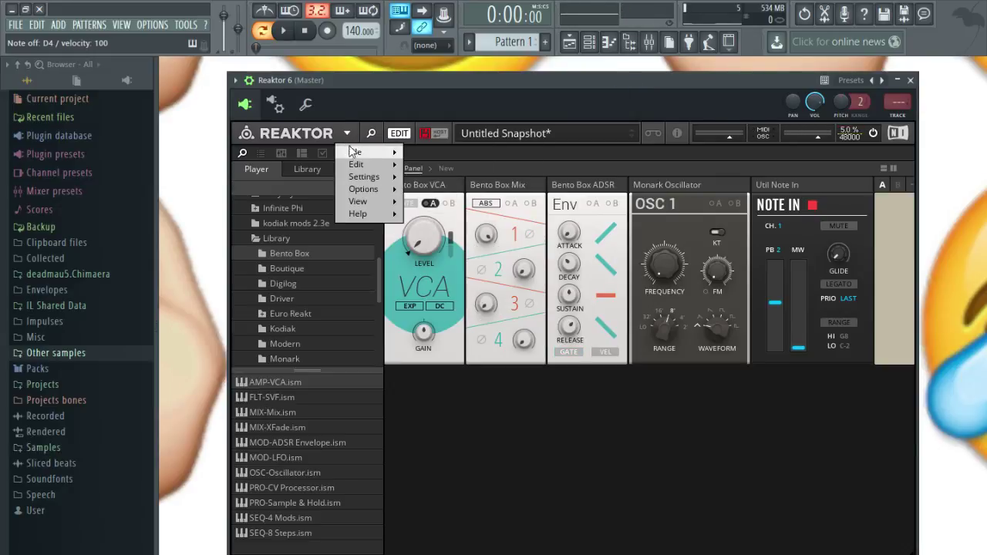
{"action": "mouse_move", "coordinate": [356, 152]}
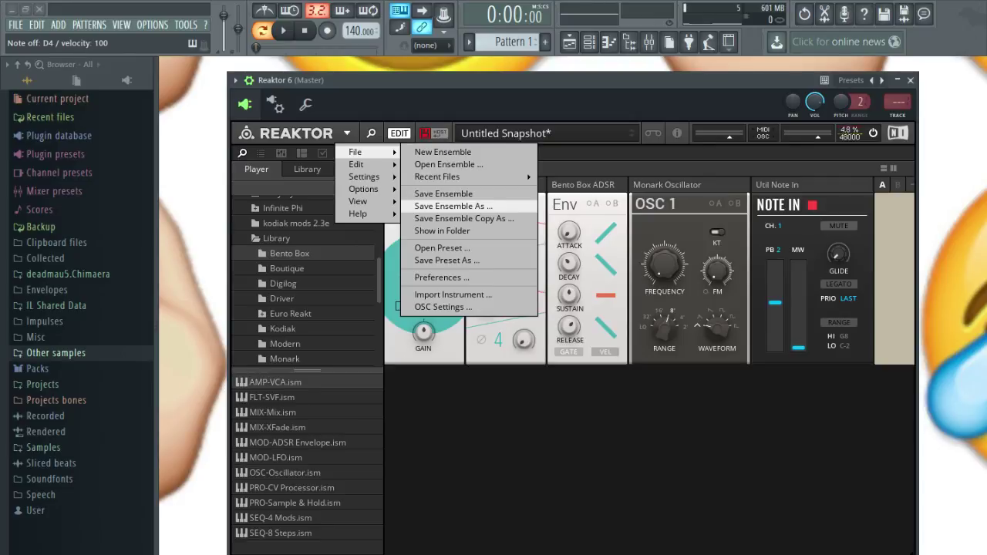
{"action": "left_click", "coordinate": [560, 429]}
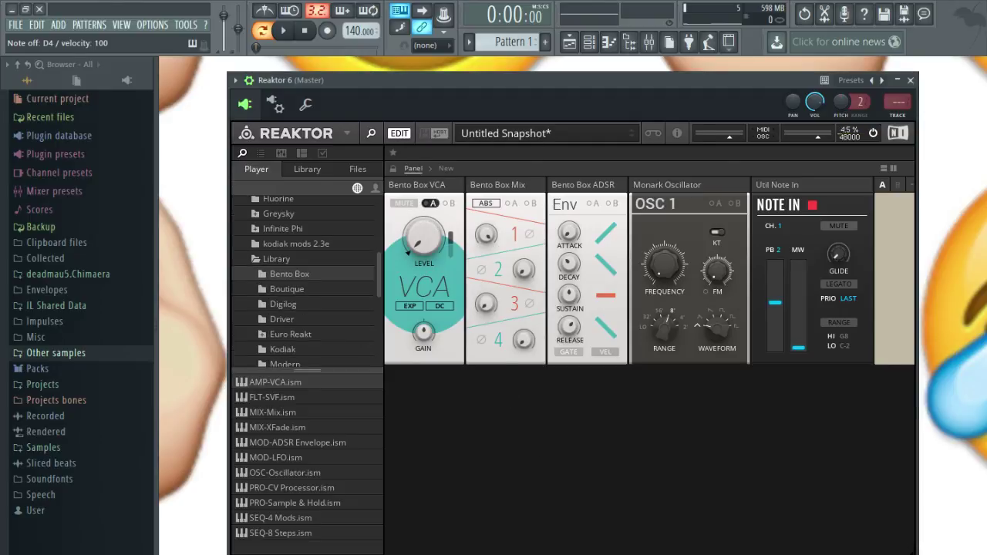
Bring the Reaktor window back in front of the channel rack and show the patch's structure view.
{"action": "left_click", "coordinate": [589, 42]}
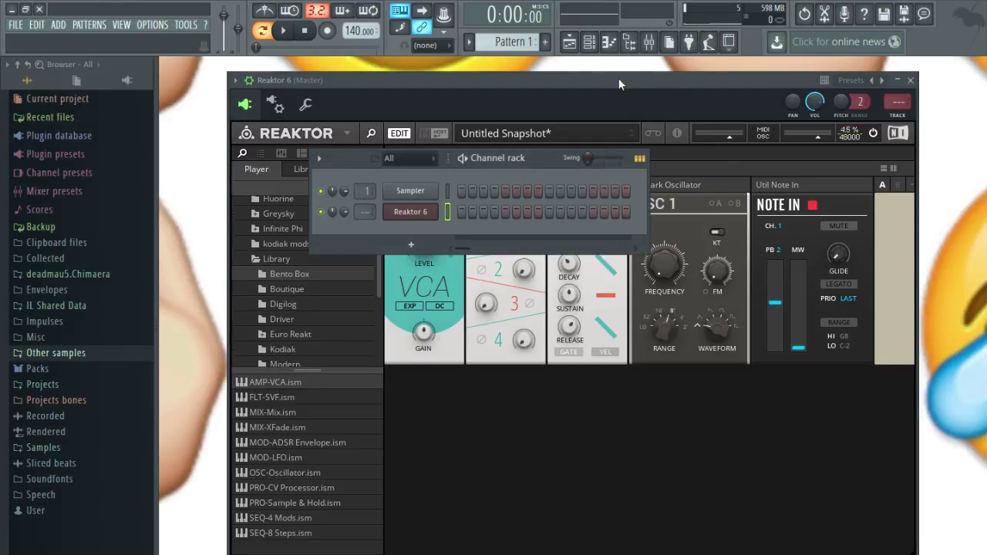
{"action": "left_click_drag", "start_coordinate": [619, 79], "coordinate": [591, 86]}
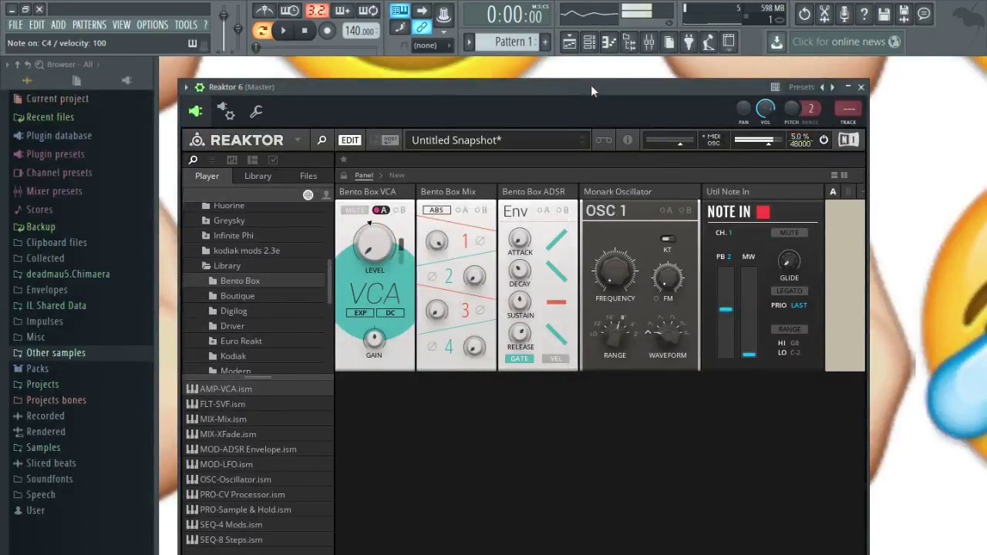
{"action": "left_click", "coordinate": [397, 175]}
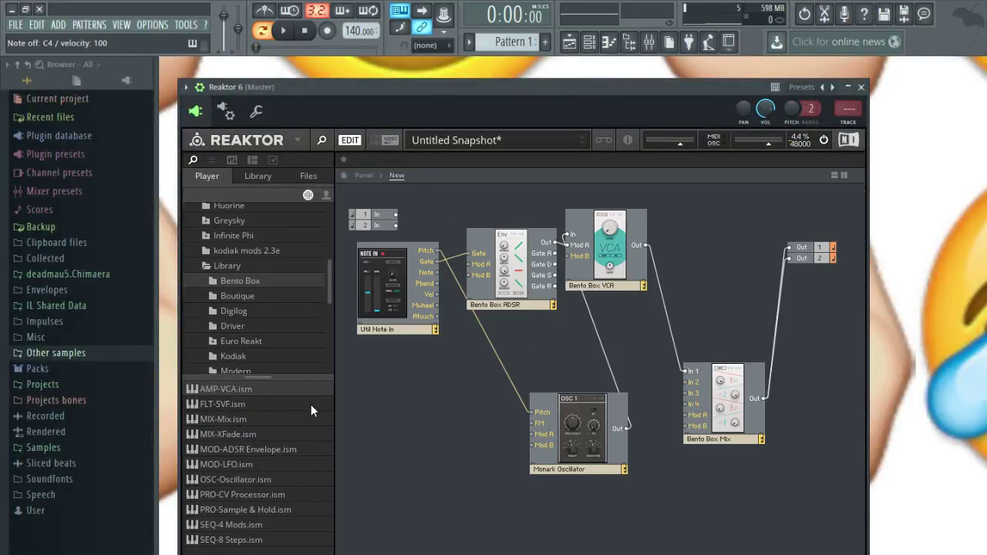
Add the SEQ-8 Steps block from the Bento Box library folder to the structure, below the Note In block.
{"action": "mouse_move", "coordinate": [329, 271]}
{"action": "left_mouse_down"}
{"action": "mouse_move", "coordinate": [327, 308]}
{"action": "mouse_move", "coordinate": [331, 284]}
{"action": "left_mouse_up"}
{"action": "left_click", "coordinate": [242, 319]}
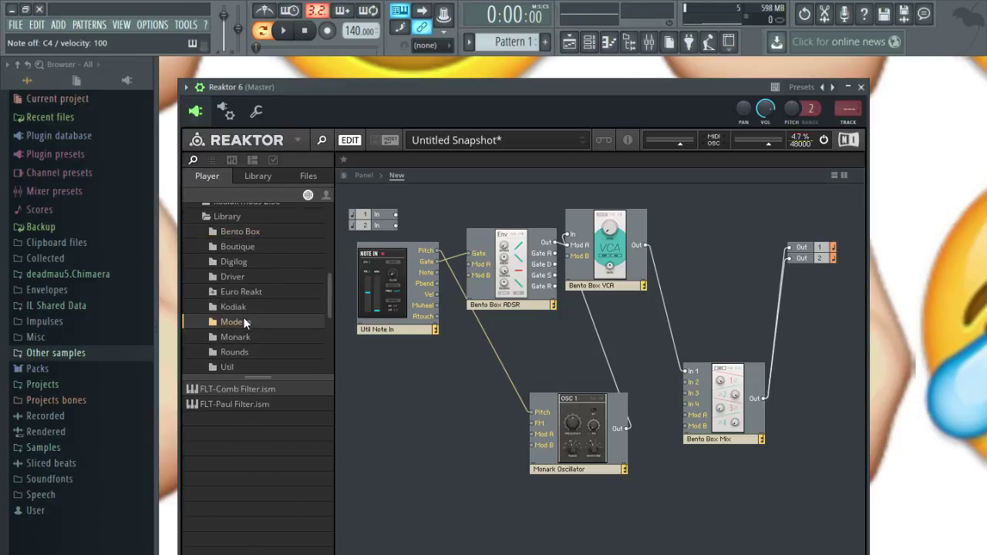
{"action": "left_click", "coordinate": [249, 335]}
{"action": "left_click", "coordinate": [249, 232]}
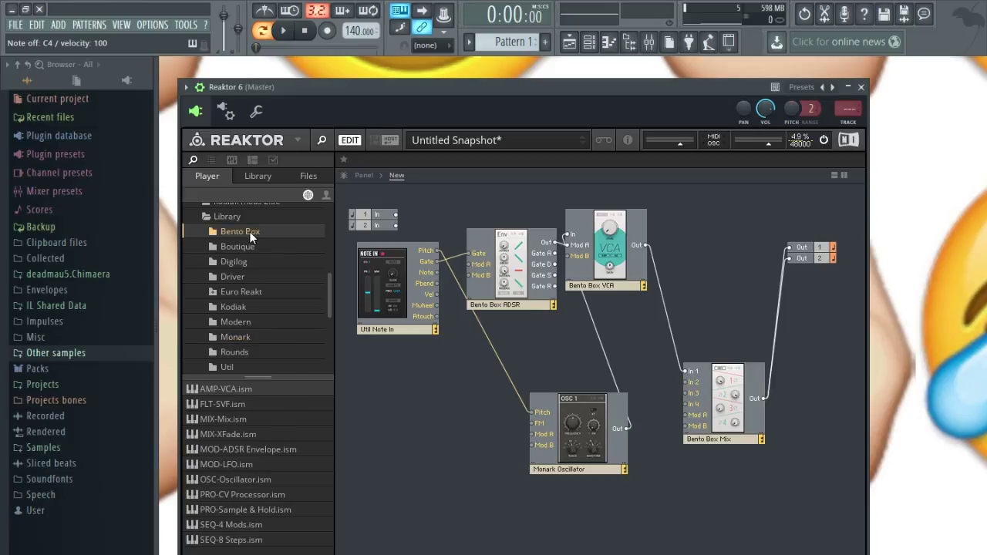
{"action": "left_click", "coordinate": [233, 542]}
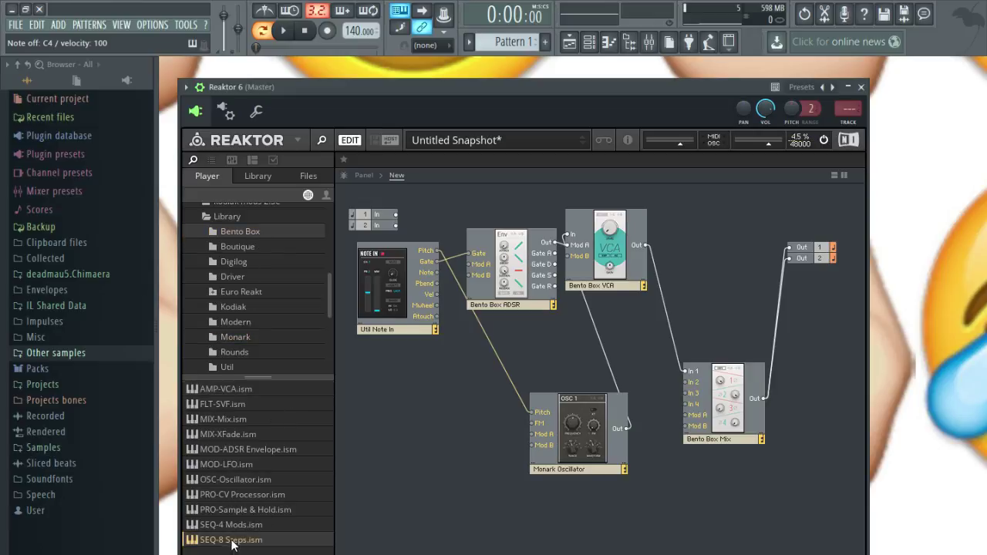
{"action": "left_click_drag", "start_coordinate": [224, 542], "coordinate": [455, 482]}
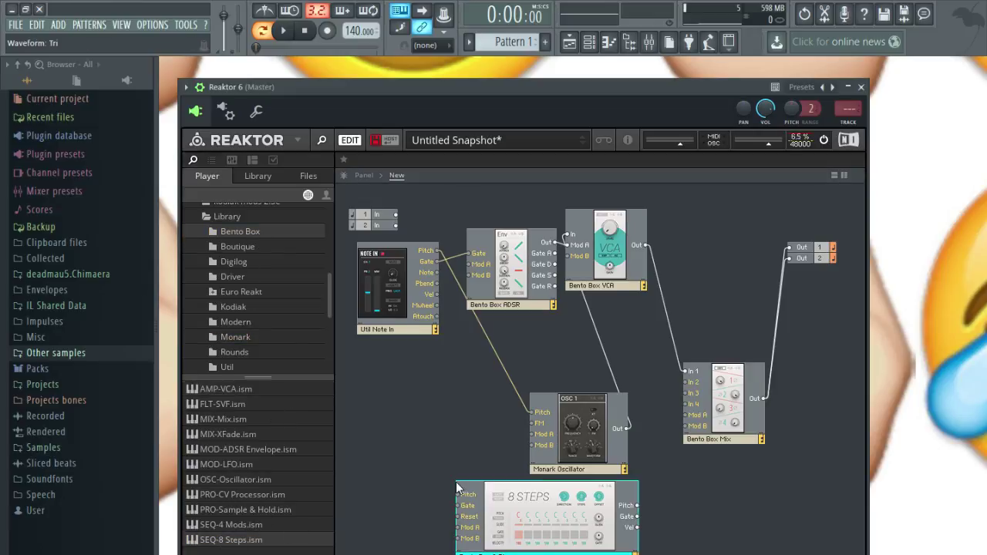
{"action": "left_click_drag", "start_coordinate": [544, 495], "coordinate": [464, 463]}
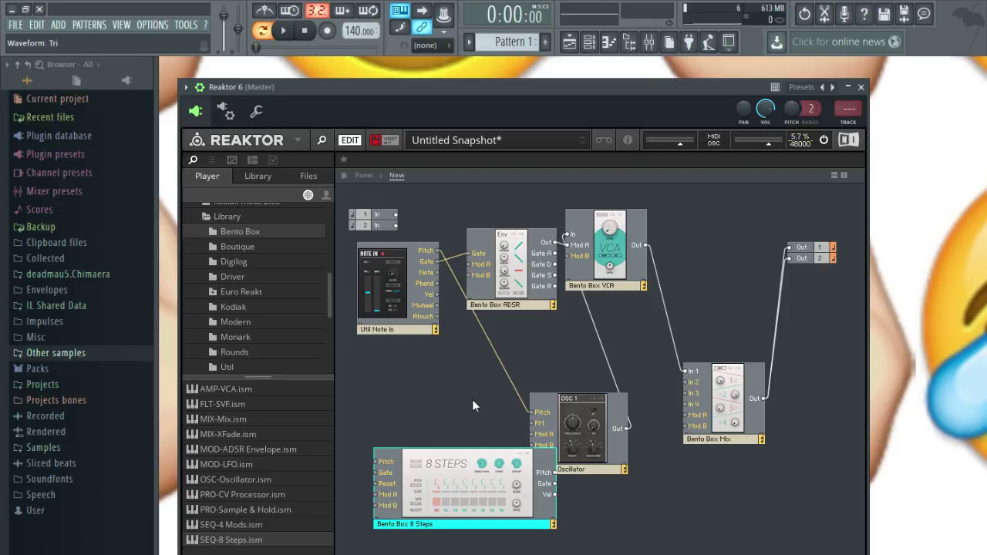
Wire the Note In's Gate to the 8 Steps' Gate and place the 8 Steps block clear of the Monark Oscillator on its input side.
{"action": "left_click_drag", "start_coordinate": [478, 457], "coordinate": [564, 443]}
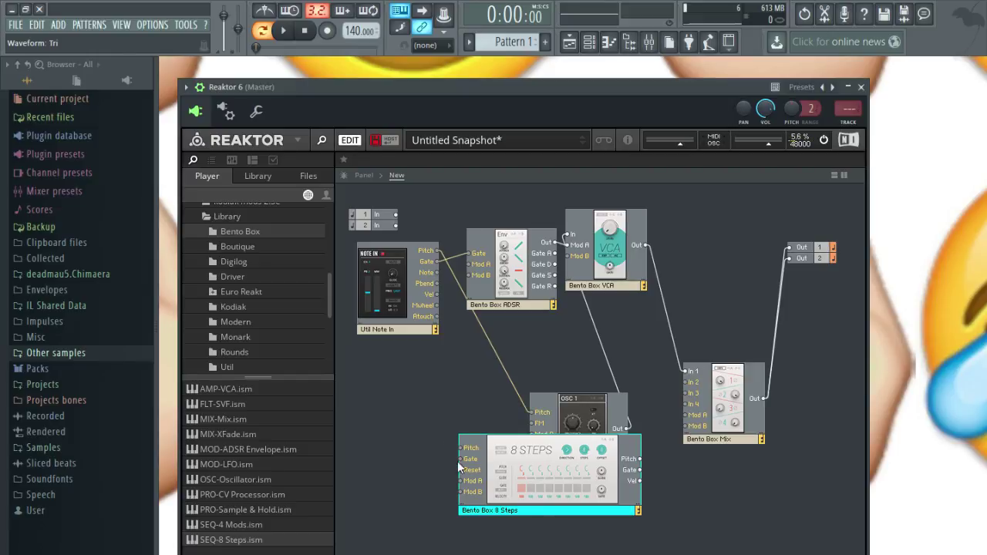
{"action": "left_click_drag", "start_coordinate": [459, 461], "coordinate": [400, 460]}
{"action": "left_click_drag", "start_coordinate": [430, 389], "coordinate": [431, 386]}
{"action": "mouse_move", "coordinate": [552, 452]}
{"action": "left_mouse_down"}
{"action": "mouse_move", "coordinate": [609, 429]}
{"action": "mouse_move", "coordinate": [548, 449]}
{"action": "left_mouse_up"}
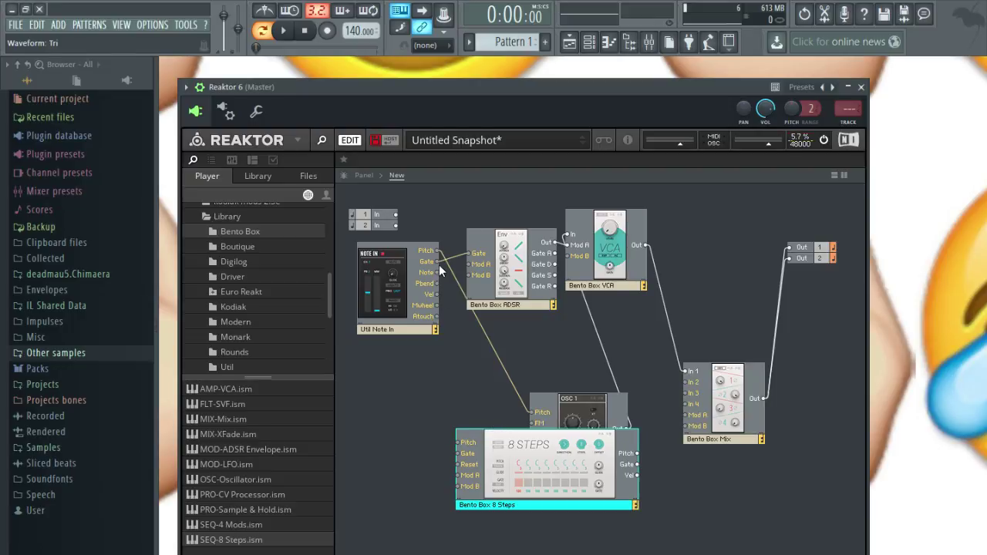
{"action": "left_click_drag", "start_coordinate": [455, 307], "coordinate": [461, 454]}
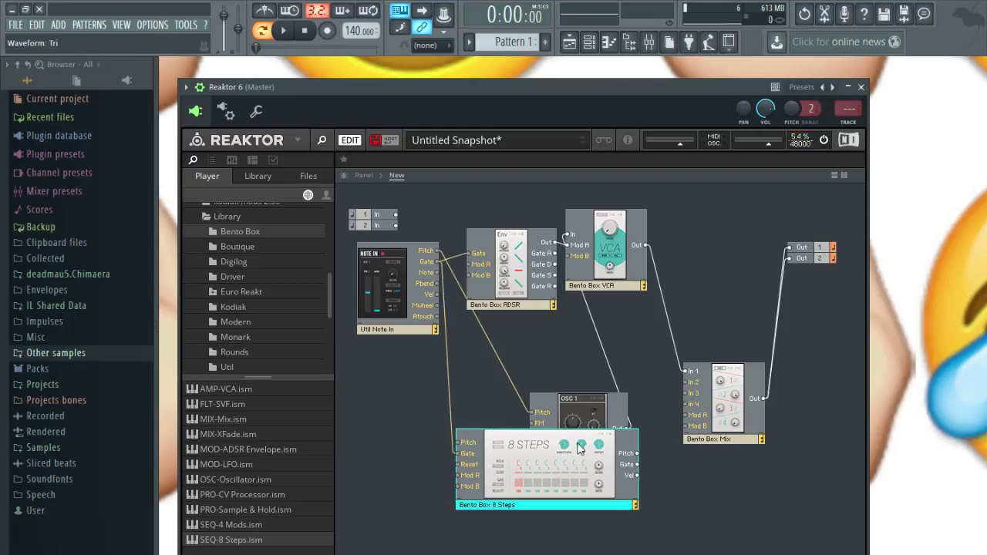
{"action": "left_click_drag", "start_coordinate": [580, 440], "coordinate": [459, 441]}
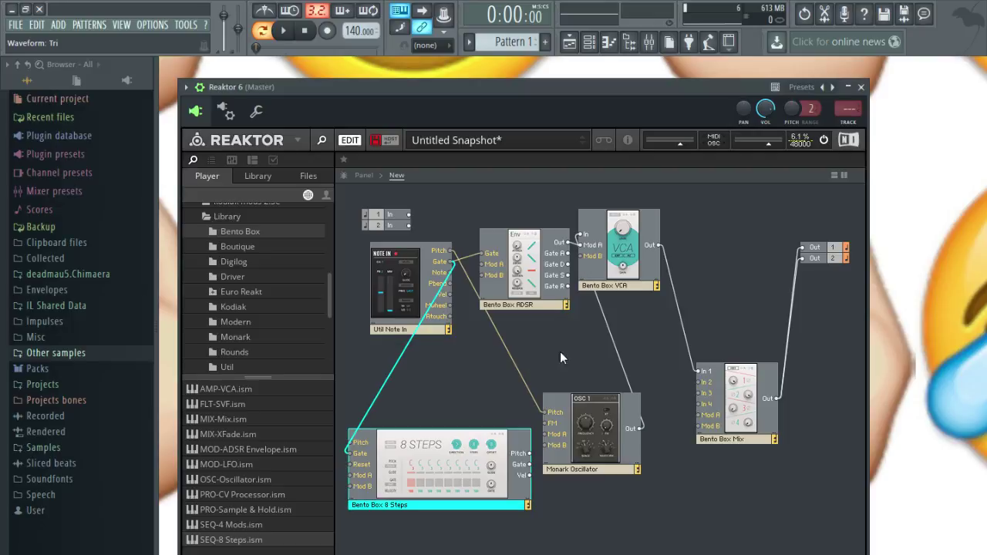
Replace the Note In cable at the Monark Oscillator's Pitch input with one from the 8 Steps' Pitch output, and play test notes.
{"action": "left_click", "coordinate": [509, 351]}
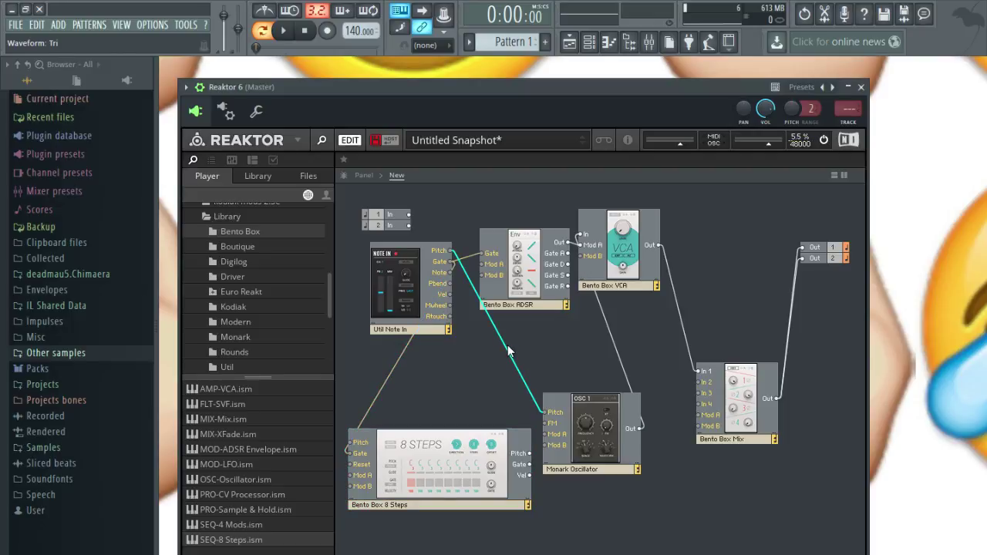
{"action": "left_click_drag", "start_coordinate": [529, 454], "coordinate": [546, 412]}
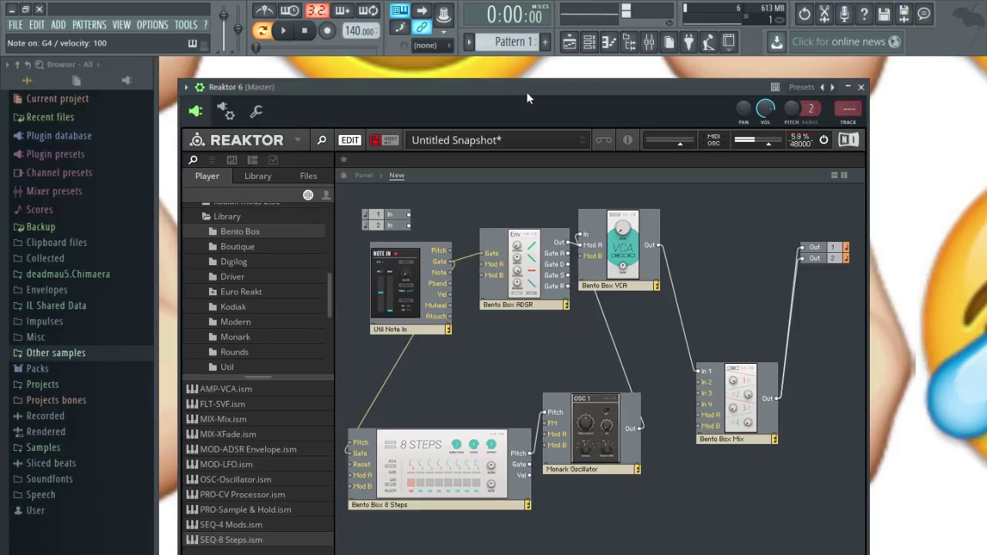
{"action": "left_click_drag", "start_coordinate": [527, 92], "coordinate": [535, 90]}
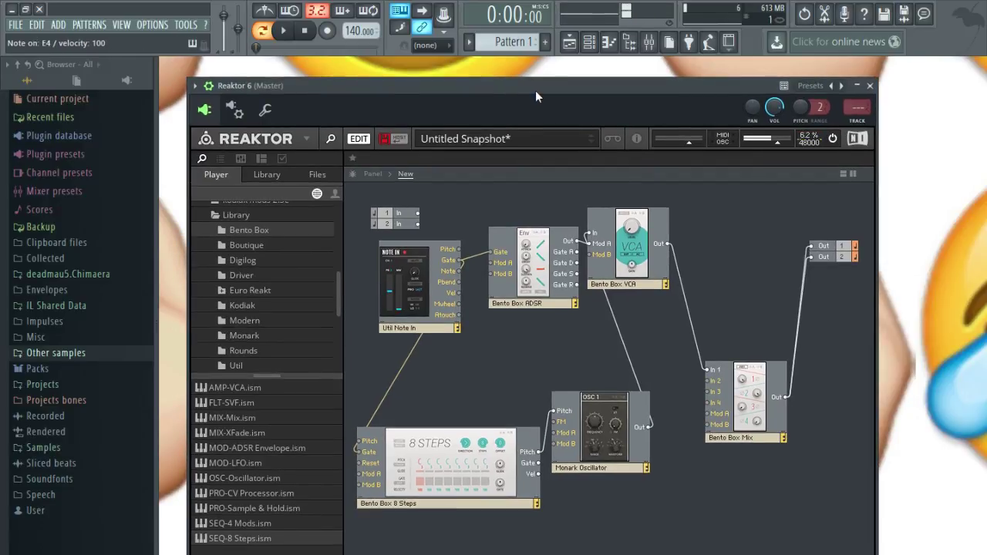
Start FL Studio playback and switch on gates 2 to 8 of the 8 Steps sequencer in the panel view.
{"action": "left_click", "coordinate": [283, 30]}
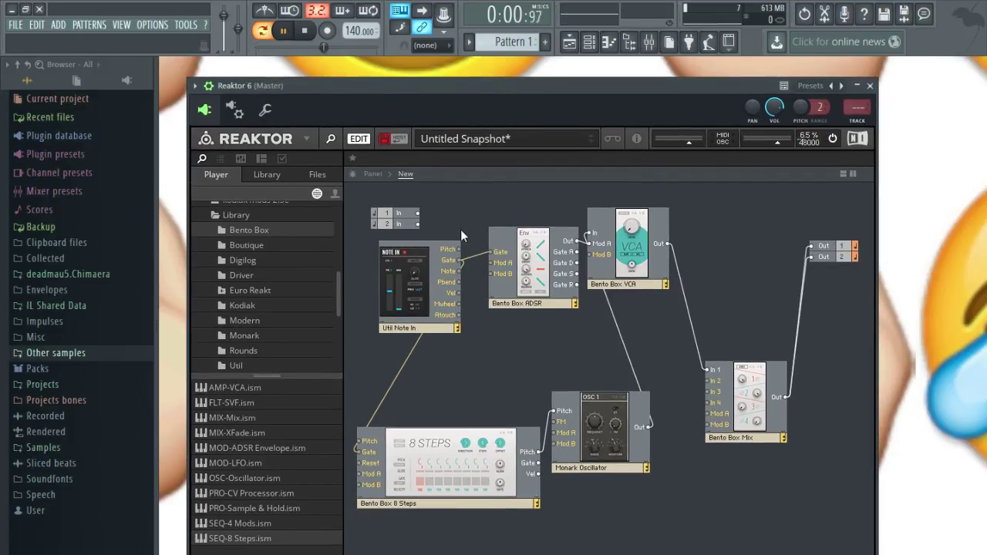
{"action": "left_click", "coordinate": [371, 174]}
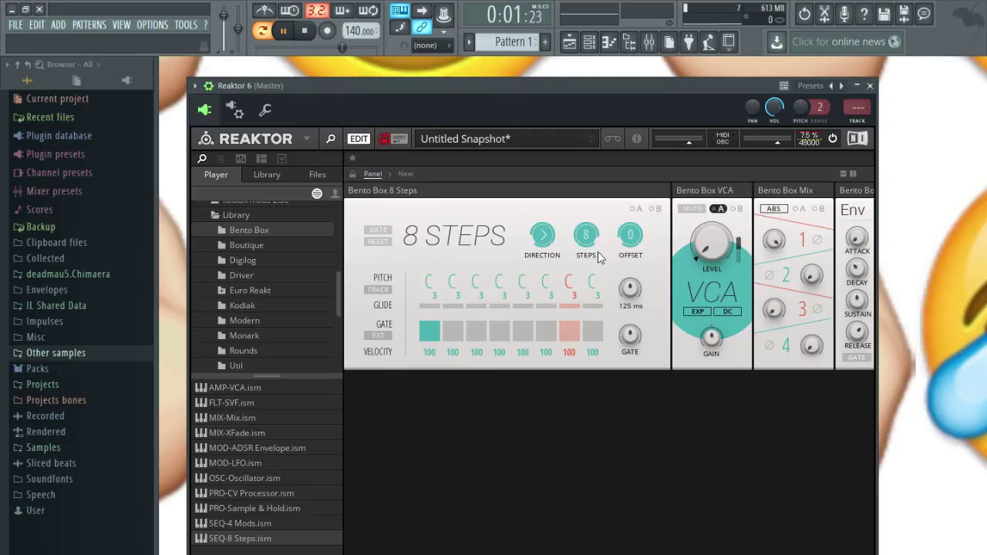
{"action": "left_click", "coordinate": [453, 332]}
{"action": "left_click", "coordinate": [476, 332]}
{"action": "left_click", "coordinate": [545, 332]}
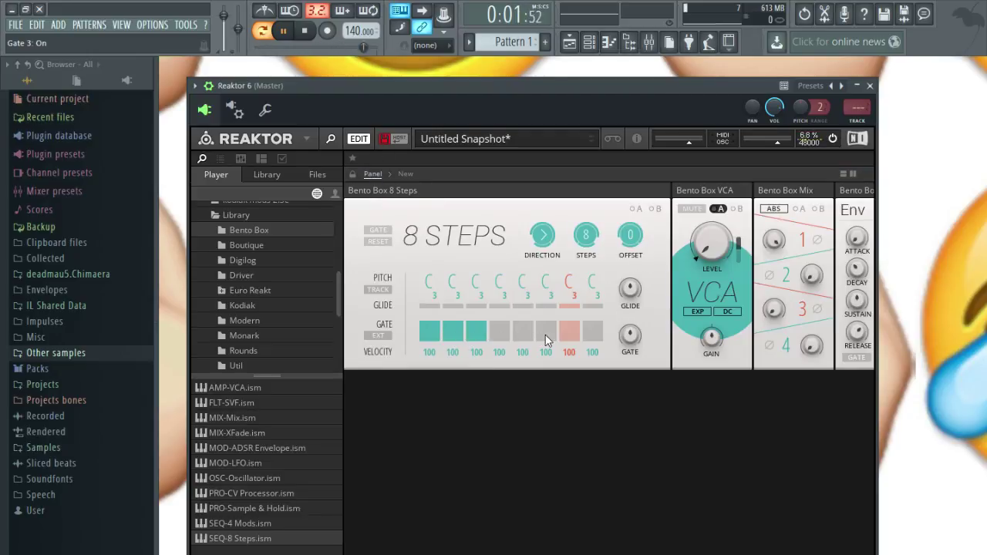
{"action": "left_click", "coordinate": [568, 331]}
{"action": "left_click", "coordinate": [592, 332]}
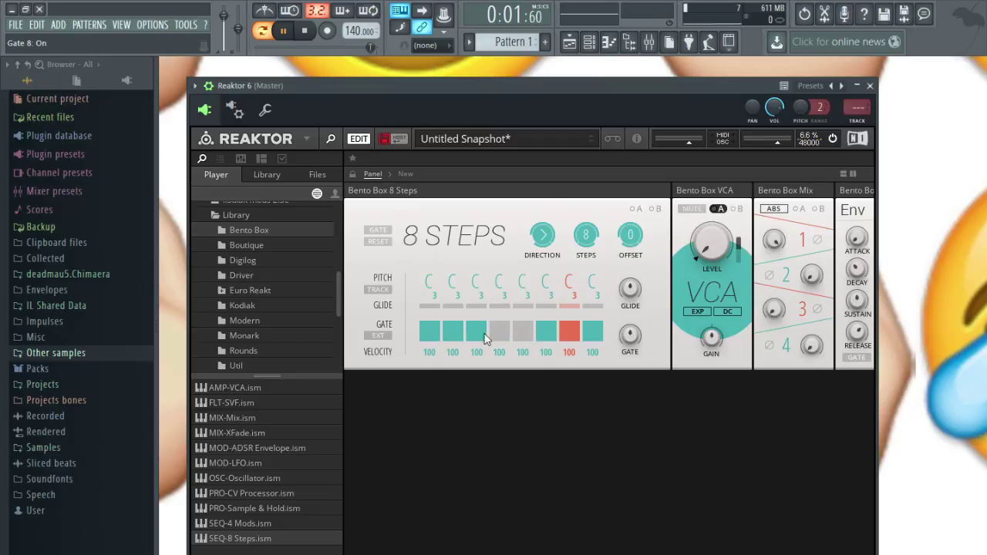
{"action": "left_click", "coordinate": [499, 331]}
{"action": "left_click", "coordinate": [515, 333]}
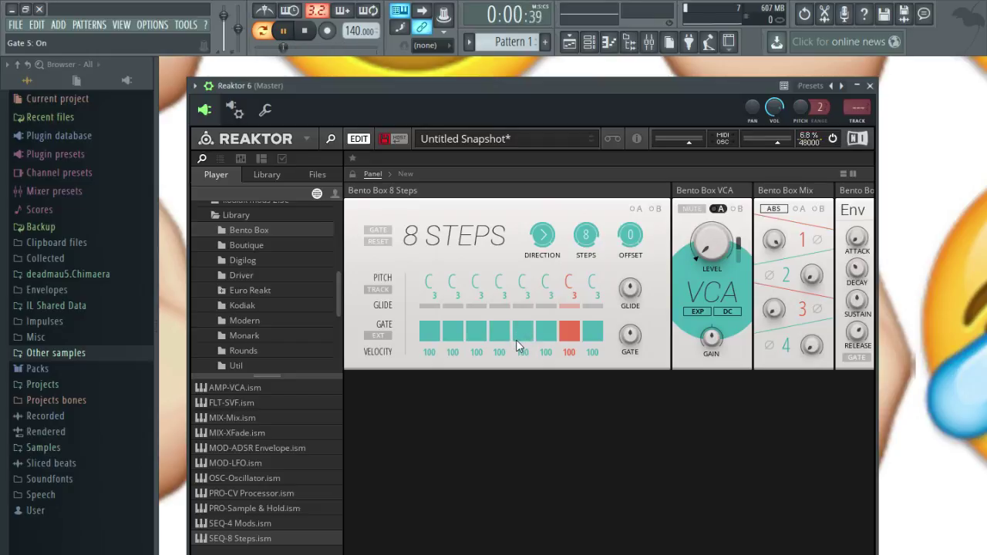
In the structure view, shift the 8 Steps block up and the VCA farther from the ADSR, then select the ADSR's cable to Mod A.
{"action": "left_click", "coordinate": [399, 176]}
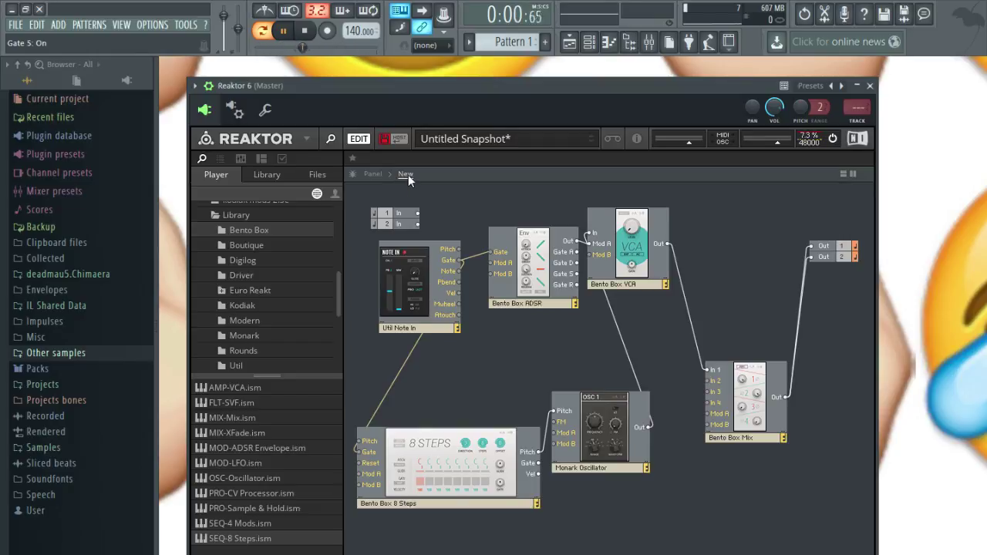
{"action": "left_click_drag", "start_coordinate": [486, 441], "coordinate": [470, 411]}
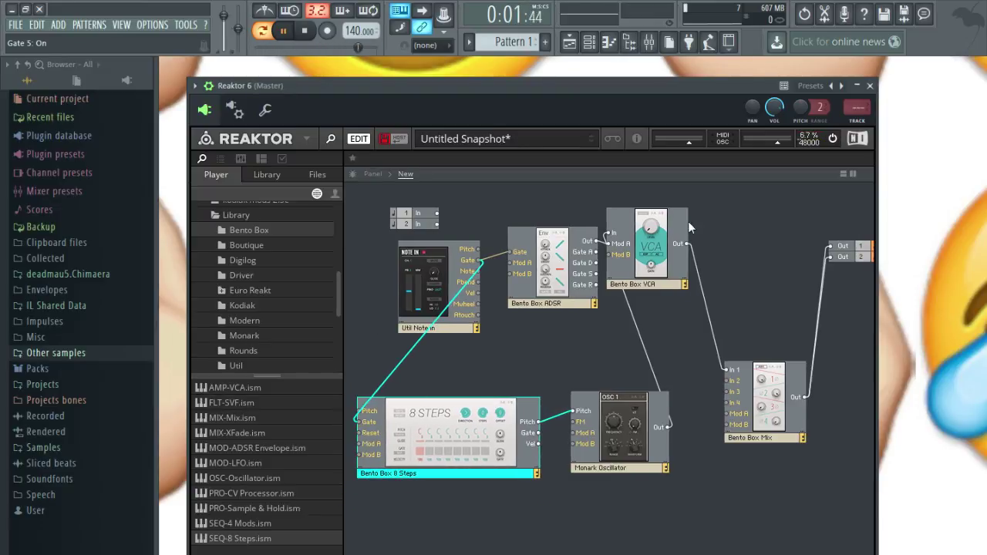
{"action": "left_click_drag", "start_coordinate": [683, 229], "coordinate": [755, 221]}
{"action": "left_click", "coordinate": [619, 238]}
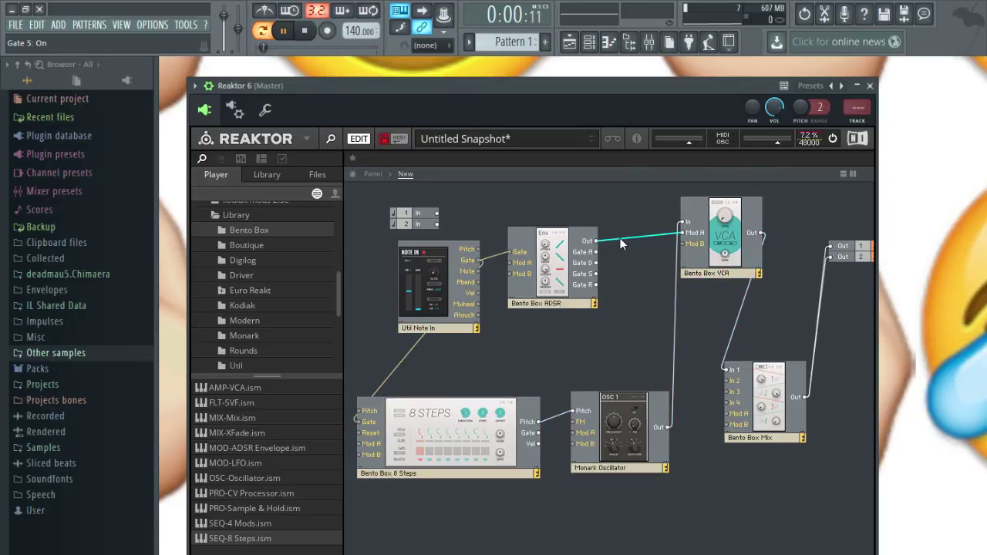
Try driving the VCA's Mod A input from the 8 Steps' Gate output, and rewire Mod A to the ADSR's Out.
{"action": "key", "text": "Delete"}
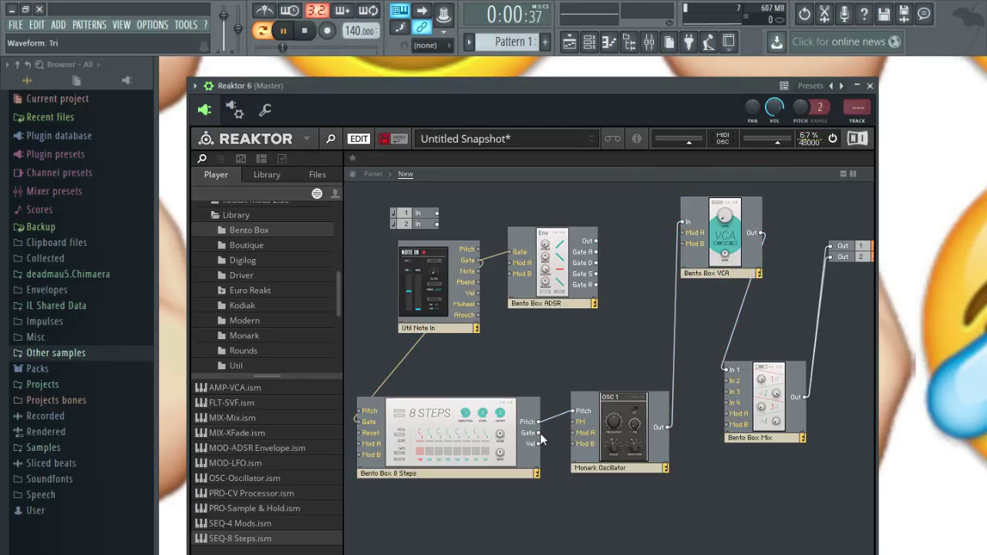
{"action": "left_click_drag", "start_coordinate": [541, 433], "coordinate": [687, 234]}
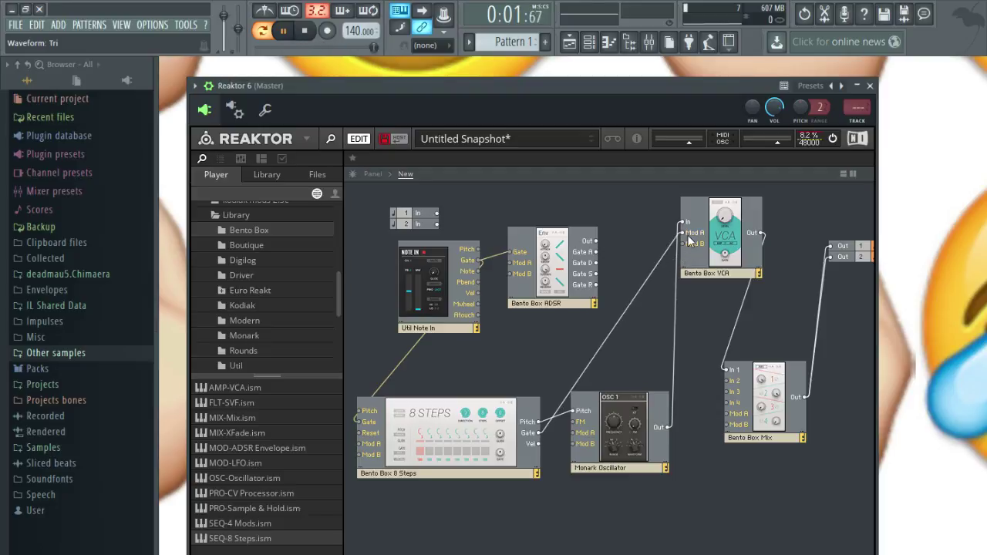
{"action": "left_click", "coordinate": [644, 286]}
{"action": "key", "text": "Delete"}
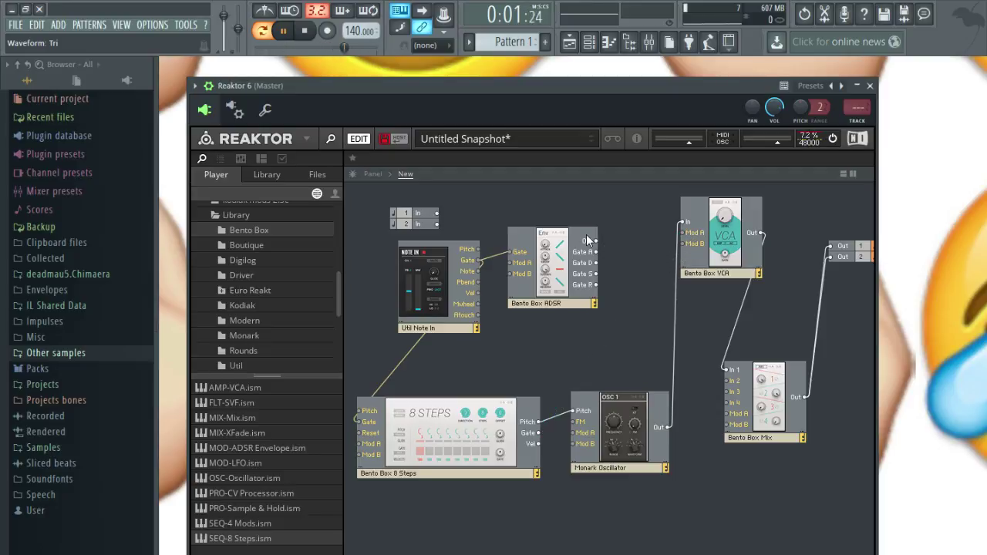
{"action": "left_click_drag", "start_coordinate": [596, 241], "coordinate": [682, 232]}
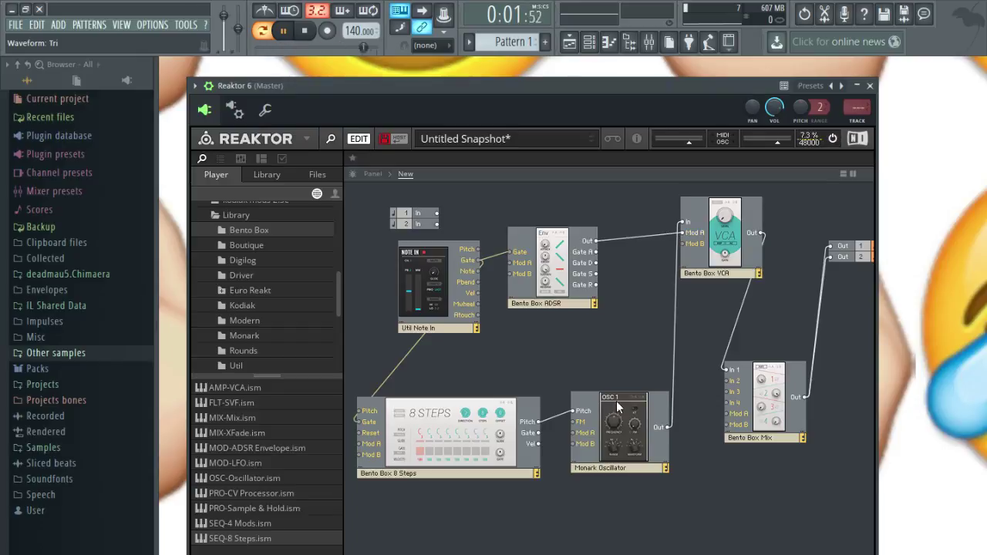
Shift the Monark Oscillator and 8 Steps blocks, and wire the Note In's Pitch to the 8 Steps' Pitch input.
{"action": "left_click_drag", "start_coordinate": [637, 407], "coordinate": [645, 403]}
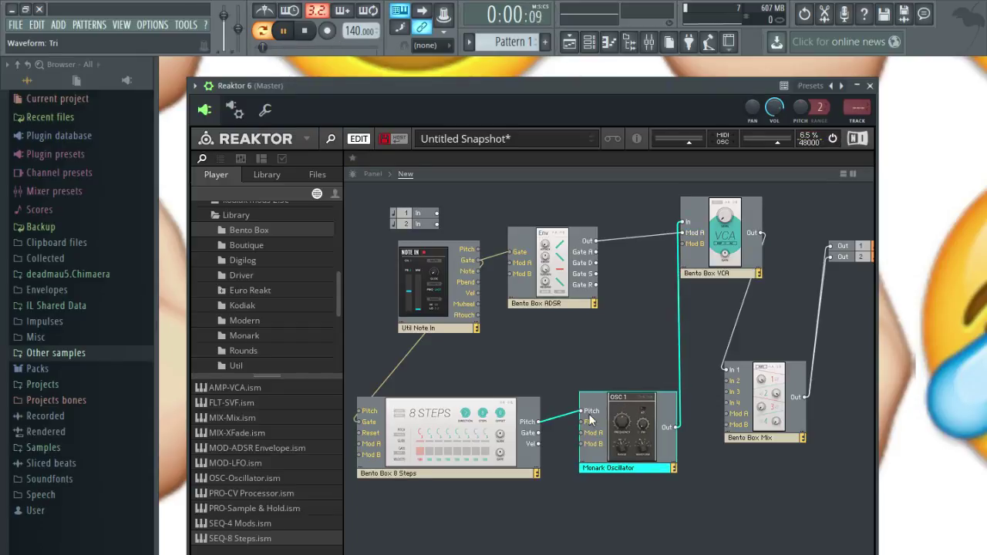
{"action": "left_click_drag", "start_coordinate": [493, 412], "coordinate": [660, 428]}
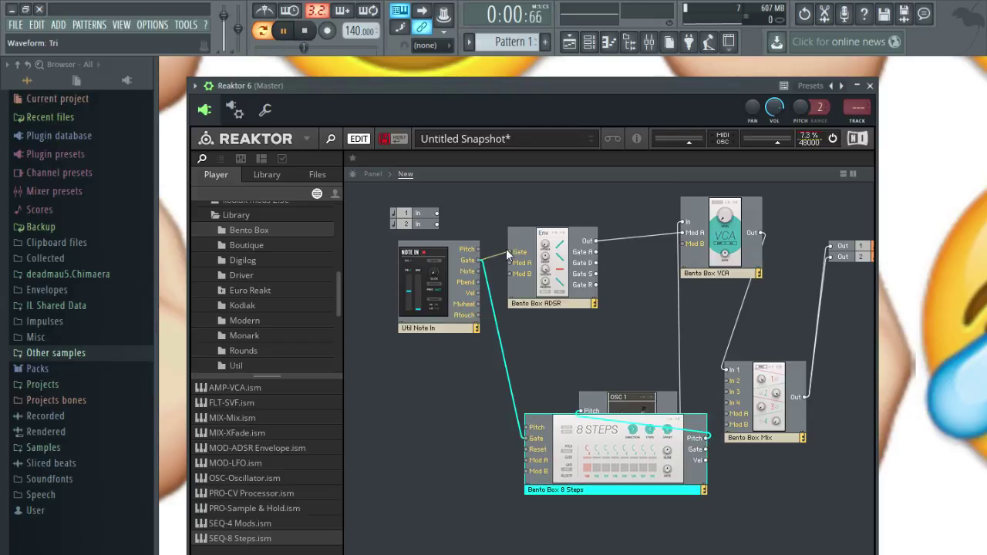
{"action": "left_click_drag", "start_coordinate": [475, 251], "coordinate": [528, 428]}
Move the Monark Oscillator up, place the 8 Steps block clear of it on its input side, and play a test note.
{"action": "left_click_drag", "start_coordinate": [605, 408], "coordinate": [650, 340]}
{"action": "left_click_drag", "start_coordinate": [639, 417], "coordinate": [598, 396]}
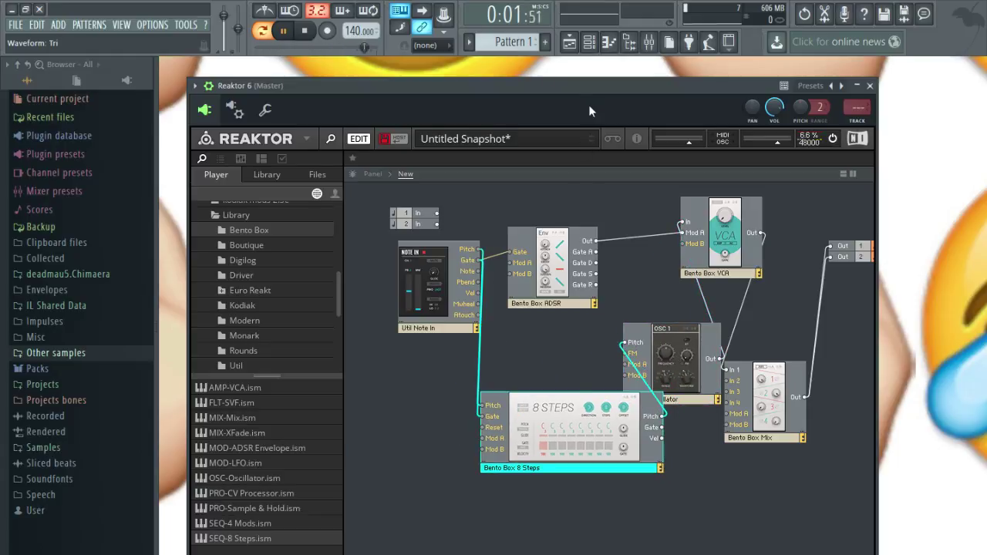
{"action": "left_click_drag", "start_coordinate": [588, 92], "coordinate": [595, 94]}
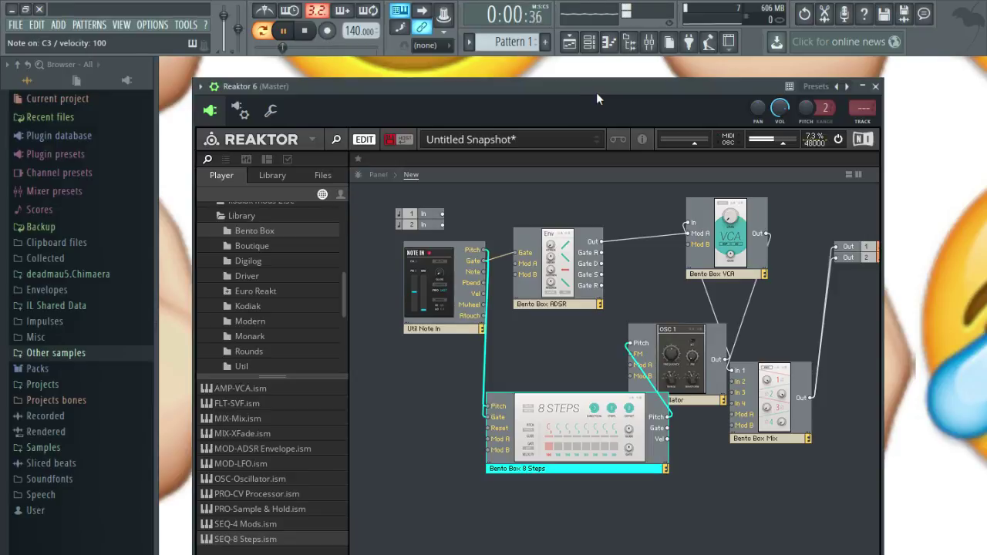
{"action": "left_click_drag", "start_coordinate": [580, 405], "coordinate": [486, 393]}
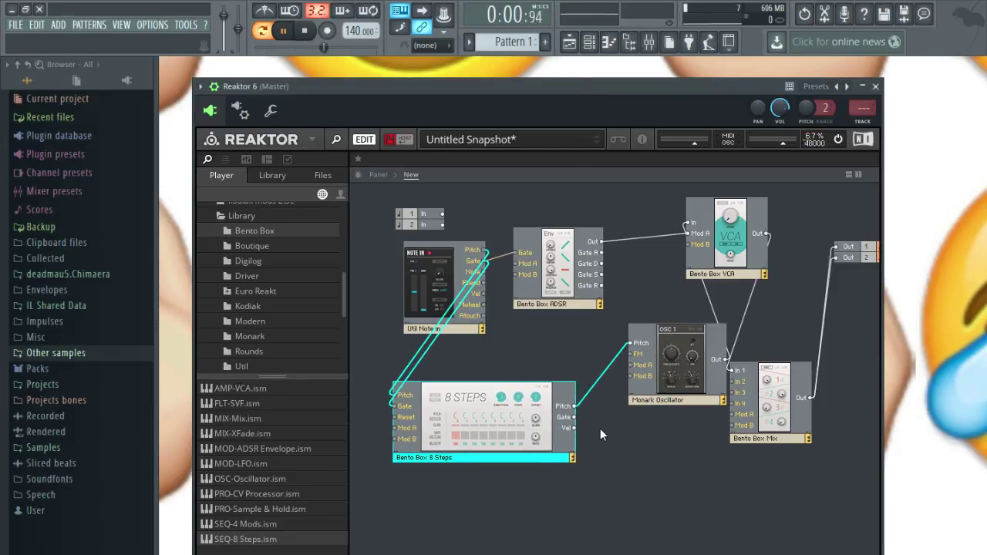
Stop playback, adjust the 8 Steps' gate time in the panel view, and restart playback.
{"action": "left_click", "coordinate": [378, 175]}
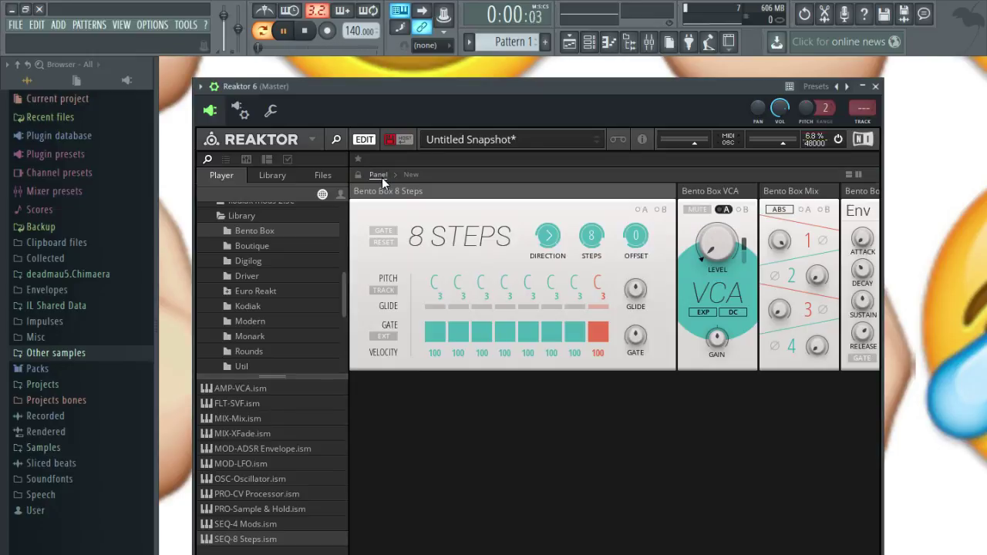
{"action": "left_click", "coordinate": [306, 31]}
{"action": "left_click_drag", "start_coordinate": [637, 341], "coordinate": [653, 304]}
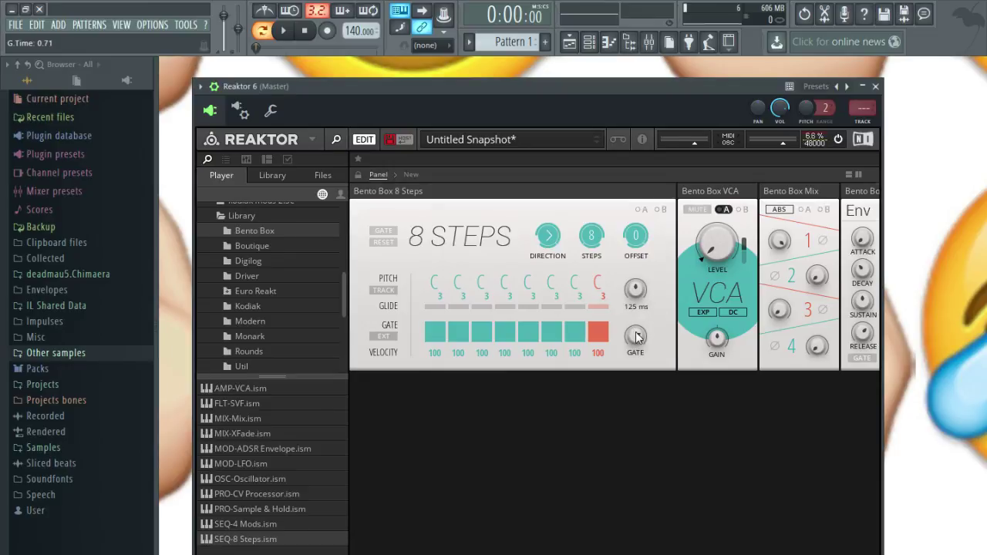
{"action": "left_click_drag", "start_coordinate": [634, 345], "coordinate": [631, 371]}
{"action": "key", "text": "space"}
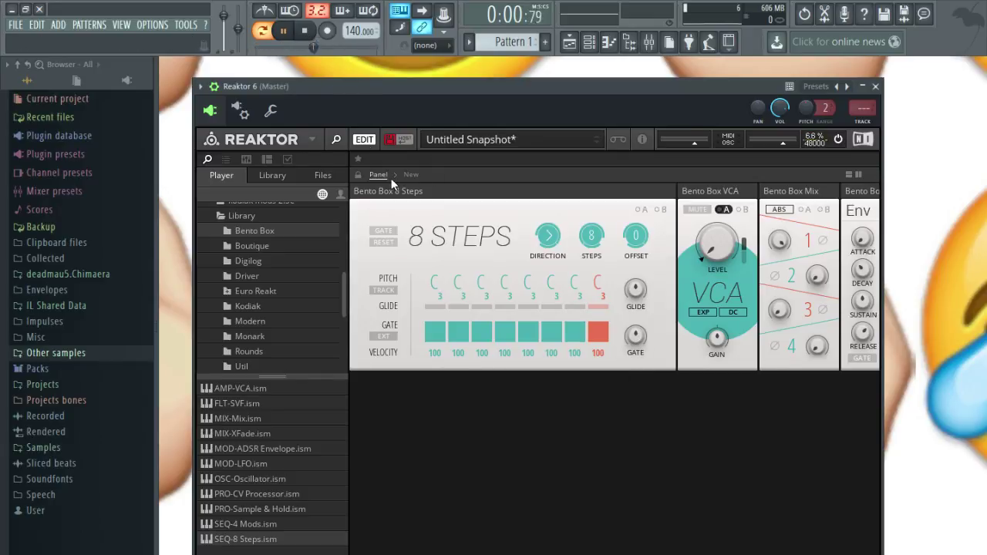
In the structure view, remove the Note In's Gate cable from the 8 Steps and place the block below the Note In.
{"action": "left_click", "coordinate": [411, 175]}
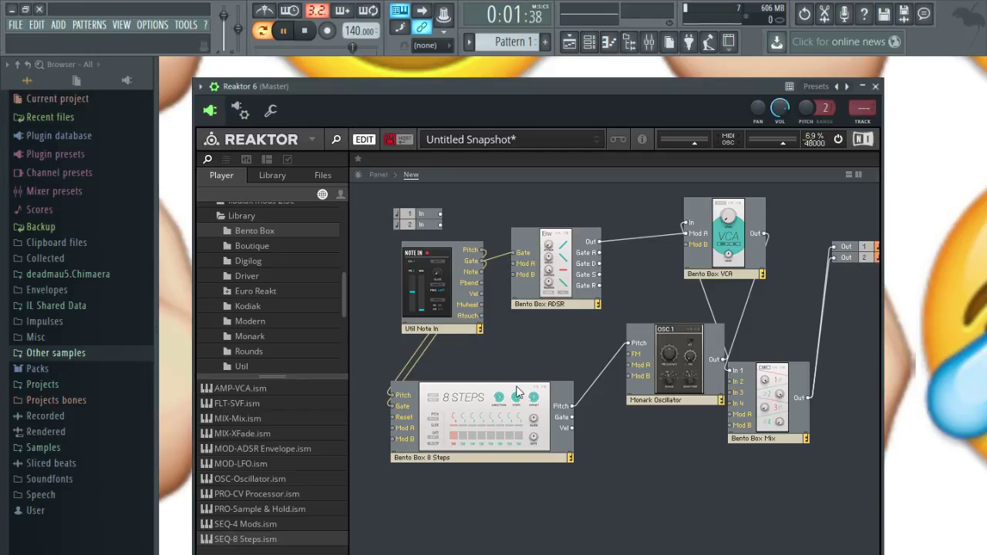
{"action": "left_click_drag", "start_coordinate": [485, 393], "coordinate": [630, 401]}
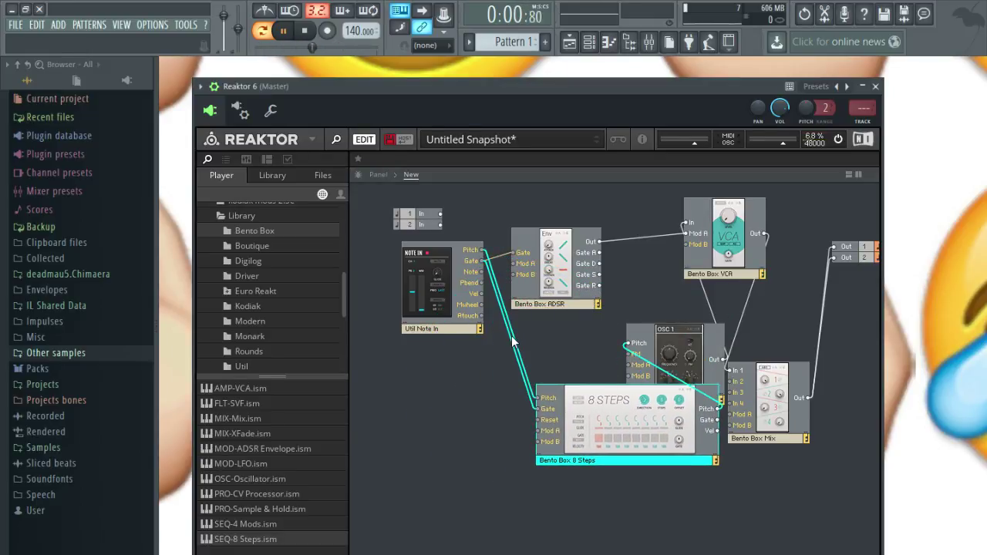
{"action": "left_click_drag", "start_coordinate": [611, 398], "coordinate": [682, 403]}
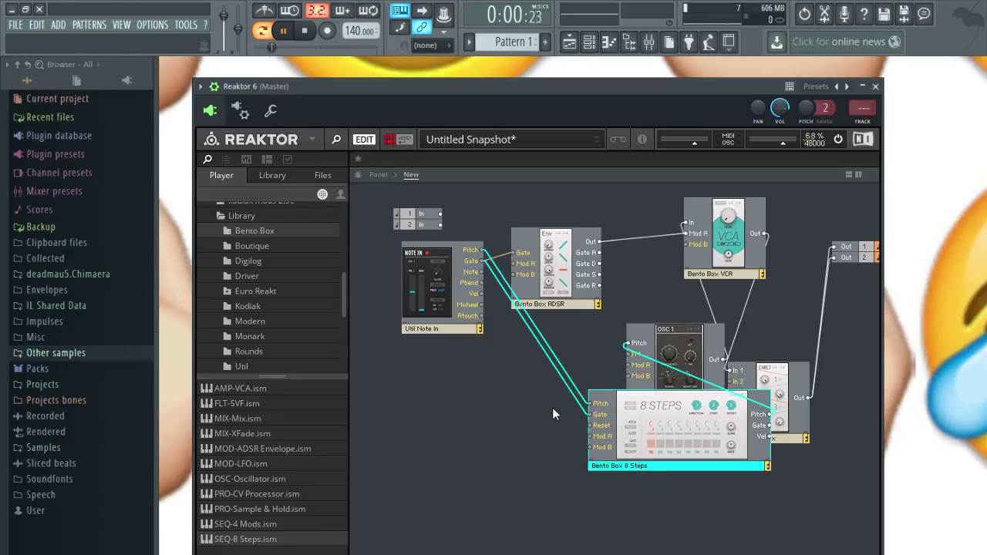
{"action": "left_click", "coordinate": [531, 419]}
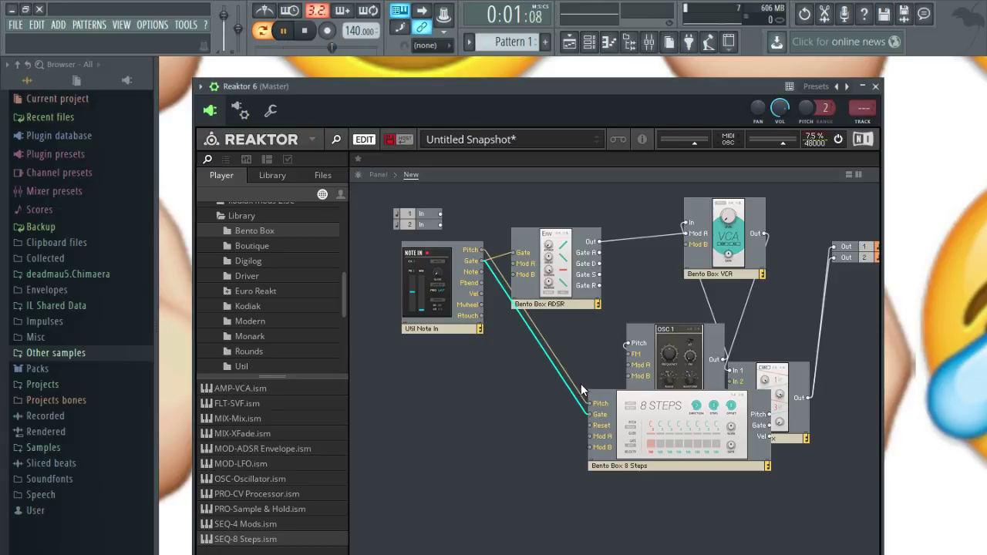
{"action": "key", "text": "Delete"}
{"action": "left_click_drag", "start_coordinate": [659, 402], "coordinate": [404, 397]}
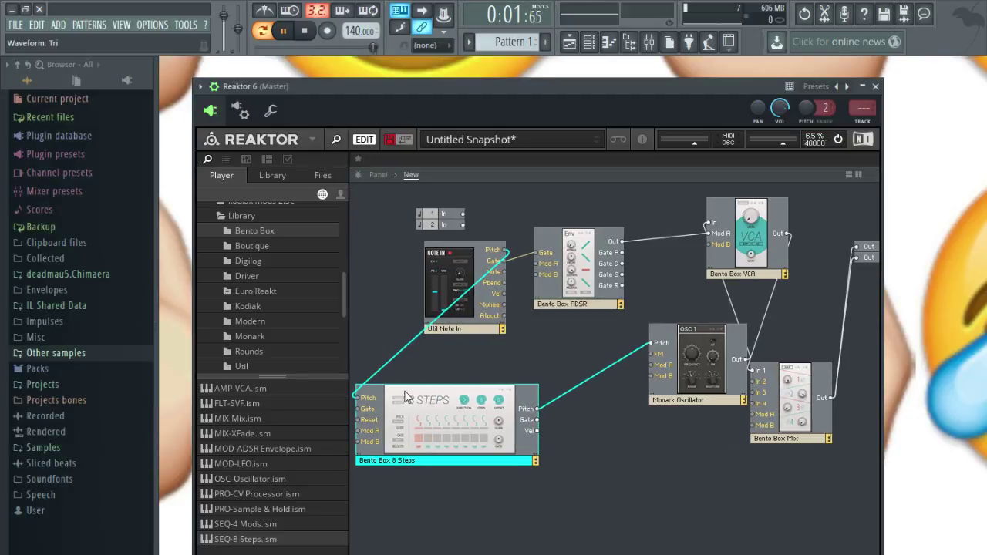
Replace the ADSR cable at the VCA's Mod A input with one from the 8 Steps' Gate, and move the 8 Steps beside the Mix.
{"action": "left_click", "coordinate": [672, 242]}
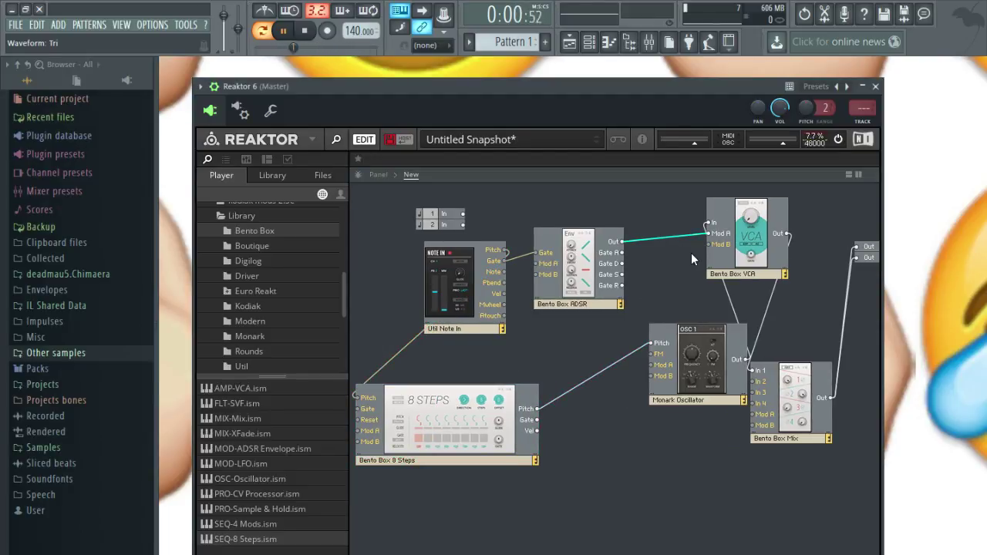
{"action": "key", "text": "Delete"}
{"action": "left_click_drag", "start_coordinate": [537, 420], "coordinate": [709, 233]}
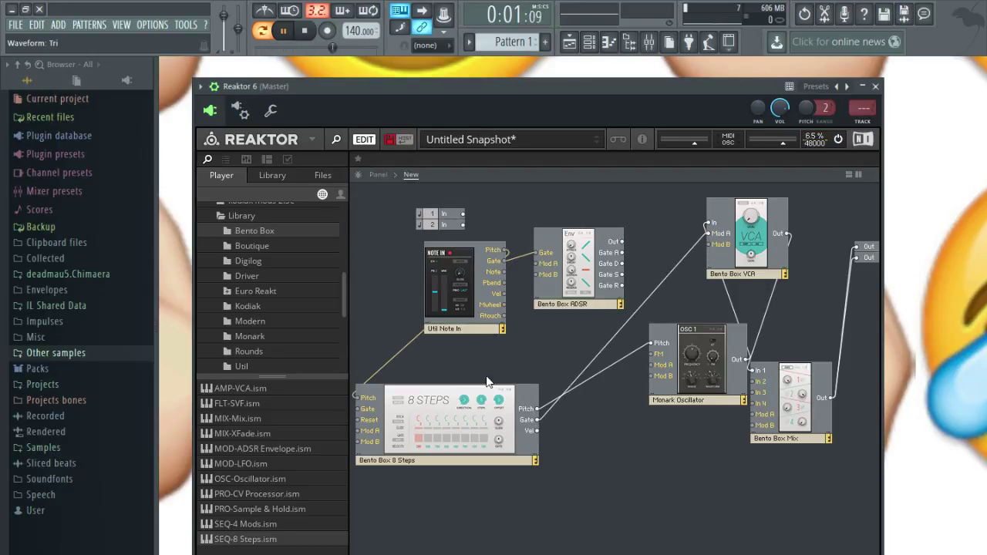
{"action": "left_click_drag", "start_coordinate": [520, 387], "coordinate": [735, 363]}
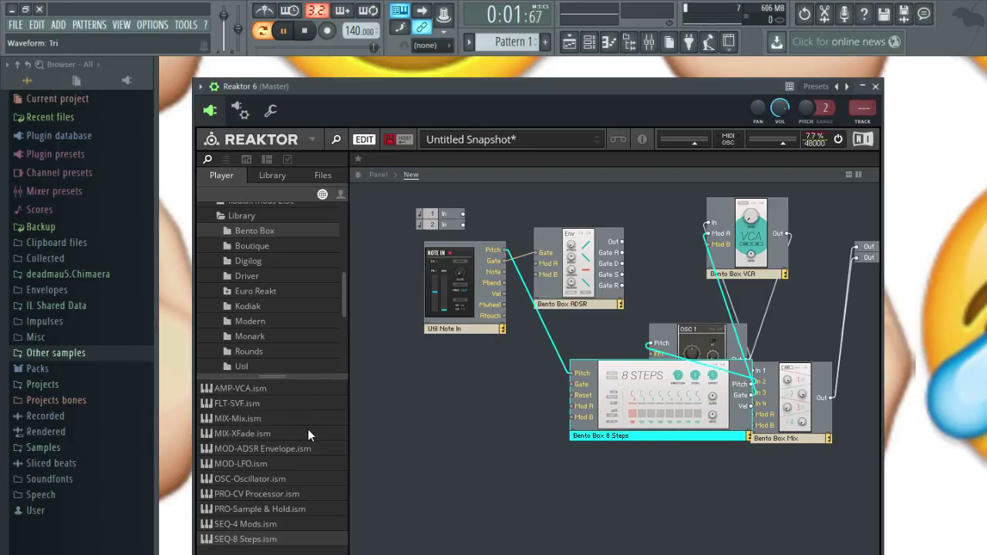
Stop playback, switch to the panel view and play a few test notes to check the patch's sound.
{"action": "scroll", "coordinate": [344, 286], "scroll_direction": "down", "scroll_amount": 2}
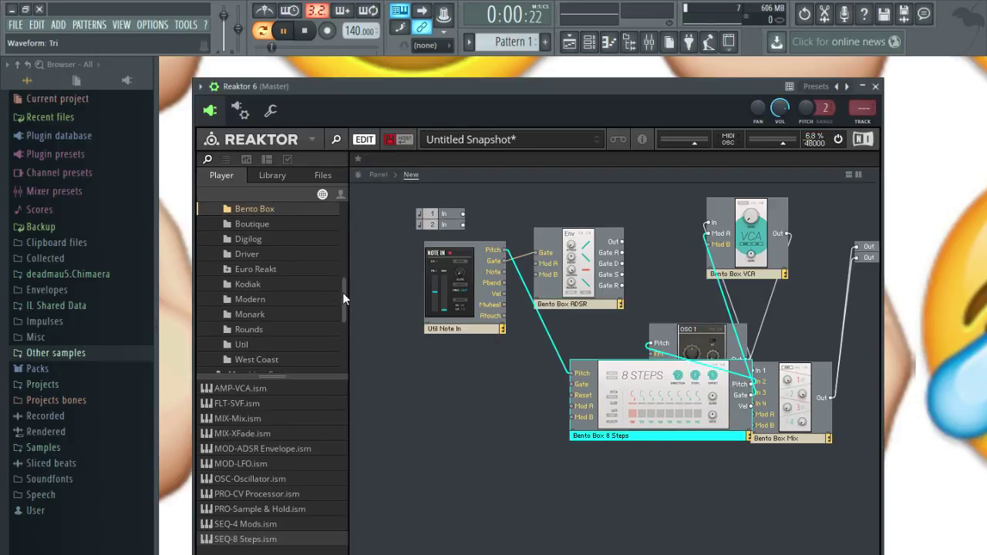
{"action": "left_click", "coordinate": [305, 30]}
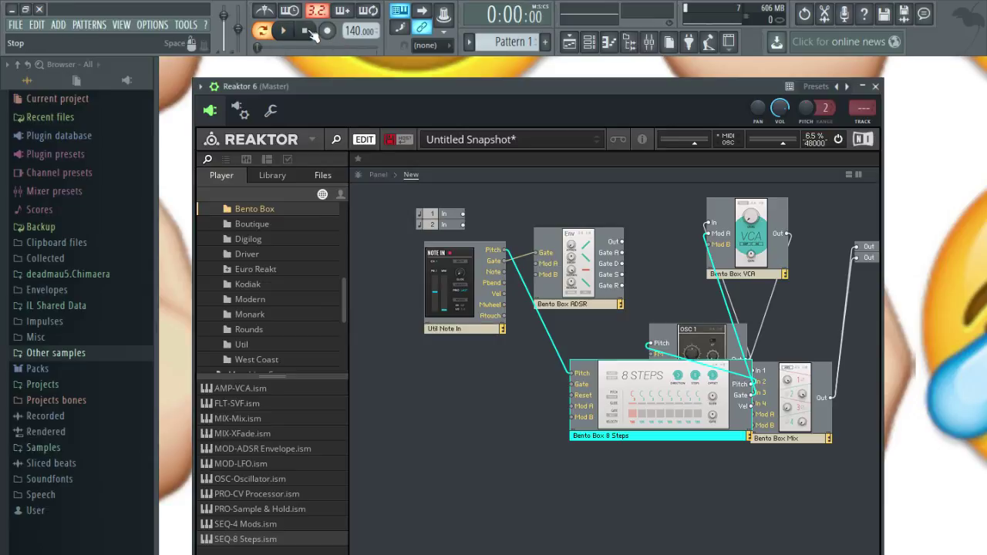
{"action": "left_click", "coordinate": [375, 177]}
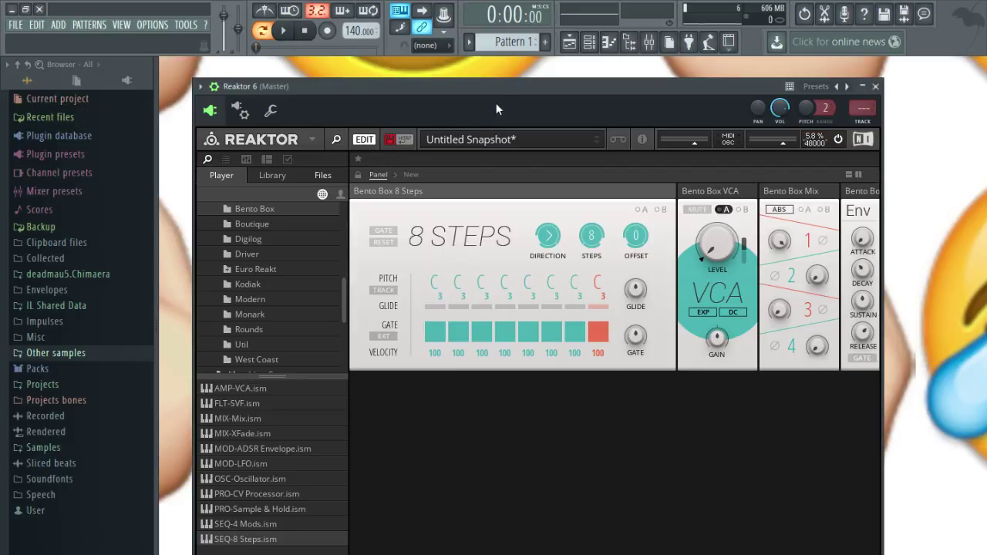
{"action": "left_click_drag", "start_coordinate": [500, 85], "coordinate": [514, 85]}
{"action": "key", "text": "q"}
{"action": "key", "text": "w"}
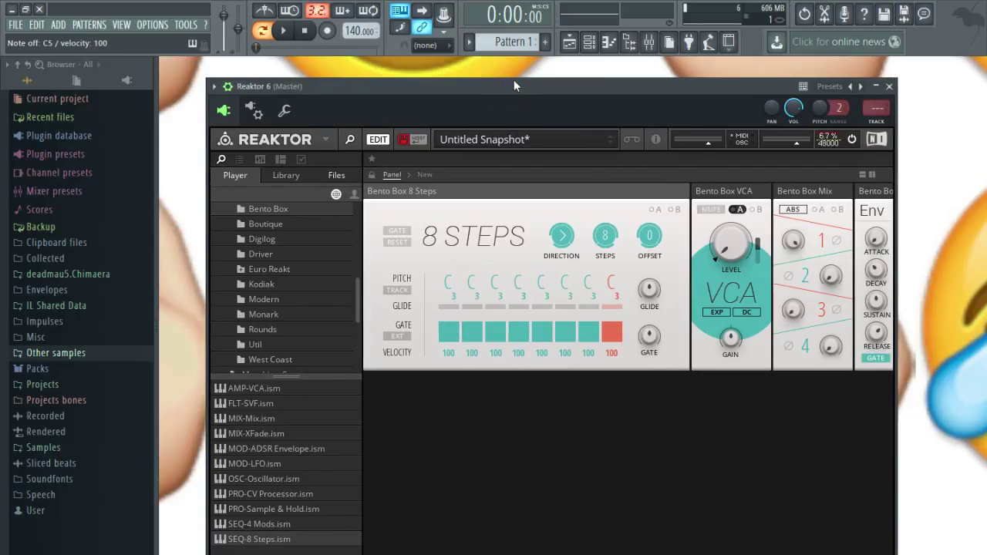
{"action": "key", "text": "e"}
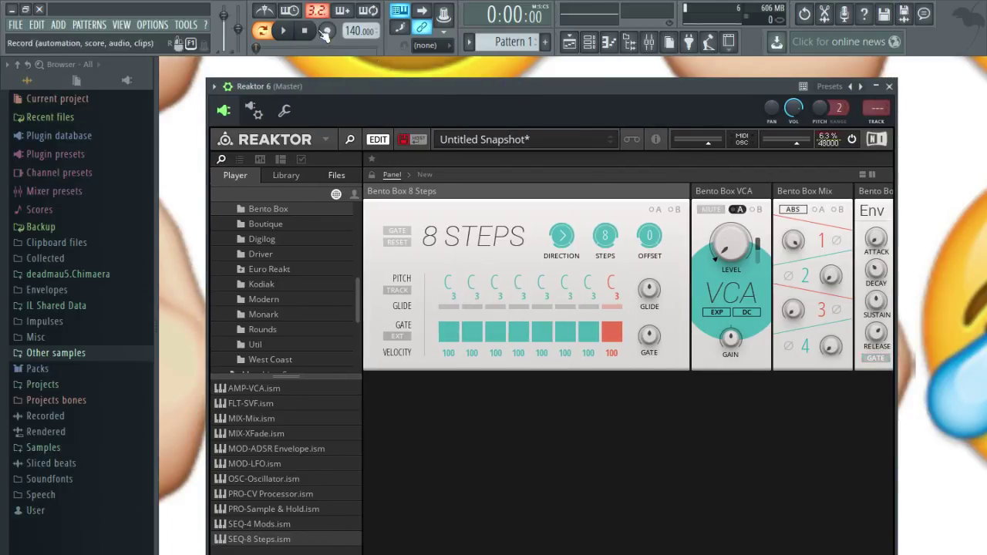
Start a new empty ensemble and move its two Out terminals lower in the structure.
{"action": "left_click", "coordinate": [328, 139]}
{"action": "mouse_move", "coordinate": [334, 158]}
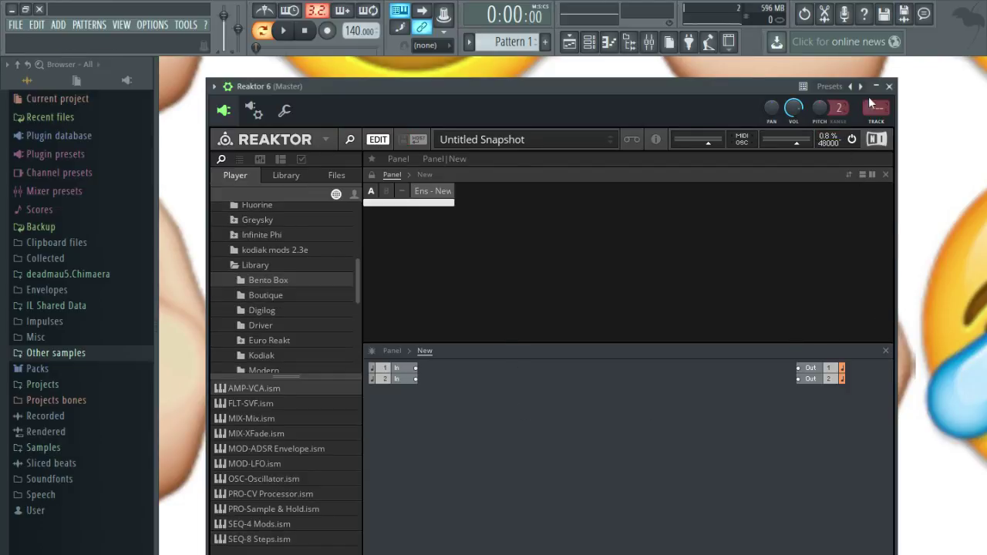
{"action": "left_click_drag", "start_coordinate": [871, 396], "coordinate": [766, 362]}
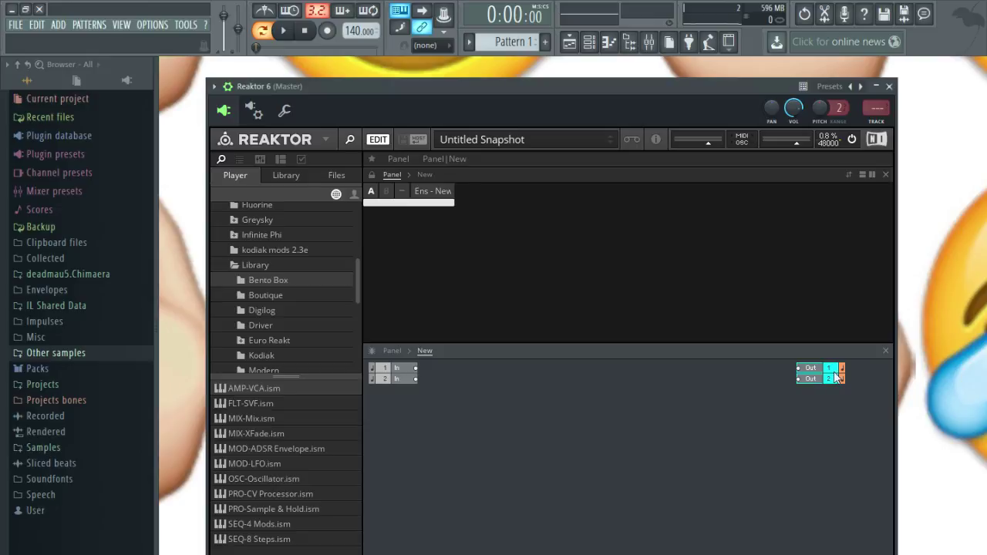
{"action": "mouse_move", "coordinate": [846, 426]}
{"action": "left_mouse_down"}
{"action": "mouse_move", "coordinate": [789, 361]}
{"action": "mouse_move", "coordinate": [829, 419]}
{"action": "left_mouse_up"}
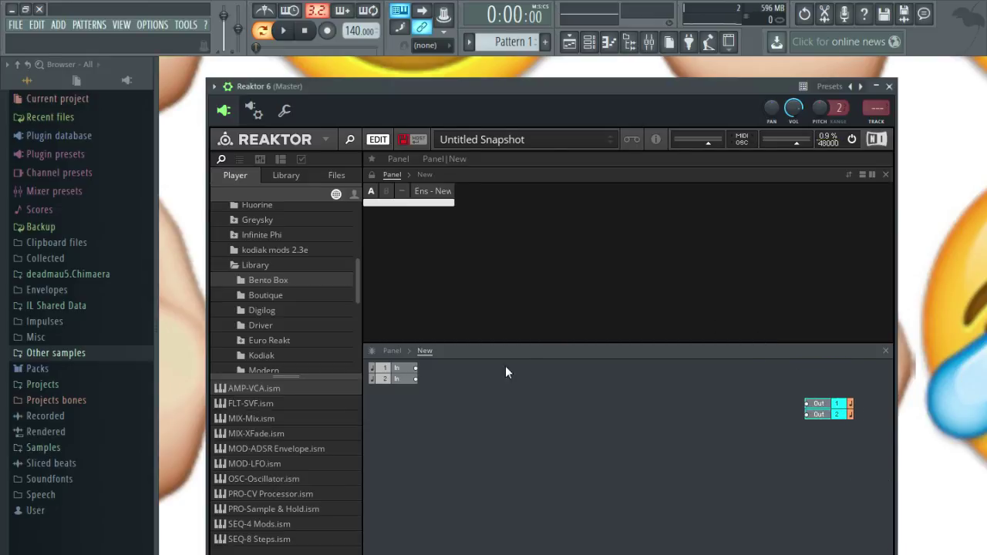
{"action": "left_click", "coordinate": [515, 455]}
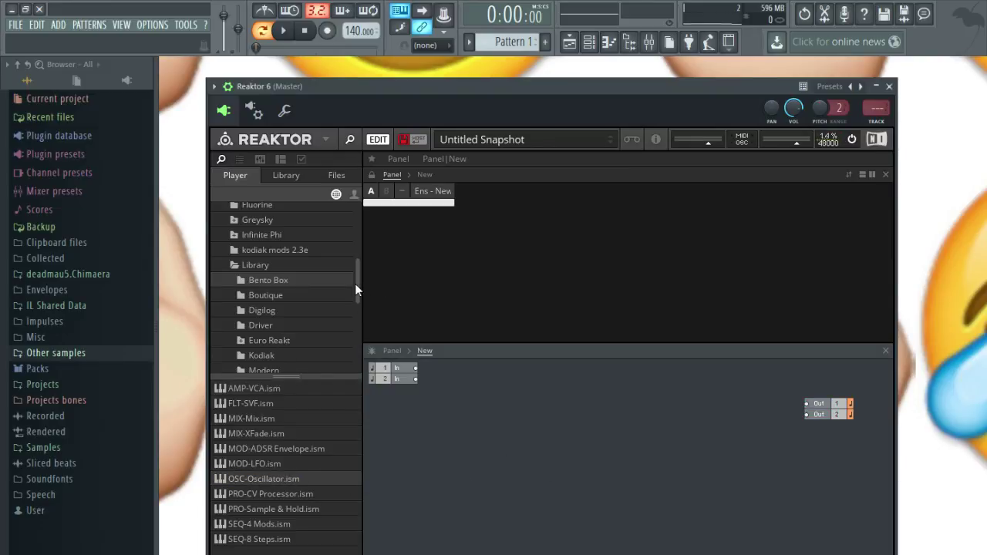
Add the Monark oscillator (OSC-Monark OSC.ism) from the Monark folder to the structure, on the input side of the Out terminals.
{"action": "left_click_drag", "start_coordinate": [355, 290], "coordinate": [359, 313]}
{"action": "left_click", "coordinate": [301, 285]}
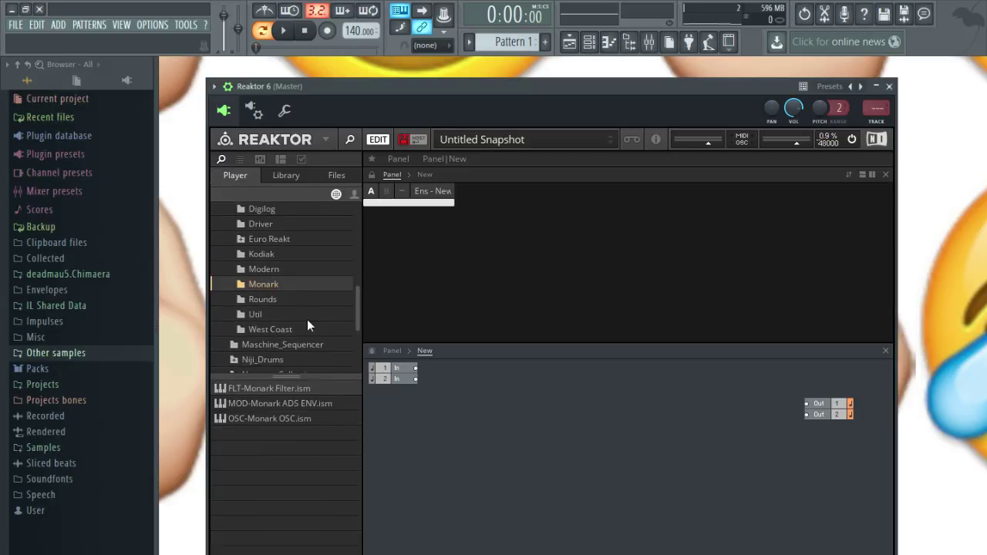
{"action": "left_click_drag", "start_coordinate": [287, 418], "coordinate": [616, 437]}
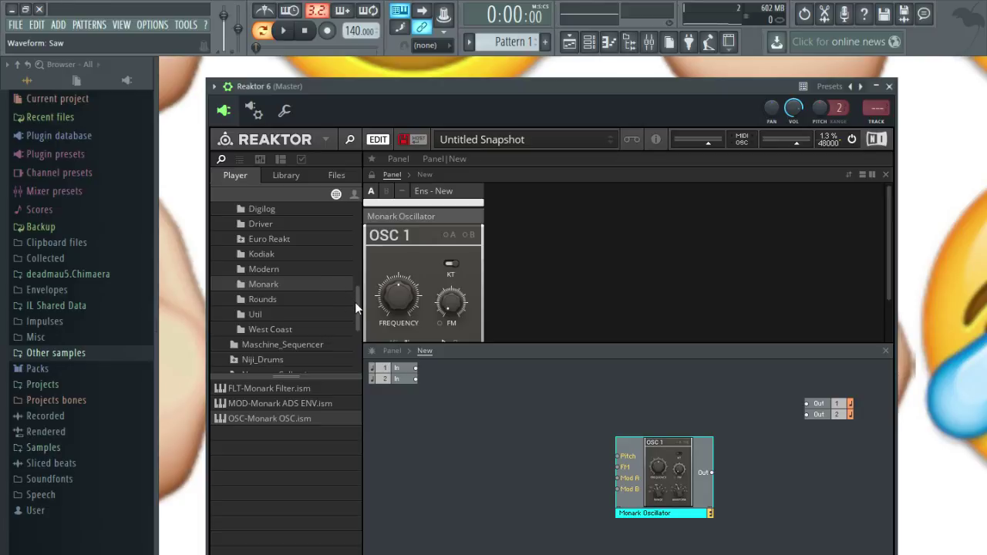
Add the 8 Steps sequencer (SEQ-8 Steps.ism) from the Bento Box folder and connect its Pitch output to the Monark oscillator's Pitch input.
{"action": "left_click_drag", "start_coordinate": [355, 302], "coordinate": [354, 278]}
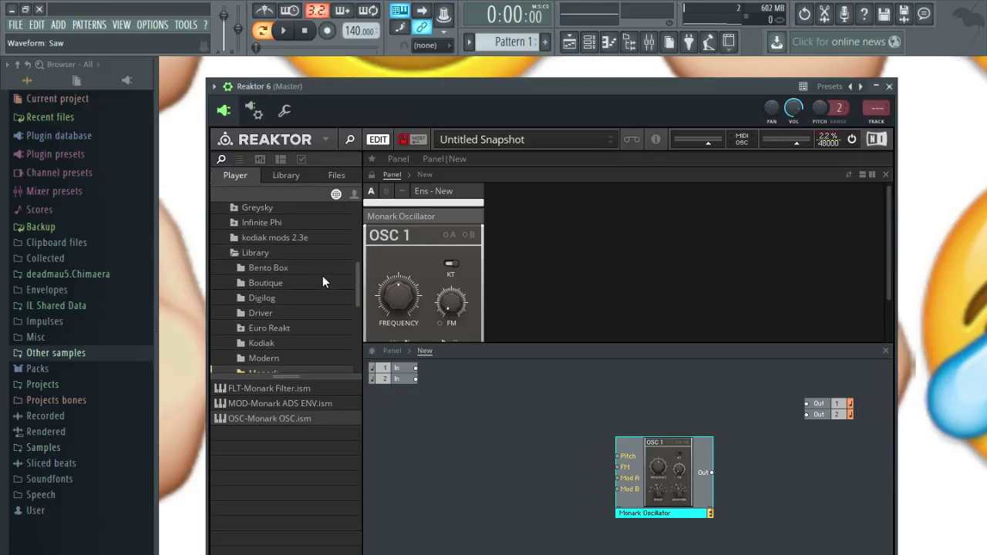
{"action": "left_click", "coordinate": [319, 268]}
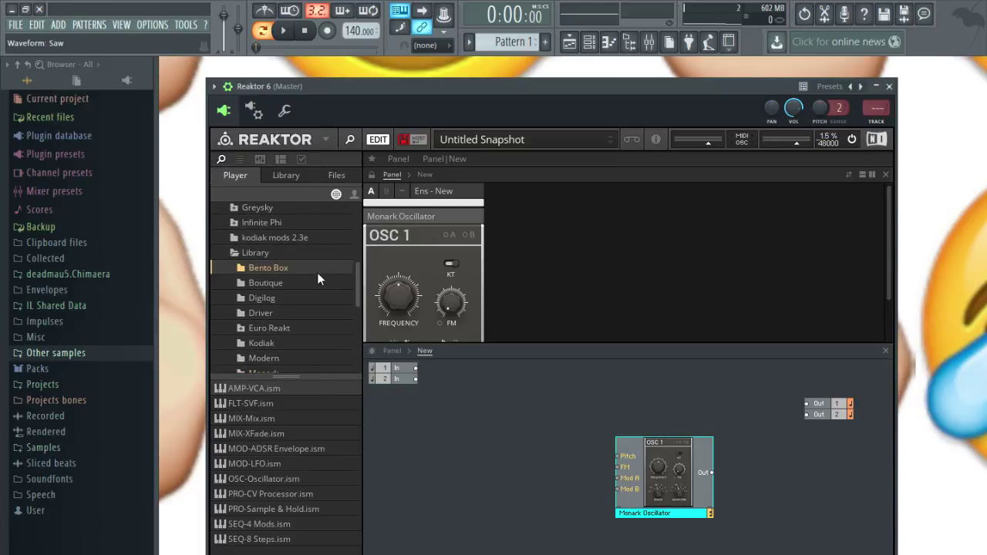
{"action": "left_click", "coordinate": [311, 283]}
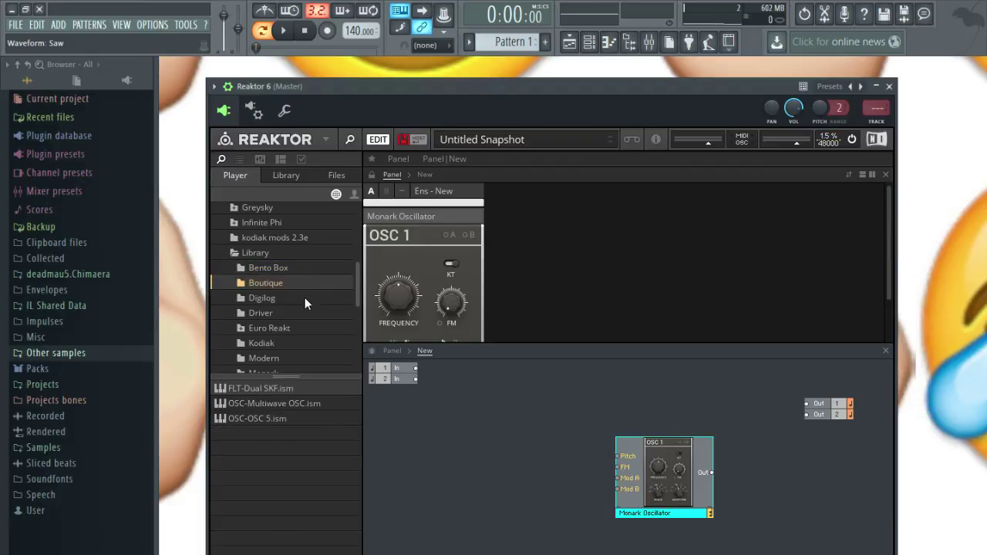
{"action": "left_click", "coordinate": [304, 269]}
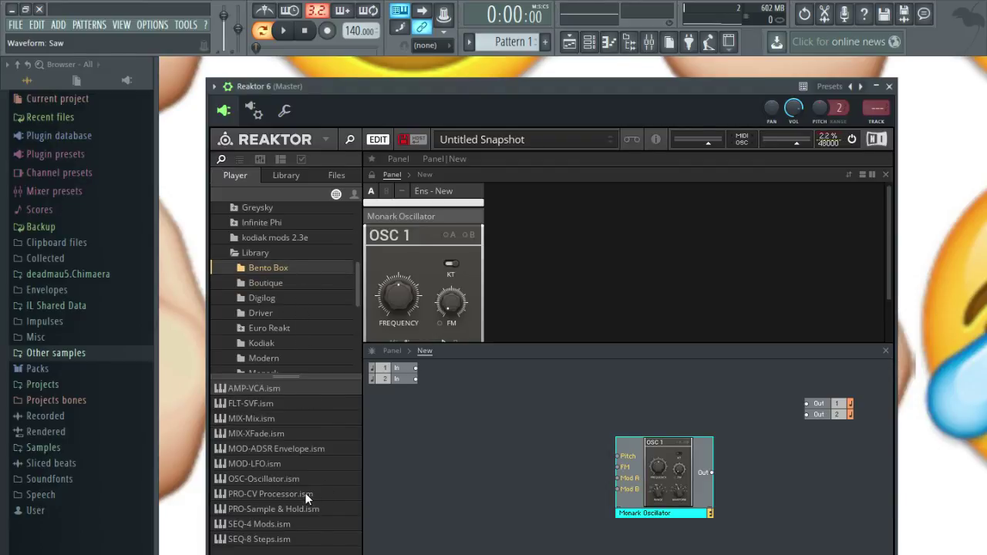
{"action": "left_click_drag", "start_coordinate": [277, 545], "coordinate": [523, 481]}
{"action": "left_click_drag", "start_coordinate": [618, 486], "coordinate": [501, 426]}
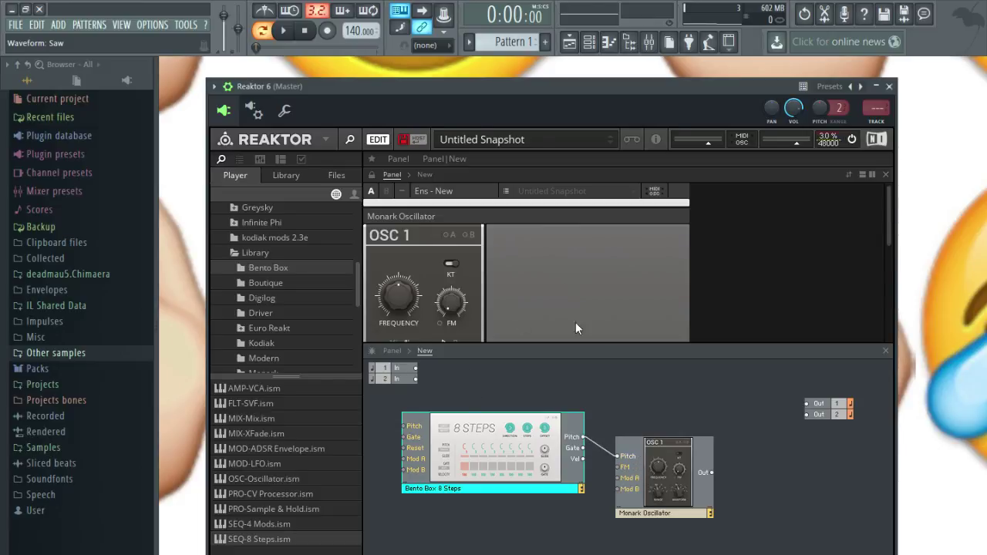
Enlarge the panel view and arrange the Monark oscillator's panel beside the 8 Steps panel.
{"action": "left_click_drag", "start_coordinate": [604, 344], "coordinate": [692, 206]}
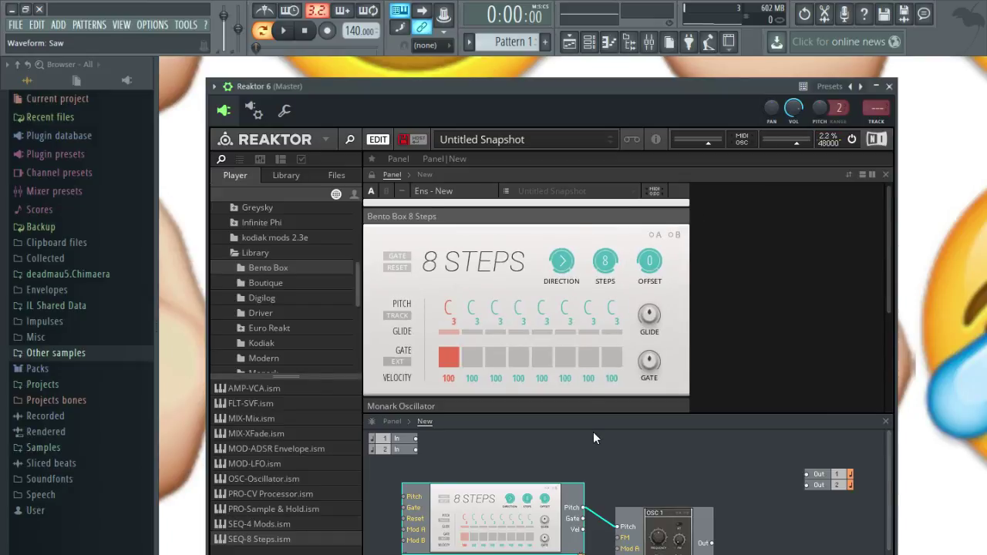
{"action": "left_click_drag", "start_coordinate": [521, 407], "coordinate": [886, 229]}
Start playback and turn on the gates for steps 2 to 8 of the 8 Steps sequencer.
{"action": "key", "text": "space"}
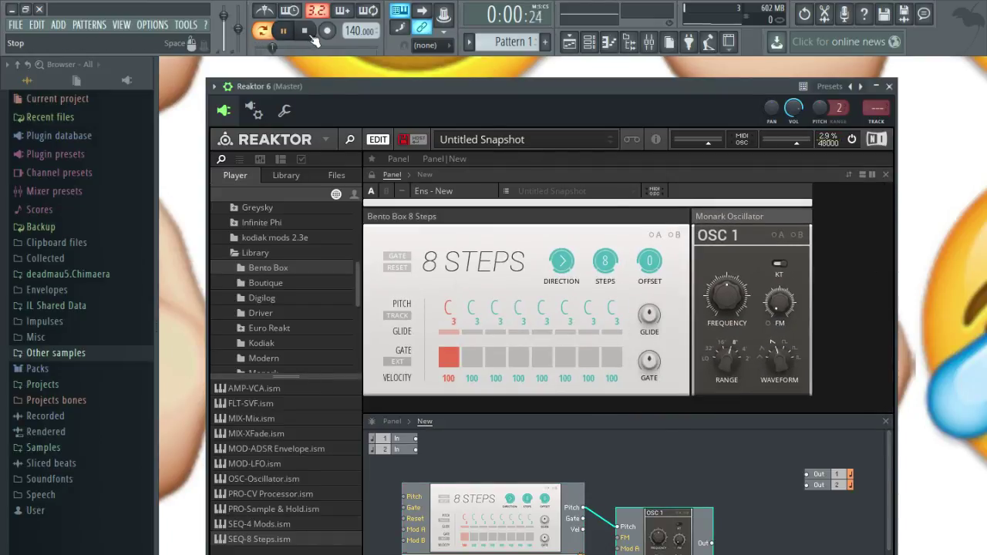
{"action": "left_click", "coordinate": [473, 364]}
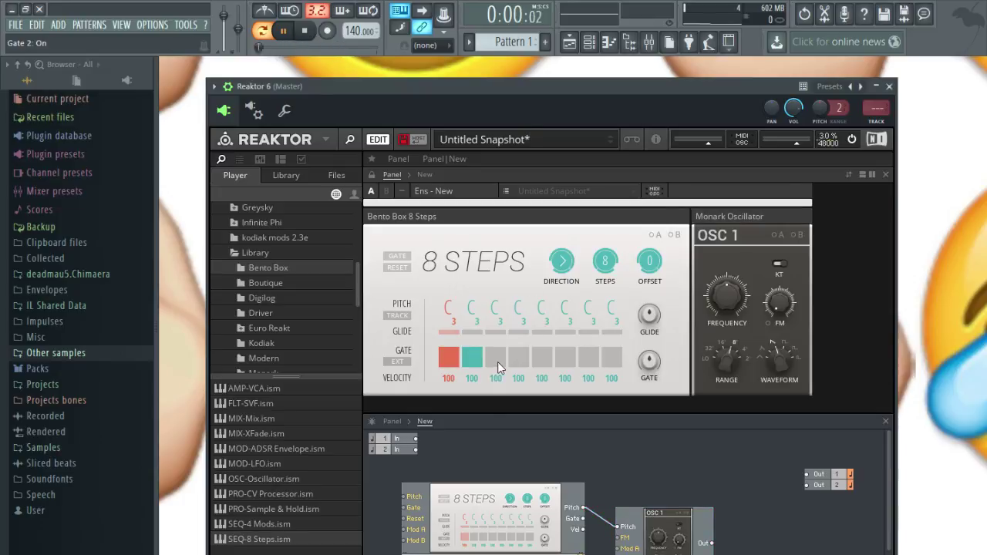
{"action": "left_click", "coordinate": [612, 362]}
{"action": "left_click", "coordinate": [588, 364]}
{"action": "left_click", "coordinate": [564, 364]}
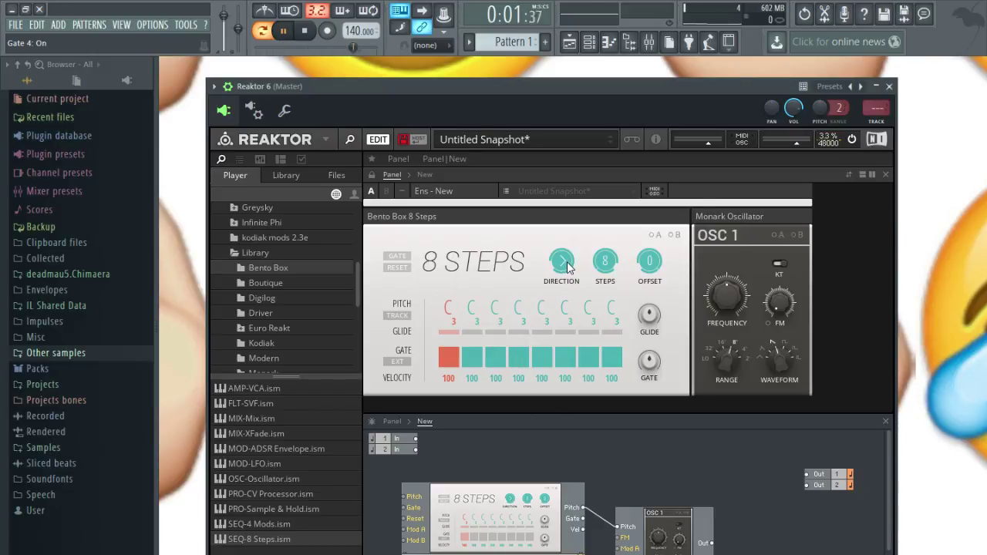
Try the 8 Steps' Direction dial and move the 8 Steps block farther from the Monark oscillator in the structure.
{"action": "left_click_drag", "start_coordinate": [568, 266], "coordinate": [568, 249]}
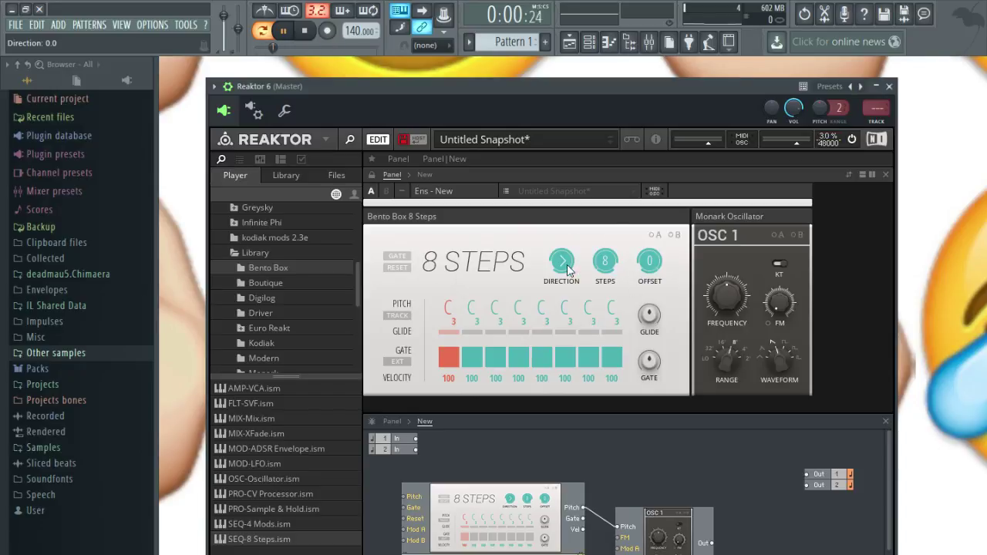
{"action": "left_click_drag", "start_coordinate": [569, 135], "coordinate": [594, 242]}
{"action": "left_click_drag", "start_coordinate": [511, 486], "coordinate": [562, 473]}
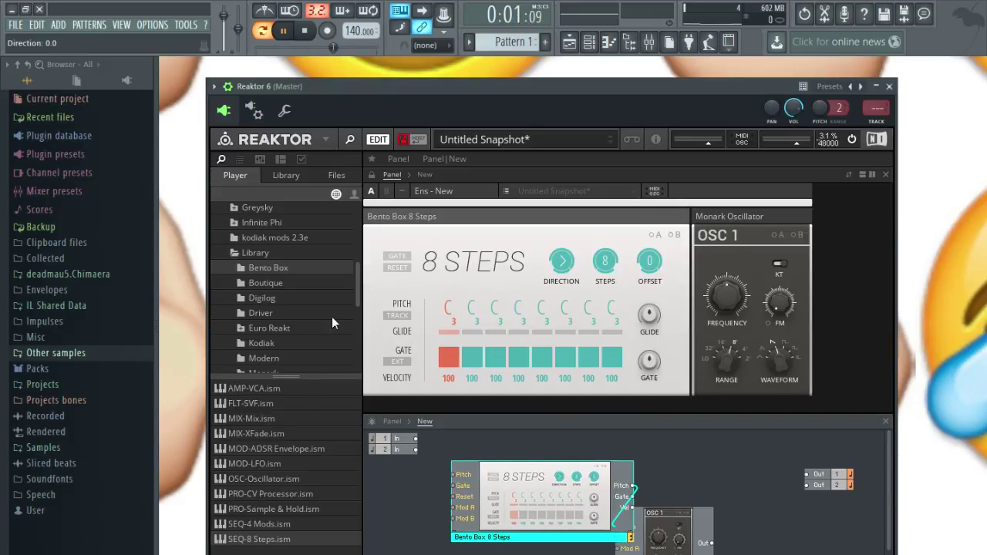
{"action": "mouse_move", "coordinate": [360, 295]}
{"action": "left_mouse_down"}
{"action": "mouse_move", "coordinate": [361, 304]}
{"action": "mouse_move", "coordinate": [364, 288]}
{"action": "mouse_move", "coordinate": [361, 300]}
{"action": "left_mouse_up"}
{"action": "left_click_drag", "start_coordinate": [574, 480], "coordinate": [497, 478]}
{"action": "left_click_drag", "start_coordinate": [627, 538], "coordinate": [640, 552]}
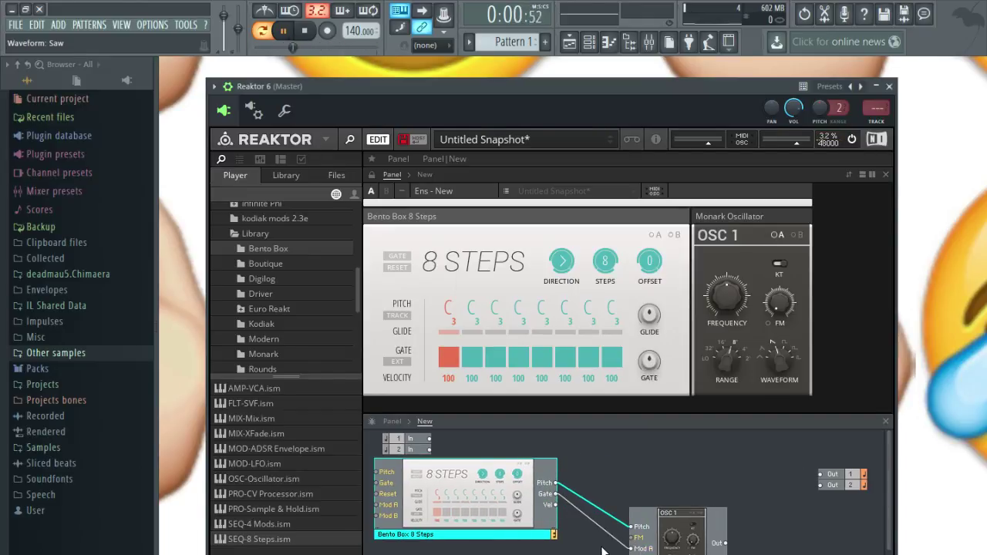
{"action": "left_click", "coordinate": [605, 537]}
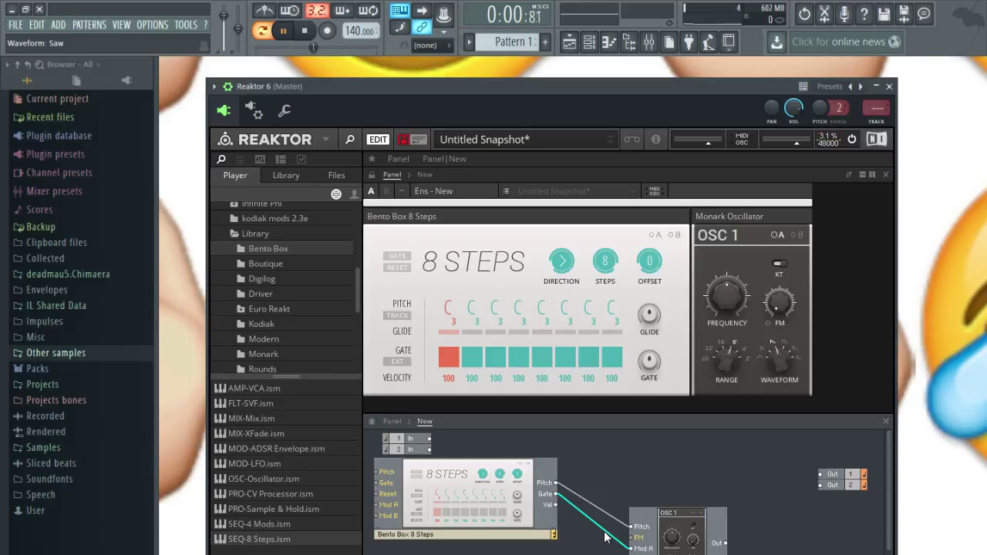
{"action": "key", "text": "Delete"}
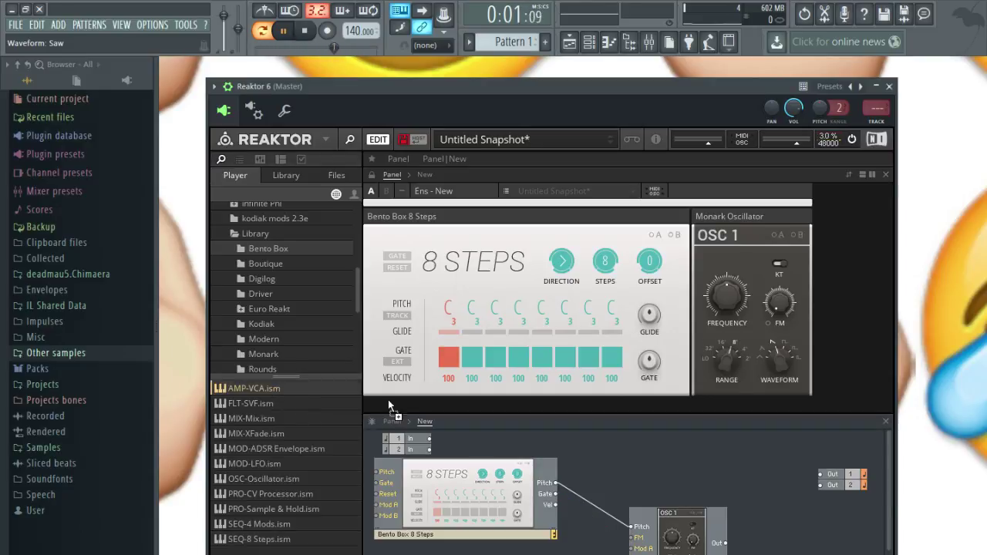
Add the VCA (AMP-VCA.ism) beside the Out terminals and move the Monark oscillator up between the 8 Steps and the VCA.
{"action": "left_click_drag", "start_coordinate": [733, 456], "coordinate": [733, 455]}
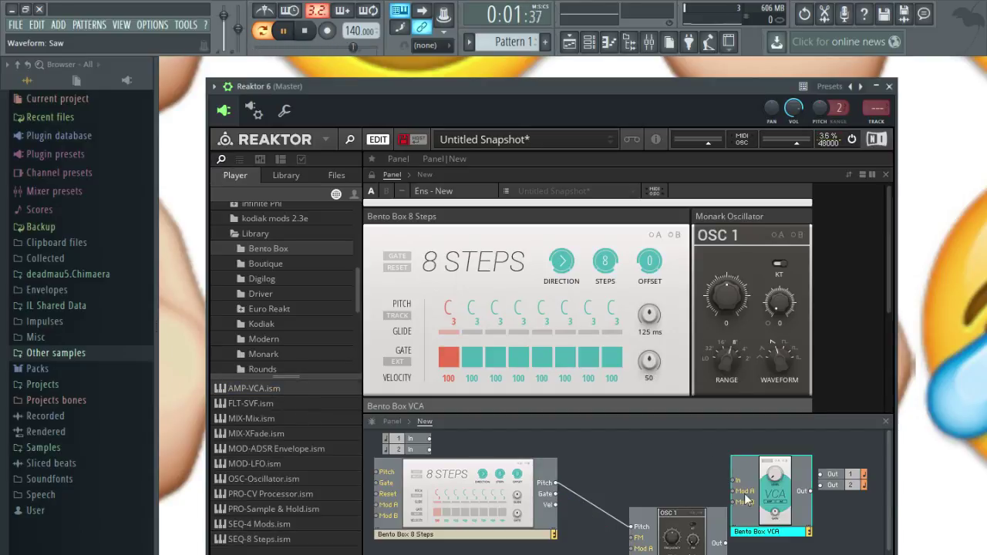
{"action": "left_click_drag", "start_coordinate": [671, 512], "coordinate": [624, 486]}
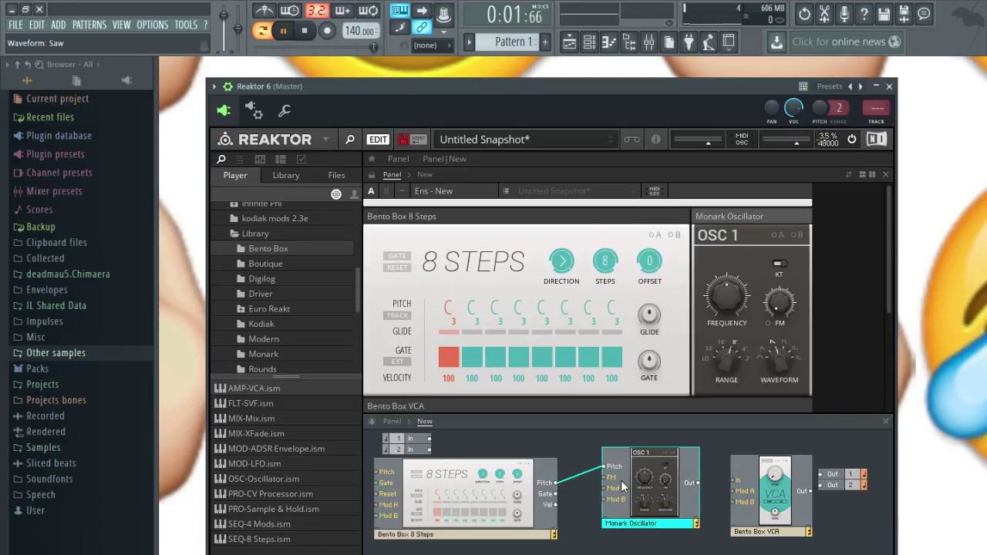
Connect the 8 Steps' Gate to the VCA's Mod A, the oscillator's Out to the VCA's In, and the VCA's Out to both Out terminals.
{"action": "left_click_drag", "start_coordinate": [554, 494], "coordinate": [735, 481]}
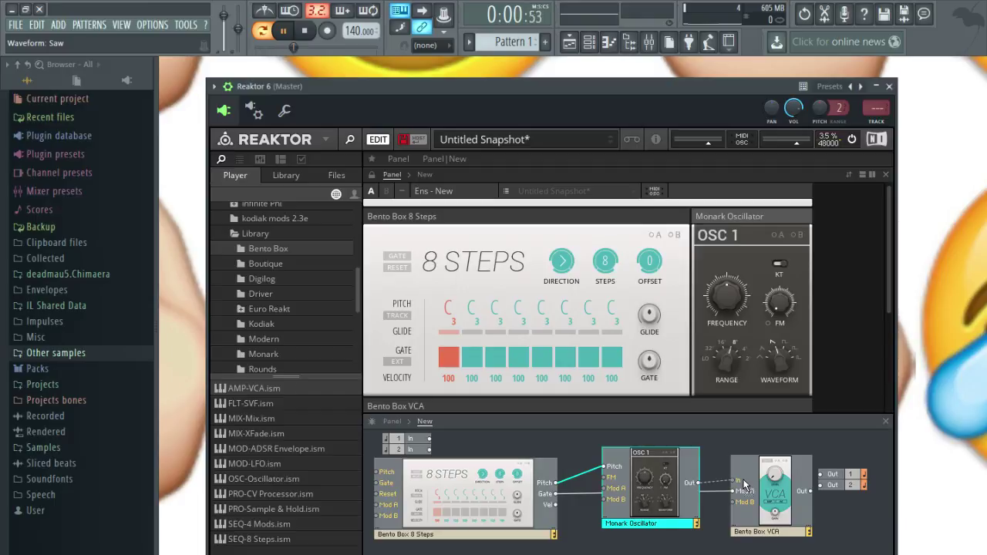
{"action": "left_click_drag", "start_coordinate": [807, 471], "coordinate": [764, 447]}
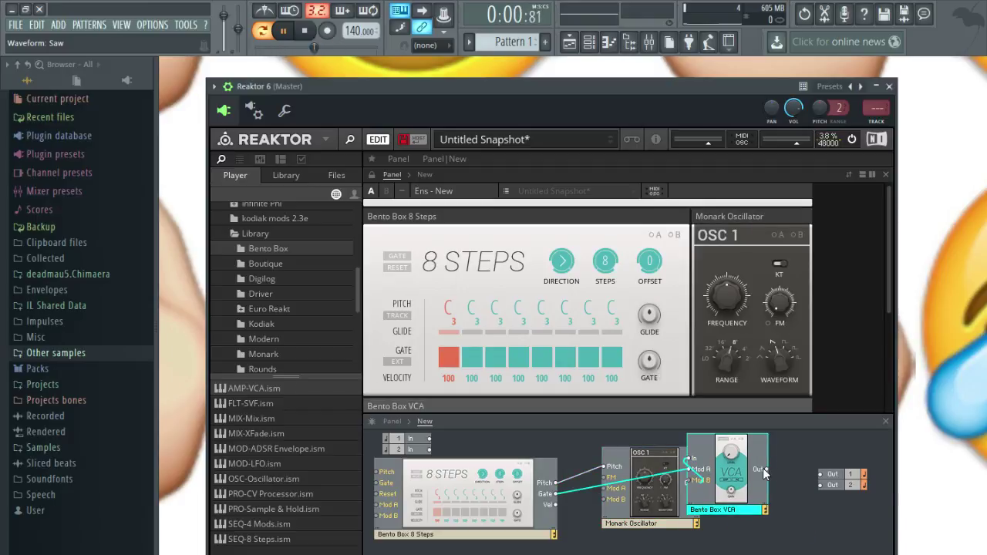
{"action": "left_click_drag", "start_coordinate": [843, 493], "coordinate": [833, 482]}
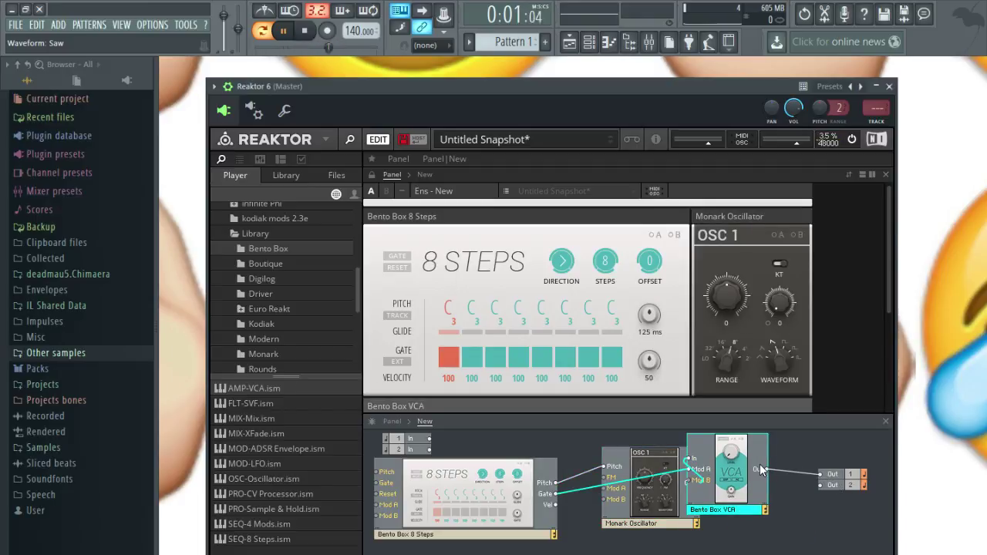
{"action": "left_click_drag", "start_coordinate": [761, 471], "coordinate": [821, 486]}
{"action": "left_click_drag", "start_coordinate": [763, 443], "coordinate": [805, 448]}
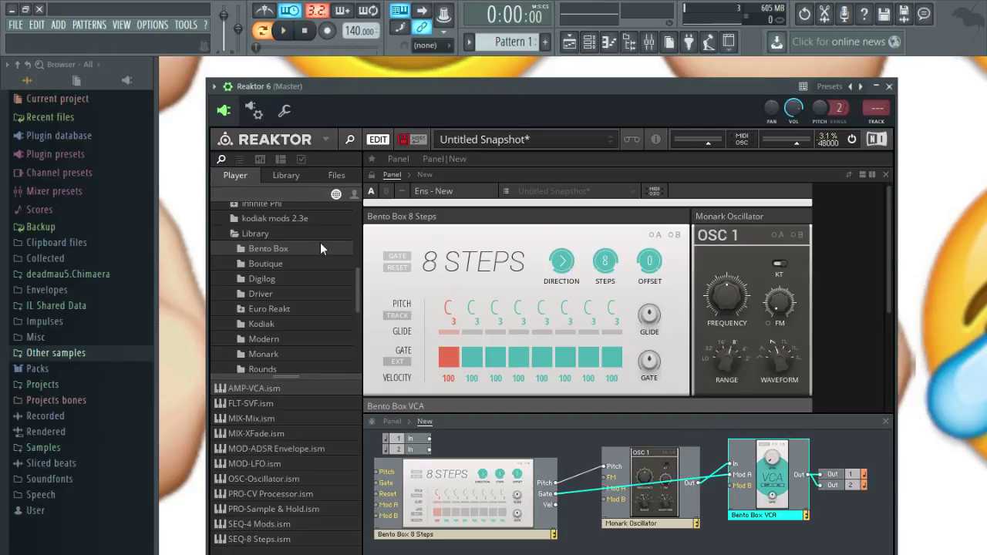
Turn off waiting for input before playback and briefly play and stop the pattern to test the sequencer.
{"action": "left_click", "coordinate": [292, 10]}
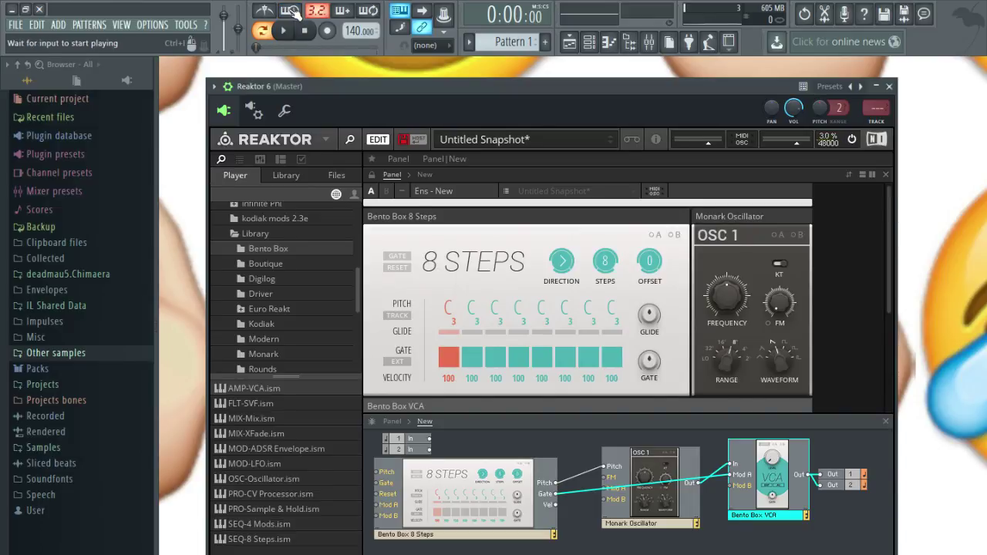
{"action": "left_click", "coordinate": [284, 31]}
{"action": "left_click", "coordinate": [304, 34]}
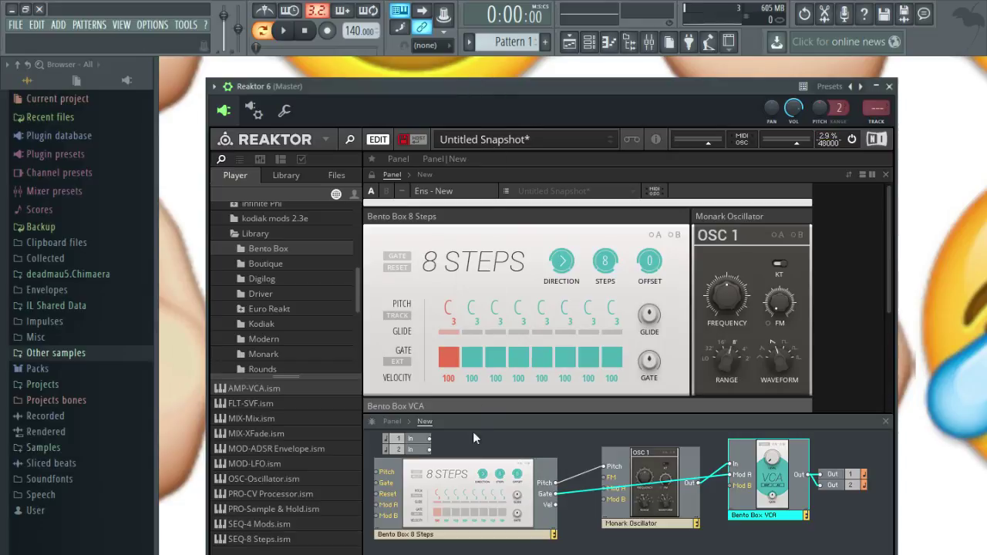
{"action": "mouse_move", "coordinate": [465, 472]}
{"action": "left_mouse_down"}
{"action": "mouse_move", "coordinate": [476, 500]}
{"action": "mouse_move", "coordinate": [472, 480]}
{"action": "left_mouse_up"}
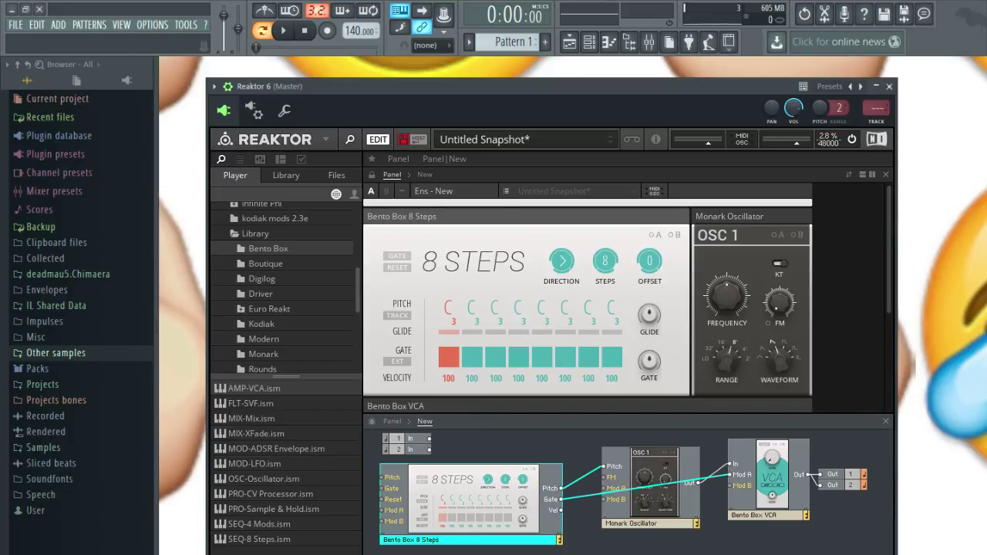
{"action": "left_click", "coordinate": [283, 31]}
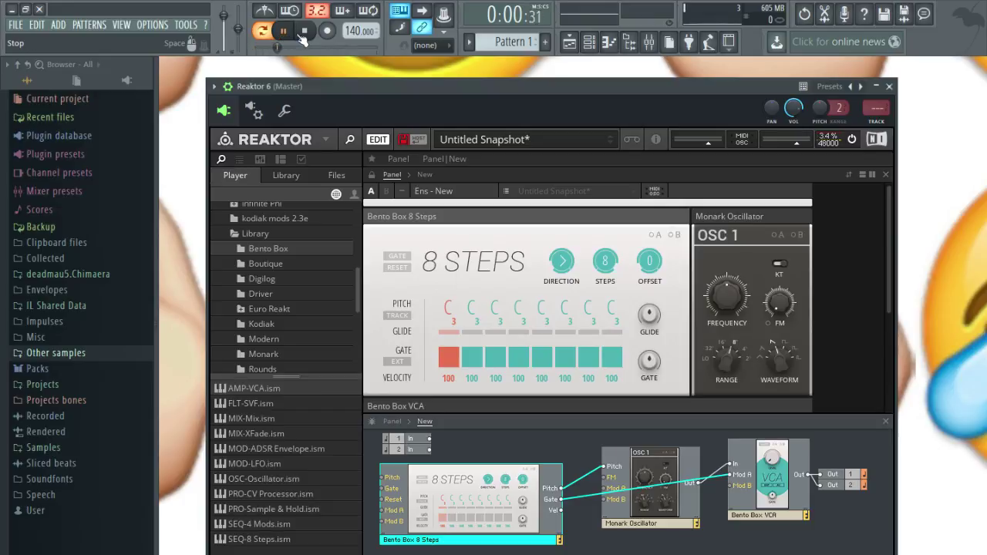
{"action": "left_click", "coordinate": [305, 31]}
Set the project tempo to 128 BPM and shift the Reaktor window slightly up toward the browser.
{"action": "left_click_drag", "start_coordinate": [360, 31], "coordinate": [360, 43]}
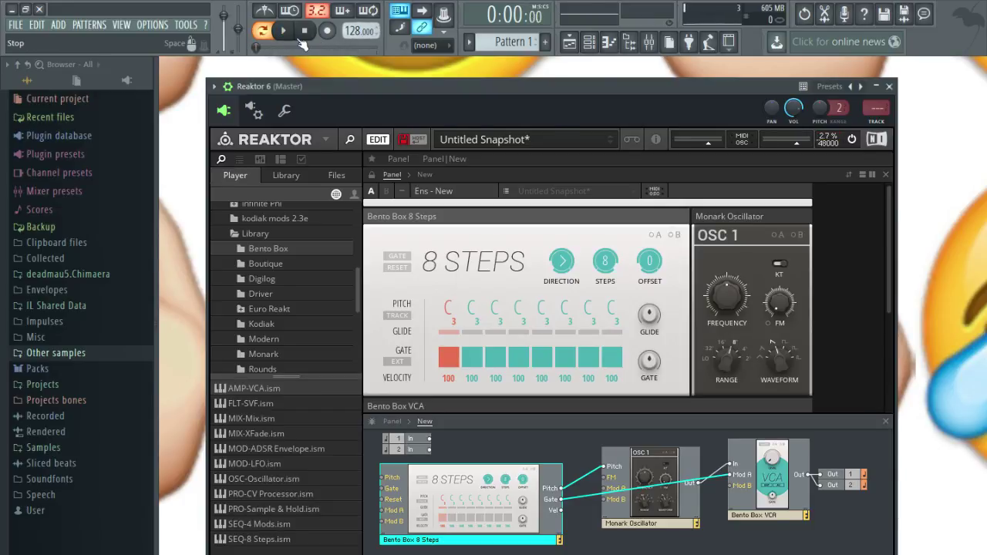
{"action": "left_click_drag", "start_coordinate": [580, 110], "coordinate": [560, 103]}
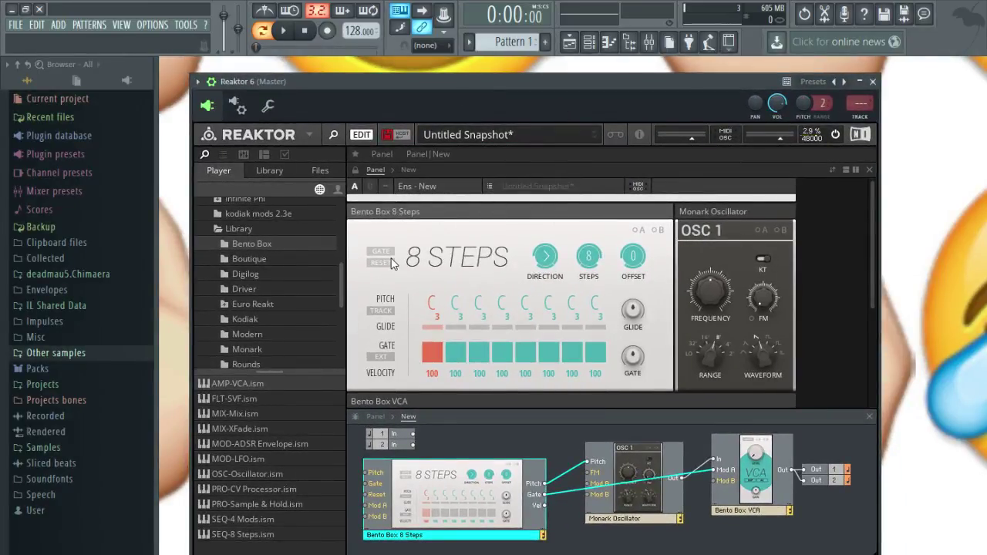
{"action": "left_click", "coordinate": [478, 226]}
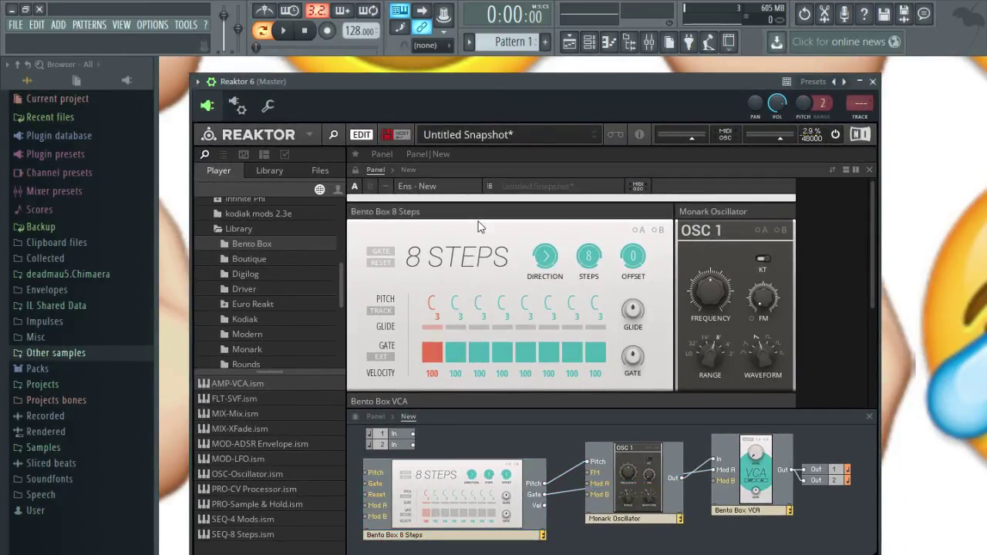
{"action": "left_click", "coordinate": [501, 239]}
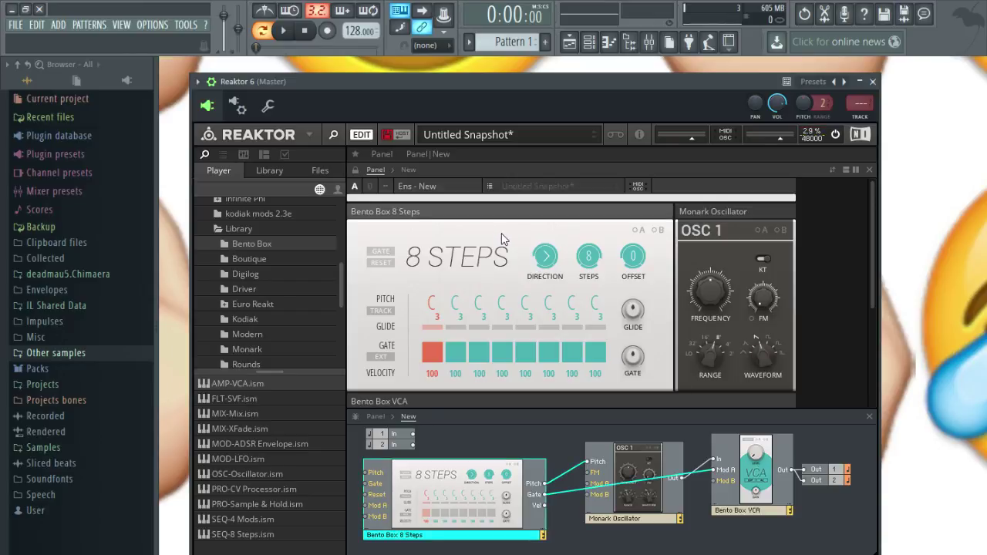
{"action": "left_click", "coordinate": [480, 235]}
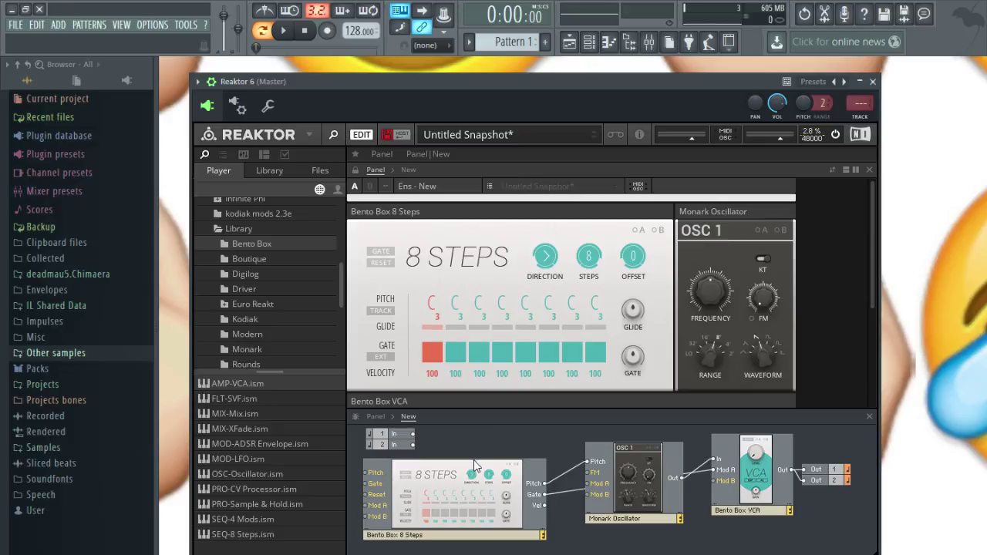
Move the 8 Steps block toward the oscillator and add the Clock (INT-Clock.ism) from the Util folder on its input side.
{"action": "left_click_drag", "start_coordinate": [478, 471], "coordinate": [547, 452]}
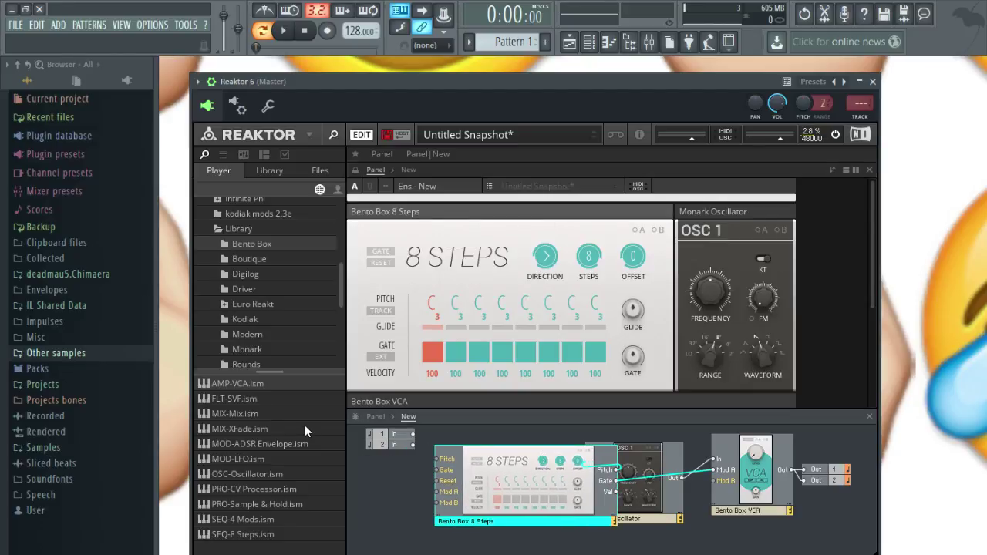
{"action": "scroll", "coordinate": [339, 314], "scroll_direction": "down", "scroll_amount": 2}
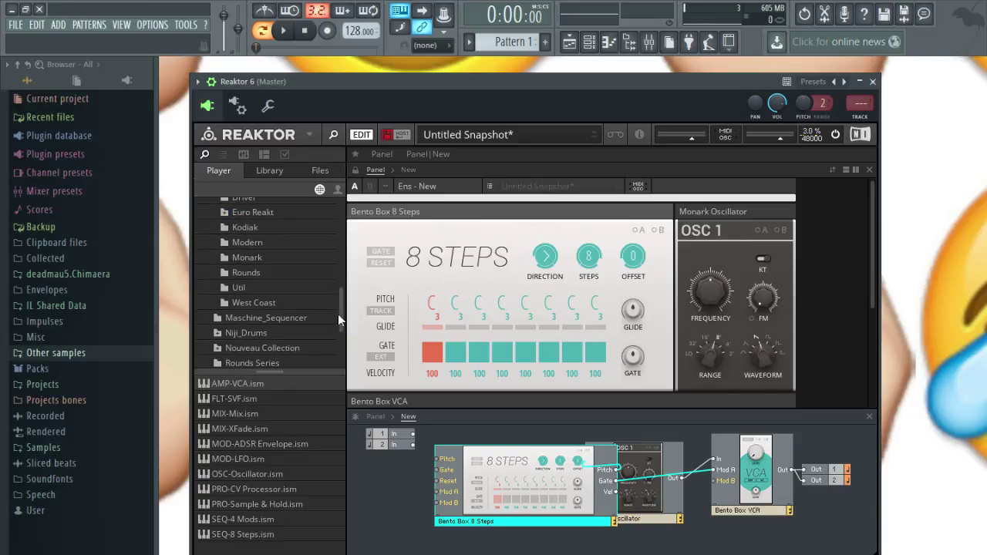
{"action": "left_click", "coordinate": [292, 294]}
{"action": "left_click_drag", "start_coordinate": [254, 399], "coordinate": [382, 465]}
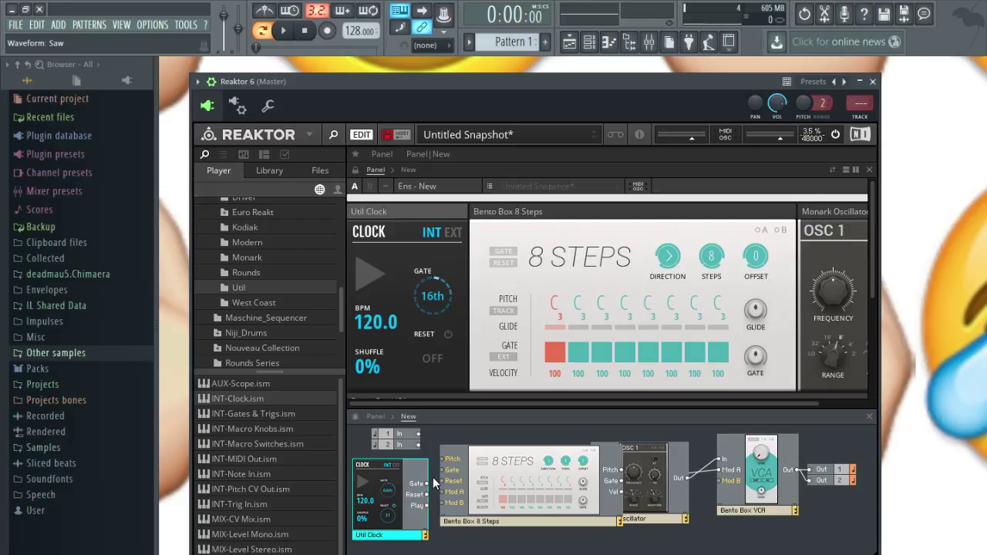
Switch the Clock to EXT, connect its Gate output to the 8 Steps' Gate input, and start playback.
{"action": "left_click", "coordinate": [439, 238]}
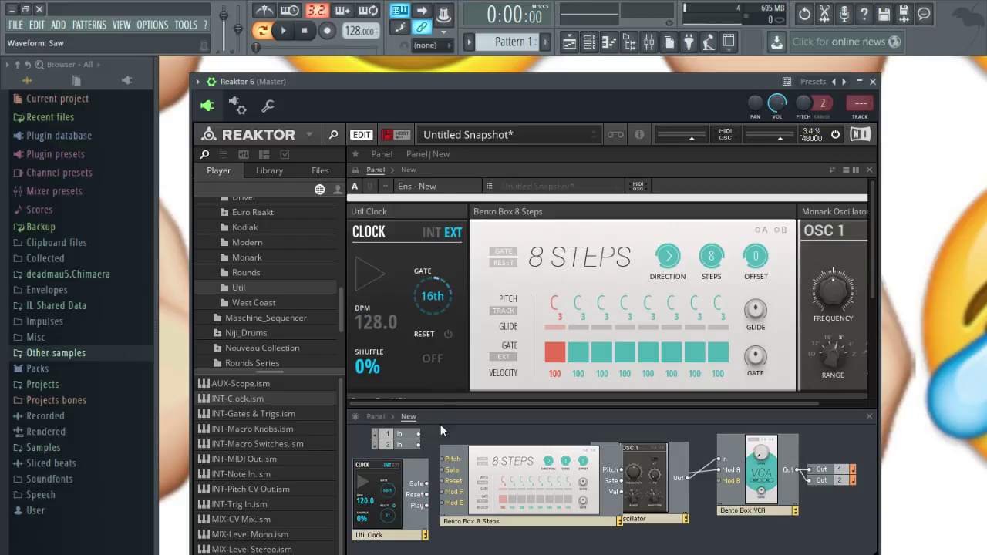
{"action": "left_click_drag", "start_coordinate": [427, 484], "coordinate": [443, 473]}
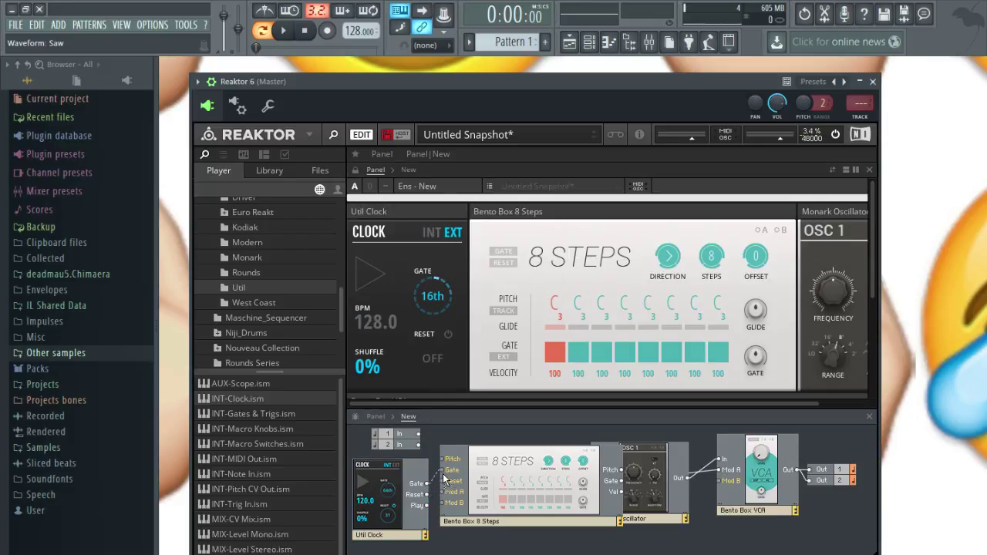
{"action": "left_click", "coordinate": [283, 31]}
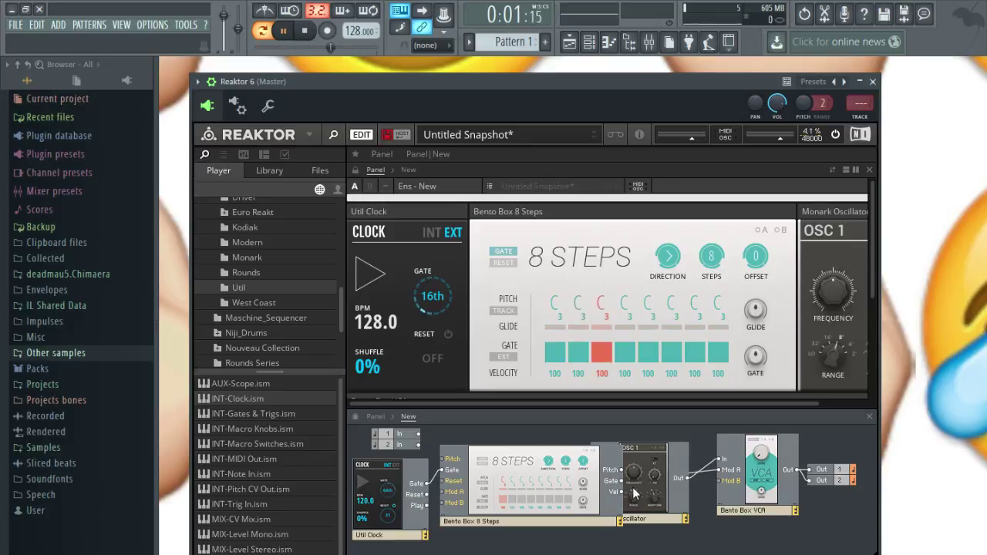
Move the 8 Steps block clear of the oscillator toward the Clock, and raise the VCA's level modulation amount for source A.
{"action": "left_click_drag", "start_coordinate": [566, 462], "coordinate": [515, 454]}
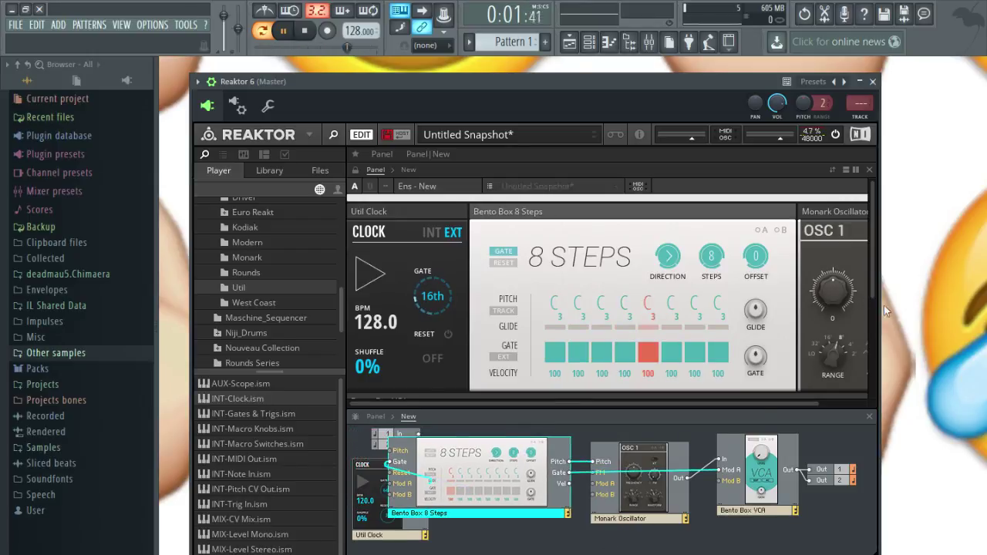
{"action": "left_click_drag", "start_coordinate": [763, 406], "coordinate": [719, 408]}
{"action": "scroll", "coordinate": [719, 323], "scroll_direction": "down", "scroll_amount": 2}
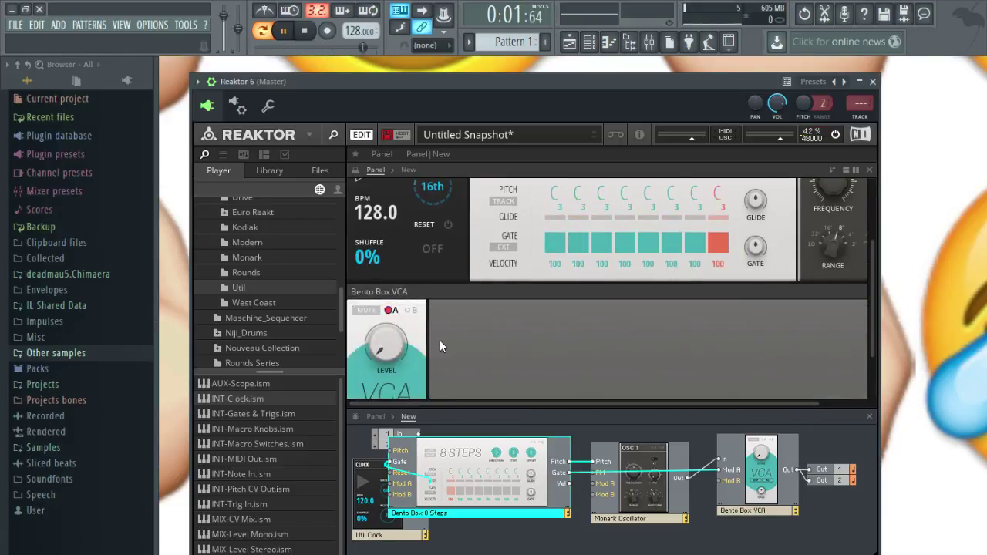
{"action": "scroll", "coordinate": [432, 331], "scroll_direction": "down", "scroll_amount": 1}
{"action": "left_click", "coordinate": [389, 238]}
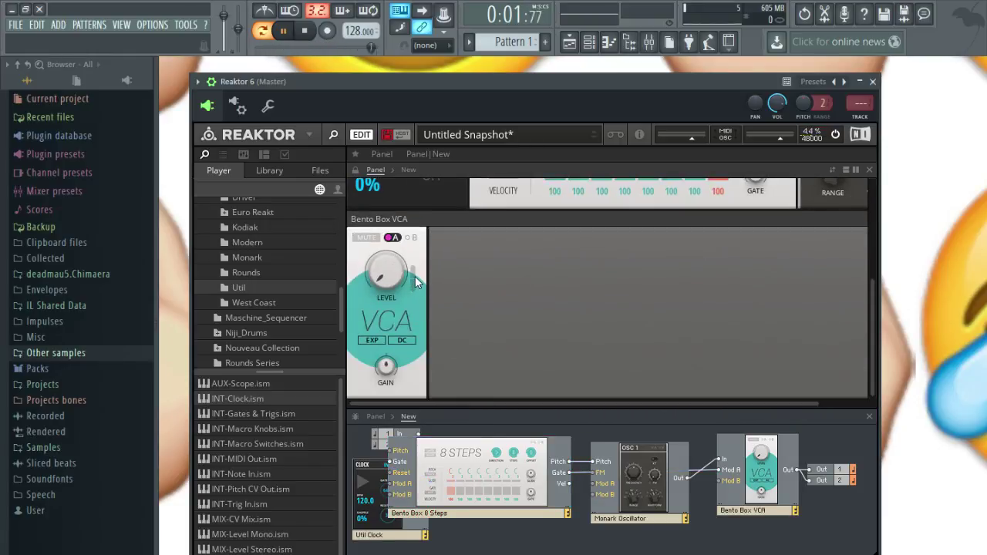
{"action": "mouse_move", "coordinate": [413, 269]}
{"action": "left_mouse_down"}
{"action": "mouse_move", "coordinate": [423, 239]}
{"action": "mouse_move", "coordinate": [424, 249]}
{"action": "left_mouse_up"}
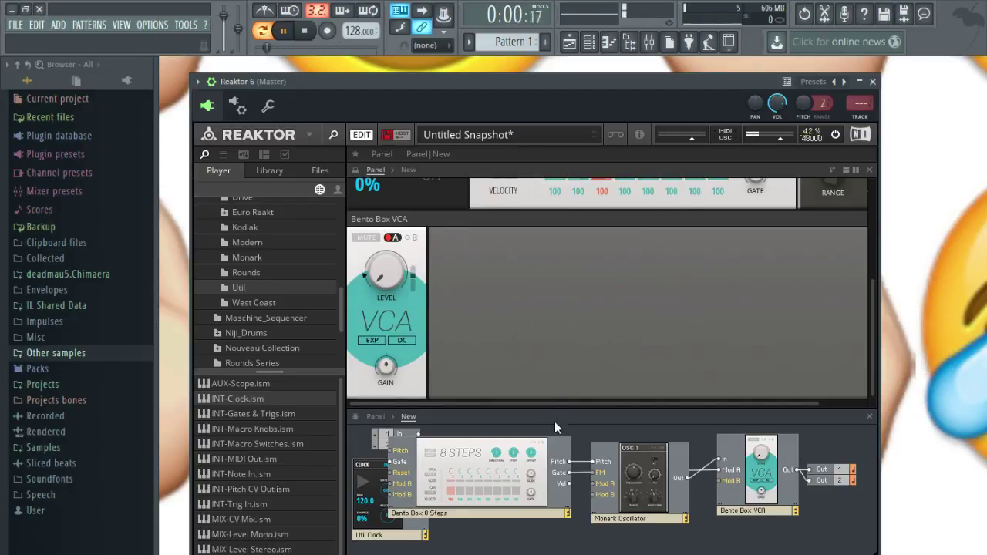
Set the pitches of 8 Steps' steps 2 to 7 to F3, D3, D#3, C#3, A#2 and C#3.
{"action": "scroll", "coordinate": [866, 317], "scroll_direction": "up", "scroll_amount": 5}
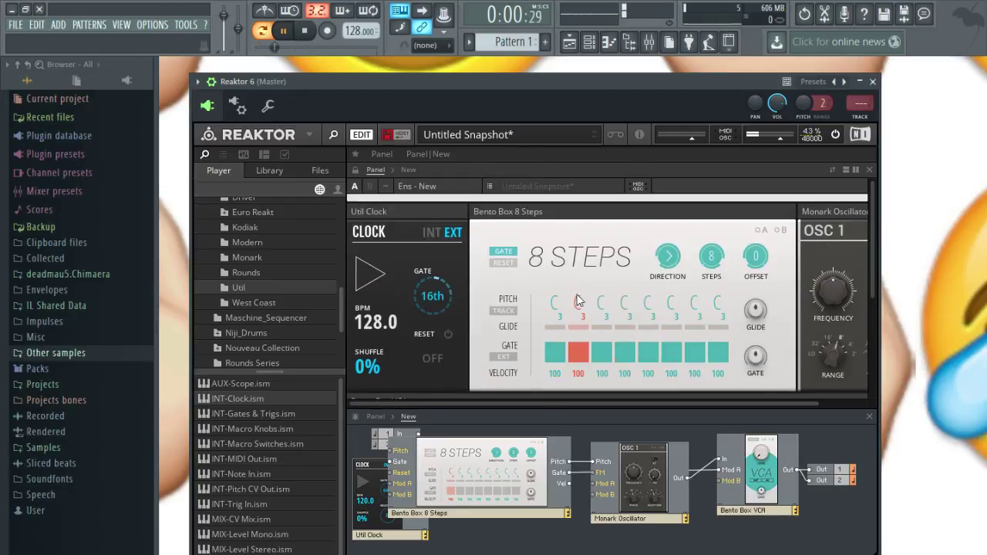
{"action": "mouse_move", "coordinate": [577, 299]}
{"action": "left_mouse_down"}
{"action": "mouse_move", "coordinate": [579, 284]}
{"action": "mouse_move", "coordinate": [606, 307]}
{"action": "mouse_move", "coordinate": [656, 312]}
{"action": "left_mouse_up"}
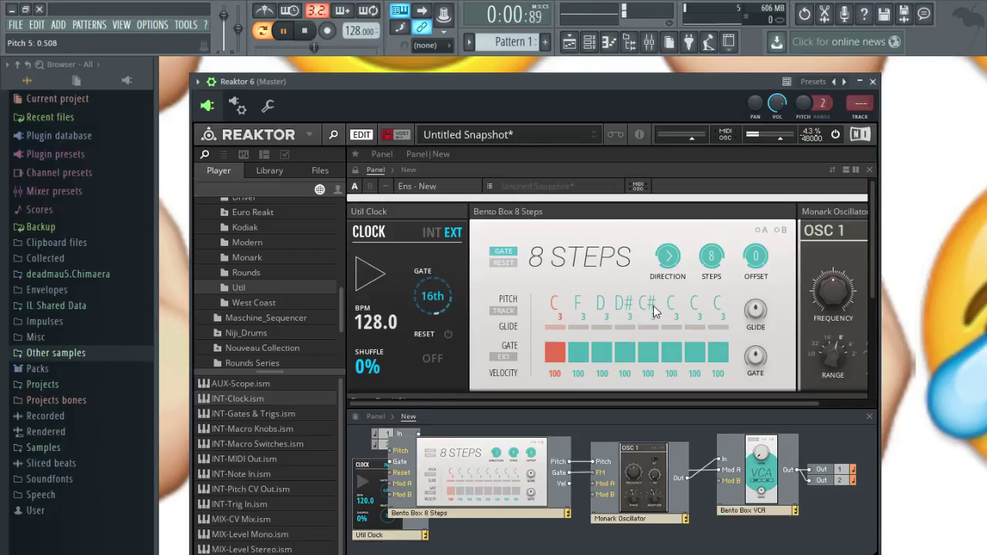
{"action": "mouse_move", "coordinate": [671, 307]}
{"action": "left_mouse_down"}
{"action": "mouse_move", "coordinate": [676, 320]}
{"action": "mouse_move", "coordinate": [719, 310]}
{"action": "left_mouse_up"}
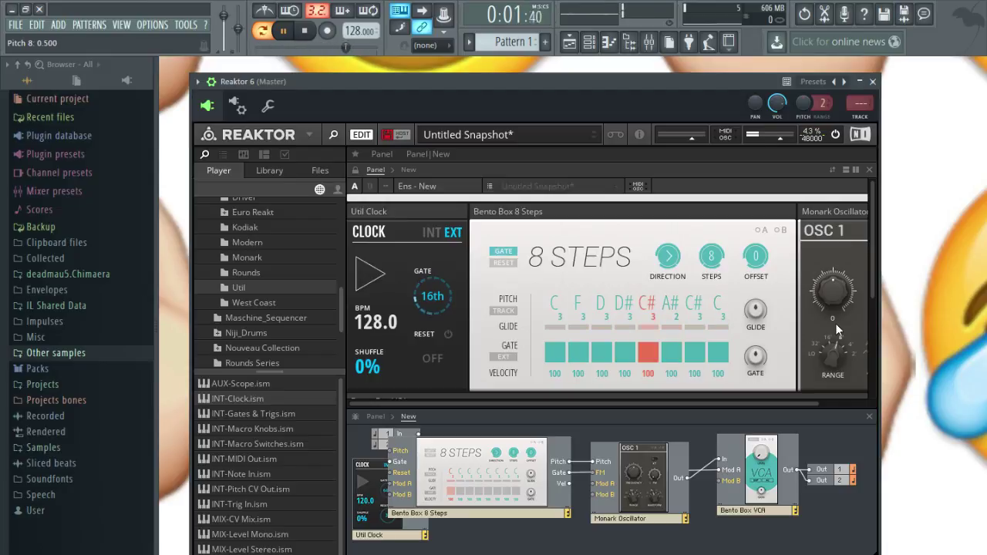
{"action": "scroll", "coordinate": [872, 302], "scroll_direction": "down", "scroll_amount": 3}
{"action": "scroll", "coordinate": [872, 307], "scroll_direction": "up", "scroll_amount": 2}
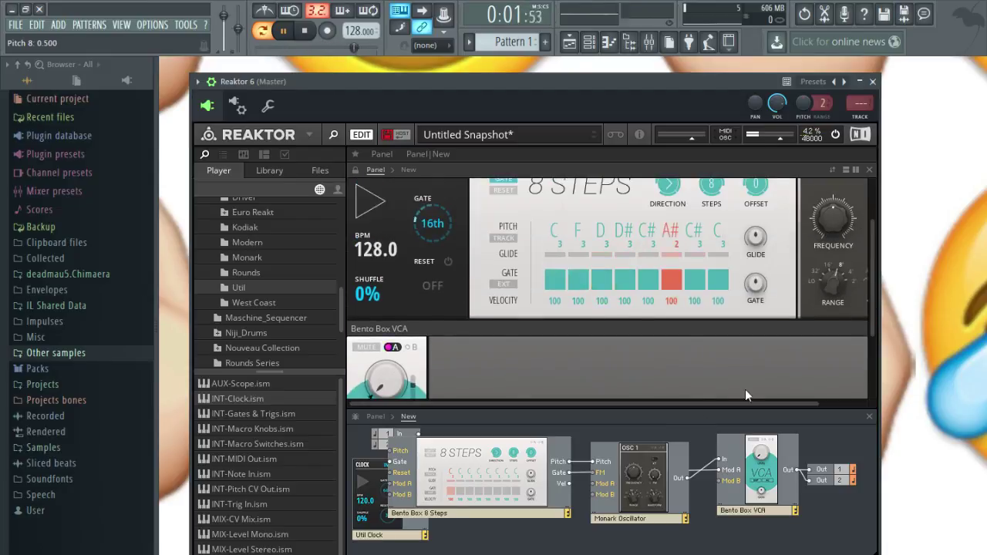
Move the 8 Steps block away from the Clock's outputs and add the Note In block (INT-Note In.ism) below it.
{"action": "left_click", "coordinate": [501, 448]}
{"action": "left_click_drag", "start_coordinate": [502, 447], "coordinate": [510, 447]}
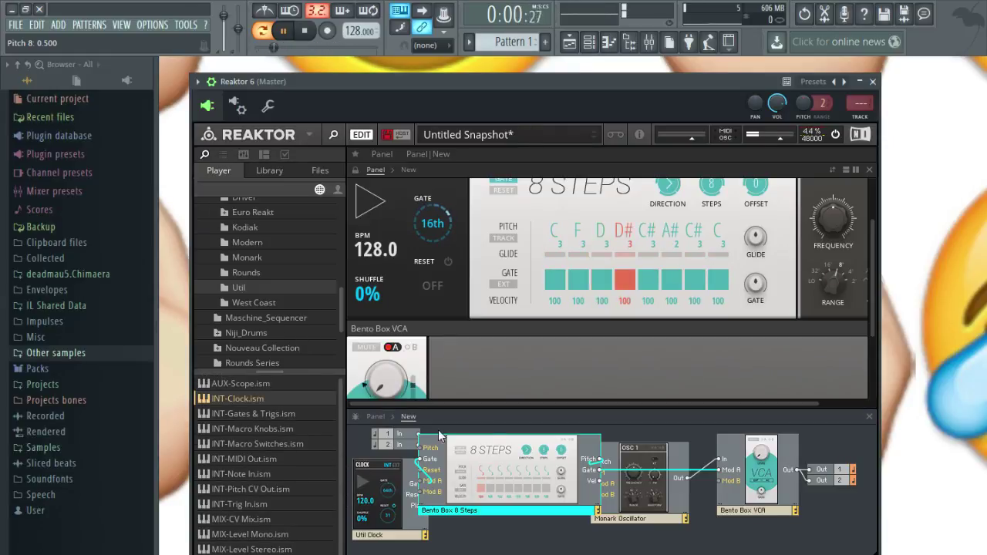
{"action": "left_click_drag", "start_coordinate": [510, 440], "coordinate": [542, 467]}
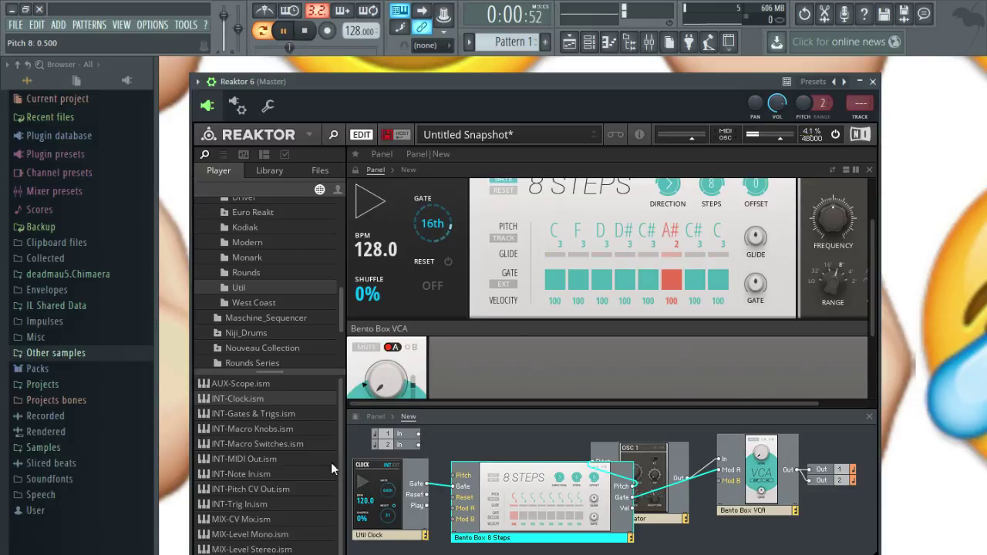
{"action": "left_click", "coordinate": [249, 473]}
{"action": "left_click_drag", "start_coordinate": [277, 474], "coordinate": [463, 549]}
{"action": "scroll", "coordinate": [551, 540], "scroll_direction": "down", "scroll_amount": 3}
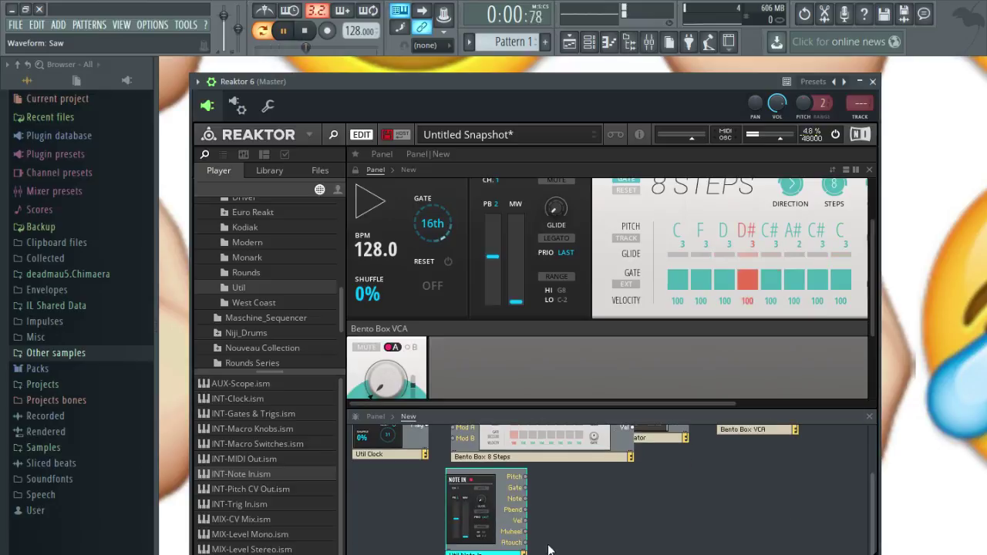
Place Note In below the Clock and connect its Pitch output to the 8 Steps' Pitch input.
{"action": "left_click_drag", "start_coordinate": [496, 475], "coordinate": [456, 426]}
{"action": "scroll", "coordinate": [432, 487], "scroll_direction": "up", "scroll_amount": 2}
{"action": "scroll", "coordinate": [443, 498], "scroll_direction": "down", "scroll_amount": 1}
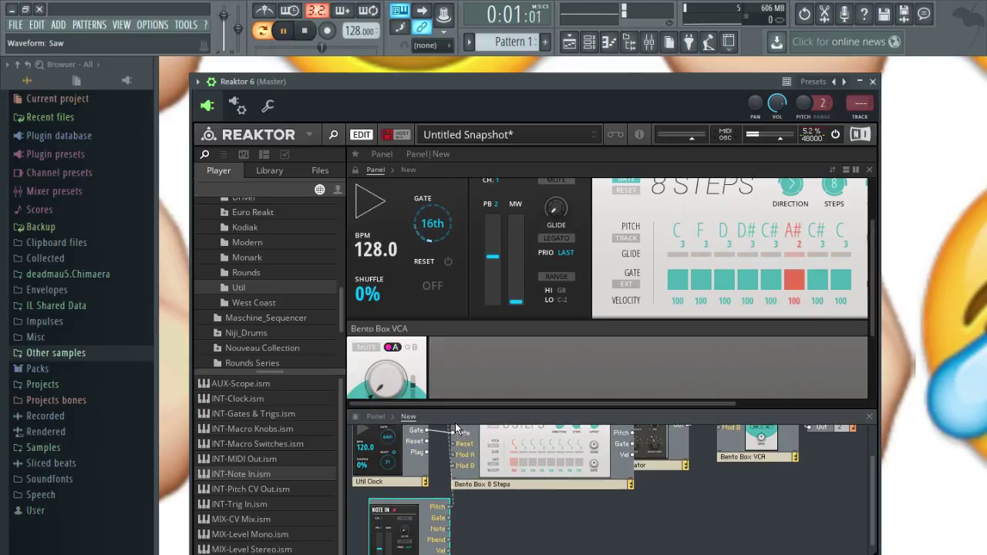
{"action": "scroll", "coordinate": [533, 487], "scroll_direction": "up", "scroll_amount": 1}
Shift the Reaktor window away from the browser, check the structure at full size, and return to the full-size panel view.
{"action": "left_click_drag", "start_coordinate": [543, 100], "coordinate": [565, 90]}
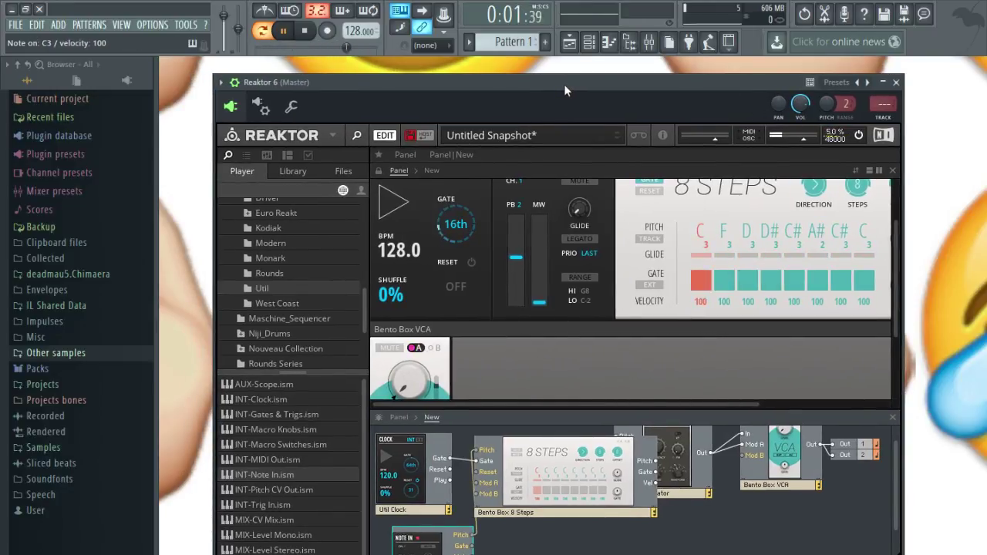
{"action": "left_click", "coordinate": [403, 168]}
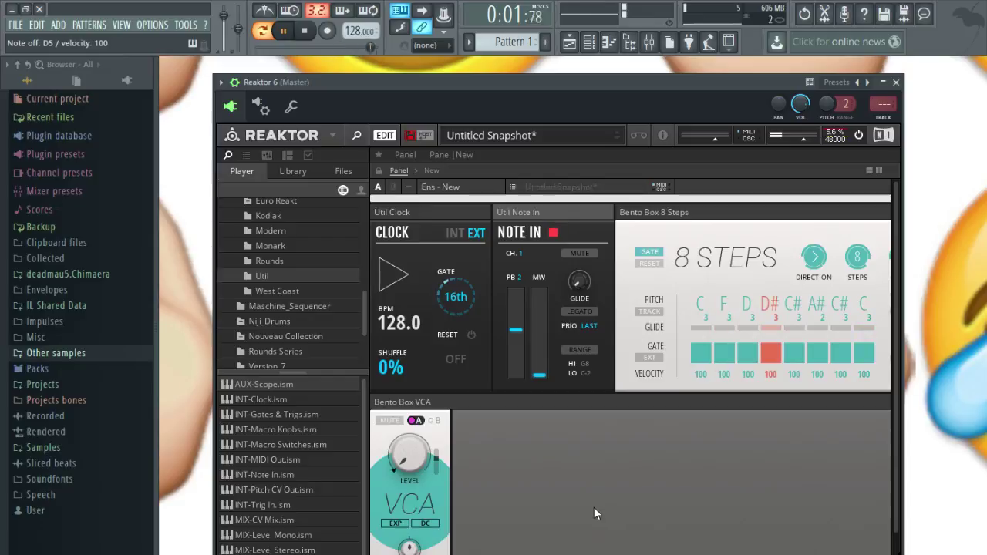
{"action": "left_click", "coordinate": [431, 171]}
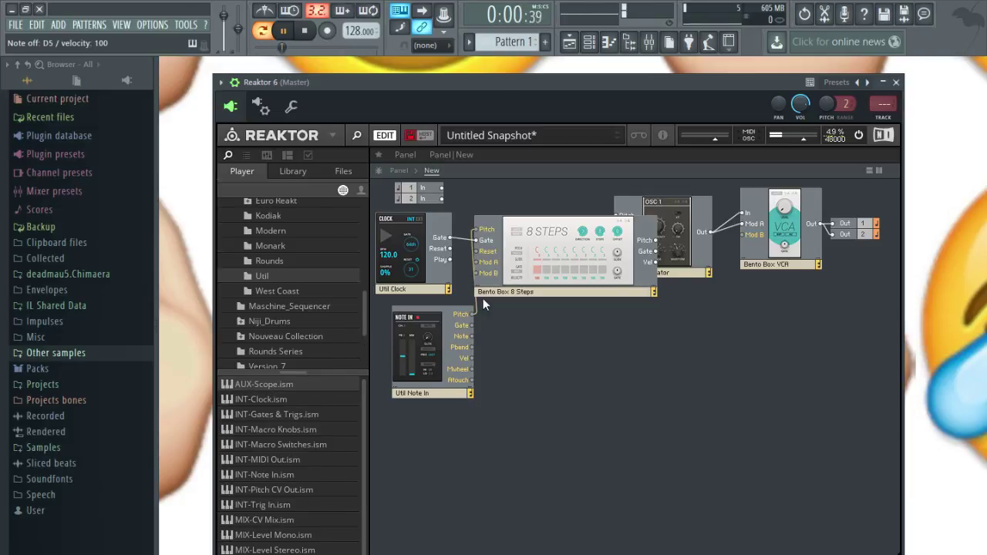
{"action": "left_click", "coordinate": [401, 172]}
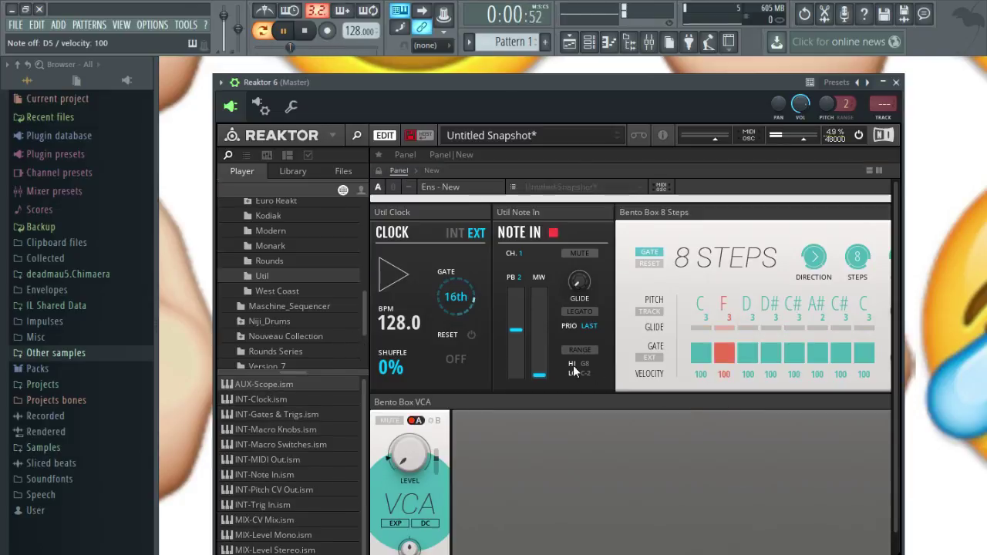
Try out the Monark oscillator's frequency and return it to 0.50.
{"action": "scroll", "coordinate": [631, 371], "scroll_direction": "right", "scroll_amount": 5}
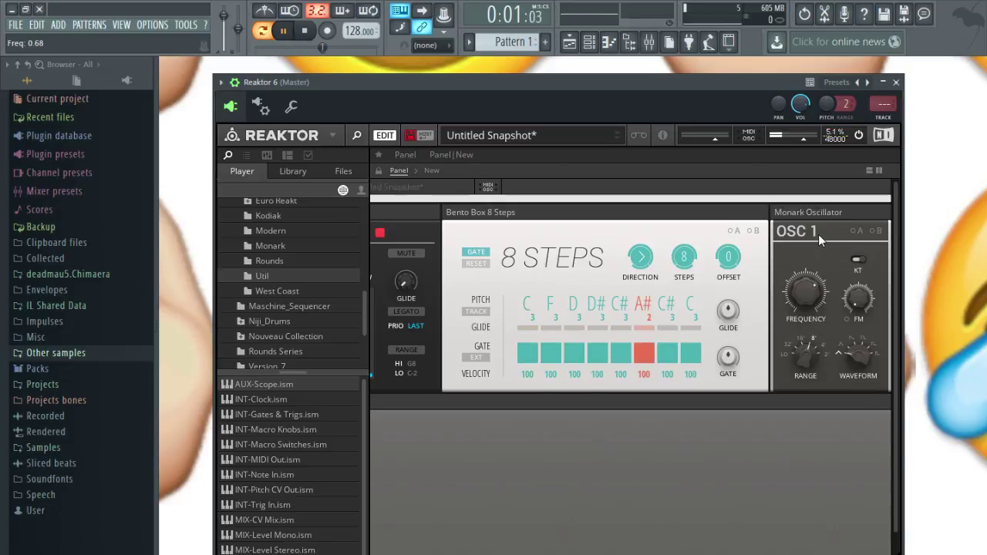
{"action": "left_click_drag", "start_coordinate": [816, 290], "coordinate": [838, 353]}
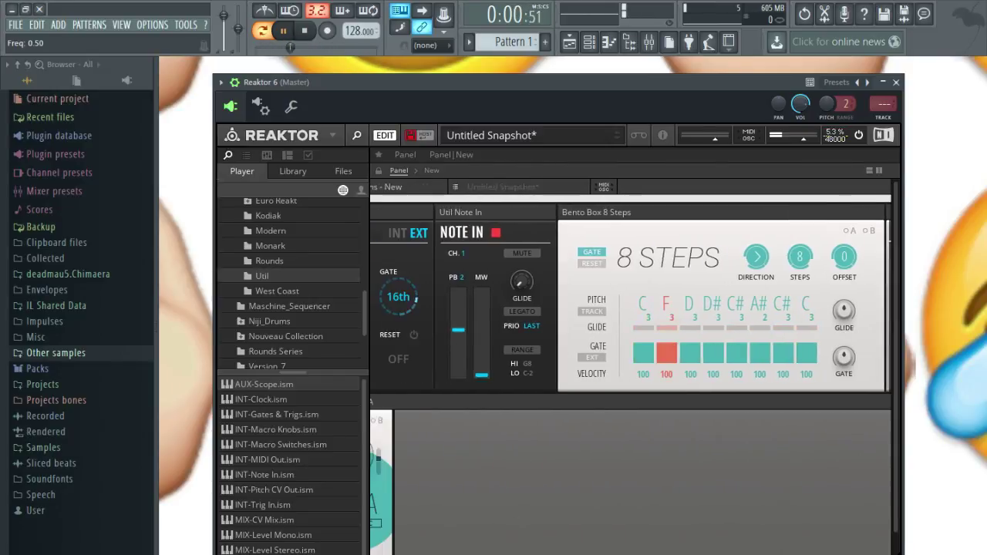
{"action": "left_click_drag", "start_coordinate": [532, 554], "coordinate": [486, 554]}
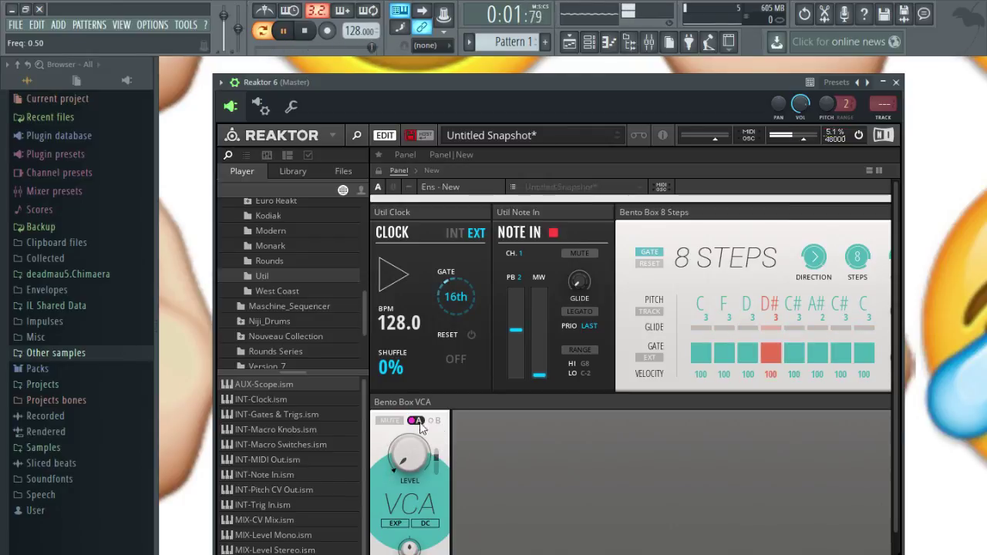
Add the ADSR Envelope block (MOD-ADSR Envelope.ism) from the Bento Box folder to the patch.
{"action": "left_click", "coordinate": [363, 429]}
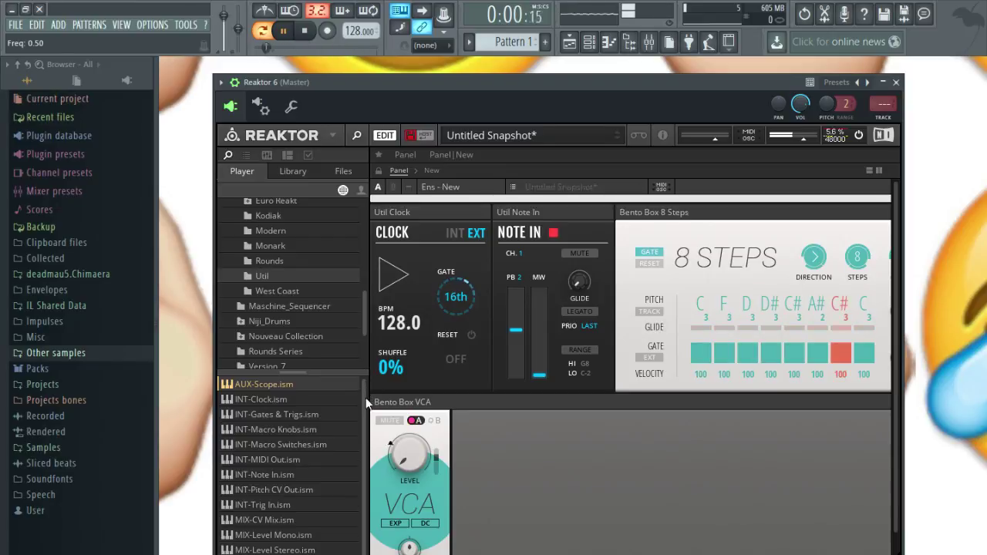
{"action": "left_click_drag", "start_coordinate": [365, 399], "coordinate": [366, 405]}
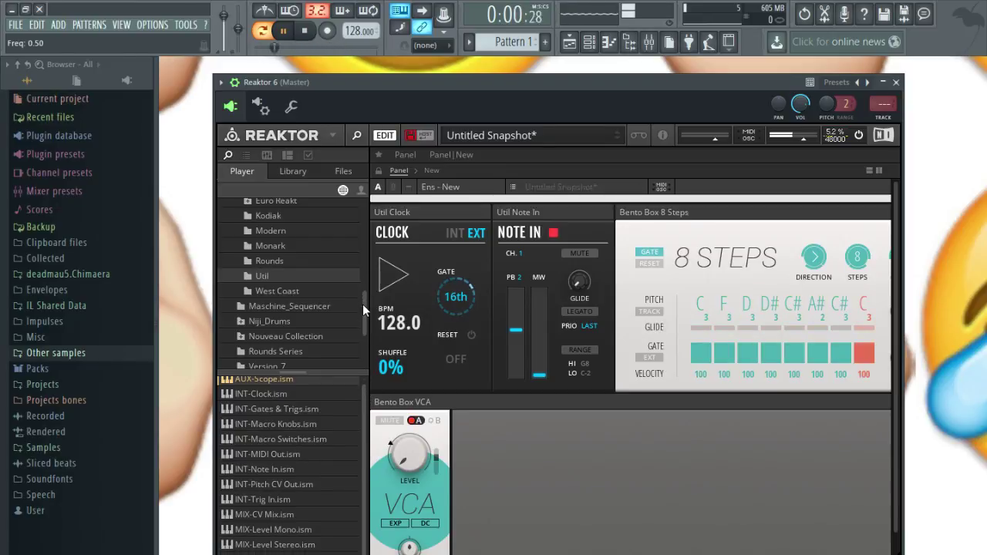
{"action": "left_click_drag", "start_coordinate": [364, 314], "coordinate": [363, 275]}
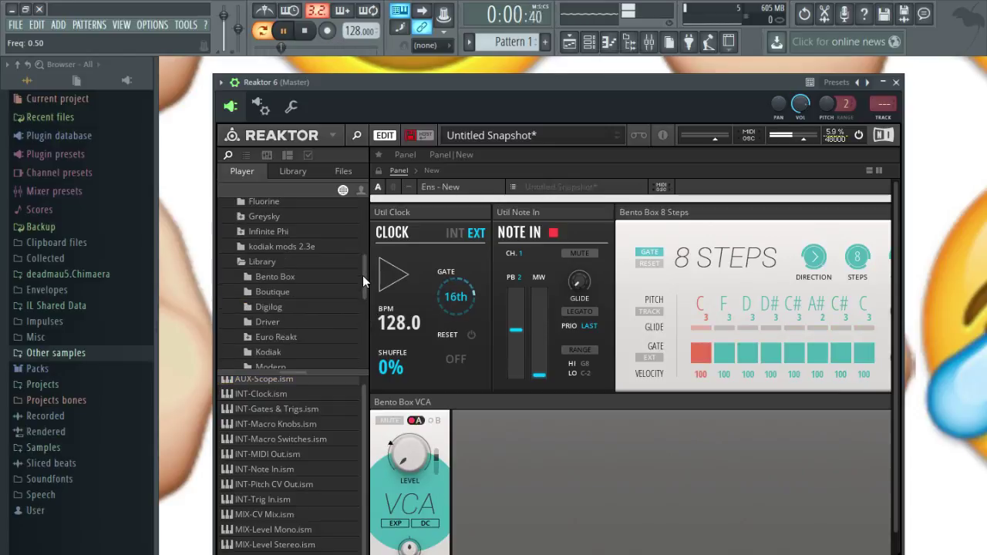
{"action": "left_click", "coordinate": [338, 277]}
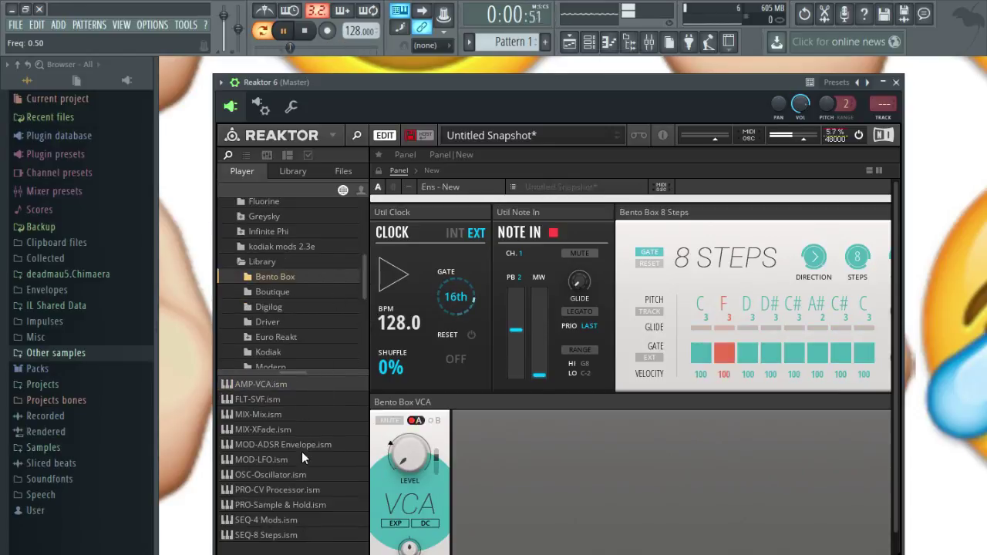
{"action": "left_click_drag", "start_coordinate": [257, 445], "coordinate": [571, 489]}
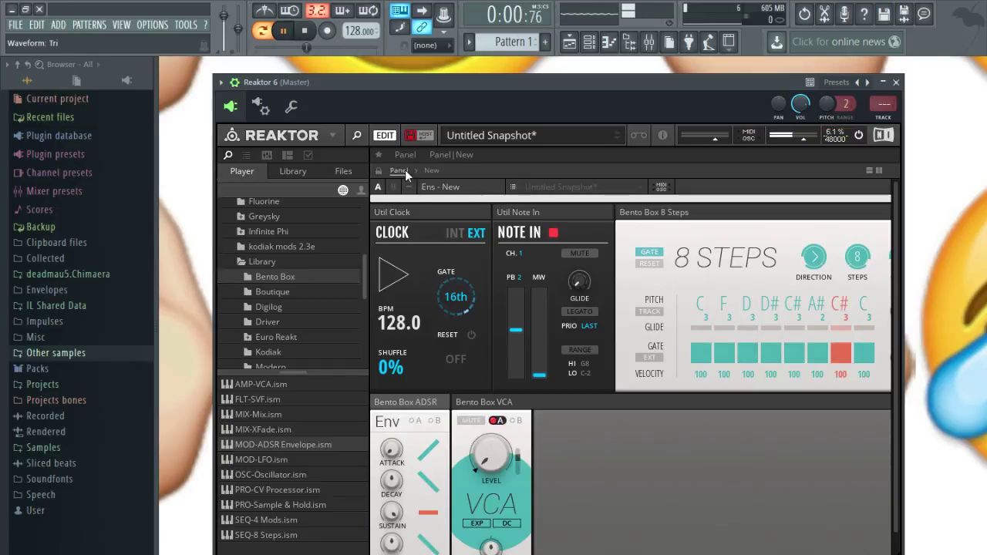
Show panel and structure together, and arrange the ADSR below the oscillator with the 8 Steps block moved toward the Clock.
{"action": "left_click", "coordinate": [444, 156]}
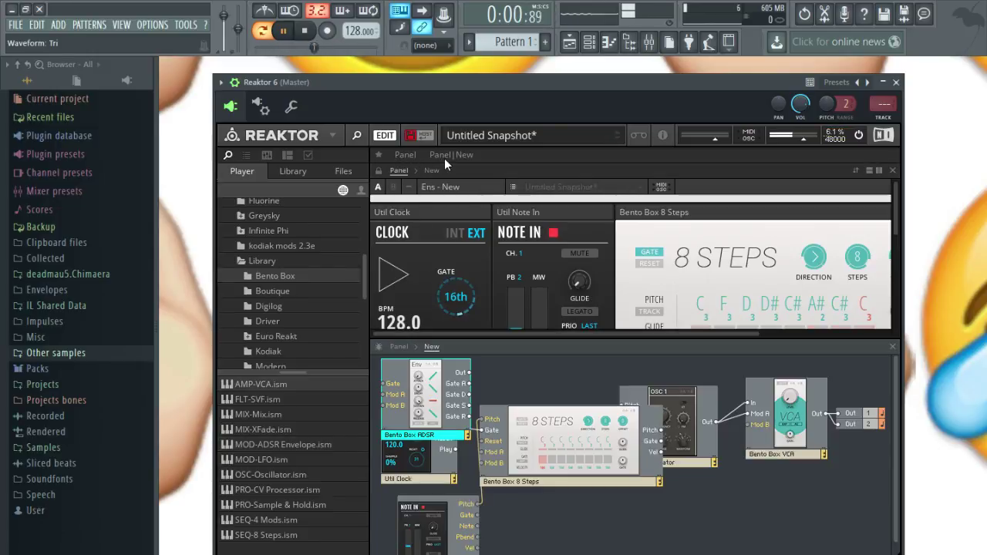
{"action": "left_click_drag", "start_coordinate": [455, 397], "coordinate": [685, 482]}
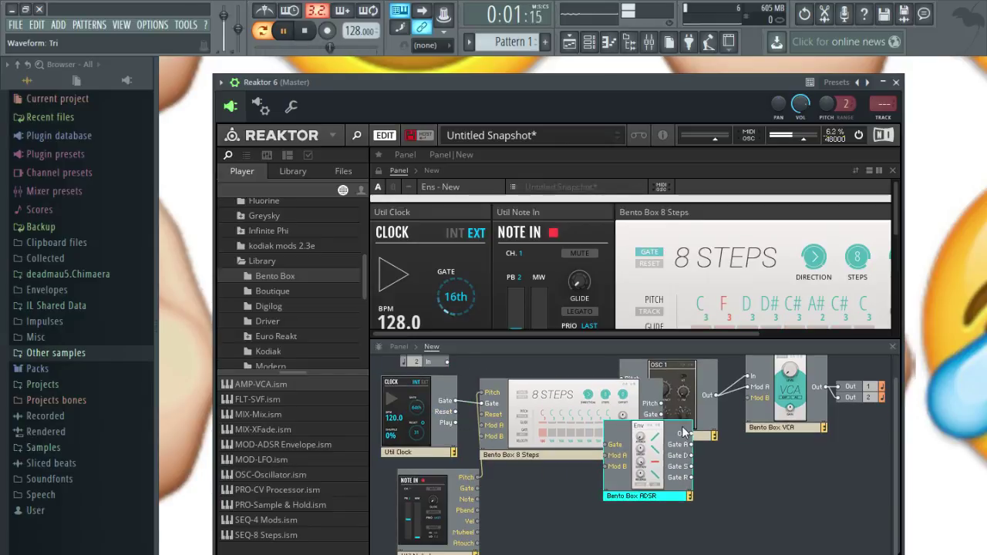
{"action": "left_click_drag", "start_coordinate": [683, 431], "coordinate": [690, 506]}
{"action": "left_click_drag", "start_coordinate": [596, 385], "coordinate": [513, 381]}
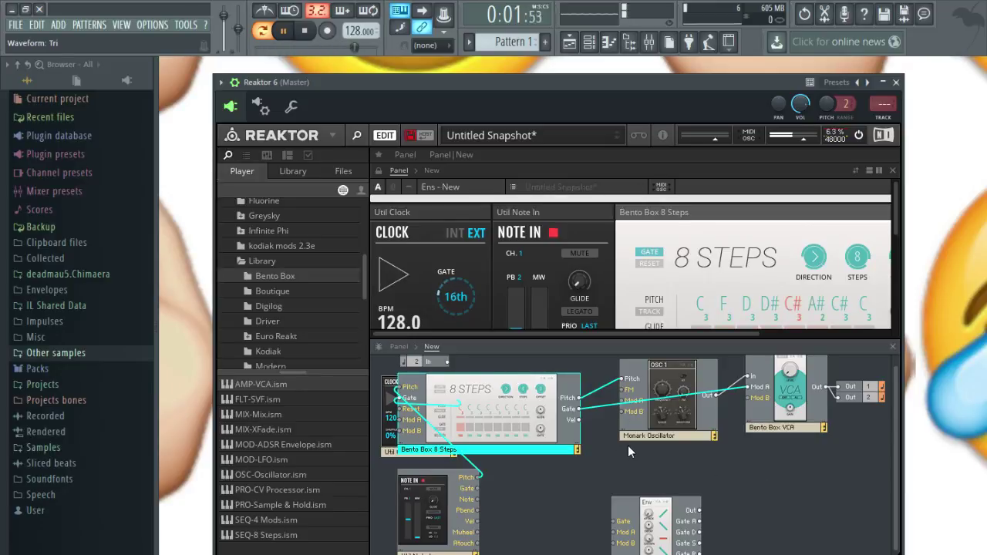
{"action": "left_click_drag", "start_coordinate": [642, 436], "coordinate": [640, 436]}
Replace the 8 Steps-to-VCA gate cable by wiring 8 Steps Gate to the ADSR's Gate and the ADSR's Out to VCA Mod A.
{"action": "left_click", "coordinate": [597, 408]}
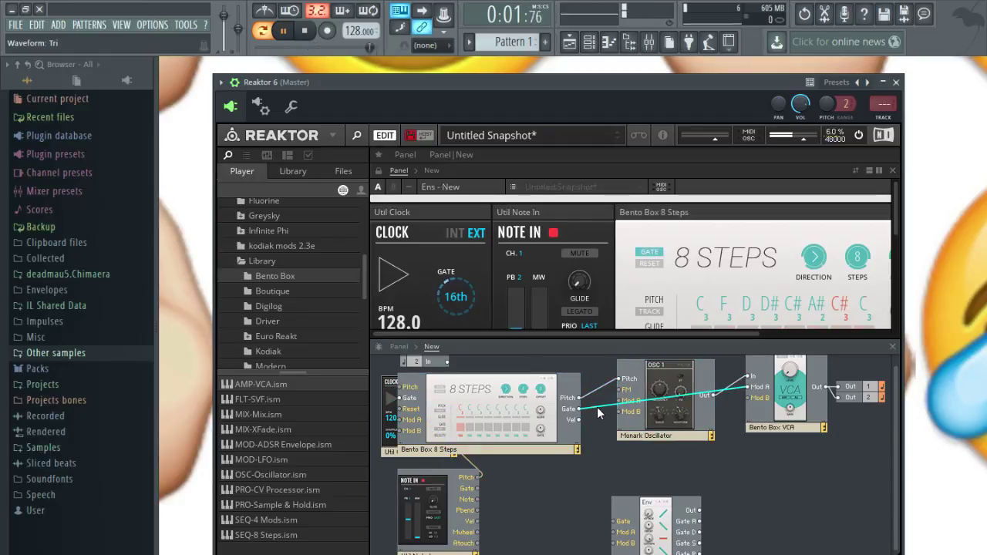
{"action": "key", "text": "Delete"}
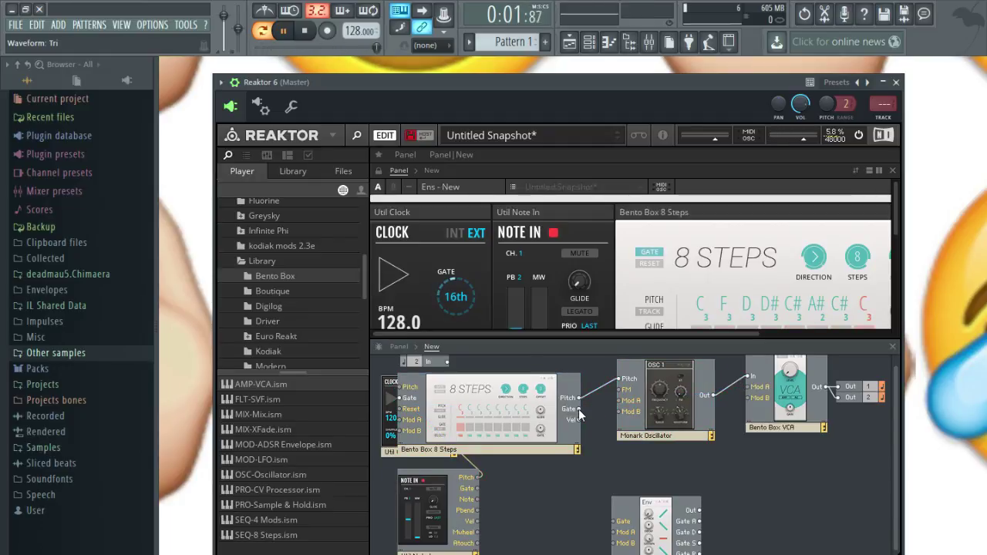
{"action": "left_click_drag", "start_coordinate": [622, 528], "coordinate": [620, 523]}
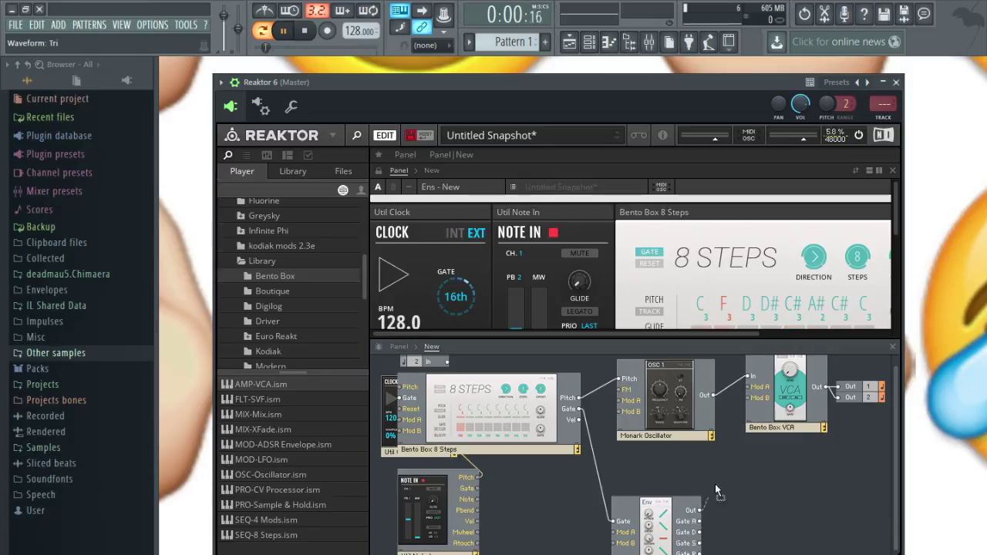
{"action": "left_click_drag", "start_coordinate": [716, 490], "coordinate": [753, 392]}
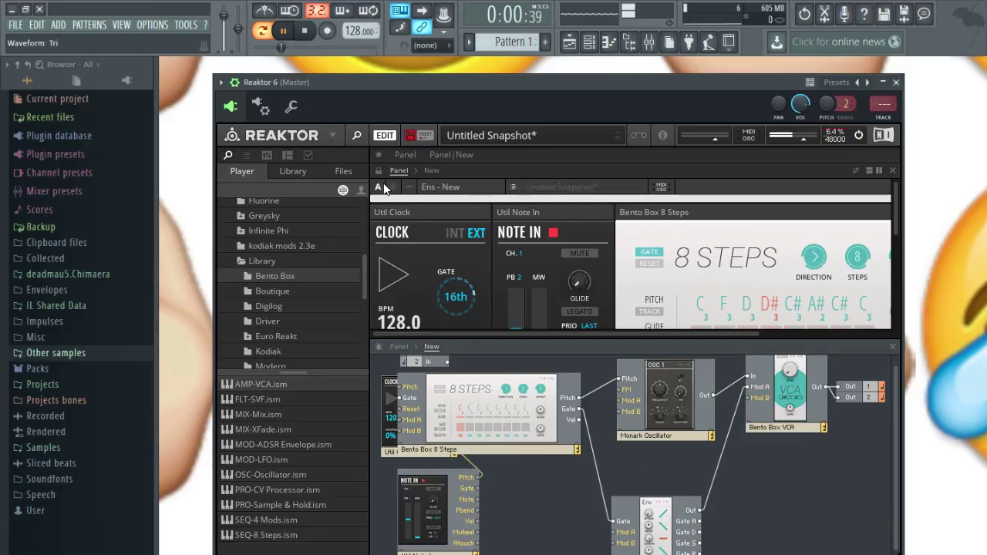
{"action": "left_click_drag", "start_coordinate": [552, 383], "coordinate": [647, 394]}
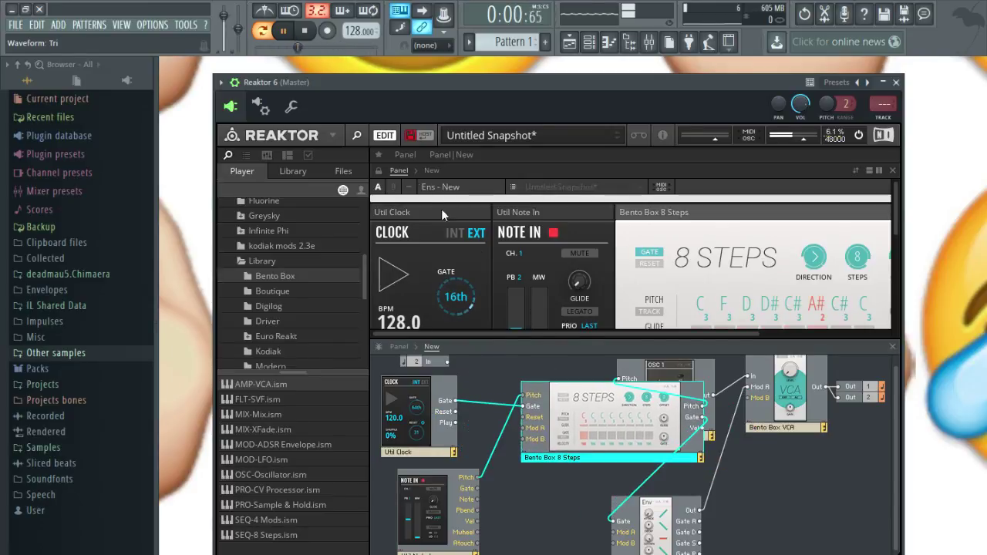
Switch to the panel-only view and open Reaktor's File commands.
{"action": "left_click", "coordinate": [417, 156]}
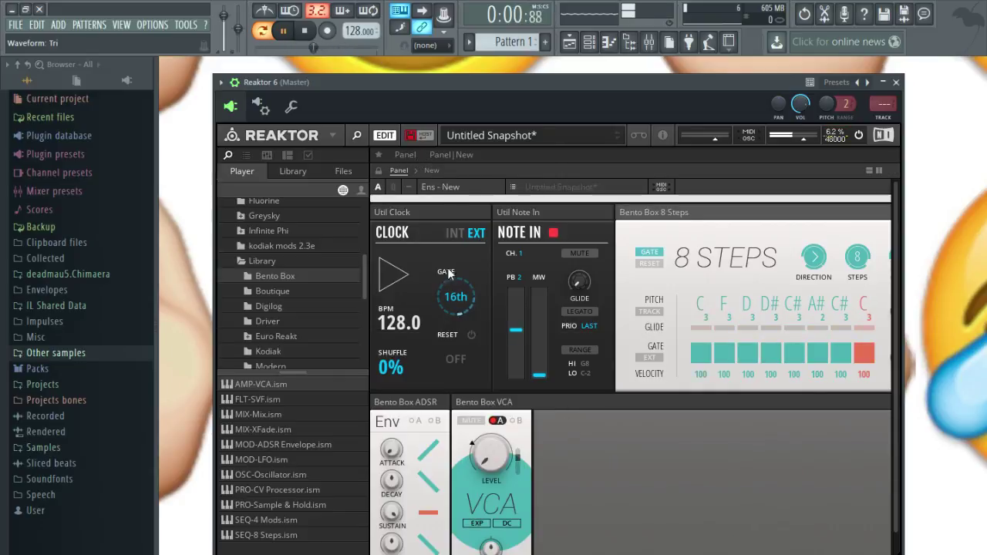
{"action": "left_click", "coordinate": [330, 136]}
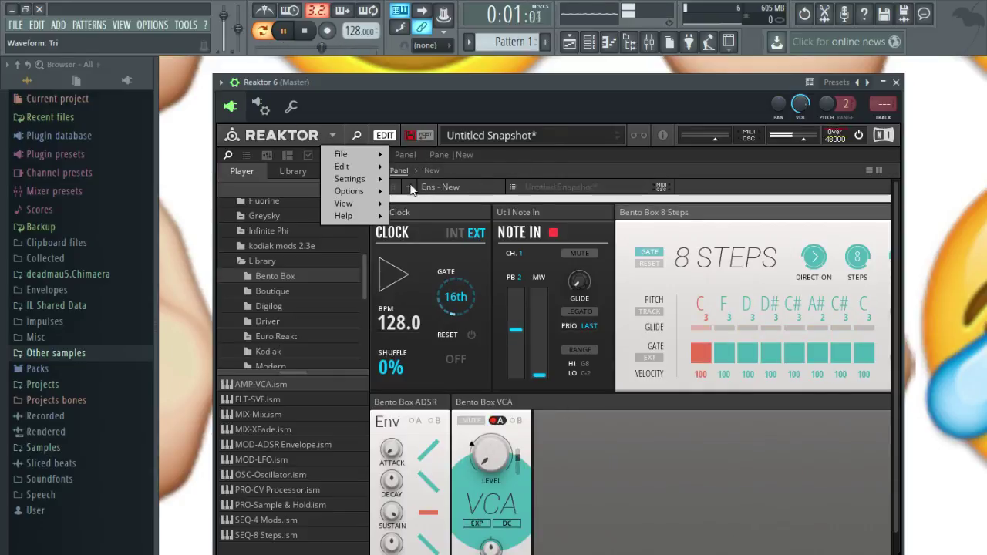
{"action": "mouse_move", "coordinate": [363, 155]}
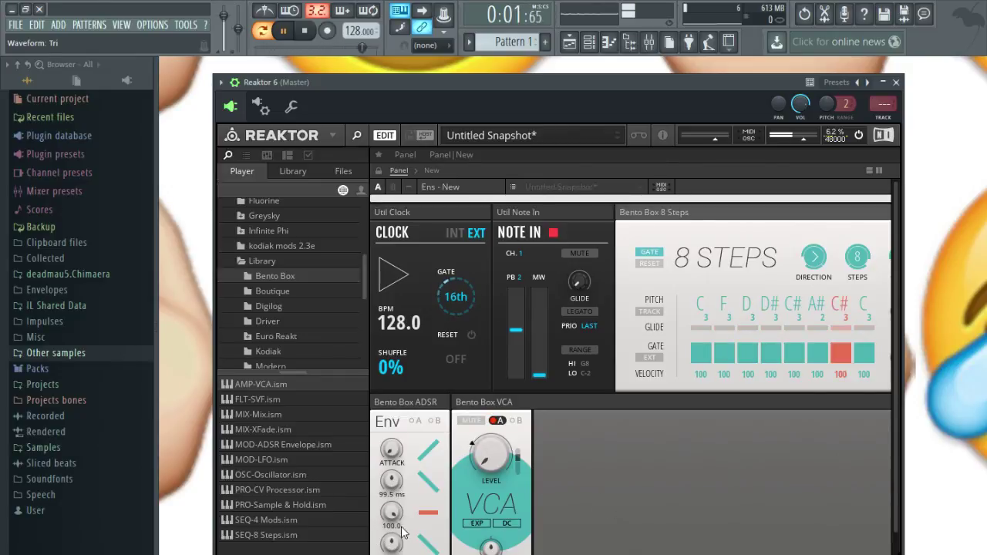
Set the ADSR envelope's release to 0.69 and restart playback to hear the sequence.
{"action": "scroll", "coordinate": [500, 516], "scroll_direction": "down", "scroll_amount": 1}
{"action": "mouse_move", "coordinate": [393, 491]}
{"action": "left_mouse_down"}
{"action": "mouse_move", "coordinate": [392, 539]}
{"action": "mouse_move", "coordinate": [405, 498]}
{"action": "left_mouse_up"}
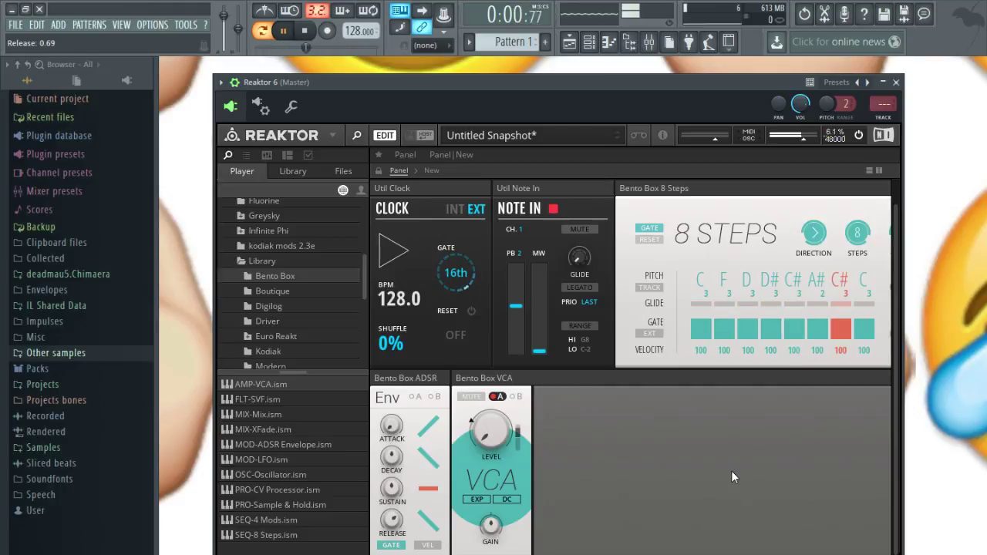
{"action": "left_click", "coordinate": [305, 31]}
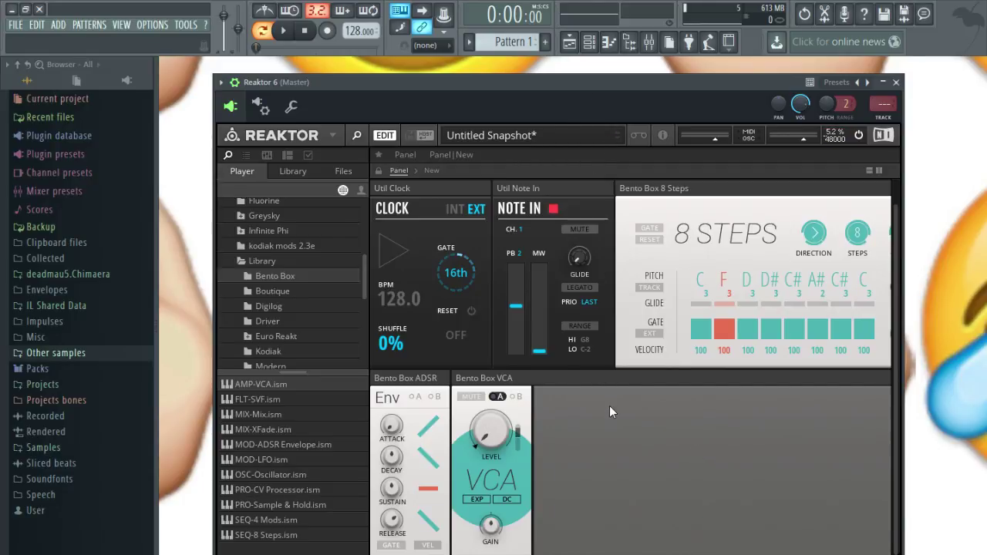
{"action": "mouse_move", "coordinate": [493, 554]}
{"action": "left_mouse_down"}
{"action": "mouse_move", "coordinate": [623, 554]}
{"action": "mouse_move", "coordinate": [494, 554]}
{"action": "left_mouse_up"}
{"action": "key", "text": "space"}
{"action": "left_click_drag", "start_coordinate": [442, 79], "coordinate": [468, 77]}
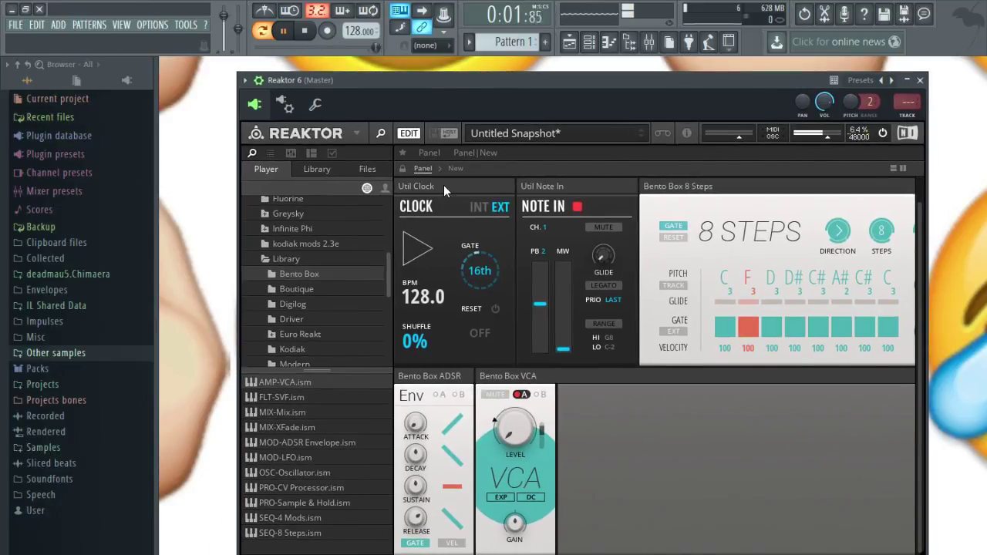
Replace the Clock Gate cable with one from Note In Gate to 8 Steps Gate, and return to the panel view.
{"action": "left_click", "coordinate": [454, 168]}
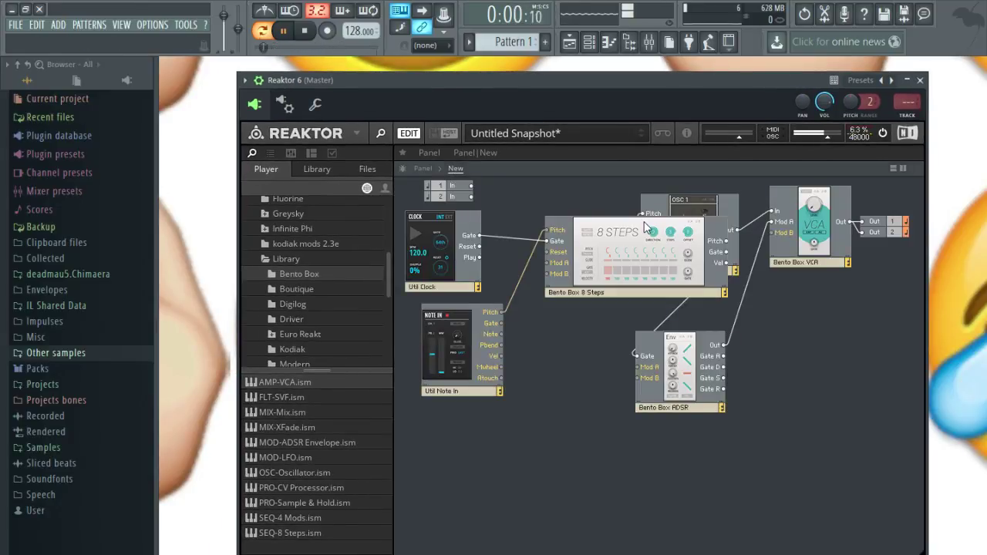
{"action": "left_click_drag", "start_coordinate": [639, 230], "coordinate": [703, 350]}
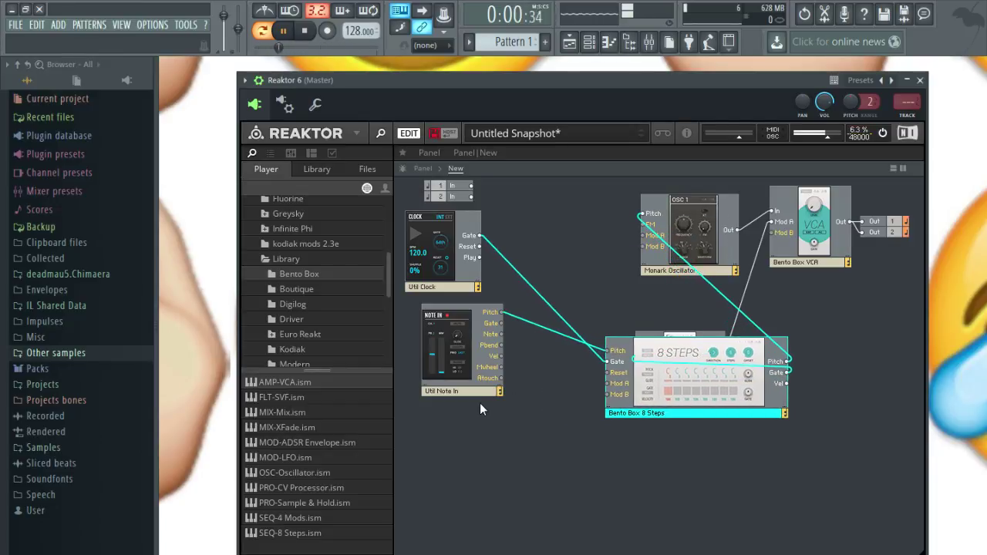
{"action": "left_click", "coordinate": [527, 351]}
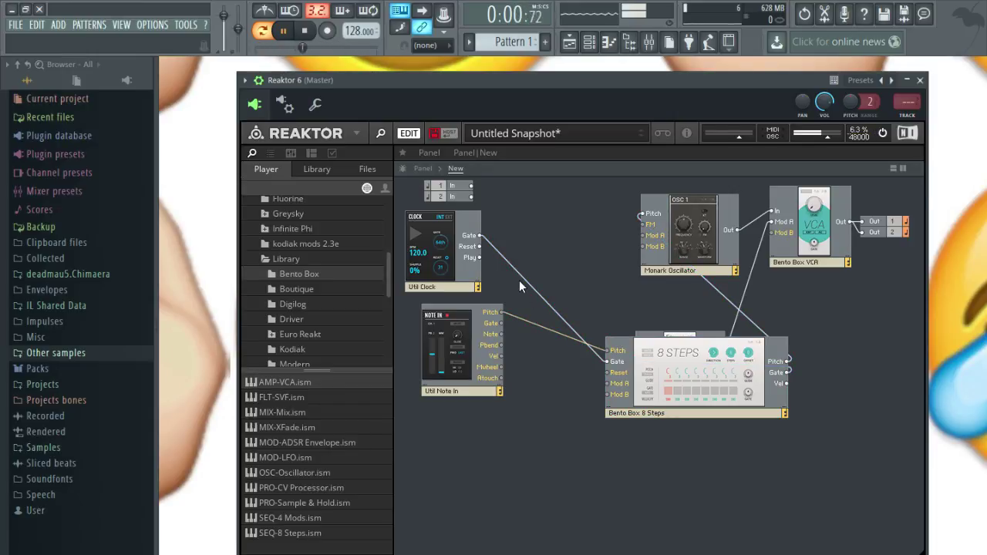
{"action": "left_click", "coordinate": [520, 277]}
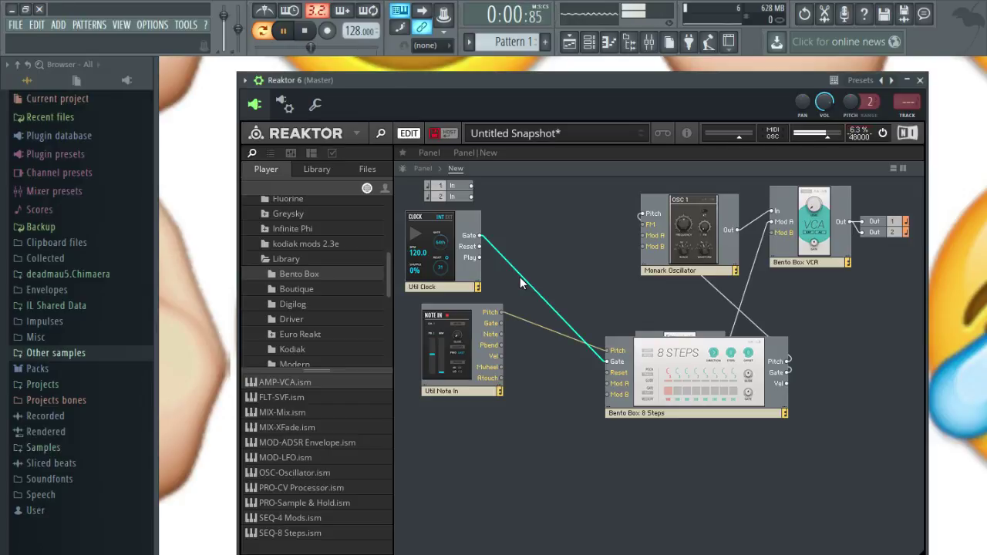
{"action": "key", "text": "Delete"}
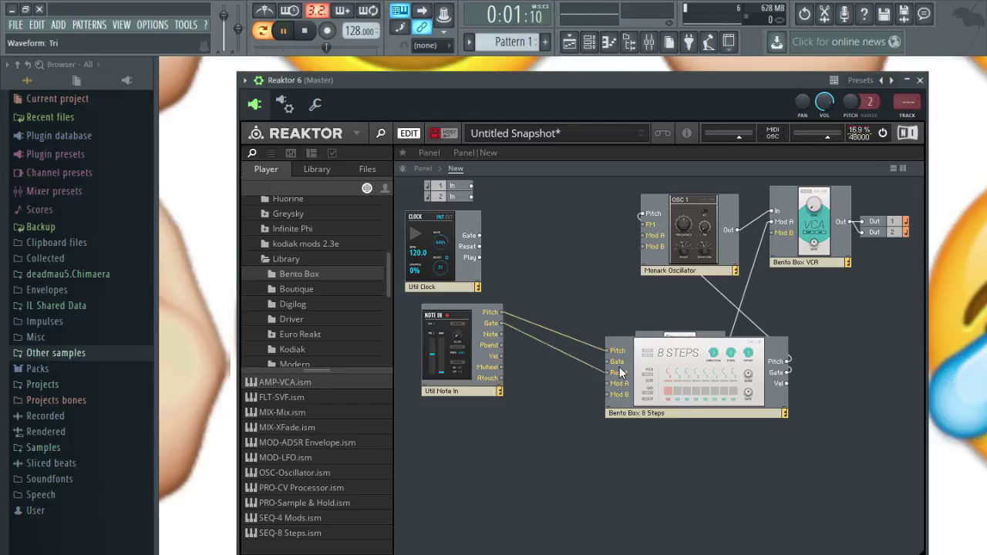
{"action": "left_click", "coordinate": [565, 355]}
{"action": "key", "text": "Delete"}
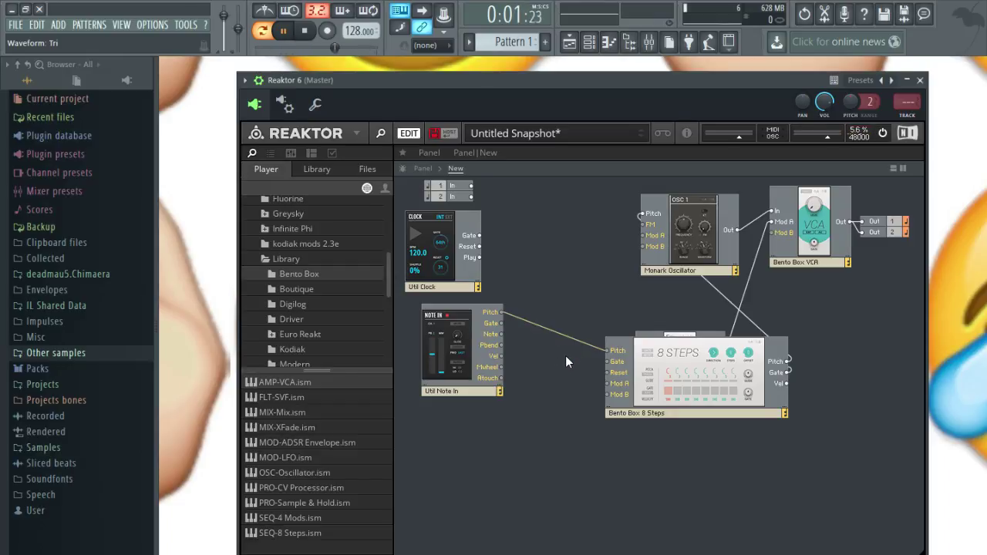
{"action": "left_click_drag", "start_coordinate": [500, 322], "coordinate": [621, 373]}
{"action": "left_click_drag", "start_coordinate": [594, 80], "coordinate": [580, 81]}
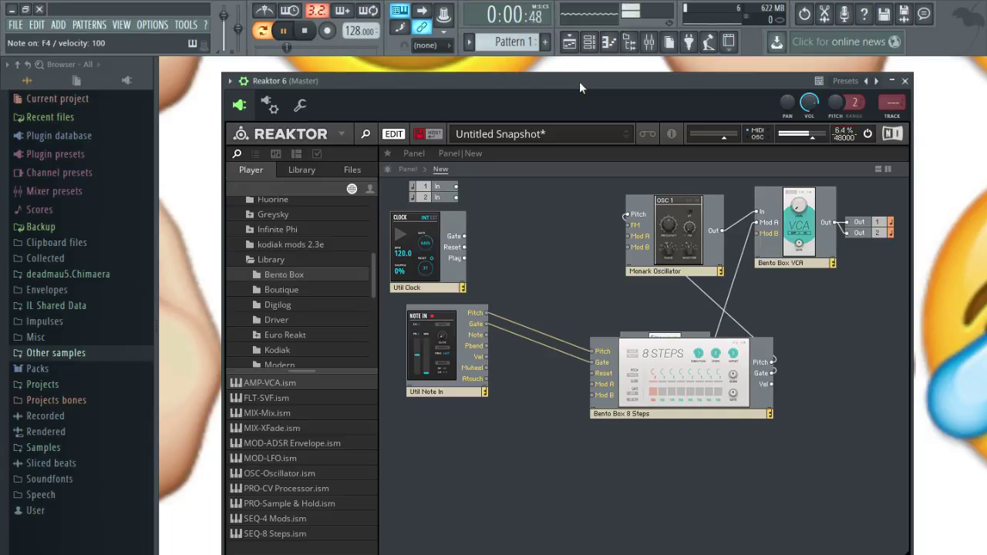
{"action": "left_click", "coordinate": [421, 153]}
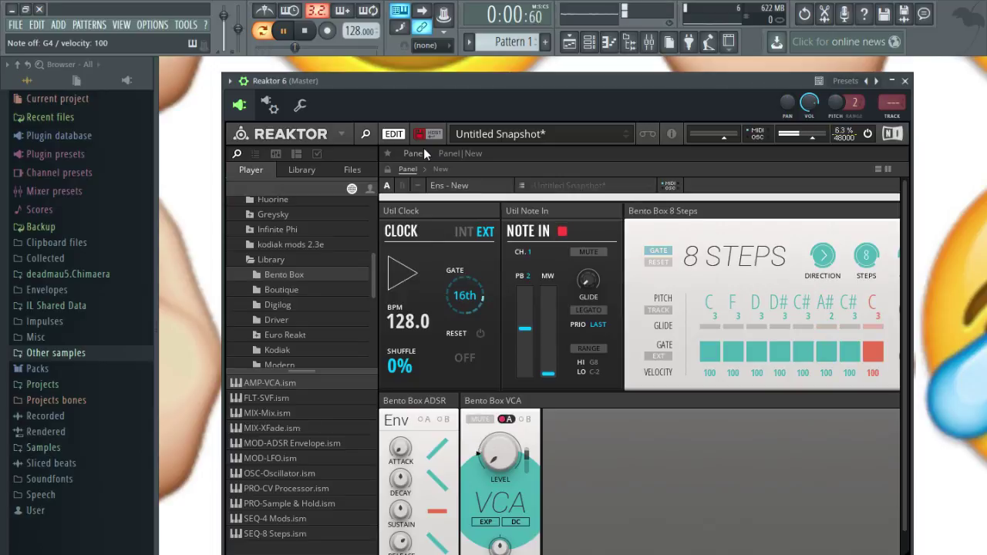
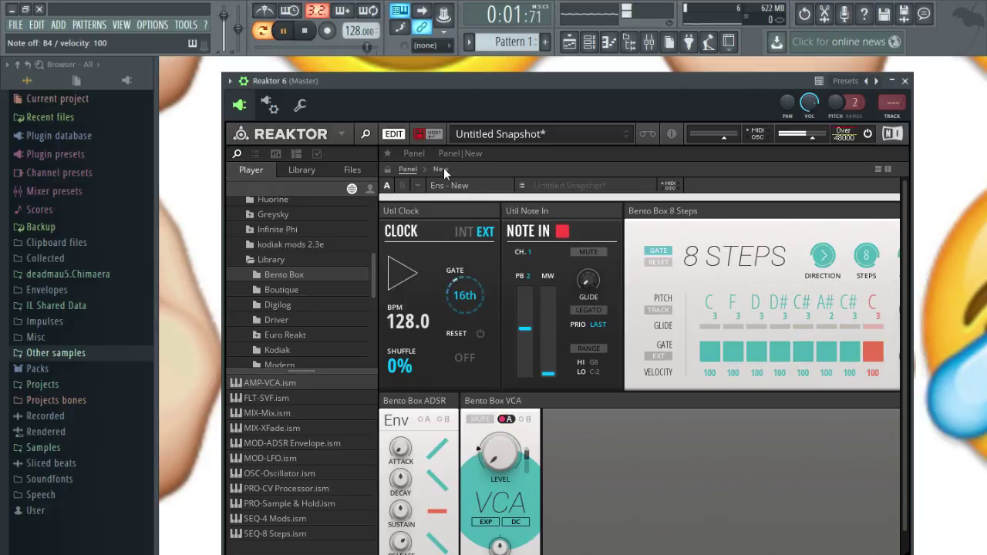
Remove the Note In Gate cable in the structure, reconnect Clock Gate to 8 Steps Gate, and move 8 Steps up beside Note In.
{"action": "left_click", "coordinate": [444, 168]}
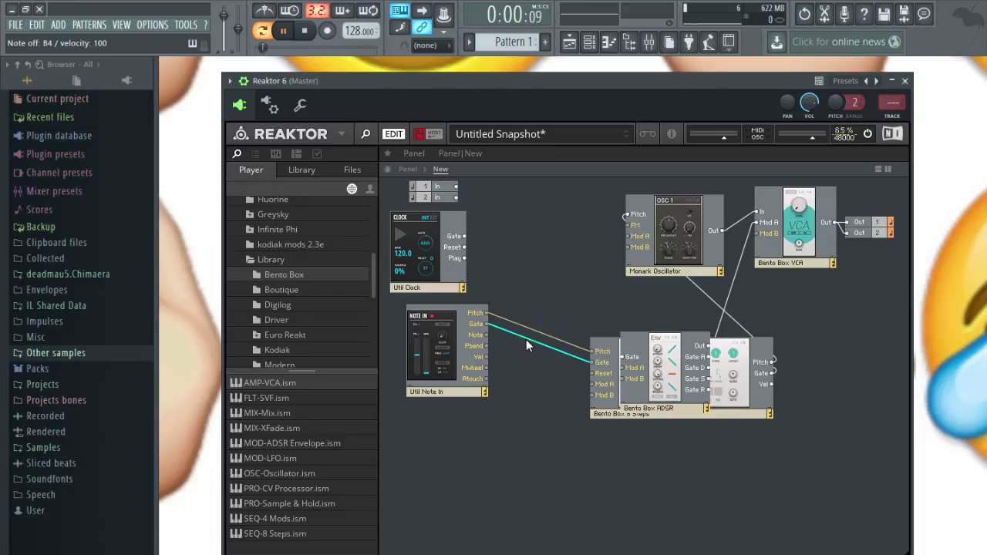
{"action": "key", "text": "Delete"}
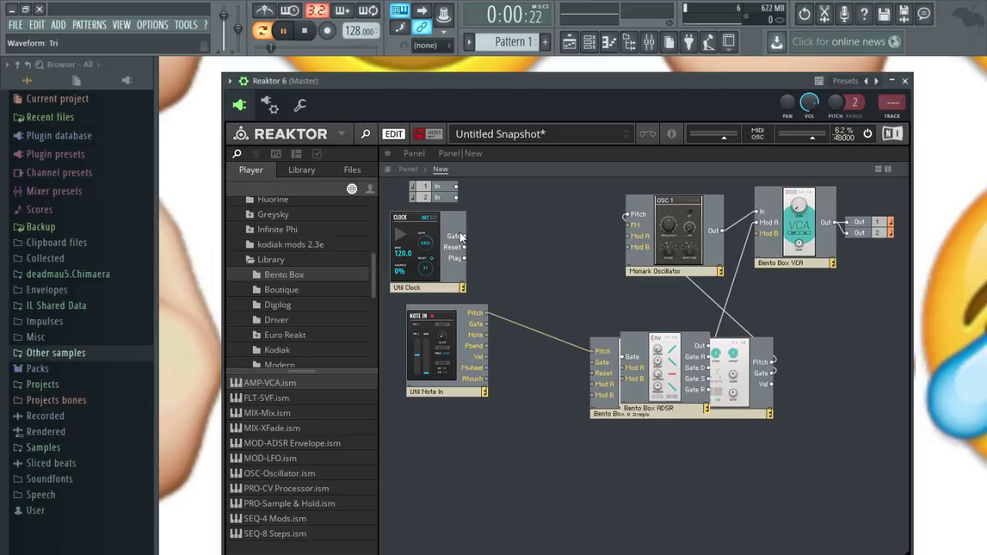
{"action": "left_click_drag", "start_coordinate": [578, 344], "coordinate": [541, 297]}
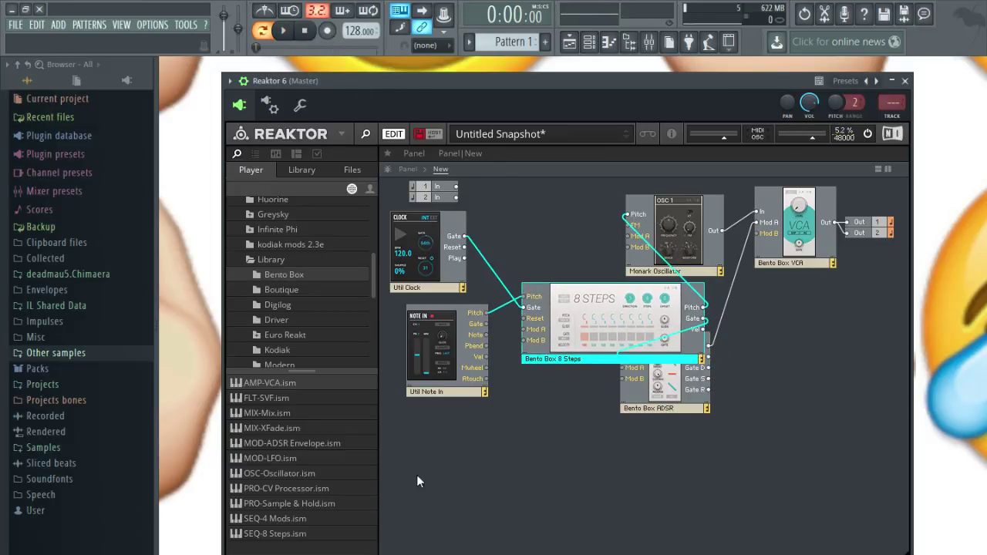
Play the sequence from the panel view and set the Monark oscillator to frequency 0.00, Tri waveform and 16' range.
{"action": "left_click", "coordinate": [408, 169]}
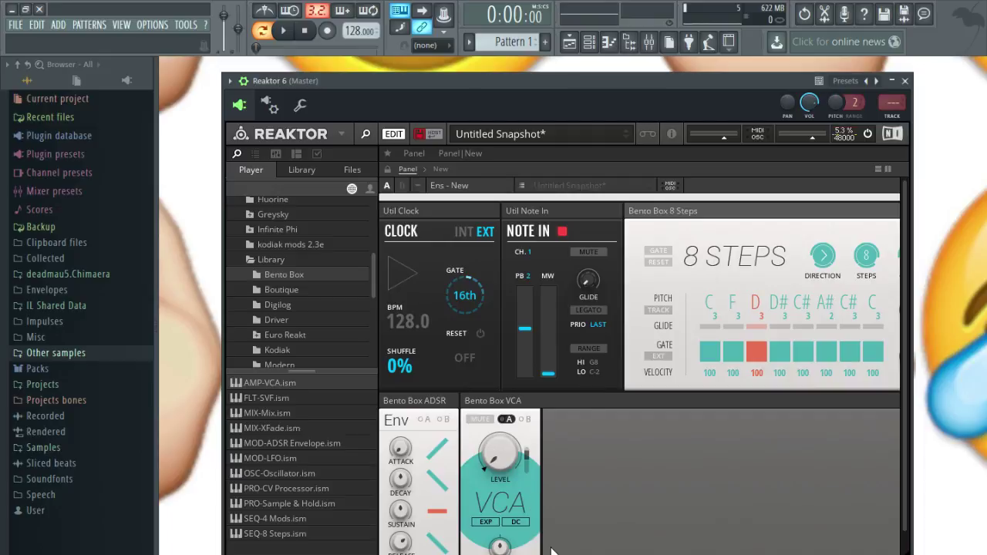
{"action": "scroll", "coordinate": [639, 354], "scroll_direction": "right", "scroll_amount": 3}
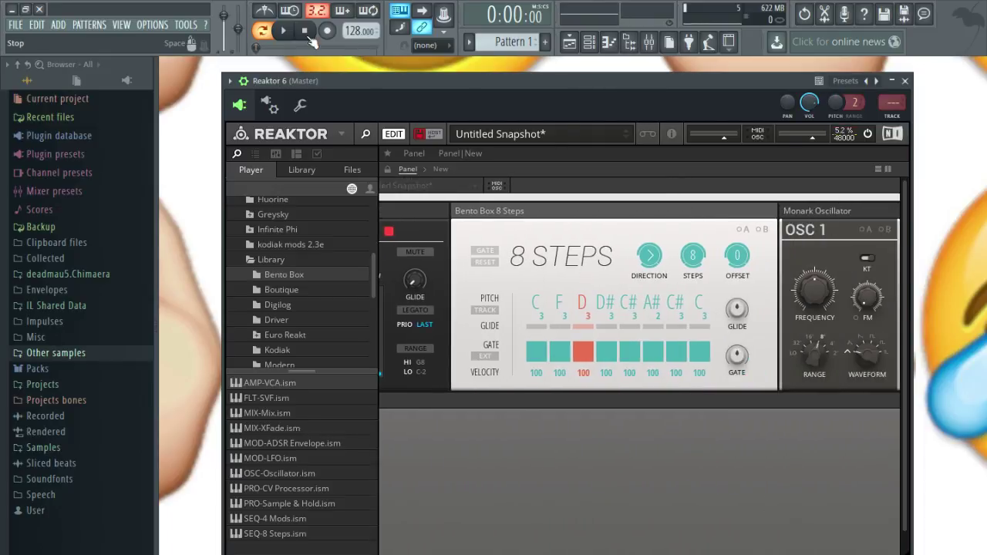
{"action": "left_click", "coordinate": [283, 32]}
{"action": "left_click_drag", "start_coordinate": [819, 297], "coordinate": [867, 479]}
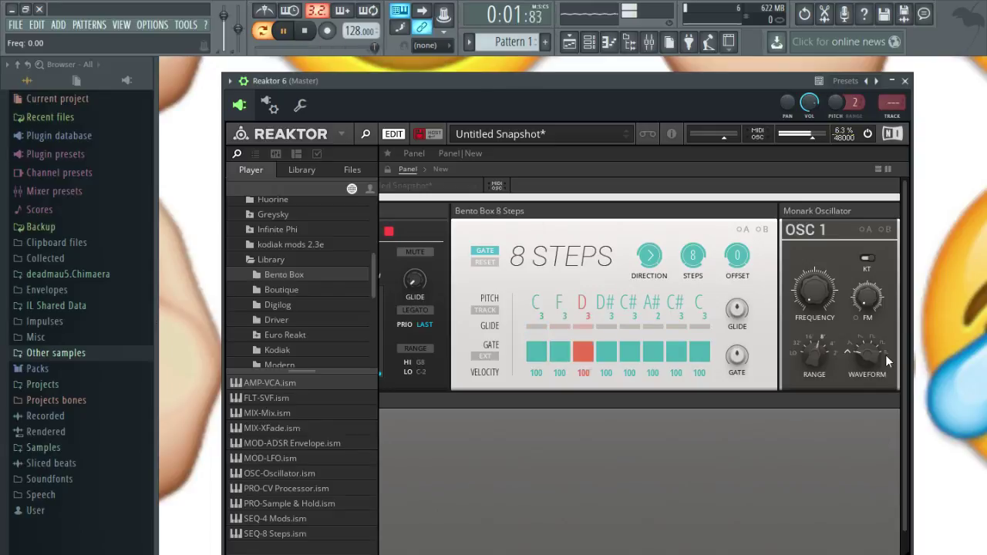
{"action": "left_click_drag", "start_coordinate": [876, 312], "coordinate": [849, 384]}
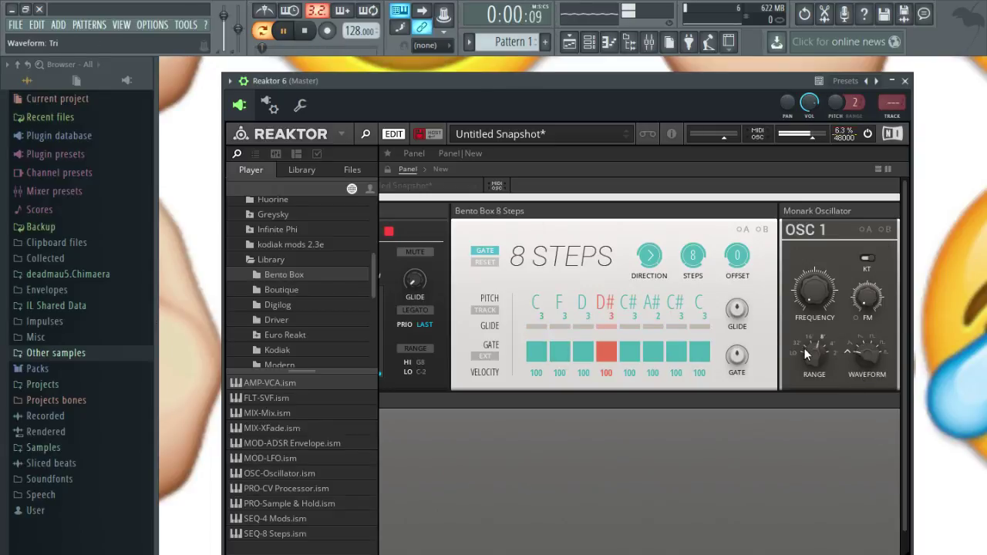
{"action": "mouse_move", "coordinate": [805, 348]}
{"action": "left_mouse_down"}
{"action": "mouse_move", "coordinate": [817, 384]}
{"action": "mouse_move", "coordinate": [818, 343]}
{"action": "left_mouse_up"}
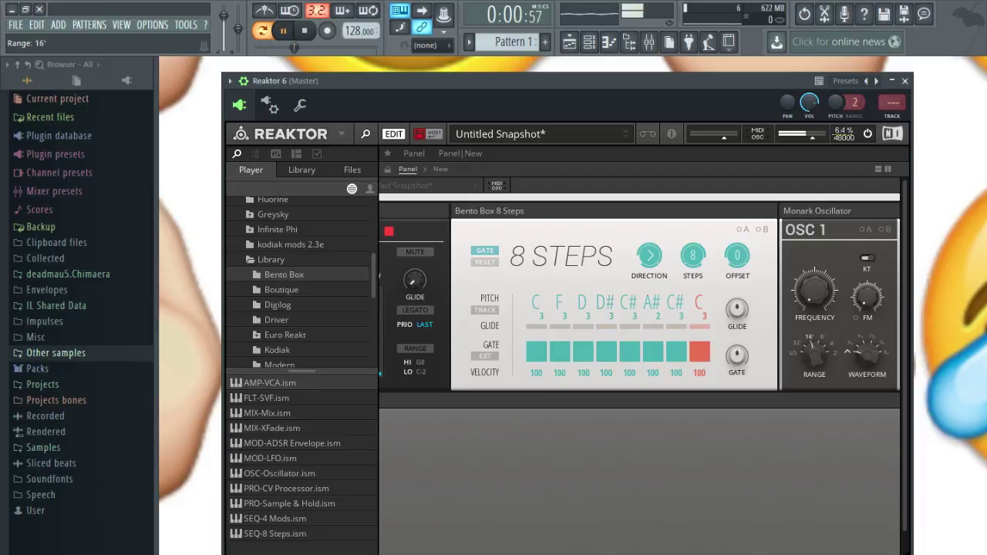
{"action": "left_click_drag", "start_coordinate": [741, 554], "coordinate": [605, 553]}
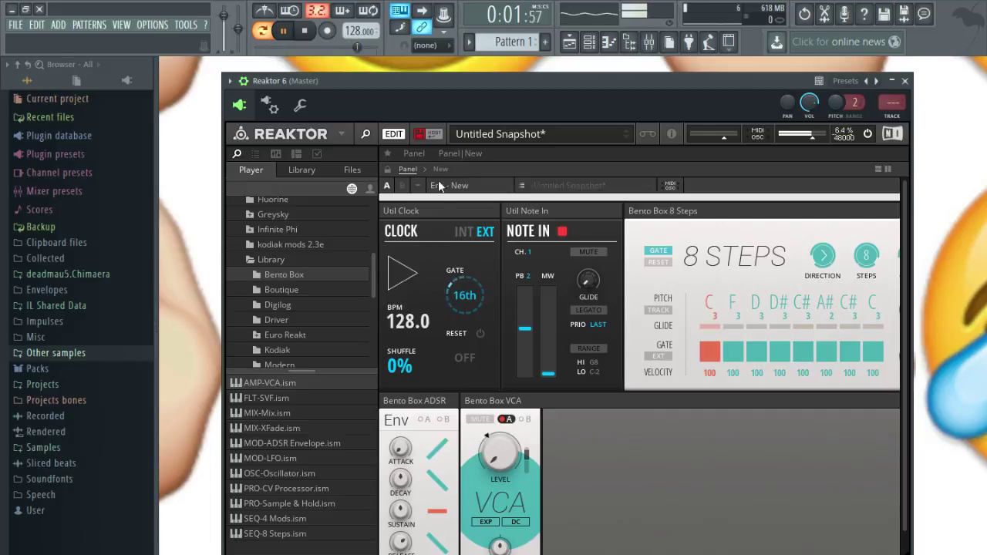
{"action": "left_click", "coordinate": [307, 32]}
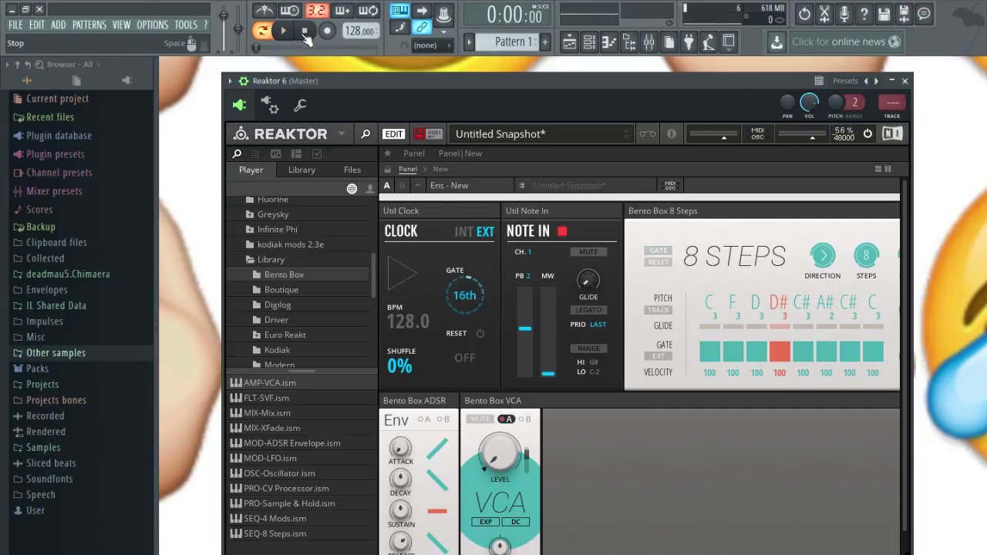
{"action": "left_click", "coordinate": [283, 30]}
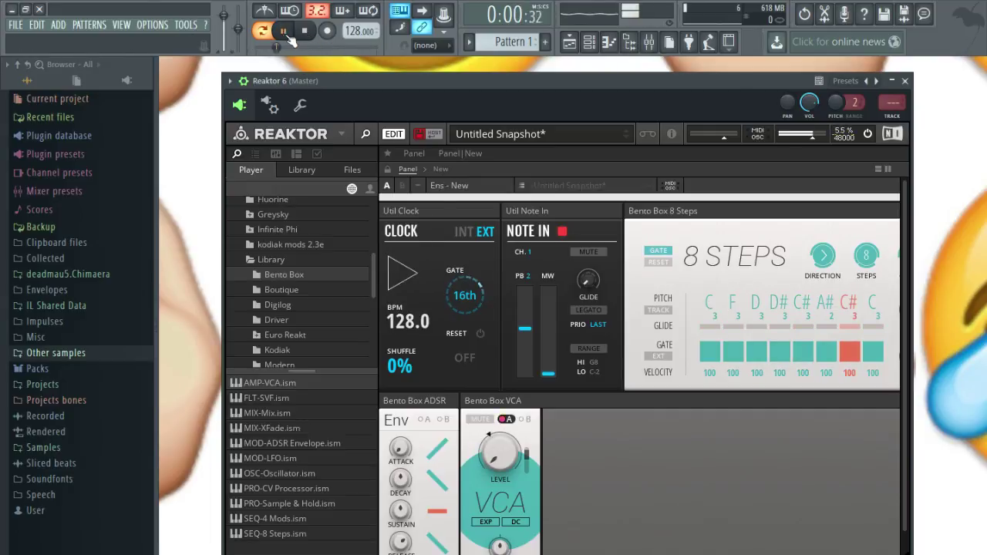
Reposition the 8 Steps block in the structure below the oscillator, beside Note In, and stop playback.
{"action": "left_click", "coordinate": [444, 169]}
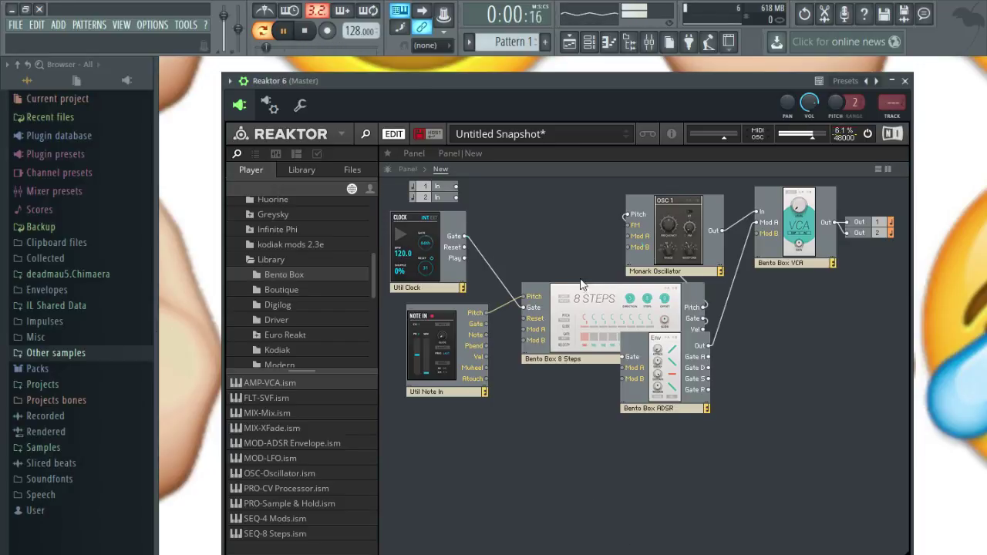
{"action": "left_click_drag", "start_coordinate": [581, 285], "coordinate": [600, 243]}
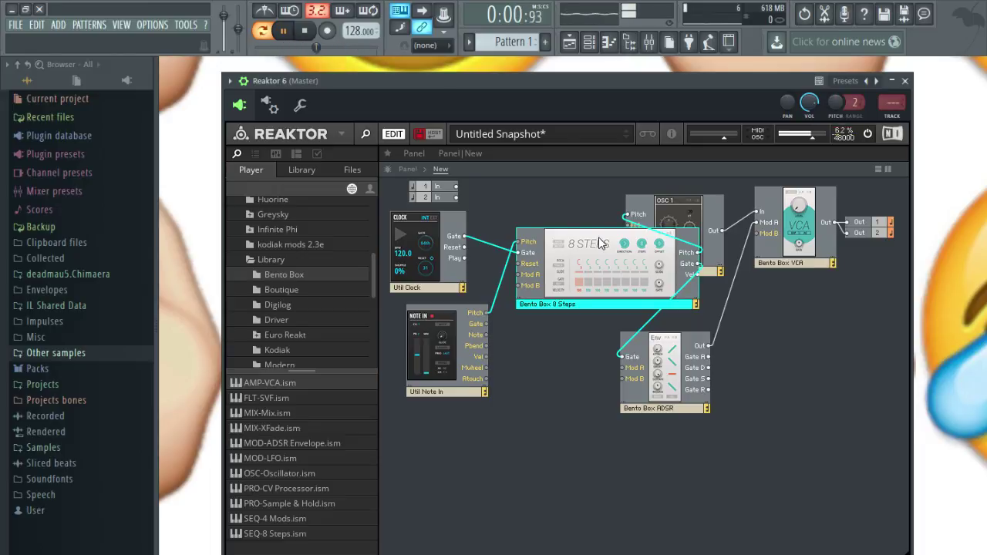
{"action": "left_click_drag", "start_coordinate": [600, 244], "coordinate": [625, 304]}
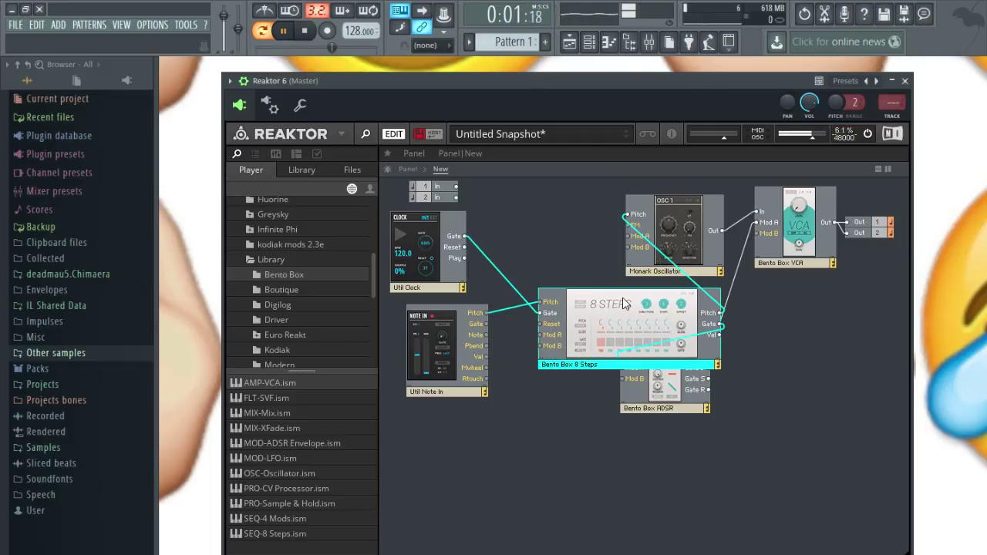
{"action": "mouse_move", "coordinate": [625, 303]}
{"action": "left_mouse_down"}
{"action": "mouse_move", "coordinate": [488, 272]}
{"action": "mouse_move", "coordinate": [609, 299]}
{"action": "left_mouse_up"}
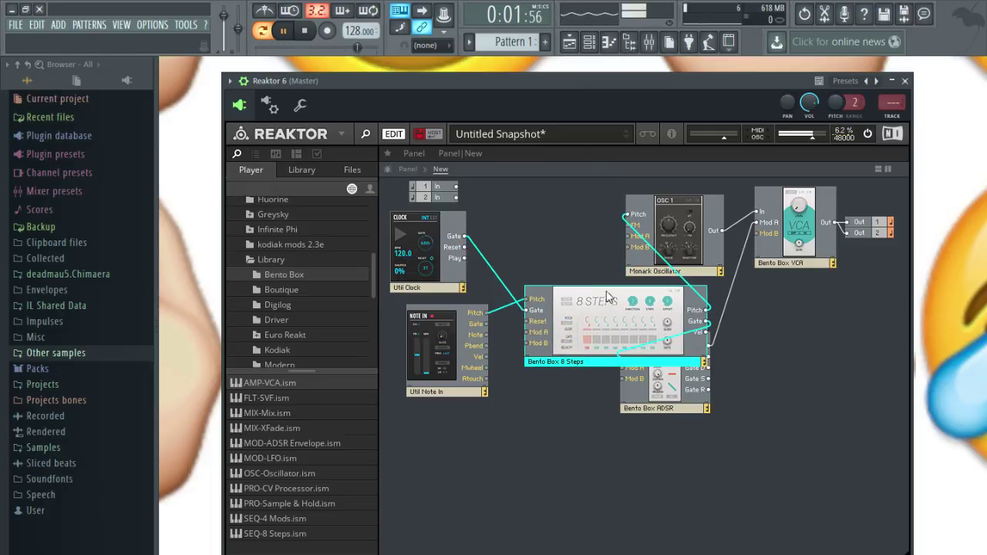
{"action": "left_click_drag", "start_coordinate": [552, 80], "coordinate": [565, 83]}
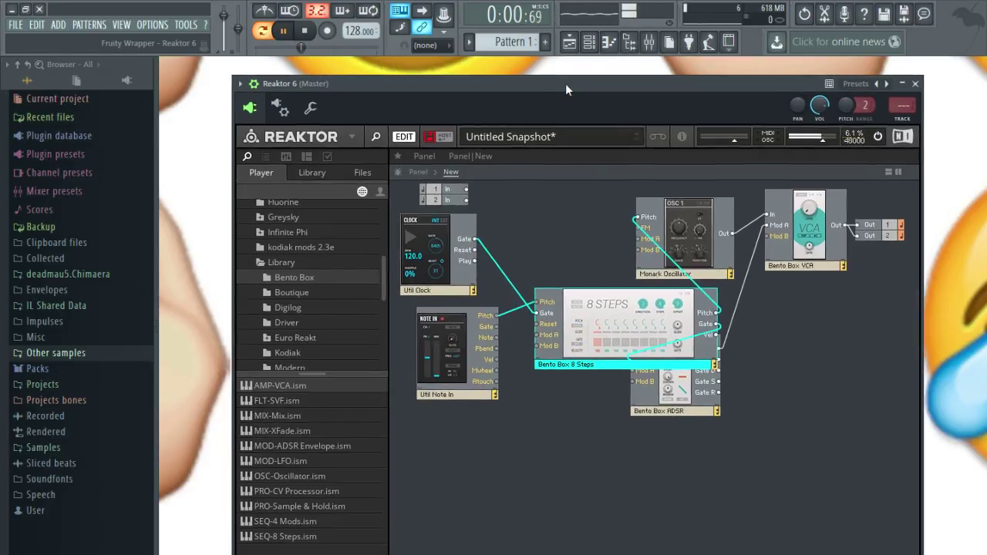
{"action": "left_click", "coordinate": [311, 31]}
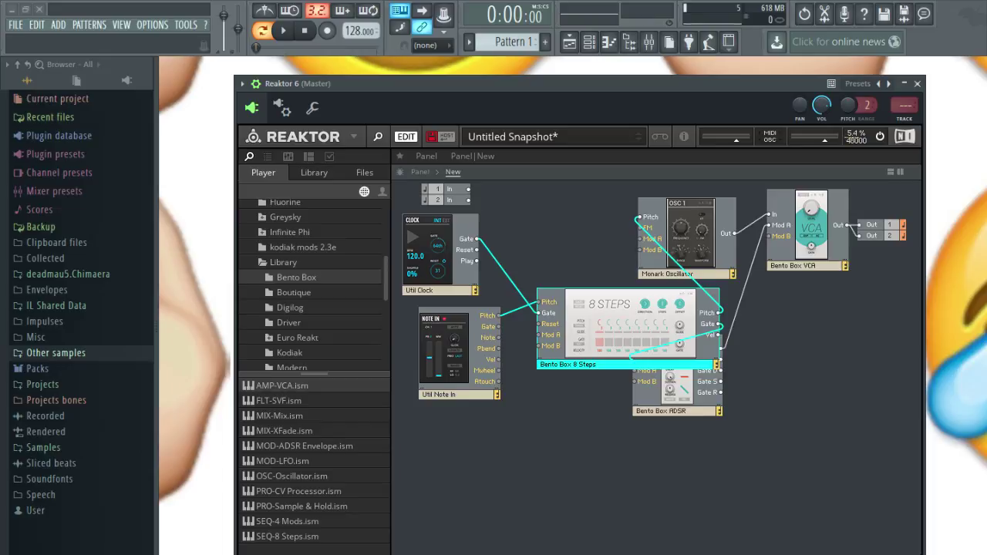
{"action": "left_click", "coordinate": [891, 459]}
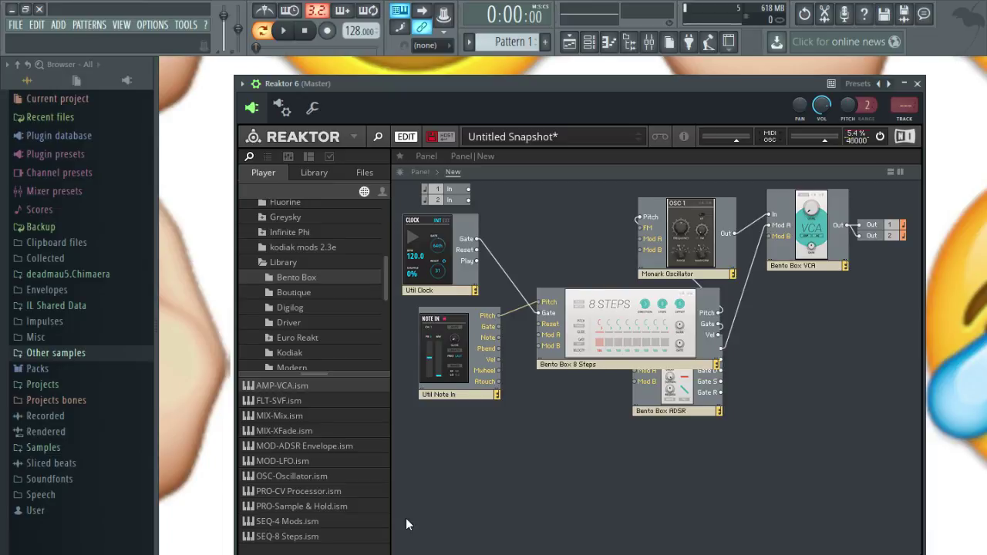
Create a new, empty Reaktor ensemble.
{"action": "left_click", "coordinate": [355, 137]}
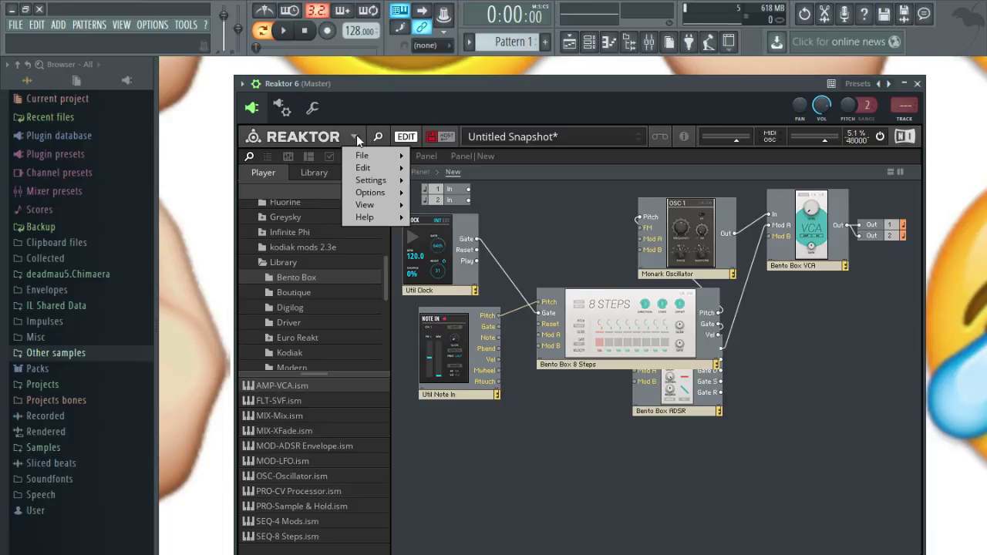
{"action": "mouse_move", "coordinate": [362, 155]}
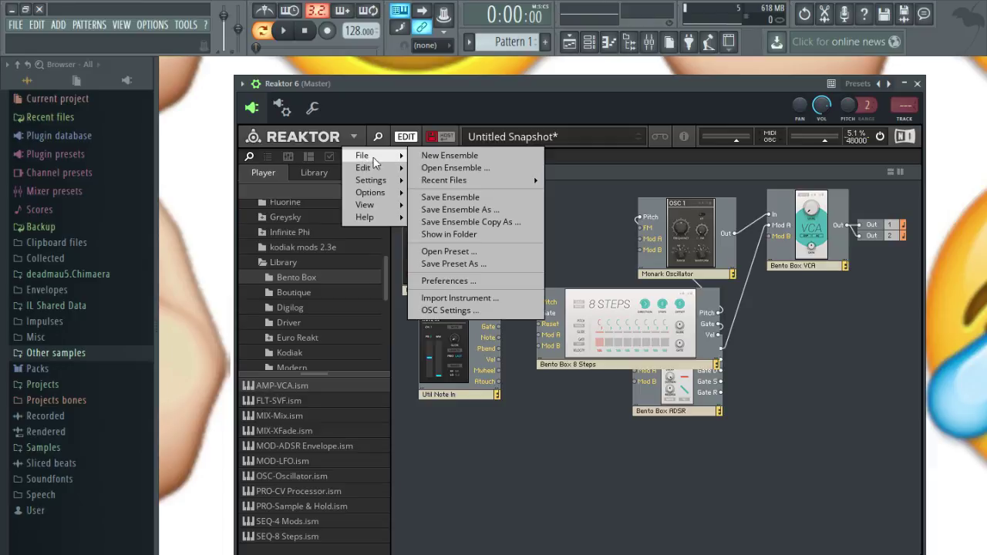
{"action": "left_click", "coordinate": [564, 351]}
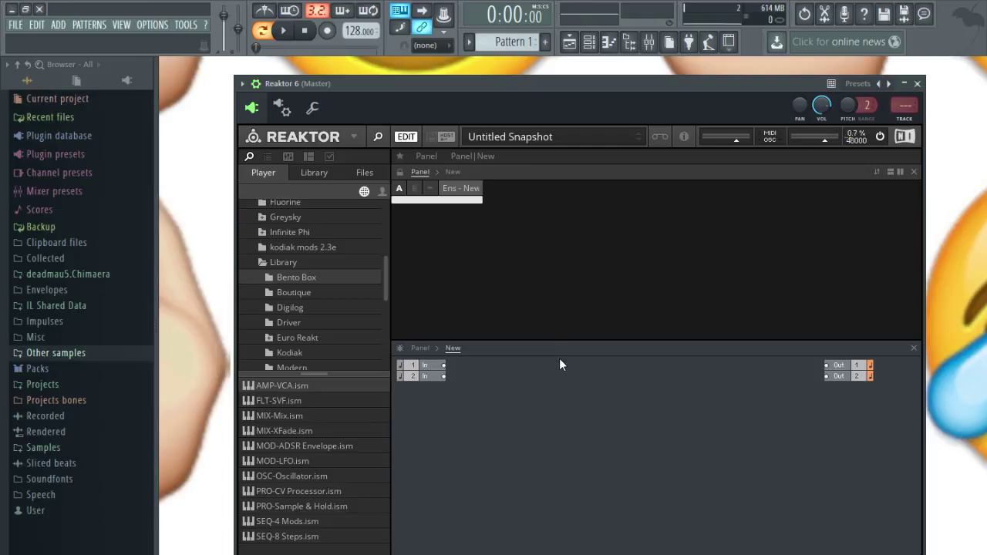
Open a recently used "Simple ensemble with comb and reverb" ensemble in Reaktor and reposition the plugin window.
{"action": "left_click", "coordinate": [354, 136]}
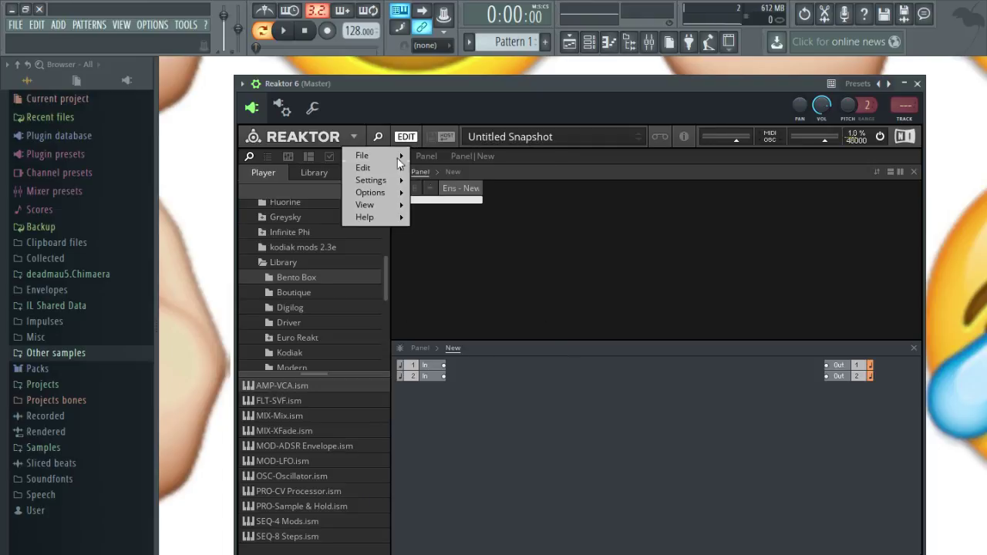
{"action": "mouse_move", "coordinate": [406, 159]}
{"action": "mouse_move", "coordinate": [442, 181]}
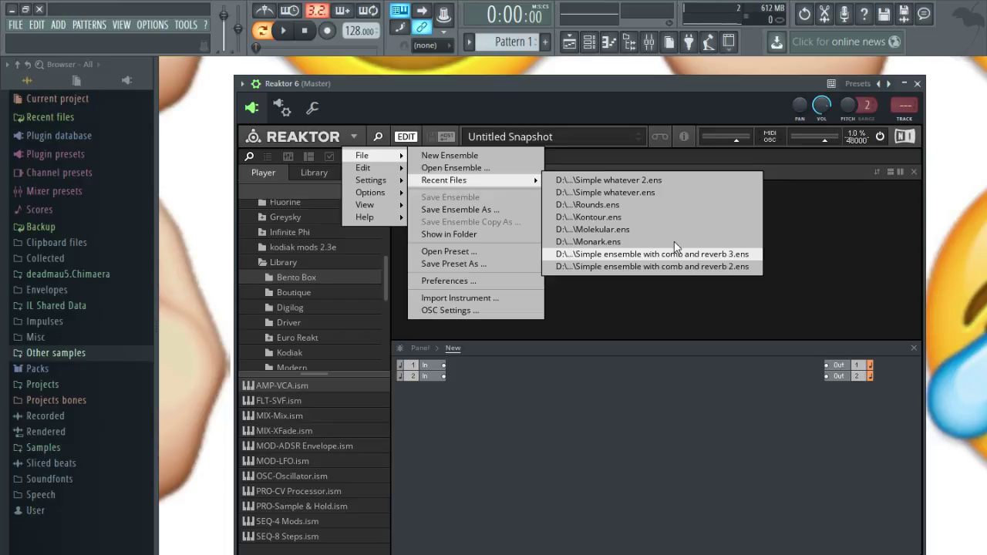
{"action": "left_click", "coordinate": [682, 261]}
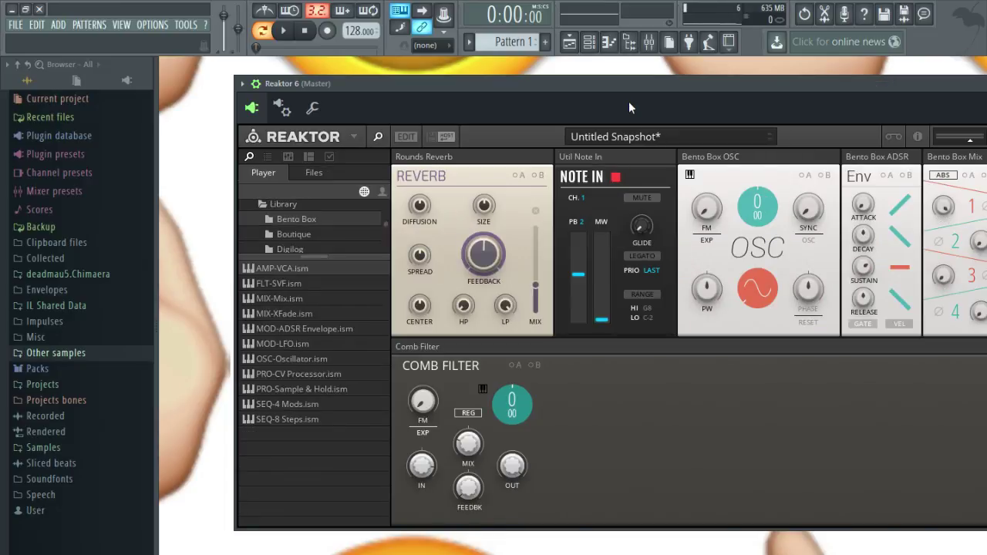
{"action": "left_click_drag", "start_coordinate": [603, 82], "coordinate": [579, 88]}
Play a range of low and high test notes to audition the reverb and comb filter ensemble.
{"action": "key", "text": "v"}
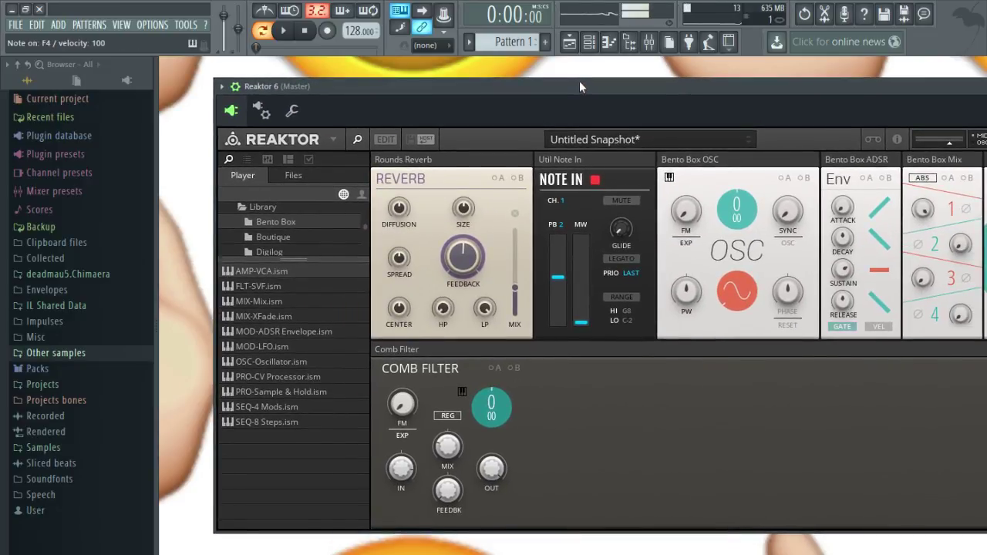
{"action": "key", "text": "x"}
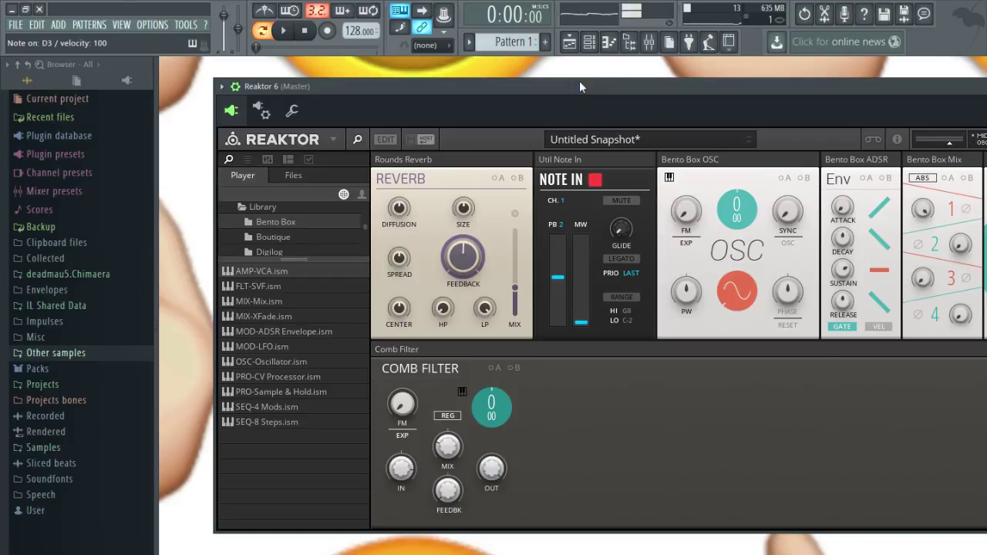
{"action": "key", "text": "z"}
{"action": "key", "text": "r"}
{"action": "key", "text": "y"}
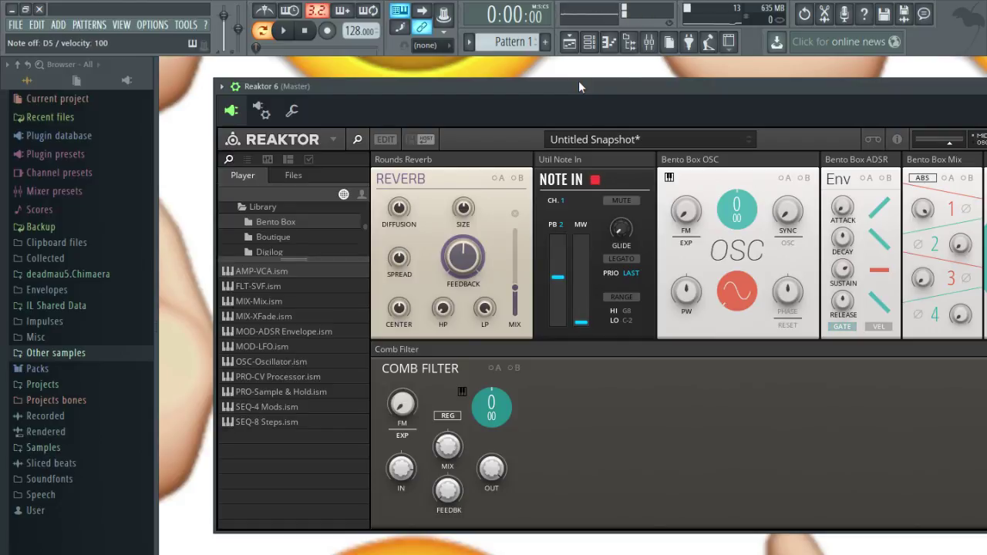
{"action": "key", "text": "o"}
{"action": "key", "text": "n"}
{"action": "key", "text": "v"}
{"action": "key", "text": "x"}
{"action": "key", "text": "c"}
{"action": "key", "text": "c"}
{"action": "key", "text": "c"}
{"action": "key", "text": "c"}
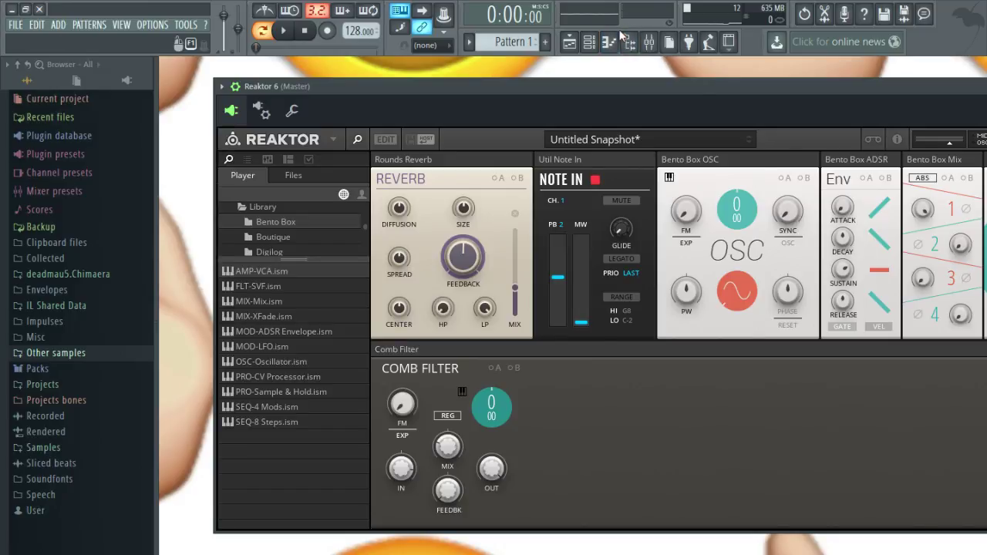
{"action": "key", "text": "w"}
{"action": "key", "text": "q"}
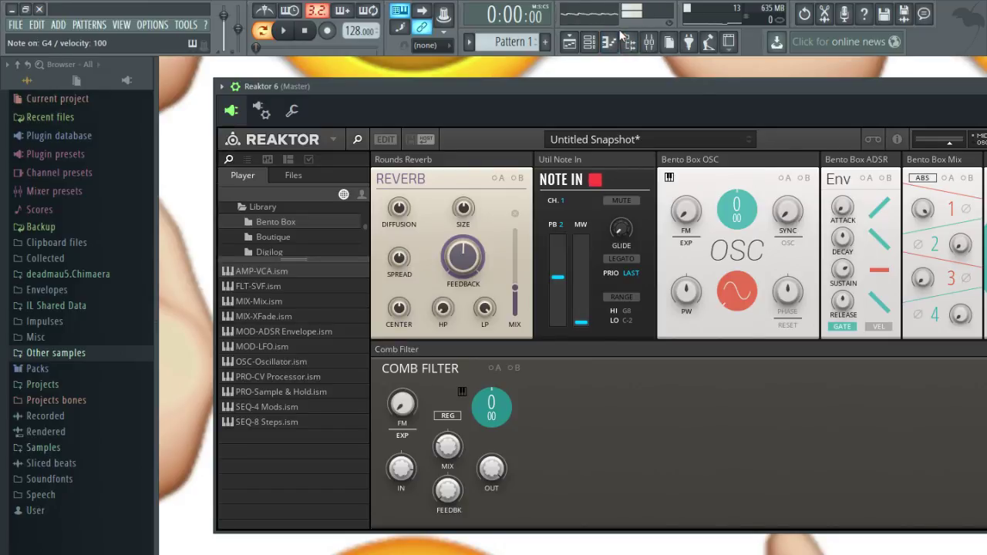
{"action": "key", "text": "w"}
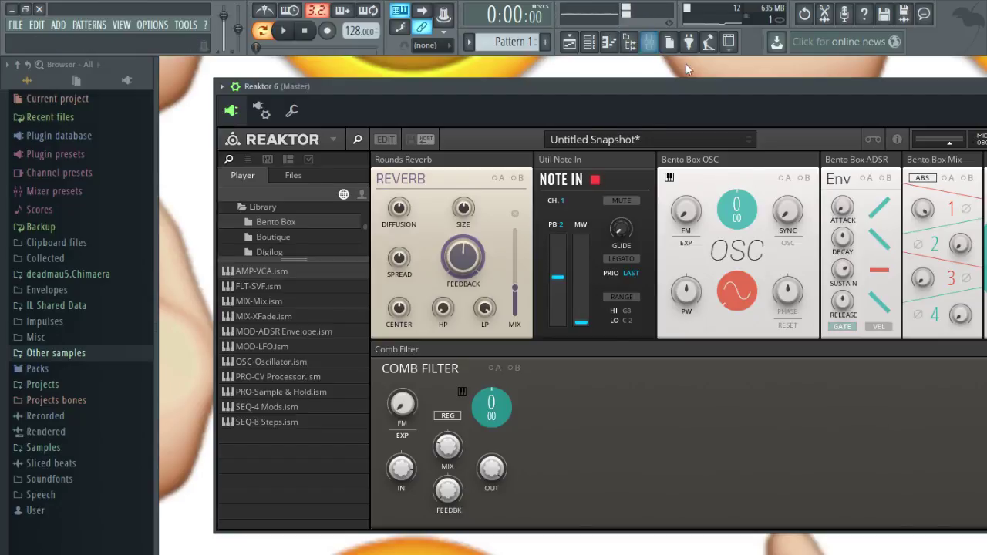
Close the Reaktor 6 plugin window so the channel rack is accessible.
{"action": "left_click_drag", "start_coordinate": [694, 103], "coordinate": [707, 123]}
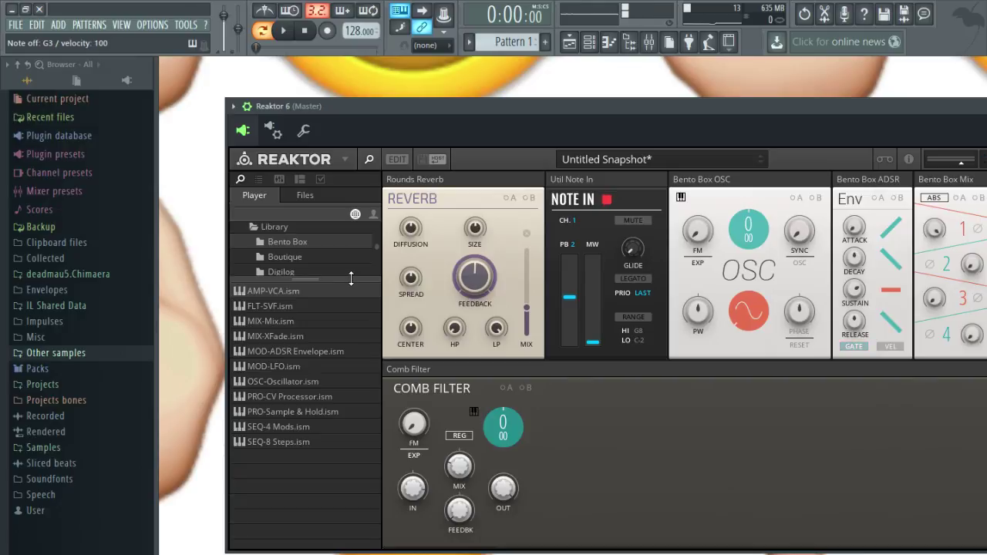
{"action": "left_click_drag", "start_coordinate": [726, 108], "coordinate": [475, 121]}
{"action": "left_click", "coordinate": [889, 118]}
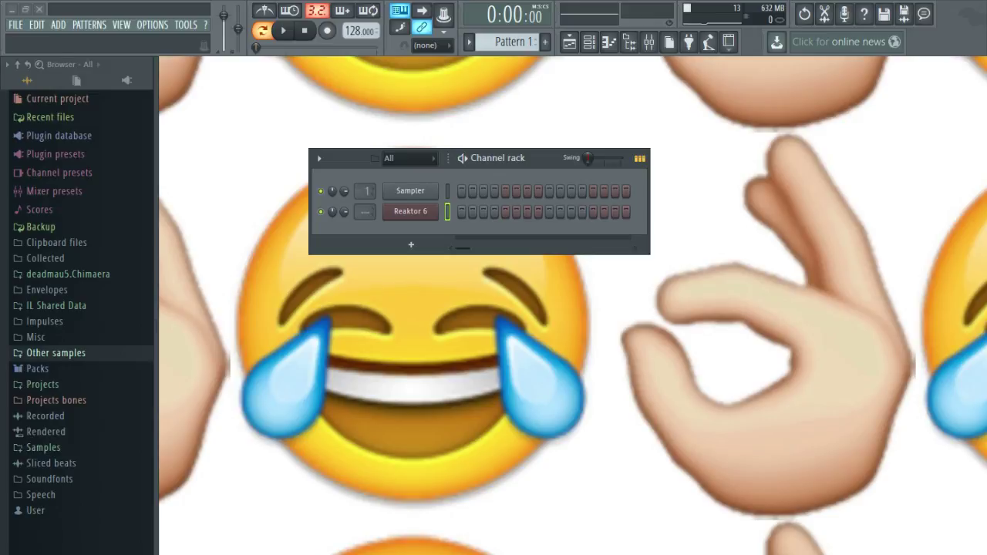
{"action": "left_click", "coordinate": [411, 212]}
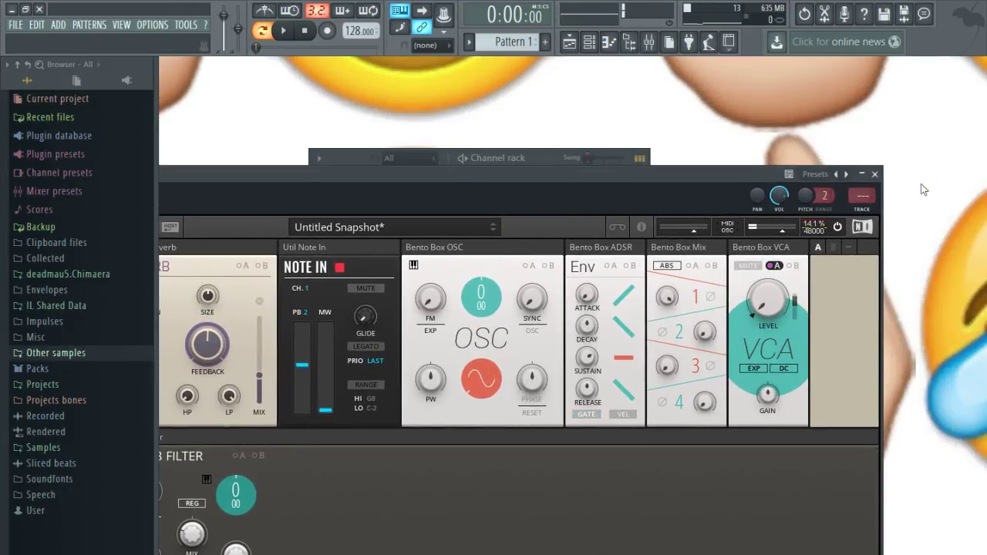
{"action": "left_click", "coordinate": [874, 173]}
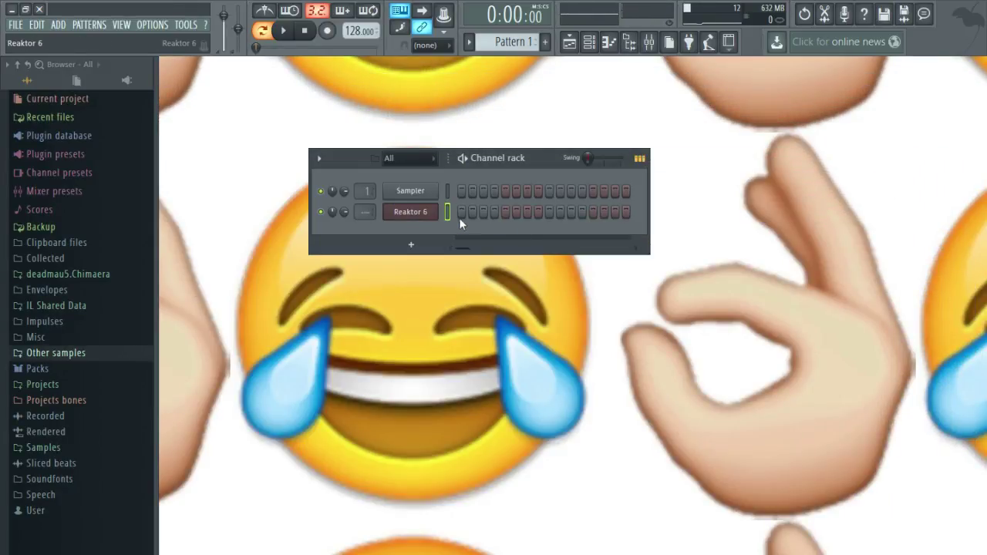
Open the Reaktor 6 channel's piano roll and place a C5 note at the start of the pattern.
{"action": "key", "text": "F7"}
{"action": "left_click", "coordinate": [201, 335]}
{"action": "scroll", "coordinate": [197, 331], "scroll_direction": "down", "scroll_amount": 5}
{"action": "left_click", "coordinate": [195, 330]}
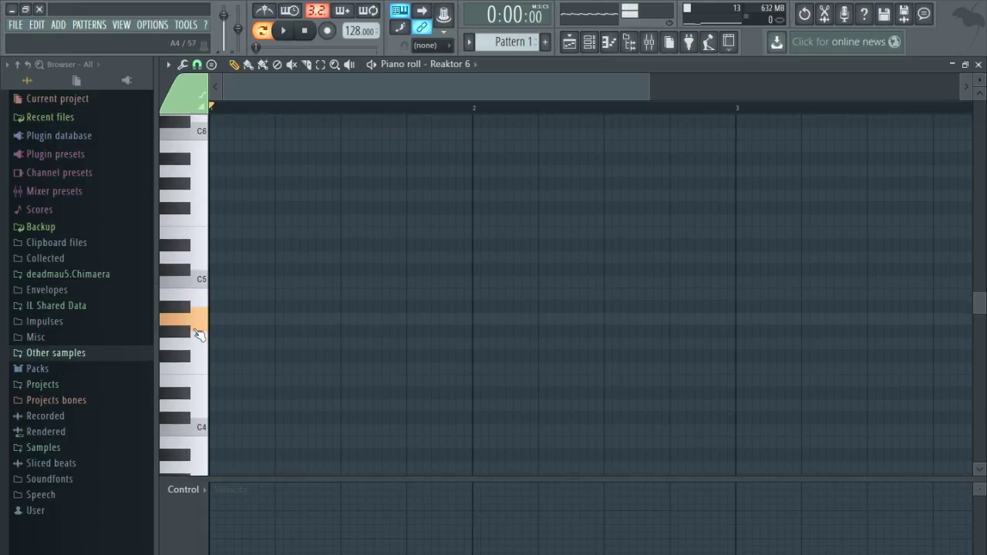
{"action": "scroll", "coordinate": [201, 340], "scroll_direction": "up", "scroll_amount": 2}
{"action": "left_click", "coordinate": [218, 318]}
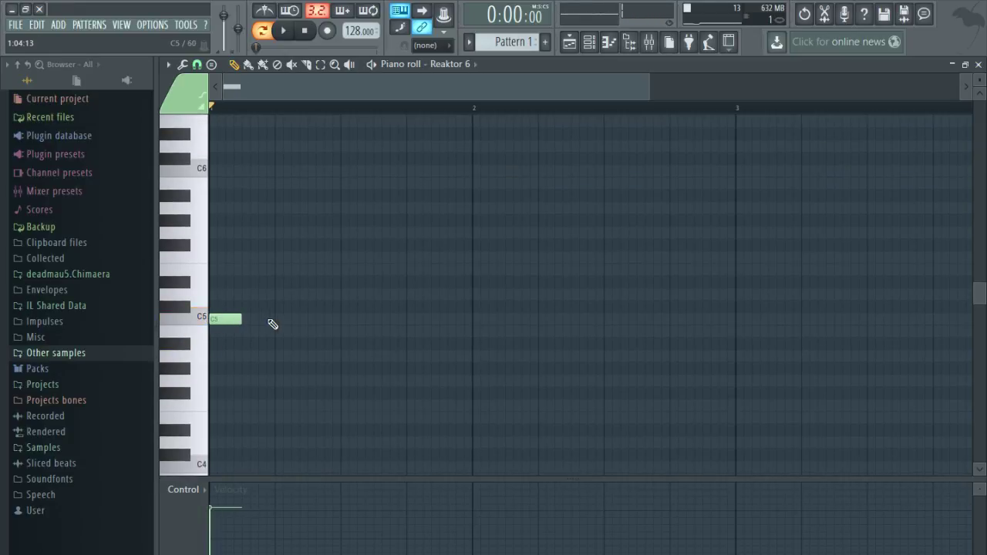
Shorten the C5 note to one step, add a B4 note right after it and play the pattern briefly.
{"action": "scroll", "coordinate": [268, 320], "scroll_direction": "up", "scroll_amount": 3}
{"action": "left_click_drag", "start_coordinate": [269, 318], "coordinate": [689, 308]}
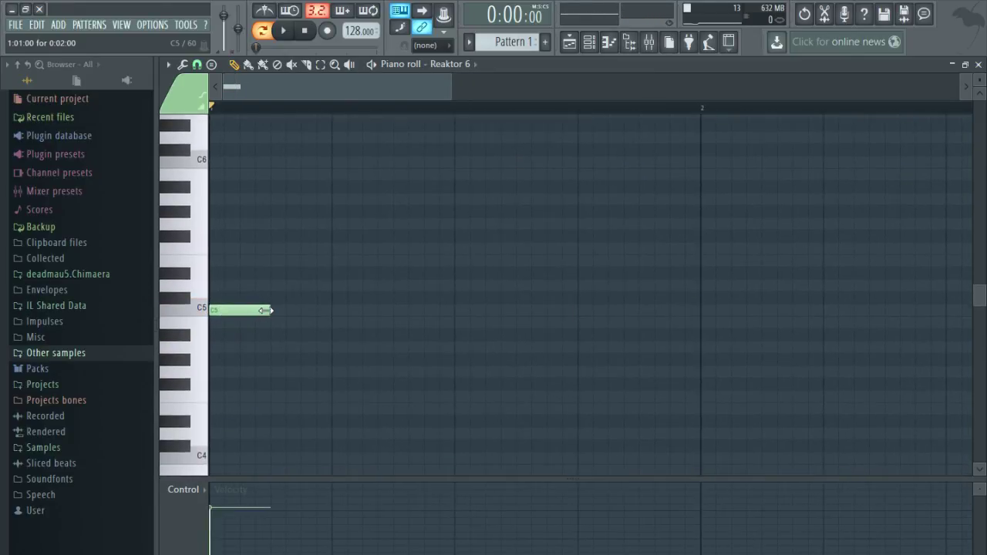
{"action": "left_click_drag", "start_coordinate": [264, 310], "coordinate": [237, 313]}
{"action": "key", "text": "space"}
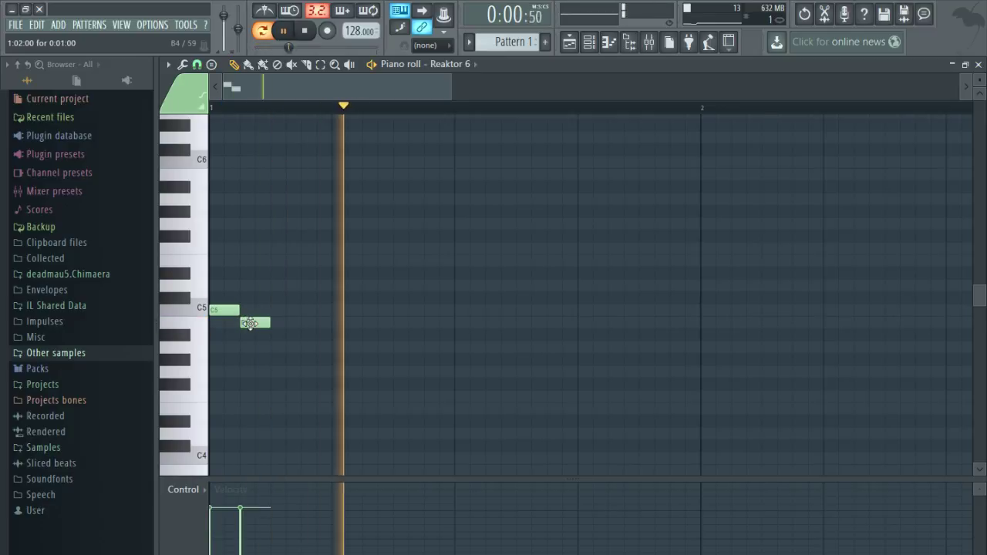
{"action": "key", "text": "space"}
Rework the melody into C4, C#4, C4 and D4 notes on the first four steps and play it briefly.
{"action": "left_click_drag", "start_coordinate": [230, 311], "coordinate": [223, 455]}
{"action": "scroll", "coordinate": [258, 432], "scroll_direction": "down", "scroll_amount": 2}
{"action": "left_click", "coordinate": [245, 372]}
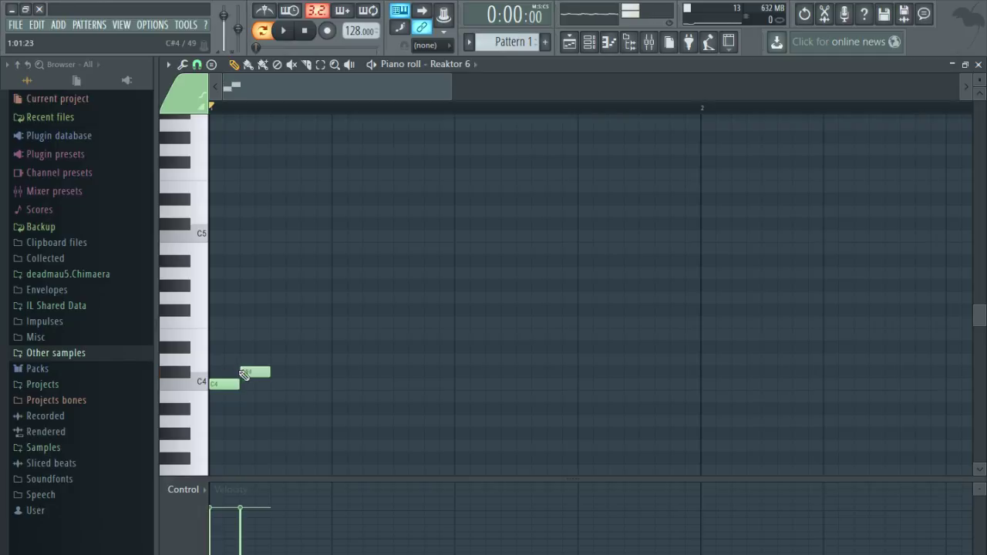
{"action": "left_click", "coordinate": [275, 385]}
{"action": "left_click", "coordinate": [319, 363]}
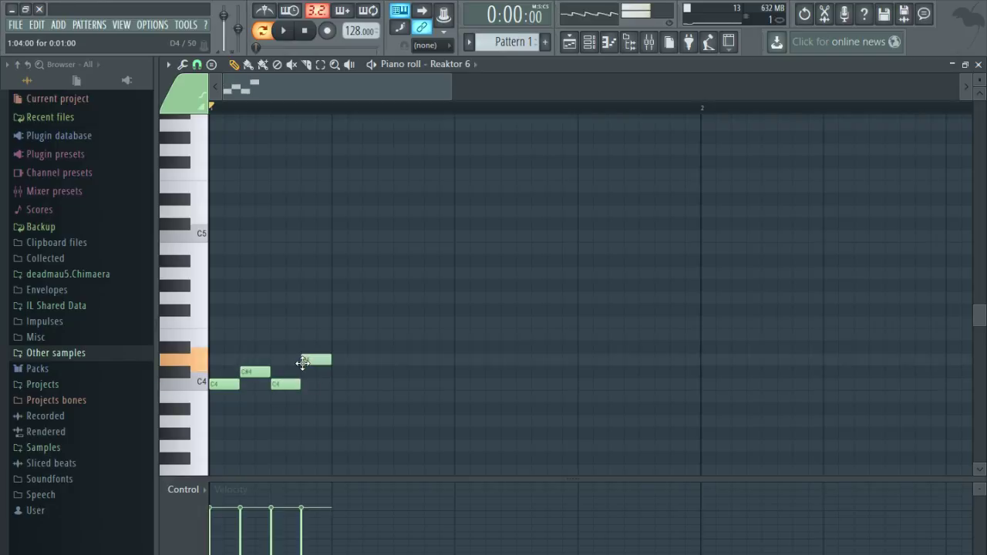
{"action": "key", "text": "space"}
{"action": "key", "text": "space"}
Delete the C4 note on the third step and close the piano roll.
{"action": "right_click", "coordinate": [285, 383]}
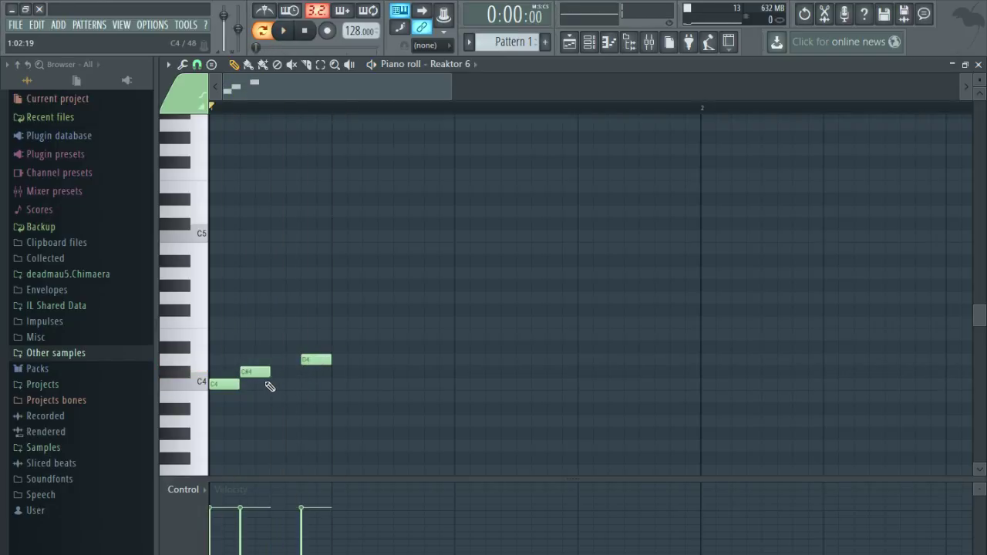
{"action": "left_click", "coordinate": [258, 374]}
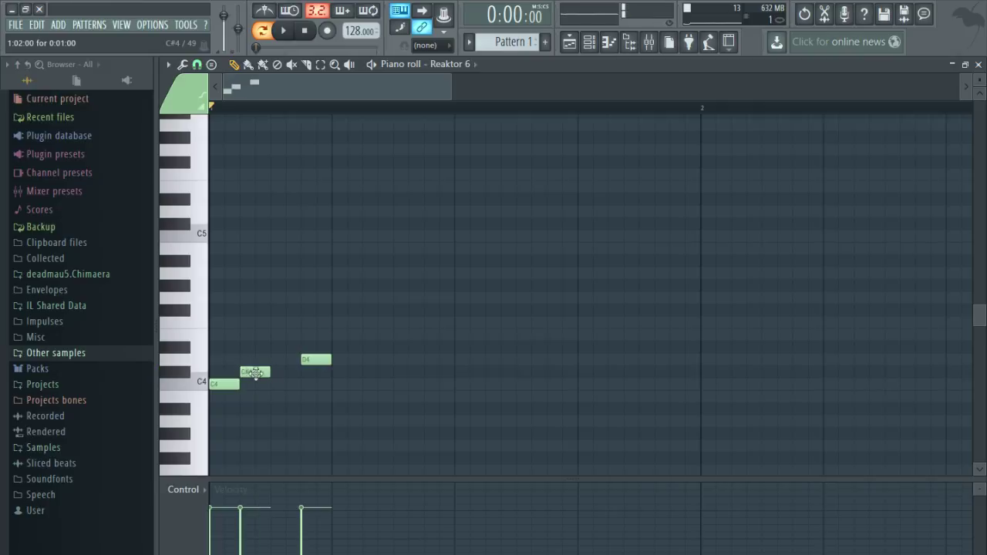
{"action": "scroll", "coordinate": [272, 382], "scroll_direction": "down", "scroll_amount": 6}
{"action": "left_click_drag", "start_coordinate": [188, 298], "coordinate": [201, 311]}
{"action": "scroll", "coordinate": [285, 308], "scroll_direction": "up", "scroll_amount": 2}
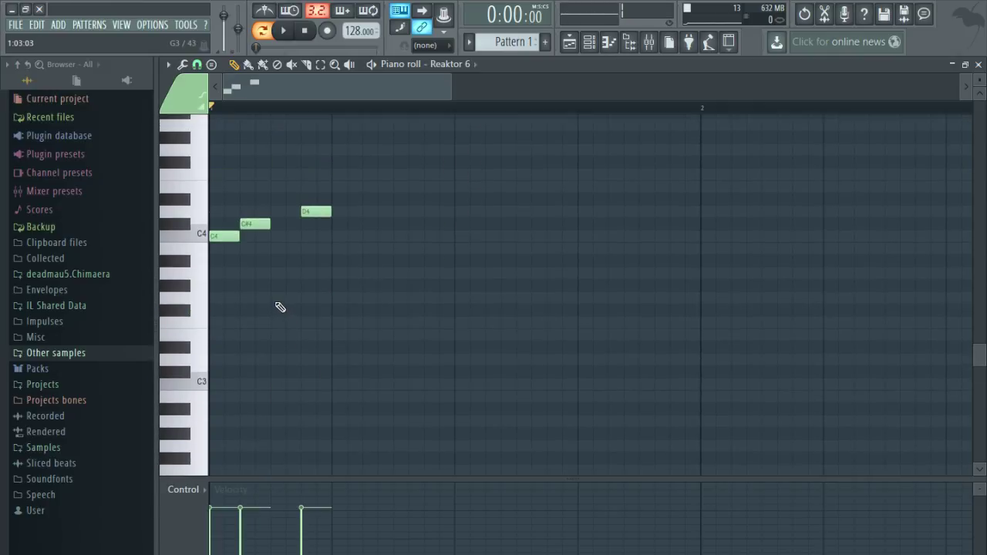
{"action": "left_click", "coordinate": [980, 64]}
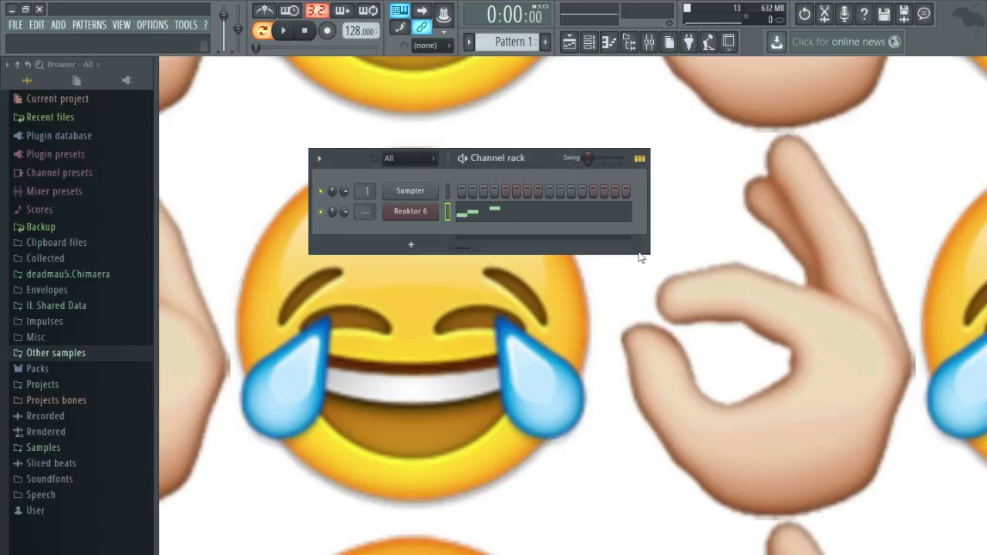
Reopen the Reaktor 6 piano roll, delete all remaining notes and close it.
{"action": "left_click", "coordinate": [421, 225]}
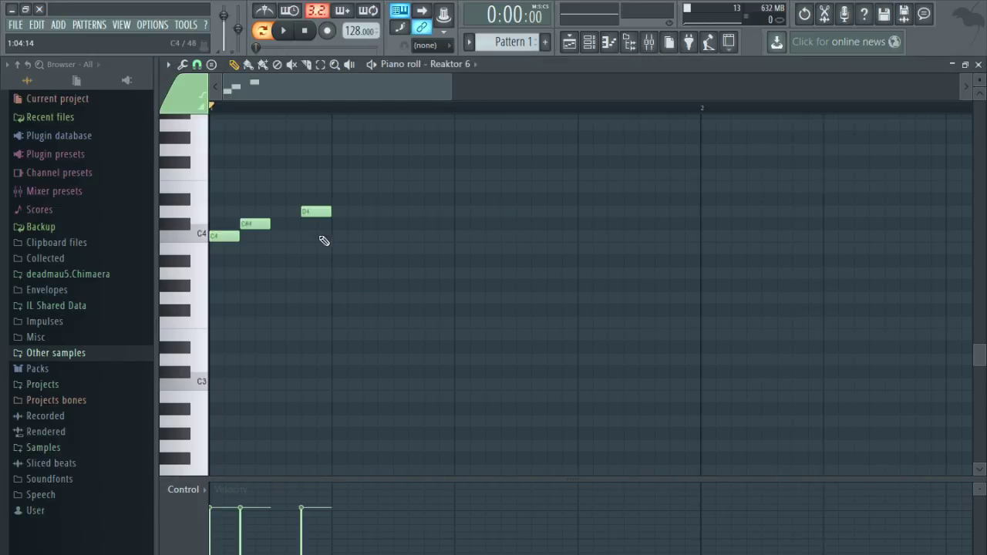
{"action": "scroll", "coordinate": [319, 226], "scroll_direction": "up", "scroll_amount": 2}
{"action": "right_click", "coordinate": [317, 287]}
{"action": "right_click", "coordinate": [257, 299]}
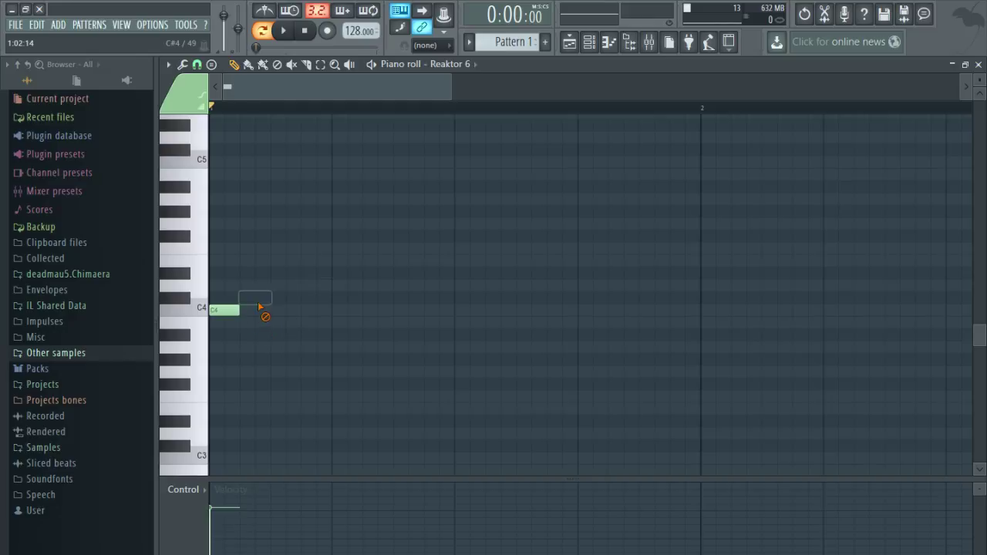
{"action": "key", "text": "v"}
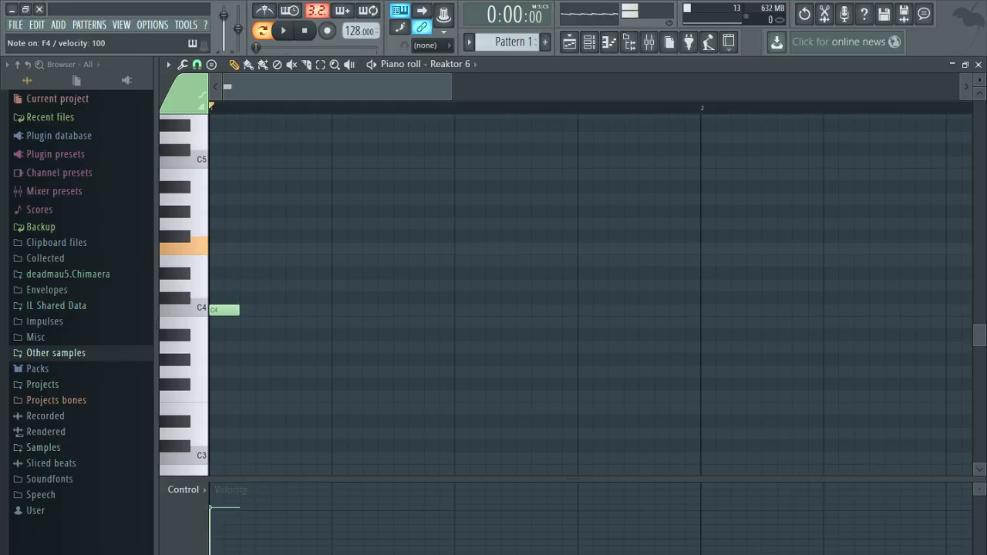
{"action": "key", "text": "x"}
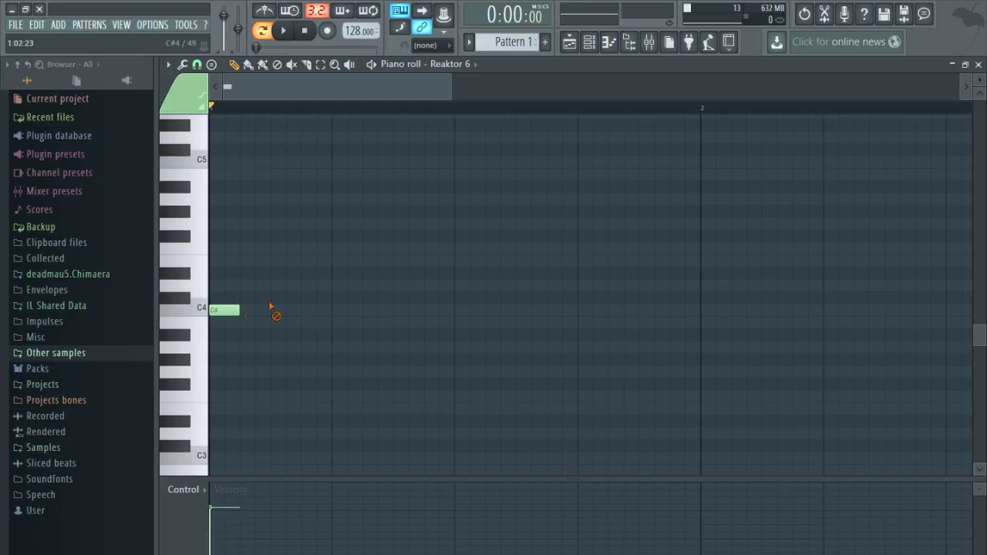
{"action": "right_click", "coordinate": [231, 310]}
{"action": "left_click", "coordinate": [979, 64]}
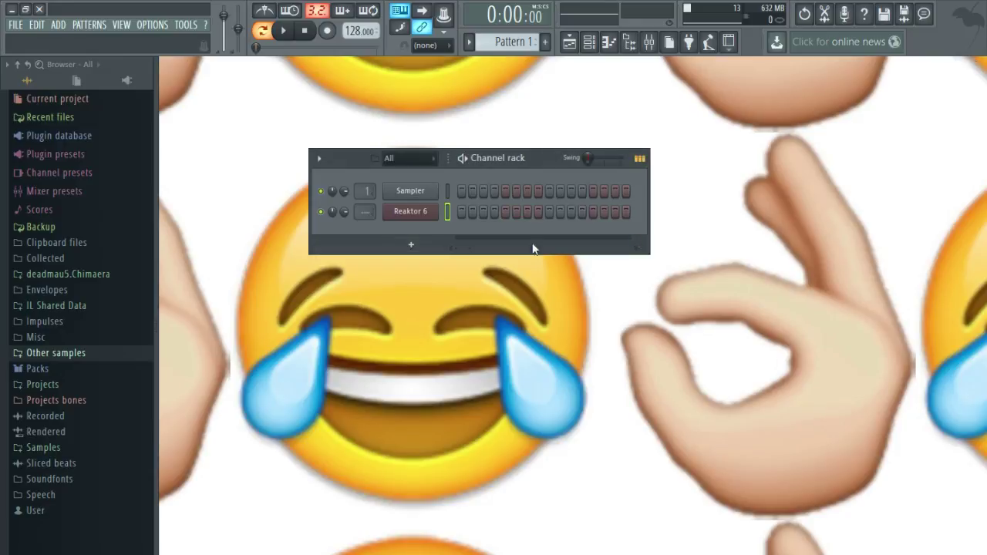
Reopen the Reaktor 6 window, reposition it to show the reverb through VCA blocks and close it again.
{"action": "left_click", "coordinate": [417, 214]}
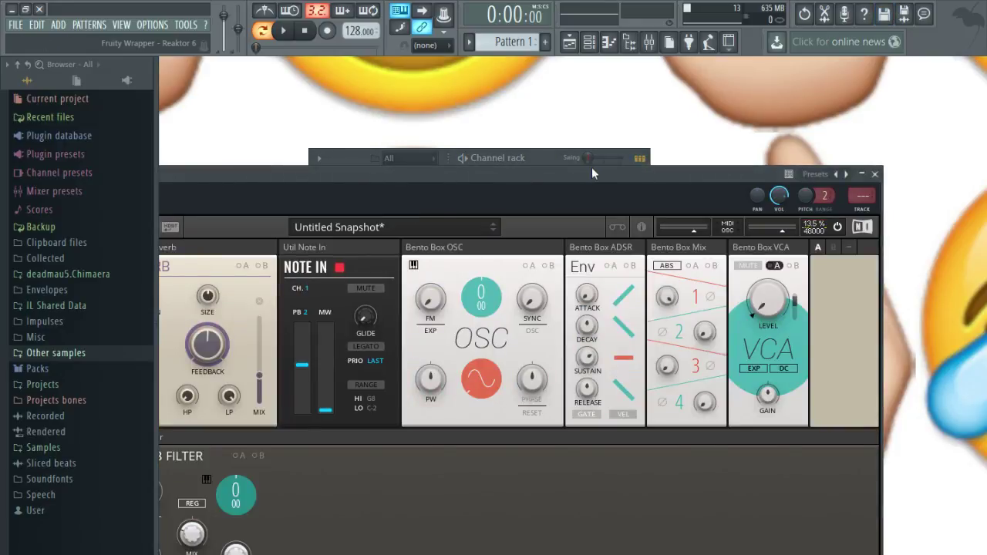
{"action": "left_click_drag", "start_coordinate": [592, 167], "coordinate": [511, 123]}
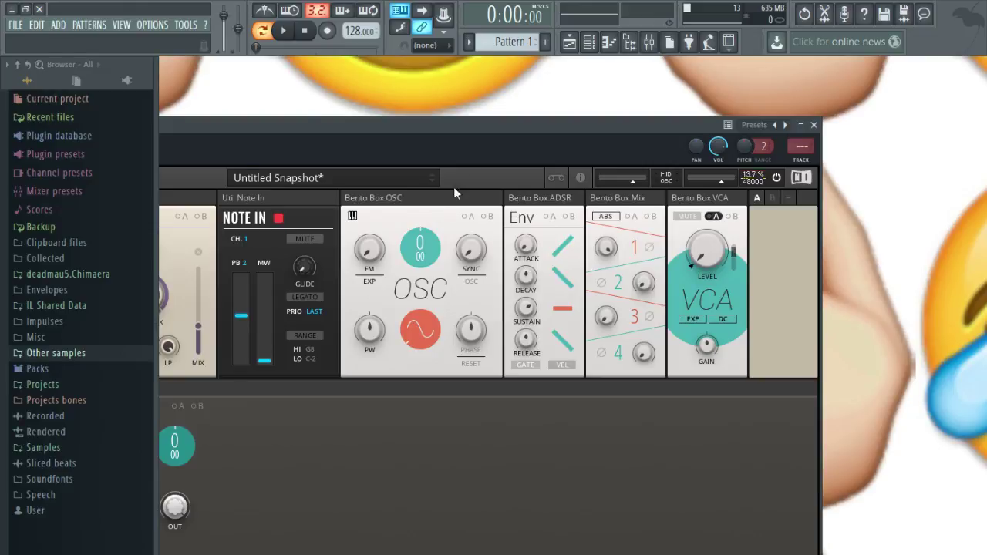
{"action": "left_click_drag", "start_coordinate": [466, 143], "coordinate": [594, 124]}
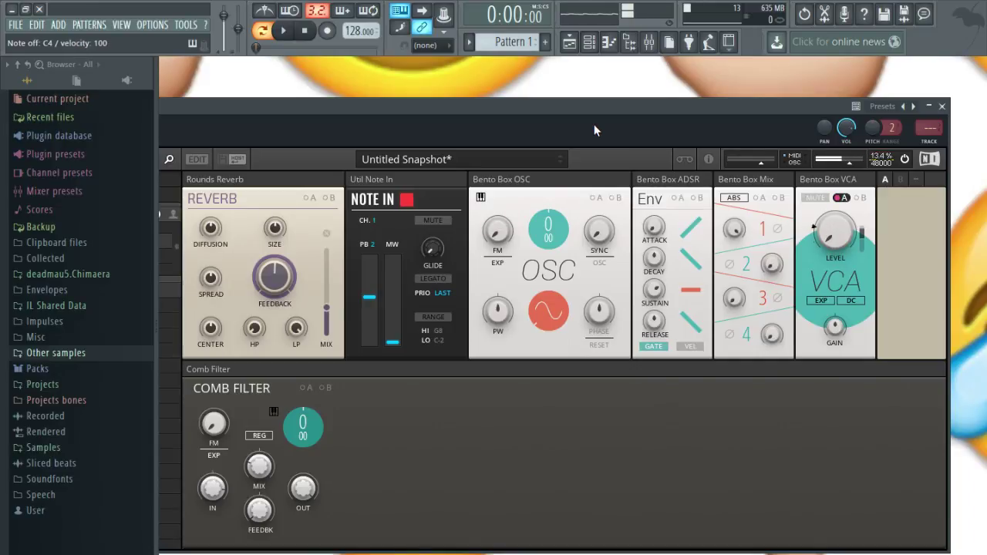
{"action": "left_click", "coordinate": [942, 105]}
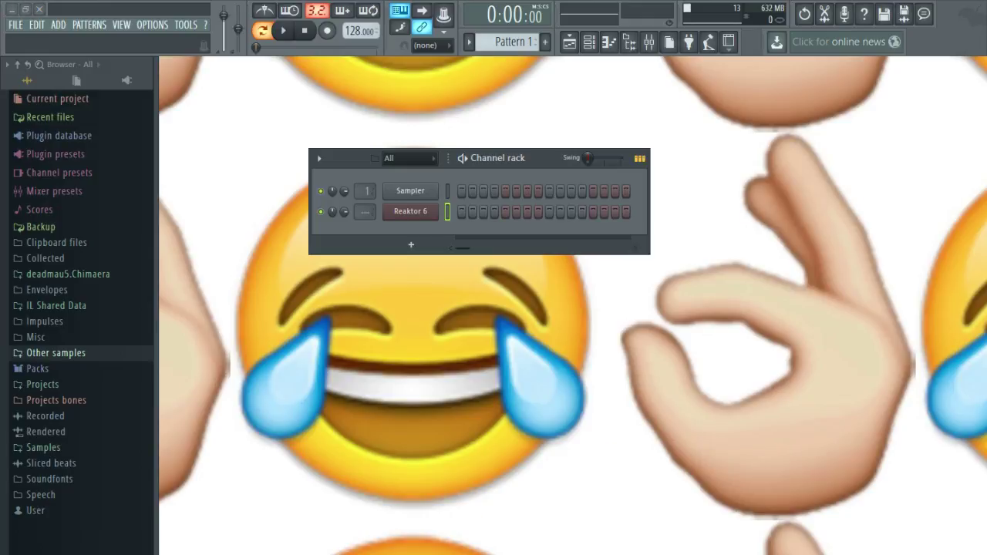
Reopen the Reaktor 6 window with its browser in view and enlarge the folder list to show more library folders.
{"action": "left_click", "coordinate": [417, 213]}
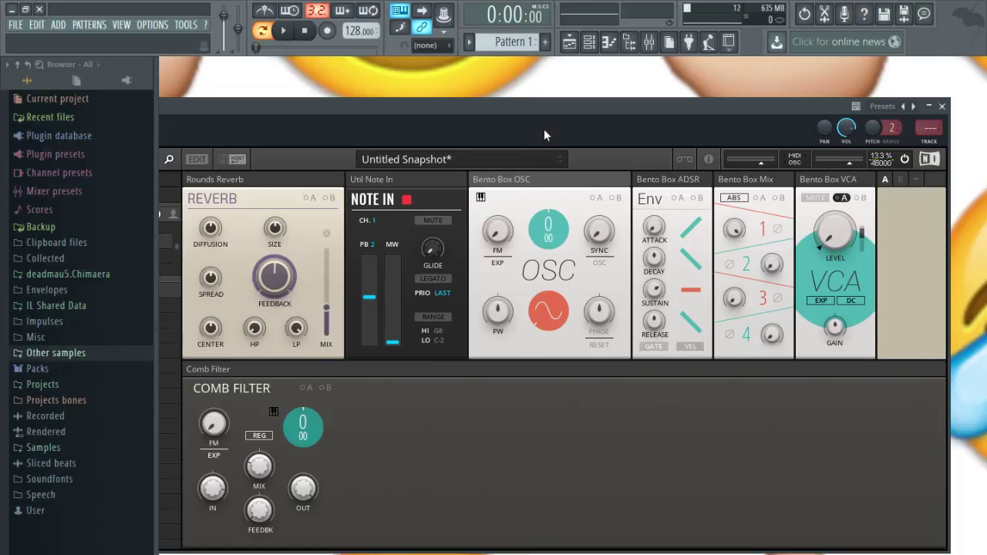
{"action": "left_click_drag", "start_coordinate": [544, 135], "coordinate": [725, 125]}
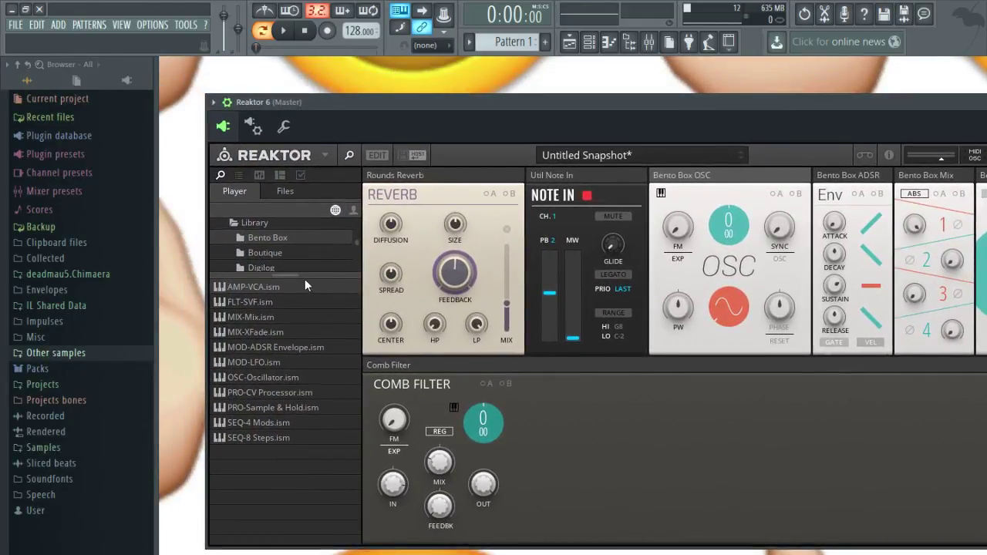
{"action": "left_click_drag", "start_coordinate": [305, 281], "coordinate": [300, 413]}
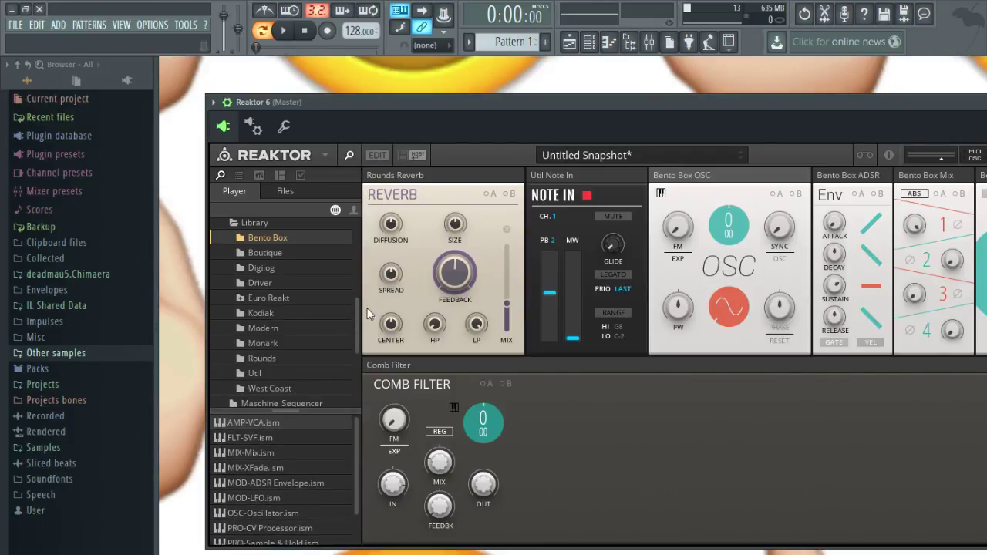
Look through the library folders above Bento Box, reposition the Reaktor 6 window to reveal its far edge and close it.
{"action": "scroll", "coordinate": [363, 325], "scroll_direction": "up", "scroll_amount": 3}
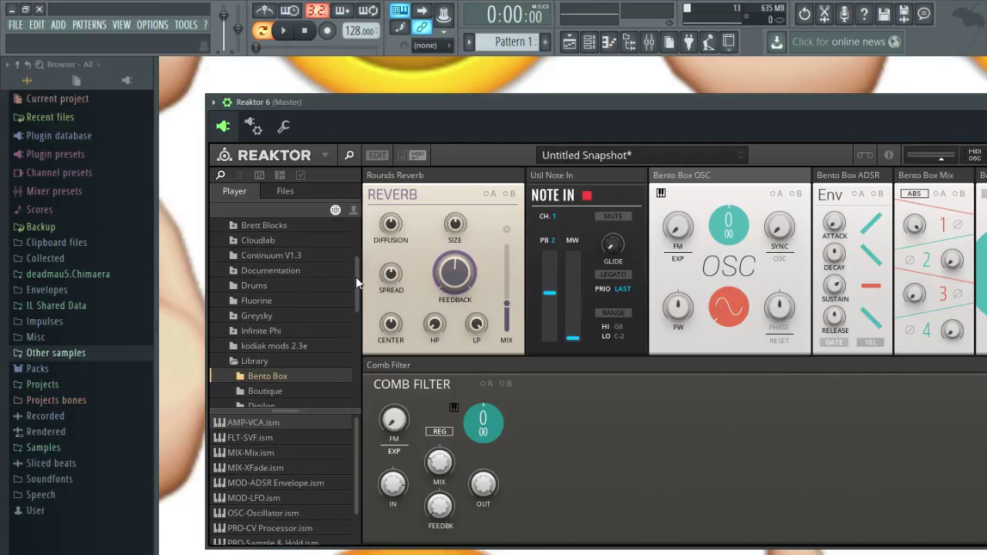
{"action": "left_click_drag", "start_coordinate": [354, 277], "coordinate": [355, 271]}
{"action": "left_click_drag", "start_coordinate": [655, 100], "coordinate": [539, 105]}
{"action": "left_click_drag", "start_coordinate": [841, 111], "coordinate": [747, 130]}
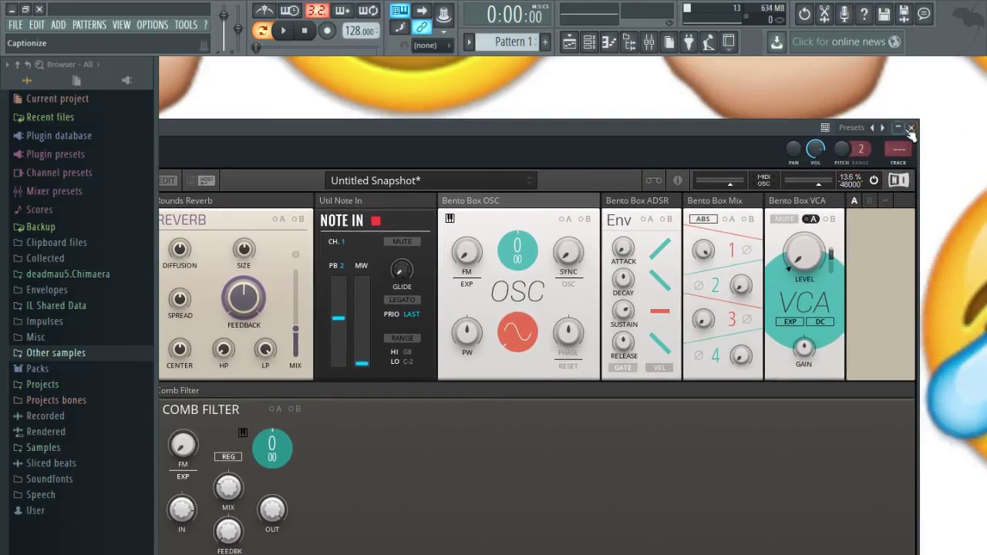
{"action": "left_click", "coordinate": [912, 128]}
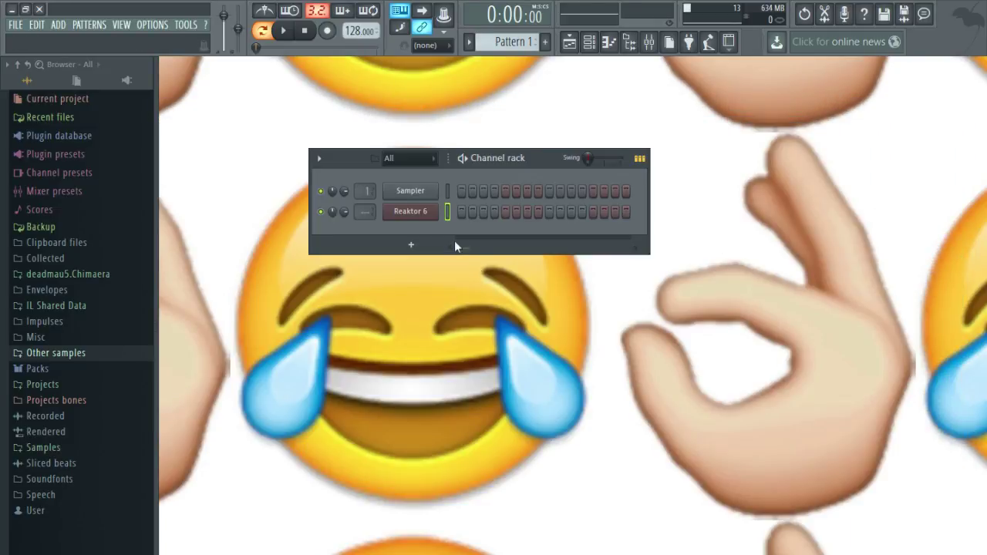
Open the Reaktor 6 piano roll around the fourth octave and audition notes for a melody.
{"action": "key", "text": "F7"}
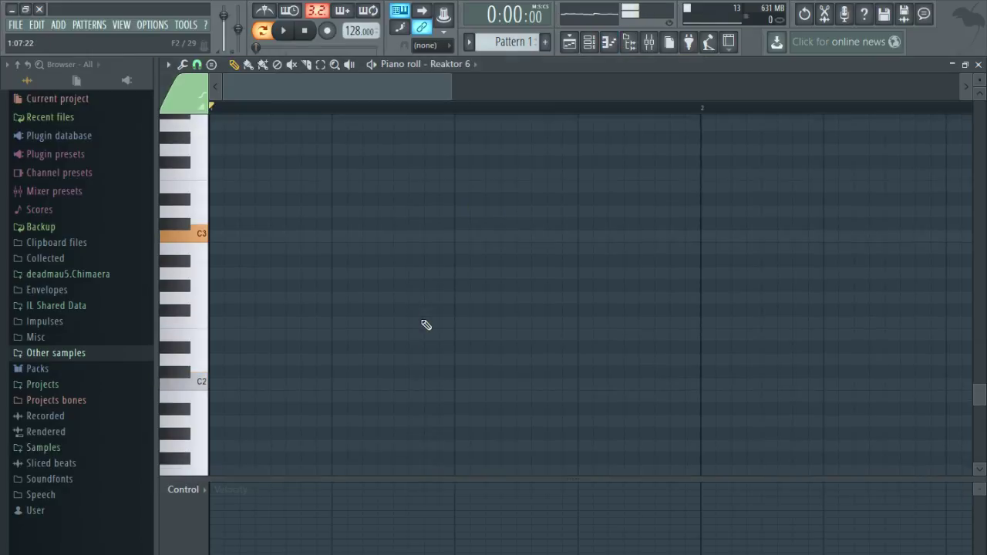
{"action": "scroll", "coordinate": [199, 389], "scroll_direction": "up", "scroll_amount": 10}
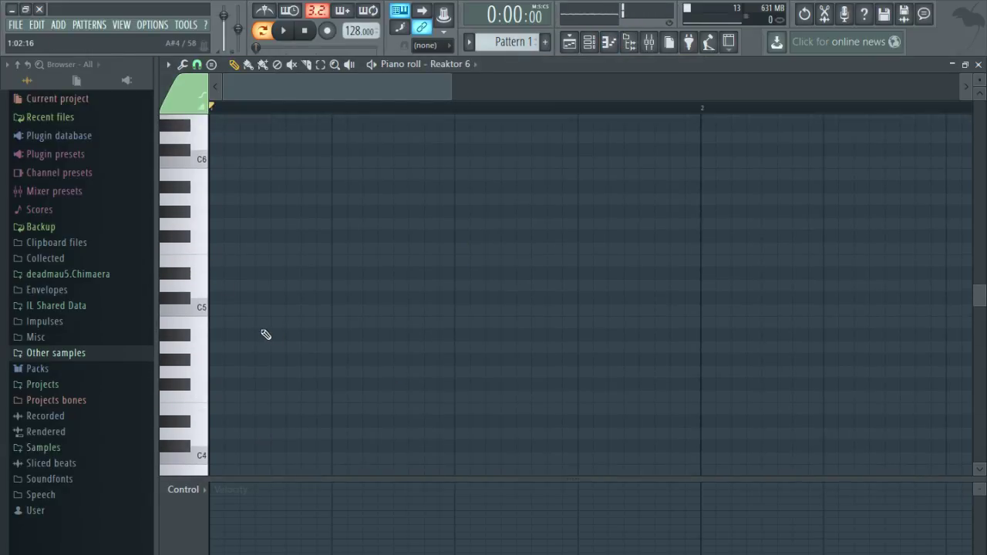
{"action": "key", "text": "b"}
{"action": "scroll", "coordinate": [280, 368], "scroll_direction": "down", "scroll_amount": 2}
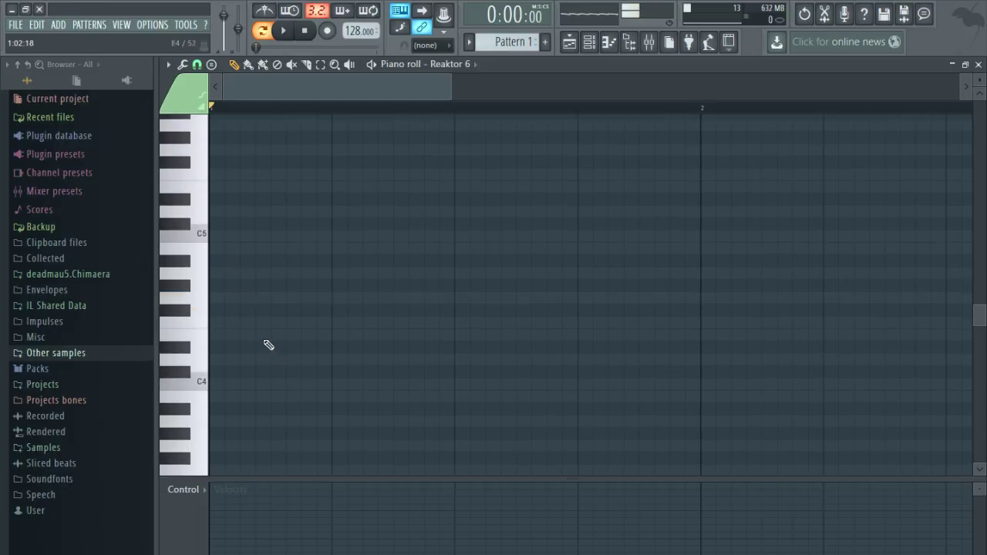
{"action": "key", "text": "b"}
{"action": "key", "text": "n"}
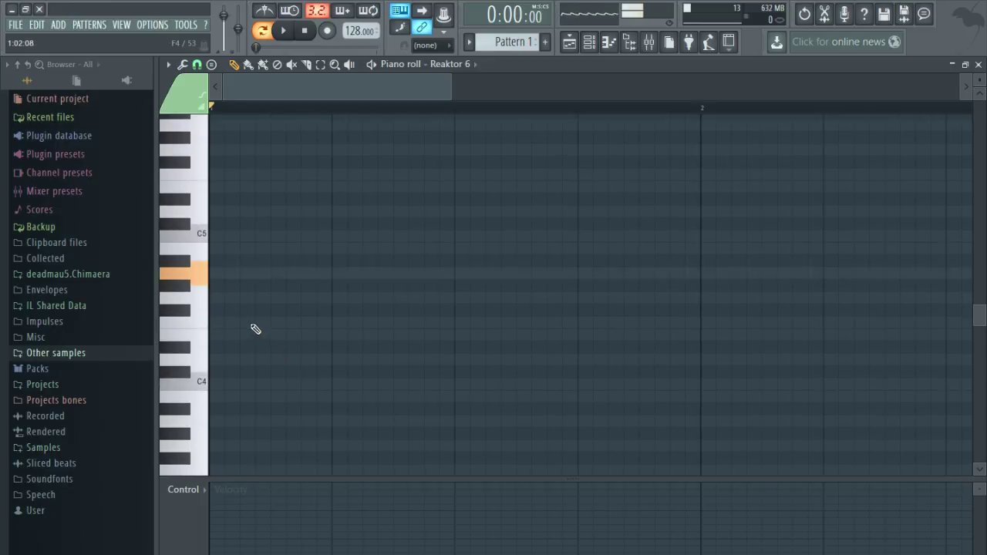
Draw two adjacent one-step G4 notes from the start of bar 1, duplicate them to make four and play the pattern.
{"action": "left_click", "coordinate": [213, 298]}
{"action": "left_click", "coordinate": [211, 299]}
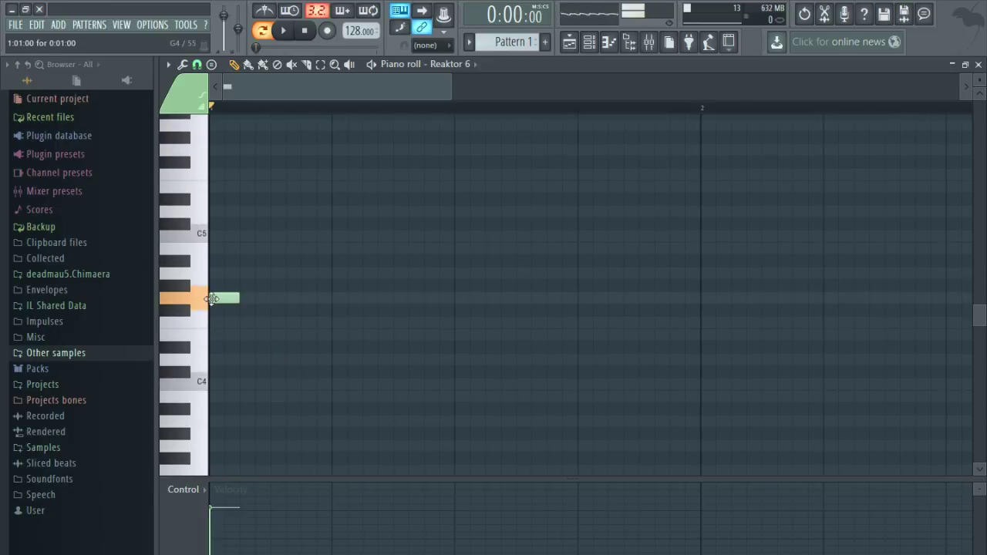
{"action": "left_click", "coordinate": [253, 299]}
{"action": "key", "text": "ctrl+b"}
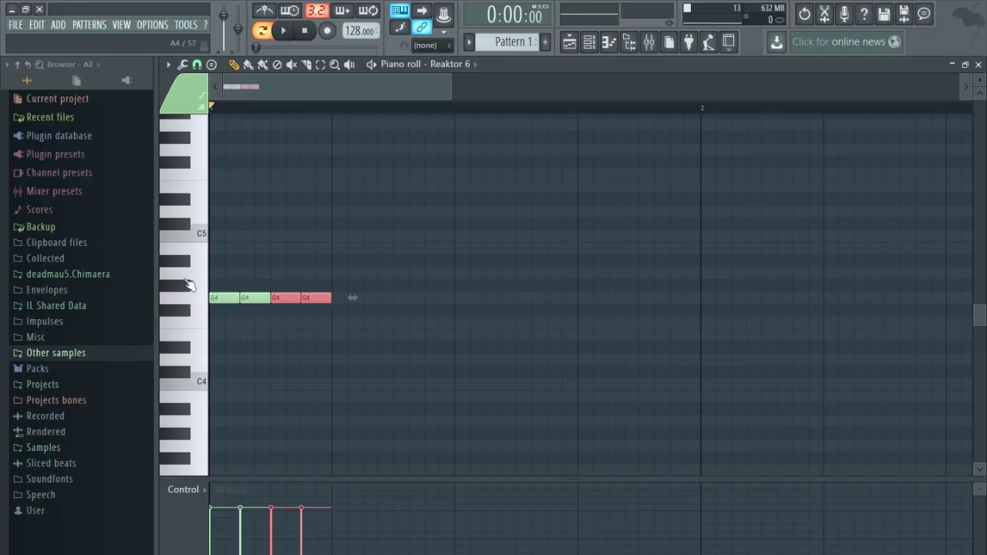
{"action": "key", "text": "space"}
{"action": "key", "text": "space"}
{"action": "key", "text": "ctrl+d"}
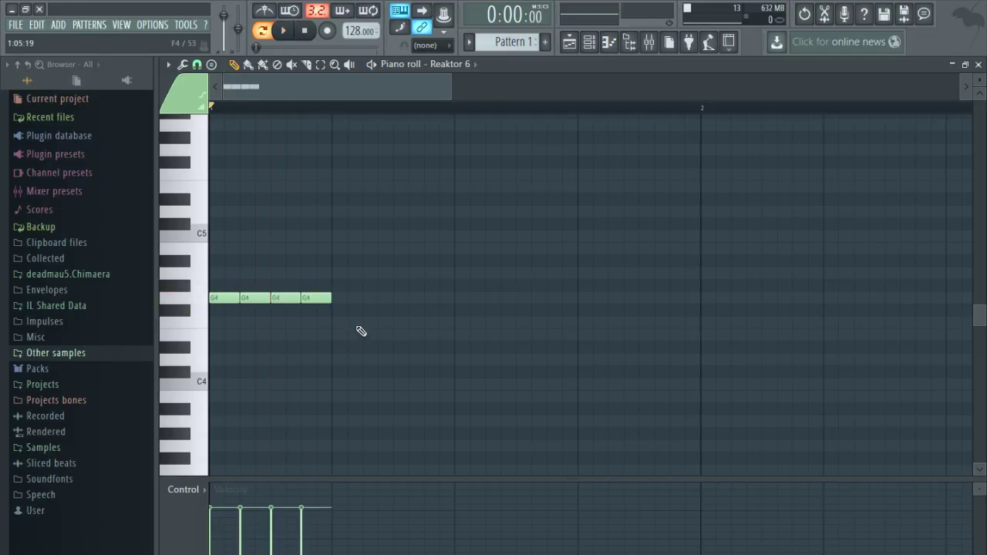
Delete the second, third and fourth G4 notes and lengthen the first one to two steps.
{"action": "left_click_drag", "start_coordinate": [346, 281], "coordinate": [284, 322]}
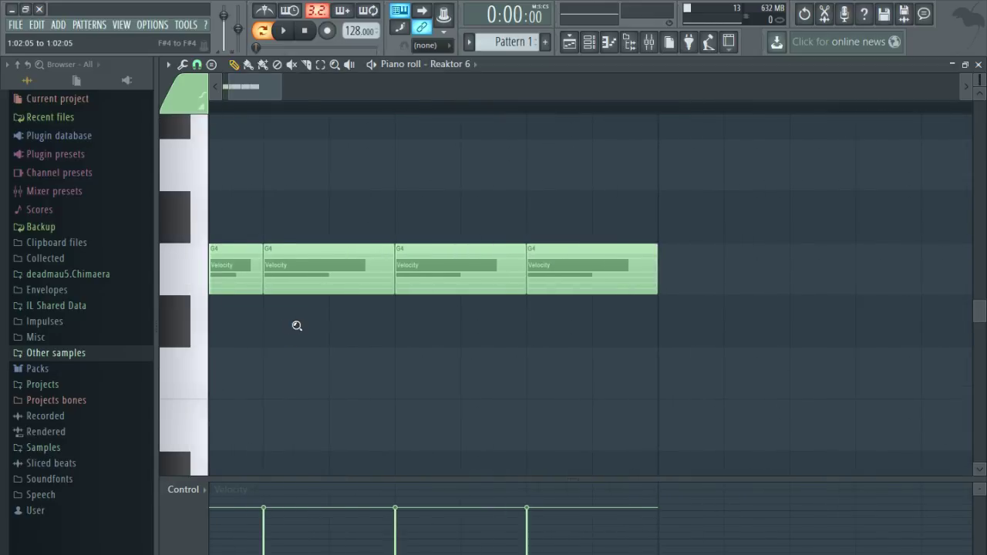
{"action": "right_click", "coordinate": [295, 325], "text": "ctrl"}
{"action": "right_click", "coordinate": [343, 296]}
{"action": "right_click", "coordinate": [266, 295]}
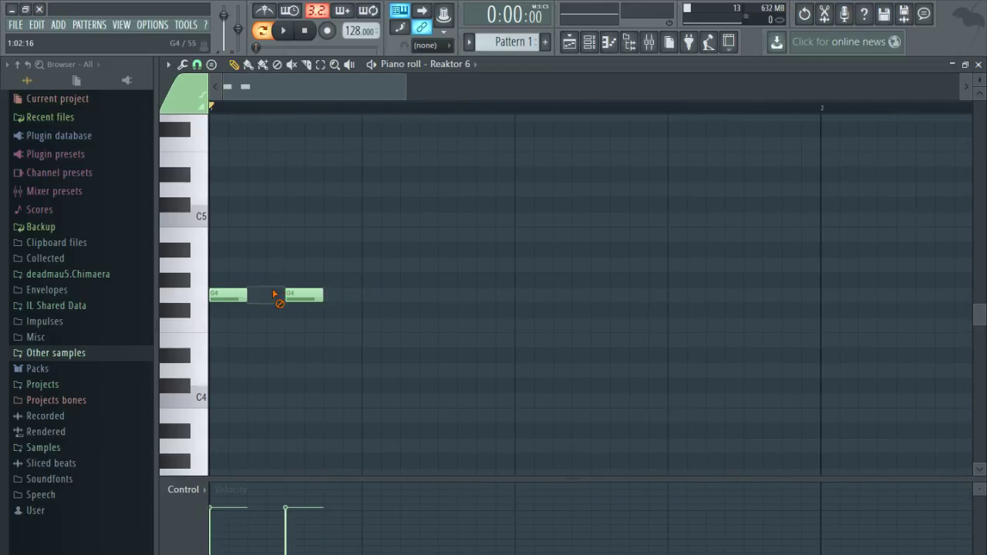
{"action": "right_click", "coordinate": [305, 296]}
{"action": "left_click_drag", "start_coordinate": [246, 300], "coordinate": [280, 305]}
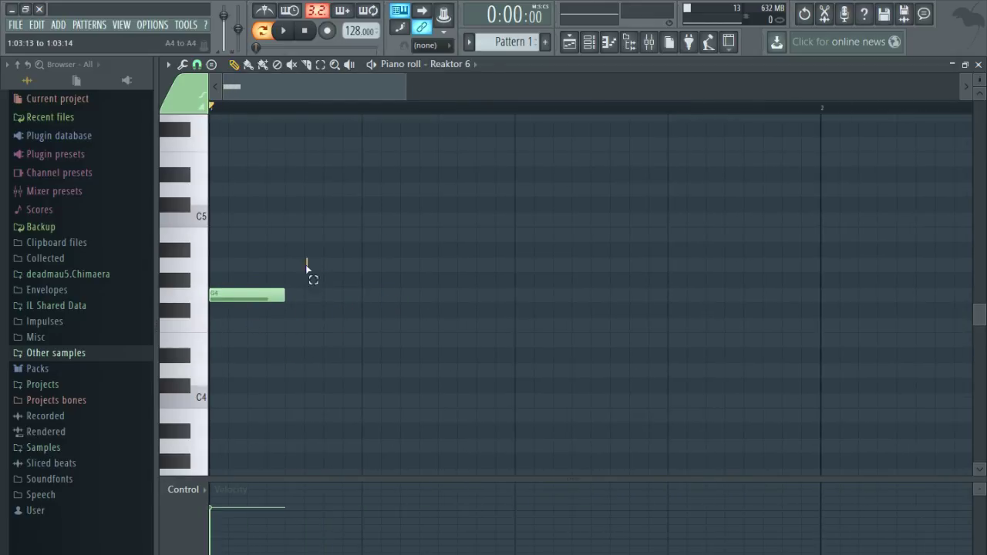
Duplicate the two-step G4 note directly after itself and play the pattern.
{"action": "left_click_drag", "start_coordinate": [307, 266], "coordinate": [202, 349]}
{"action": "key", "text": "ctrl+b"}
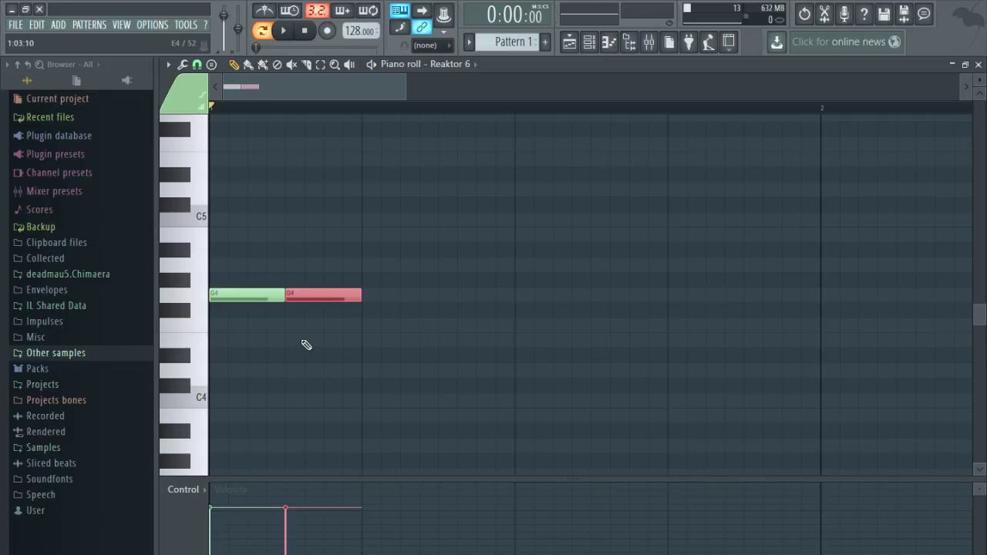
{"action": "key", "text": "space"}
{"action": "key", "text": "space"}
Try out an F4 and a G4 note after the two G4 notes, play the pattern and delete both additions.
{"action": "key", "text": "v"}
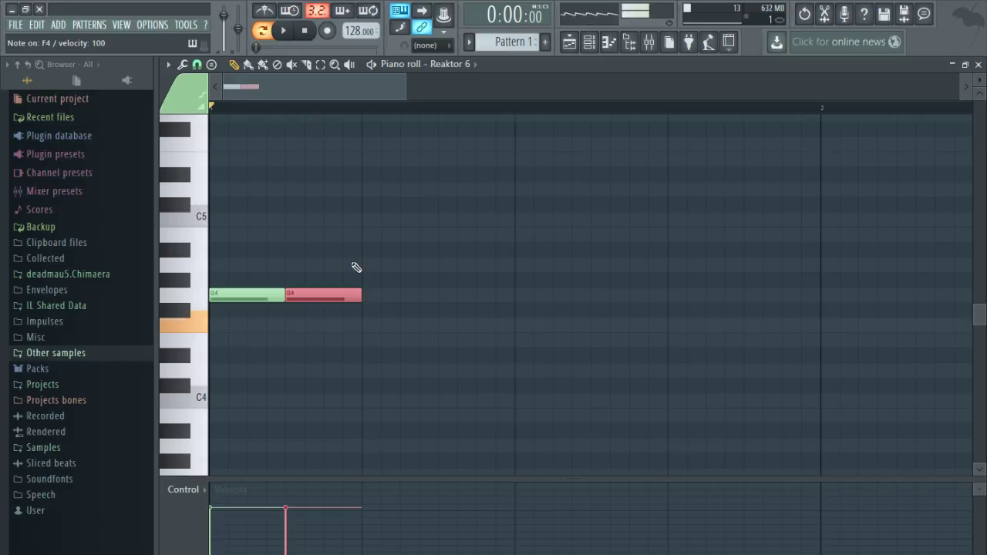
{"action": "left_click", "coordinate": [370, 327]}
{"action": "left_click", "coordinate": [469, 295]}
{"action": "key", "text": "space"}
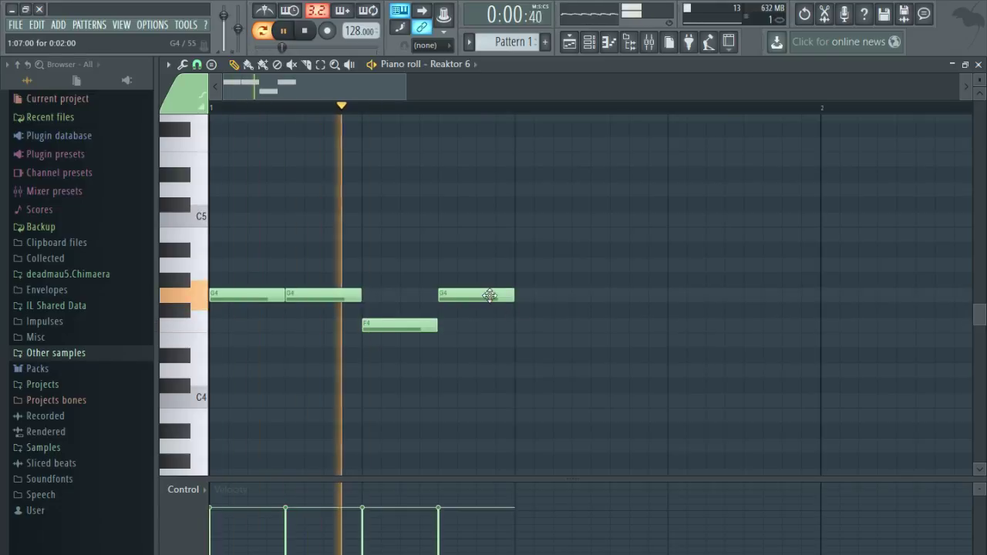
{"action": "key", "text": "space"}
{"action": "right_click", "coordinate": [421, 325]}
{"action": "right_click", "coordinate": [504, 293]}
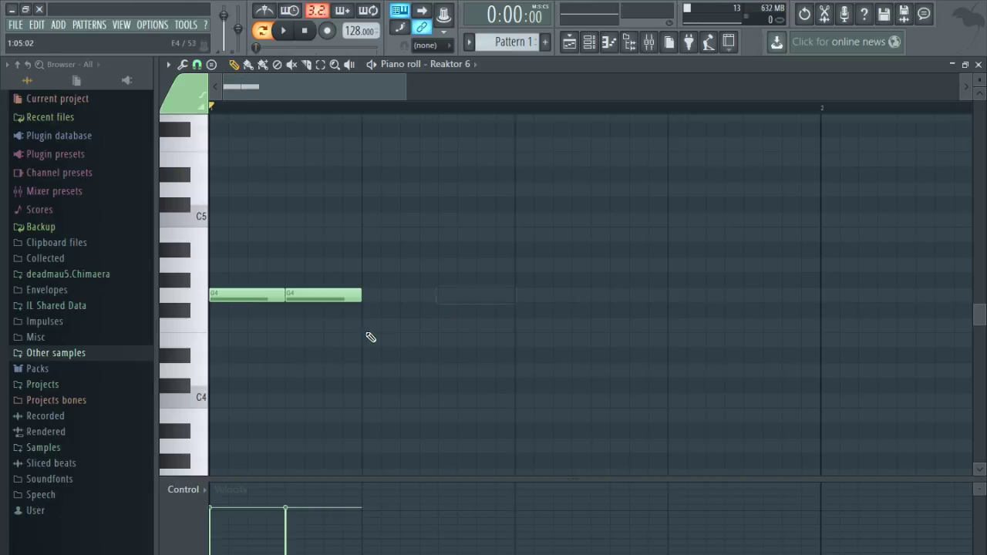
Append two-step G4, F4 and G4 notes after the two existing G4 notes.
{"action": "left_click", "coordinate": [366, 297]}
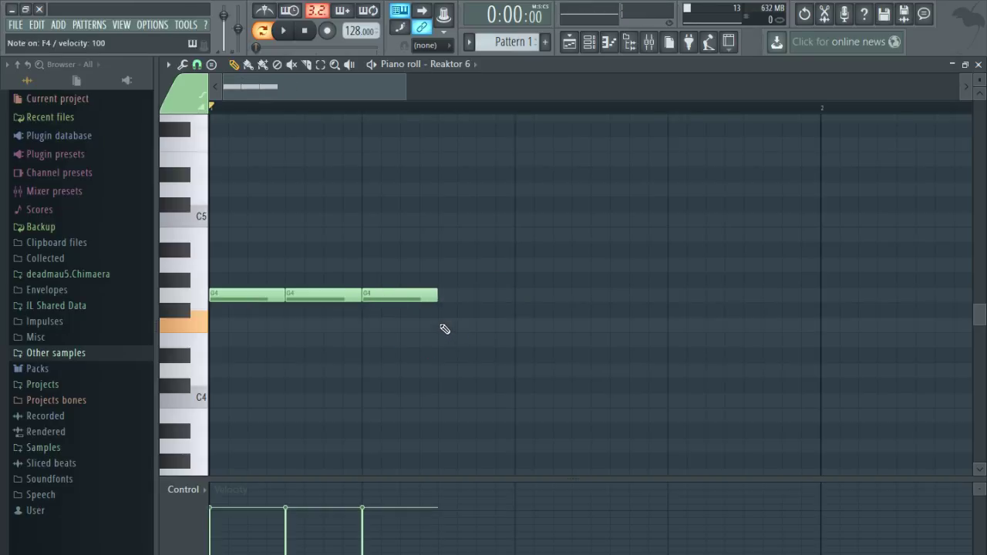
{"action": "left_click", "coordinate": [444, 325]}
{"action": "left_click", "coordinate": [519, 296]}
{"action": "scroll", "coordinate": [529, 312], "scroll_direction": "down", "scroll_amount": 2}
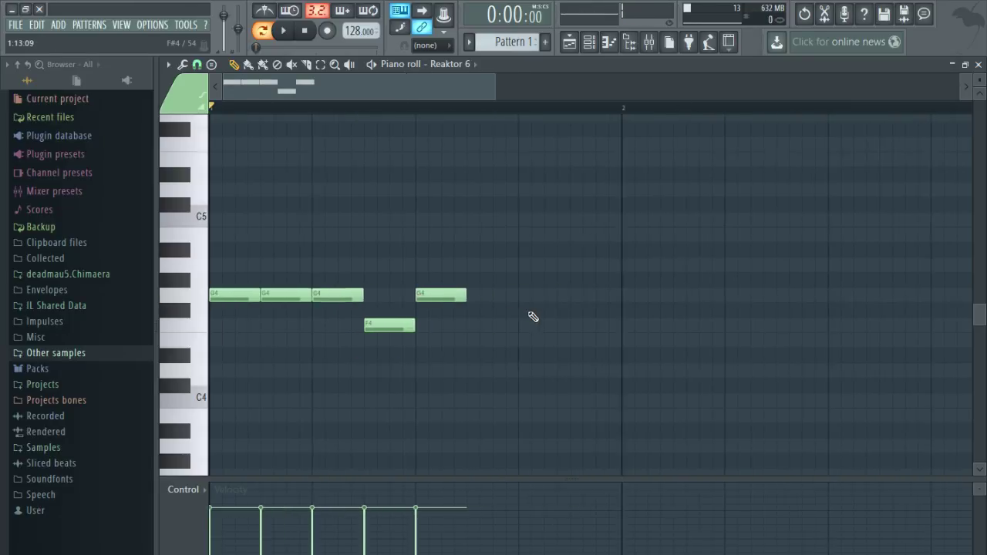
Complete bar 1 with two more G4 notes and a final F4 note, and play the pattern.
{"action": "left_click", "coordinate": [472, 296]}
{"action": "left_click", "coordinate": [521, 298]}
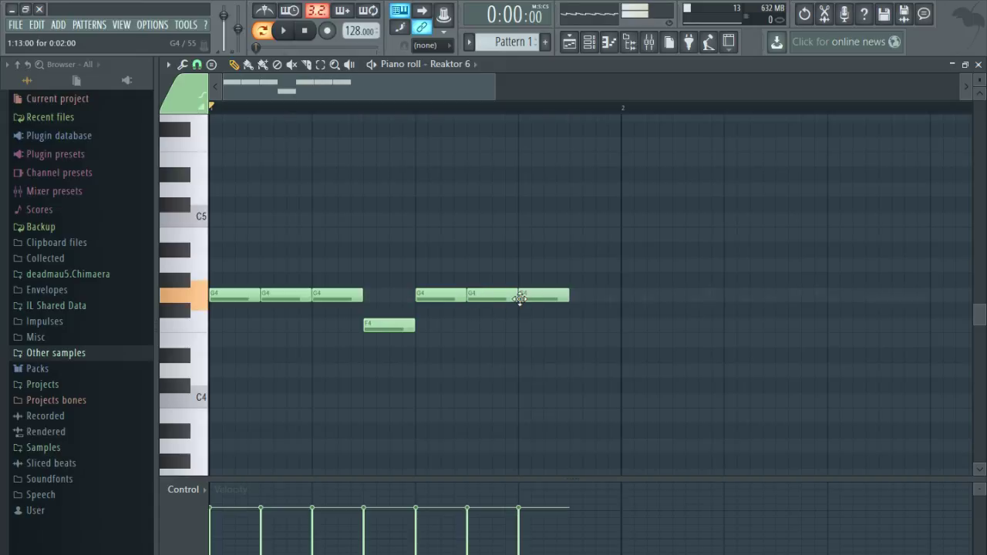
{"action": "left_click", "coordinate": [563, 325]}
{"action": "left_click_drag", "start_coordinate": [561, 326], "coordinate": [570, 326]}
{"action": "key", "text": "space"}
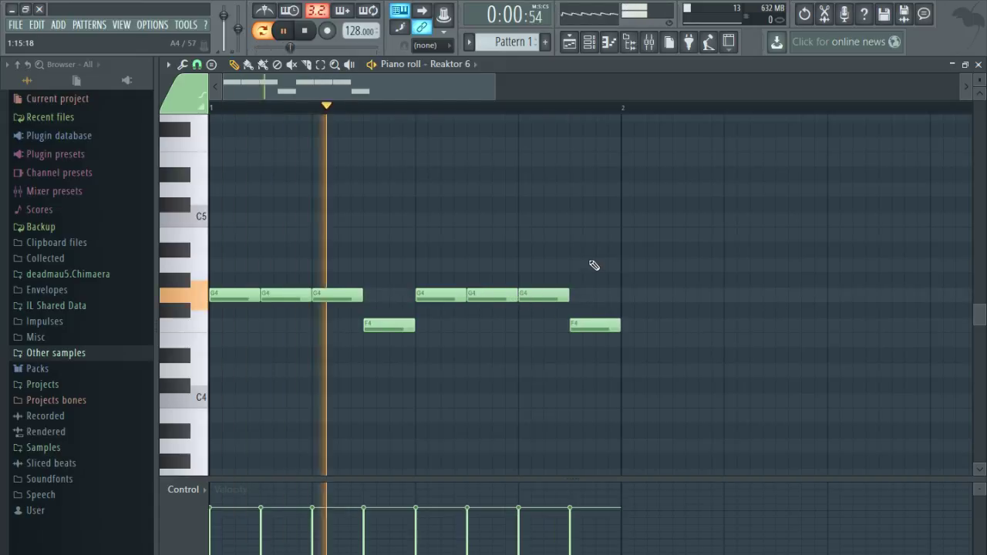
{"action": "key", "text": "space"}
{"action": "scroll", "coordinate": [594, 286], "scroll_direction": "down", "scroll_amount": 2}
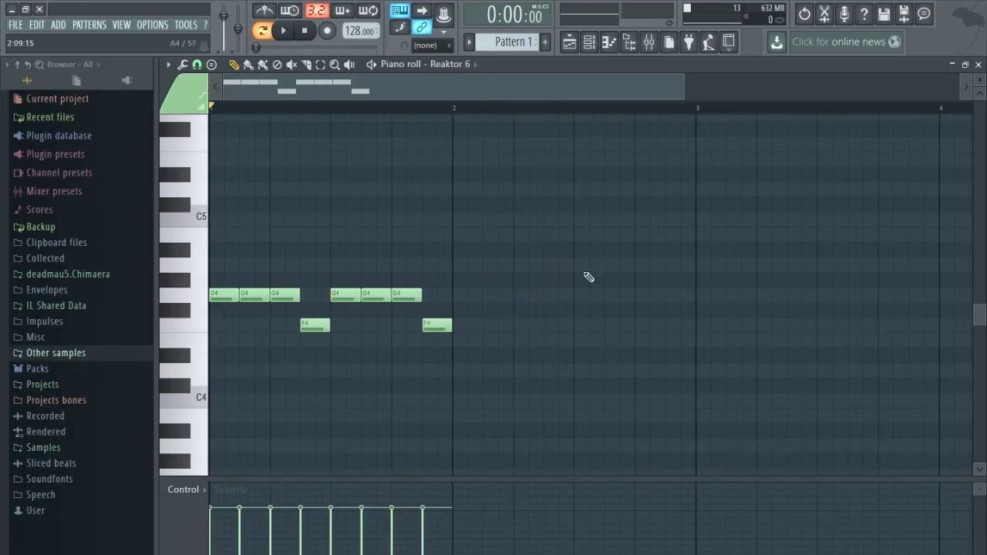
Raise the last note of bar 1 to A4 and on to B4 while playing the pattern, and close the piano roll.
{"action": "left_click", "coordinate": [979, 66]}
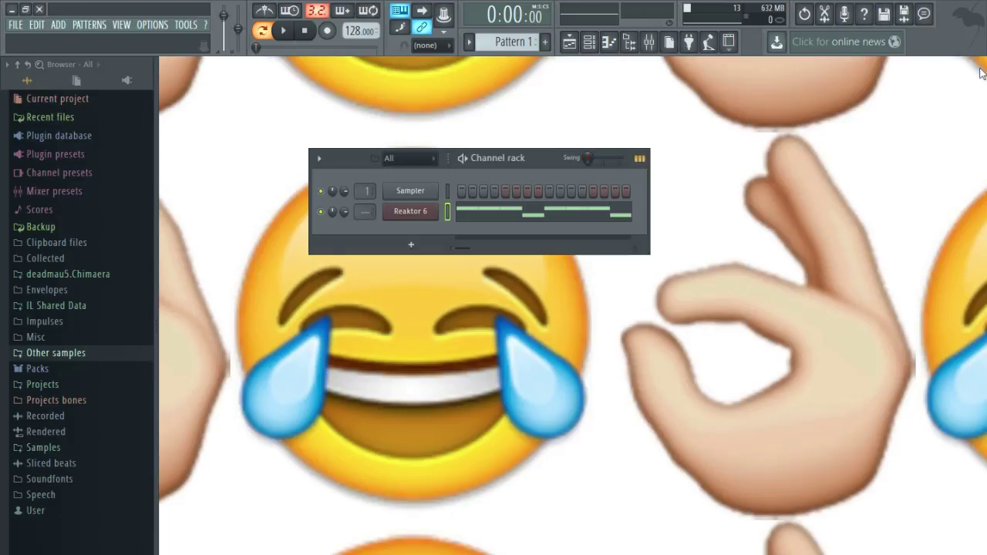
{"action": "left_click", "coordinate": [553, 211]}
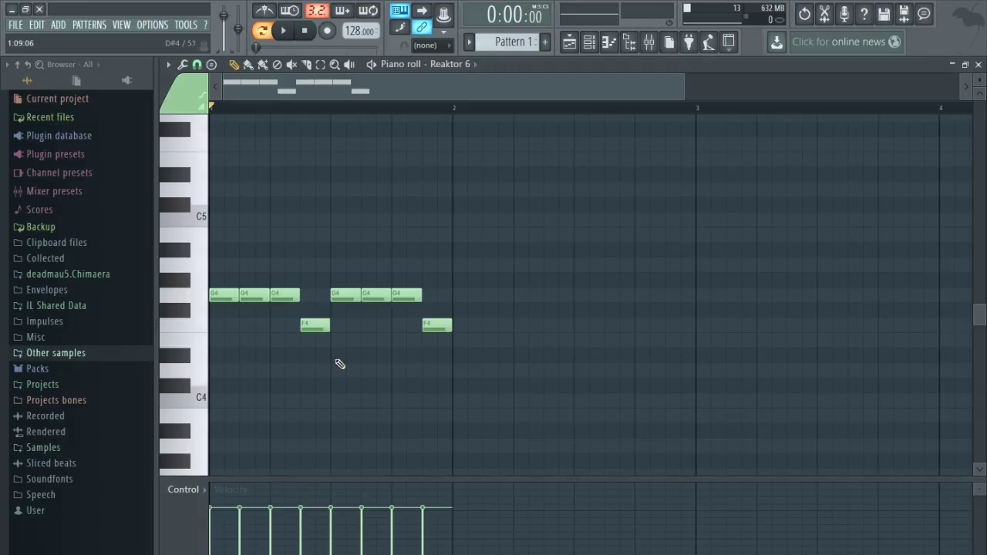
{"action": "scroll", "coordinate": [340, 369], "scroll_direction": "up", "scroll_amount": 2}
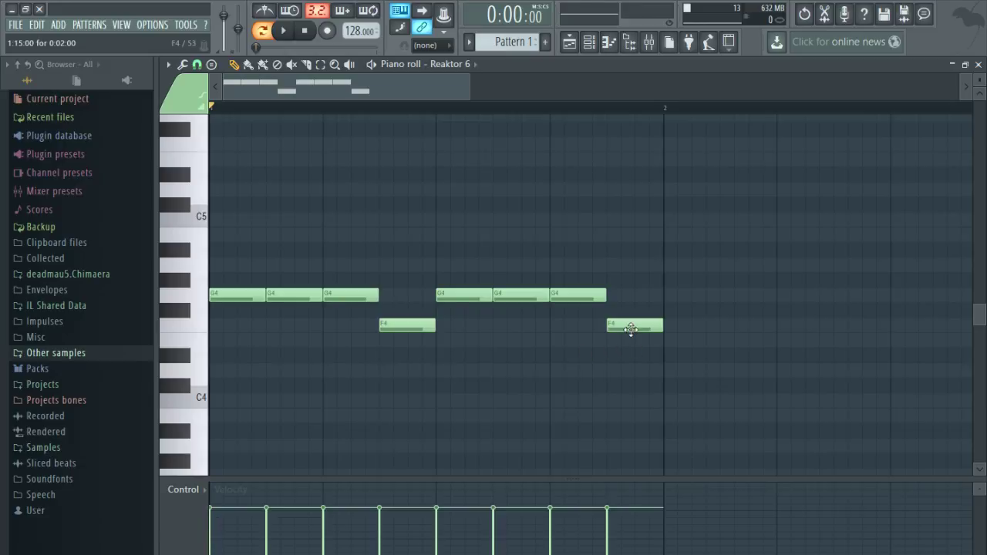
{"action": "left_click_drag", "start_coordinate": [630, 326], "coordinate": [630, 262]}
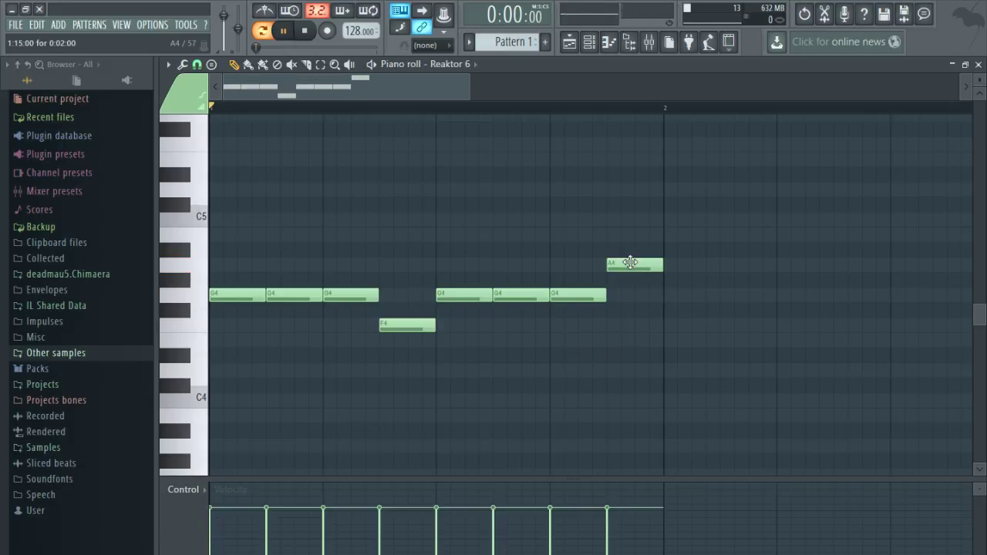
{"action": "key", "text": "space"}
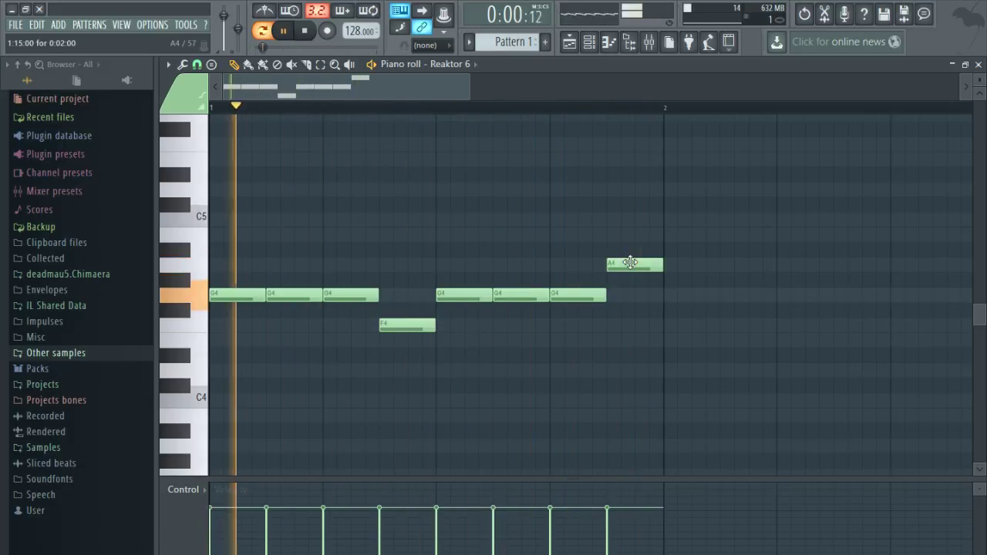
{"action": "left_click_drag", "start_coordinate": [627, 267], "coordinate": [631, 235]}
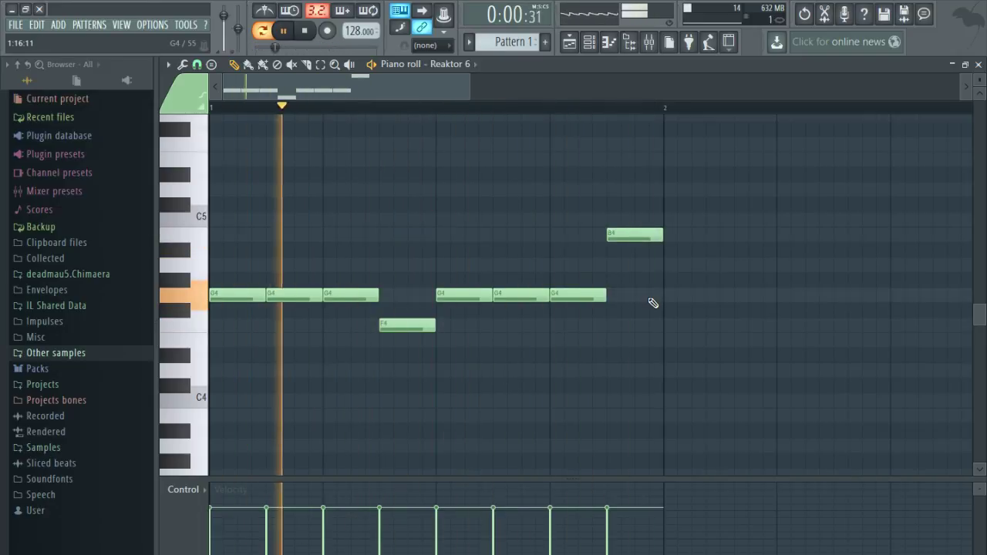
{"action": "key", "text": "space"}
{"action": "scroll", "coordinate": [653, 309], "scroll_direction": "down", "scroll_amount": 3}
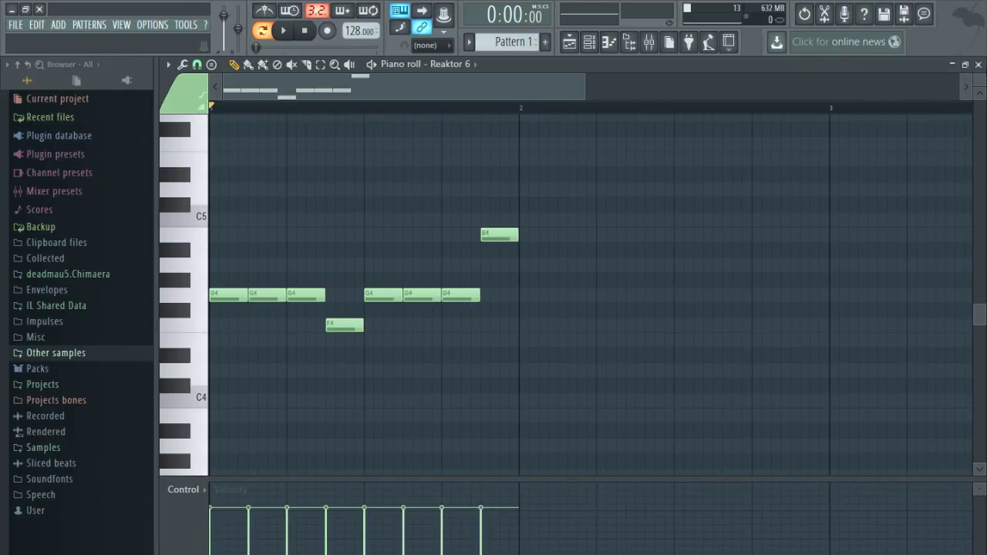
{"action": "left_click", "coordinate": [978, 65]}
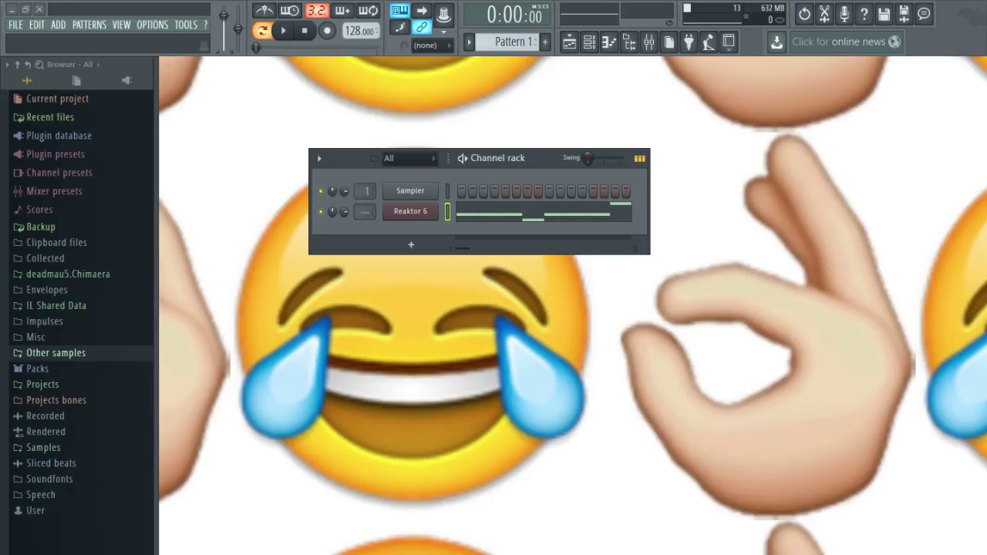
Reopen the Reaktor 6 piano roll to review the note pattern and close it again.
{"action": "left_click", "coordinate": [511, 226]}
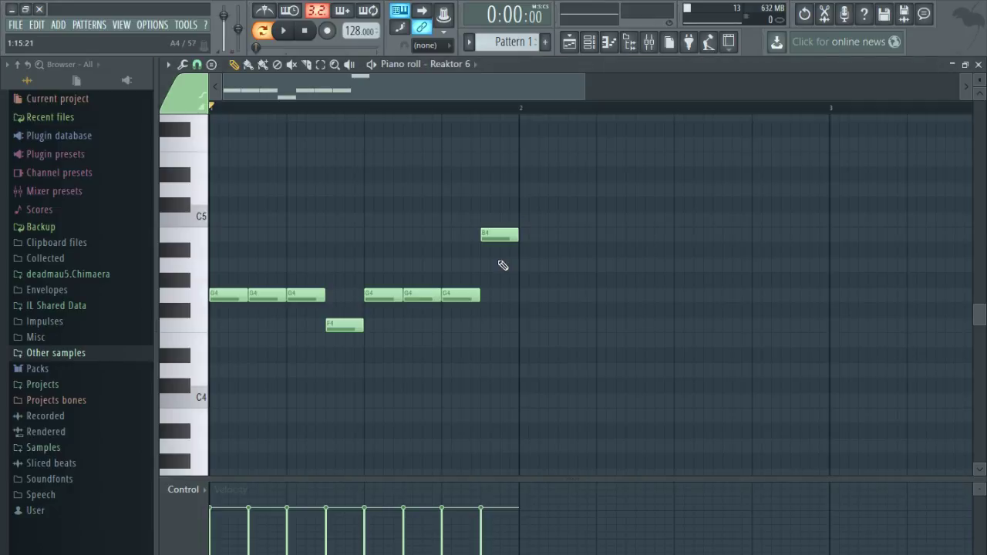
{"action": "scroll", "coordinate": [499, 266], "scroll_direction": "down", "scroll_amount": 2}
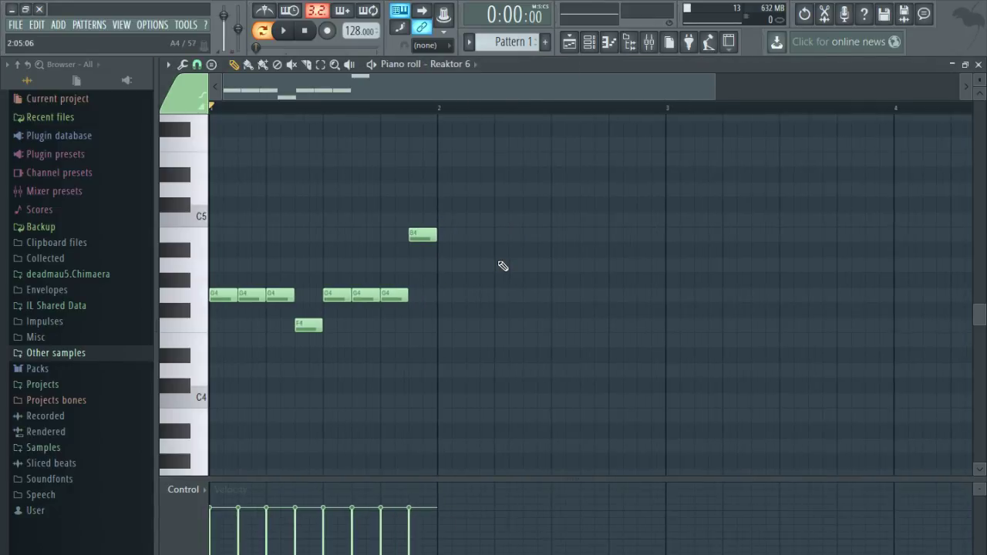
{"action": "left_click", "coordinate": [979, 65]}
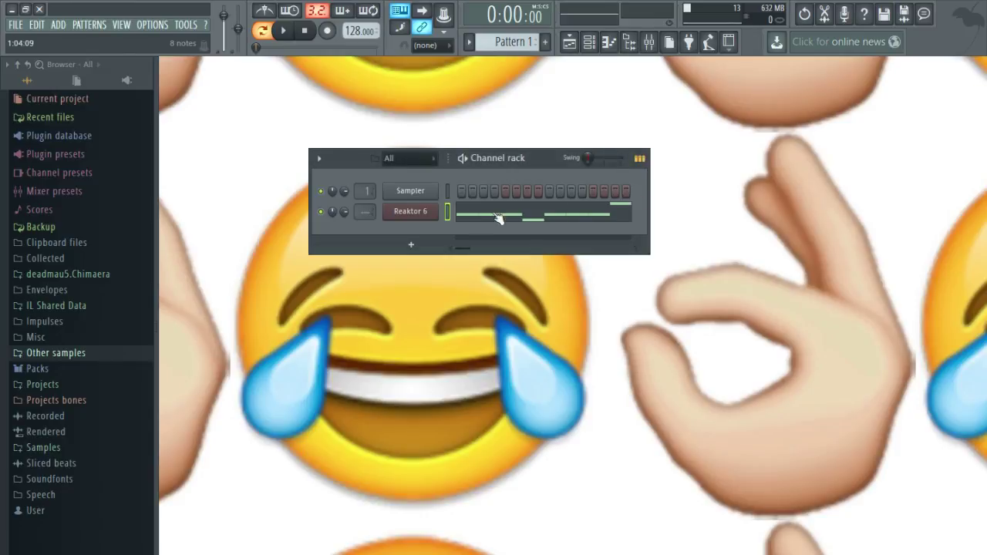
Reopen the Reaktor 6 window and position it with the library browser and comb filter in view.
{"action": "left_click", "coordinate": [419, 220]}
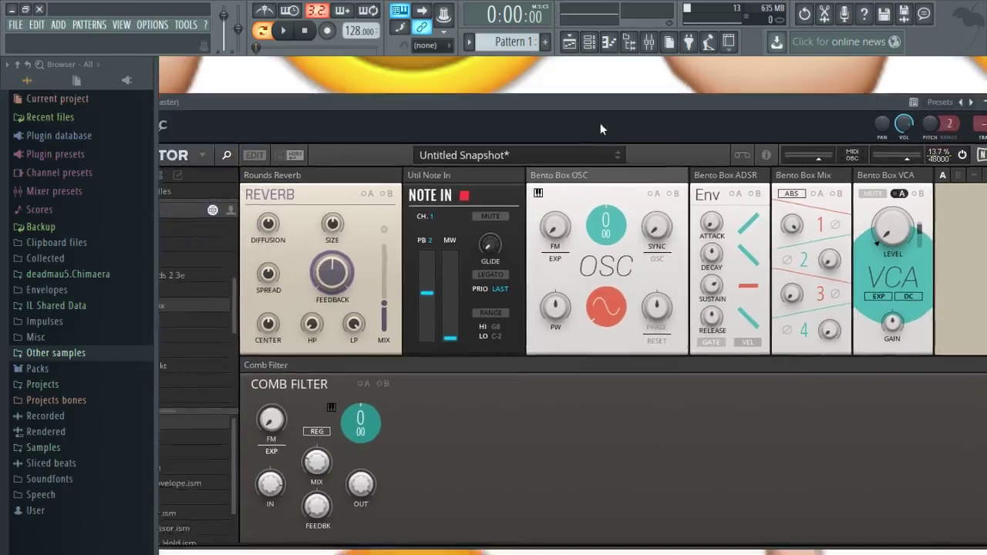
{"action": "left_click_drag", "start_coordinate": [650, 126], "coordinate": [662, 121]}
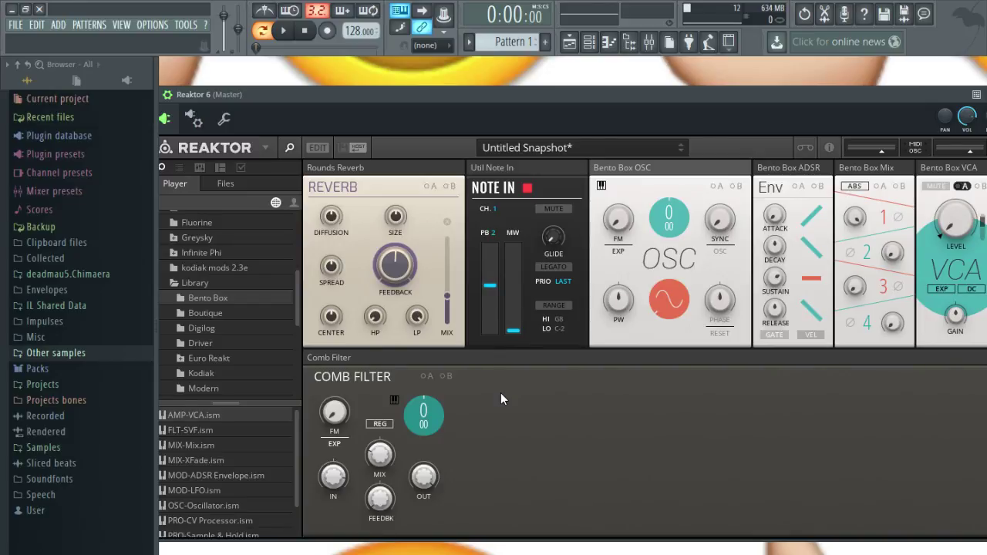
Play the pattern while trying out the comb filter's coarse pitch and FM amounts, and stop playback.
{"action": "left_click", "coordinate": [283, 32]}
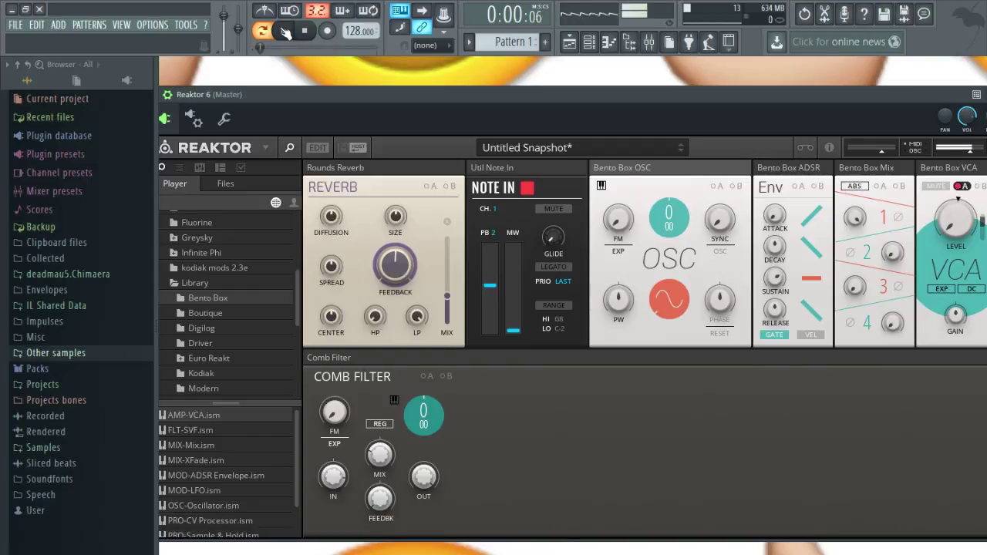
{"action": "left_click_drag", "start_coordinate": [425, 414], "coordinate": [447, 431]}
{"action": "left_click_drag", "start_coordinate": [465, 378], "coordinate": [501, 329]}
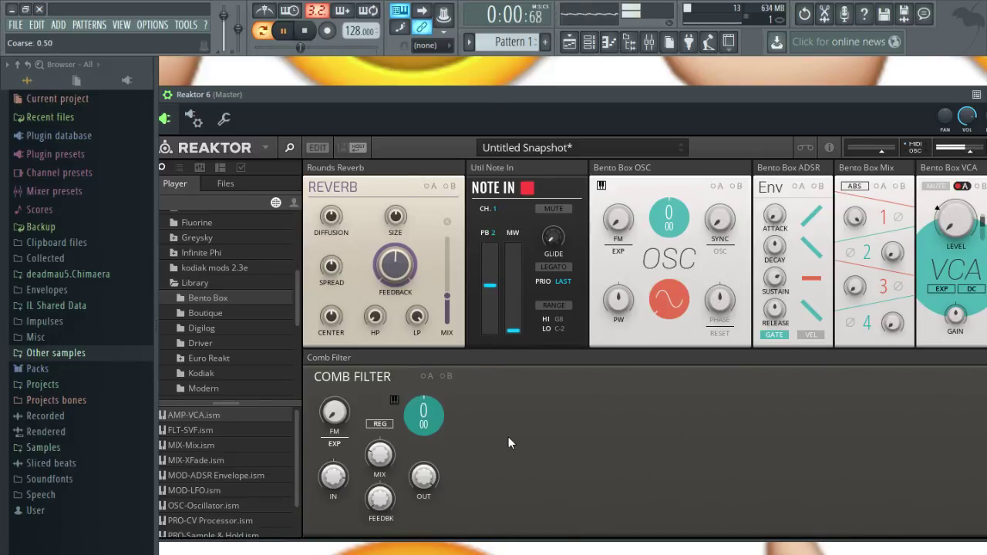
{"action": "left_click_drag", "start_coordinate": [334, 411], "coordinate": [364, 535]}
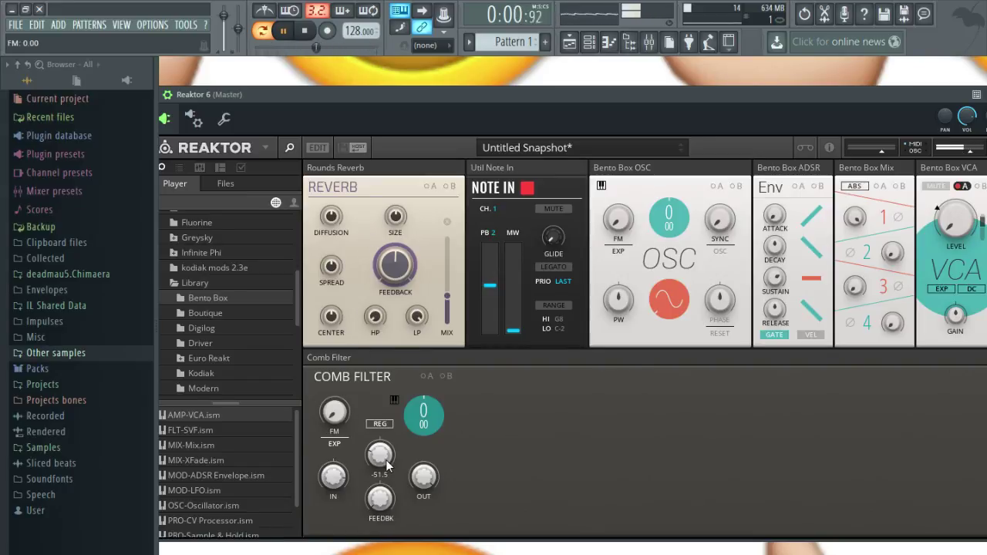
{"action": "left_click", "coordinate": [303, 30]}
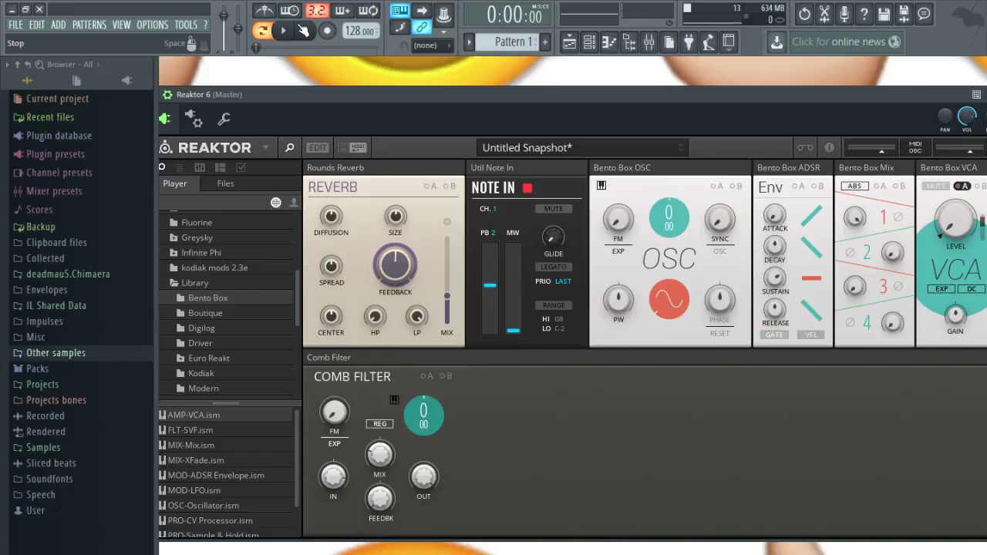
Reposition the Reaktor 6 window and create a new empty ensemble.
{"action": "left_click_drag", "start_coordinate": [502, 91], "coordinate": [482, 96]}
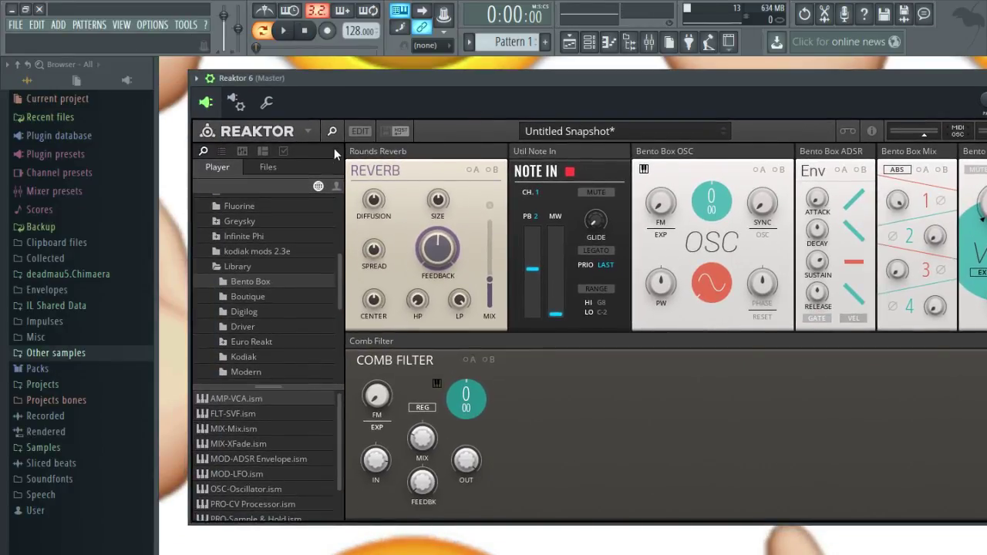
{"action": "left_click", "coordinate": [309, 133]}
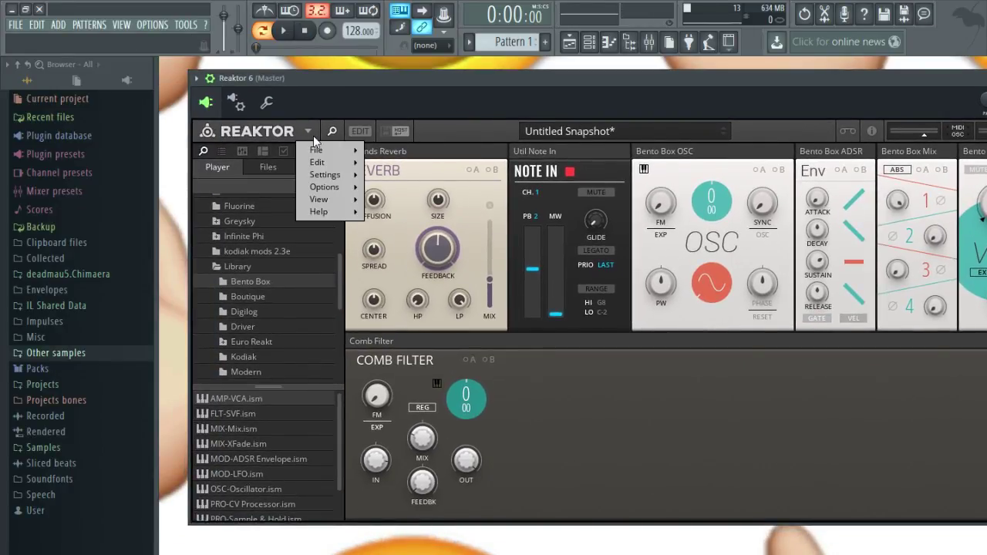
{"action": "mouse_move", "coordinate": [324, 150]}
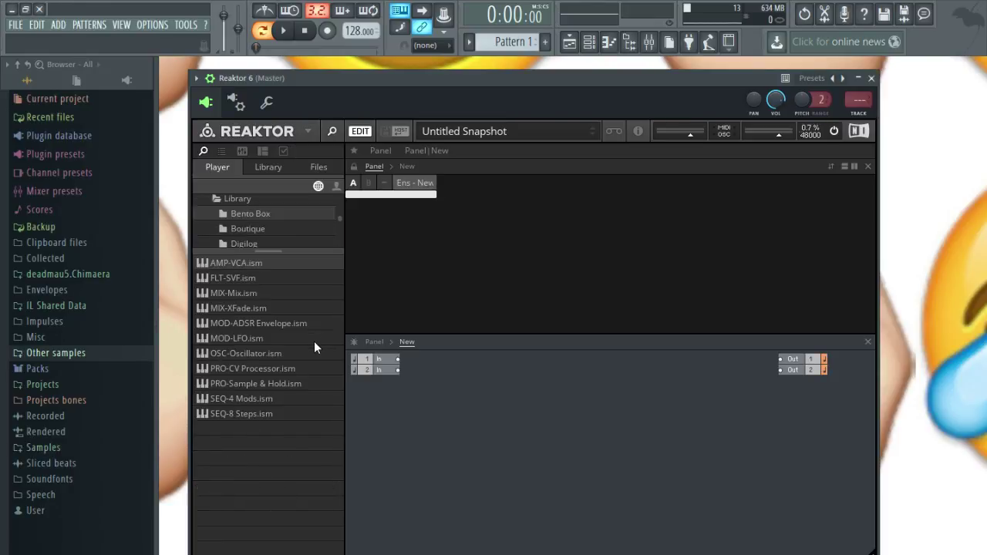
Enlarge the browser's folder list, collapse the Library and Reaktor Blocks folders, and load Monark.ens from the Monark folder.
{"action": "left_click_drag", "start_coordinate": [271, 252], "coordinate": [270, 374]}
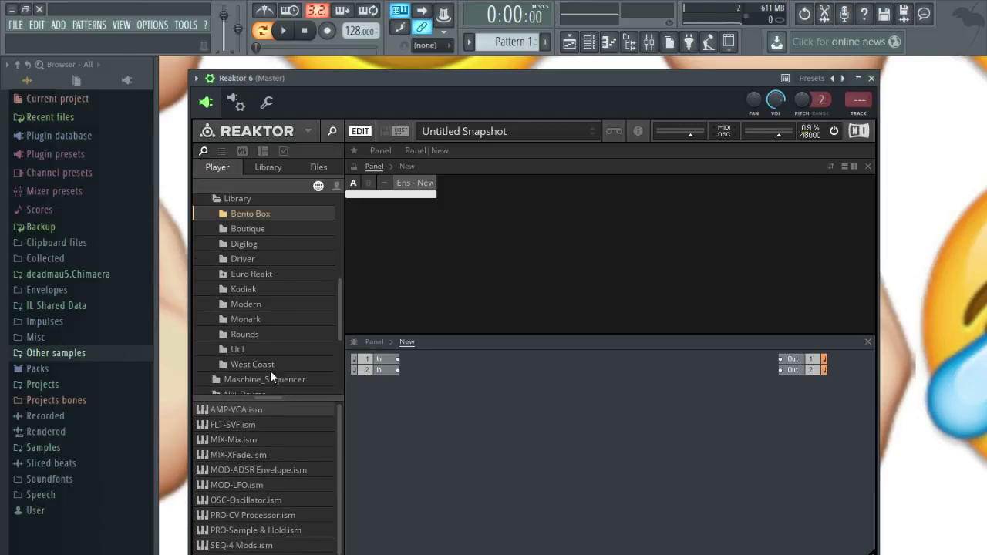
{"action": "left_click_drag", "start_coordinate": [338, 292], "coordinate": [338, 259]}
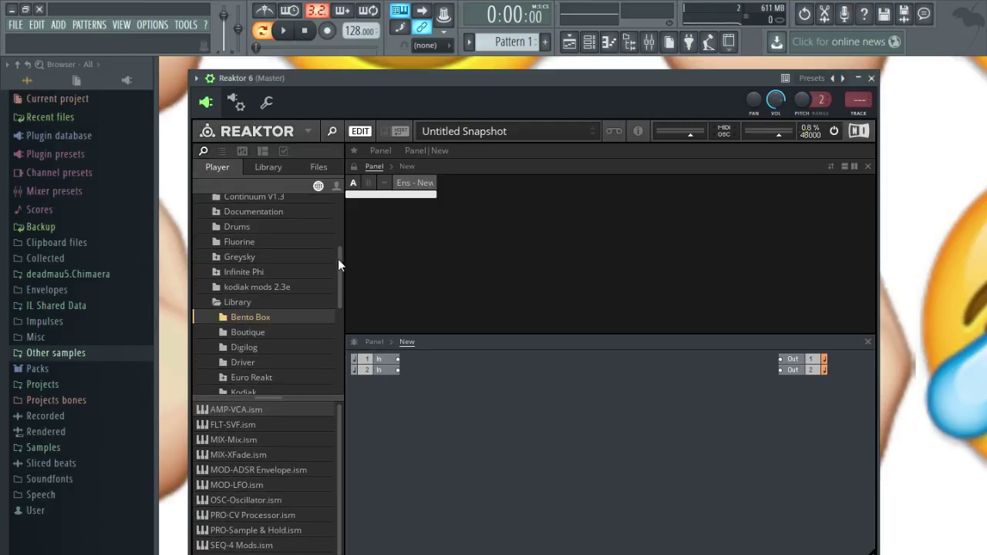
{"action": "left_click", "coordinate": [214, 303]}
{"action": "scroll", "coordinate": [254, 304], "scroll_direction": "up", "scroll_amount": 2}
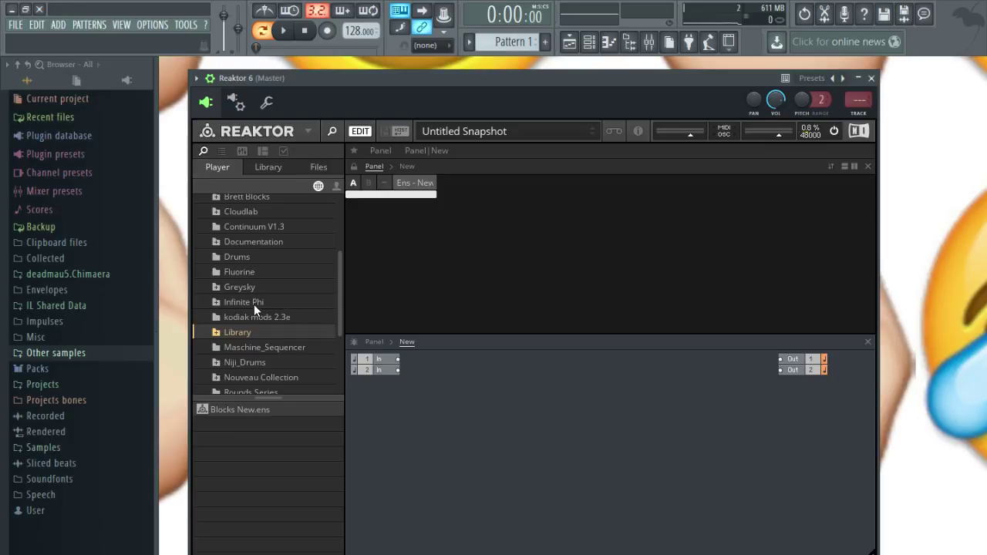
{"action": "scroll", "coordinate": [254, 304], "scroll_direction": "down", "scroll_amount": 3}
{"action": "scroll", "coordinate": [253, 304], "scroll_direction": "up", "scroll_amount": 1}
{"action": "scroll", "coordinate": [287, 299], "scroll_direction": "up", "scroll_amount": 1}
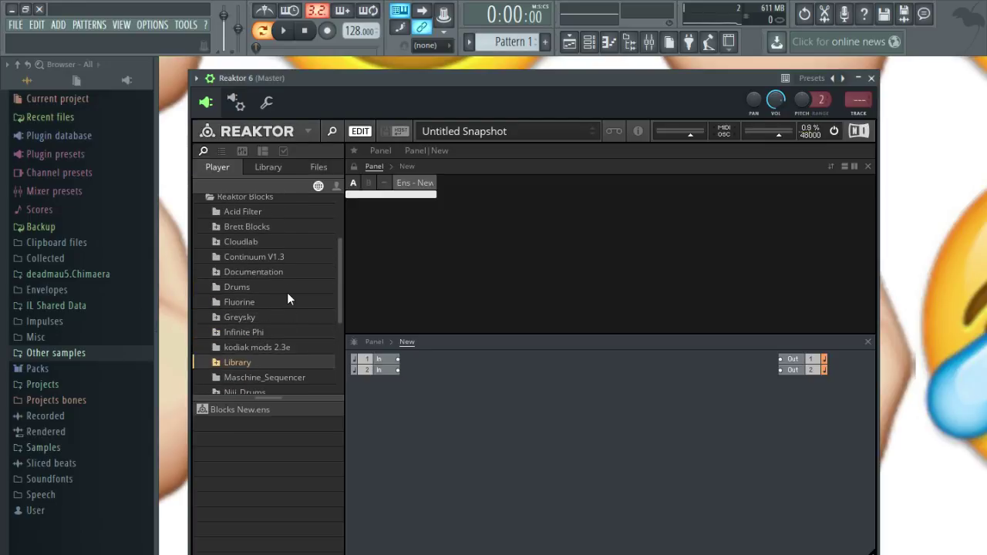
{"action": "scroll", "coordinate": [287, 300], "scroll_direction": "up", "scroll_amount": 2}
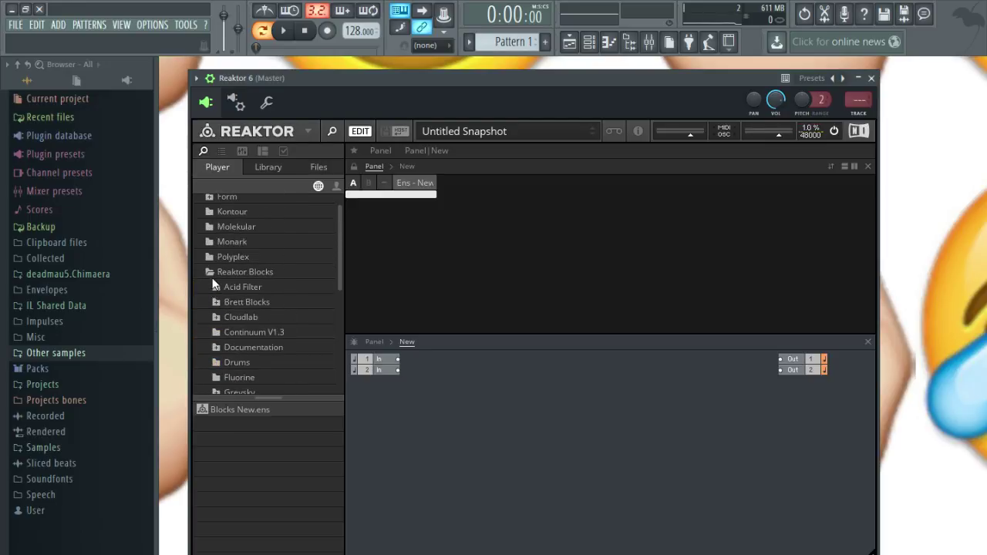
{"action": "left_click", "coordinate": [224, 271]}
{"action": "left_click", "coordinate": [245, 263]}
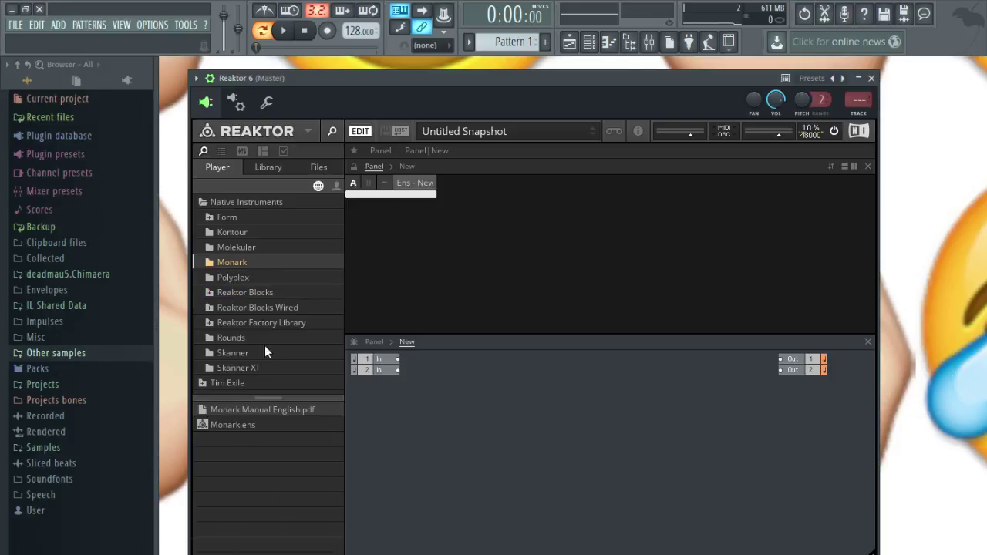
{"action": "left_click", "coordinate": [232, 425]}
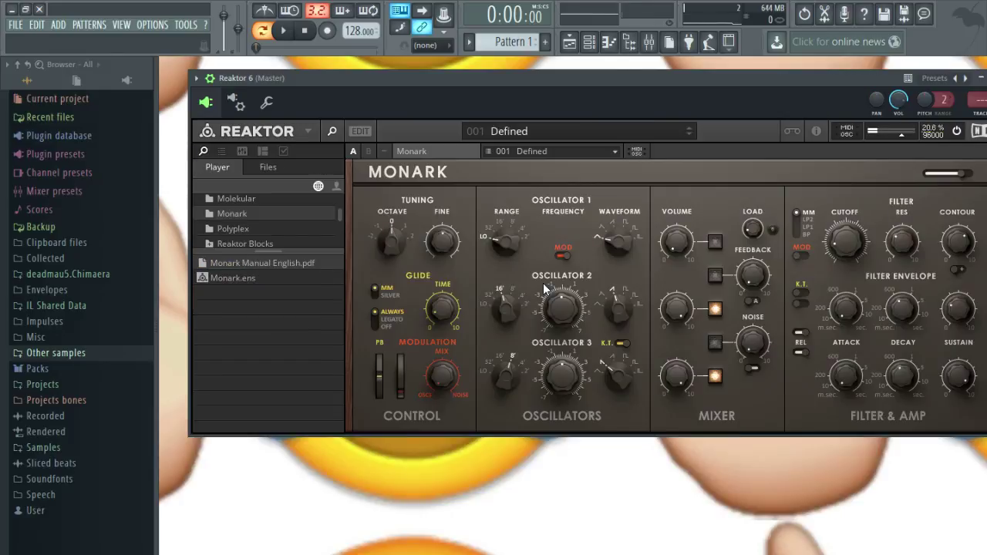
Audition Monark's default sound, load the EyEy snapshot from the Bass bank, and play the pattern.
{"action": "left_click", "coordinate": [290, 34]}
{"action": "left_click", "coordinate": [310, 33]}
{"action": "left_click", "coordinate": [552, 131]}
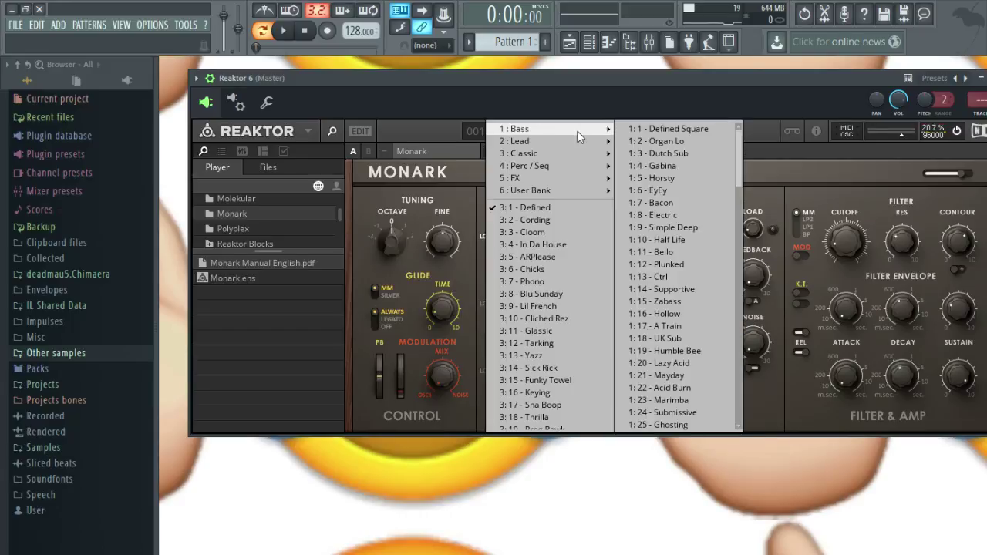
{"action": "mouse_move", "coordinate": [543, 130]}
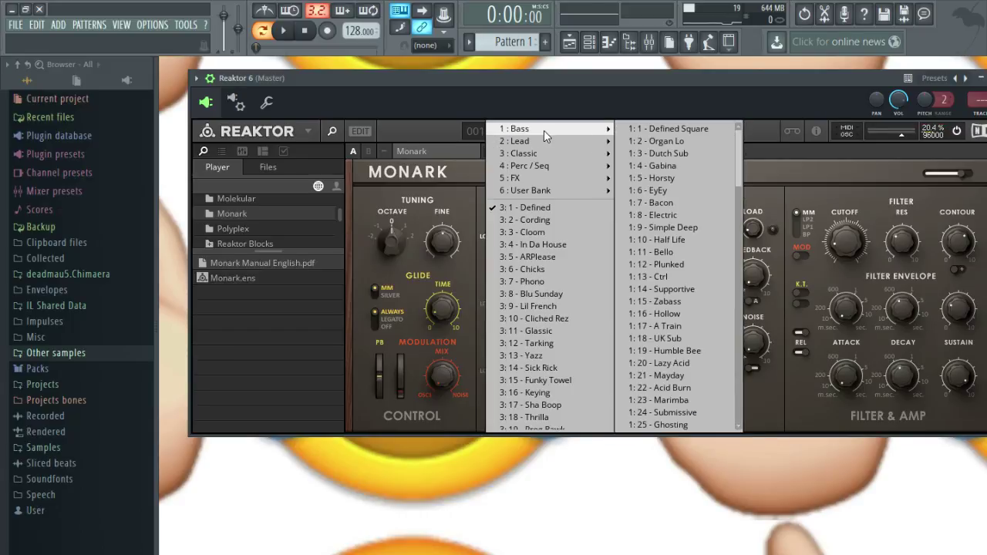
{"action": "left_click", "coordinate": [655, 188]}
{"action": "left_click", "coordinate": [283, 30]}
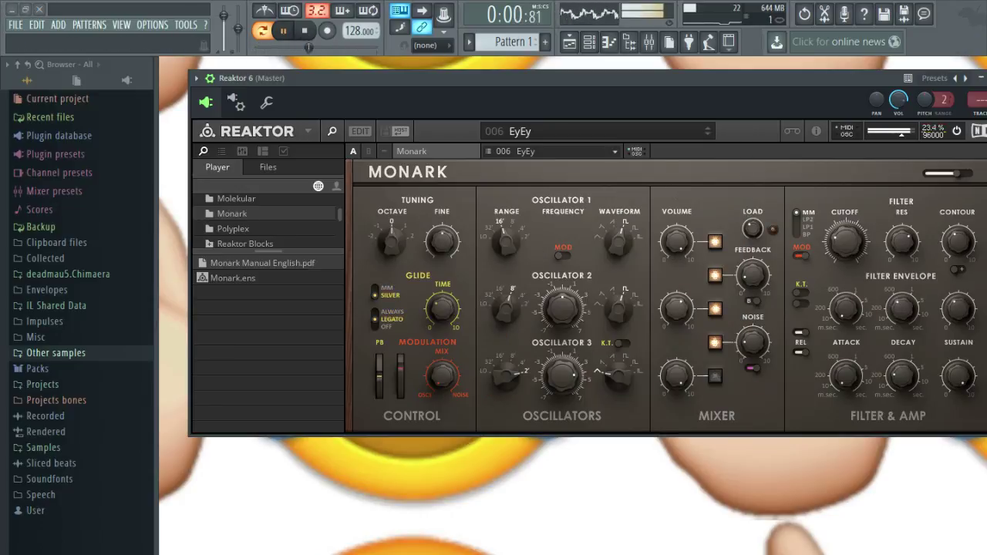
Move the Reaktor 6 window into view, stop playback and close the window.
{"action": "left_click_drag", "start_coordinate": [714, 80], "coordinate": [711, 140]}
{"action": "left_click_drag", "start_coordinate": [584, 136], "coordinate": [607, 136]}
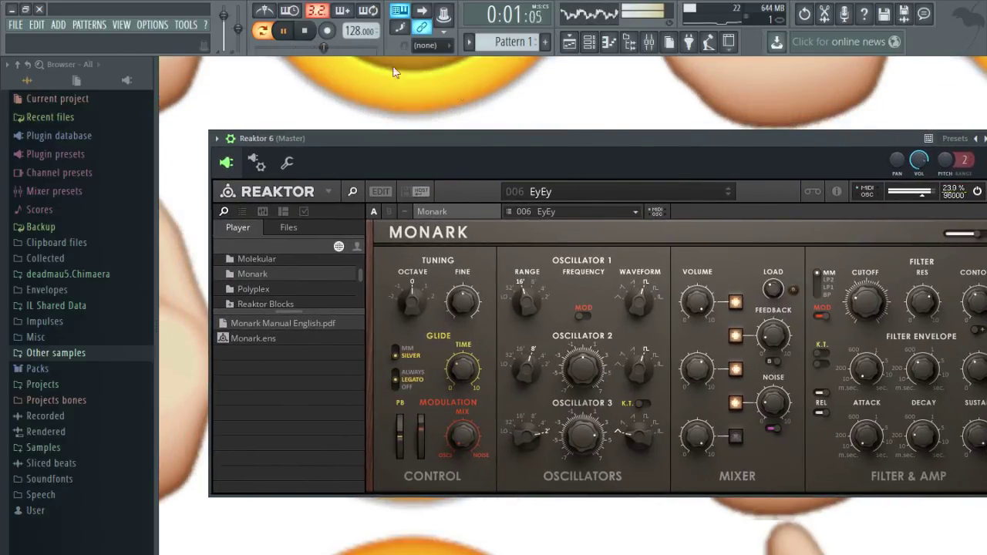
{"action": "left_click", "coordinate": [306, 31]}
{"action": "left_click_drag", "start_coordinate": [741, 161], "coordinate": [656, 155]}
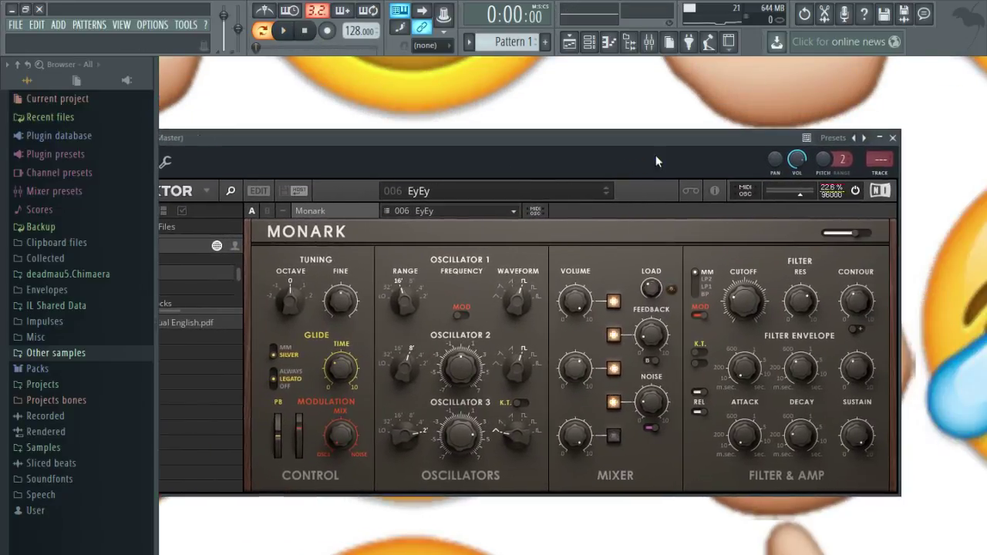
{"action": "left_click", "coordinate": [888, 138]}
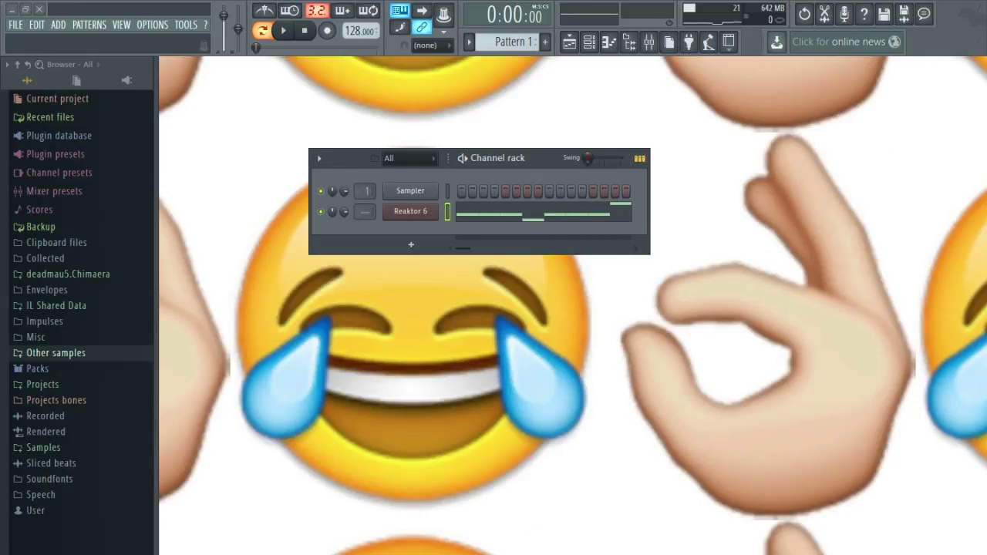
Duplicate the one-bar Reaktor 6 melody three times in the piano roll to fill four bars, and close it.
{"action": "left_click", "coordinate": [538, 222]}
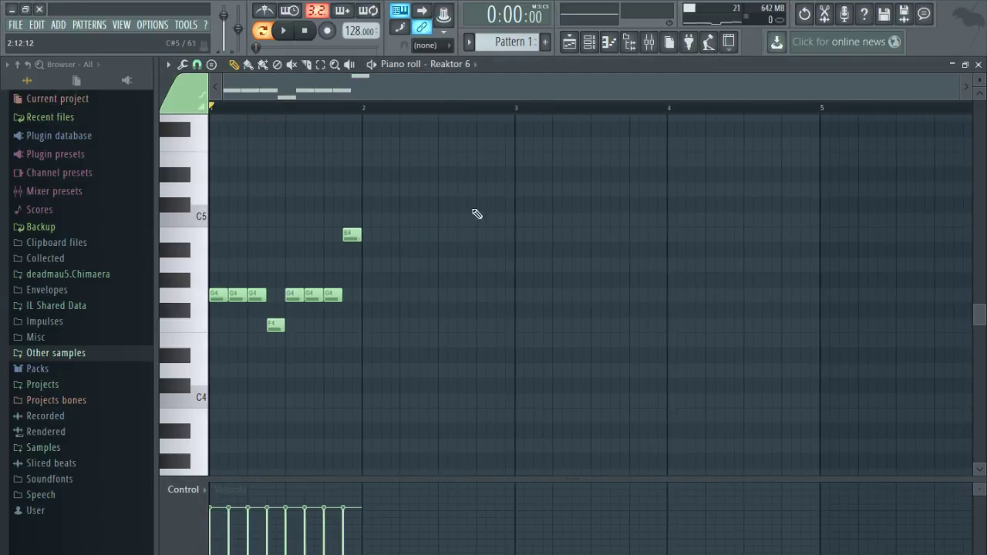
{"action": "key", "text": "ctrl+a"}
{"action": "key", "text": "ctrl+b"}
{"action": "key", "text": "ctrl+b"}
{"action": "key", "text": "ctrl+b"}
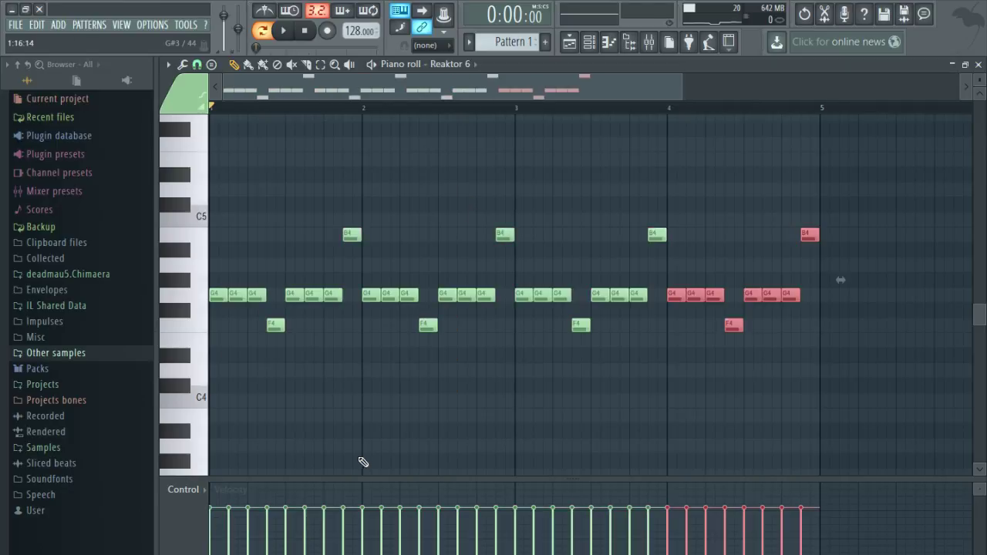
{"action": "key", "text": "ctrl+d"}
{"action": "left_click", "coordinate": [978, 64]}
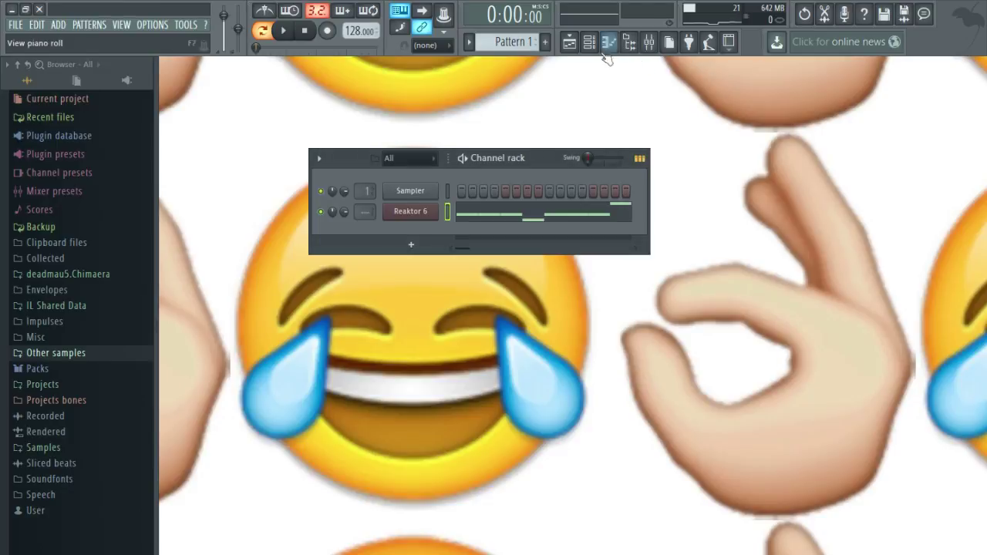
Place Pattern 1 at bar 1 of Track 1 in the playlist.
{"action": "left_click", "coordinate": [569, 42]}
{"action": "left_click_drag", "start_coordinate": [458, 160], "coordinate": [376, 141]}
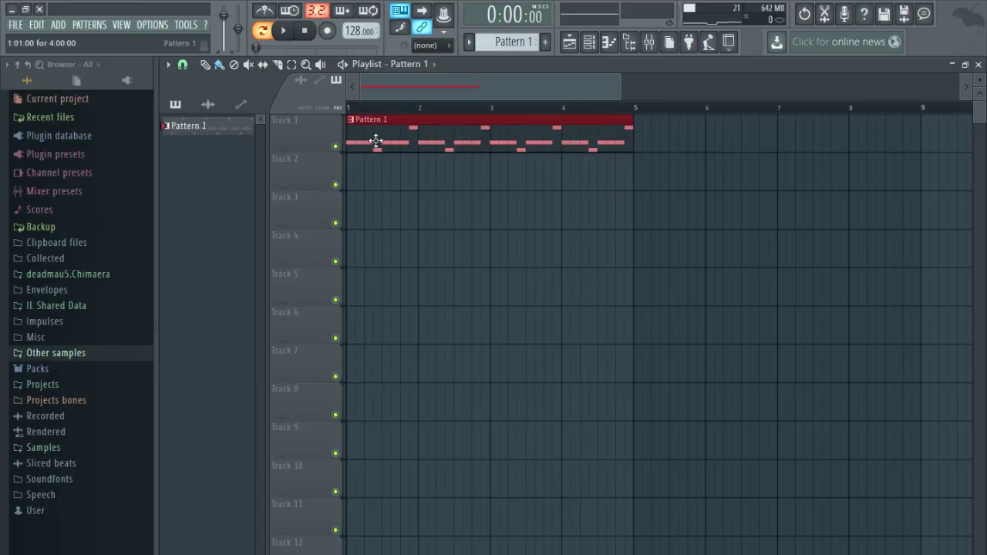
Browse the mhak kicks 3 folder in Other samples and audition kick samples up to mhak kick 220 F.
{"action": "left_click", "coordinate": [98, 354]}
{"action": "scroll", "coordinate": [100, 362], "scroll_direction": "down", "scroll_amount": 1}
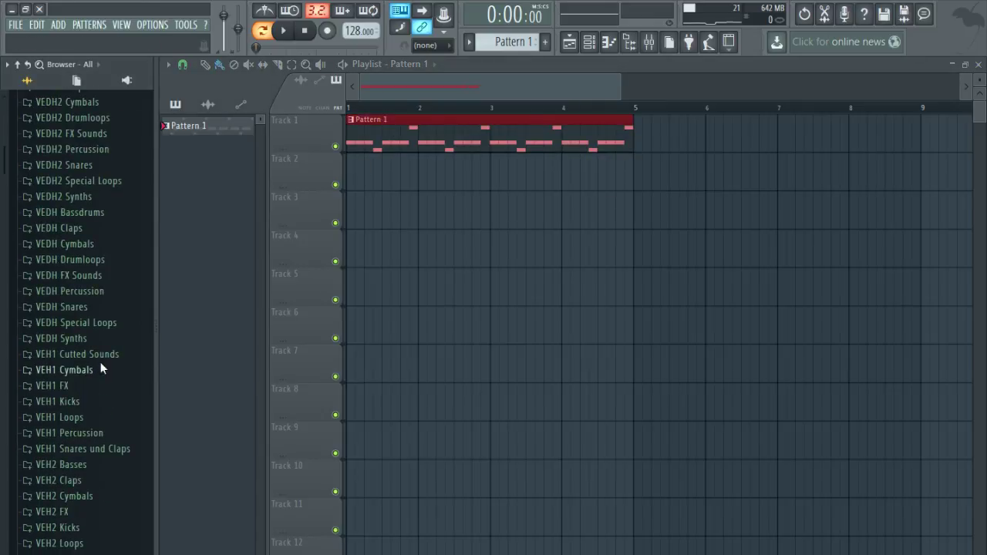
{"action": "scroll", "coordinate": [100, 362], "scroll_direction": "up", "scroll_amount": 4}
{"action": "scroll", "coordinate": [101, 363], "scroll_direction": "down", "scroll_amount": 3}
{"action": "scroll", "coordinate": [103, 365], "scroll_direction": "up", "scroll_amount": 4}
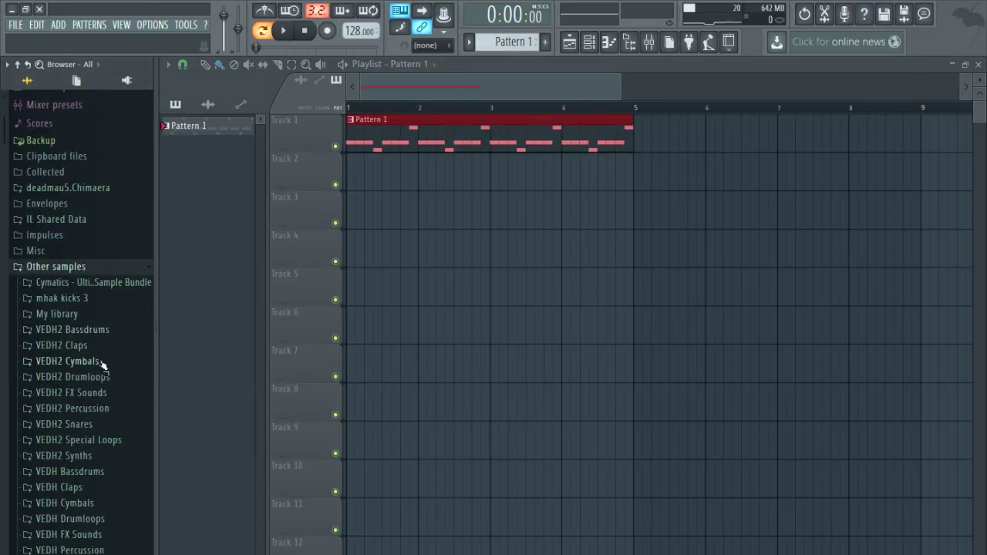
{"action": "left_click", "coordinate": [100, 299]}
{"action": "left_click", "coordinate": [106, 342]}
{"action": "scroll", "coordinate": [106, 340], "scroll_direction": "down", "scroll_amount": 3}
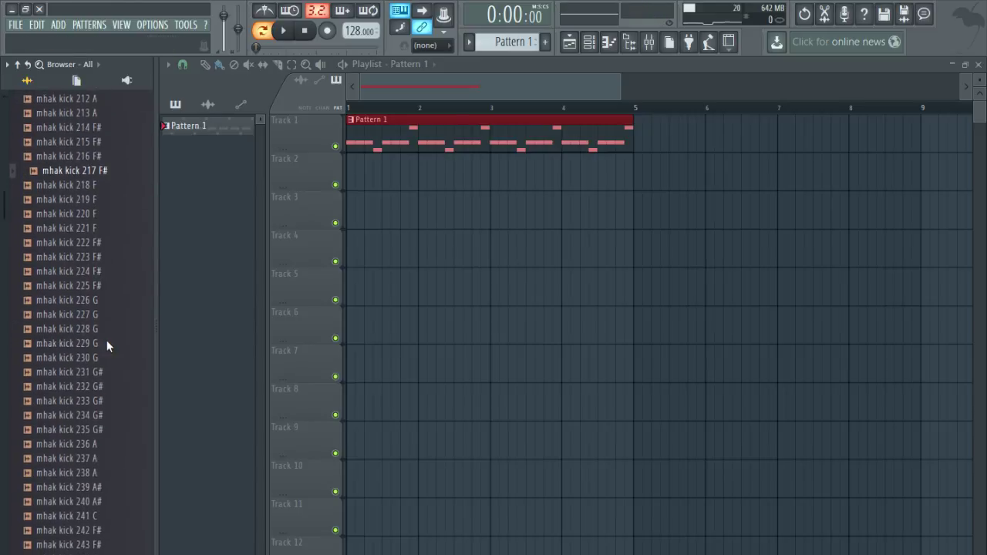
{"action": "left_click", "coordinate": [107, 343]}
{"action": "scroll", "coordinate": [108, 344], "scroll_direction": "up", "scroll_amount": 2}
{"action": "left_click", "coordinate": [108, 328]}
{"action": "left_click", "coordinate": [112, 300]}
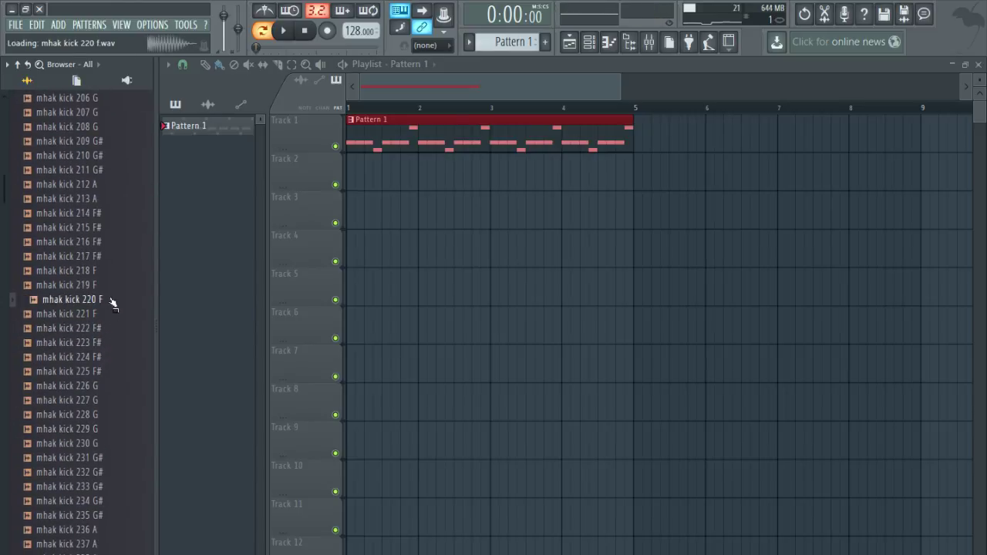
Close the playlist, add mhak kick 220 F as a channel above the Sampler, and check its channel settings.
{"action": "left_click", "coordinate": [979, 65]}
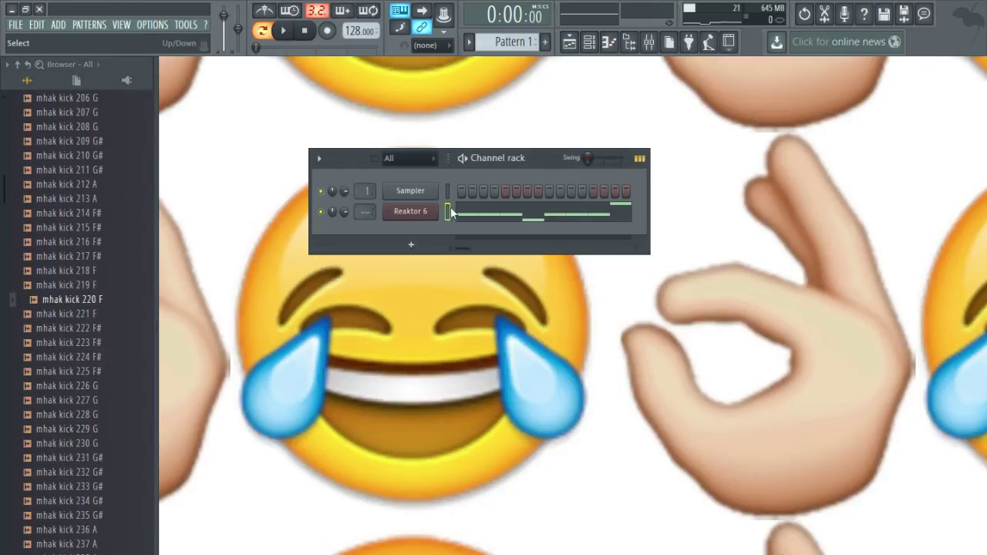
{"action": "left_click_drag", "start_coordinate": [138, 309], "coordinate": [443, 191]}
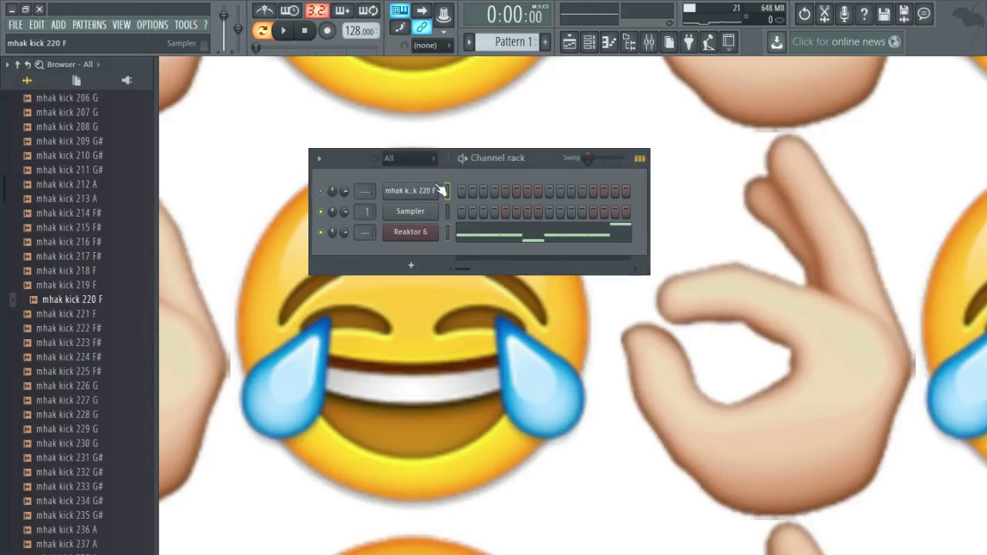
{"action": "left_click", "coordinate": [434, 185]}
{"action": "left_click", "coordinate": [545, 128]}
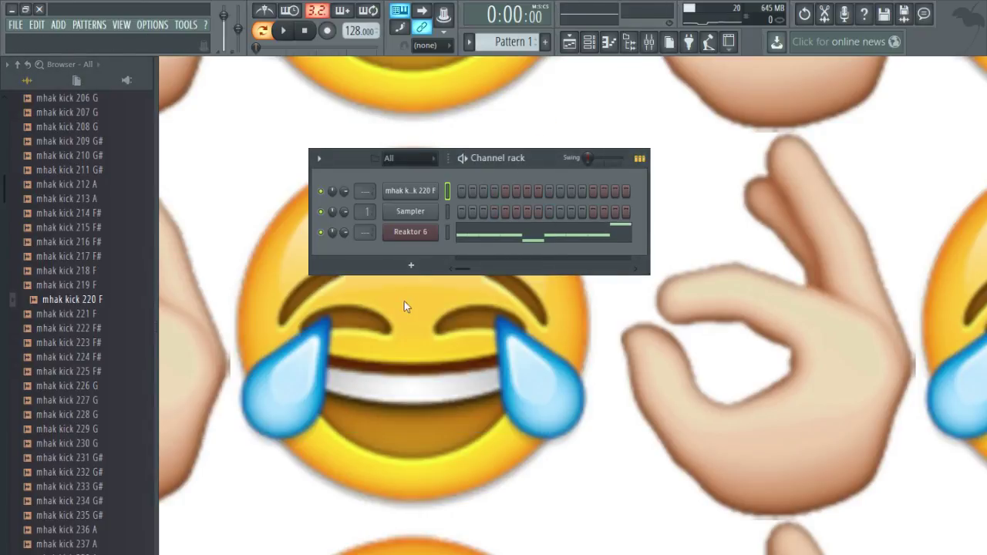
{"action": "left_click", "coordinate": [427, 189]}
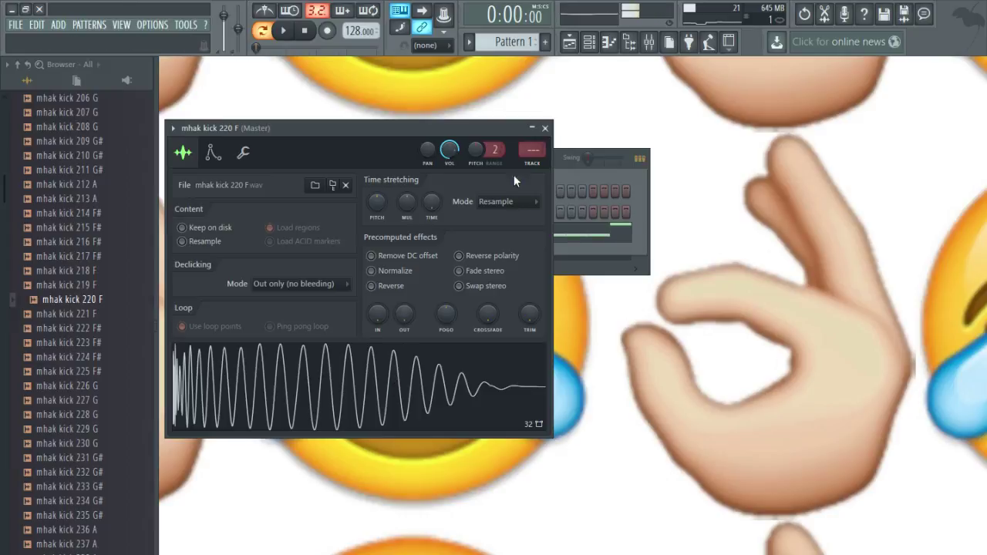
{"action": "left_click", "coordinate": [545, 128]}
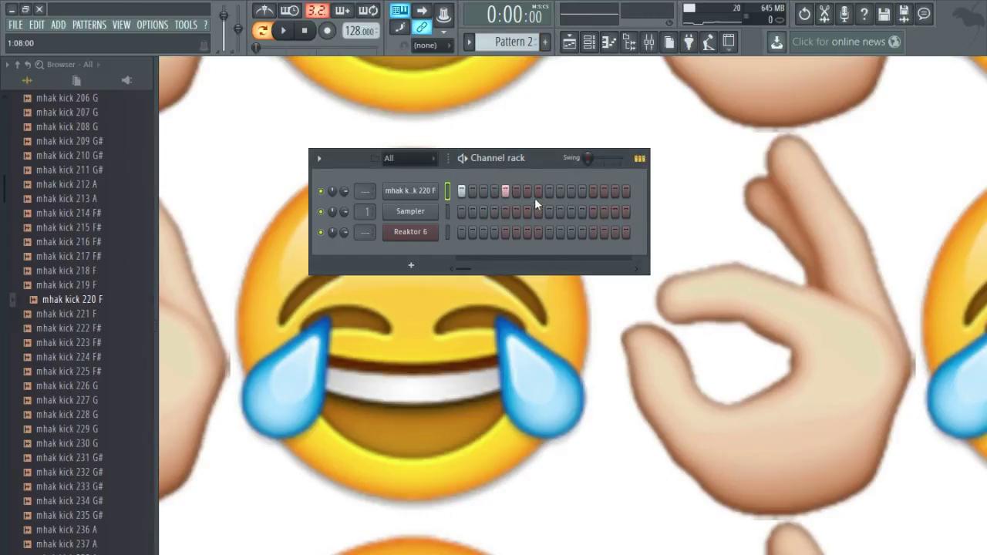
Program Pattern 2 with the kick on steps 1, 5, 9 and 13, and test playback.
{"action": "left_click", "coordinate": [263, 37]}
{"action": "left_click", "coordinate": [284, 32]}
{"action": "left_click", "coordinate": [306, 31]}
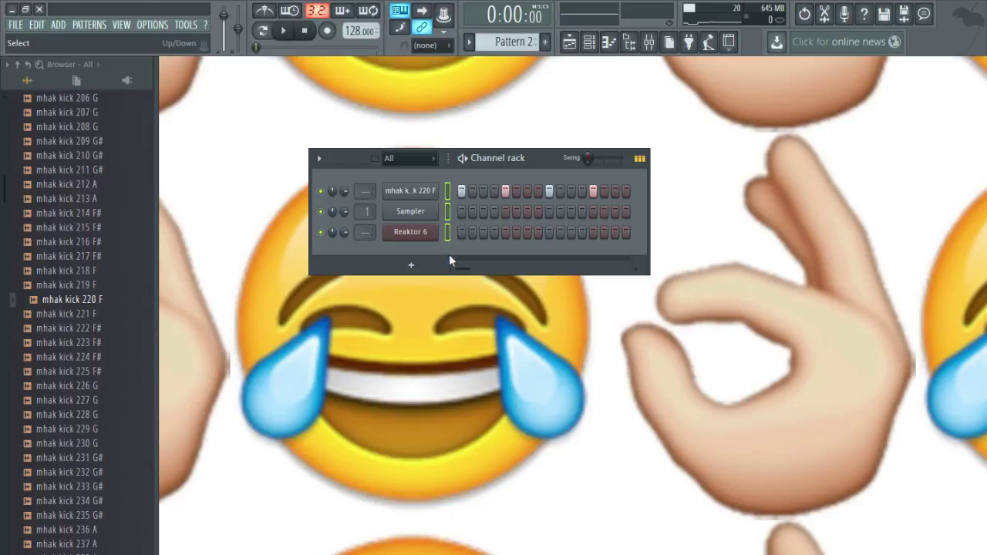
Route the Sampler, kick and Reaktor 6 channels to mixer tracks 1, 2 and 3, and open the mixer.
{"action": "key", "text": "F9"}
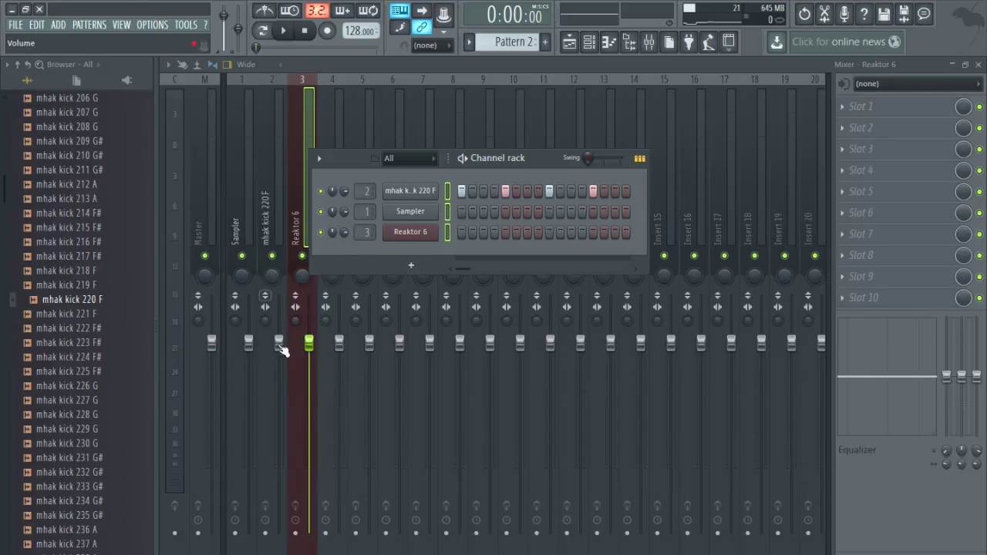
Lower the volume of the Reaktor 6 mixer track, check it in playback, and return to the playlist.
{"action": "left_click_drag", "start_coordinate": [310, 341], "coordinate": [309, 399]}
{"action": "key", "text": "space"}
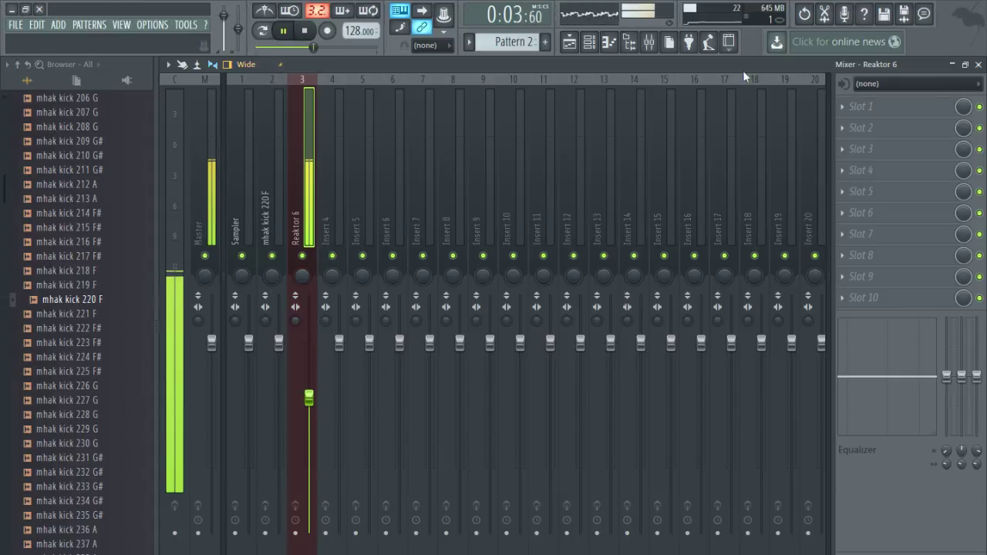
{"action": "left_click", "coordinate": [569, 42]}
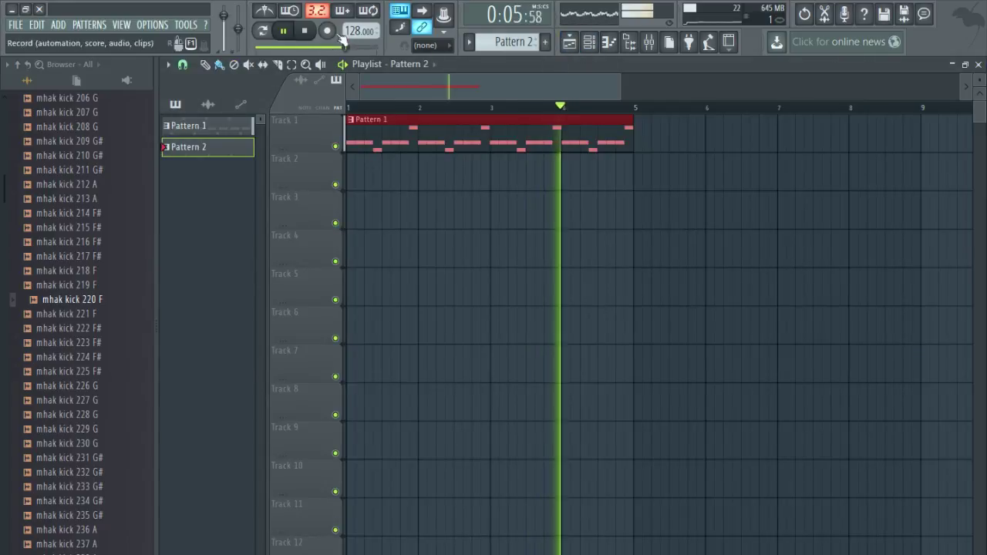
{"action": "left_click", "coordinate": [304, 31]}
Duplicate the Pattern 1 clip on Track 1 twice so it fills bars 1 to 12.
{"action": "scroll", "coordinate": [481, 293], "scroll_direction": "down", "scroll_amount": 3}
{"action": "left_click_drag", "start_coordinate": [623, 253], "coordinate": [314, 144]}
{"action": "key", "text": "ctrl+b"}
{"action": "key", "text": "ctrl+b"}
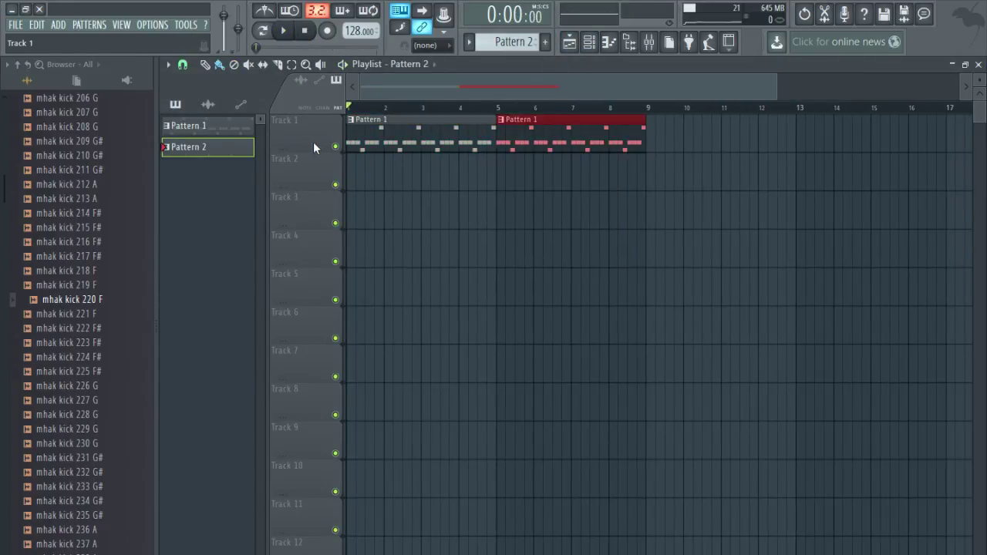
Paint four Pattern 2 clips on Track 2 across bars 5 to 8 and place the playhead just before them.
{"action": "scroll", "coordinate": [515, 206], "scroll_direction": "up", "scroll_amount": 3}
{"action": "left_click_drag", "start_coordinate": [500, 193], "coordinate": [799, 195]}
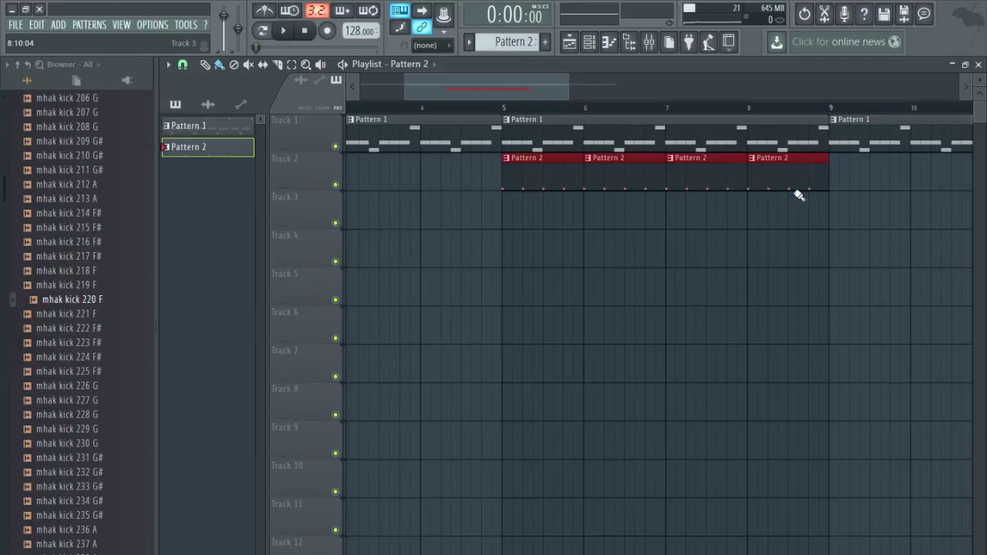
{"action": "left_click", "coordinate": [481, 109]}
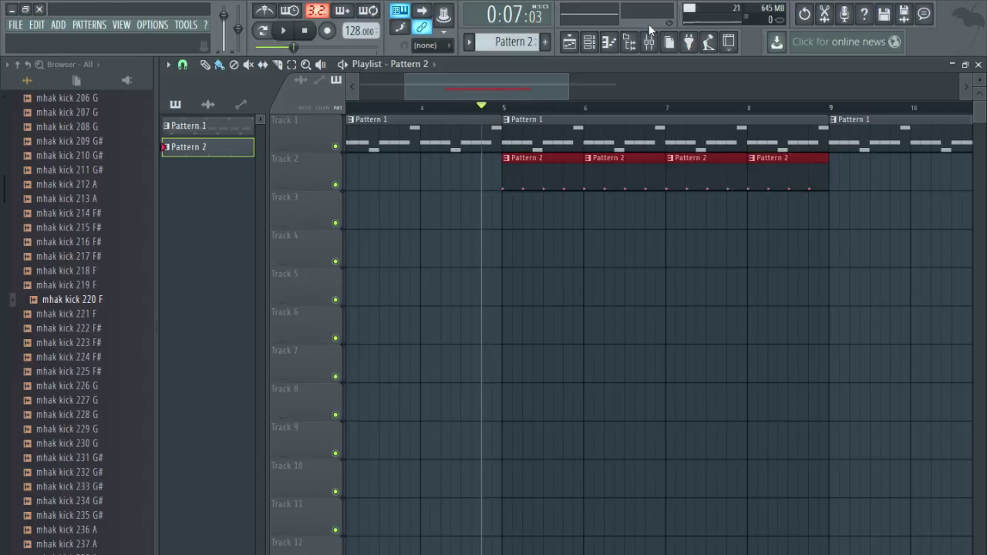
Load LFOTool in the first effect slot of the Reaktor 6 mixer track and briefly test playback.
{"action": "left_click", "coordinate": [649, 41]}
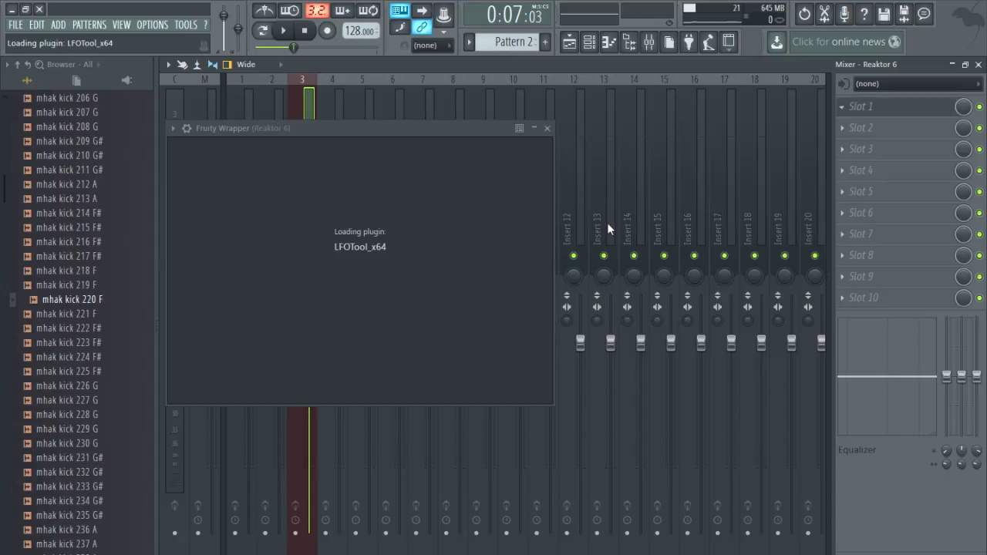
{"action": "left_click", "coordinate": [285, 33]}
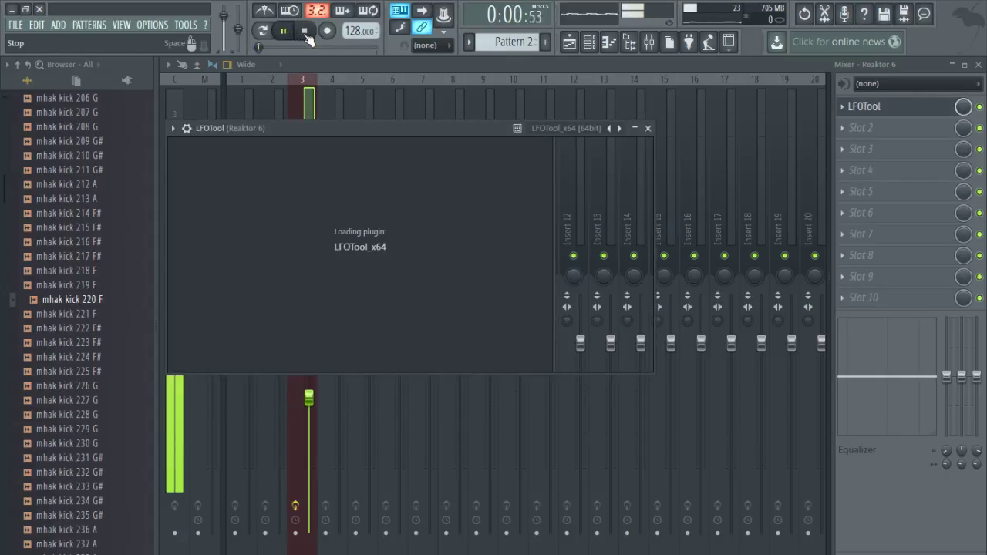
{"action": "left_click", "coordinate": [307, 36]}
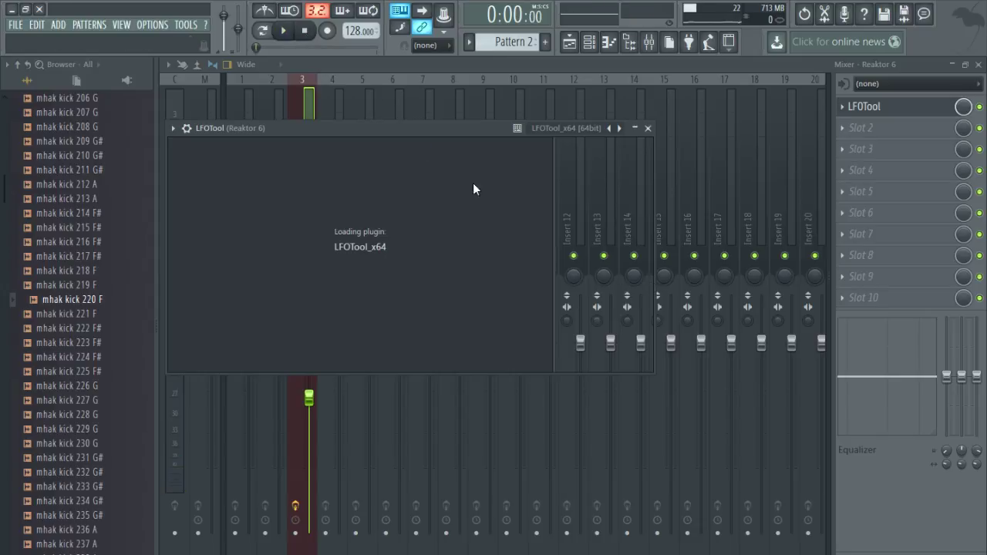
Create an automation clip for the LFOTool slot's mute switch and add a point just before bar 5.
{"action": "left_click", "coordinate": [977, 109]}
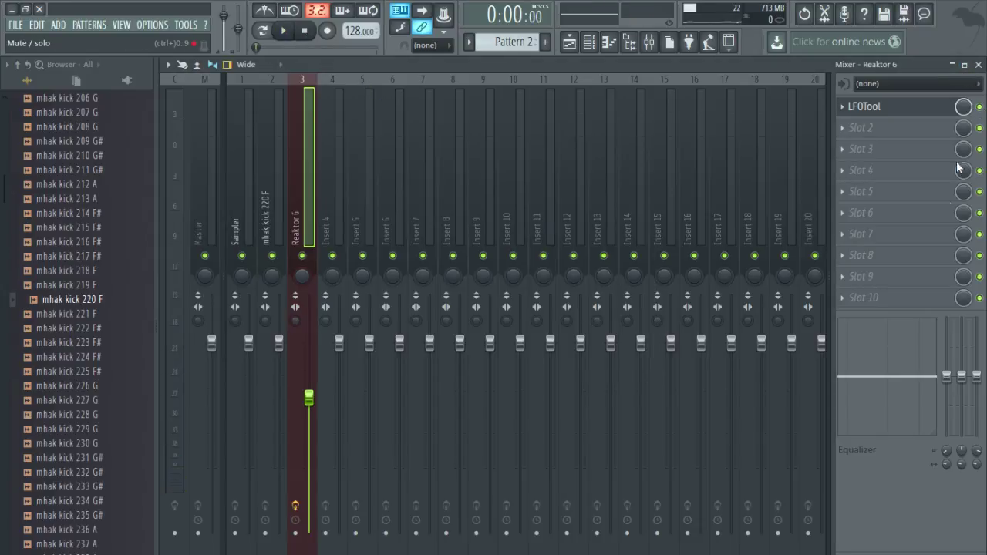
{"action": "left_click", "coordinate": [584, 43]}
{"action": "left_click", "coordinate": [671, 206]}
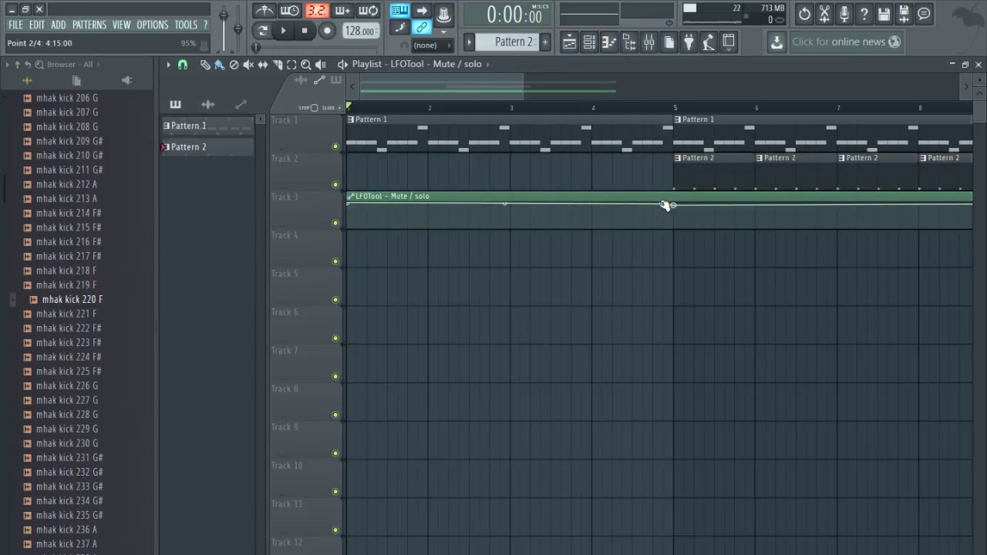
Shape the LFOTool mute automation to stay at its minimum until bar 5, then jump straight to maximum.
{"action": "scroll", "coordinate": [674, 227], "scroll_direction": "up", "scroll_amount": 4}
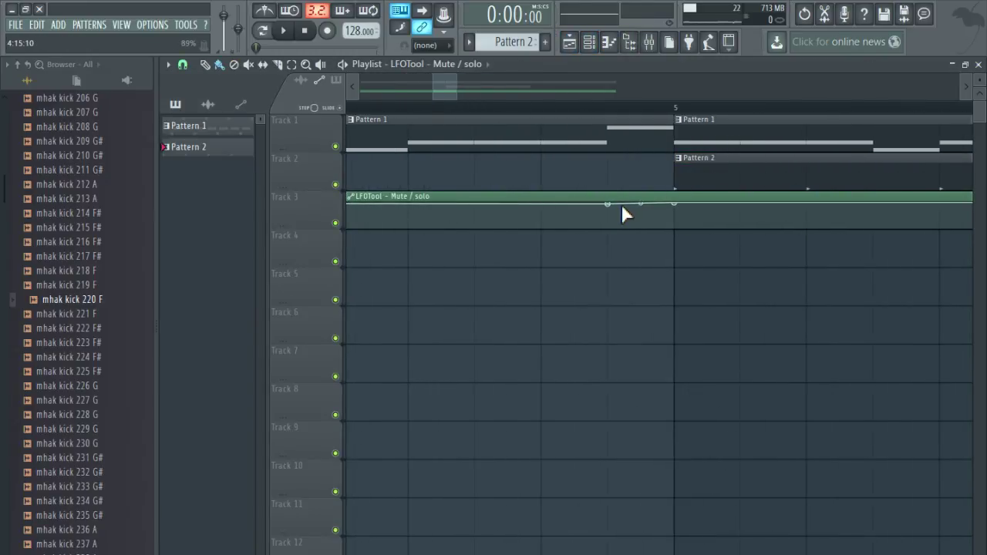
{"action": "left_click_drag", "start_coordinate": [610, 206], "coordinate": [676, 227]}
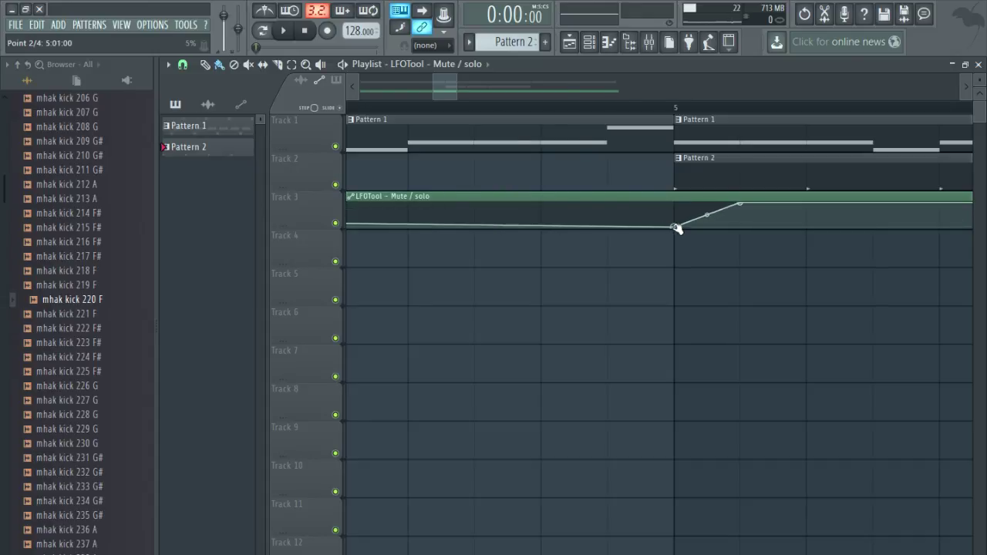
{"action": "left_click_drag", "start_coordinate": [742, 204], "coordinate": [687, 200]}
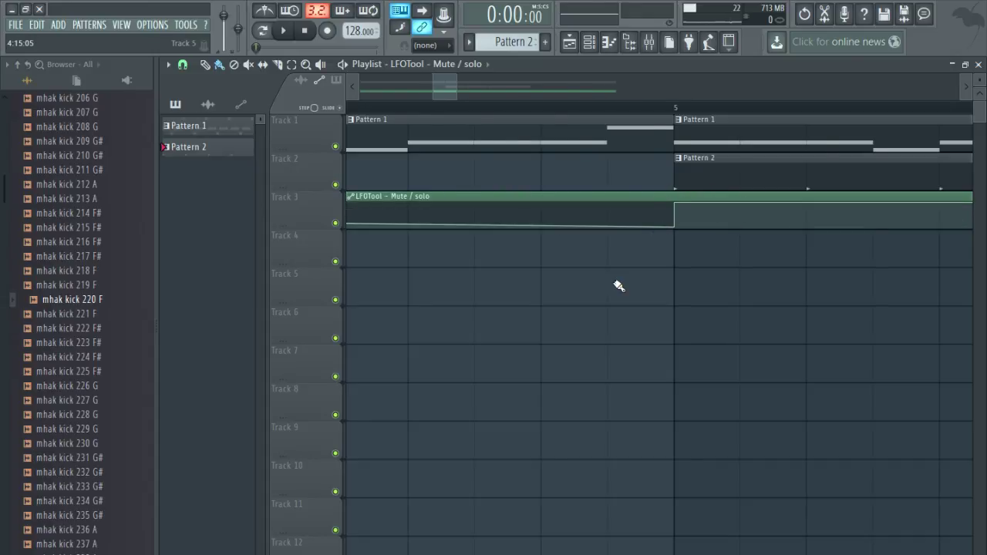
{"action": "scroll", "coordinate": [602, 301], "scroll_direction": "down", "scroll_amount": 4}
{"action": "left_click_drag", "start_coordinate": [352, 209], "coordinate": [302, 312]}
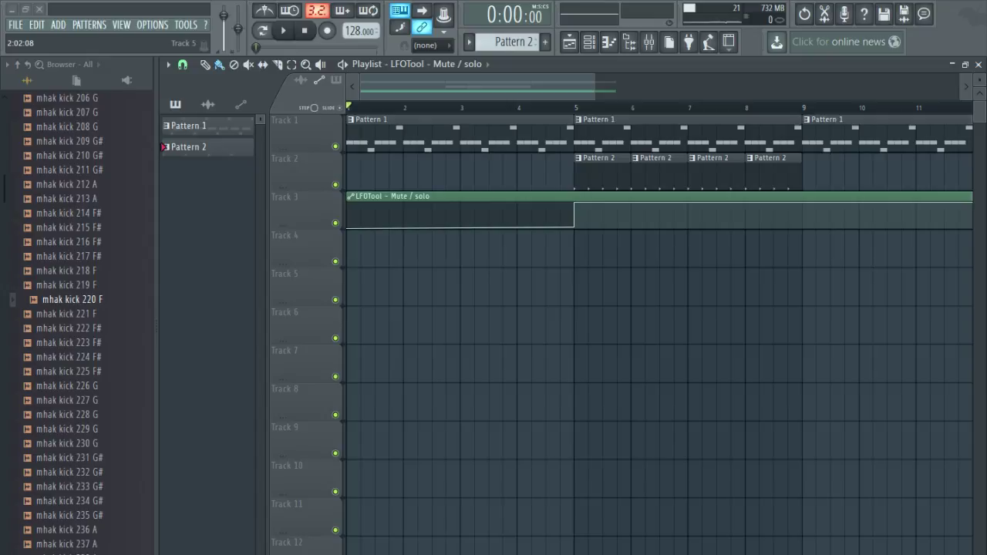
Save the project, start playback, and duplicate the four Pattern 2 clips on Track 2 into bars 9 to 12.
{"action": "key", "text": "ctrl+s"}
{"action": "key", "text": "space"}
{"action": "scroll", "coordinate": [434, 472], "scroll_direction": "down", "scroll_amount": 4}
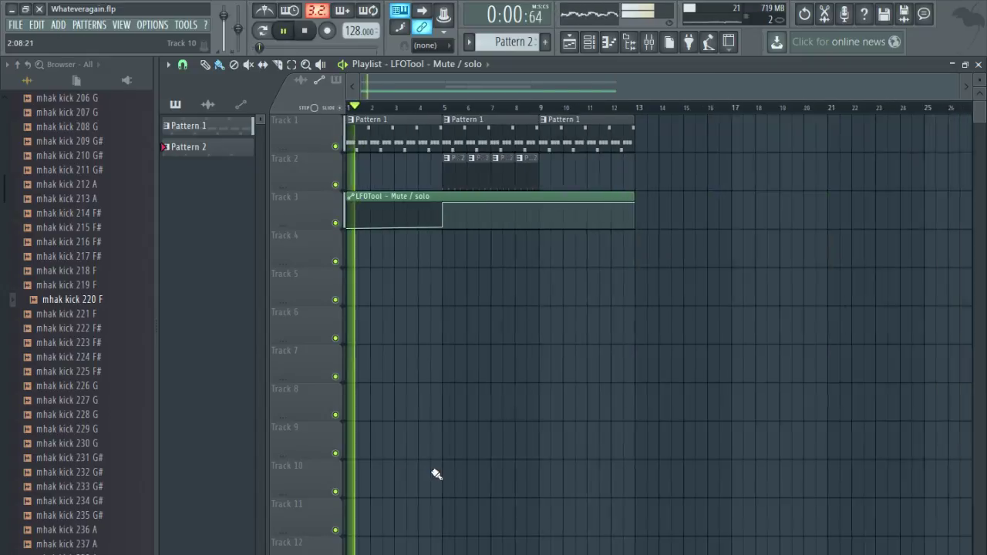
{"action": "left_click_drag", "start_coordinate": [542, 192], "coordinate": [437, 153]}
{"action": "key", "text": "ctrl+b"}
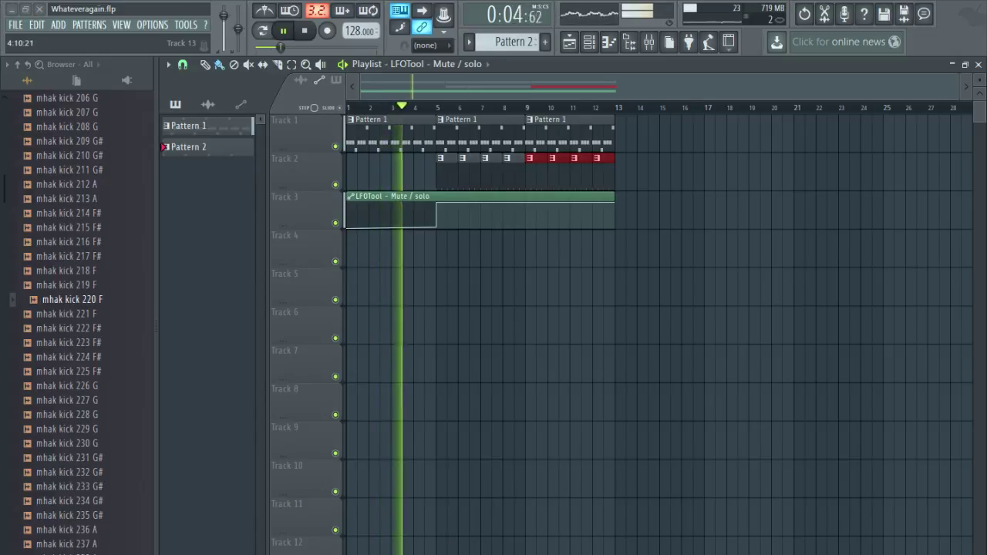
{"action": "left_click", "coordinate": [498, 411]}
{"action": "scroll", "coordinate": [496, 404], "scroll_direction": "up", "scroll_amount": 3}
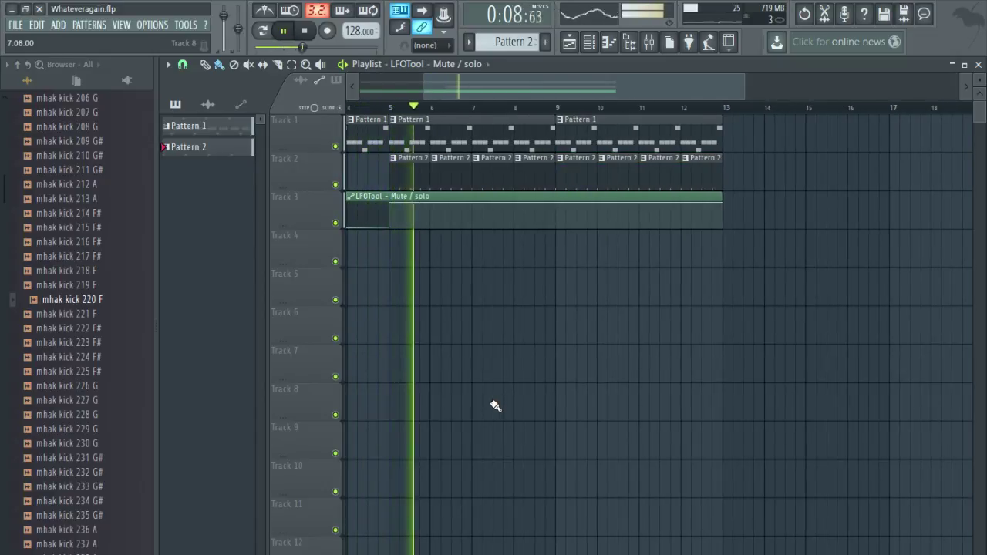
Collapse the mhak kicks 3 folder, stop playback, and look through the sample folders in Other samples for claps.
{"action": "scroll", "coordinate": [108, 411], "scroll_direction": "up", "scroll_amount": 10}
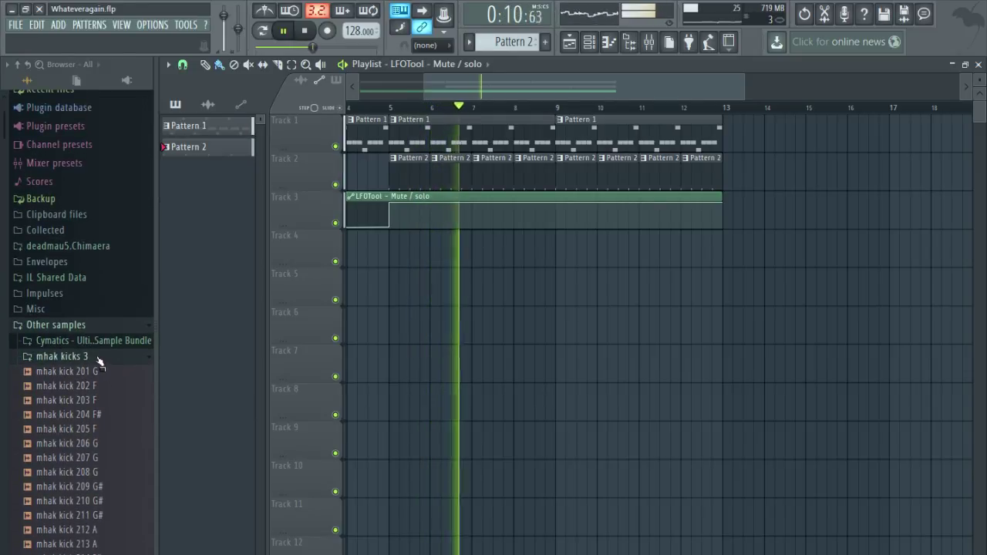
{"action": "left_click", "coordinate": [100, 360]}
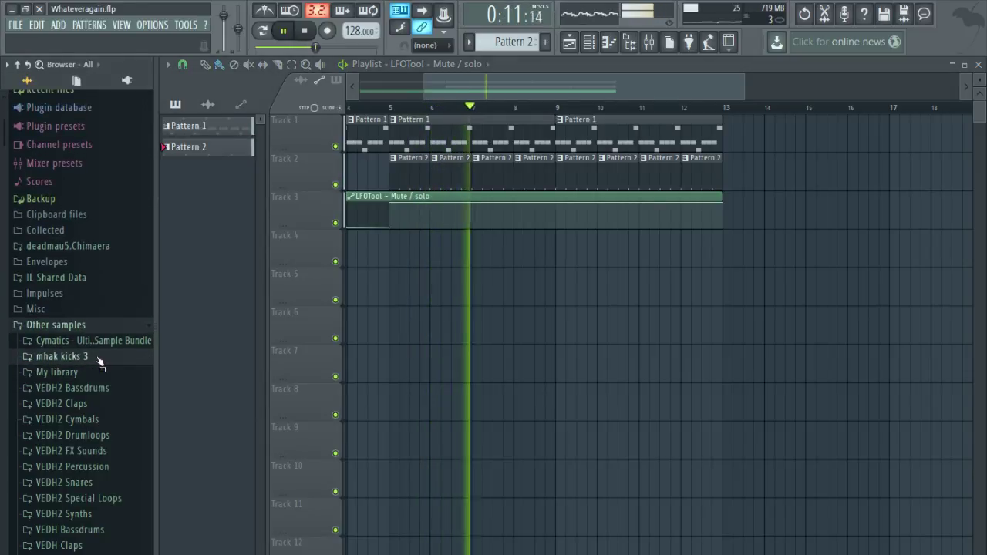
{"action": "left_click", "coordinate": [306, 31]}
{"action": "scroll", "coordinate": [115, 441], "scroll_direction": "down", "scroll_amount": 15}
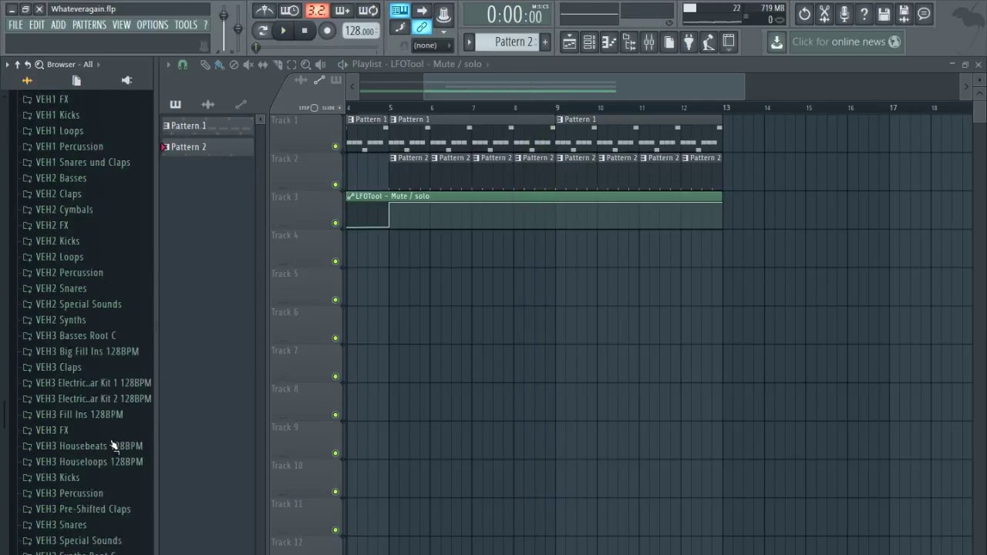
{"action": "scroll", "coordinate": [112, 440], "scroll_direction": "down", "scroll_amount": 8}
{"action": "scroll", "coordinate": [112, 439], "scroll_direction": "up", "scroll_amount": 15}
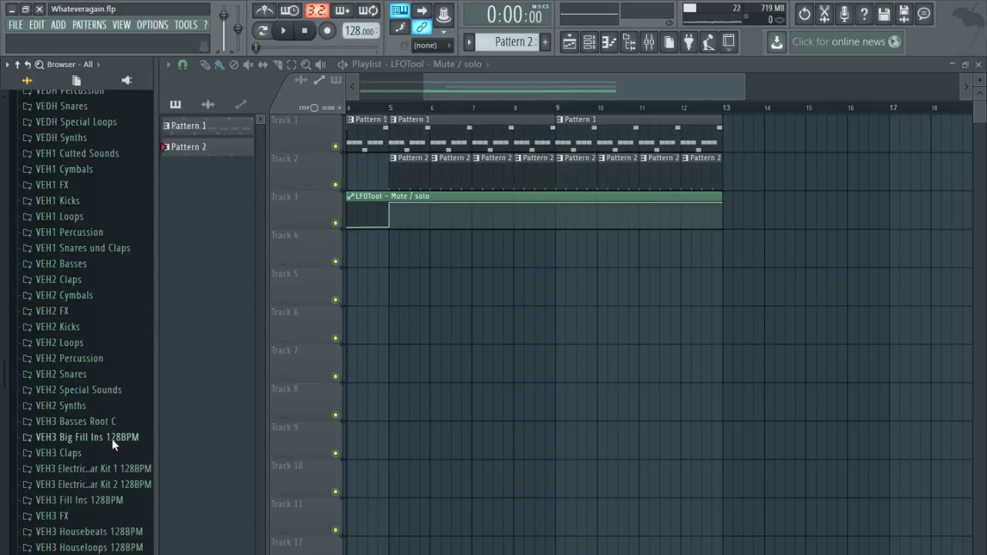
{"action": "scroll", "coordinate": [112, 439], "scroll_direction": "up", "scroll_amount": 3}
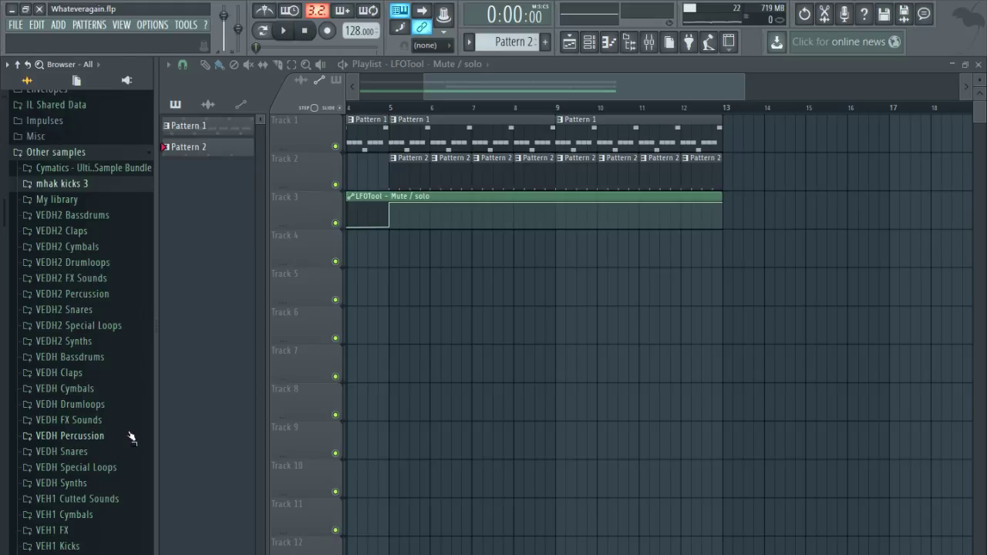
{"action": "scroll", "coordinate": [119, 417], "scroll_direction": "down", "scroll_amount": 4}
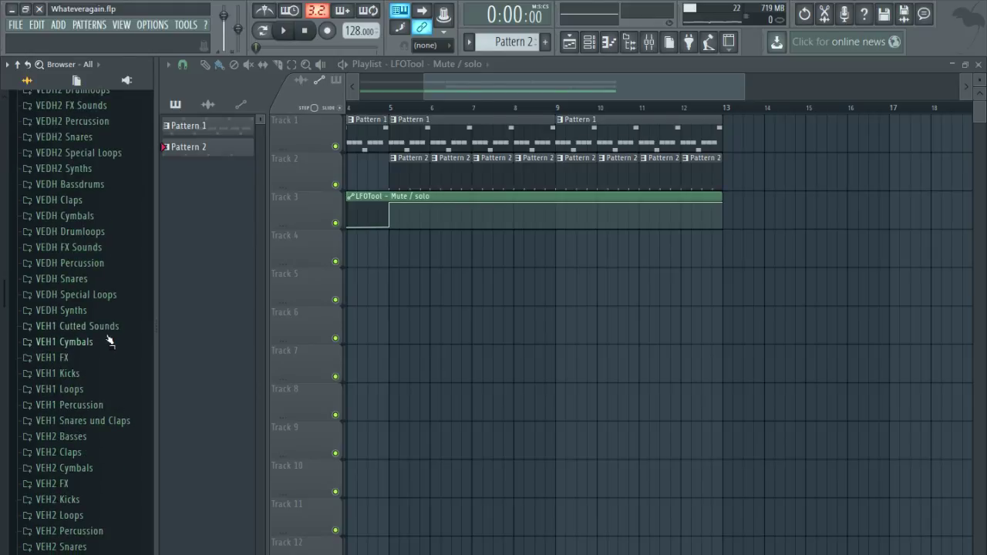
{"action": "scroll", "coordinate": [116, 302], "scroll_direction": "down", "scroll_amount": 7}
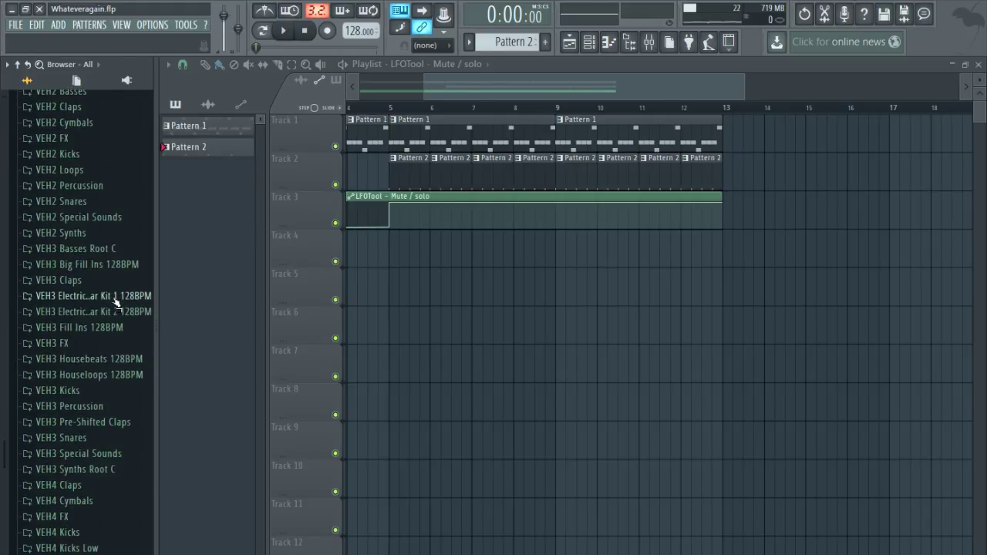
{"action": "scroll", "coordinate": [115, 302], "scroll_direction": "down", "scroll_amount": 2}
{"action": "scroll", "coordinate": [116, 302], "scroll_direction": "up", "scroll_amount": 7}
{"action": "scroll", "coordinate": [115, 297], "scroll_direction": "down", "scroll_amount": 7}
{"action": "scroll", "coordinate": [114, 296], "scroll_direction": "up", "scroll_amount": 9}
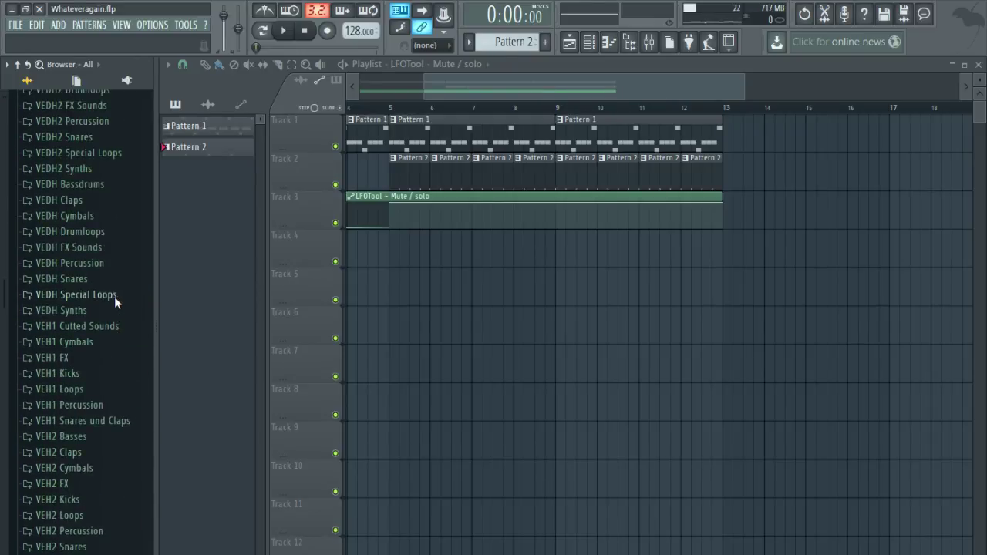
Open the VEDH Claps folder and audition clap samples, ending with VEDH Clap 003.
{"action": "left_click", "coordinate": [108, 200]}
{"action": "left_click", "coordinate": [112, 262]}
{"action": "scroll", "coordinate": [112, 262], "scroll_direction": "up", "scroll_amount": 2}
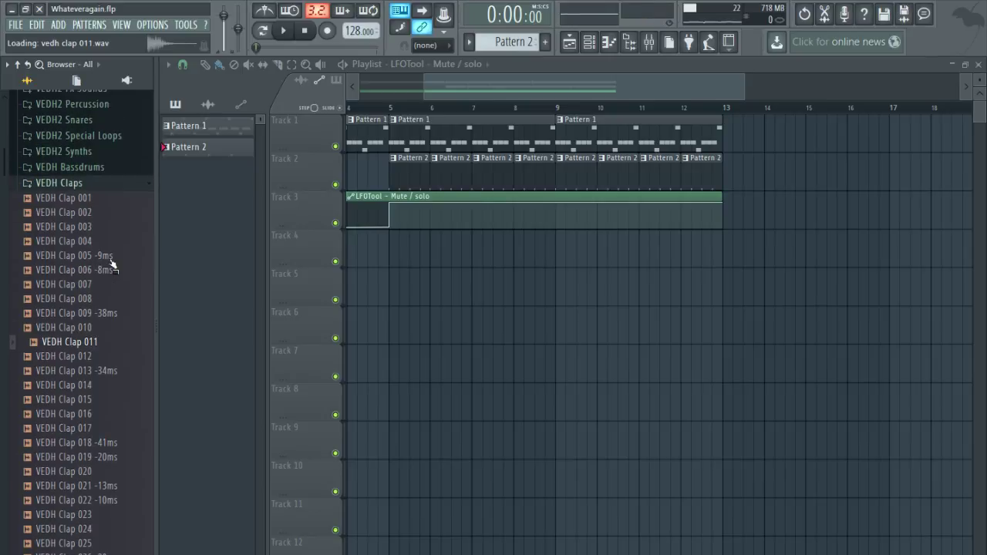
{"action": "left_click", "coordinate": [111, 256]}
{"action": "left_click", "coordinate": [110, 231]}
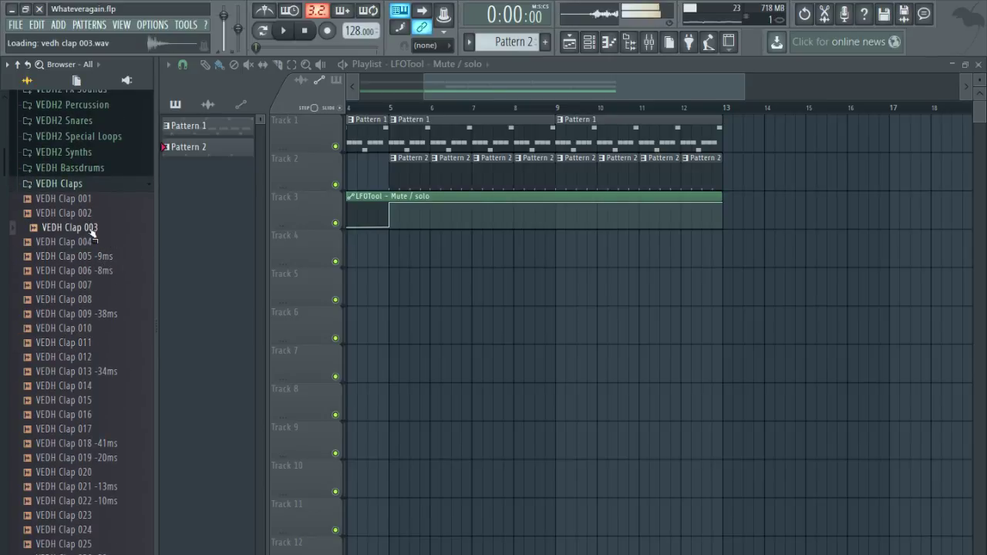
Close the playlist, mixer and LFOTool windows and add VEDH Clap 003 as a new channel below the automation channel.
{"action": "left_click", "coordinate": [978, 65]}
{"action": "left_click", "coordinate": [980, 67]}
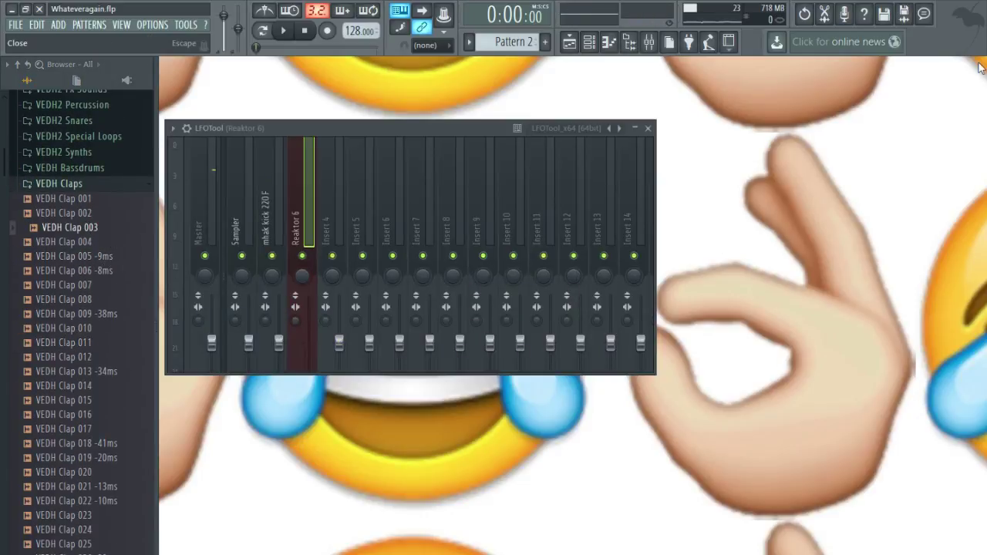
{"action": "left_click", "coordinate": [643, 128]}
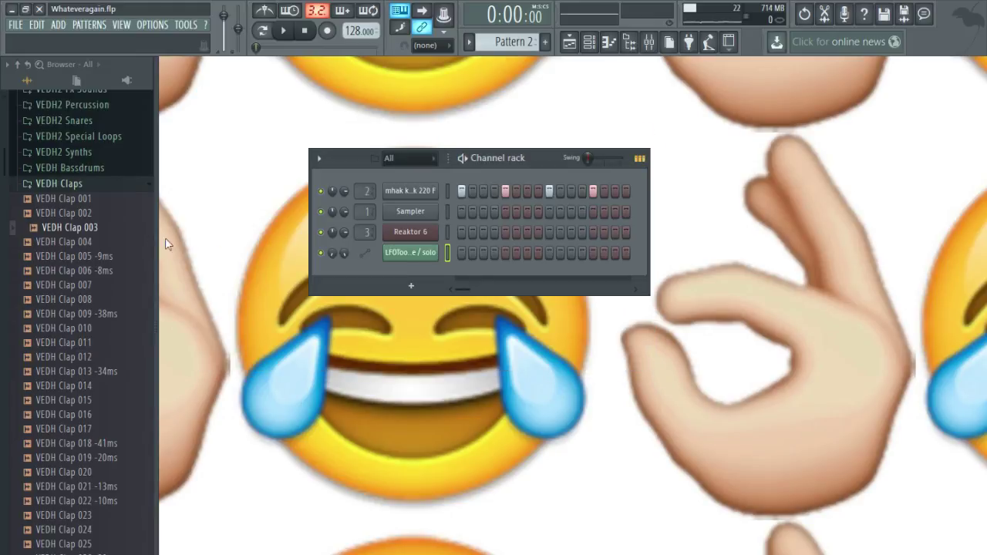
{"action": "left_click_drag", "start_coordinate": [73, 228], "coordinate": [420, 278]}
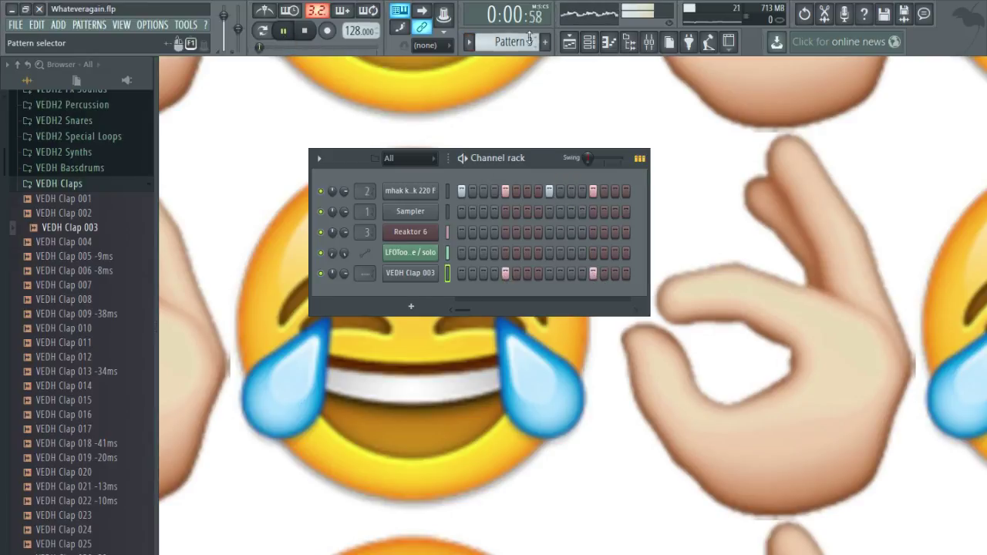
Replace the Pattern 2 clips in bars 9 to 12 with four Pattern 3 clips on Track 4, and play from bar 9.
{"action": "left_click", "coordinate": [569, 42]}
{"action": "right_click", "coordinate": [716, 165]}
{"action": "right_click", "coordinate": [660, 167]}
{"action": "right_click", "coordinate": [618, 169]}
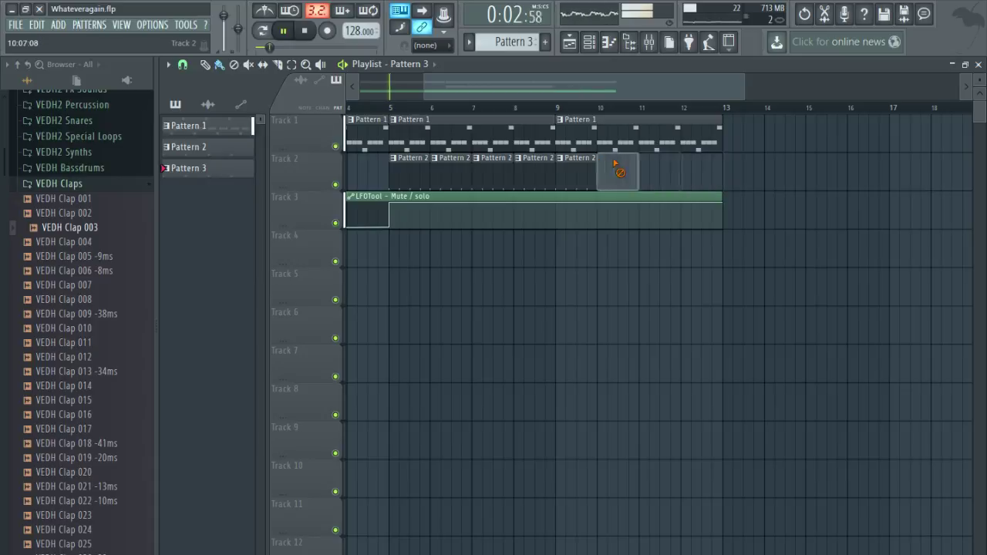
{"action": "right_click", "coordinate": [576, 172]}
{"action": "left_click_drag", "start_coordinate": [562, 239], "coordinate": [692, 256]}
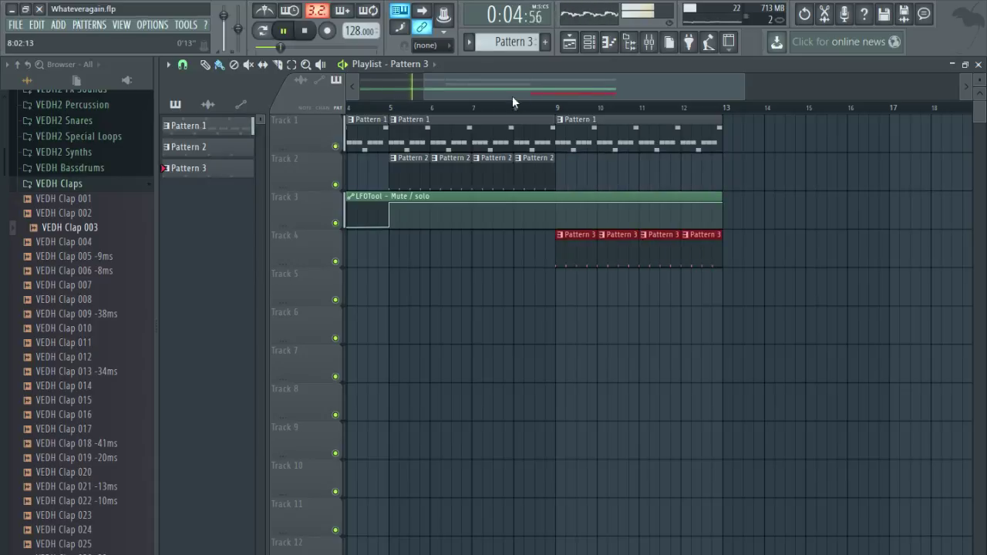
{"action": "left_click", "coordinate": [559, 110]}
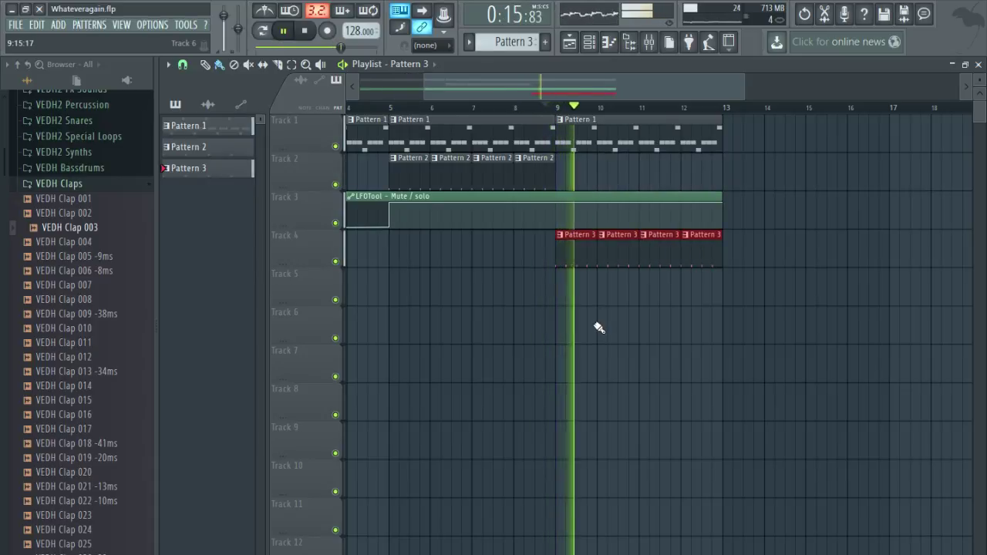
Try duplicating the clips from bar 9 on Tracks 1, 3 and 4, and undo the duplication.
{"action": "left_click_drag", "start_coordinate": [812, 343], "coordinate": [570, 133]}
{"action": "key", "text": "ctrl+b"}
{"action": "key", "text": "ctrl+z"}
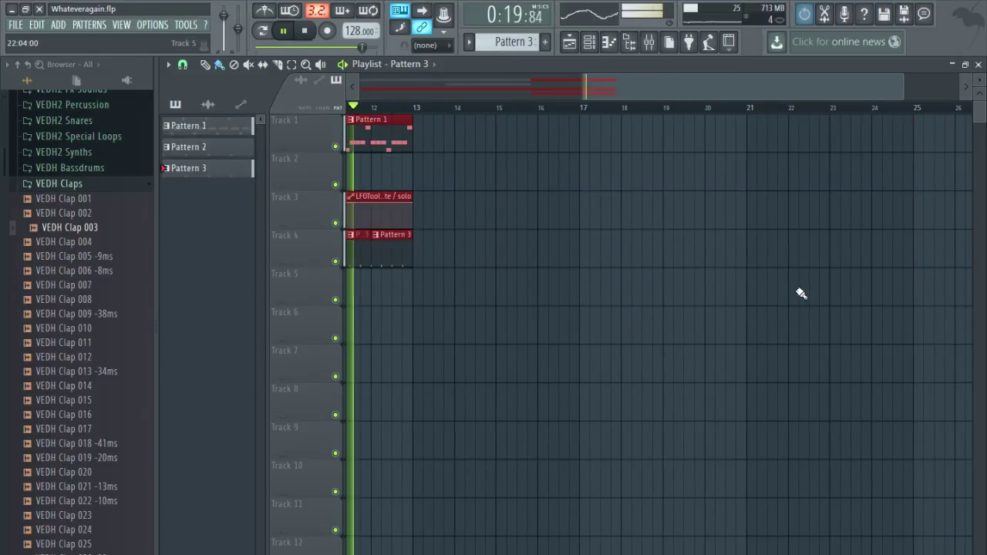
Shorten the LFOTool - Mute / solo automation clip on Track 3 so it ends at the start of bar 9.
{"action": "right_click", "coordinate": [724, 259], "text": "ctrl"}
{"action": "left_click_drag", "start_coordinate": [625, 179], "coordinate": [544, 134]}
{"action": "left_click_drag", "start_coordinate": [640, 289], "coordinate": [523, 248]}
{"action": "scroll", "coordinate": [545, 282], "scroll_direction": "up", "scroll_amount": 3}
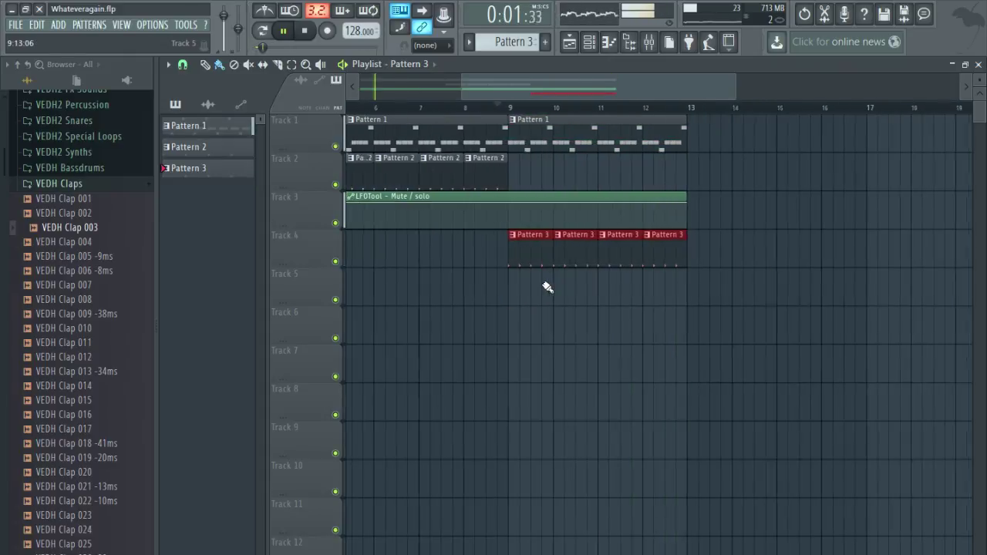
{"action": "left_click", "coordinate": [546, 284], "text": "ctrl"}
{"action": "left_click_drag", "start_coordinate": [703, 204], "coordinate": [510, 237]}
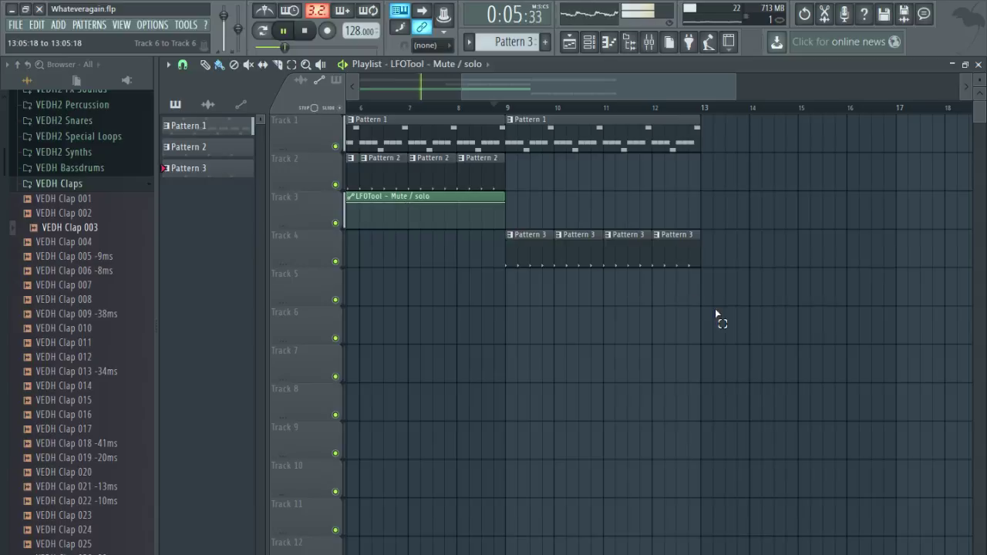
Duplicate the Pattern 1 and Pattern 3 clips of bars 9 to 12 twice, filling bars 13 to 20, and save the project.
{"action": "left_click_drag", "start_coordinate": [715, 315], "coordinate": [519, 150]}
{"action": "key", "text": "ctrl+b"}
{"action": "key", "text": "ctrl+b"}
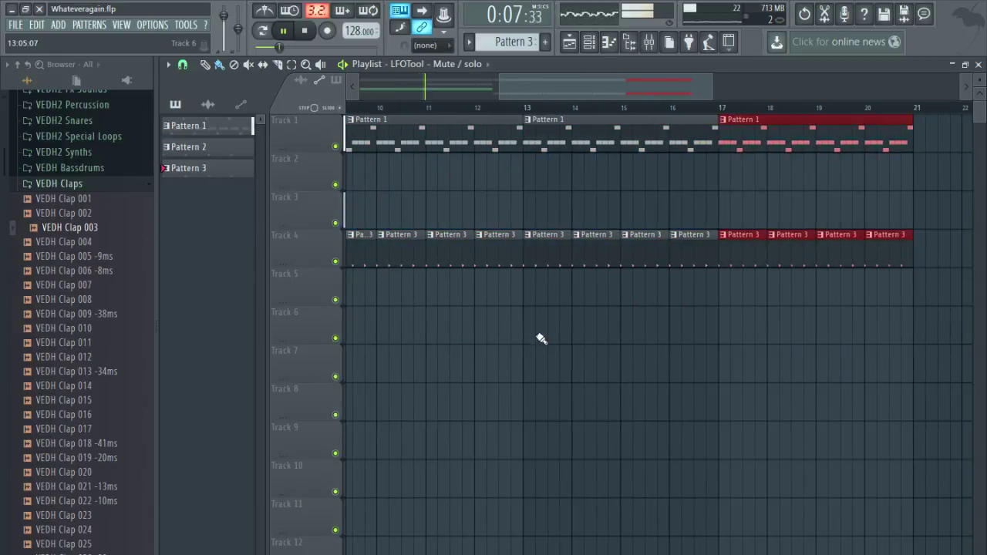
{"action": "scroll", "coordinate": [542, 339], "scroll_direction": "down", "scroll_amount": 3}
{"action": "key", "text": "ctrl+s"}
{"action": "scroll", "coordinate": [542, 340], "scroll_direction": "up", "scroll_amount": 3}
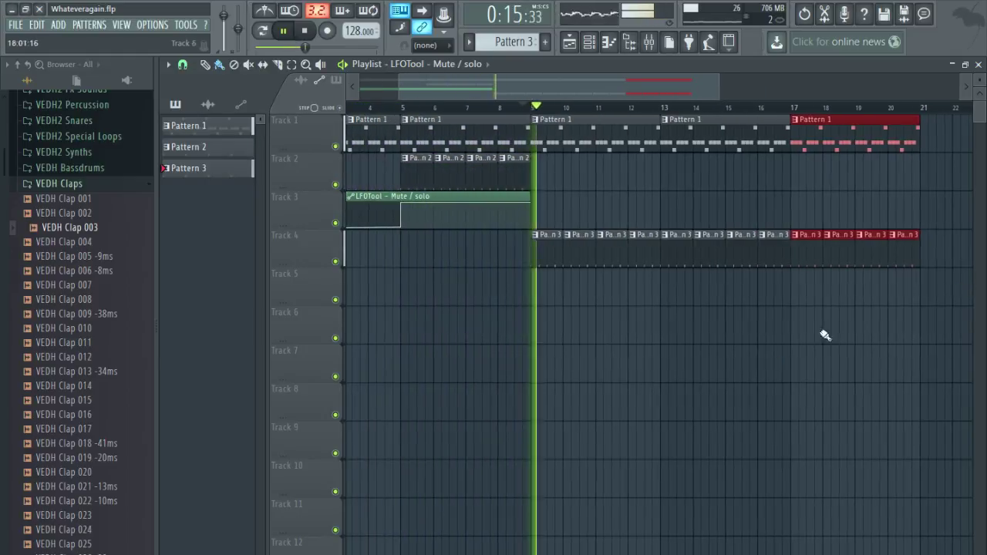
{"action": "scroll", "coordinate": [675, 407], "scroll_direction": "down", "scroll_amount": 3}
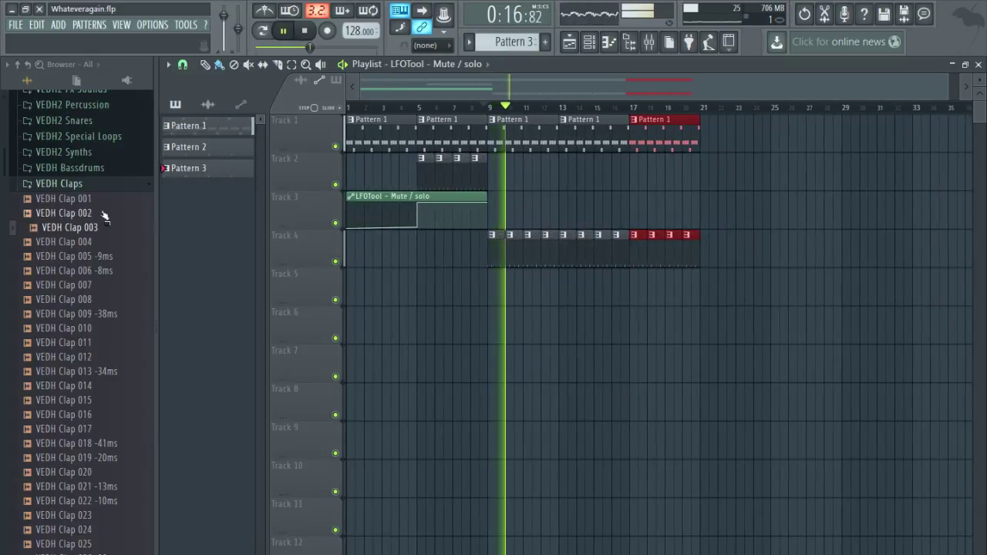
Collapse the VEDH Claps folder, and stop playback before closing the playlist.
{"action": "left_click", "coordinate": [67, 184]}
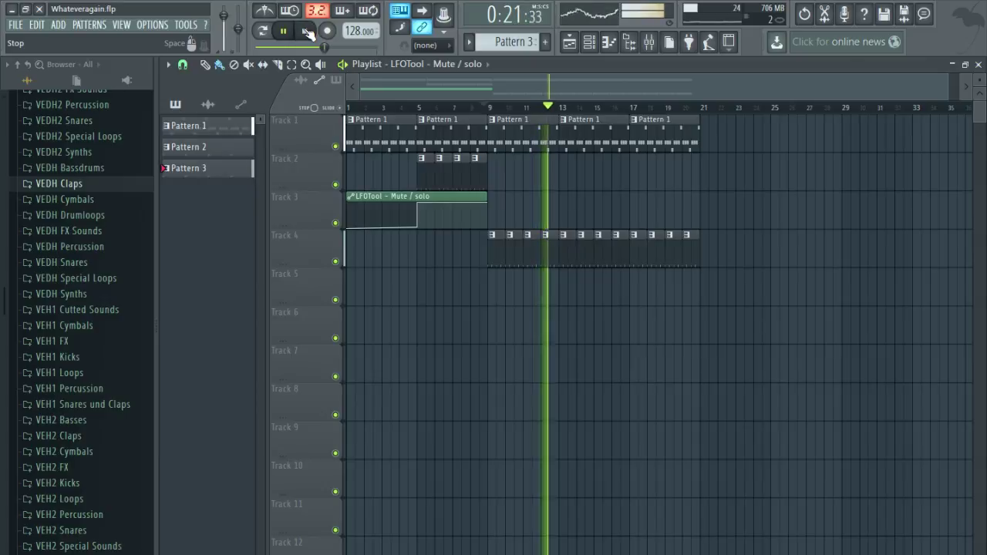
{"action": "left_click", "coordinate": [308, 31]}
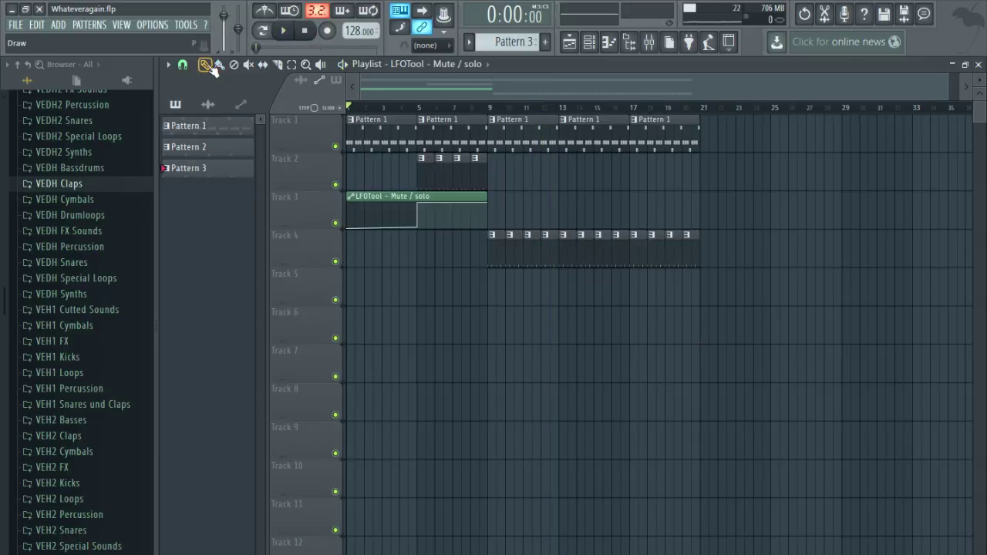
{"action": "left_click", "coordinate": [979, 65]}
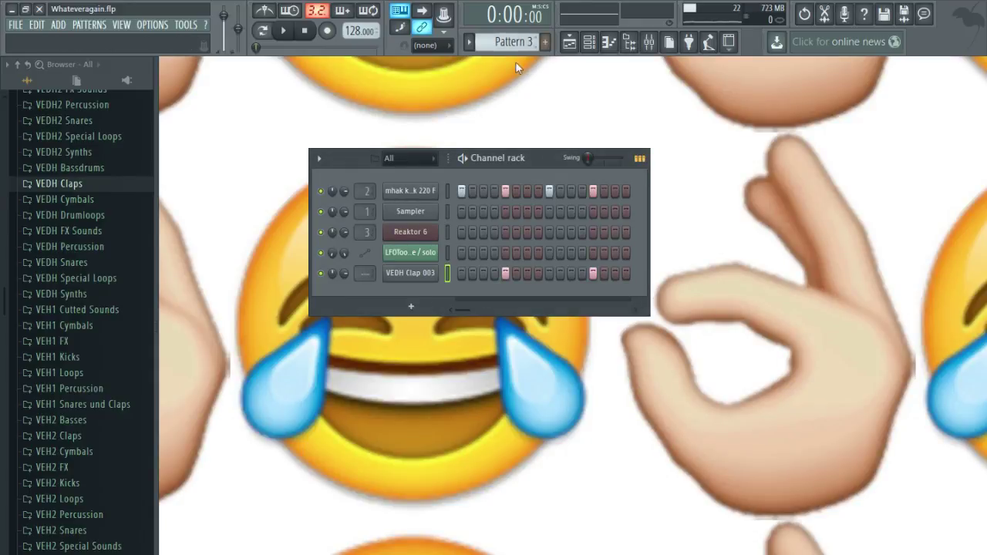
Open the Reaktor 6 channel and load the Monark Bass preset 8 - Electric.
{"action": "left_click", "coordinate": [419, 235]}
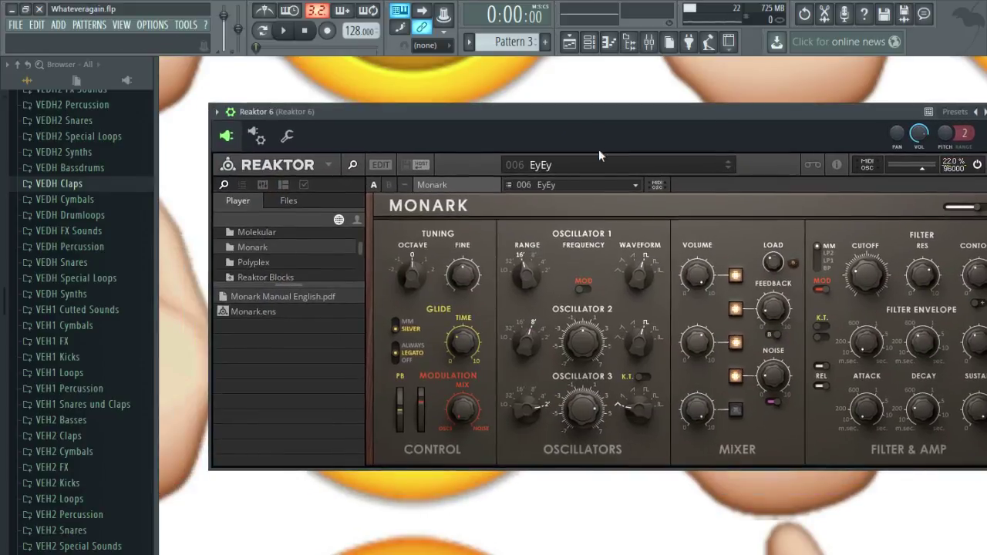
{"action": "left_click", "coordinate": [602, 171]}
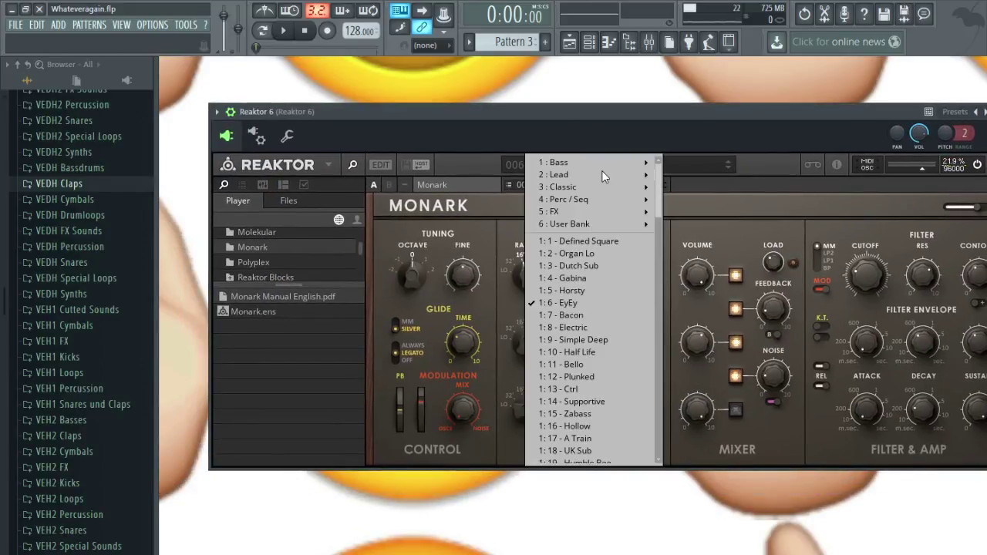
{"action": "mouse_move", "coordinate": [605, 160]}
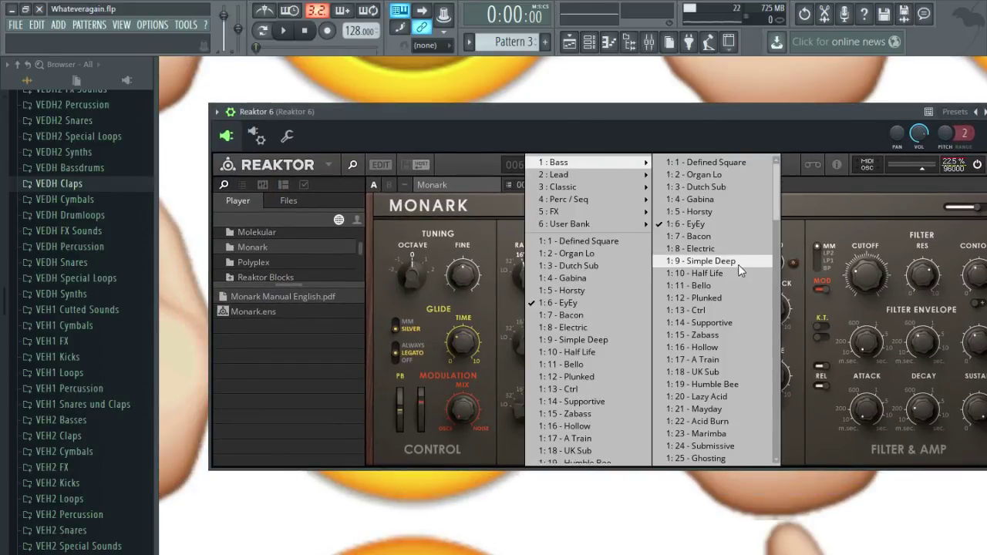
{"action": "left_click", "coordinate": [698, 248]}
Play the arrangement from bar 9 to hear the Electric preset, and return from the playlist to the Reaktor 6 window.
{"action": "left_click", "coordinate": [283, 30]}
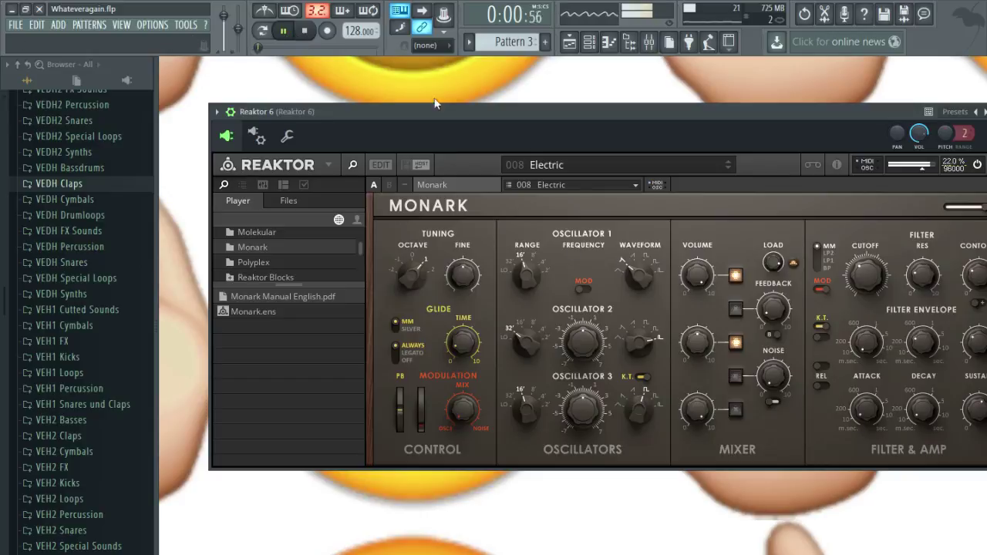
{"action": "left_click", "coordinate": [569, 42]}
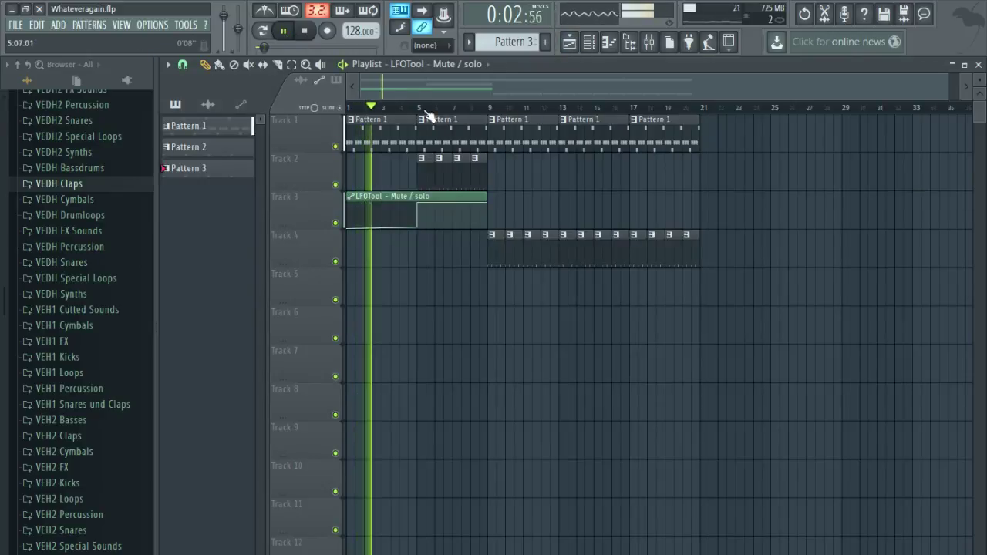
{"action": "left_click", "coordinate": [489, 106]}
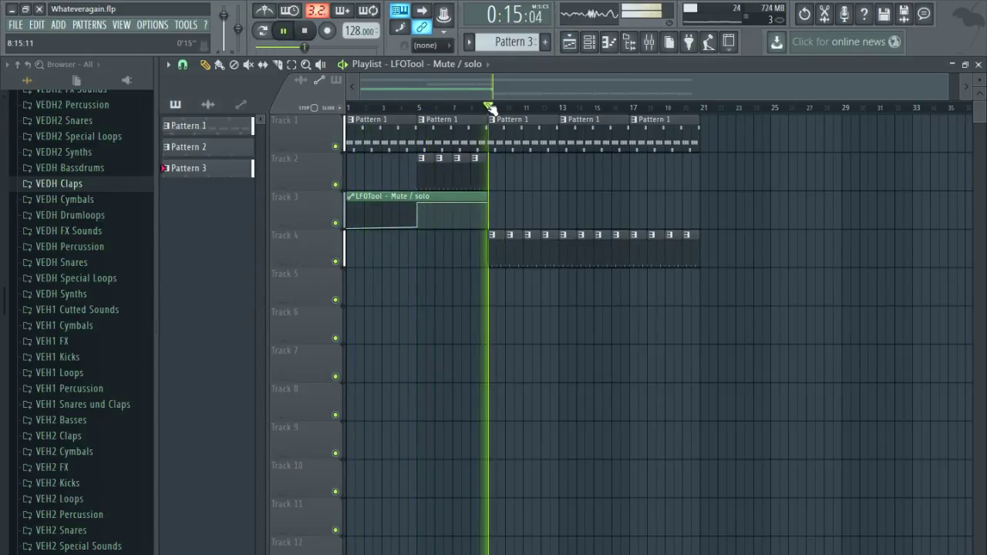
{"action": "left_click", "coordinate": [978, 65]}
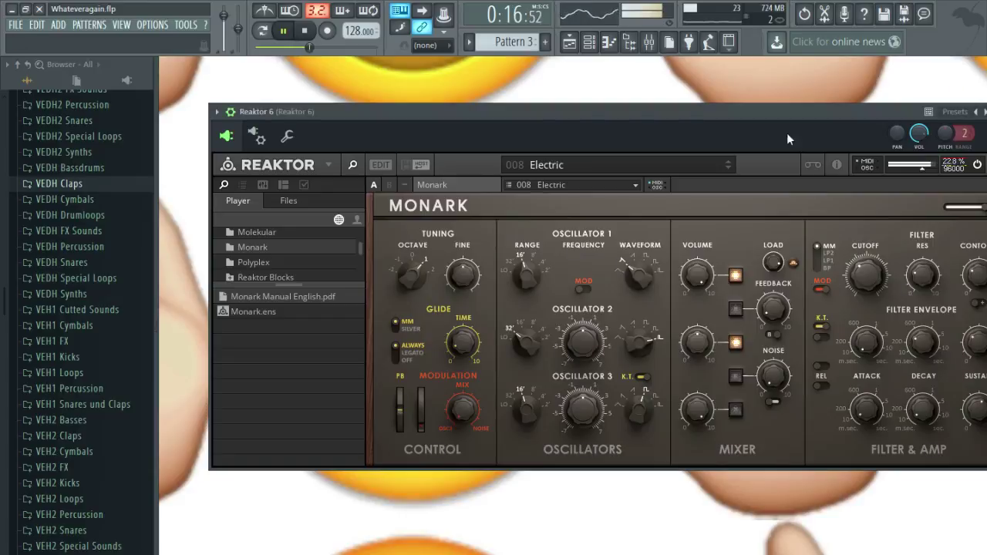
Load the bass preset 12 Plunked in the Monark synth and reopen the preset list.
{"action": "left_click", "coordinate": [597, 161]}
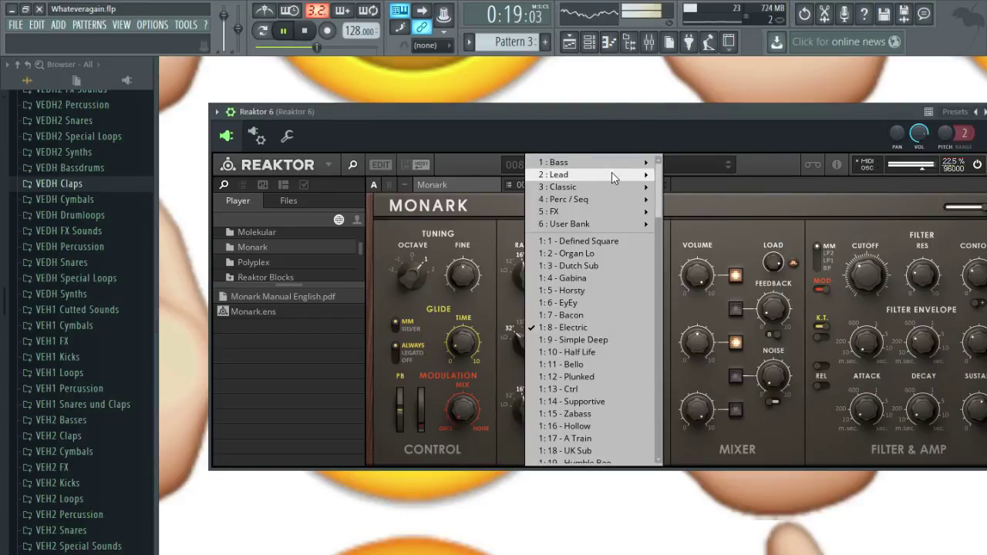
{"action": "mouse_move", "coordinate": [611, 174]}
{"action": "left_click", "coordinate": [686, 296]}
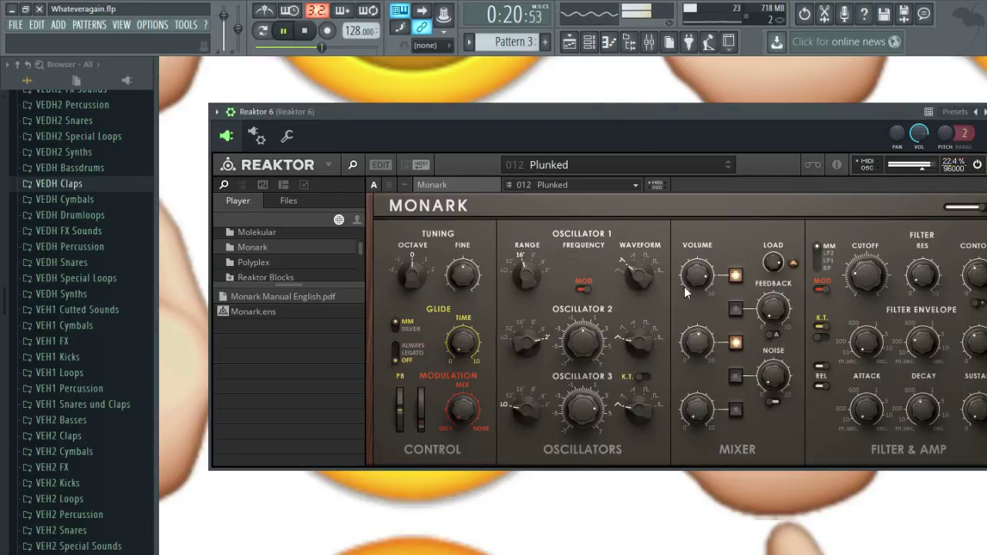
{"action": "left_click", "coordinate": [593, 157]}
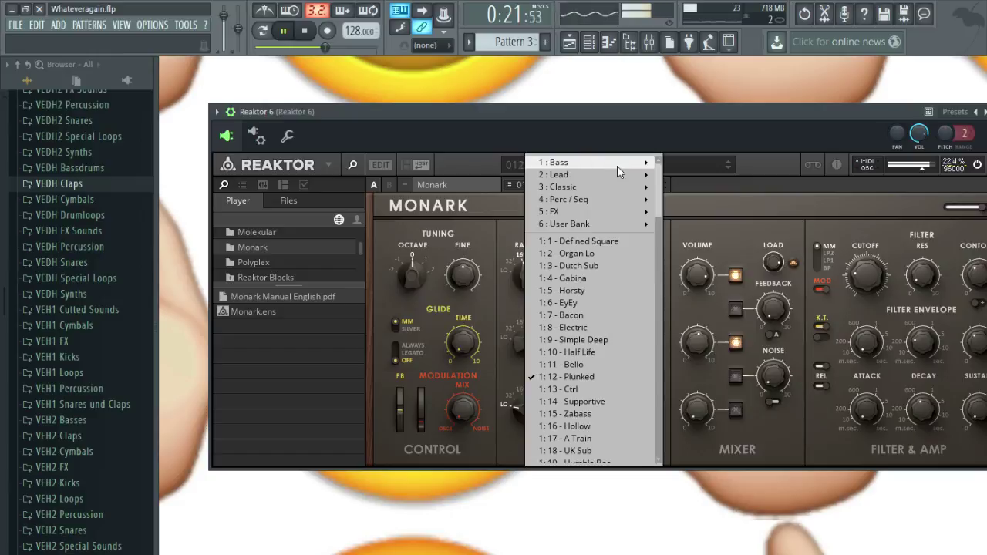
Play the song from the start and examine the pattern arrangement in the playlist.
{"action": "left_click", "coordinate": [266, 31]}
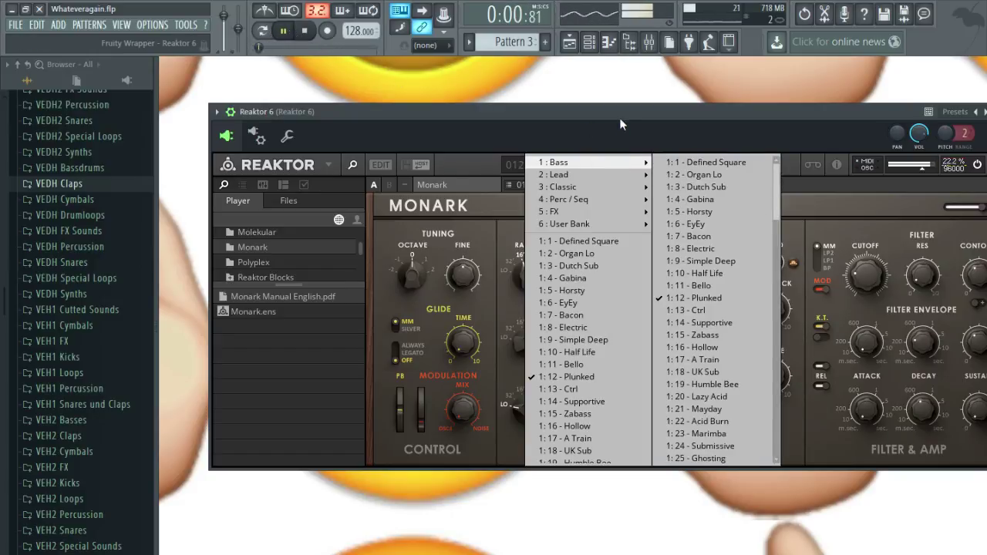
{"action": "left_click", "coordinate": [571, 45]}
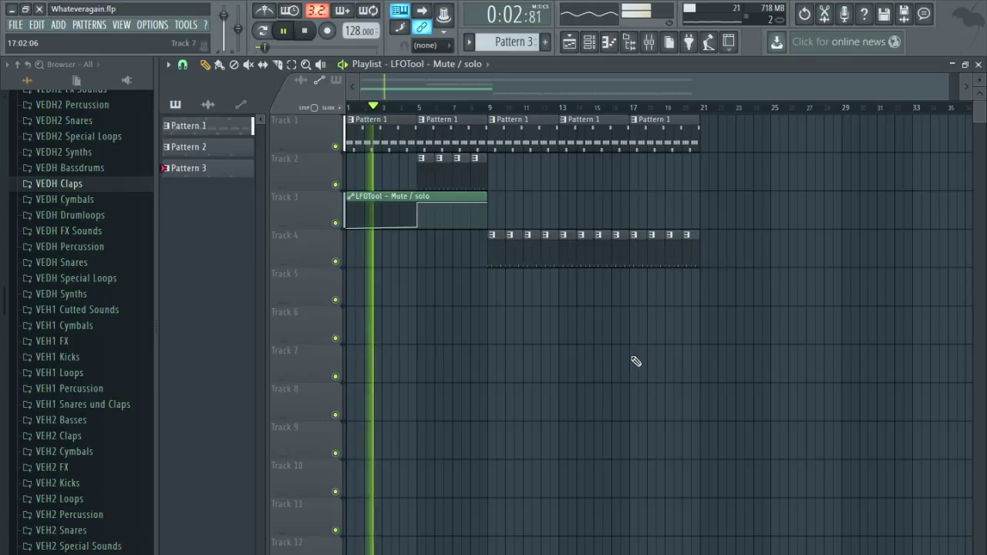
{"action": "scroll", "coordinate": [446, 368], "scroll_direction": "down", "scroll_amount": 1}
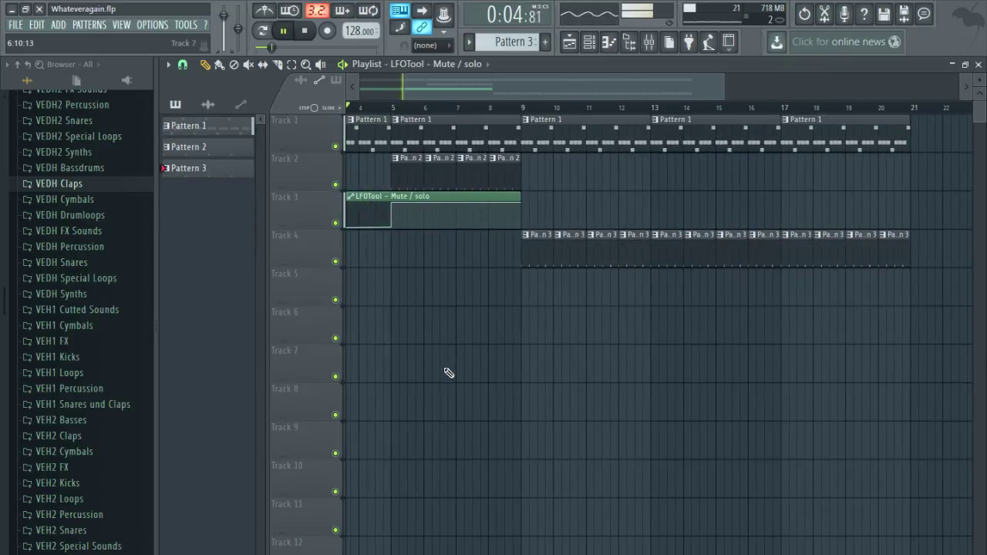
{"action": "scroll", "coordinate": [722, 444], "scroll_direction": "up", "scroll_amount": 5}
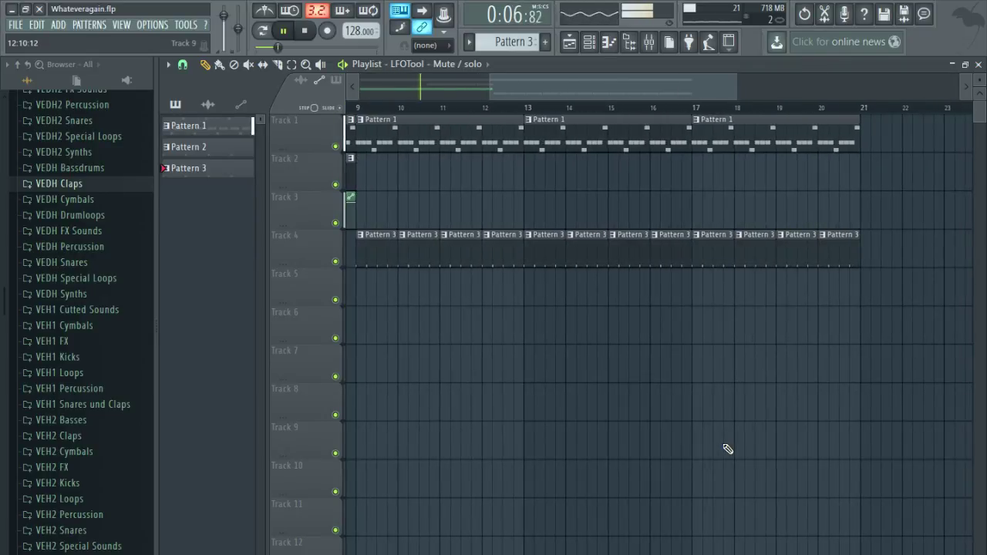
{"action": "scroll", "coordinate": [728, 448], "scroll_direction": "down", "scroll_amount": 4}
{"action": "scroll", "coordinate": [729, 448], "scroll_direction": "up", "scroll_amount": 4}
{"action": "scroll", "coordinate": [728, 449], "scroll_direction": "down", "scroll_amount": 4}
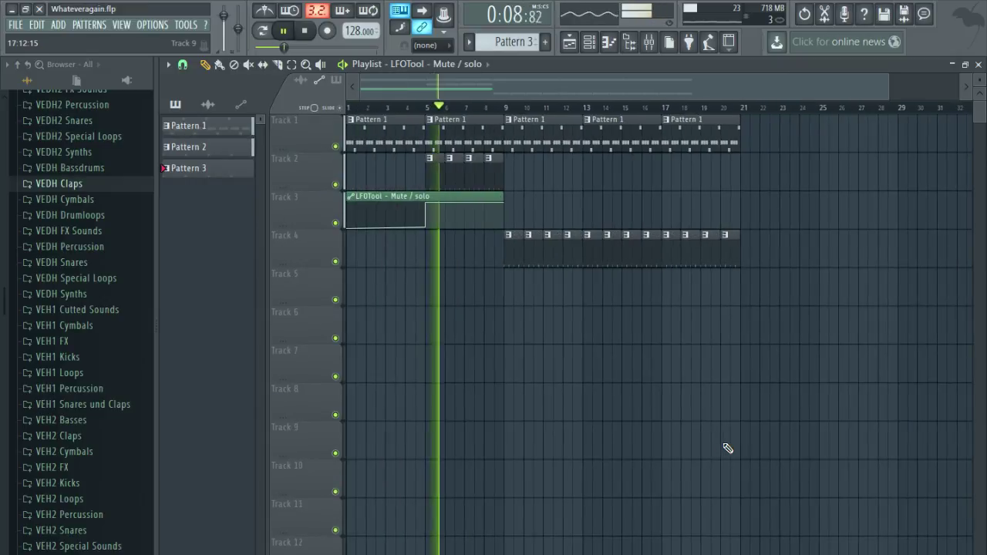
{"action": "scroll", "coordinate": [43, 301], "scroll_direction": "up", "scroll_amount": 5}
{"action": "scroll", "coordinate": [43, 301], "scroll_direction": "down", "scroll_amount": 5}
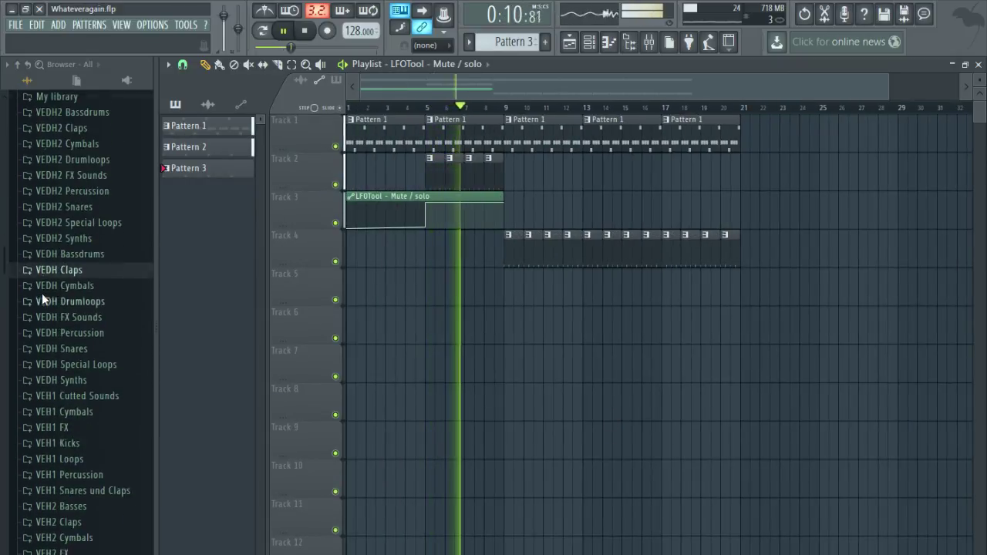
{"action": "scroll", "coordinate": [42, 293], "scroll_direction": "up", "scroll_amount": 4}
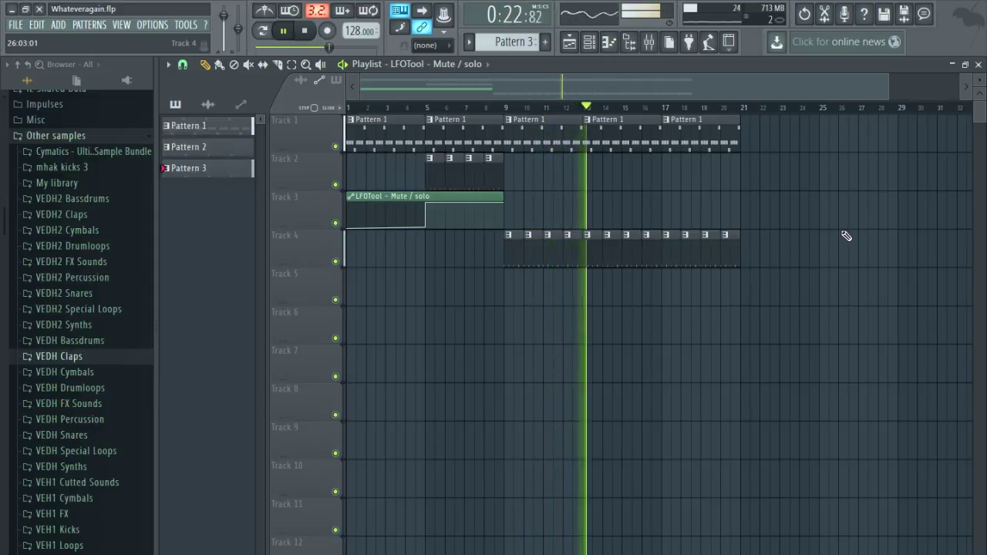
Duplicate the Pattern 1 and Pattern 3 clips of bars 17 to 20 into bars 21 to 24.
{"action": "left_click_drag", "start_coordinate": [795, 343], "coordinate": [670, 121]}
{"action": "key", "text": "ctrl+b"}
{"action": "right_click", "coordinate": [796, 298]}
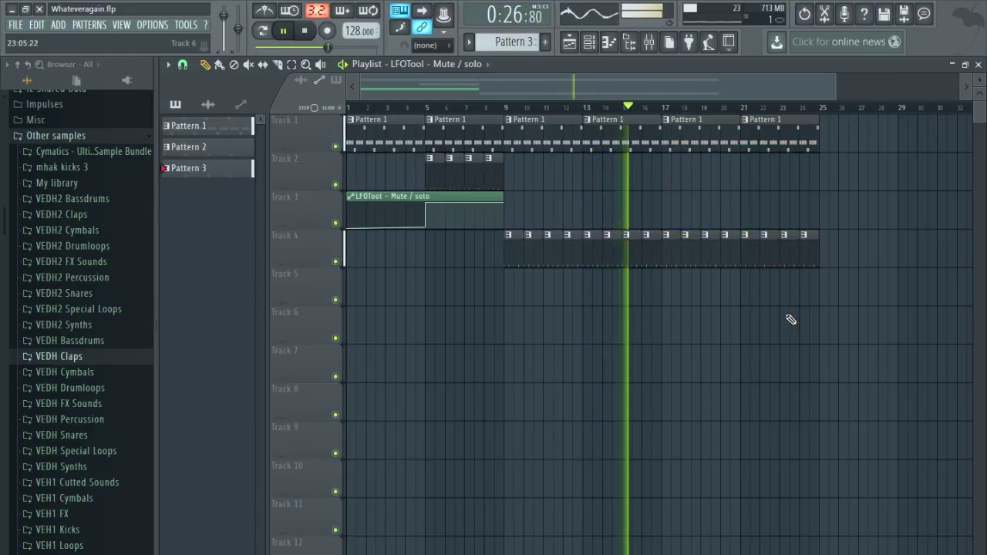
Stop playback and open the VEH4 Hihats Closed folder within VEH4 Cymbals under Other samples.
{"action": "scroll", "coordinate": [92, 309], "scroll_direction": "up", "scroll_amount": 4}
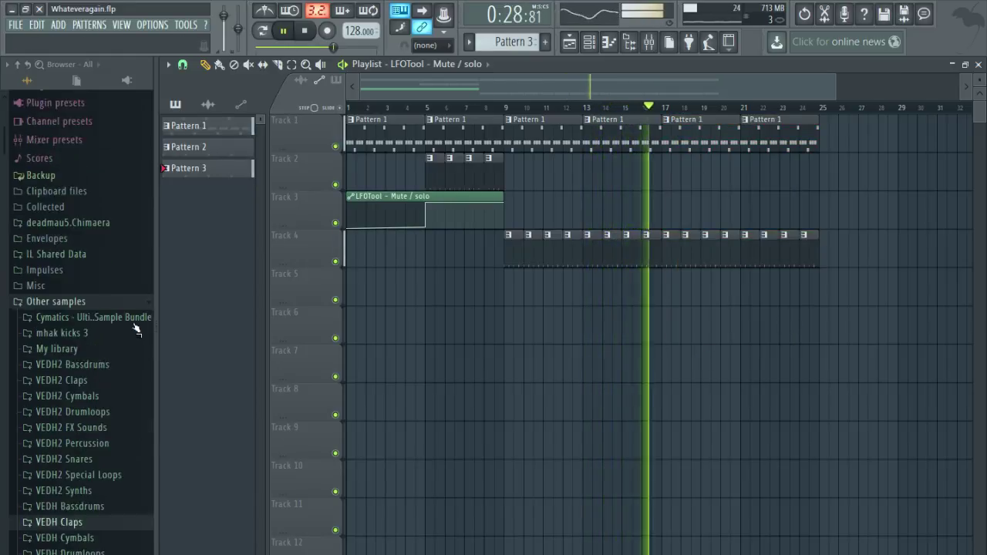
{"action": "left_click", "coordinate": [125, 249]}
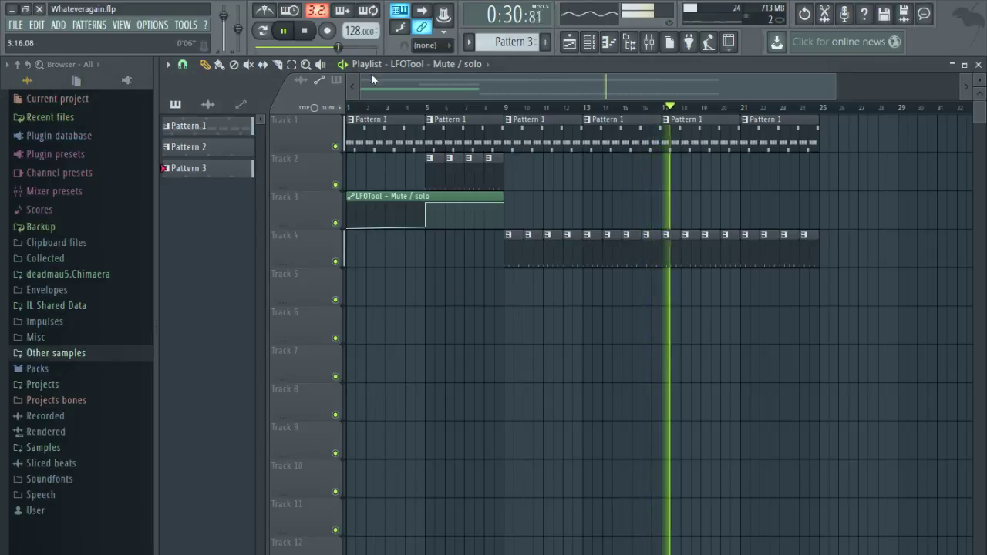
{"action": "key", "text": "space"}
{"action": "left_click", "coordinate": [89, 351]}
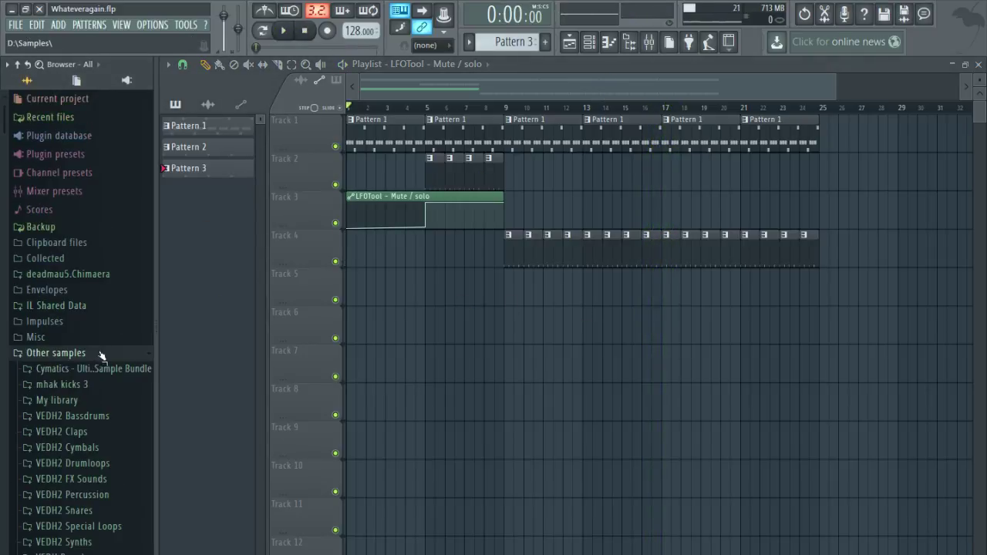
{"action": "scroll", "coordinate": [98, 355], "scroll_direction": "down", "scroll_amount": 10}
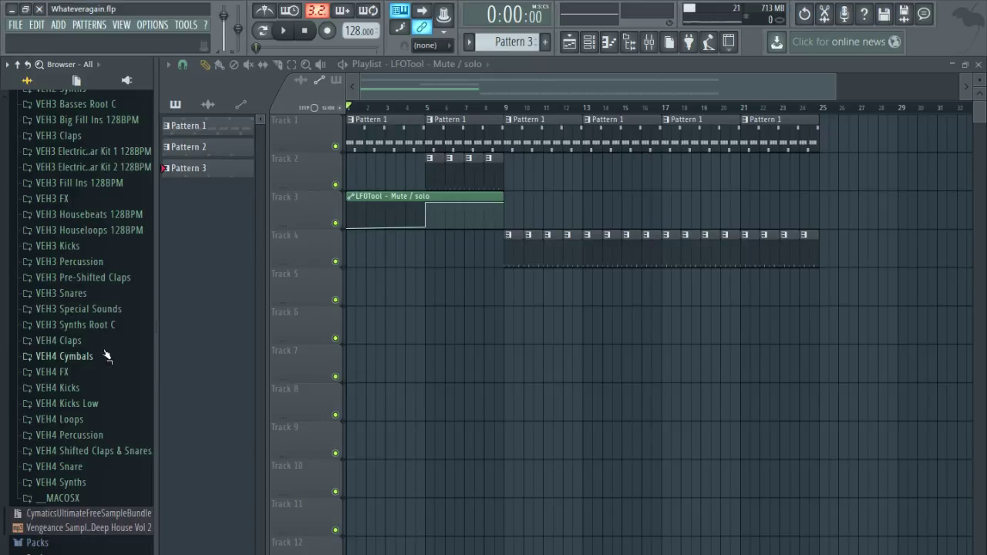
{"action": "left_click", "coordinate": [105, 356]}
{"action": "left_click", "coordinate": [120, 373]}
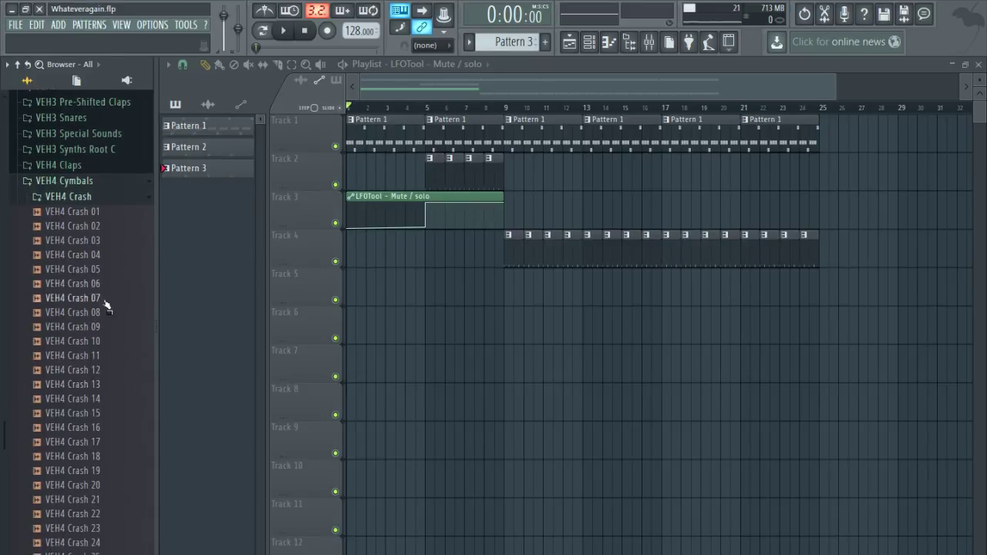
{"action": "left_click", "coordinate": [86, 202]}
{"action": "left_click", "coordinate": [100, 213]}
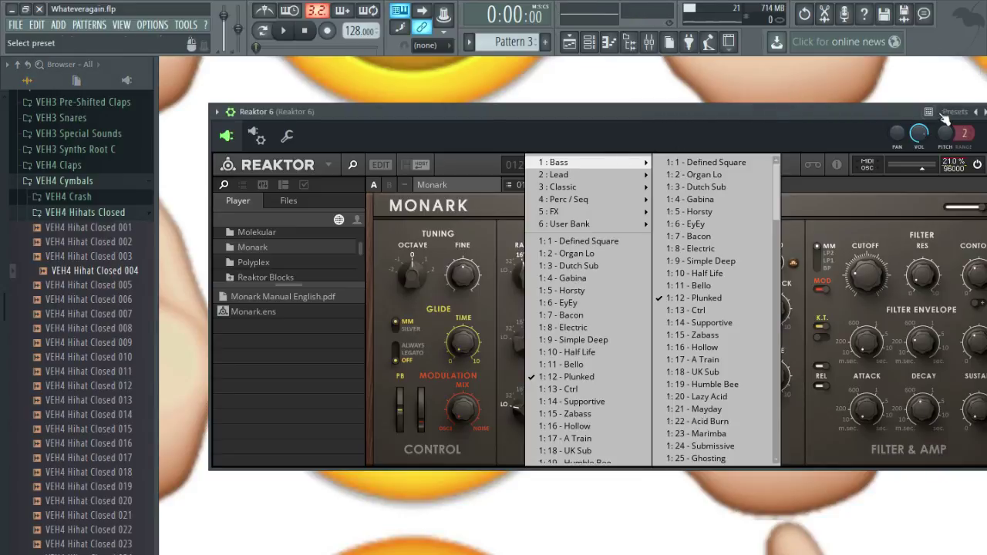
Add VEH4 Hihat Closed 004 as a channel and program it on steps 3, 7, 11 and 15 in Pattern 4, a copy of Pattern 3.
{"action": "left_click_drag", "start_coordinate": [876, 117], "coordinate": [706, 118]}
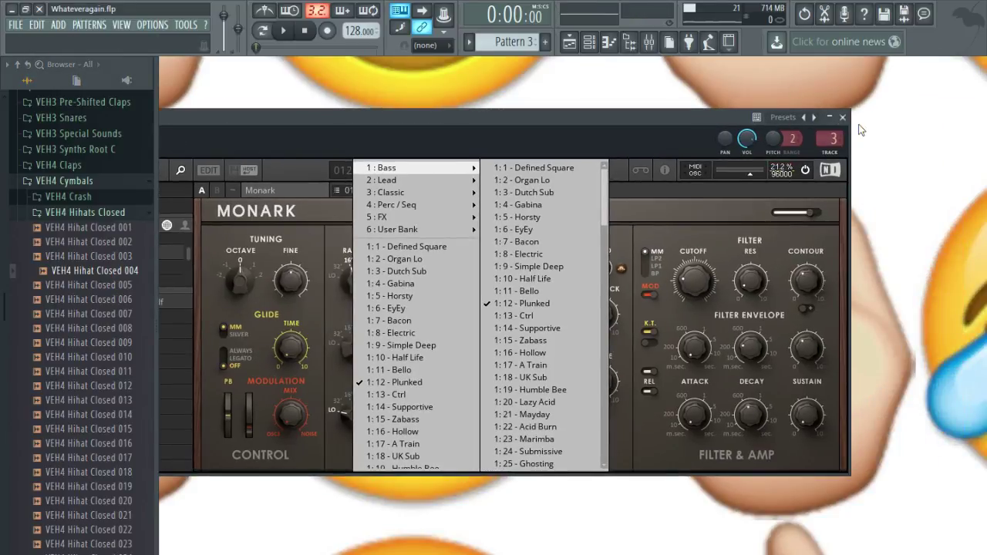
{"action": "left_click", "coordinate": [845, 114]}
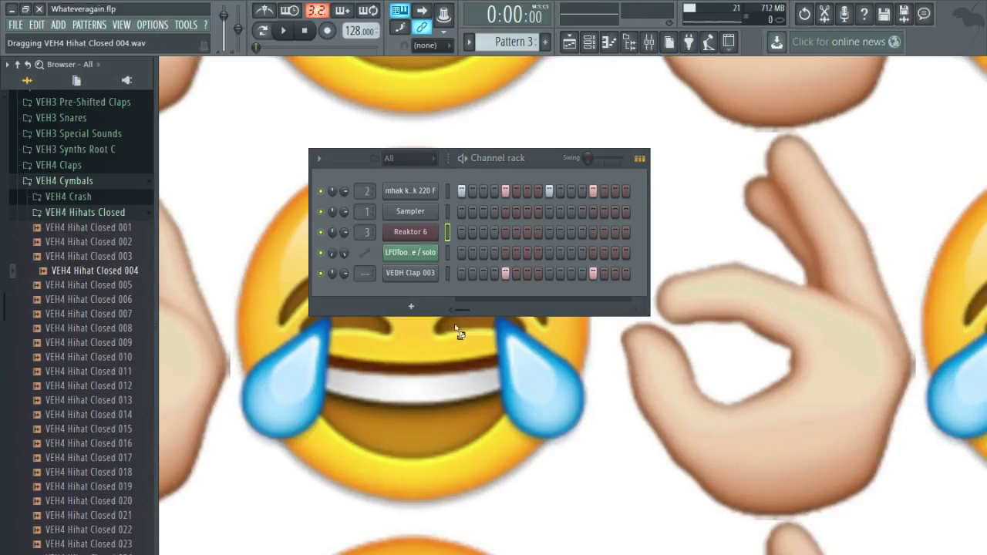
{"action": "left_click_drag", "start_coordinate": [411, 295], "coordinate": [413, 294]}
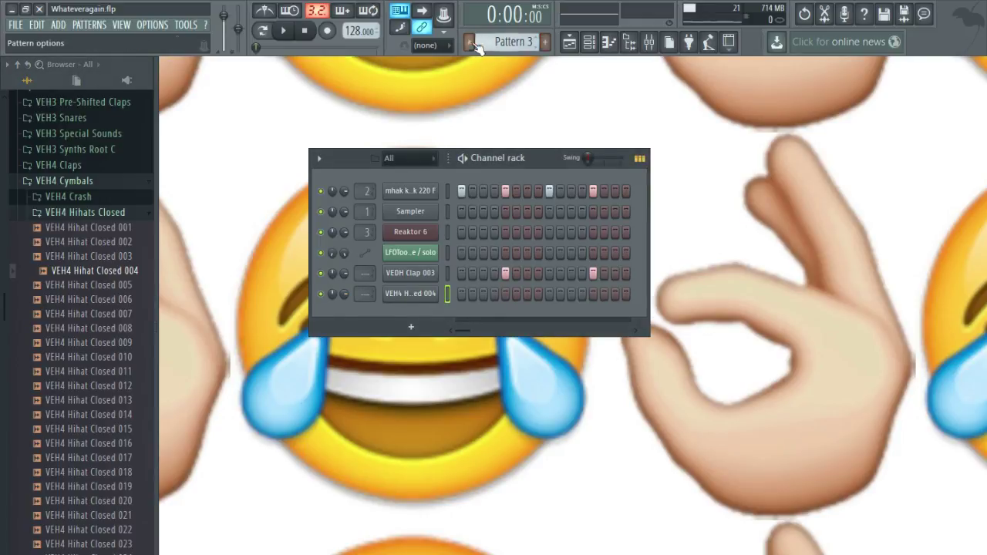
{"action": "key", "text": "F4"}
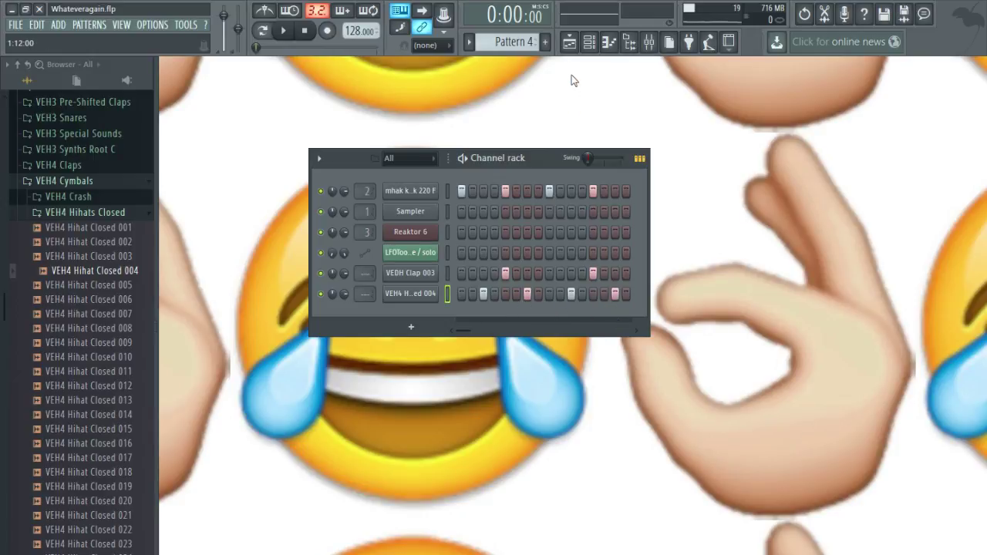
Remove the Pattern 3 clips from bars 17 to 24 on Track 4 and paint Pattern 4 clips over those bars on Track 5.
{"action": "left_click", "coordinate": [572, 49]}
{"action": "scroll", "coordinate": [701, 285], "scroll_direction": "down", "scroll_amount": 2}
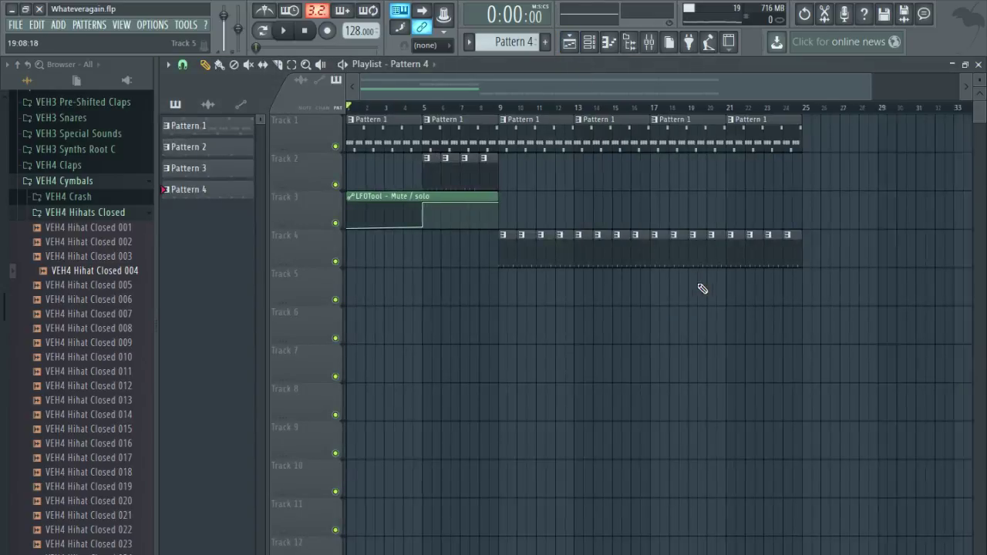
{"action": "left_click_drag", "start_coordinate": [729, 274], "coordinate": [611, 258]}
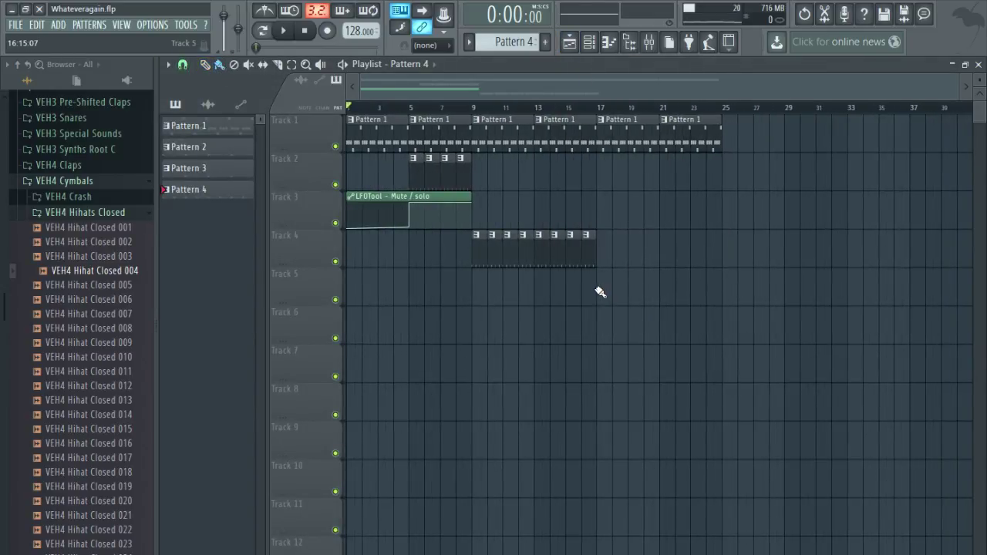
{"action": "left_click_drag", "start_coordinate": [604, 293], "coordinate": [710, 293]}
{"action": "scroll", "coordinate": [668, 310], "scroll_direction": "up", "scroll_amount": 5}
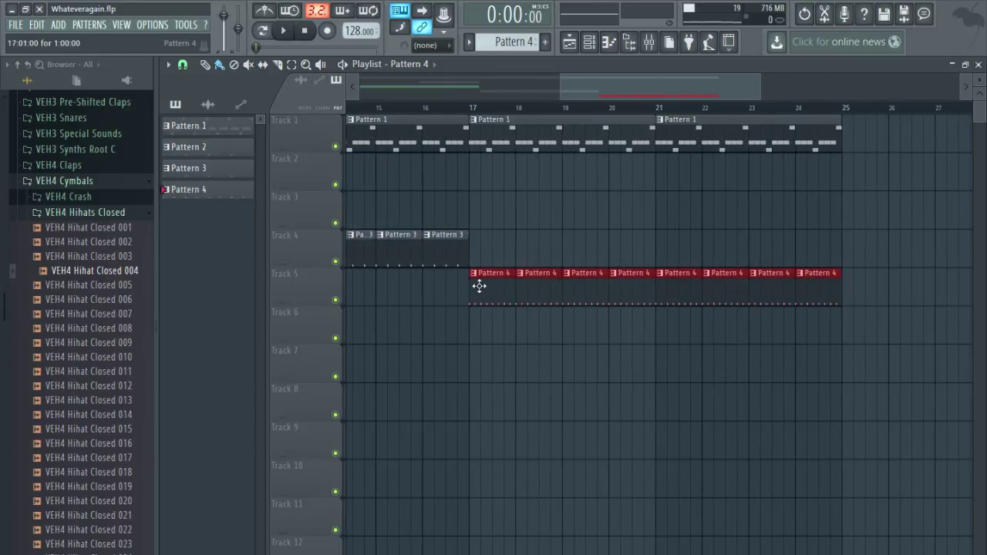
Play the arrangement from just before bar 17 and route the VEH4 Hihat Closed 004 channel to mixer track 4.
{"action": "key", "text": "space"}
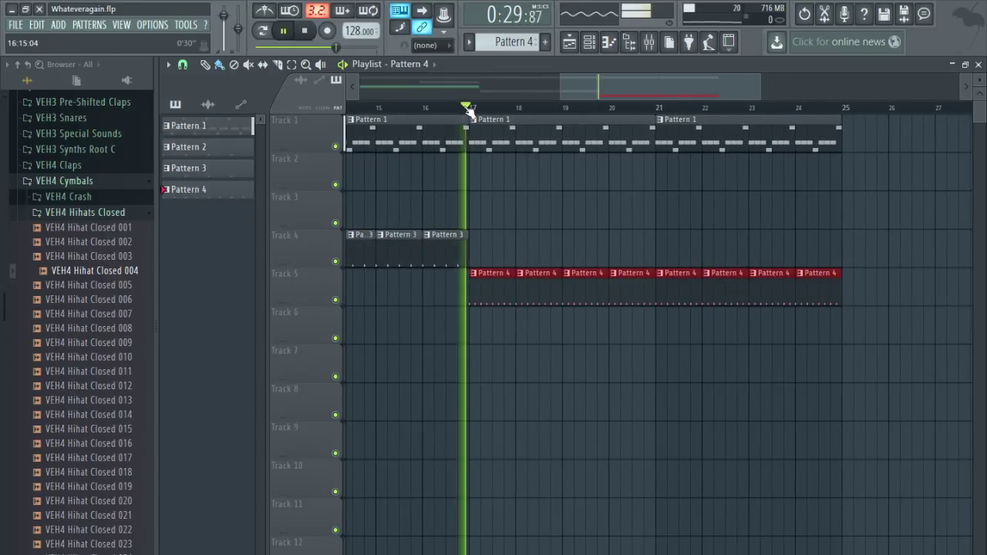
{"action": "left_click", "coordinate": [649, 43]}
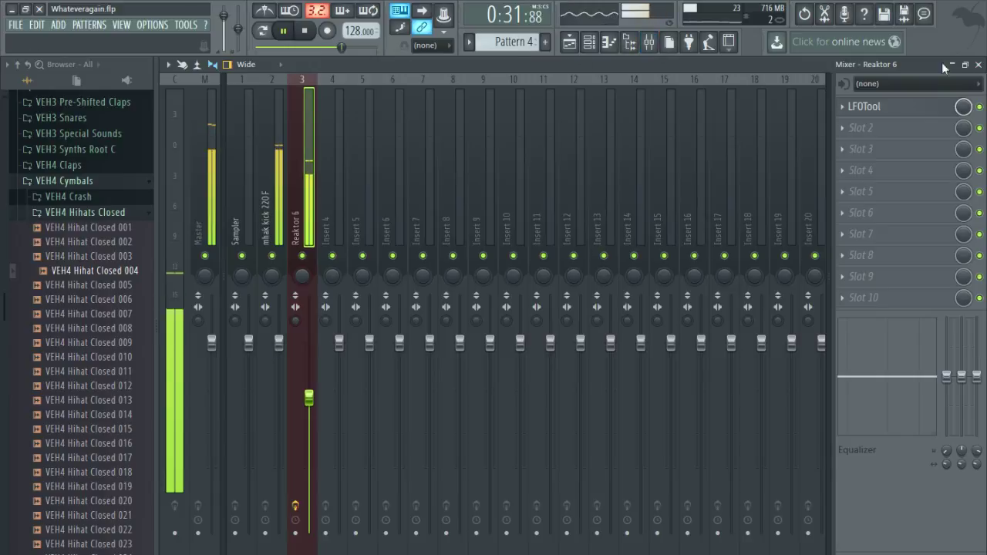
{"action": "left_click", "coordinate": [978, 65]}
{"action": "left_click", "coordinate": [978, 64]}
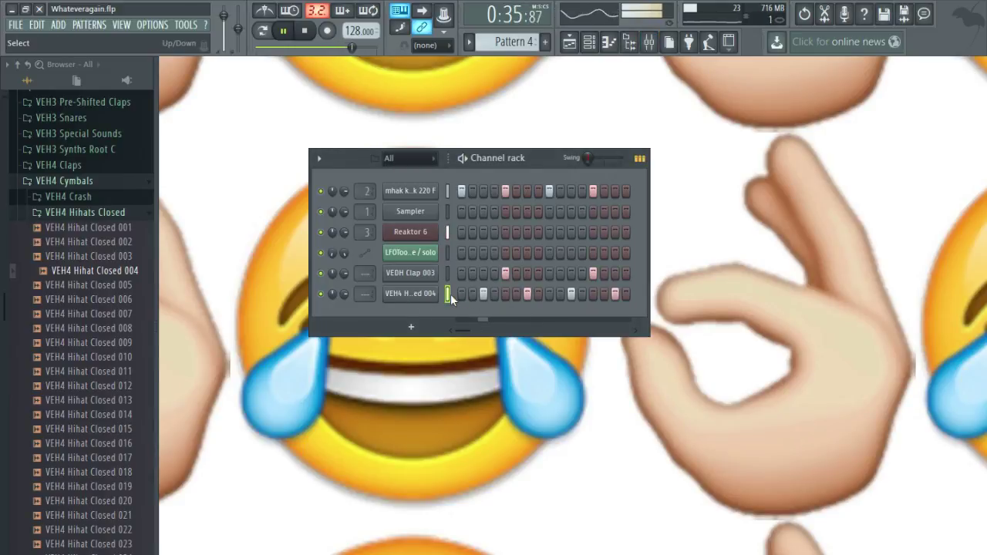
{"action": "key", "text": "ctrl+l"}
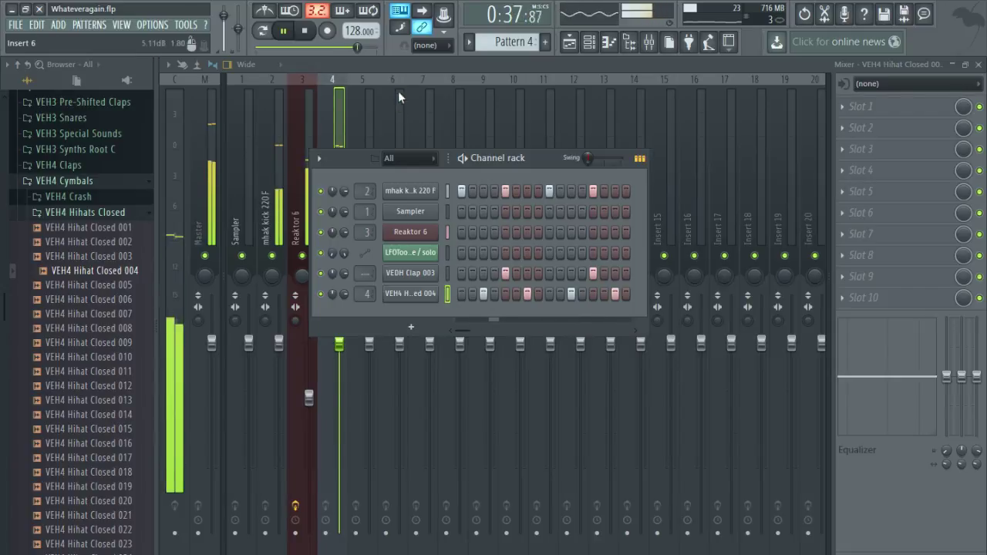
{"action": "left_click", "coordinate": [389, 65]}
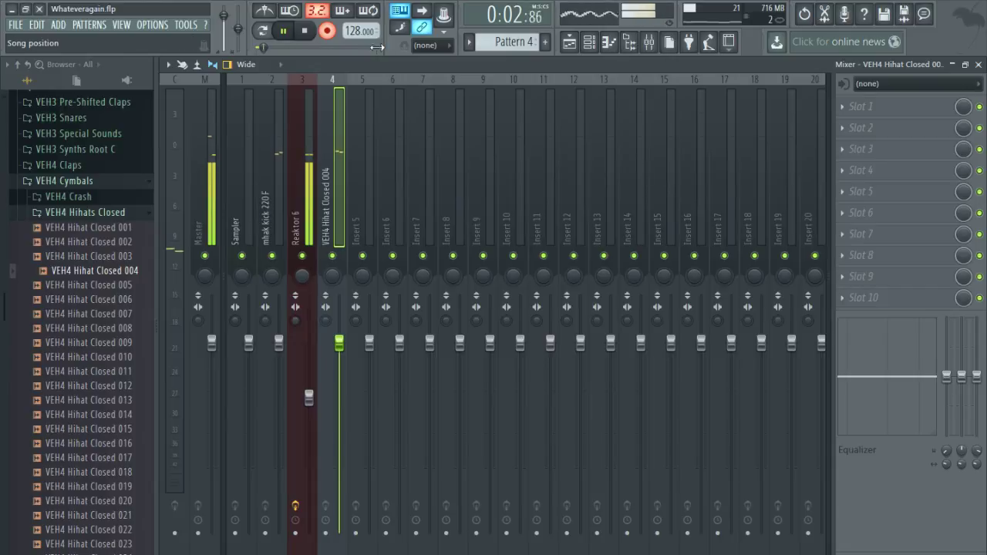
Duplicate the Pattern 1 and Pattern 4 clips of bars 17 to 24 into bars 25 to 32.
{"action": "left_click", "coordinate": [569, 42]}
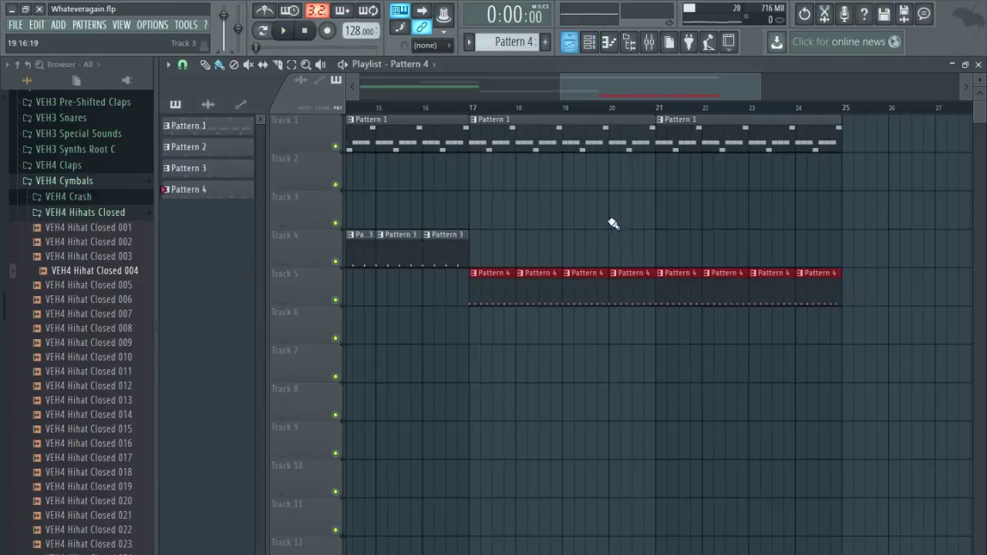
{"action": "left_click_drag", "start_coordinate": [779, 363], "coordinate": [553, 116]}
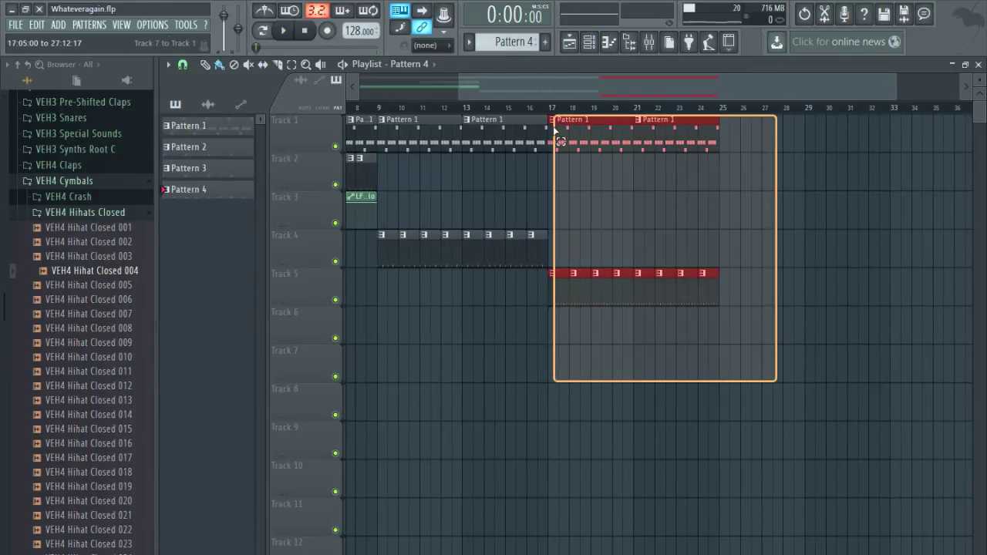
{"action": "key", "text": "ctrl+b"}
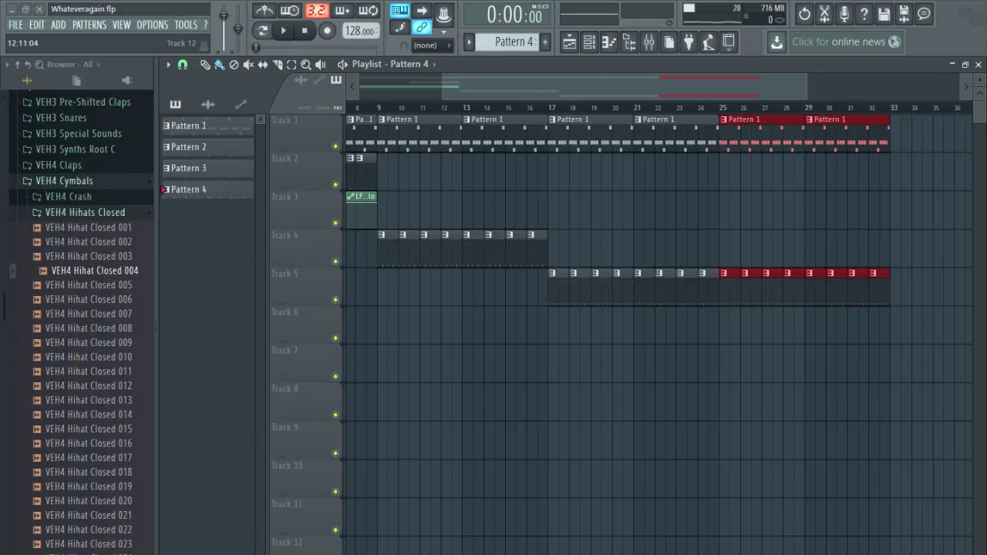
{"action": "left_click", "coordinate": [907, 437]}
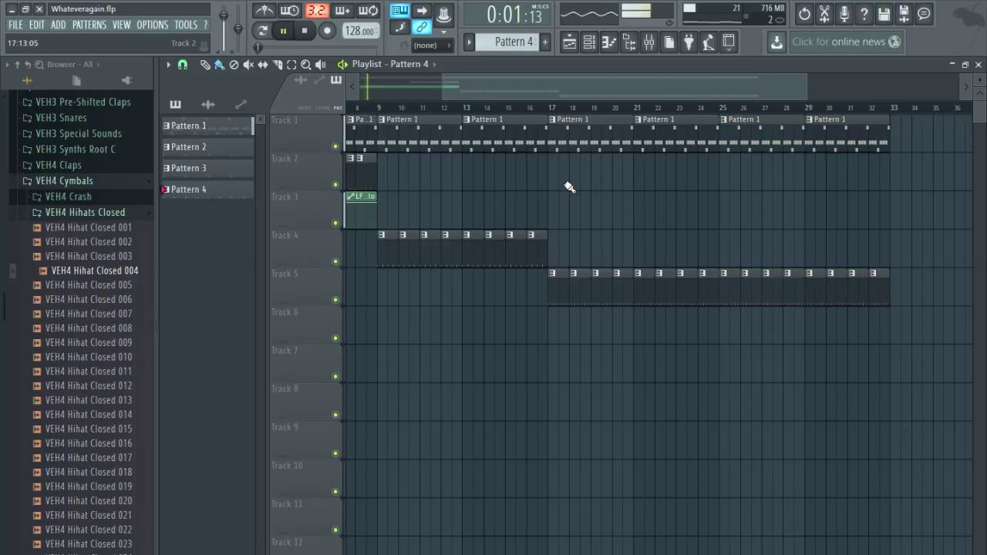
Check the VEH4 Claps sample folder during playback and collapse it again.
{"action": "left_click", "coordinate": [116, 166]}
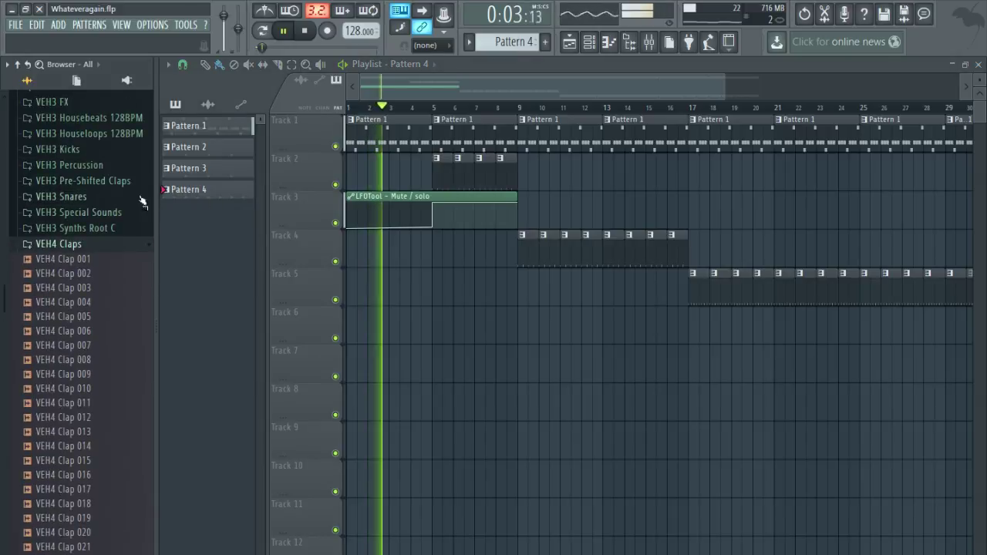
{"action": "left_click", "coordinate": [116, 243]}
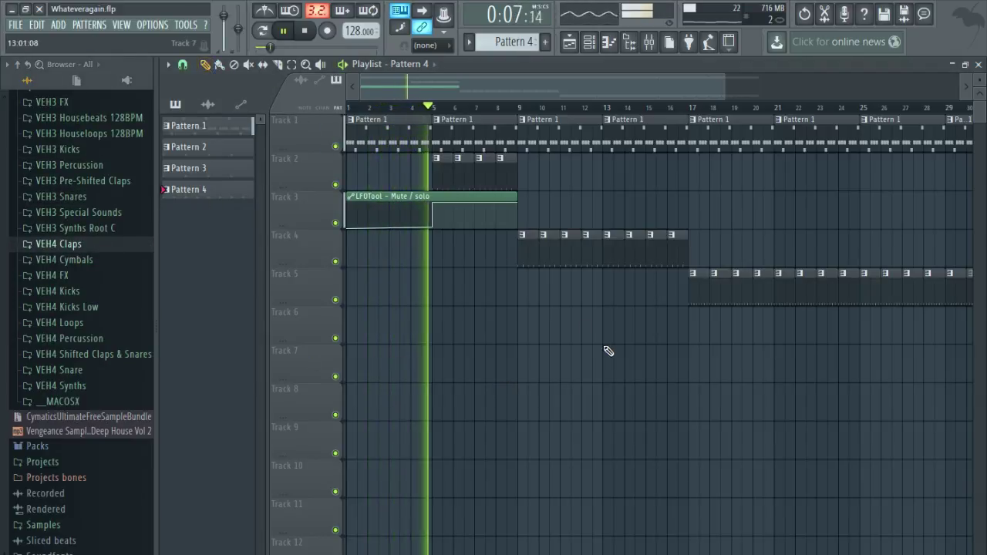
Review the arrangement of pattern clips across bars 1 to 32 during playback.
{"action": "scroll", "coordinate": [609, 352], "scroll_direction": "down", "scroll_amount": 2}
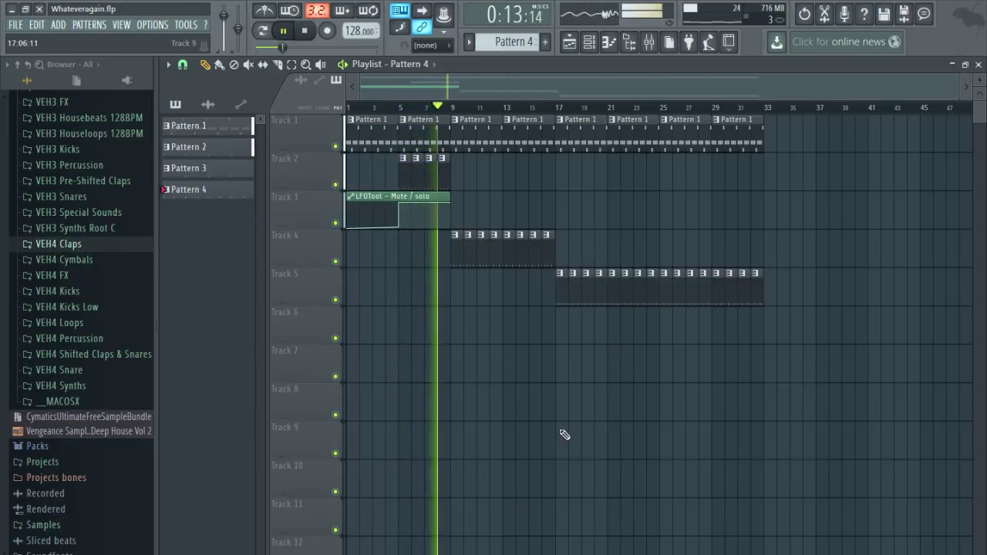
{"action": "scroll", "coordinate": [422, 418], "scroll_direction": "up", "scroll_amount": 2}
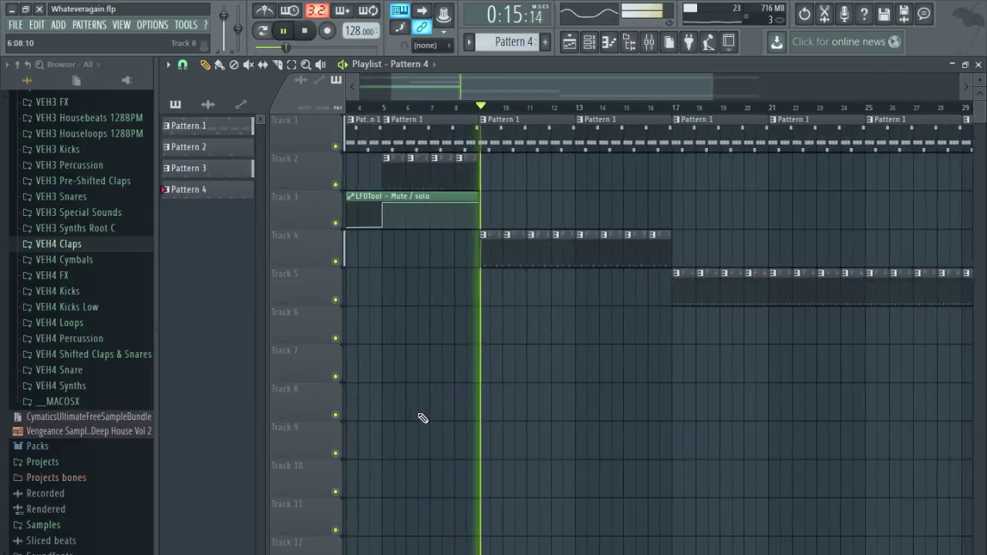
{"action": "scroll", "coordinate": [522, 413], "scroll_direction": "down", "scroll_amount": 2}
{"action": "scroll", "coordinate": [522, 413], "scroll_direction": "up", "scroll_amount": 2}
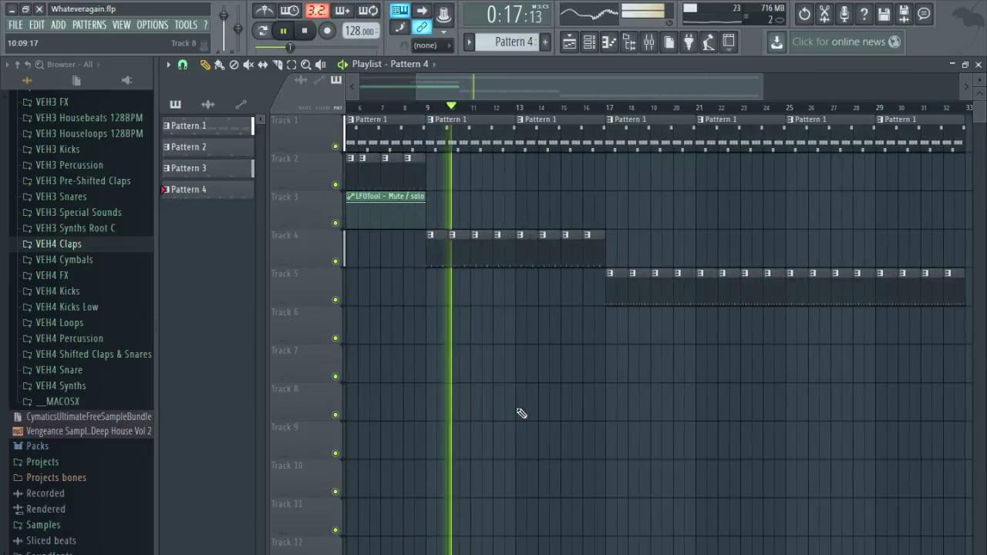
{"action": "scroll", "coordinate": [523, 413], "scroll_direction": "down", "scroll_amount": 2}
{"action": "scroll", "coordinate": [522, 414], "scroll_direction": "up", "scroll_amount": 2}
{"action": "scroll", "coordinate": [523, 413], "scroll_direction": "down", "scroll_amount": 2}
{"action": "scroll", "coordinate": [655, 403], "scroll_direction": "up", "scroll_amount": 2}
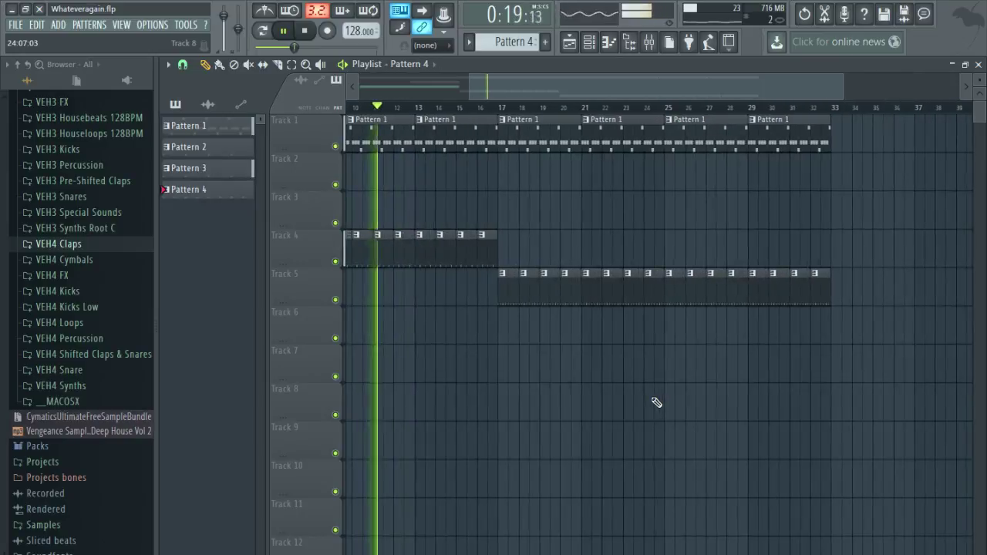
{"action": "scroll", "coordinate": [655, 403], "scroll_direction": "down", "scroll_amount": 2}
{"action": "scroll", "coordinate": [655, 402], "scroll_direction": "up", "scroll_amount": 2}
{"action": "scroll", "coordinate": [654, 403], "scroll_direction": "down", "scroll_amount": 2}
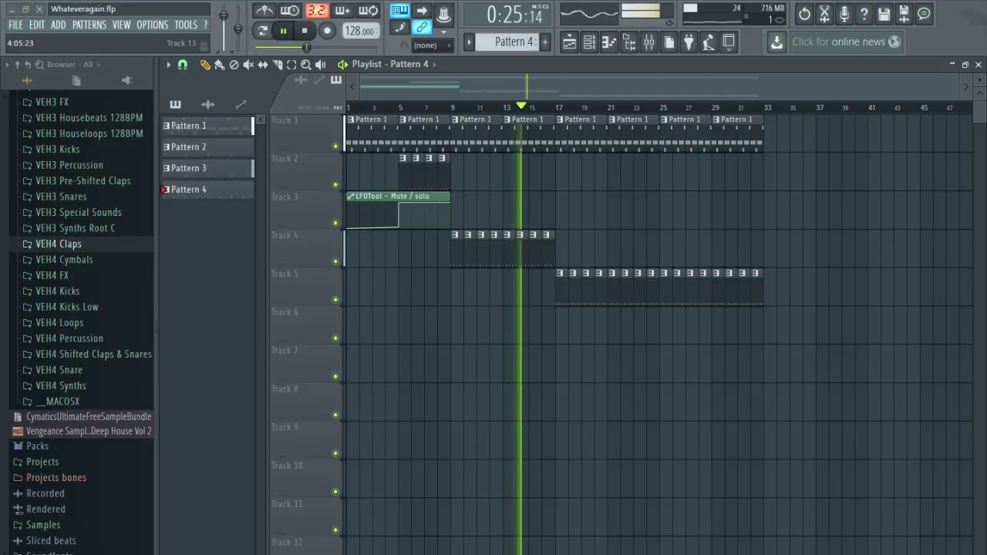
{"action": "scroll", "coordinate": [624, 480], "scroll_direction": "up", "scroll_amount": 2}
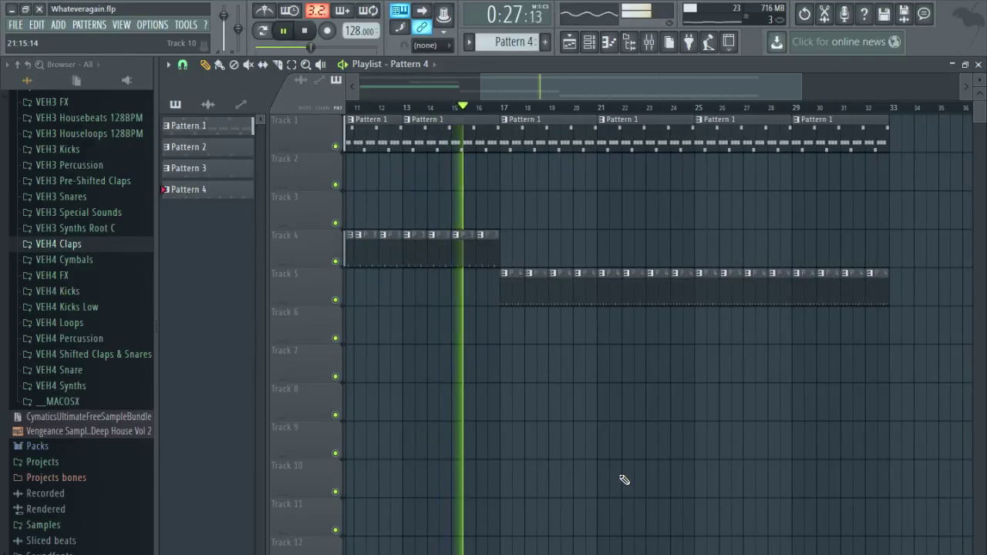
Look through the VEDH to VEH4 sample folders, stop playback, and check the contents of the VEH4 Cymbals folder.
{"action": "scroll", "coordinate": [126, 317], "scroll_direction": "up", "scroll_amount": 10}
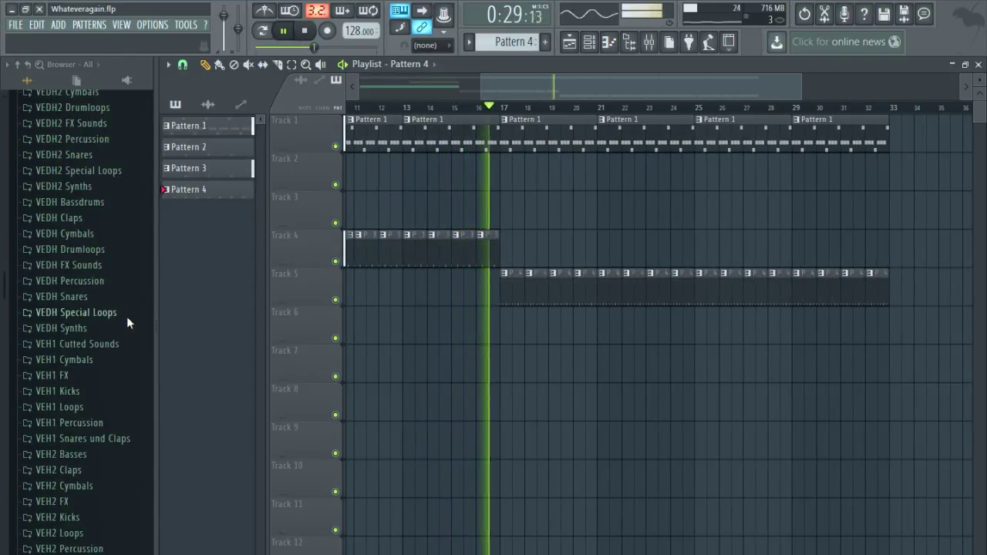
{"action": "scroll", "coordinate": [505, 378], "scroll_direction": "down", "scroll_amount": 2}
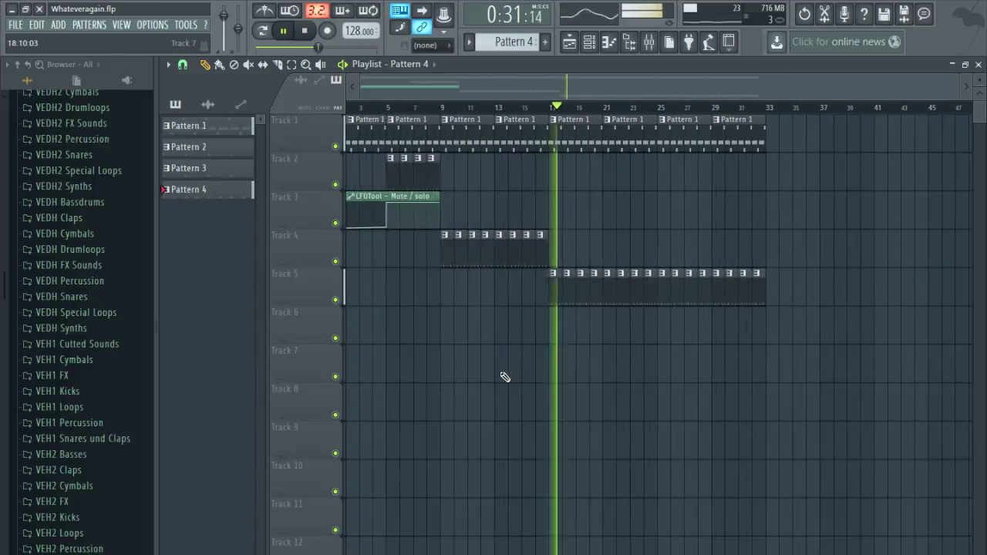
{"action": "scroll", "coordinate": [631, 388], "scroll_direction": "up", "scroll_amount": 2}
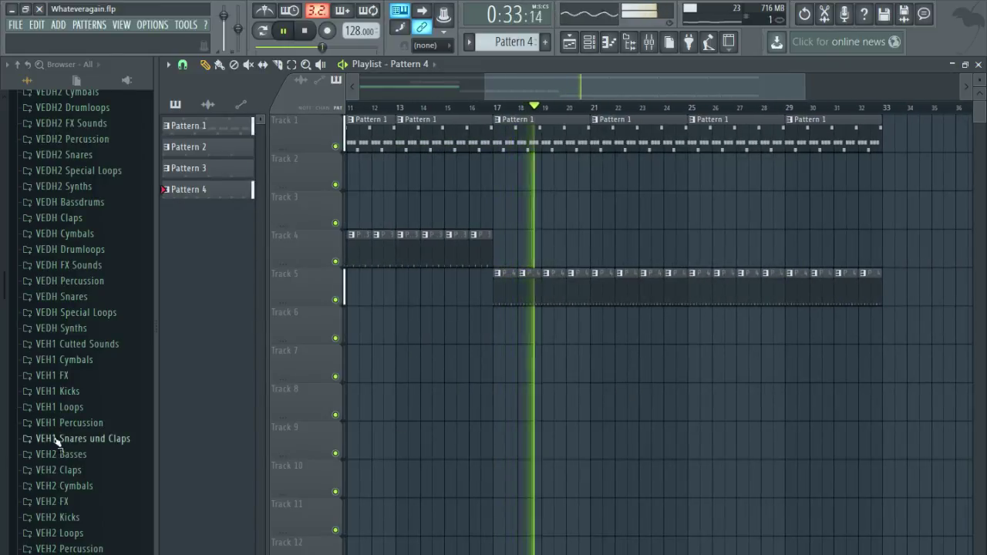
{"action": "scroll", "coordinate": [56, 440], "scroll_direction": "down", "scroll_amount": 9}
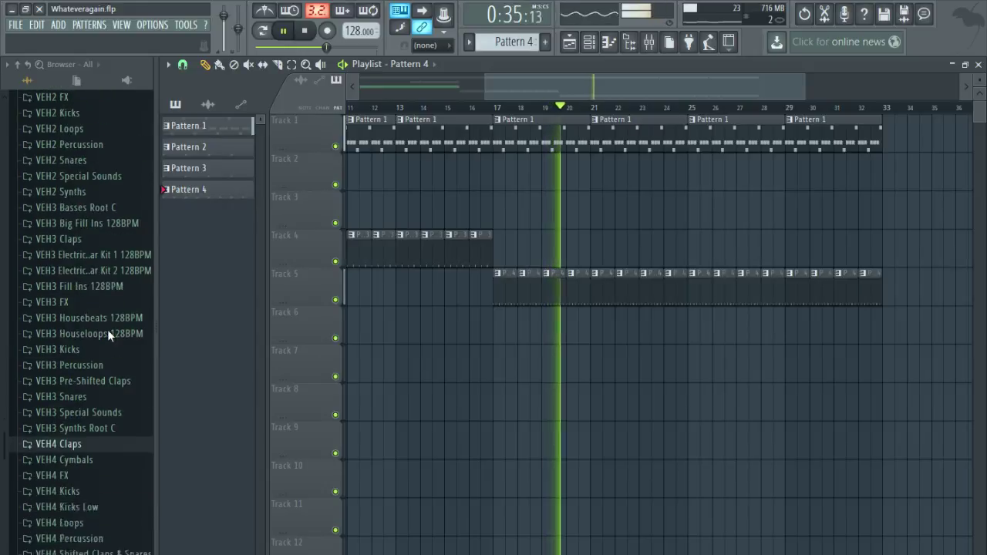
{"action": "scroll", "coordinate": [107, 334], "scroll_direction": "up", "scroll_amount": 4}
{"action": "left_click", "coordinate": [305, 30]}
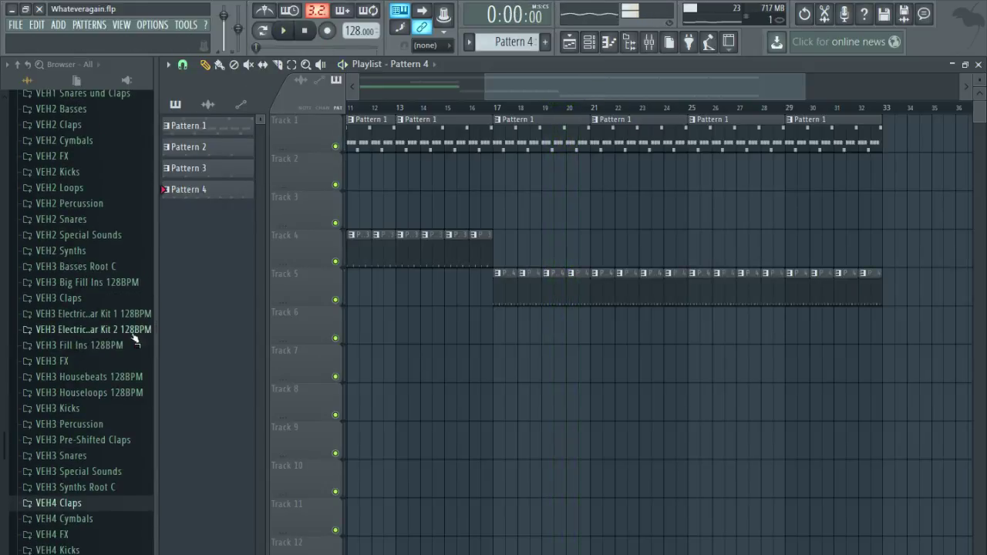
{"action": "scroll", "coordinate": [131, 343], "scroll_direction": "down", "scroll_amount": 5}
{"action": "left_click", "coordinate": [123, 347]}
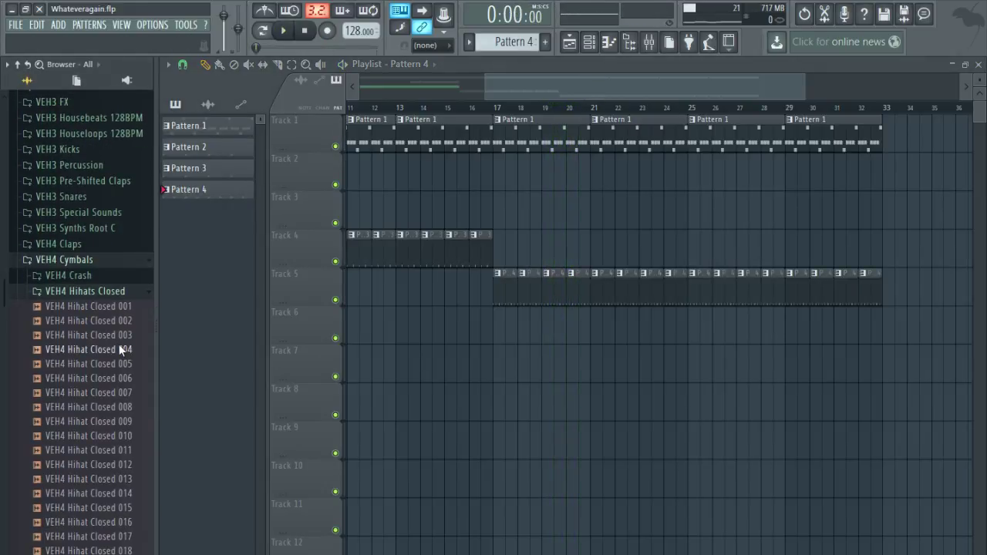
{"action": "left_click", "coordinate": [101, 262]}
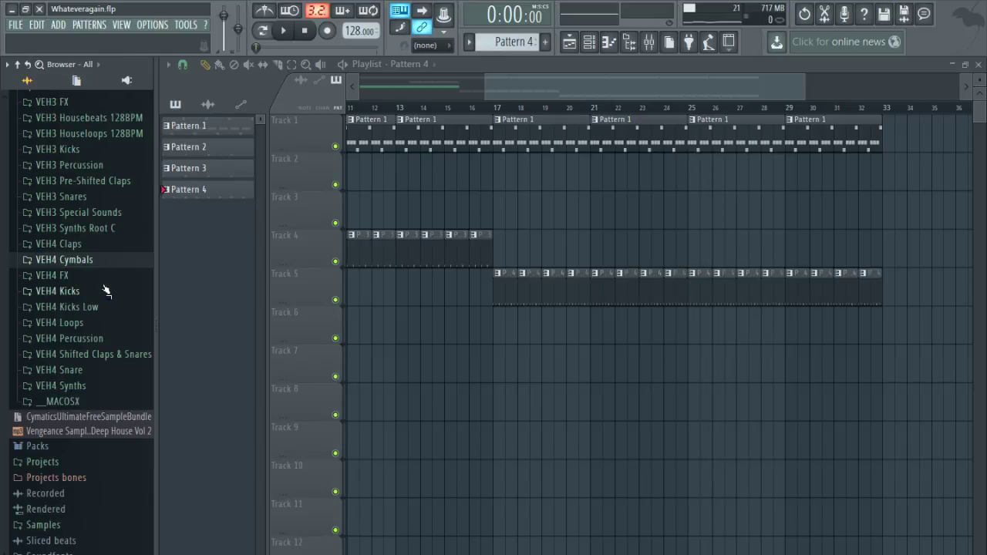
Audition VEH3 Percussion 012 from the VEH3 Percussion folder and add it as a new channel below the closed hi-hat.
{"action": "scroll", "coordinate": [115, 287], "scroll_direction": "up", "scroll_amount": 5}
{"action": "left_click", "coordinate": [108, 341]}
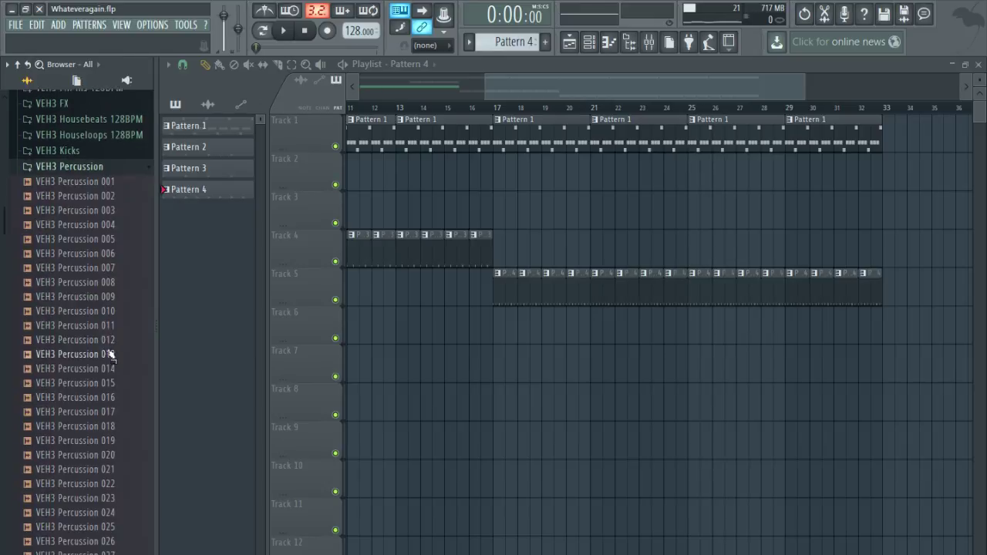
{"action": "left_click", "coordinate": [109, 342]}
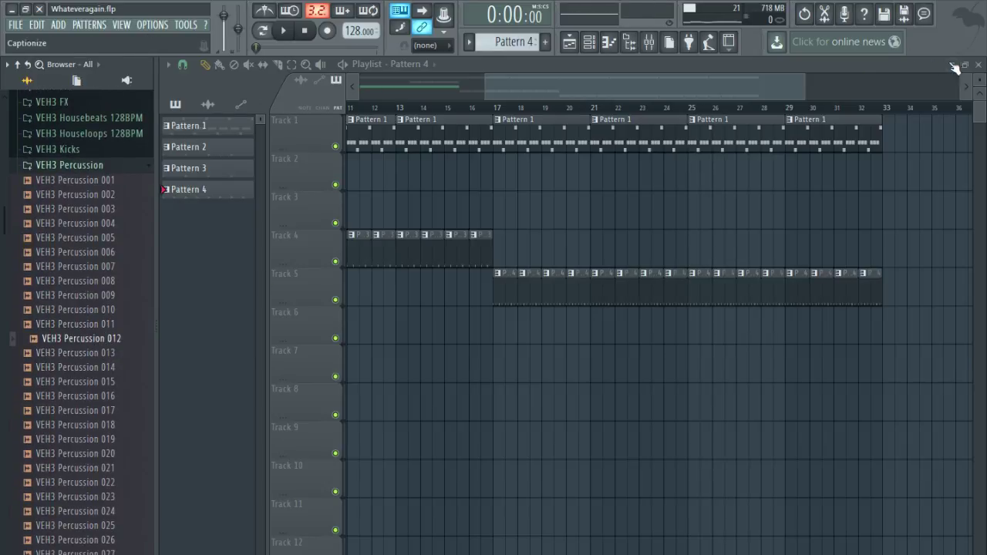
{"action": "left_click", "coordinate": [979, 65]}
{"action": "left_click", "coordinate": [981, 64]}
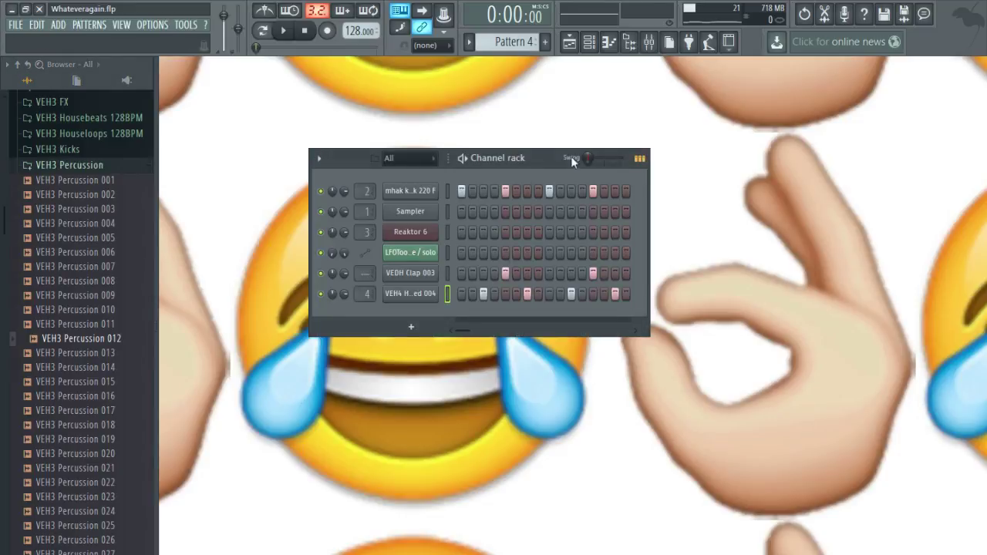
{"action": "left_click_drag", "start_coordinate": [75, 346], "coordinate": [427, 318]}
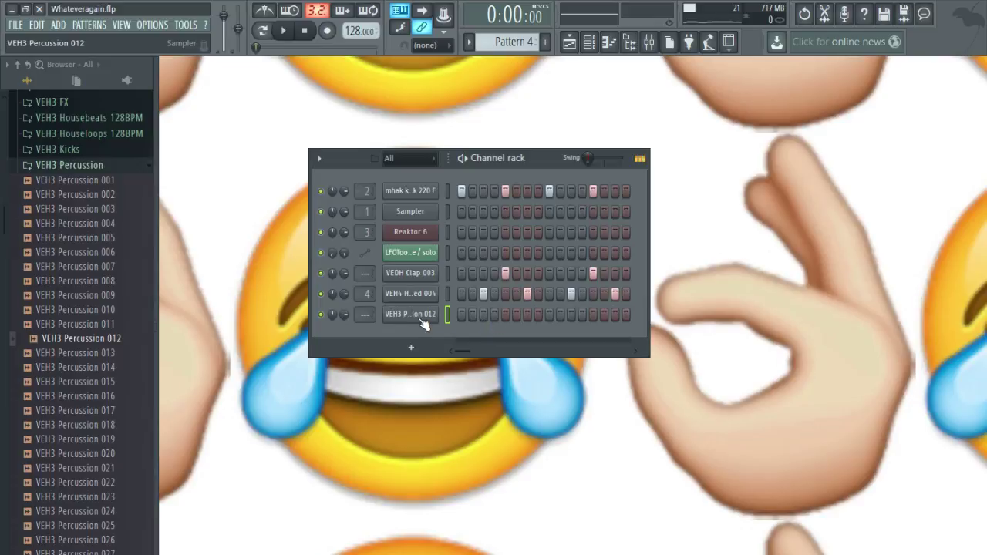
Route the VEH3 Percussion 012 channel to mixer track 5.
{"action": "left_click", "coordinate": [420, 318]}
{"action": "left_click", "coordinate": [650, 43]}
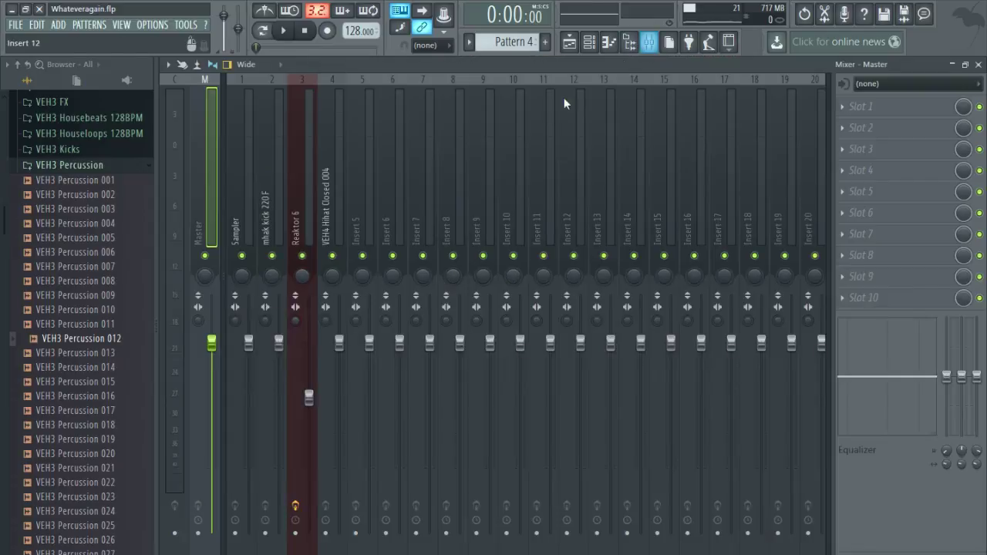
{"action": "left_click", "coordinate": [349, 75]}
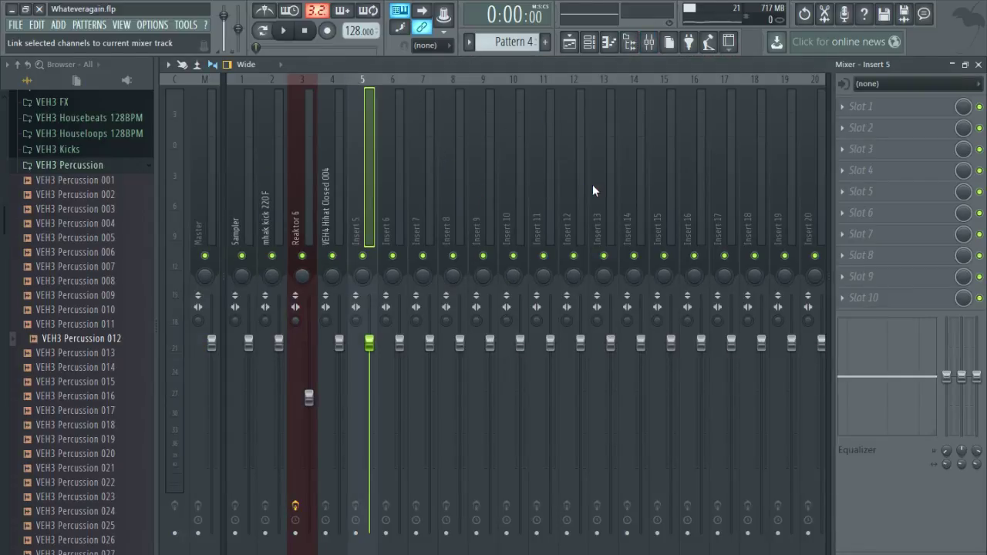
{"action": "key", "text": "ctrl+l"}
{"action": "key", "text": "space"}
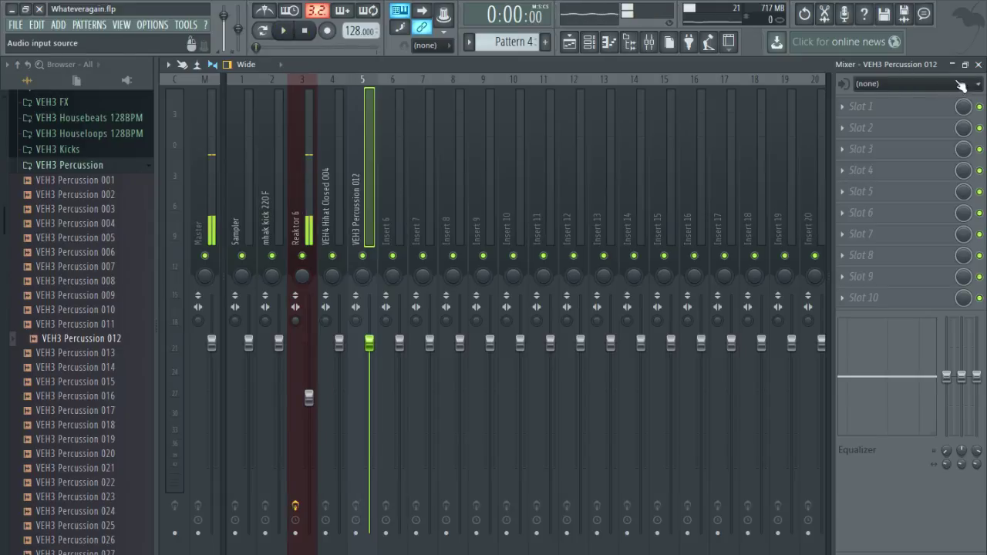
{"action": "left_click", "coordinate": [978, 65]}
Place VEH3 Percussion 012 hits on steps 4, 8, 12 and 16 of Pattern 4 and play the pattern.
{"action": "left_click", "coordinate": [616, 199]}
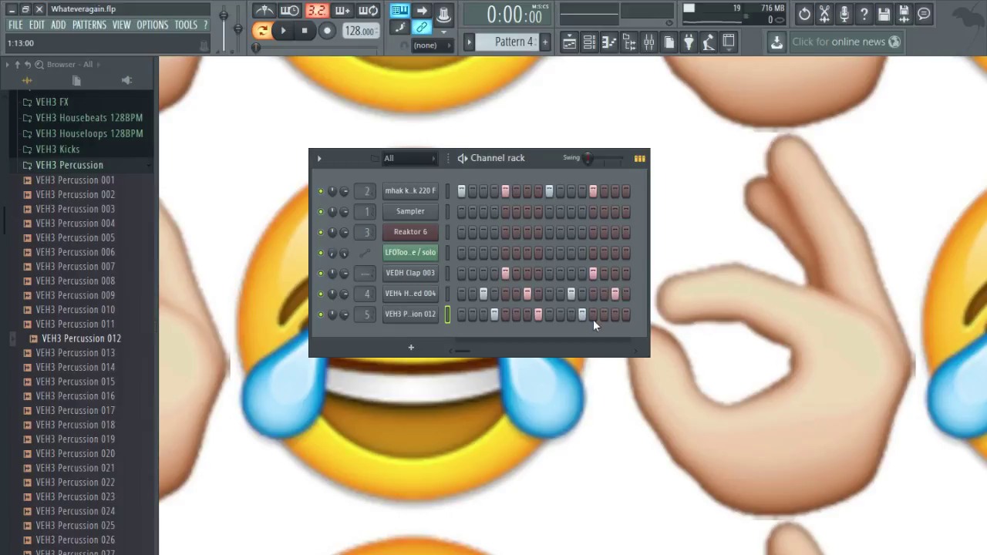
{"action": "left_click", "coordinate": [626, 314]}
{"action": "key", "text": "space"}
Remove the VEH3 Percussion 012 hits on steps 8, 12 and 16 during playback, keeping only step 4.
{"action": "left_click", "coordinate": [571, 42]}
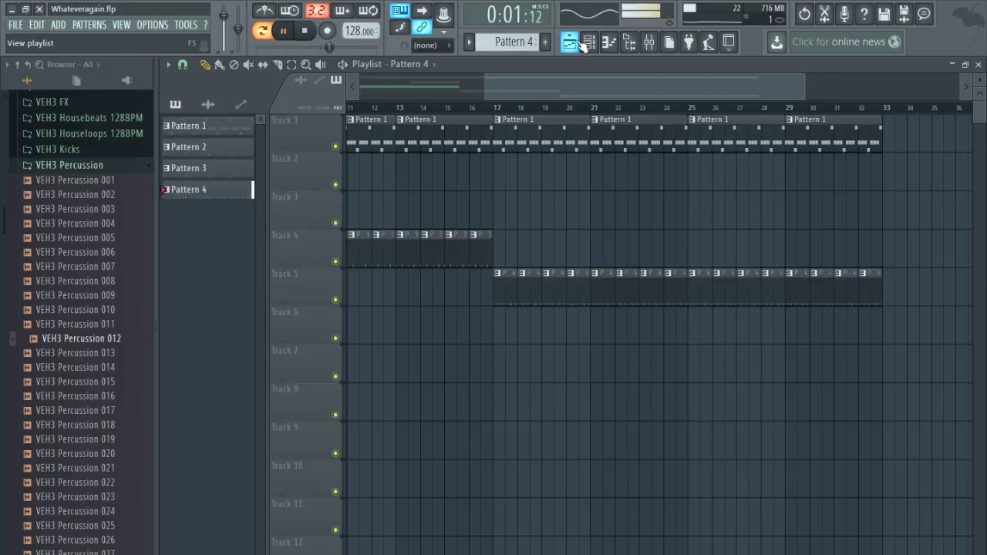
{"action": "left_click", "coordinate": [574, 42]}
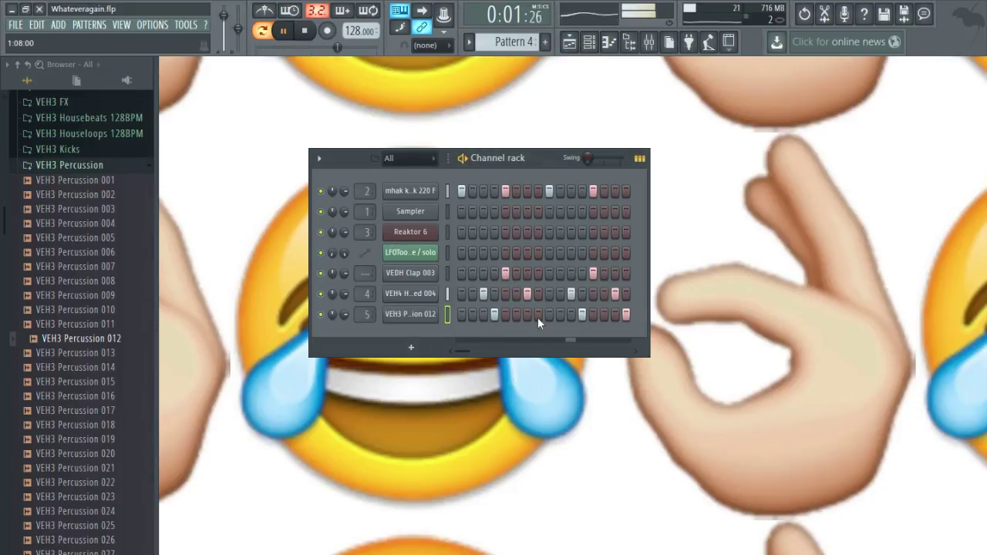
{"action": "left_click", "coordinate": [625, 315]}
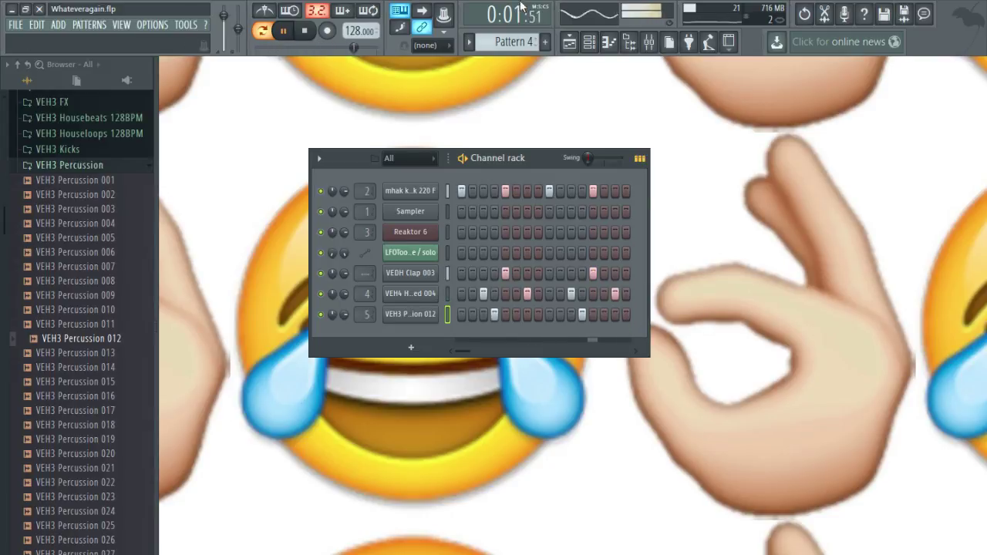
{"action": "left_click", "coordinate": [648, 44]}
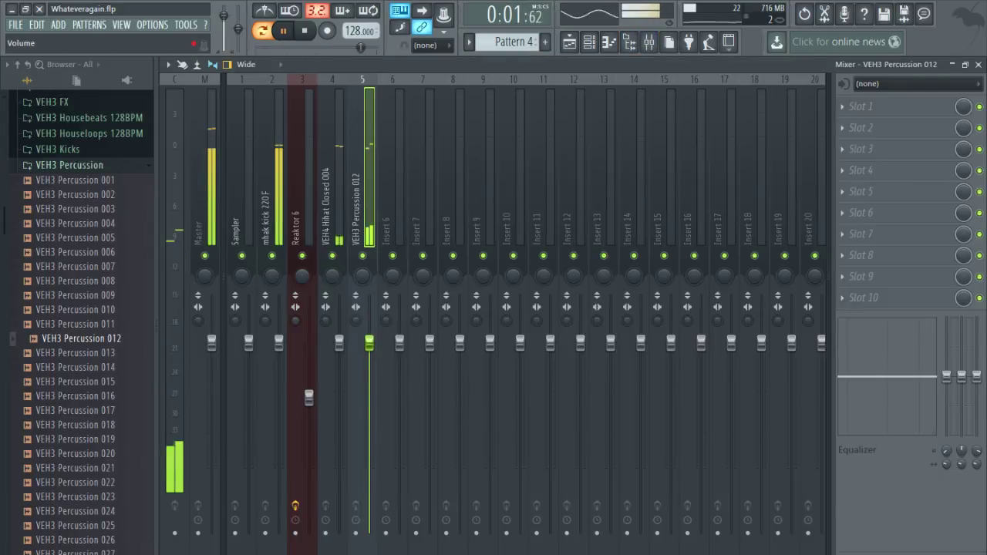
{"action": "left_click", "coordinate": [979, 64]}
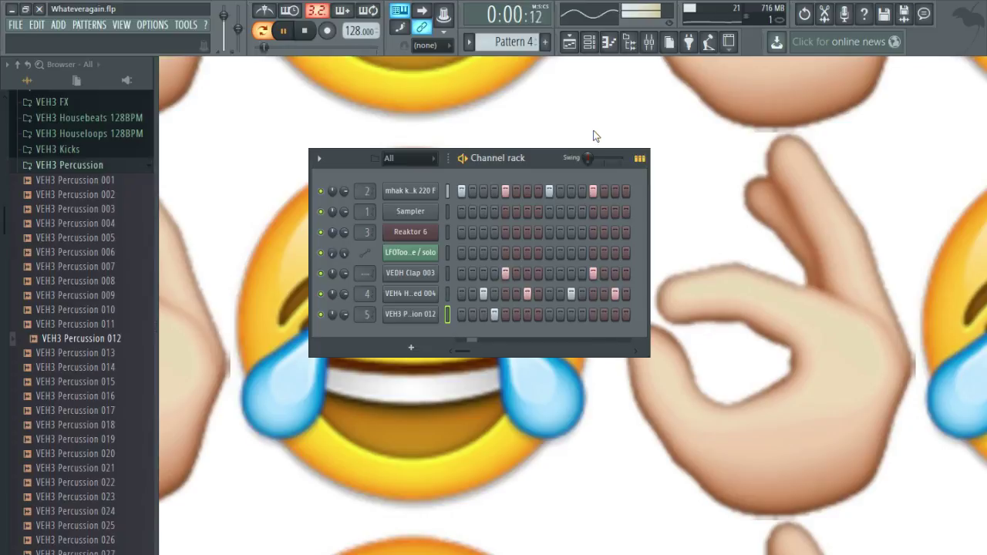
{"action": "left_click", "coordinate": [571, 42]}
{"action": "left_click", "coordinate": [577, 43]}
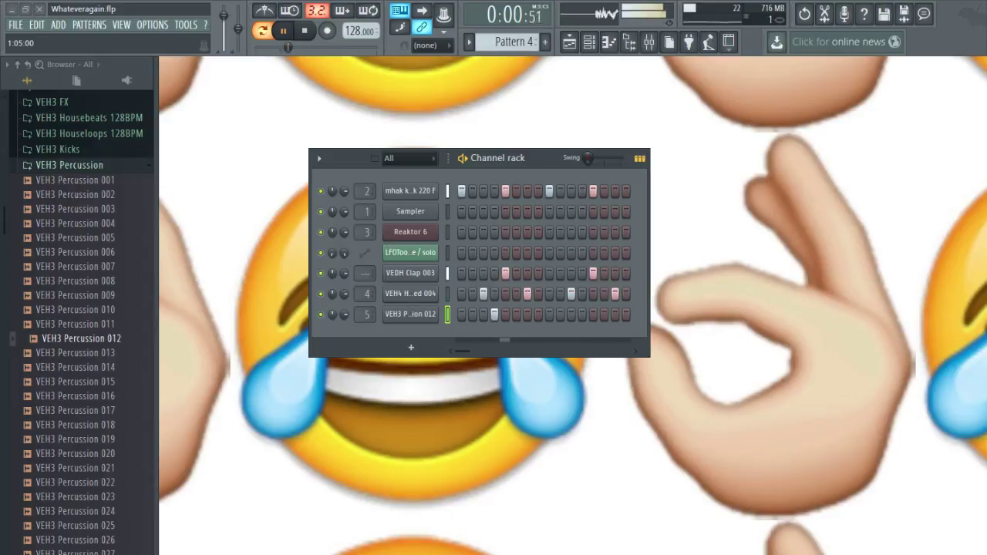
Play the arrangement from just before bar 17 and save the project.
{"action": "left_click", "coordinate": [569, 43]}
{"action": "left_click", "coordinate": [490, 110]}
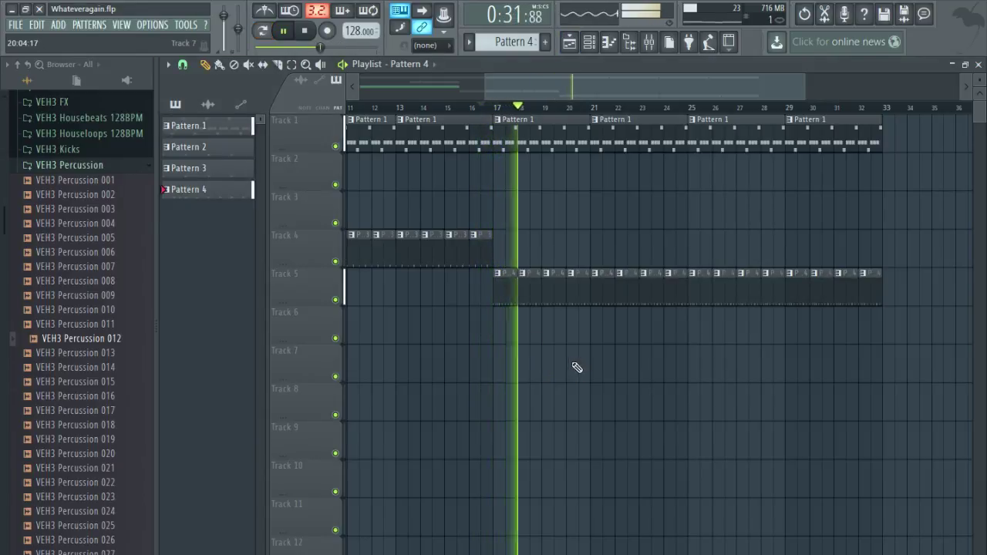
{"action": "key", "text": "ctrl+s"}
Collapse the VEH3 Percussion sample folder.
{"action": "scroll", "coordinate": [68, 354], "scroll_direction": "up", "scroll_amount": 2}
{"action": "scroll", "coordinate": [69, 355], "scroll_direction": "up", "scroll_amount": 3}
{"action": "left_click", "coordinate": [91, 340]}
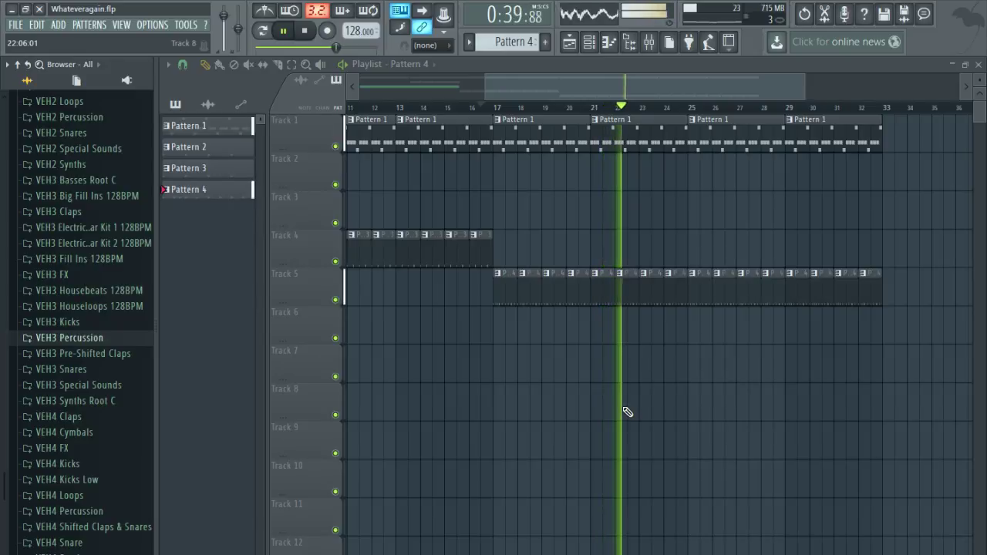
Duplicate the Pattern 1 and Pattern 4 clips of bars 25 to 32 twice to fill bars 33 to 48, and stop playback.
{"action": "left_click_drag", "start_coordinate": [620, 410], "coordinate": [506, 407]}
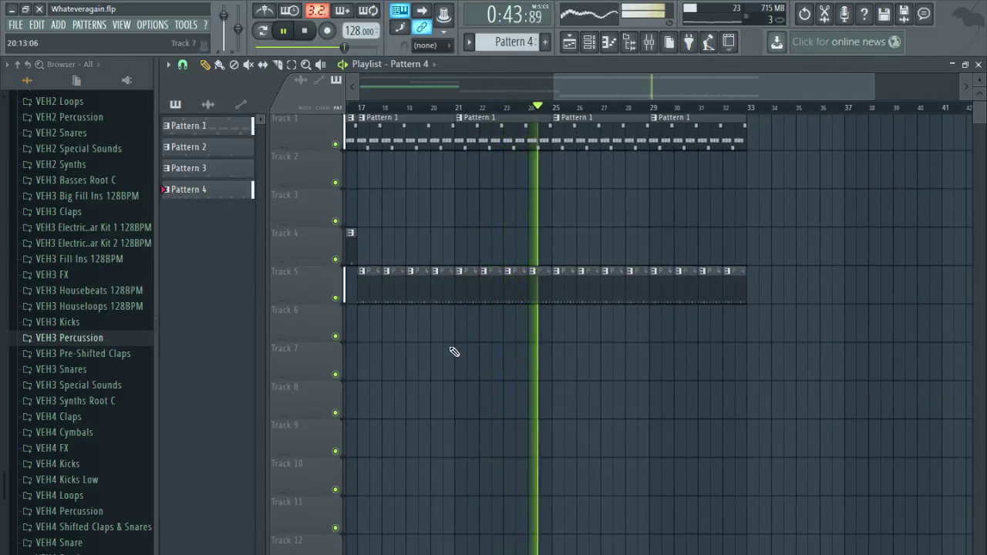
{"action": "scroll", "coordinate": [764, 434], "scroll_direction": "down", "scroll_amount": 1}
{"action": "scroll", "coordinate": [764, 434], "scroll_direction": "down", "scroll_amount": 1}
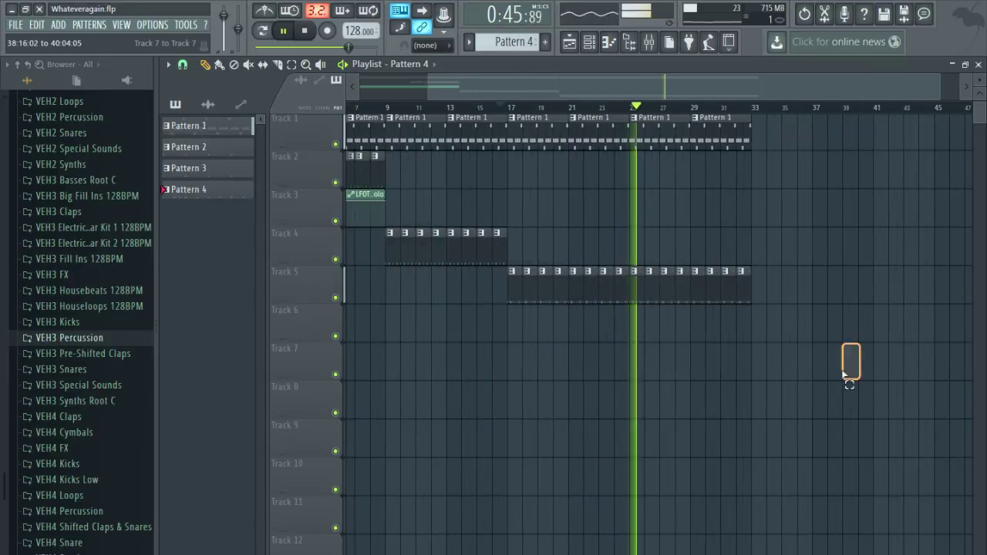
{"action": "left_click_drag", "start_coordinate": [849, 363], "coordinate": [634, 129]}
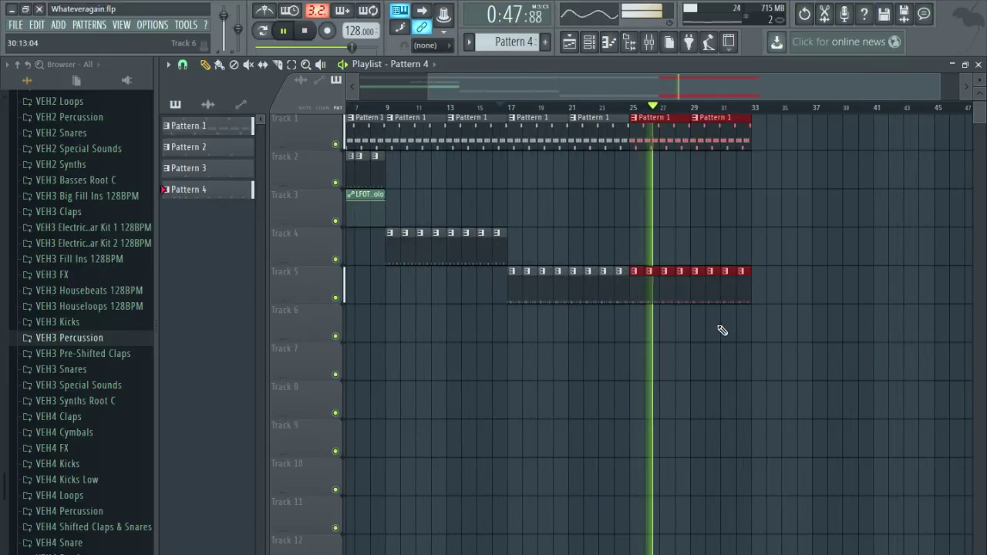
{"action": "key", "text": "ctrl+b"}
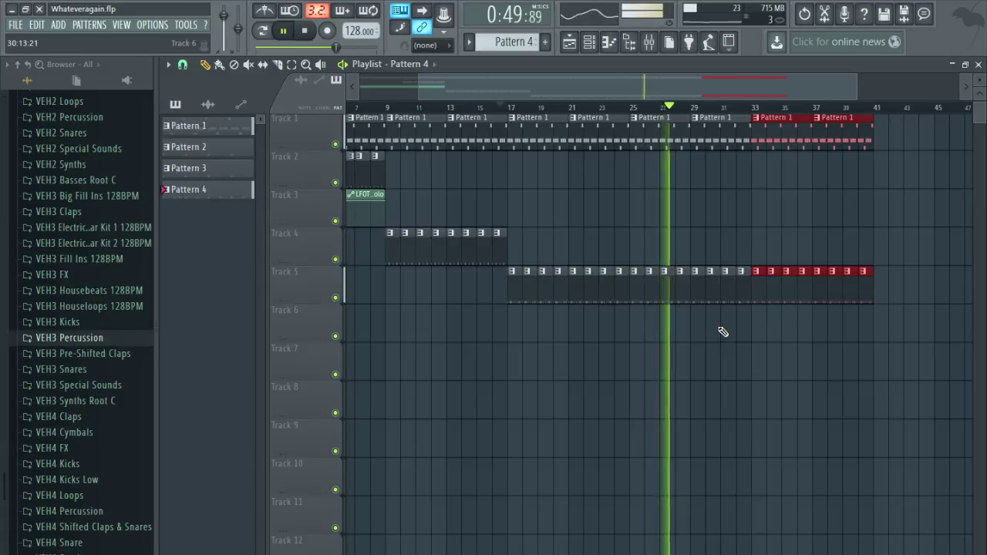
{"action": "key", "text": "ctrl+b"}
{"action": "left_click", "coordinate": [724, 331], "text": "ctrl"}
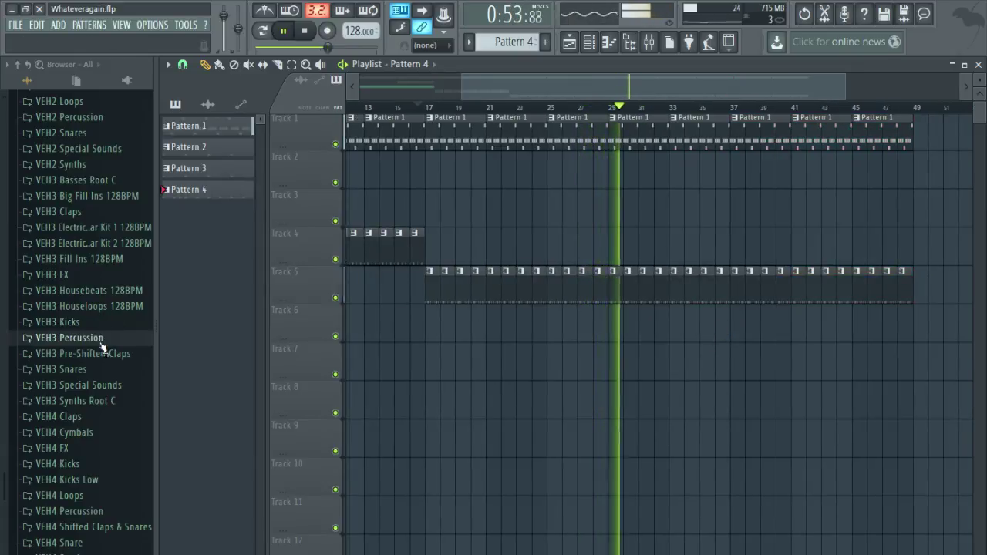
{"action": "left_click", "coordinate": [302, 32]}
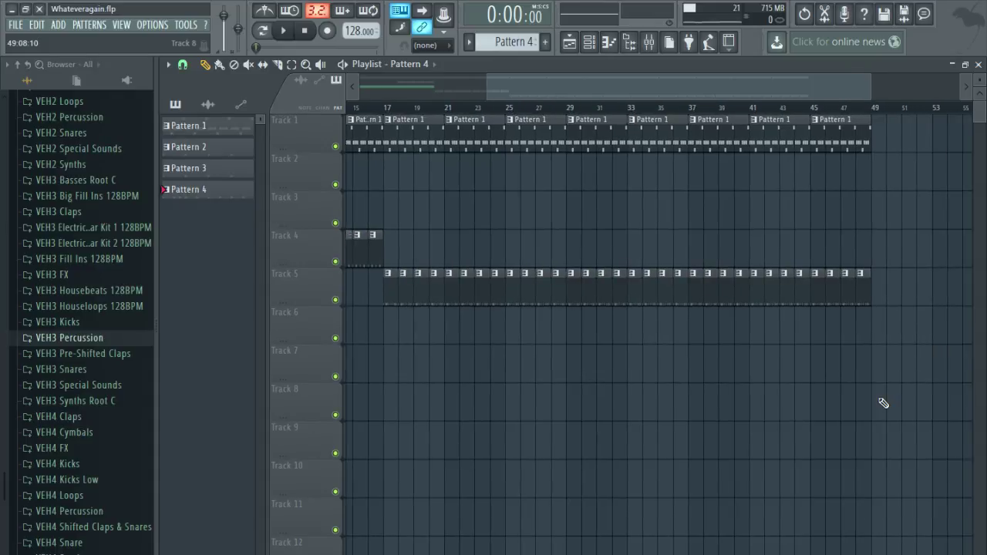
Play the whole arrangement from the start of the playlist.
{"action": "scroll", "coordinate": [882, 401], "scroll_direction": "down", "scroll_amount": 2}
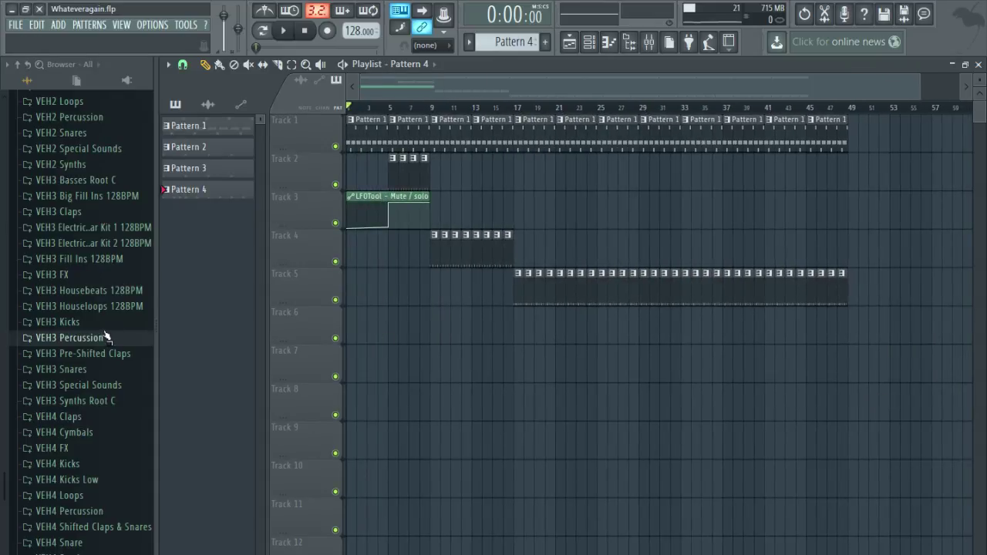
{"action": "scroll", "coordinate": [107, 333], "scroll_direction": "up", "scroll_amount": 2}
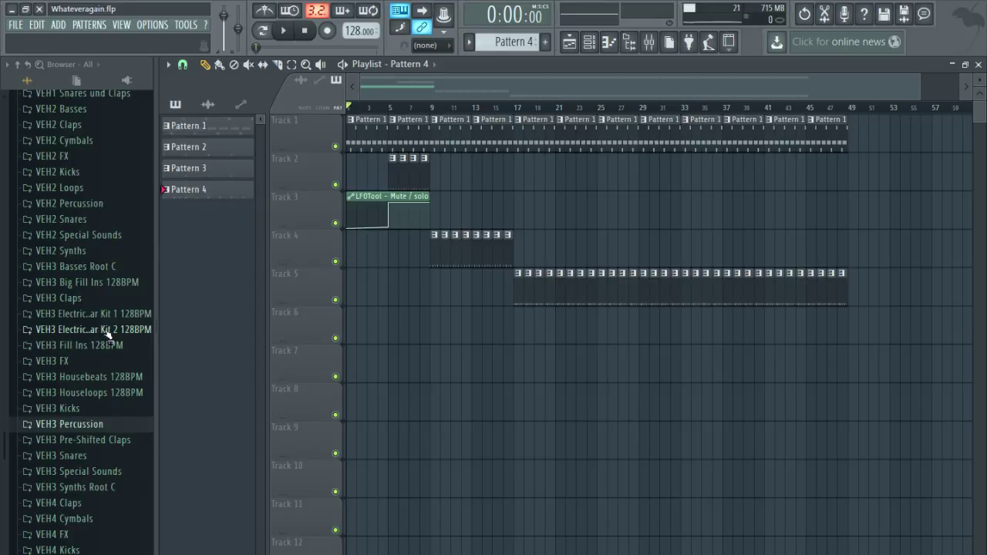
{"action": "key", "text": "space"}
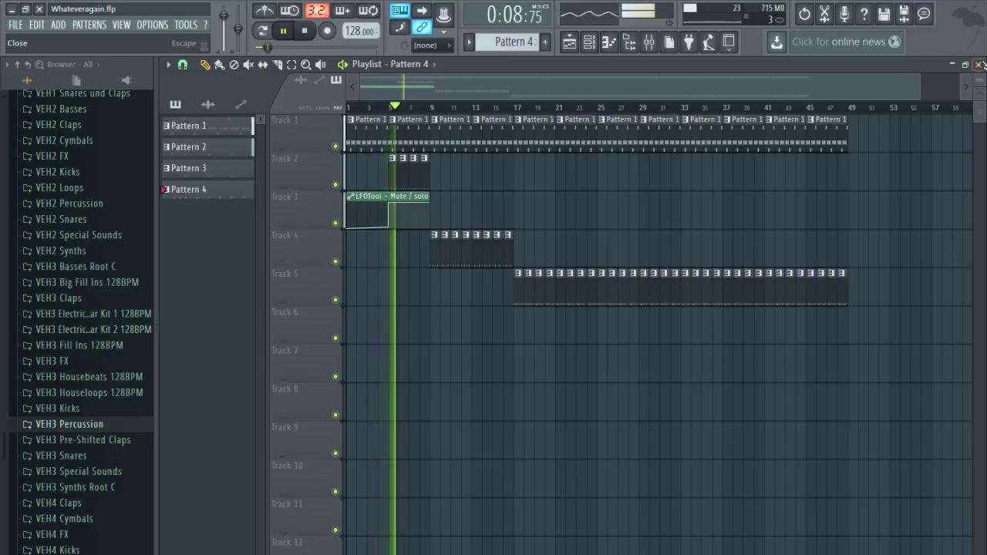
{"action": "left_click", "coordinate": [978, 65]}
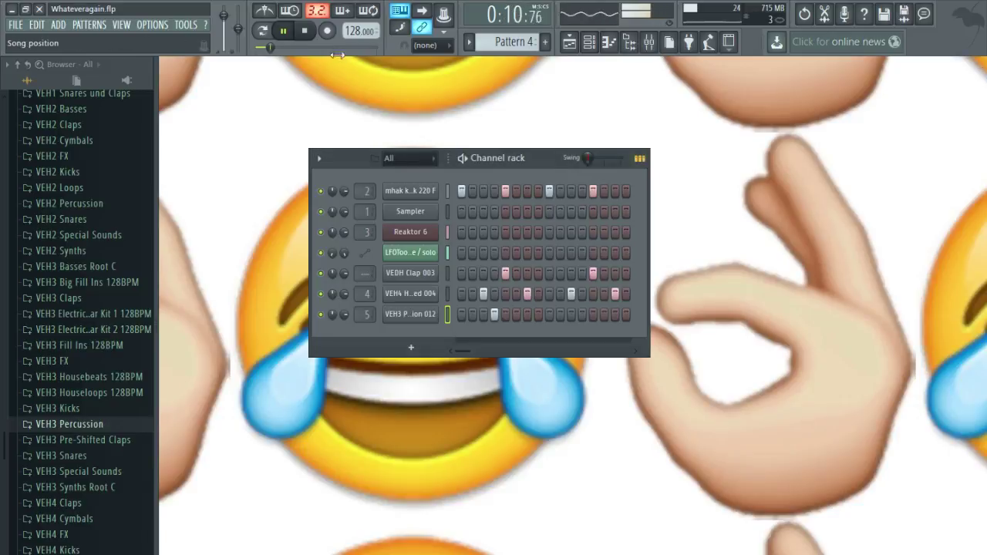
{"action": "left_click", "coordinate": [569, 43]}
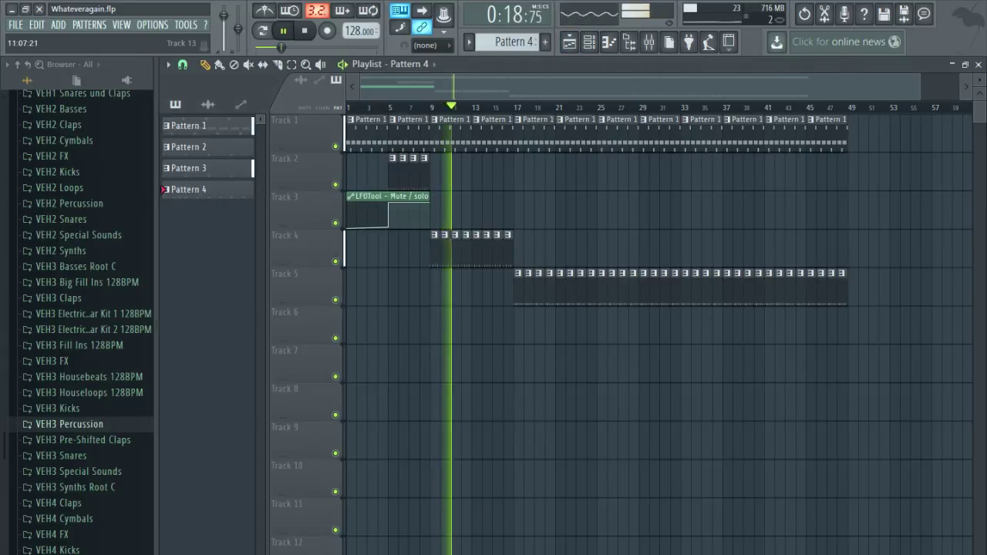
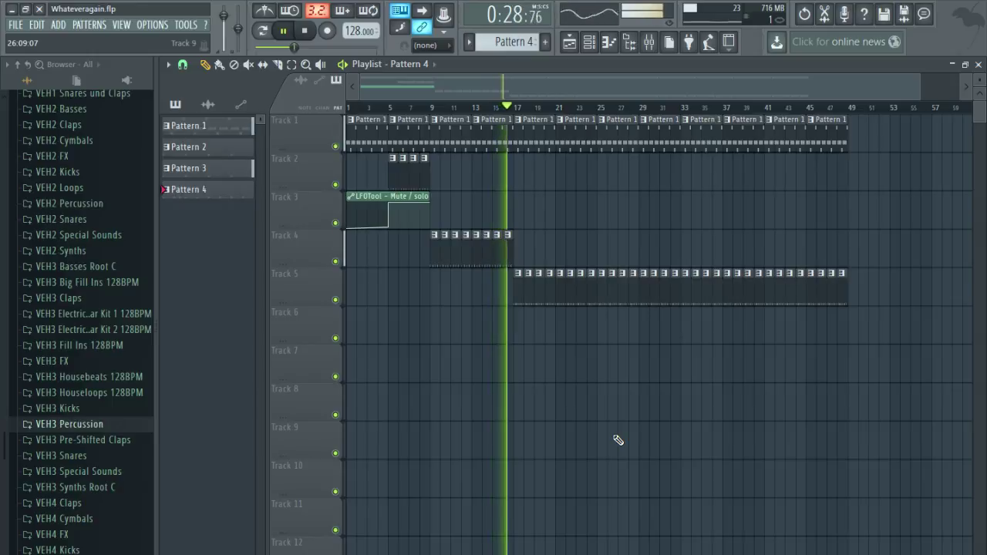
Try an extra VEH3 Percussion 012 hit on step 16 during playback and remove it again.
{"action": "left_click", "coordinate": [979, 65]}
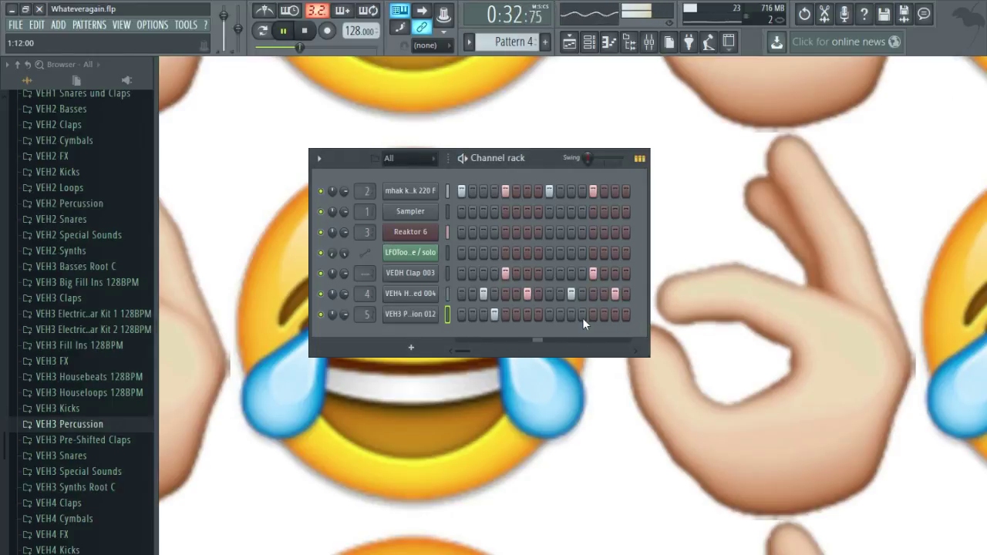
{"action": "left_click", "coordinate": [625, 318]}
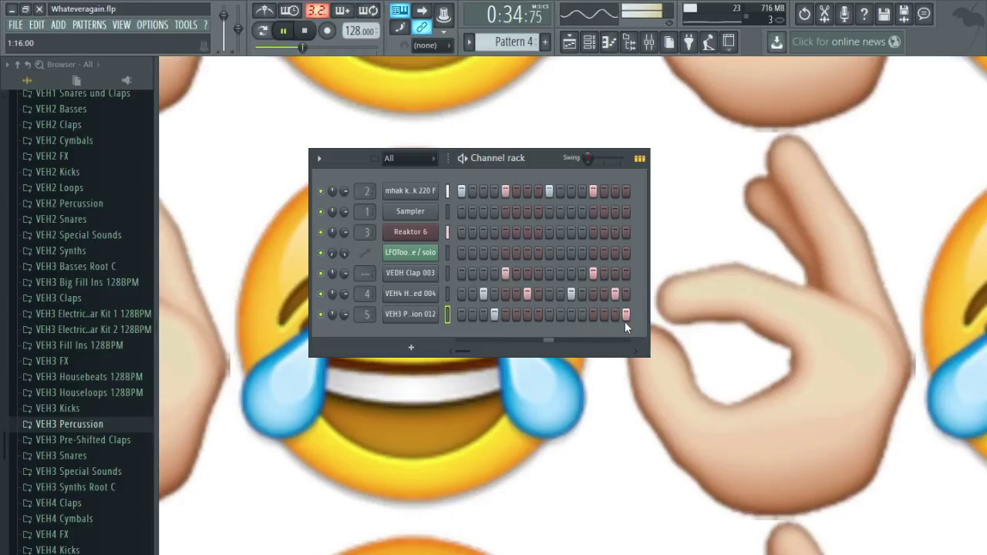
{"action": "left_click", "coordinate": [626, 316]}
{"action": "left_click", "coordinate": [582, 315]}
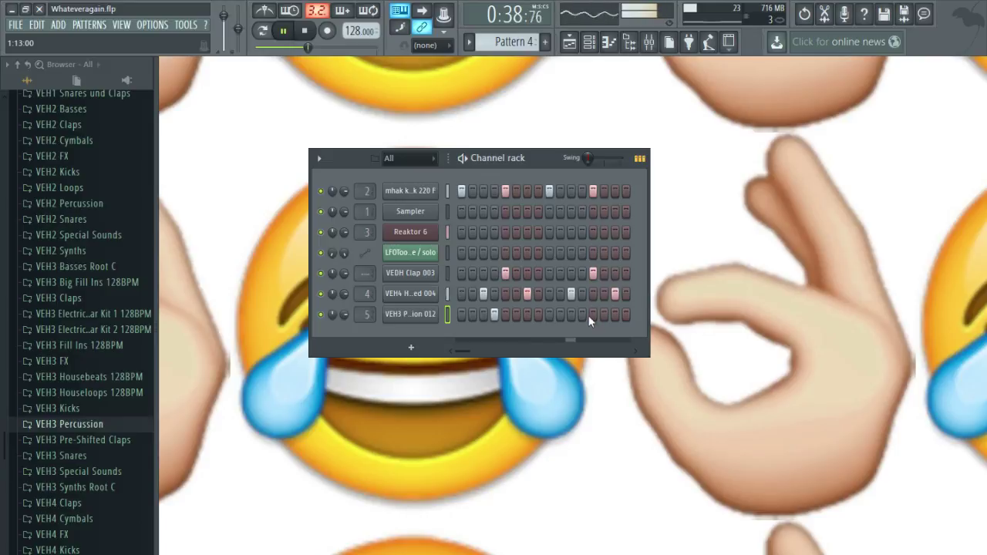
{"action": "left_click", "coordinate": [626, 318]}
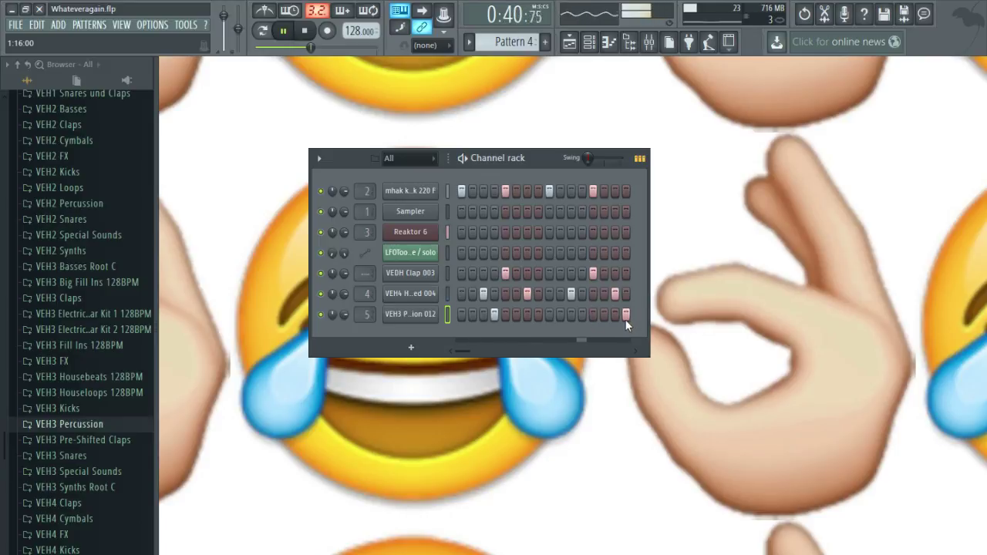
{"action": "left_click", "coordinate": [625, 315]}
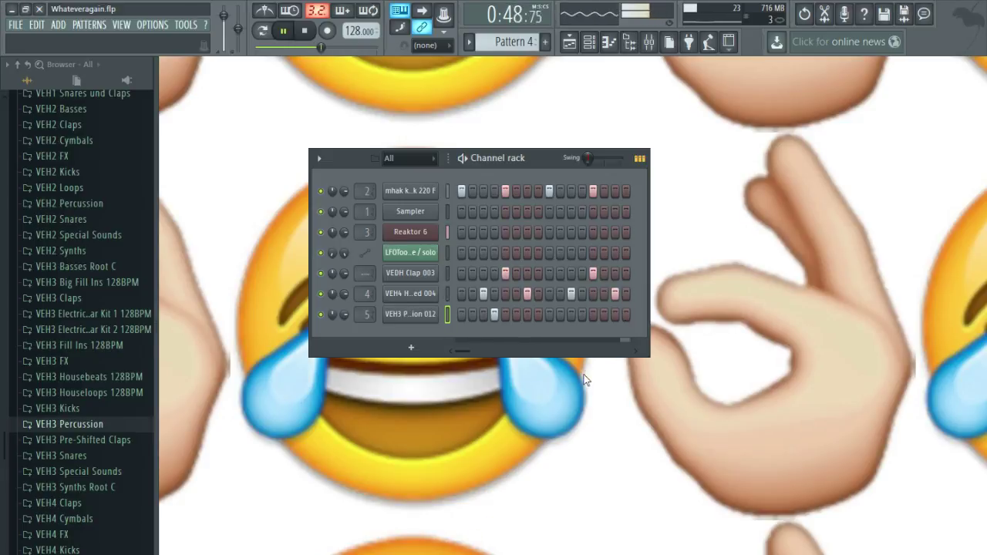
Save the project, stop playback and close the playlist.
{"action": "key", "text": "ctrl+s"}
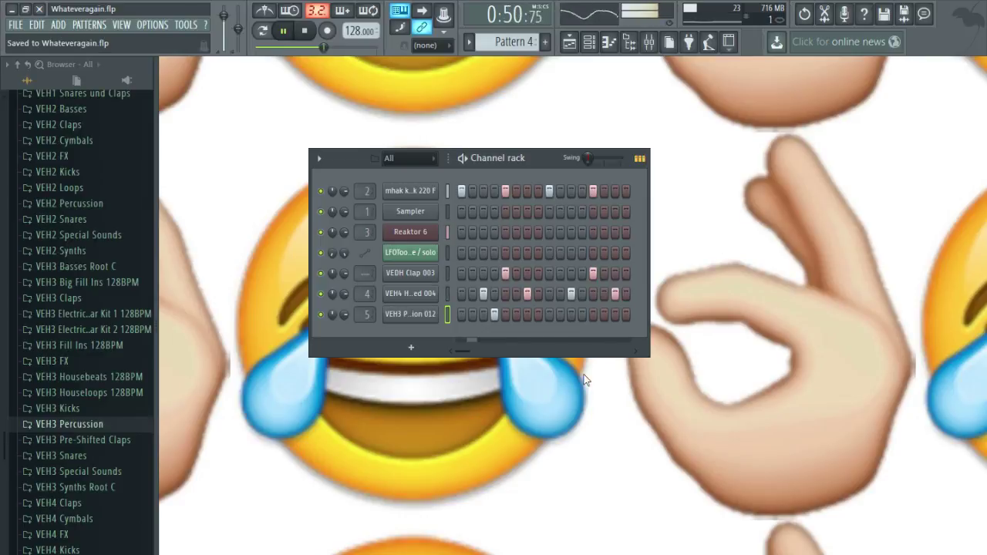
{"action": "left_click", "coordinate": [569, 42]}
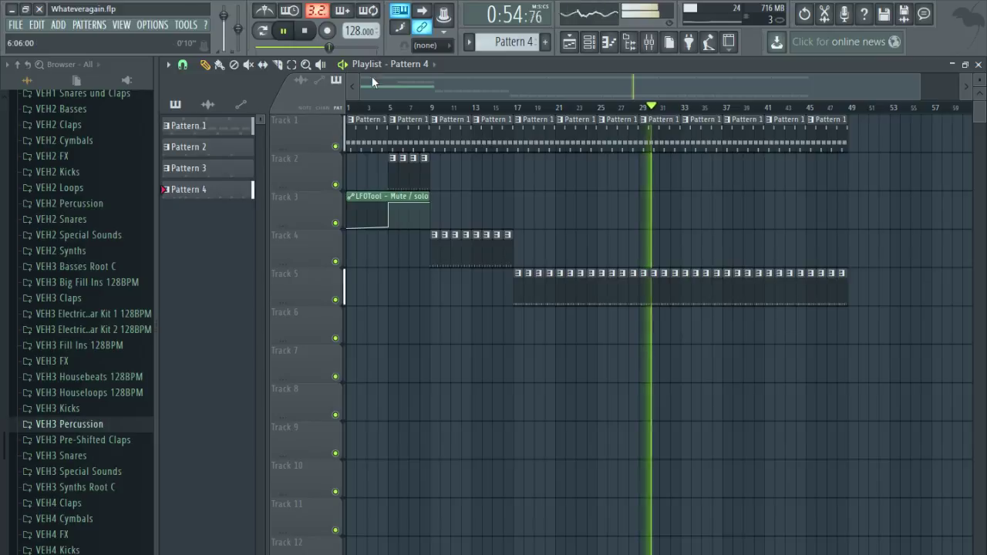
{"action": "left_click", "coordinate": [306, 30]}
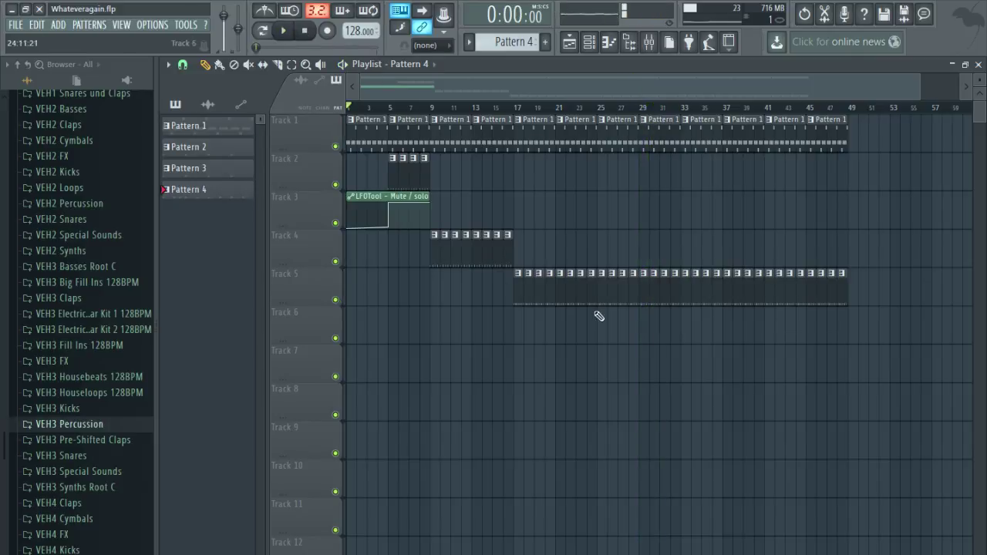
{"action": "scroll", "coordinate": [672, 352], "scroll_direction": "down", "scroll_amount": 4}
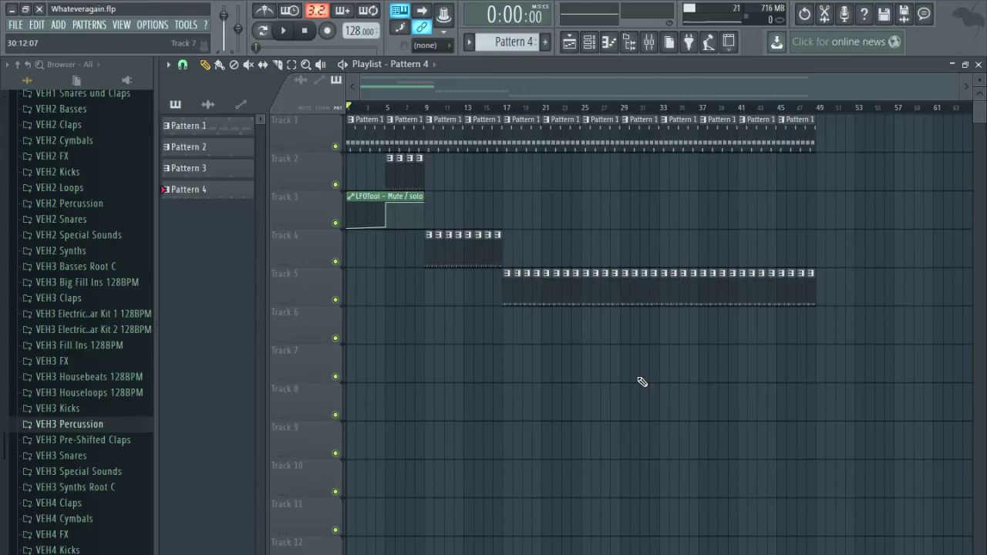
{"action": "left_click", "coordinate": [977, 64]}
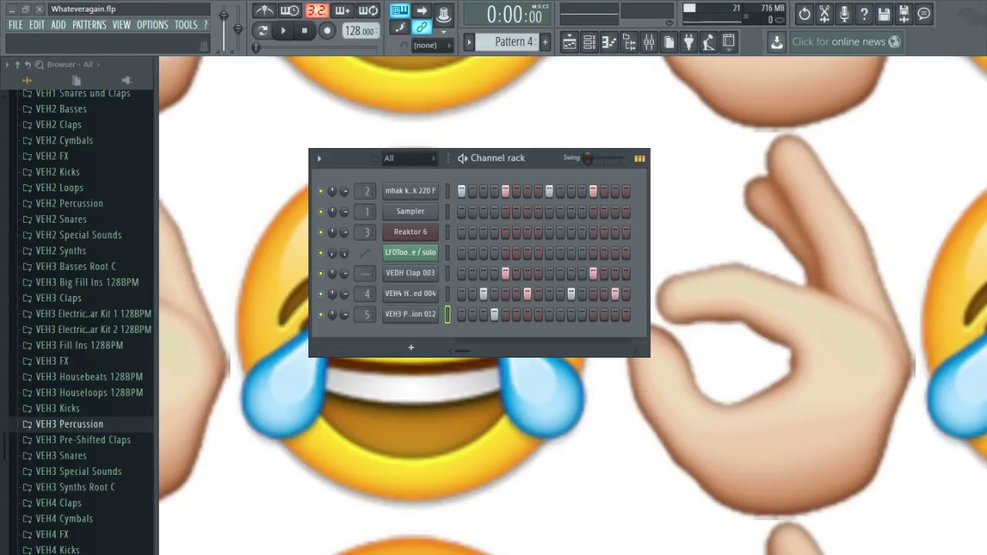
Load the Monark ensemble into a second Reaktor 6 instrument in a new pattern.
{"action": "left_click", "coordinate": [544, 43]}
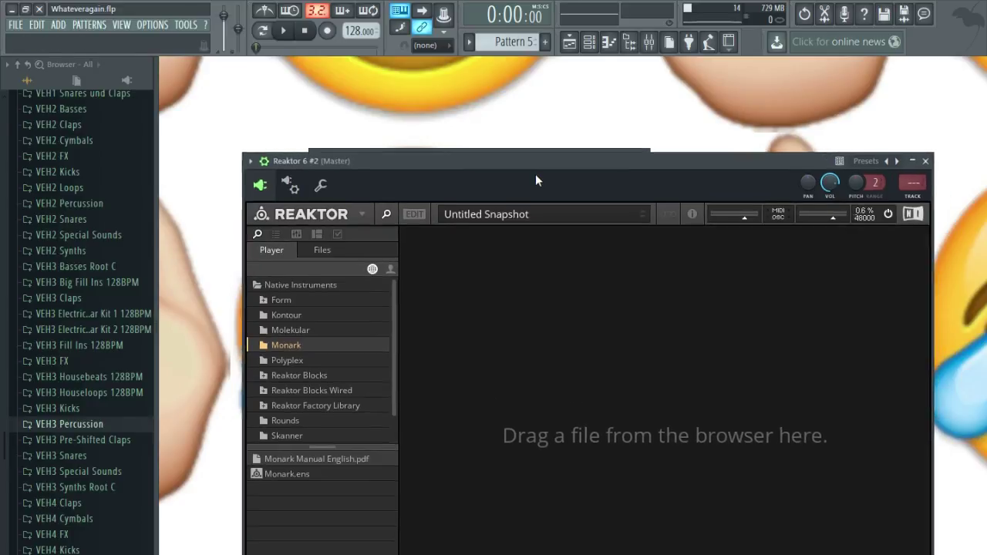
{"action": "left_click_drag", "start_coordinate": [536, 175], "coordinate": [523, 140]}
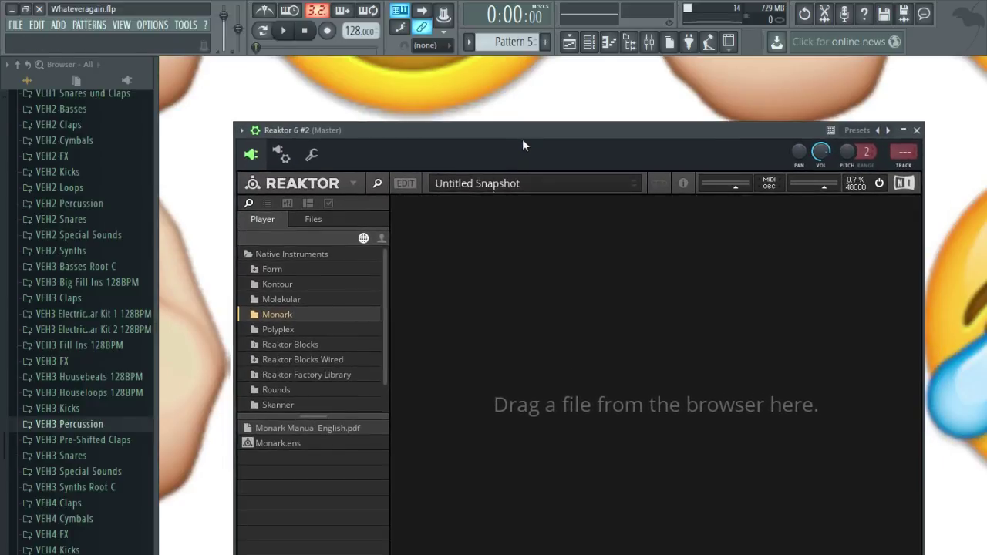
{"action": "left_click_drag", "start_coordinate": [301, 451], "coordinate": [514, 354]}
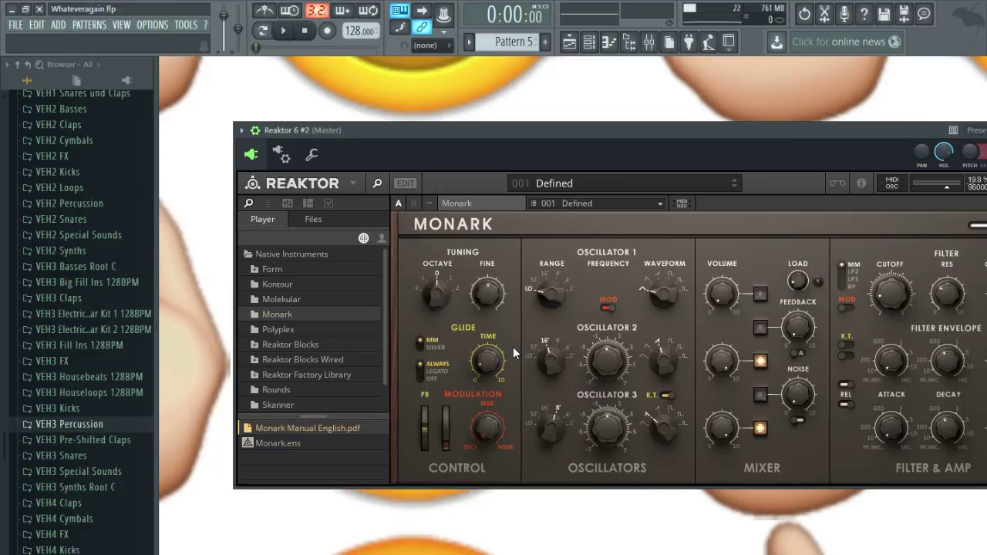
{"action": "left_click_drag", "start_coordinate": [726, 144], "coordinate": [689, 182]}
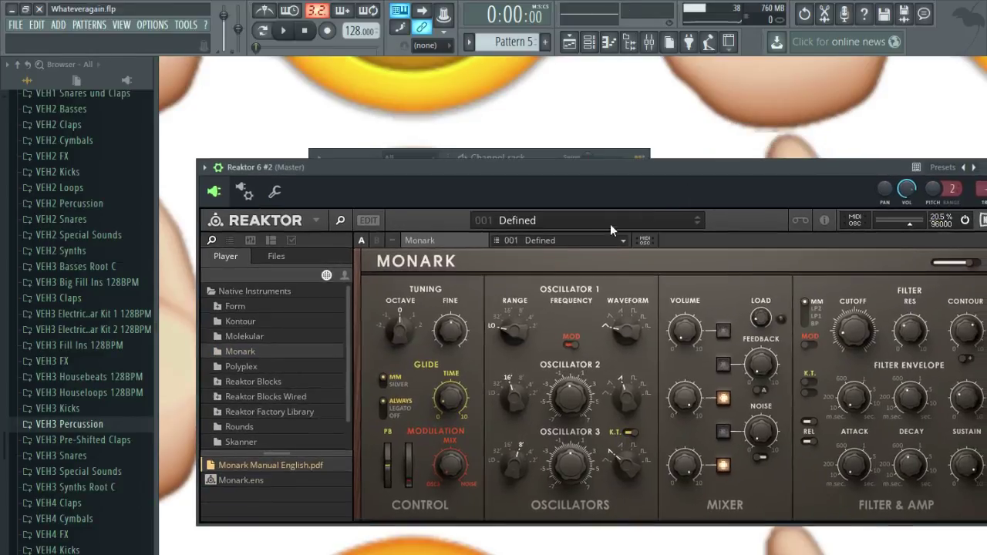
Try Monark's Bass preset Gabina, look through the Lead presets and close the synth window.
{"action": "left_click", "coordinate": [605, 225]}
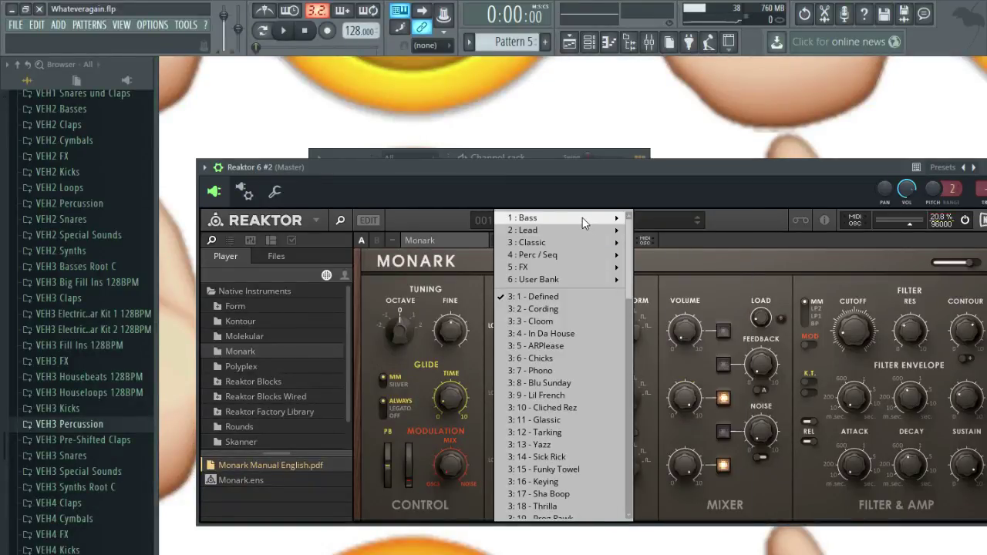
{"action": "mouse_move", "coordinate": [555, 218]}
{"action": "left_click", "coordinate": [669, 255]}
{"action": "left_click_drag", "start_coordinate": [704, 170], "coordinate": [678, 170]}
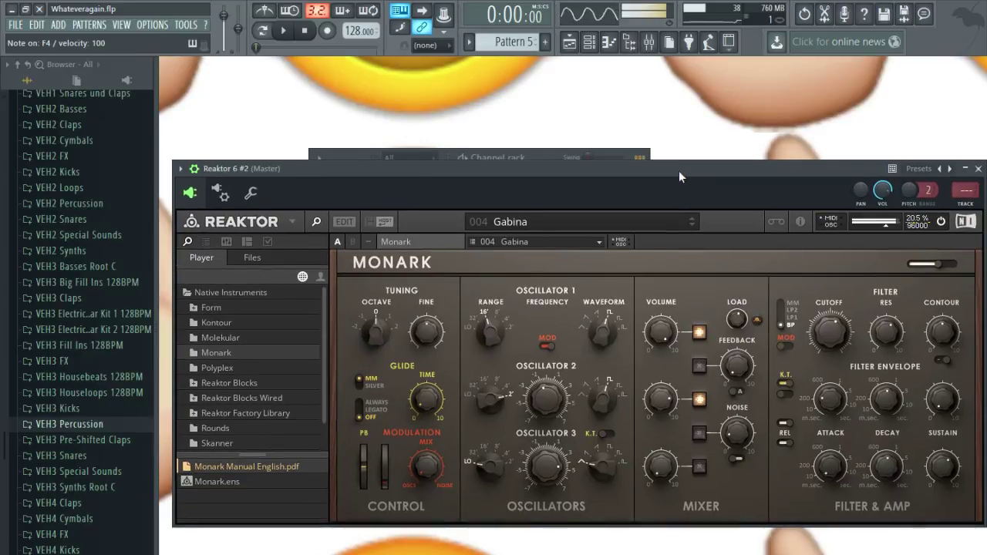
{"action": "left_click", "coordinate": [588, 221]}
{"action": "mouse_move", "coordinate": [605, 231]}
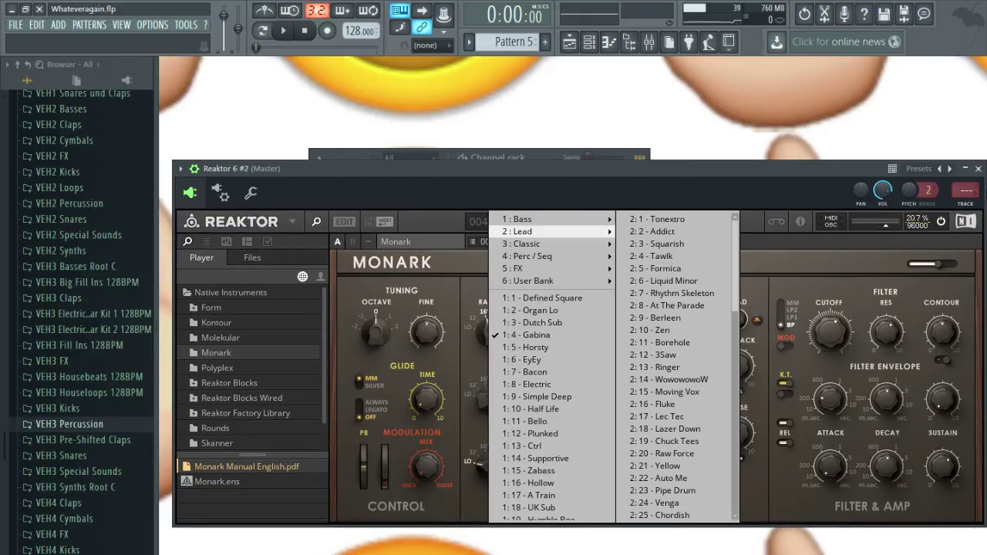
{"action": "left_click", "coordinate": [978, 168]}
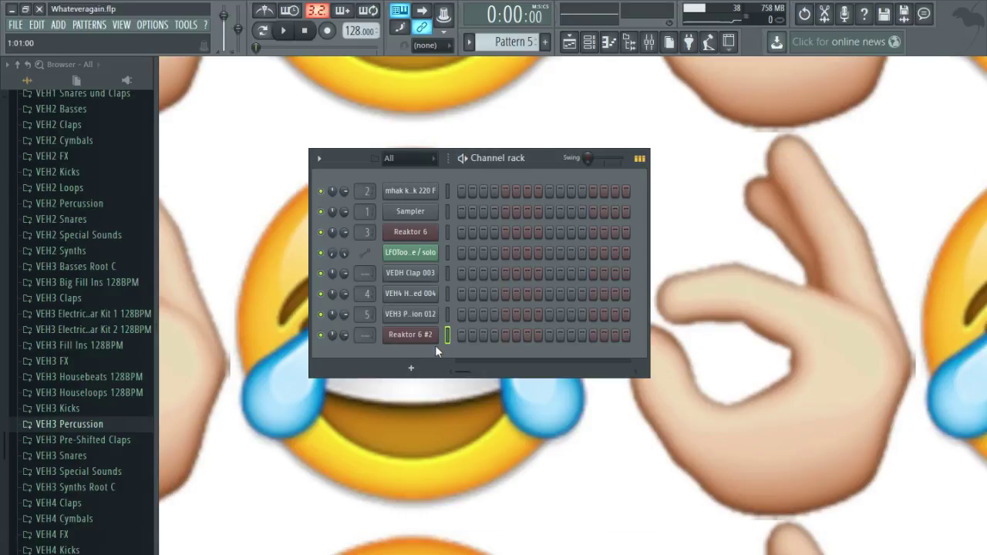
Route the Reaktor 6 #2 channel to mixer insert 6.
{"action": "left_click", "coordinate": [424, 341]}
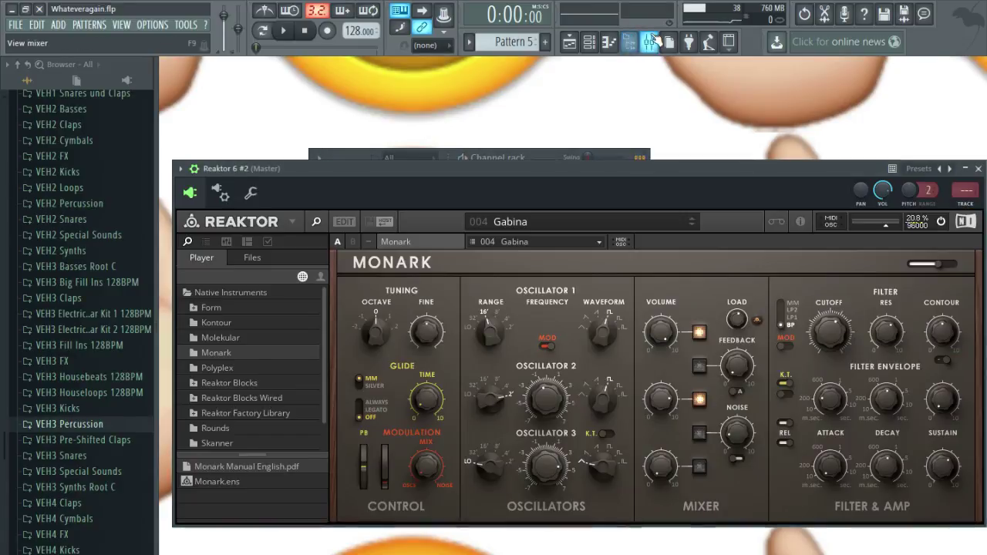
{"action": "key", "text": "F9"}
{"action": "left_click", "coordinate": [392, 76]}
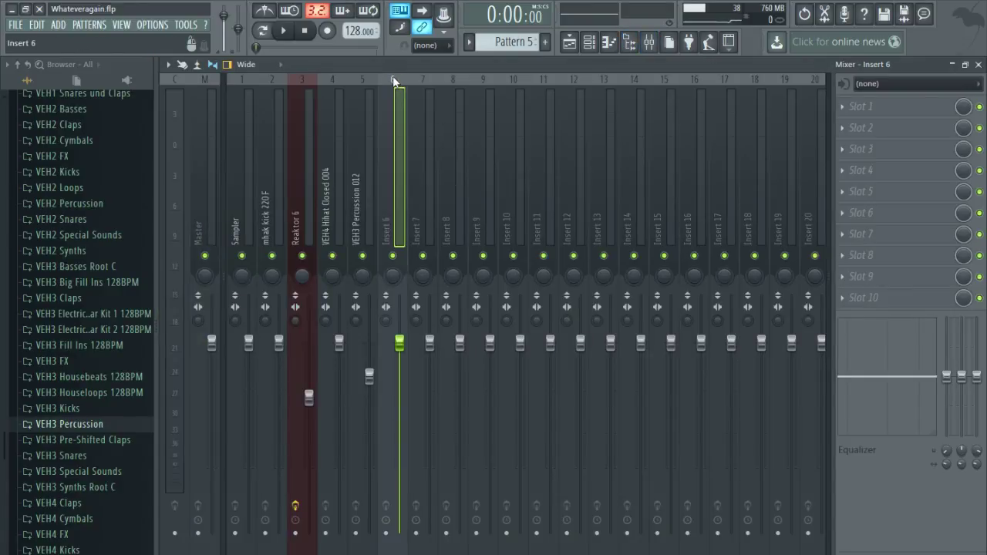
{"action": "key", "text": "ctrl+l"}
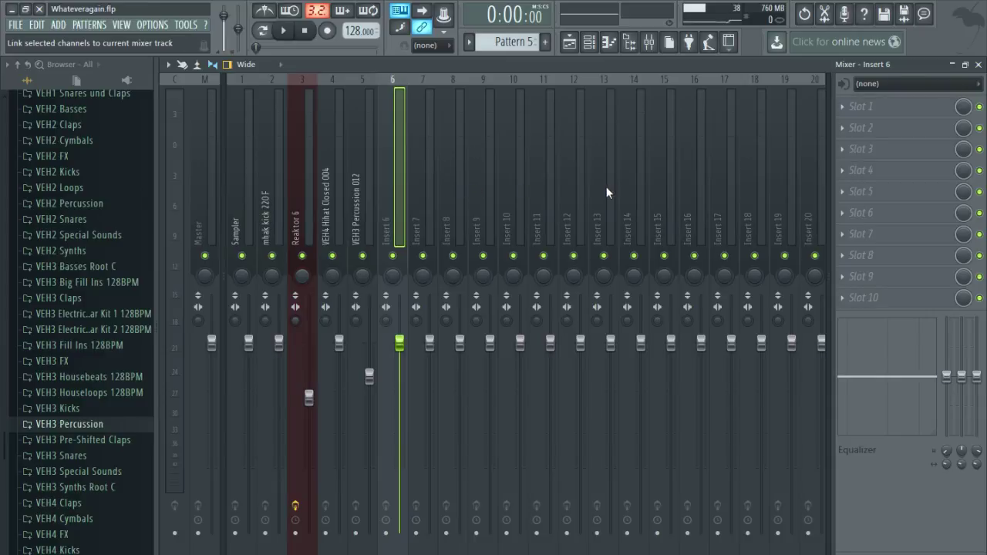
{"action": "left_click", "coordinate": [978, 64]}
Load the Bass preset Bello in Monark on Reaktor 6 #2.
{"action": "left_click", "coordinate": [599, 222]}
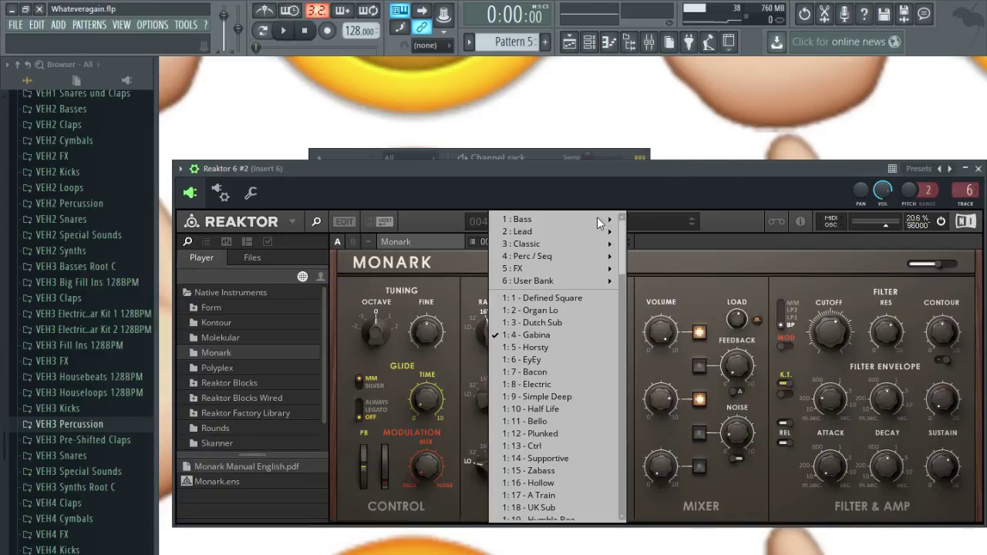
{"action": "mouse_move", "coordinate": [579, 219]}
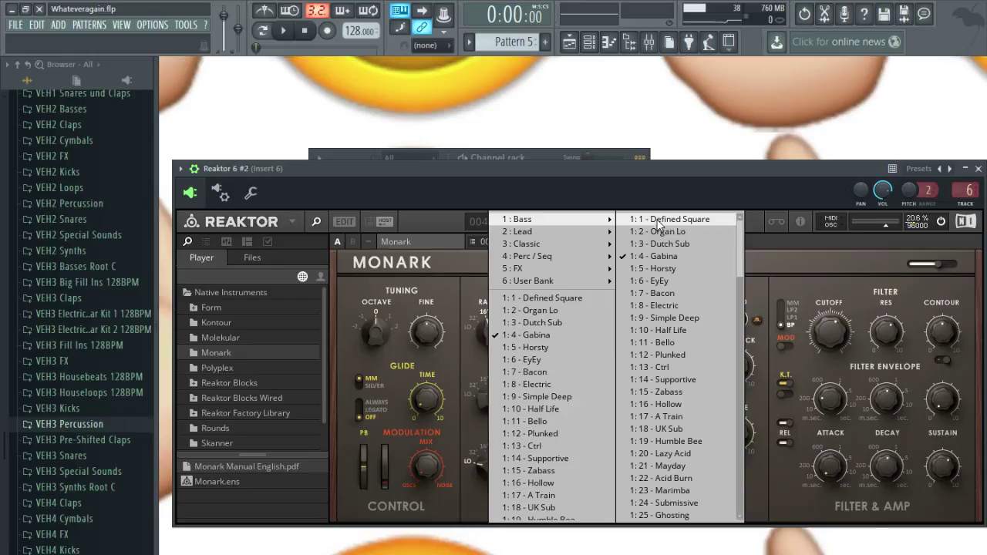
{"action": "left_click", "coordinate": [665, 343]}
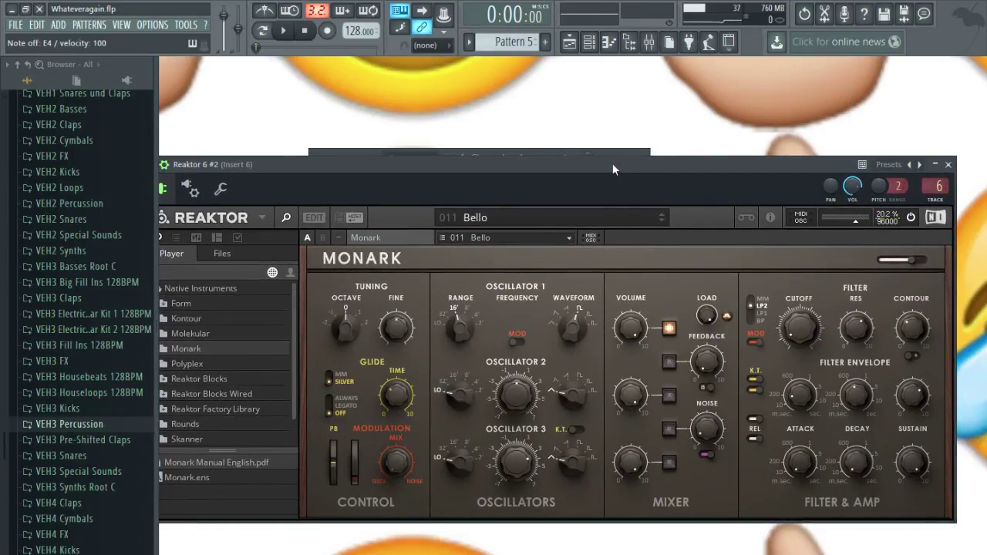
Lower the Reaktor 6 #2 mixer track's volume to 70% (-7.3 dB) and close the synth window.
{"action": "left_click", "coordinate": [647, 44]}
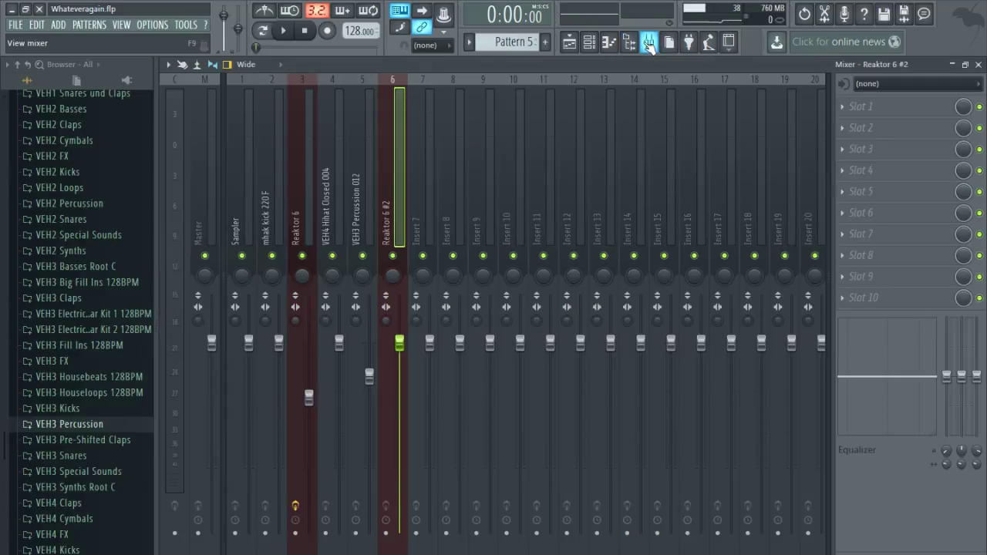
{"action": "left_click_drag", "start_coordinate": [400, 346], "coordinate": [399, 400]}
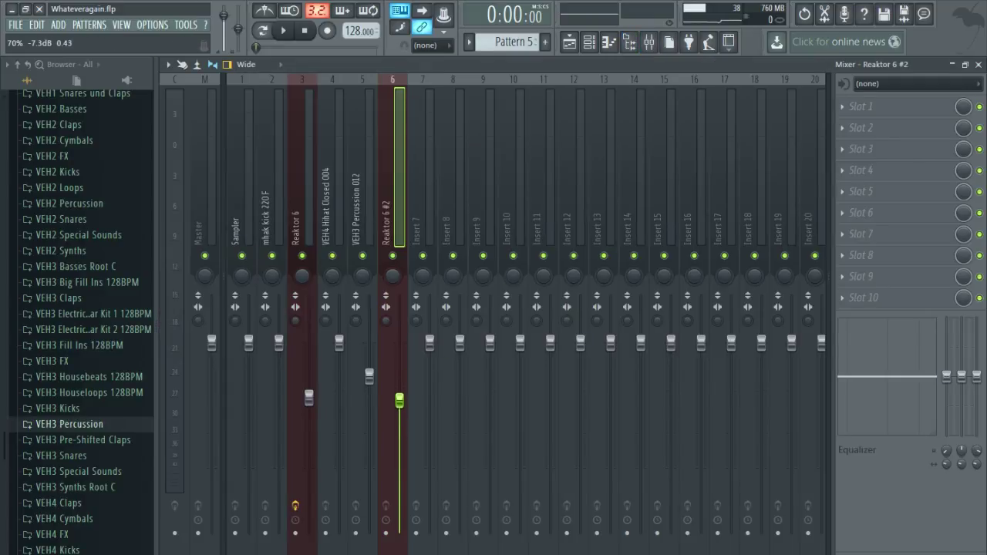
{"action": "left_click", "coordinate": [978, 64]}
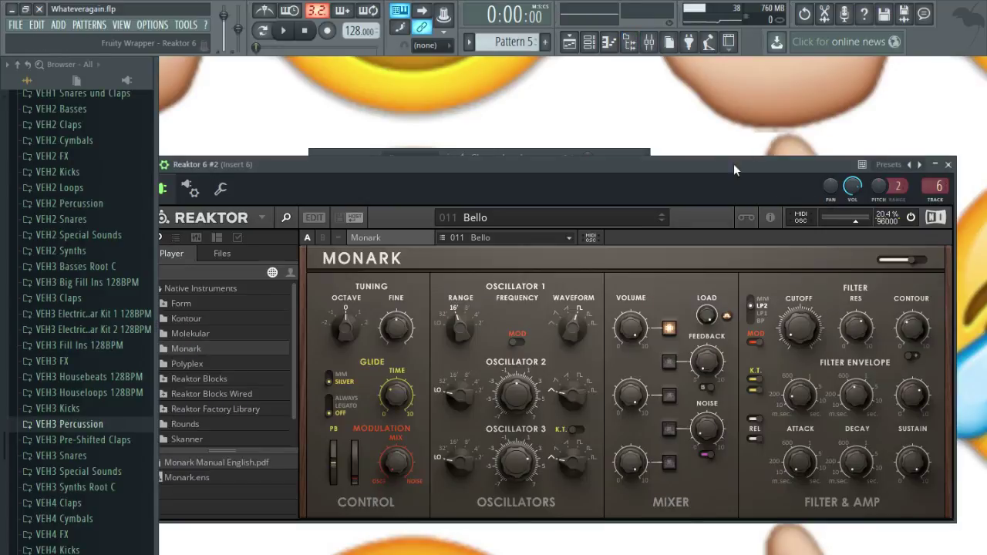
{"action": "left_click_drag", "start_coordinate": [733, 164], "coordinate": [651, 171]}
{"action": "left_click", "coordinate": [895, 169]}
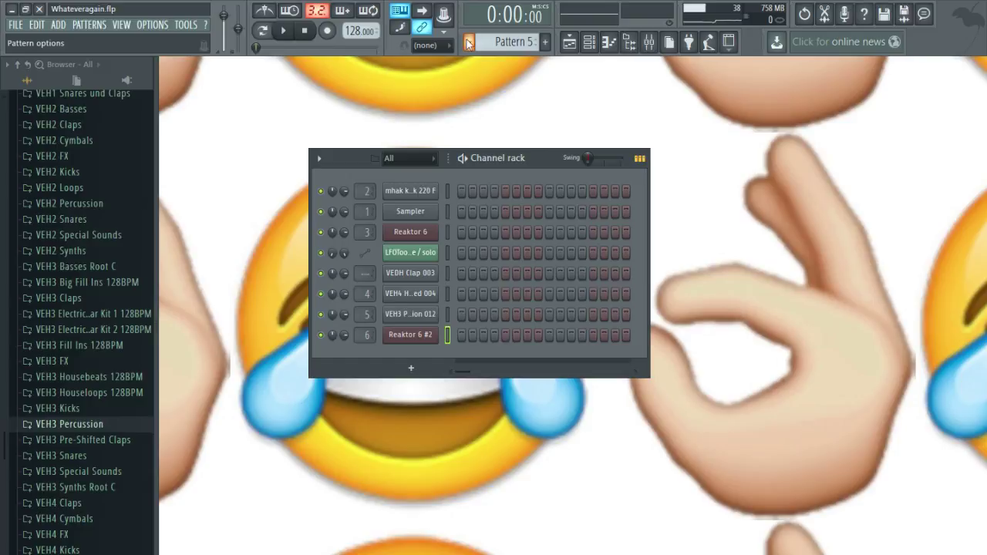
Review the Reaktor 6 notes in Pattern 1's piano roll, then return to the empty Pattern 5.
{"action": "left_click", "coordinate": [500, 230]}
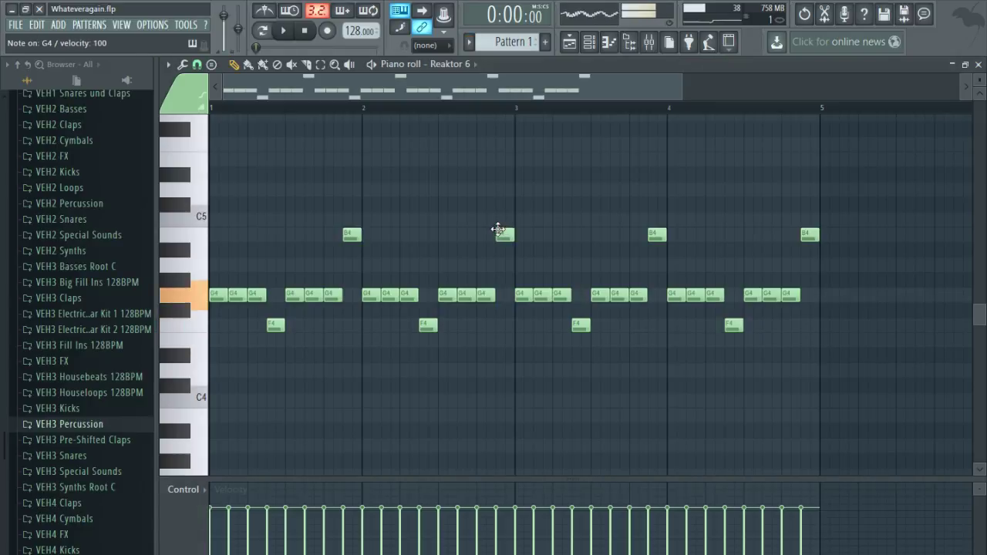
{"action": "left_click", "coordinate": [978, 64]}
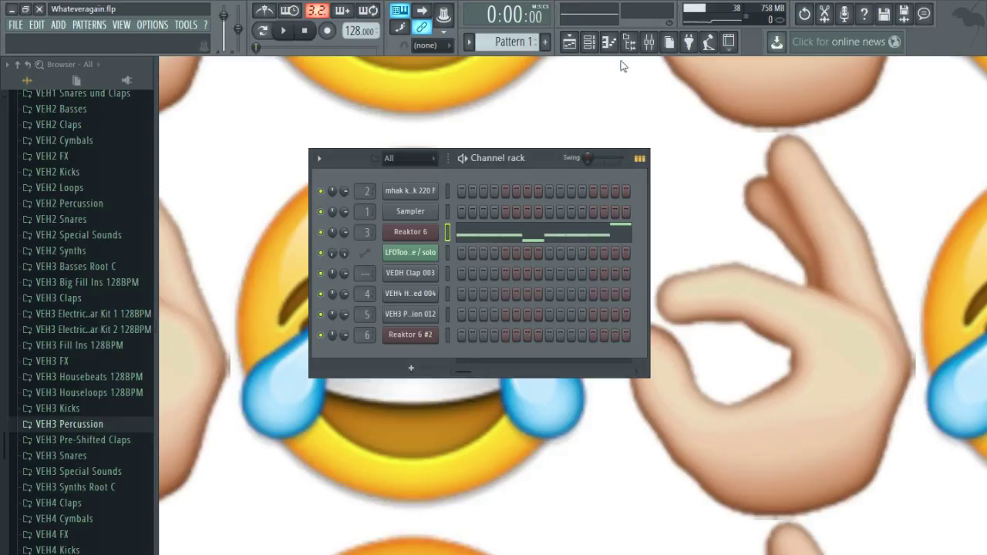
{"action": "left_click", "coordinate": [545, 41]}
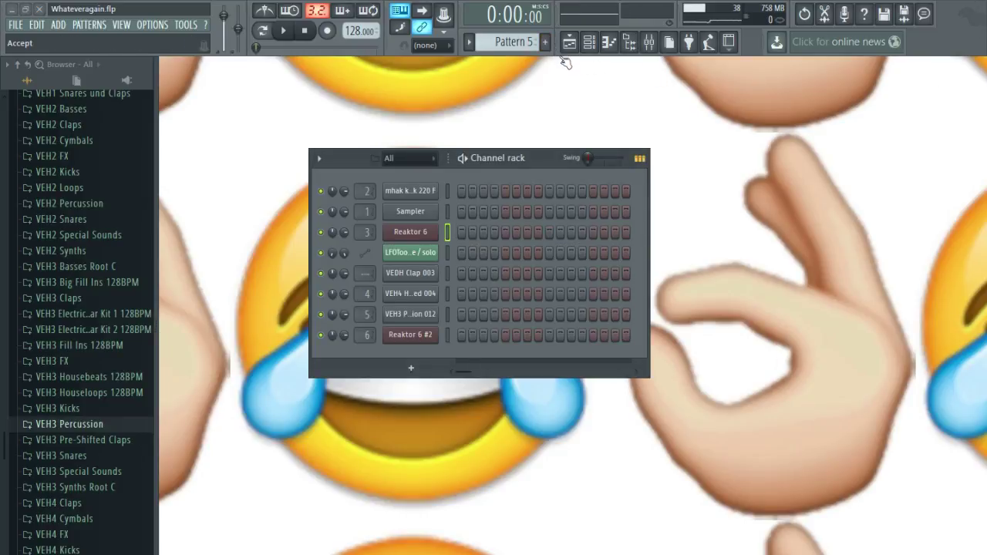
Open the piano roll of Reaktor 6 #2 in Pattern 5 and audition a few notes on the synth.
{"action": "left_click", "coordinate": [450, 334]}
{"action": "key", "text": "F7"}
{"action": "key", "text": "b"}
{"action": "key", "text": "v"}
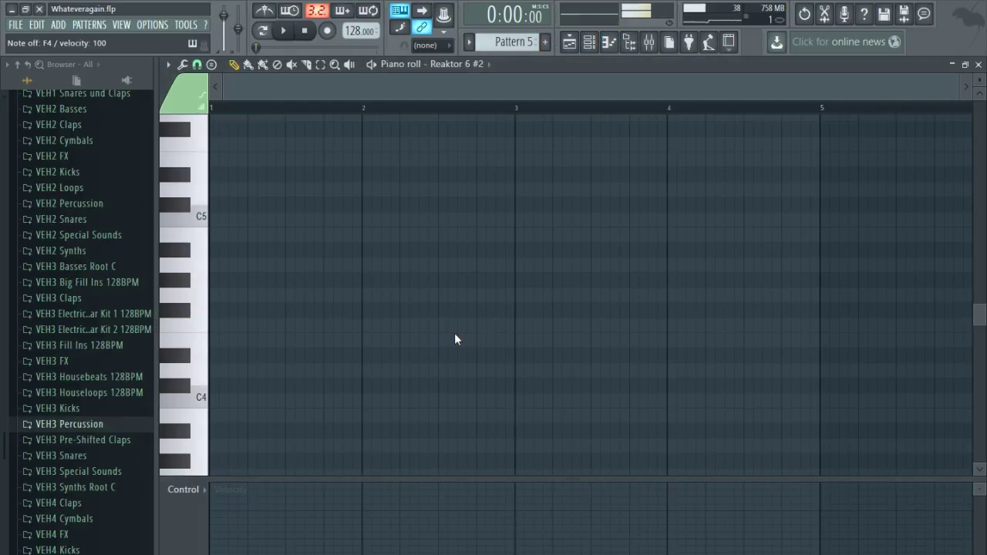
{"action": "key", "text": "v"}
Place the notes G4, F4 and G4 back to back from the start of bar 1.
{"action": "left_click", "coordinate": [216, 297]}
{"action": "left_click", "coordinate": [189, 293]}
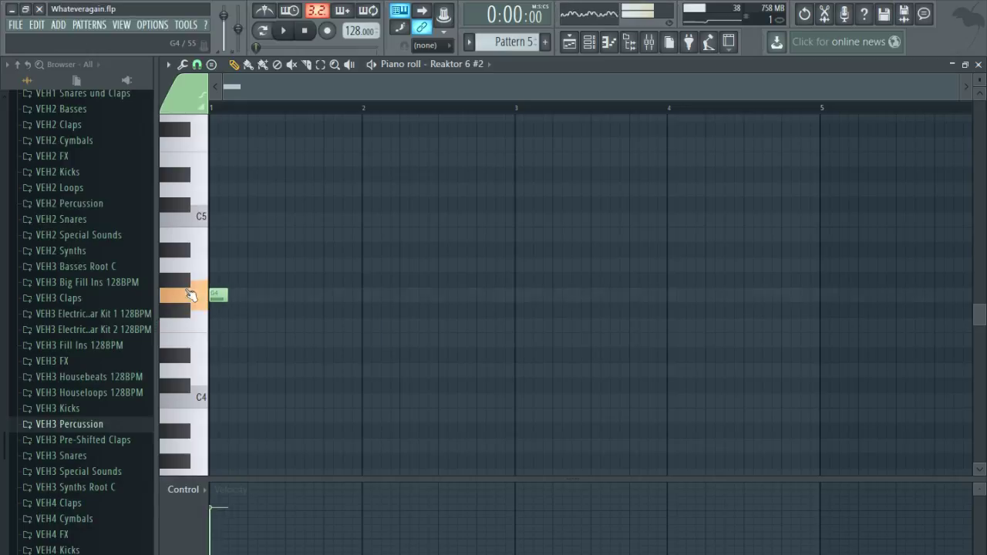
{"action": "scroll", "coordinate": [223, 325], "scroll_direction": "up", "scroll_amount": 2}
{"action": "scroll", "coordinate": [485, 402], "scroll_direction": "up", "scroll_amount": 2}
{"action": "key", "text": "v"}
{"action": "scroll", "coordinate": [460, 401], "scroll_direction": "down", "scroll_amount": 2}
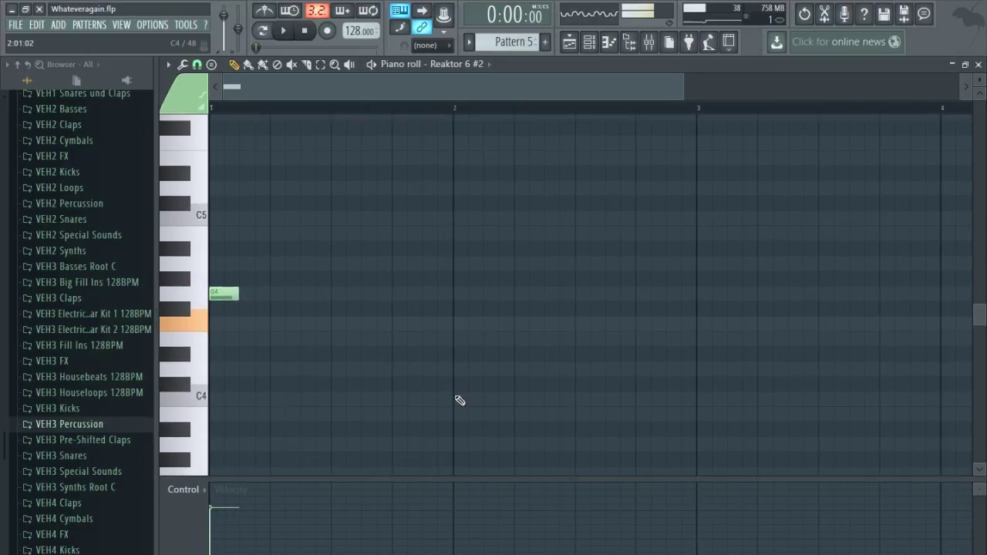
{"action": "left_click", "coordinate": [248, 324]}
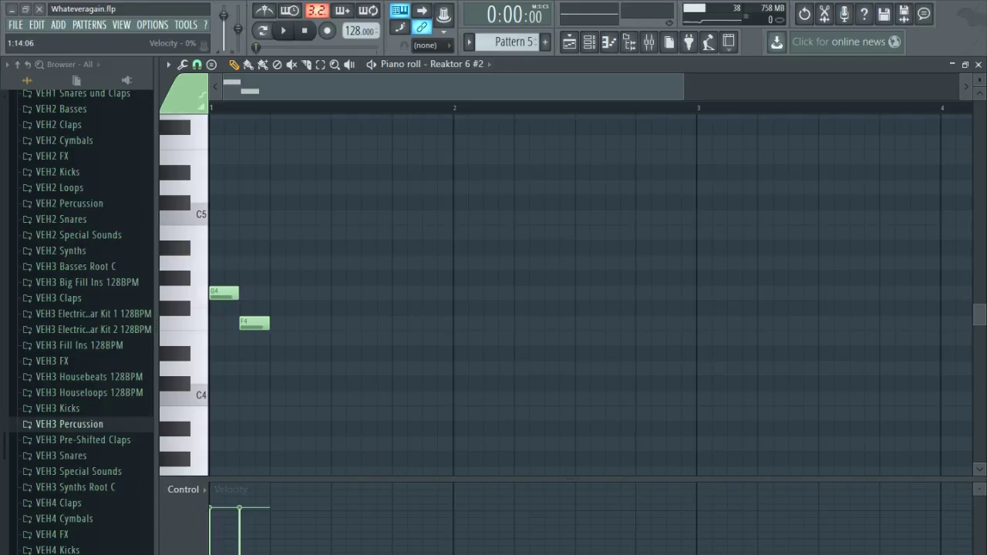
{"action": "scroll", "coordinate": [432, 462], "scroll_direction": "up", "scroll_amount": 1}
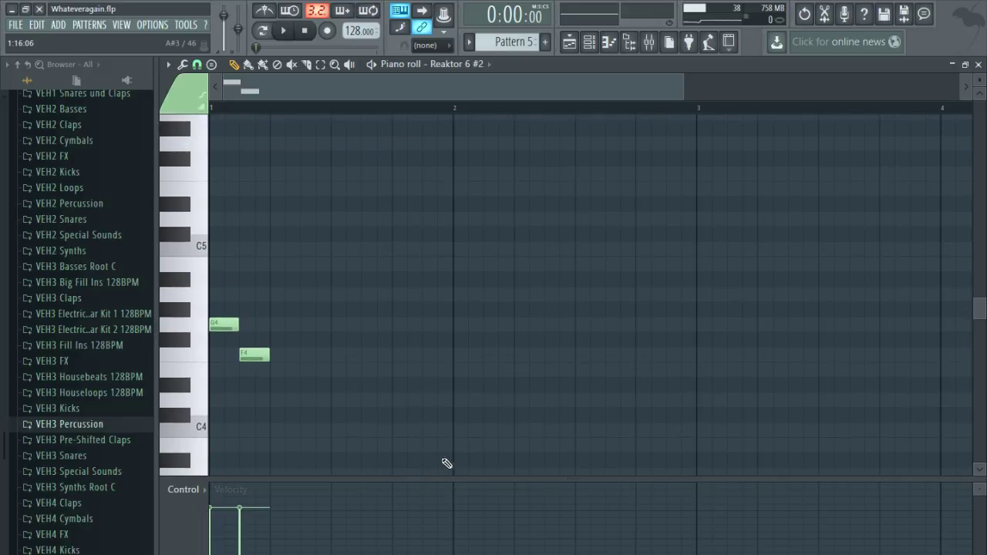
{"action": "left_click", "coordinate": [273, 324]}
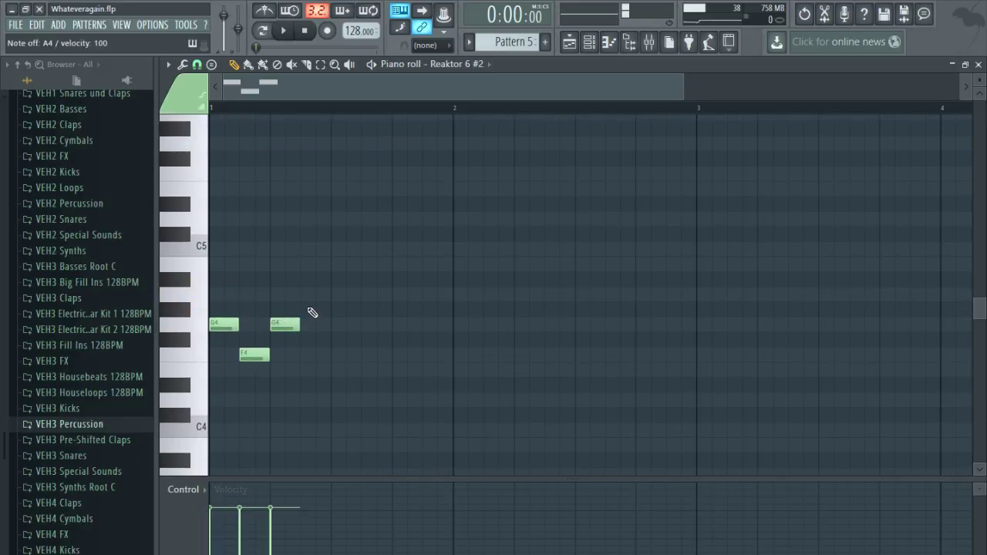
Add a fourth note directly after the second G4, set it to B4 and play back the phrase.
{"action": "left_click", "coordinate": [283, 30]}
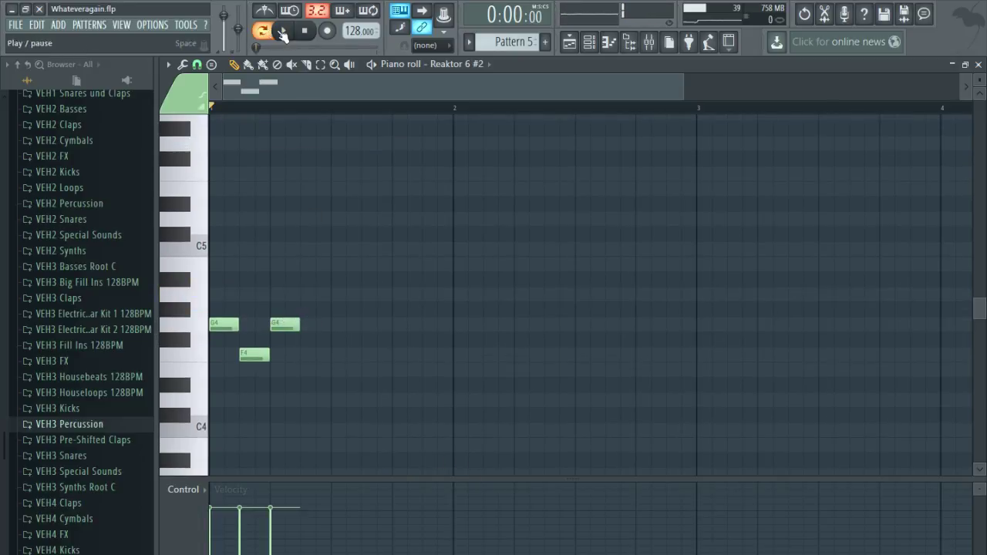
{"action": "left_click", "coordinate": [306, 37]}
{"action": "left_click_drag", "start_coordinate": [306, 316], "coordinate": [318, 326]}
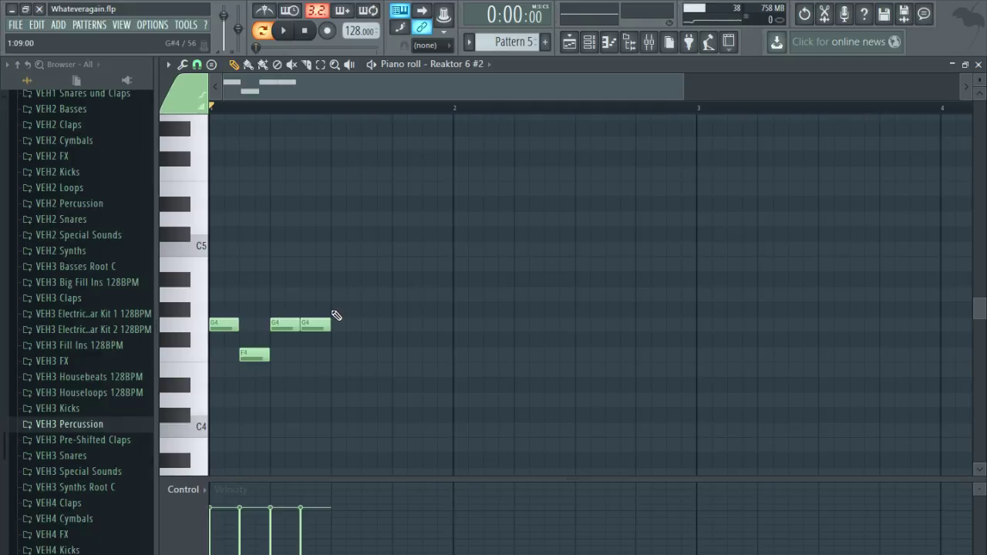
{"action": "key", "text": "space"}
{"action": "key", "text": "space"}
{"action": "left_click_drag", "start_coordinate": [318, 316], "coordinate": [316, 255]}
{"action": "key", "text": "space"}
{"action": "key", "text": "space"}
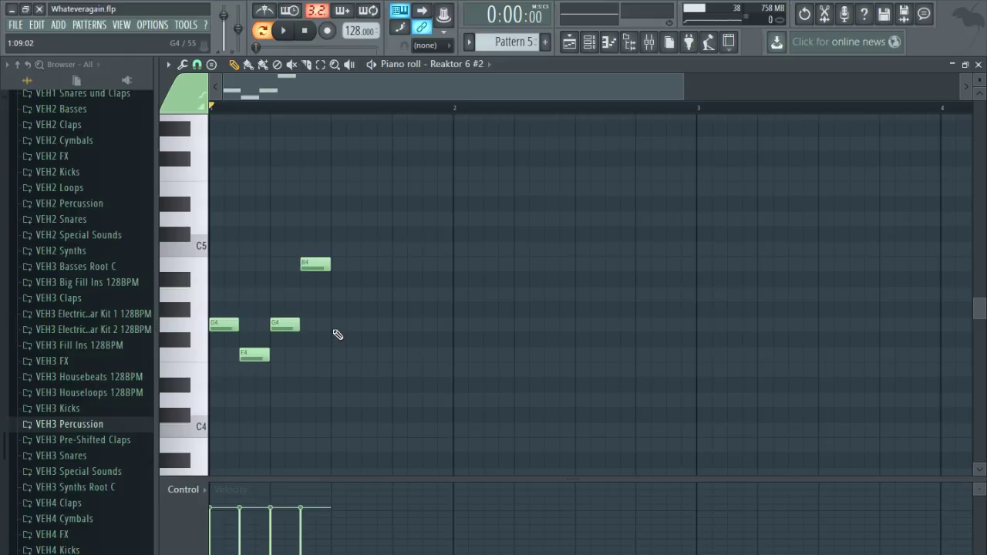
Fill the rest of bar 1 with the same G4, F4, G4, B4 sequence.
{"action": "key", "text": "space"}
{"action": "key", "text": "space"}
{"action": "left_click", "coordinate": [339, 325]}
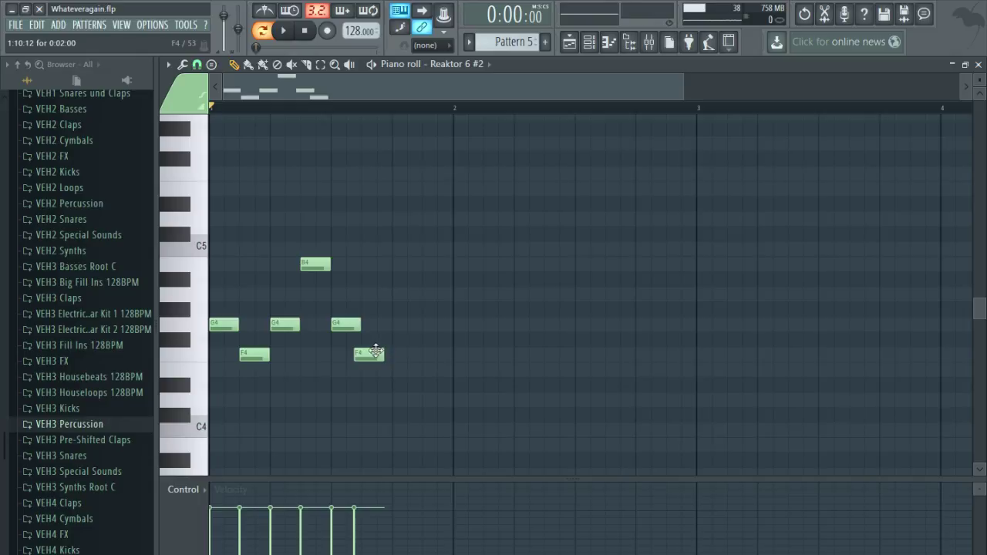
{"action": "left_click", "coordinate": [444, 263]}
{"action": "left_click_drag", "start_coordinate": [445, 266], "coordinate": [439, 266]}
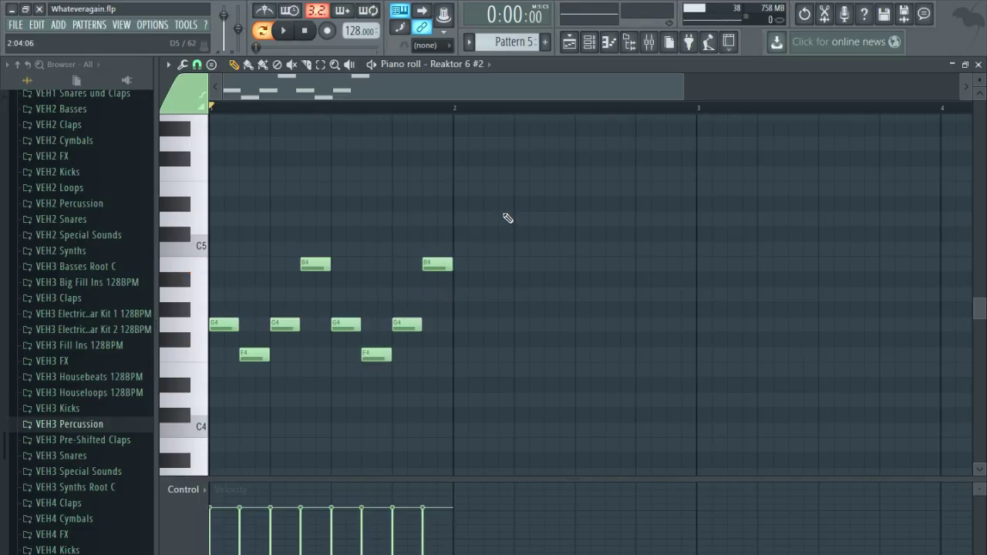
Try copying the bar 1 phrase into bar 2 transposed up two semitones, and play it back.
{"action": "left_click_drag", "start_coordinate": [488, 219], "coordinate": [468, 344]}
{"action": "left_click_drag", "start_coordinate": [471, 242], "coordinate": [204, 467]}
{"action": "scroll", "coordinate": [262, 380], "scroll_direction": "up", "scroll_amount": 3}
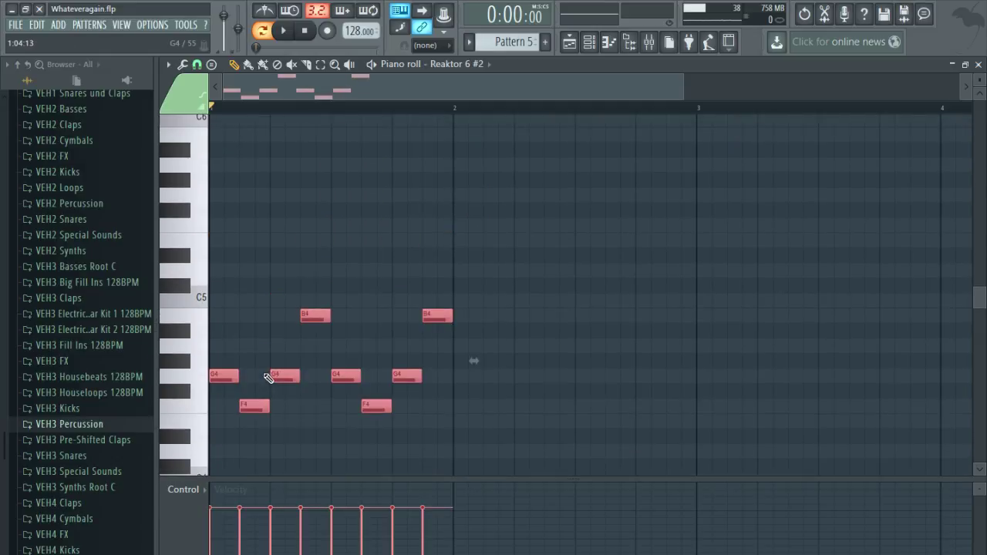
{"action": "left_click_drag", "start_coordinate": [255, 405], "coordinate": [494, 375]}
{"action": "key", "text": "space"}
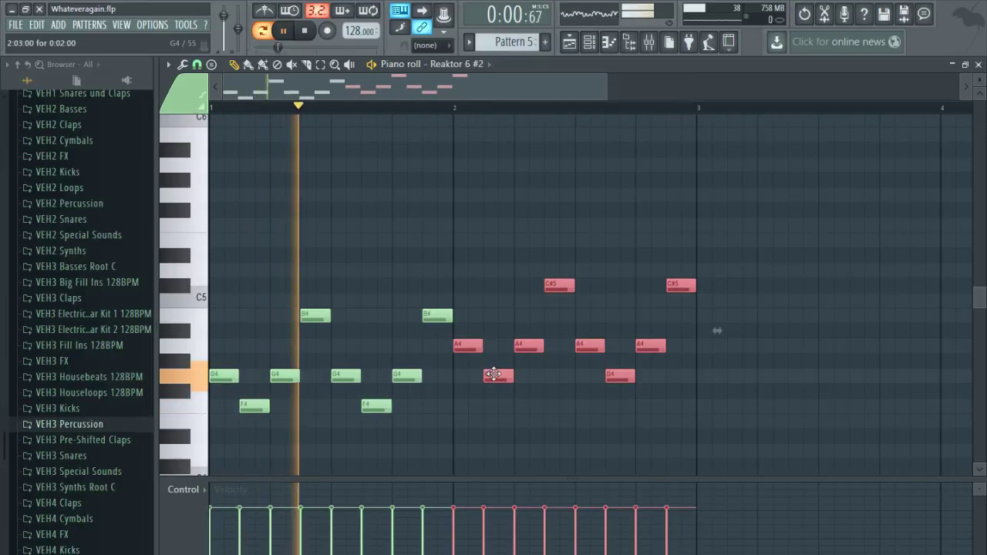
{"action": "key", "text": "space"}
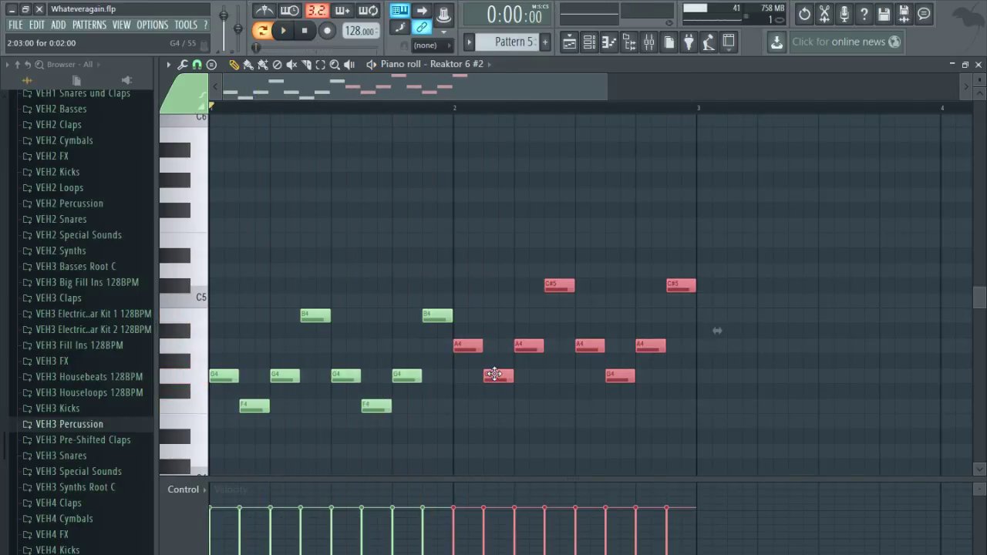
Try the copied bar 2 phrase one semitone lower and play it back.
{"action": "left_click_drag", "start_coordinate": [493, 387], "coordinate": [492, 393]}
{"action": "key", "text": "space"}
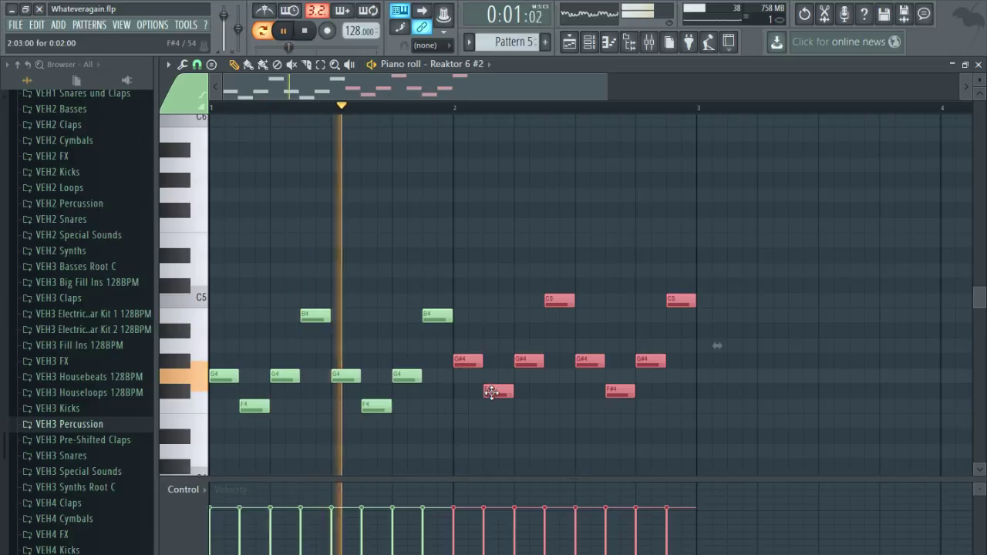
{"action": "key", "text": "space"}
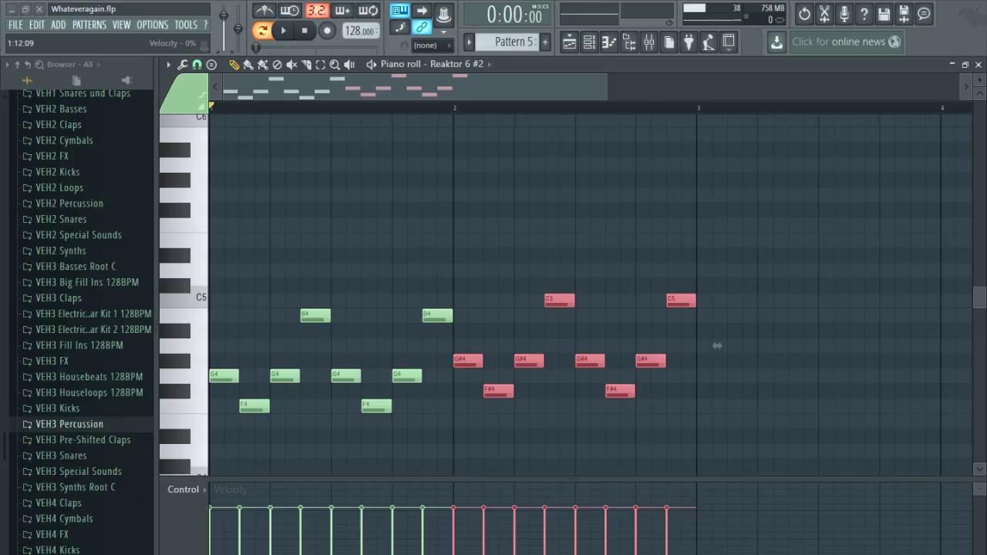
Delete the transposed notes in bar 2 and play the remaining bar 1 phrase.
{"action": "left_click", "coordinate": [629, 164], "text": "ctrl"}
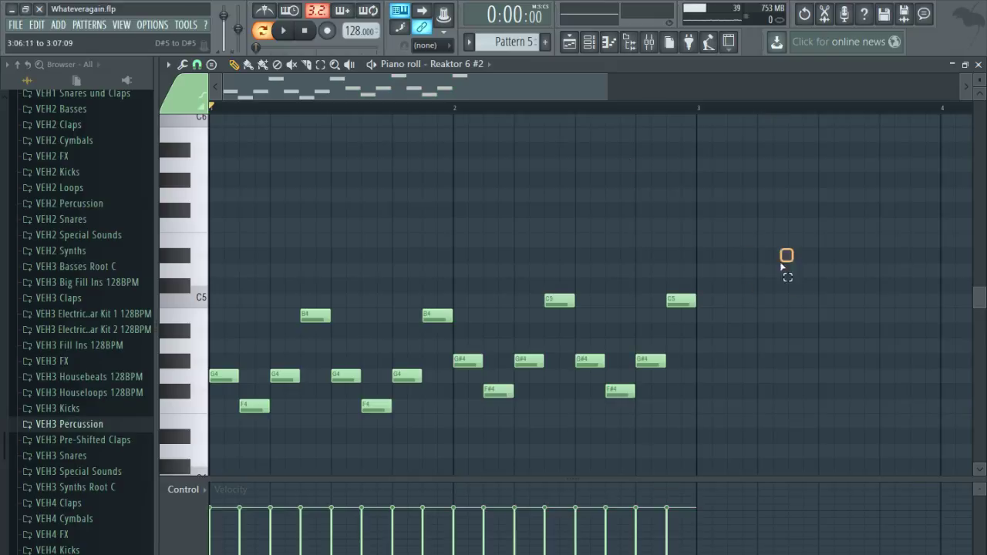
{"action": "left_click_drag", "start_coordinate": [781, 264], "coordinate": [454, 466]}
{"action": "key", "text": "Return"}
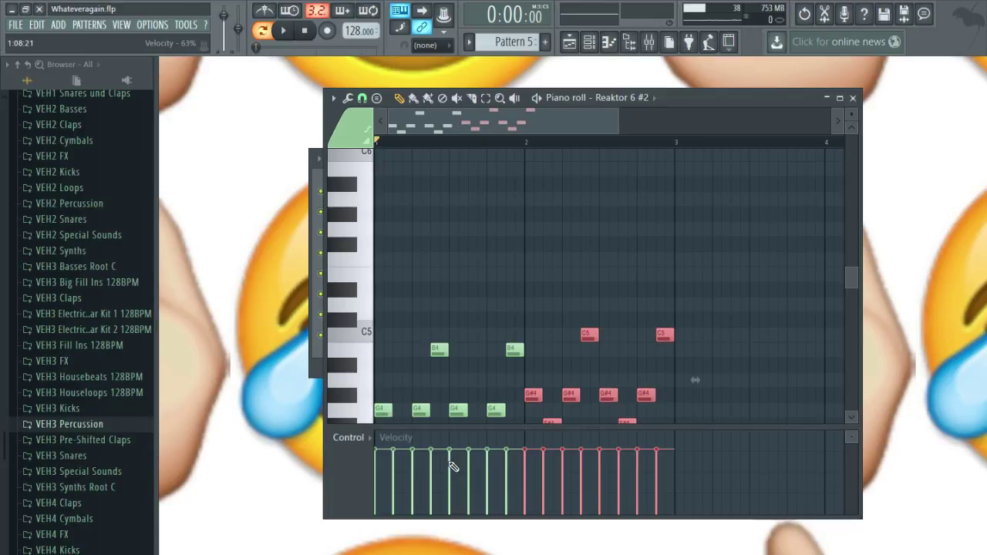
{"action": "key", "text": "Return"}
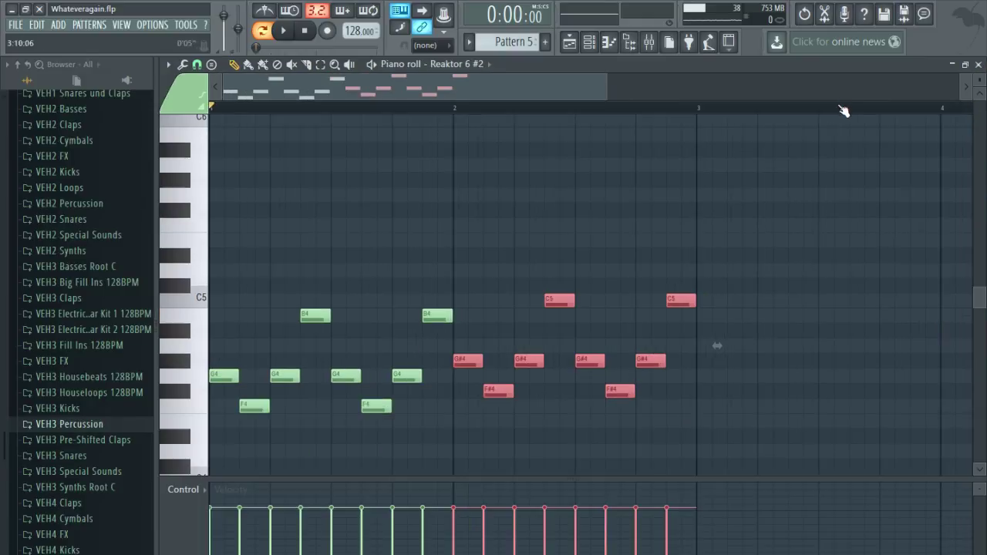
{"action": "key", "text": "space"}
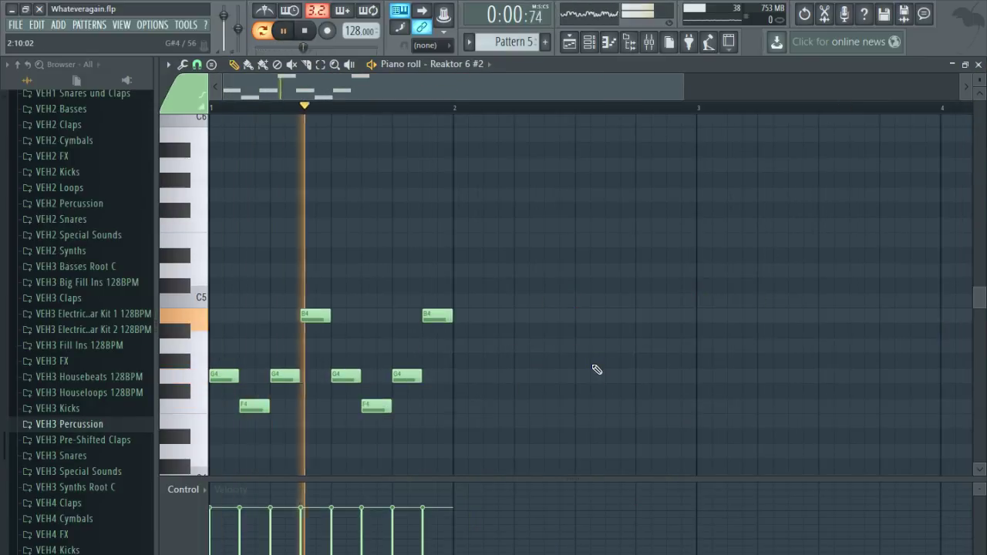
{"action": "key", "text": "space"}
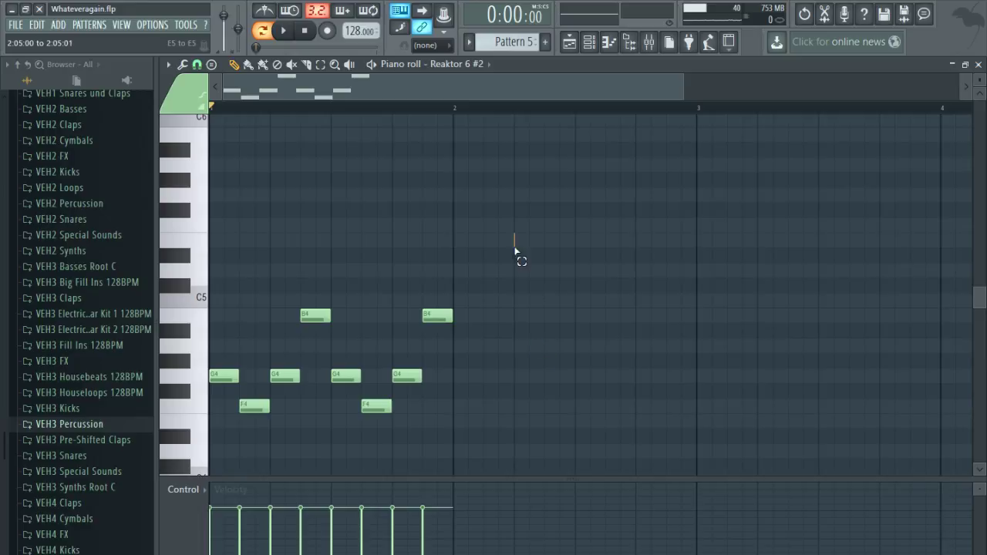
Duplicate the bar 1 notes into bar 2, raise the two copied B4 notes to C5 and play the result.
{"action": "scroll", "coordinate": [494, 308], "scroll_direction": "down", "scroll_amount": 1}
{"action": "key", "text": "ctrl+a"}
{"action": "key", "text": "ctrl+b"}
{"action": "key", "text": "ctrl+d"}
{"action": "left_click_drag", "start_coordinate": [726, 229], "coordinate": [563, 273]}
{"action": "key", "text": "space"}
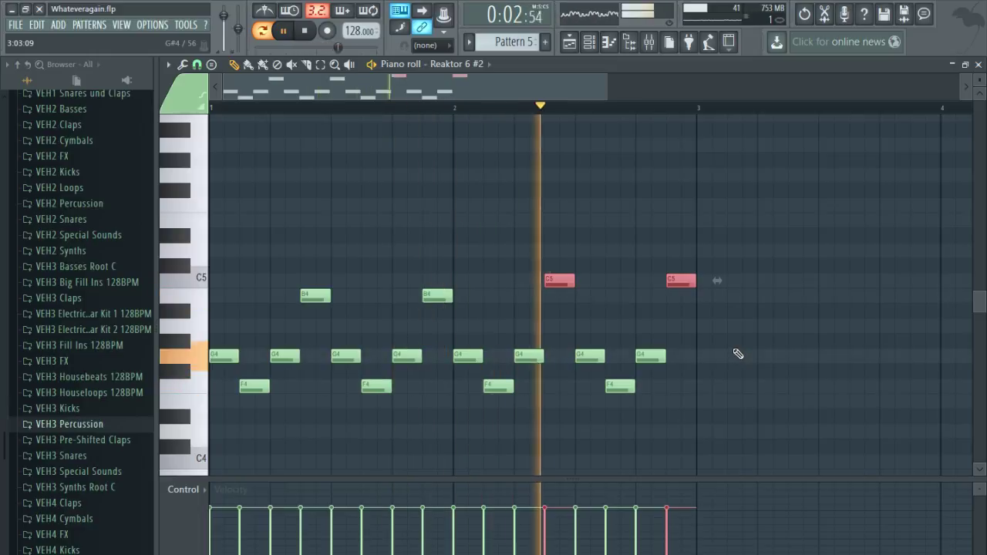
{"action": "key", "text": "space"}
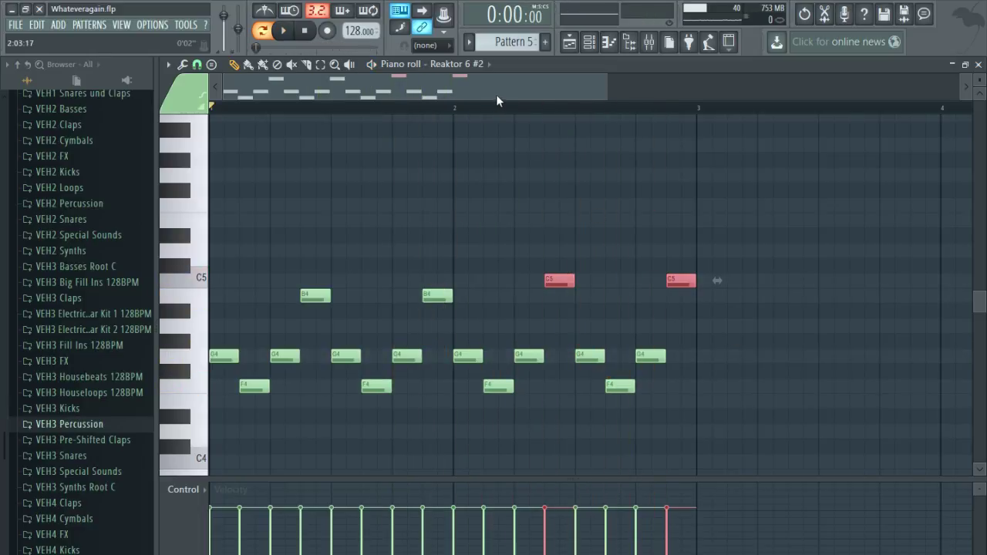
Duplicate the two-bar phrase into bars 3 and 4, raise bar 3's two B4 notes to D5 and play it back.
{"action": "left_click_drag", "start_coordinate": [799, 205], "coordinate": [210, 415]}
{"action": "key", "text": "ctrl+b"}
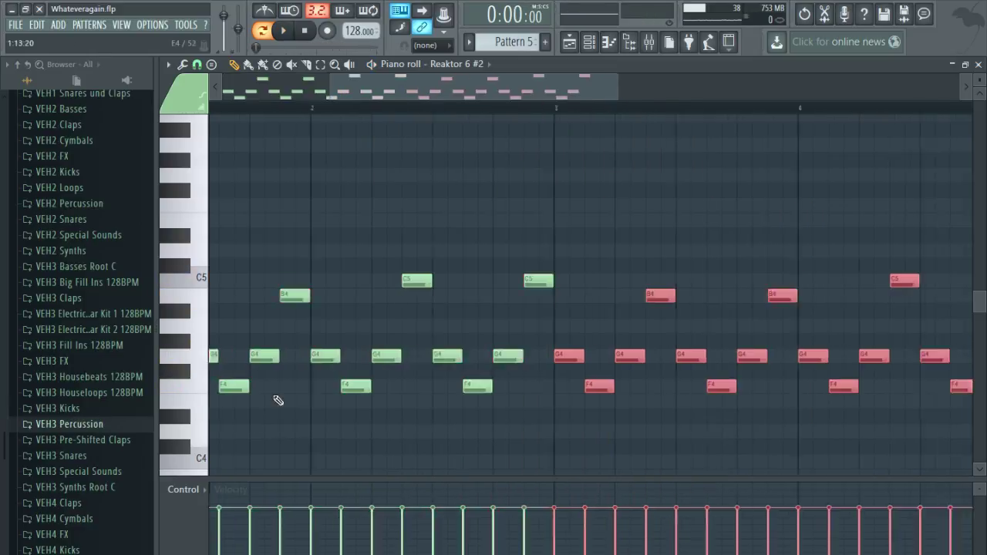
{"action": "left_click", "coordinate": [677, 250], "text": "ctrl"}
{"action": "left_click_drag", "start_coordinate": [677, 245], "coordinate": [500, 327]}
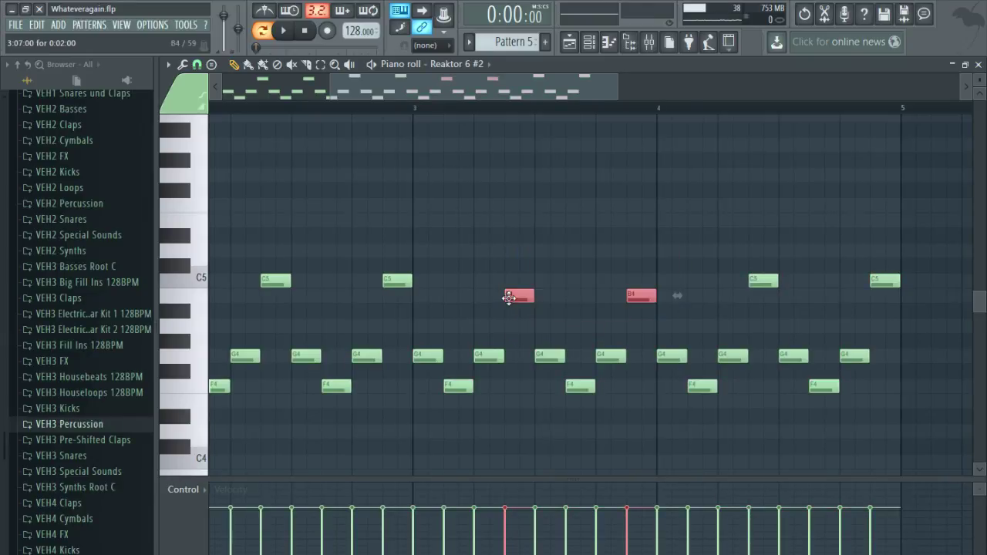
{"action": "left_click_drag", "start_coordinate": [515, 262], "coordinate": [512, 249]}
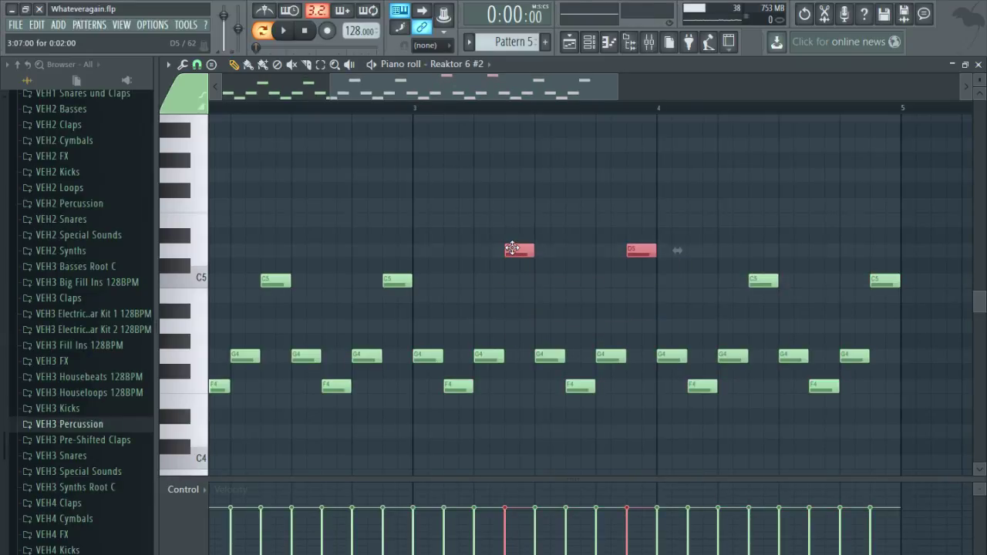
{"action": "scroll", "coordinate": [578, 340], "scroll_direction": "down", "scroll_amount": 2}
{"action": "left_click_drag", "start_coordinate": [789, 214], "coordinate": [614, 311]}
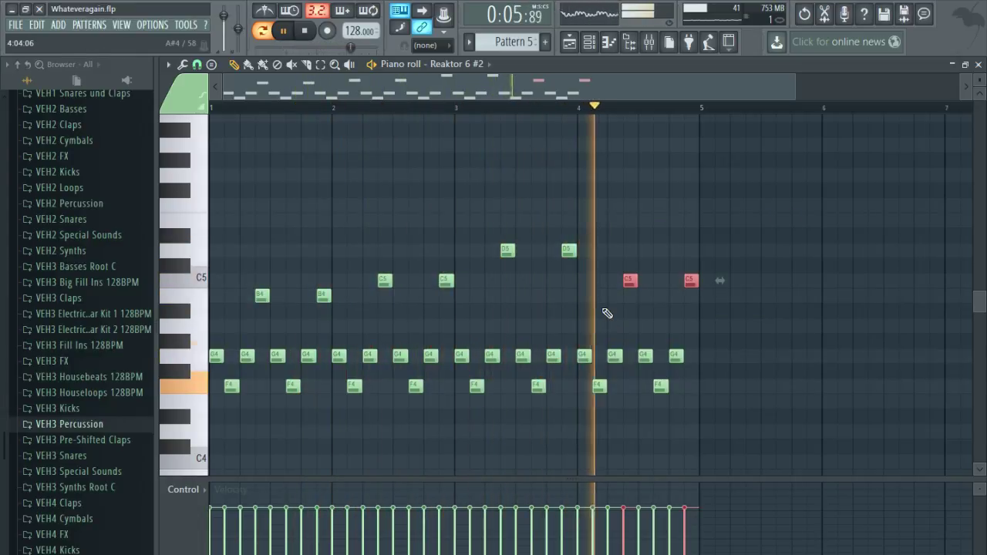
Place two Pattern 5 clips back to back on Track 4 of the playlist, starting at bars 49 and 53.
{"action": "left_click", "coordinate": [569, 44]}
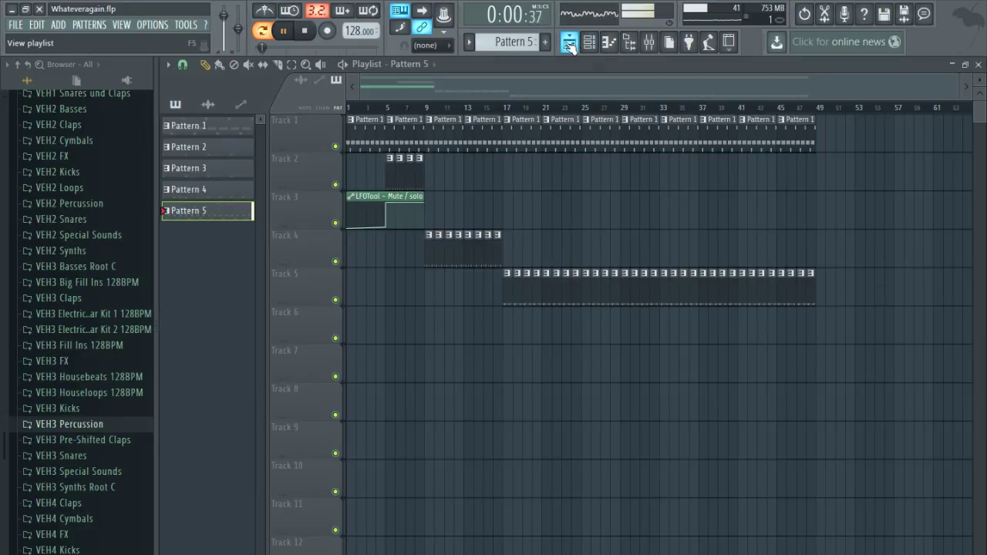
{"action": "scroll", "coordinate": [928, 275], "scroll_direction": "up", "scroll_amount": 4}
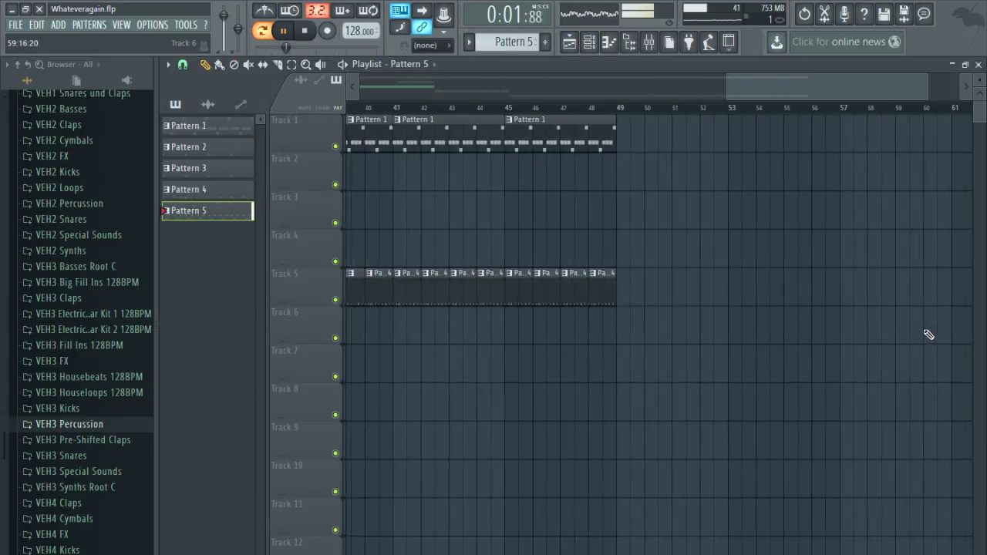
{"action": "left_click", "coordinate": [606, 265]}
{"action": "scroll", "coordinate": [619, 346], "scroll_direction": "up", "scroll_amount": 2}
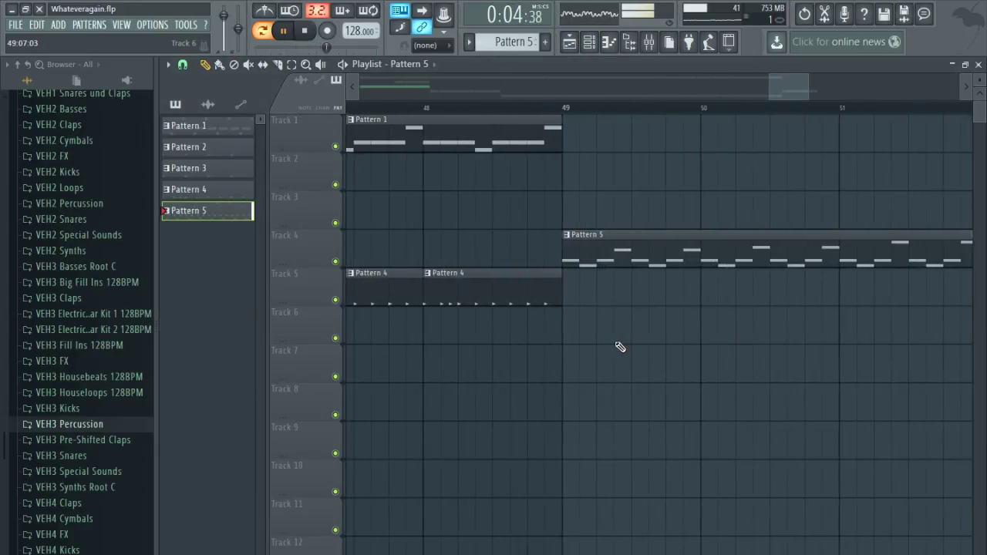
{"action": "scroll", "coordinate": [620, 346], "scroll_direction": "down", "scroll_amount": 3}
{"action": "scroll", "coordinate": [621, 346], "scroll_direction": "up", "scroll_amount": 2}
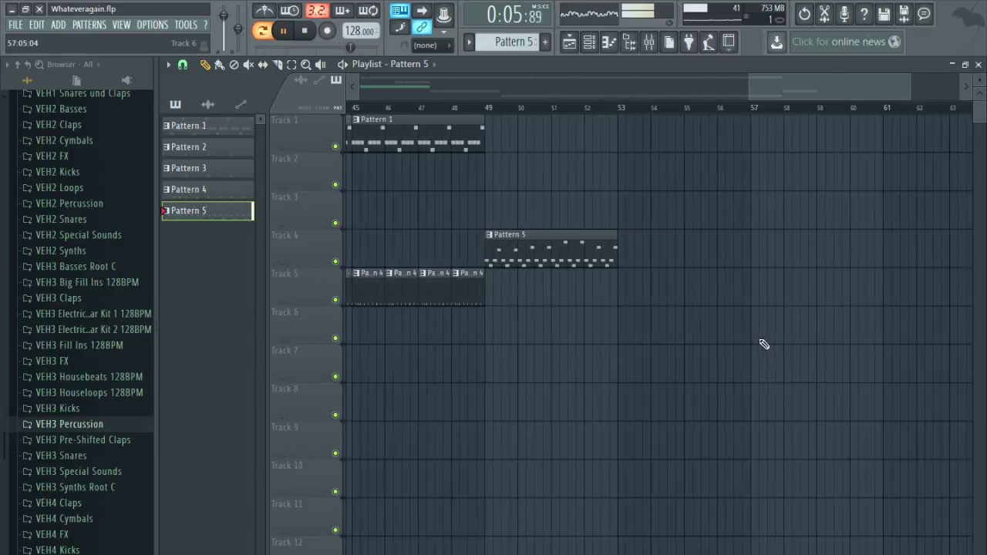
{"action": "left_click", "coordinate": [624, 263]}
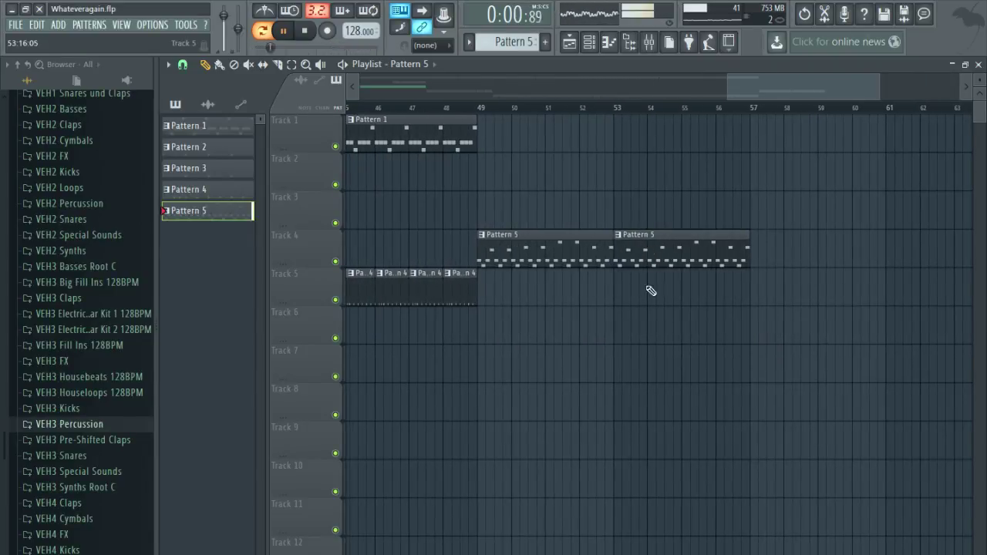
Copy the run of Pattern 4 clips on Track 5 so the copy starts at bar 57.
{"action": "scroll", "coordinate": [620, 360], "scroll_direction": "down", "scroll_amount": 5}
{"action": "left_click_drag", "start_coordinate": [782, 342], "coordinate": [749, 293]}
{"action": "scroll", "coordinate": [840, 301], "scroll_direction": "up", "scroll_amount": 6}
{"action": "scroll", "coordinate": [738, 368], "scroll_direction": "down", "scroll_amount": 8}
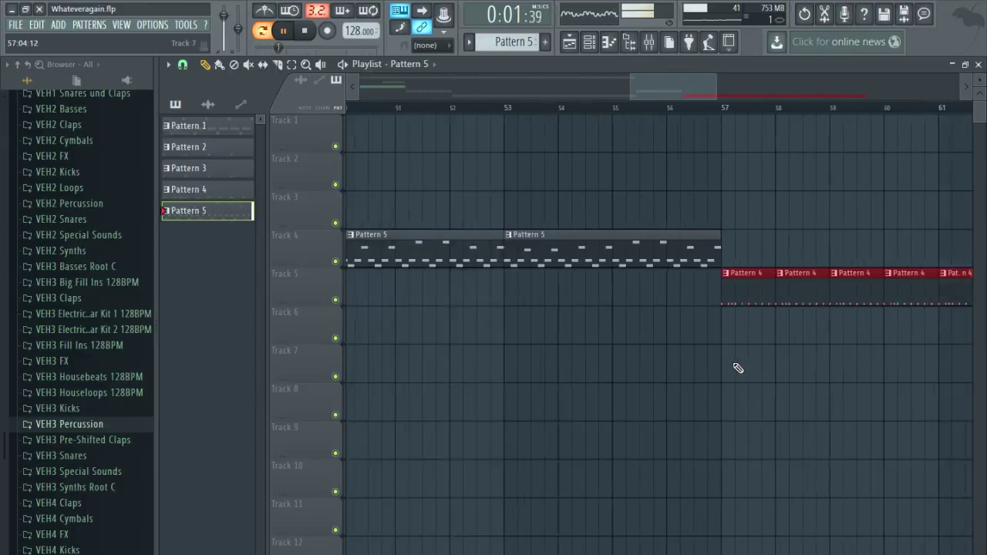
{"action": "scroll", "coordinate": [884, 347], "scroll_direction": "up", "scroll_amount": 2}
{"action": "left_click_drag", "start_coordinate": [844, 348], "coordinate": [810, 350]}
{"action": "scroll", "coordinate": [655, 358], "scroll_direction": "down", "scroll_amount": 3}
Duplicate the two Pattern 5 clips on Track 4 repeatedly until they fill the track up to bar 89.
{"action": "left_click_drag", "start_coordinate": [627, 218], "coordinate": [511, 258]}
{"action": "scroll", "coordinate": [626, 211], "scroll_direction": "down", "scroll_amount": 3}
{"action": "key", "text": "ctrl+b"}
{"action": "key", "text": "ctrl+b"}
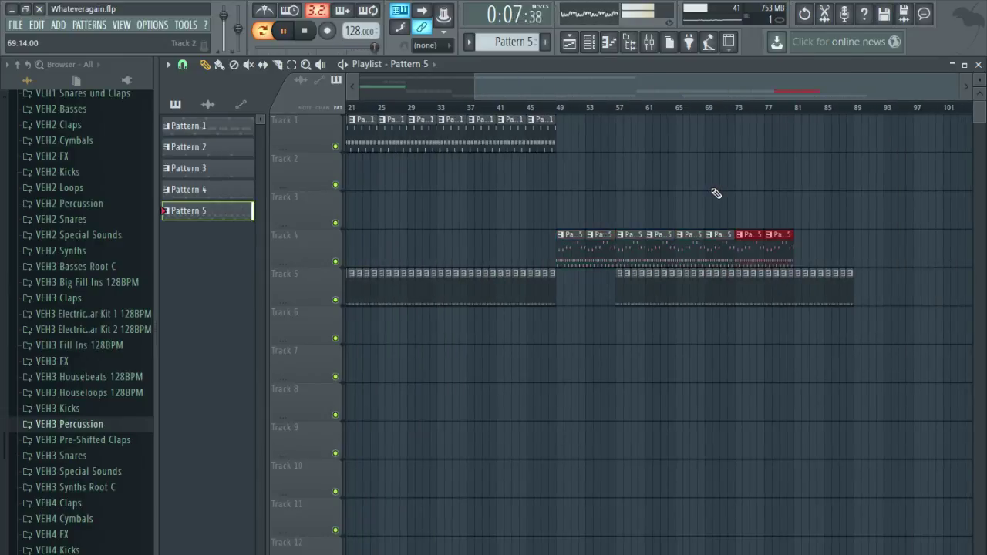
{"action": "scroll", "coordinate": [655, 308], "scroll_direction": "up", "scroll_amount": 2}
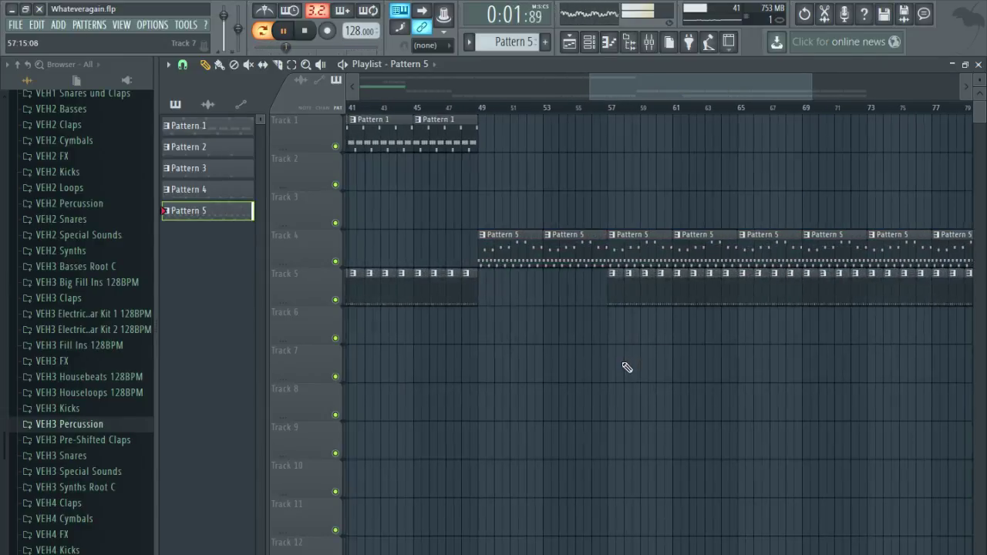
Remove the Pattern 4 clips between bars 57 and 65 on Track 5 and play the song from just before bar 49.
{"action": "left_click_drag", "start_coordinate": [711, 300], "coordinate": [652, 280]}
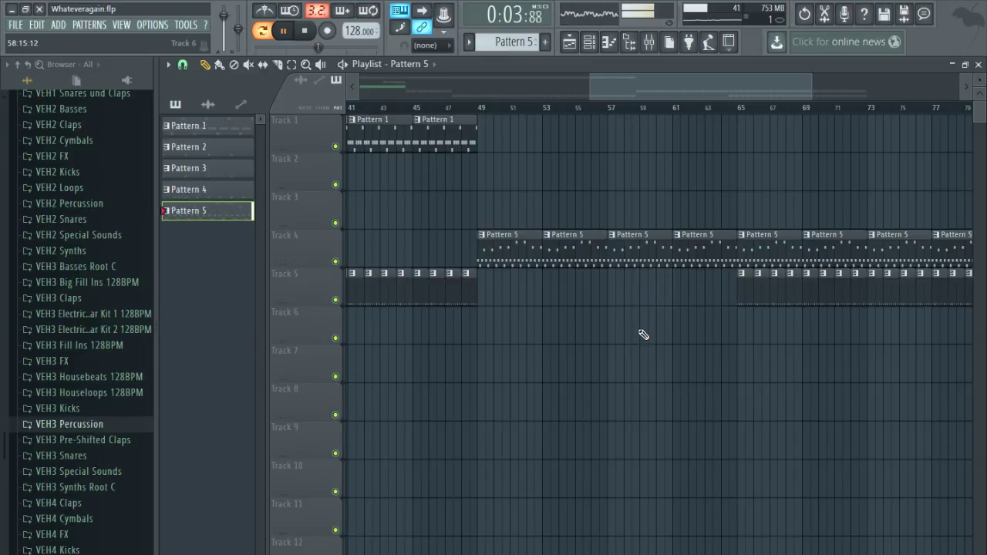
{"action": "scroll", "coordinate": [641, 316], "scroll_direction": "down", "scroll_amount": 1}
{"action": "left_click", "coordinate": [531, 108]}
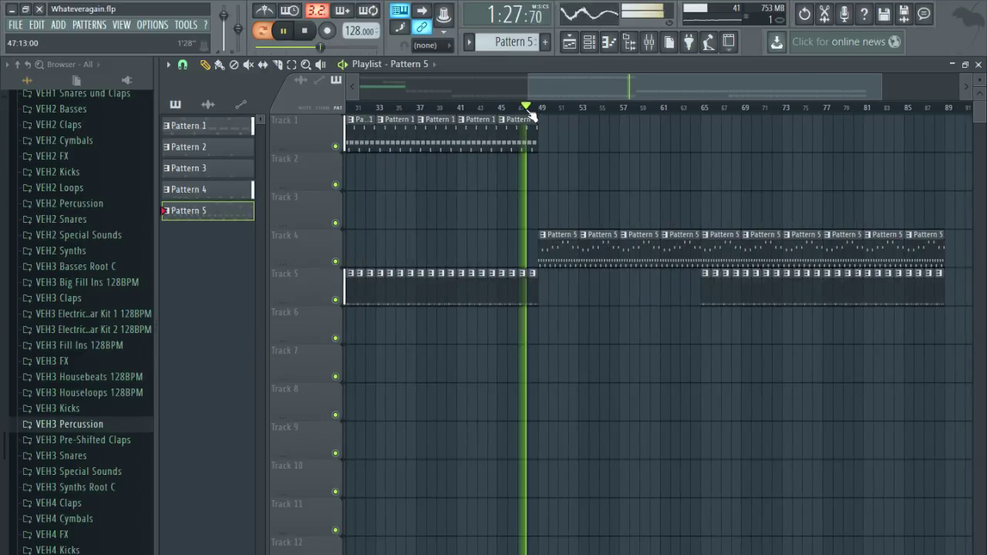
{"action": "scroll", "coordinate": [497, 220], "scroll_direction": "right", "scroll_amount": 2}
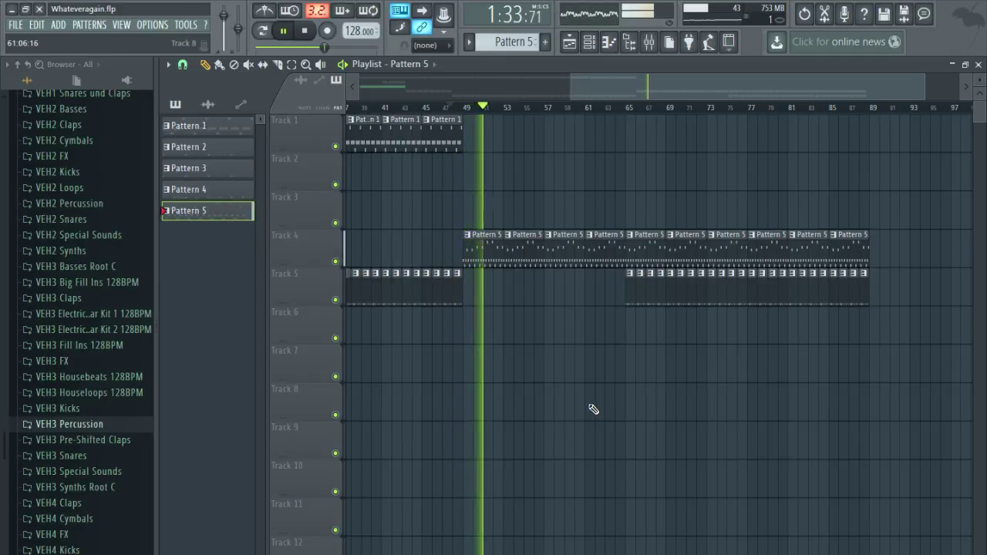
{"action": "scroll", "coordinate": [604, 409], "scroll_direction": "right", "scroll_amount": 5}
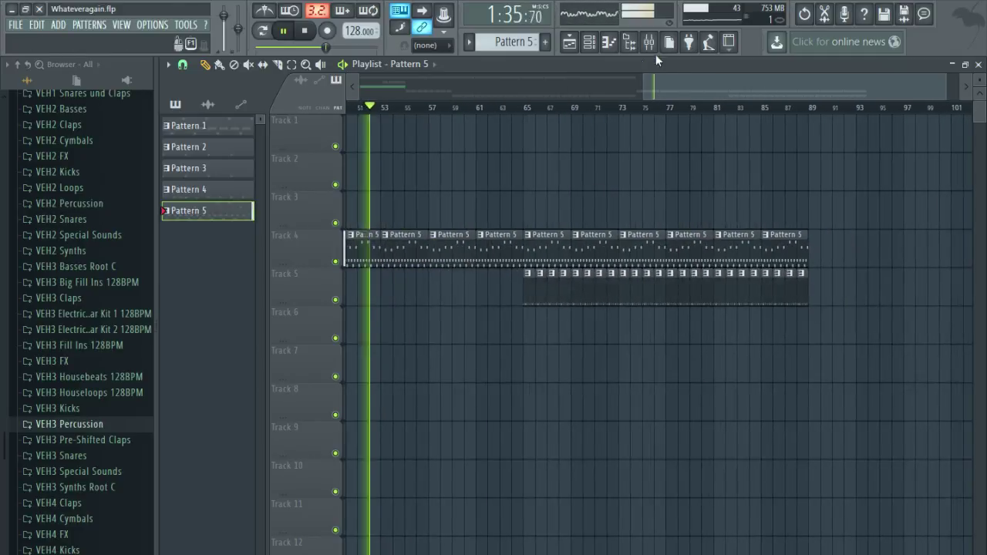
Stop playback, load LFOTool into Slot 1 of the Reaktor 6 #2 mixer track and create an automation clip for its mute switch.
{"action": "left_click", "coordinate": [650, 42]}
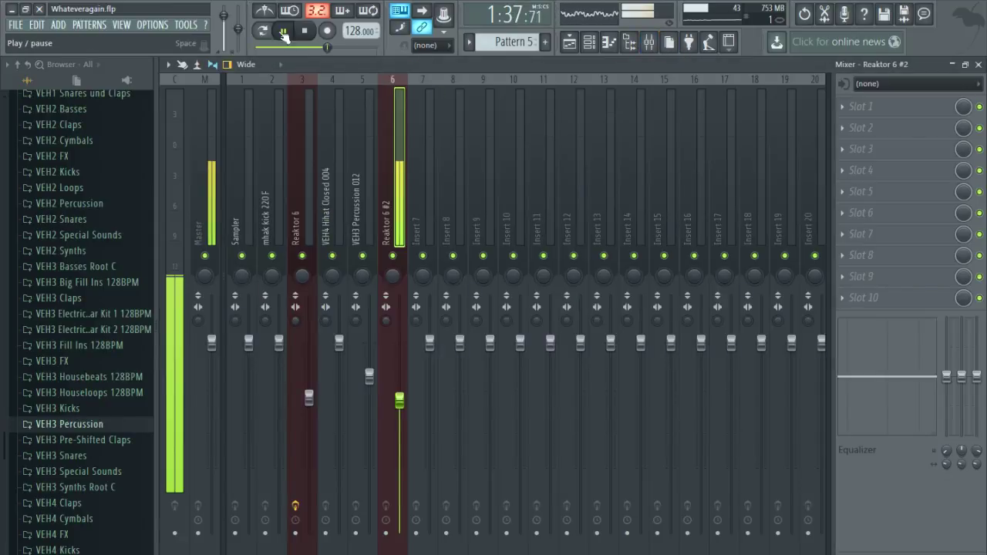
{"action": "left_click", "coordinate": [307, 31]}
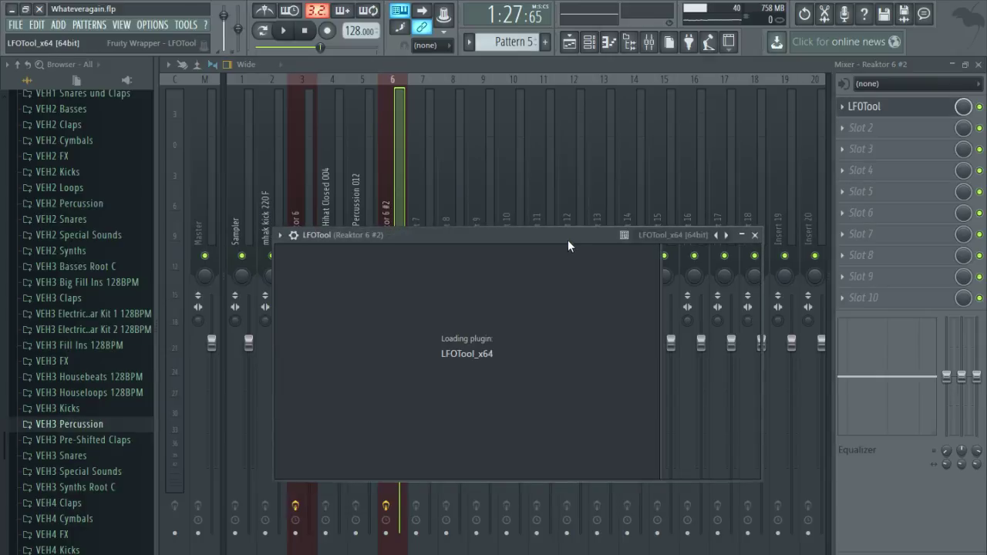
{"action": "left_click_drag", "start_coordinate": [567, 240], "coordinate": [709, 193]}
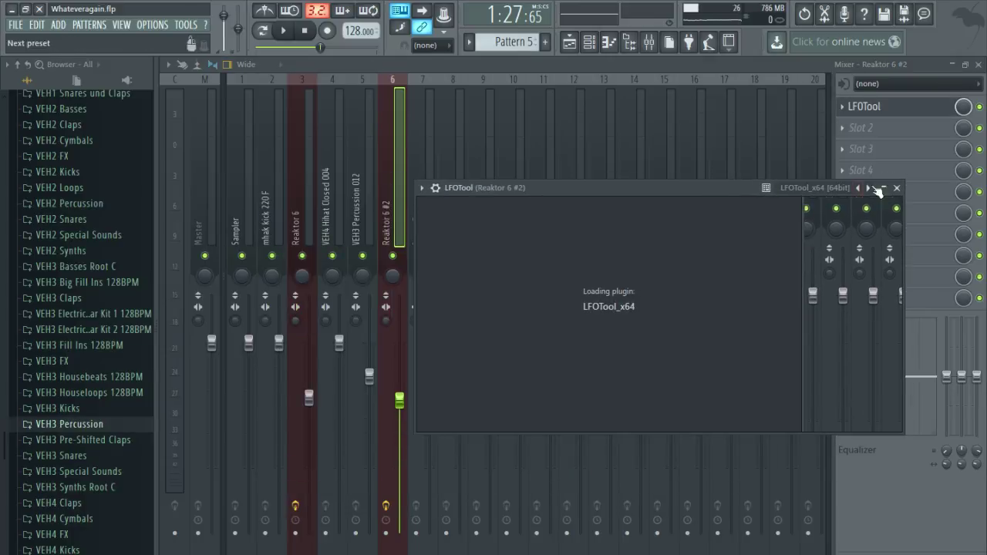
{"action": "left_click", "coordinate": [980, 108]}
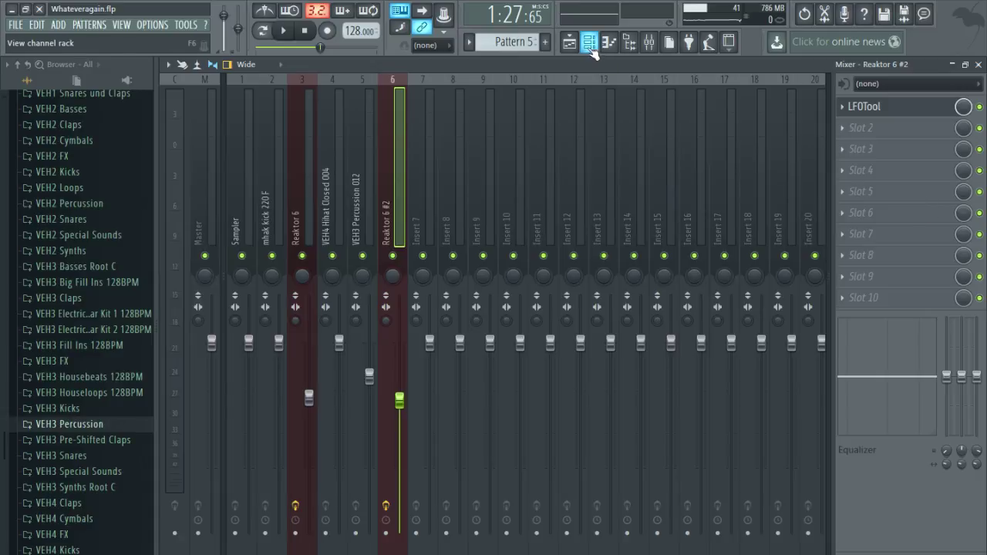
Move the LFOTool - Mute / solo automation clip on Track 6 so it starts at bar 49.
{"action": "left_click", "coordinate": [580, 45]}
{"action": "scroll", "coordinate": [686, 256], "scroll_direction": "down", "scroll_amount": 3}
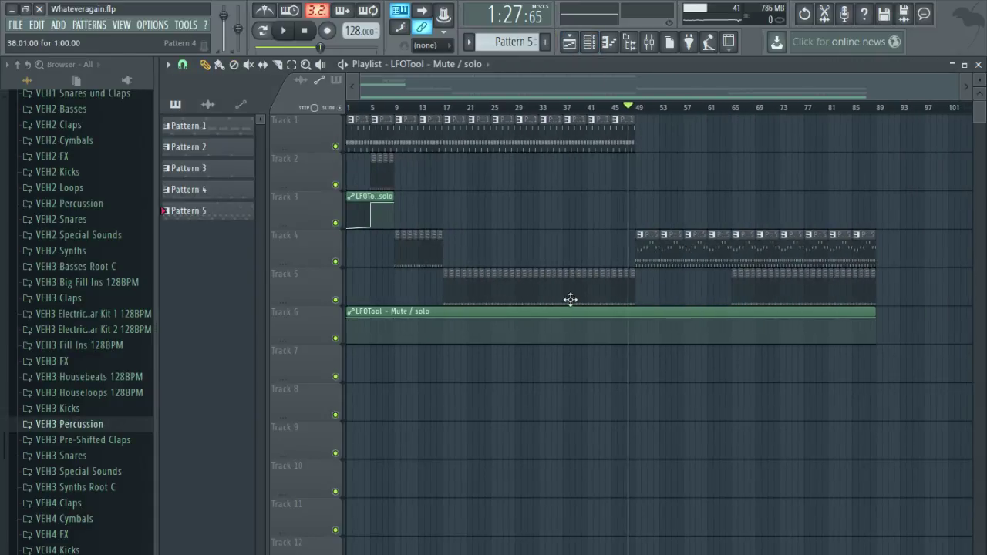
{"action": "left_click_drag", "start_coordinate": [545, 318], "coordinate": [794, 308]}
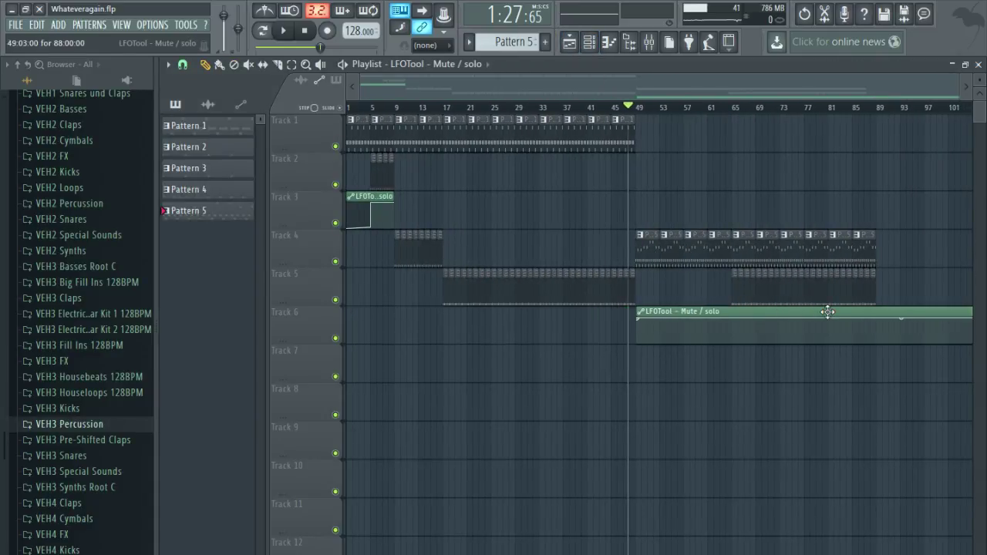
{"action": "scroll", "coordinate": [700, 350], "scroll_direction": "up", "scroll_amount": 6}
{"action": "scroll", "coordinate": [584, 346], "scroll_direction": "down", "scroll_amount": 5}
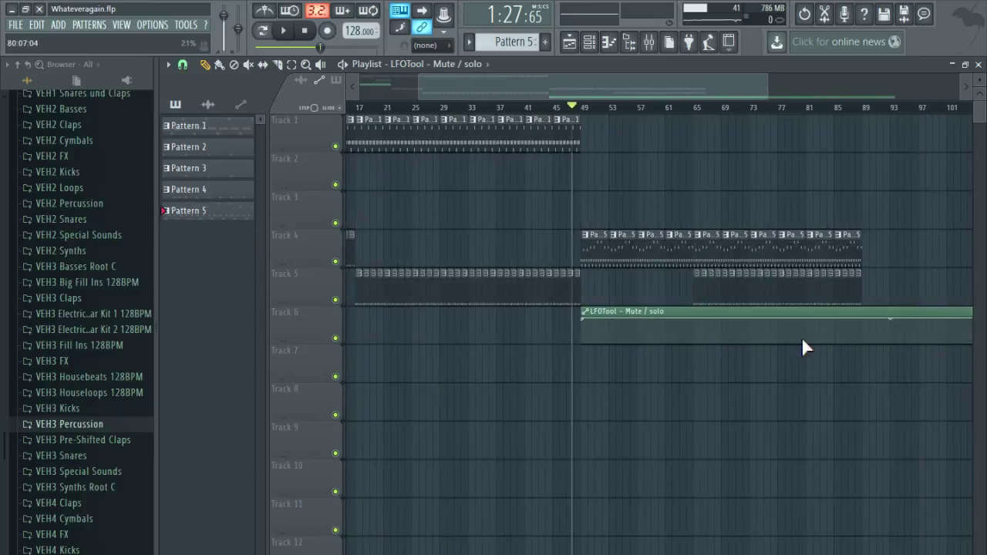
Shape the Track 6 automation to stay at minimum from bar 49 and jump to maximum at bar 65.
{"action": "scroll", "coordinate": [637, 337], "scroll_direction": "up", "scroll_amount": 6}
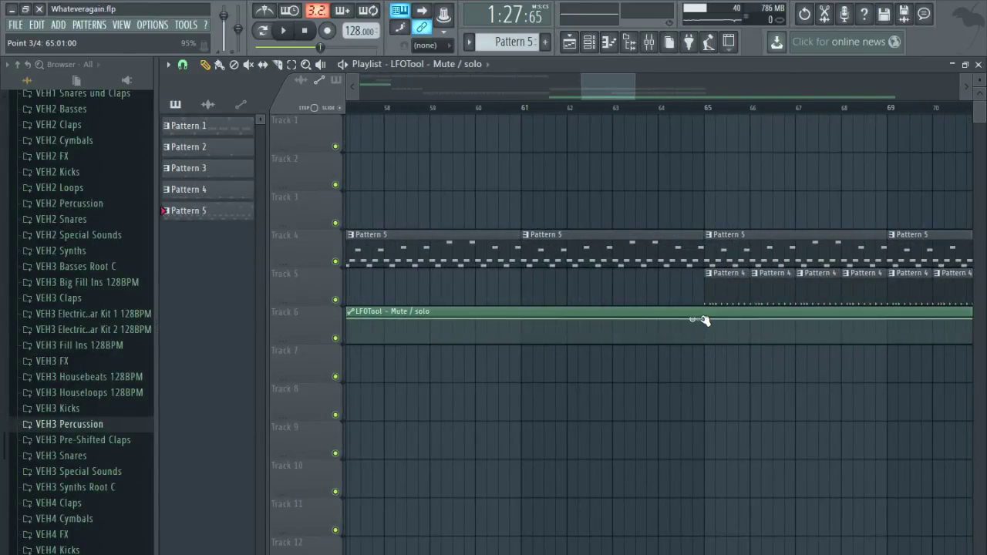
{"action": "scroll", "coordinate": [686, 328], "scroll_direction": "up", "scroll_amount": 2}
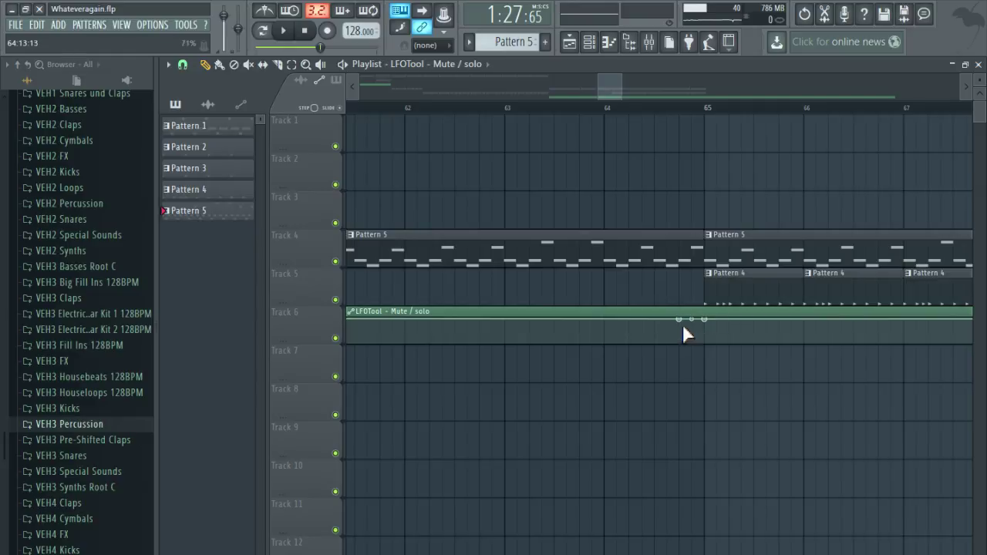
{"action": "left_click_drag", "start_coordinate": [689, 323], "coordinate": [711, 352]}
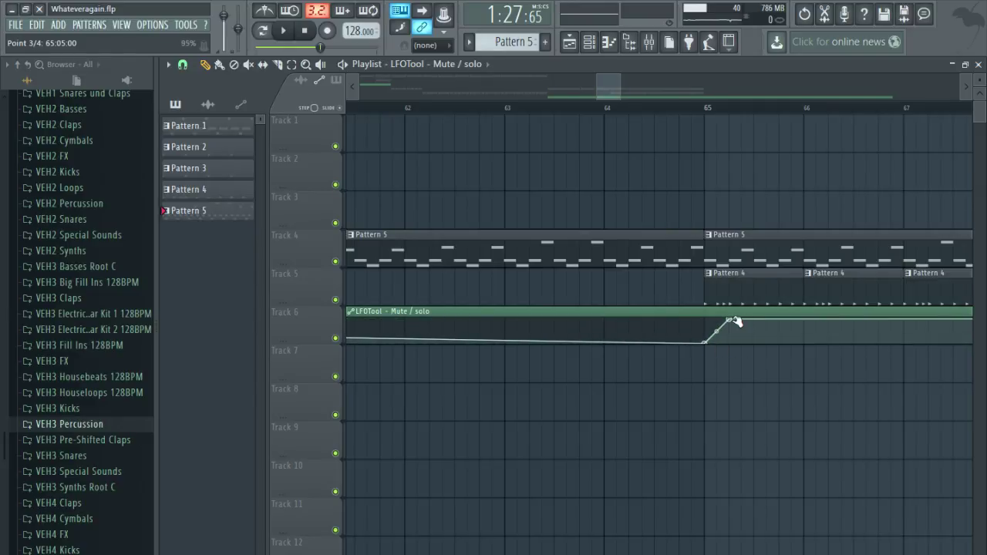
{"action": "scroll", "coordinate": [720, 377], "scroll_direction": "down", "scroll_amount": 6}
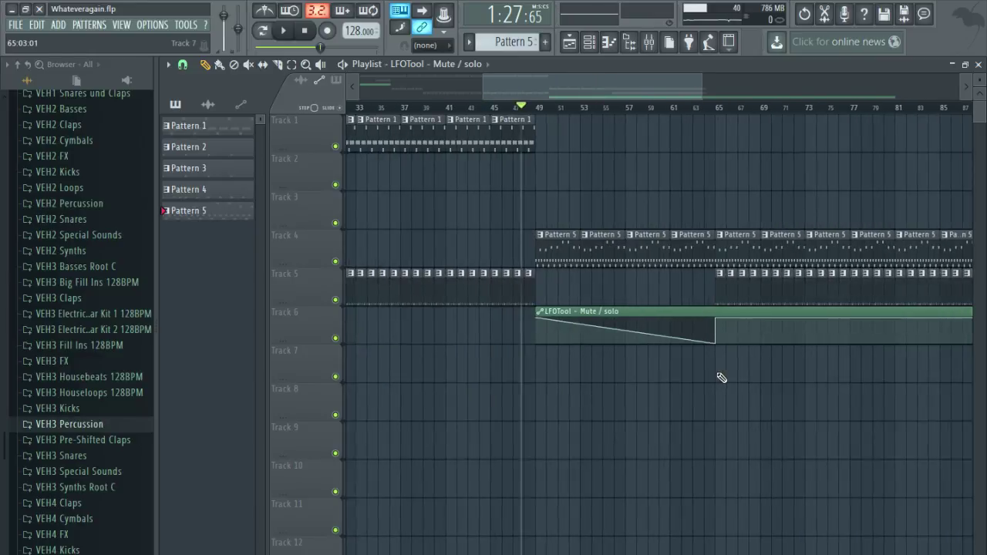
{"action": "left_click_drag", "start_coordinate": [541, 320], "coordinate": [531, 351]}
{"action": "scroll", "coordinate": [689, 404], "scroll_direction": "down", "scroll_amount": 4}
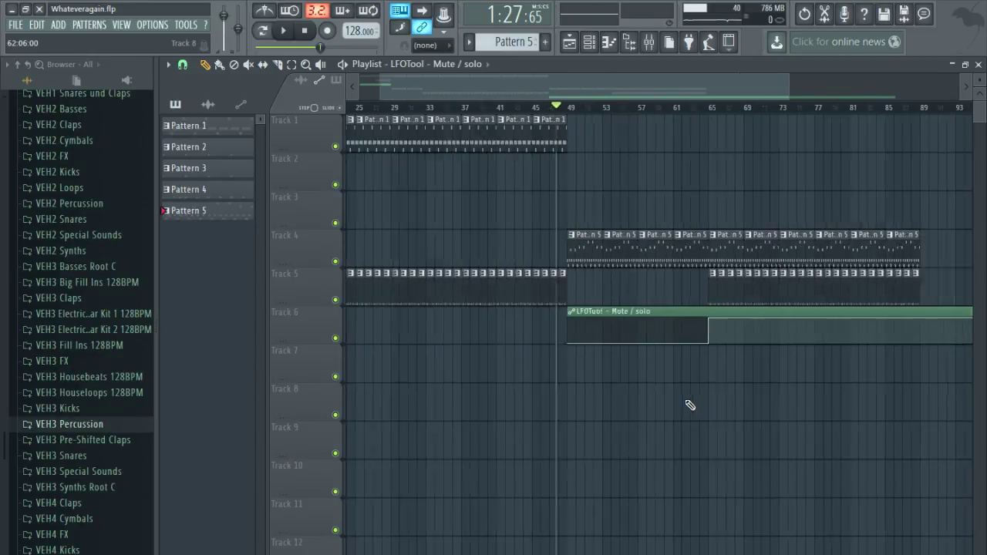
Start playback and shorten the LFOTool - Mute / solo automation clip so it ends at bar 89.
{"action": "key", "text": "space"}
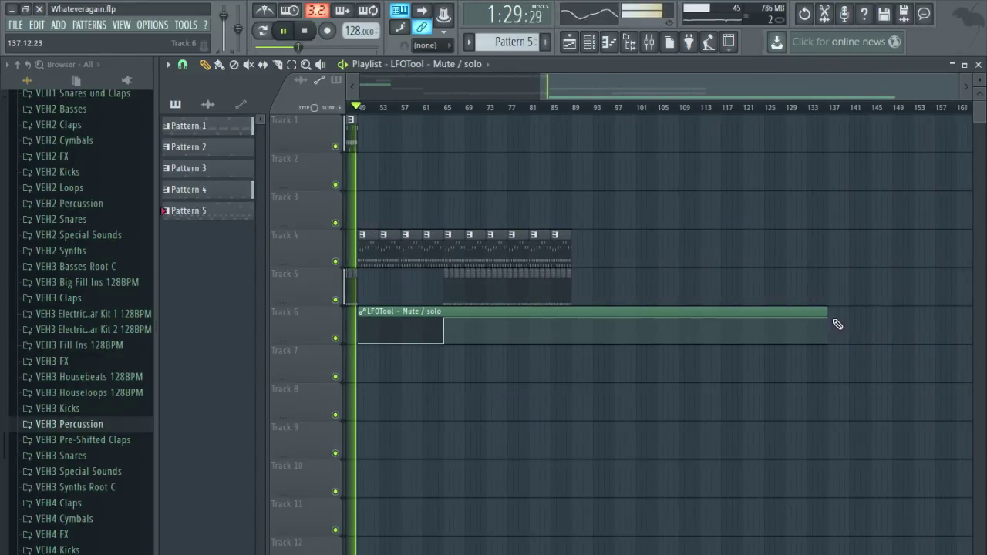
{"action": "left_click_drag", "start_coordinate": [823, 315], "coordinate": [584, 316]}
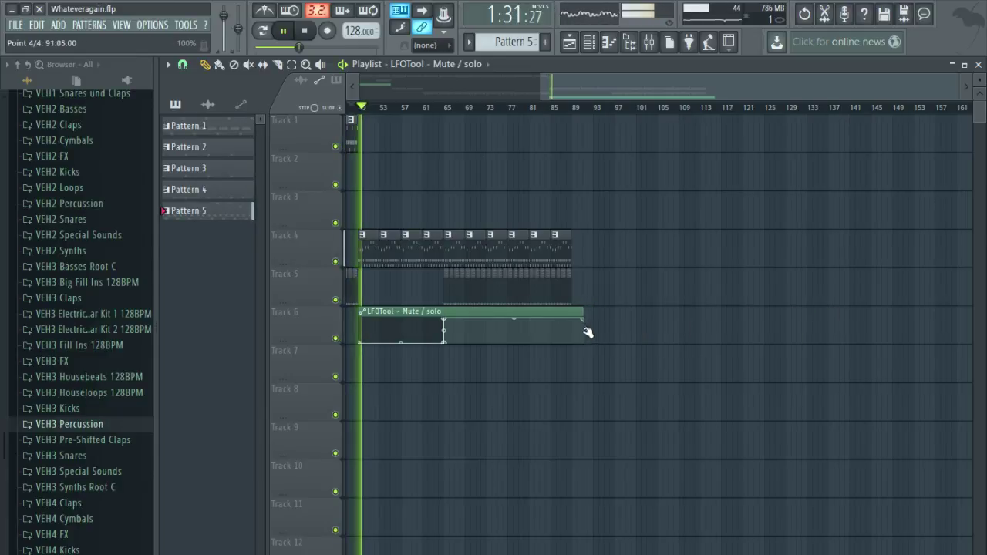
{"action": "scroll", "coordinate": [577, 333], "scroll_direction": "up", "scroll_amount": 4}
{"action": "left_click_drag", "start_coordinate": [773, 392], "coordinate": [383, 426]}
{"action": "scroll", "coordinate": [667, 415], "scroll_direction": "up", "scroll_amount": 2}
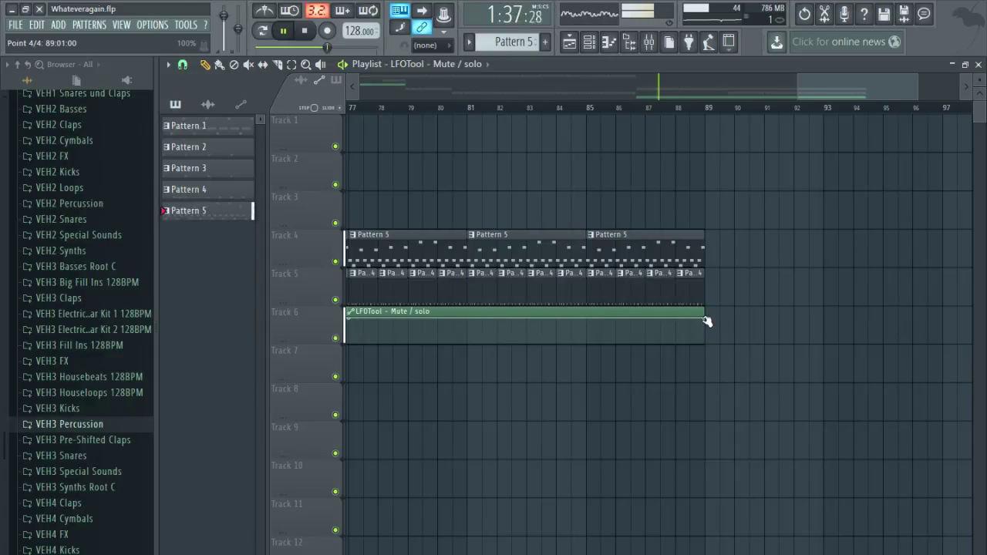
{"action": "scroll", "coordinate": [695, 380], "scroll_direction": "down", "scroll_amount": 5}
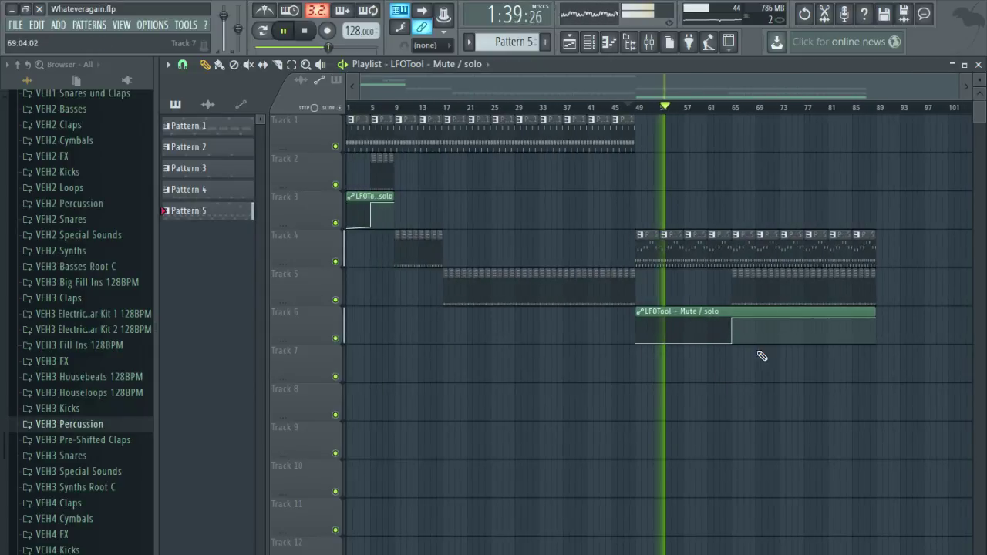
Listen to the arrangement from bar 53 to bar 69, checking the sidechain and percussion entry at bar 65.
{"action": "scroll", "coordinate": [759, 380], "scroll_direction": "up", "scroll_amount": 2}
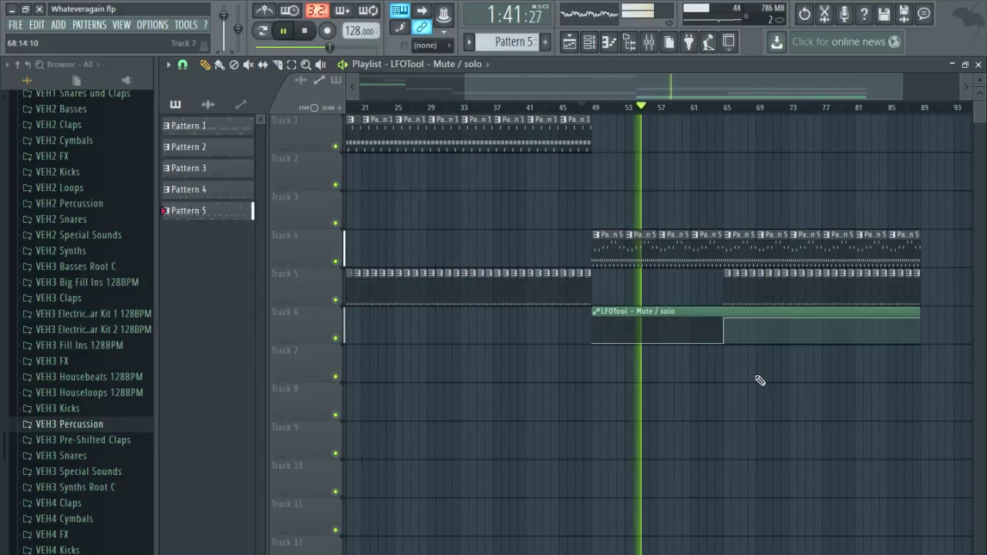
{"action": "scroll", "coordinate": [749, 375], "scroll_direction": "right", "scroll_amount": 3}
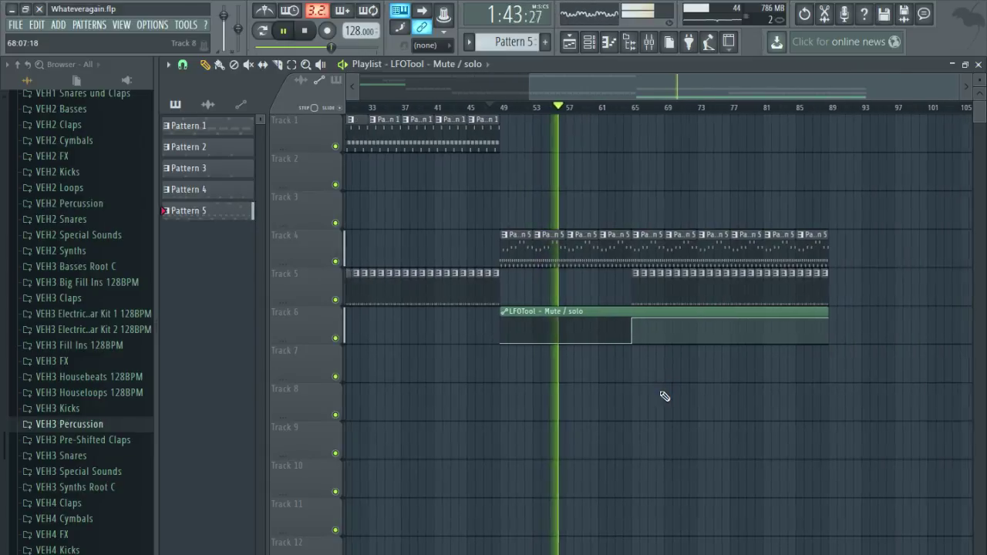
{"action": "scroll", "coordinate": [665, 397], "scroll_direction": "right", "scroll_amount": 2}
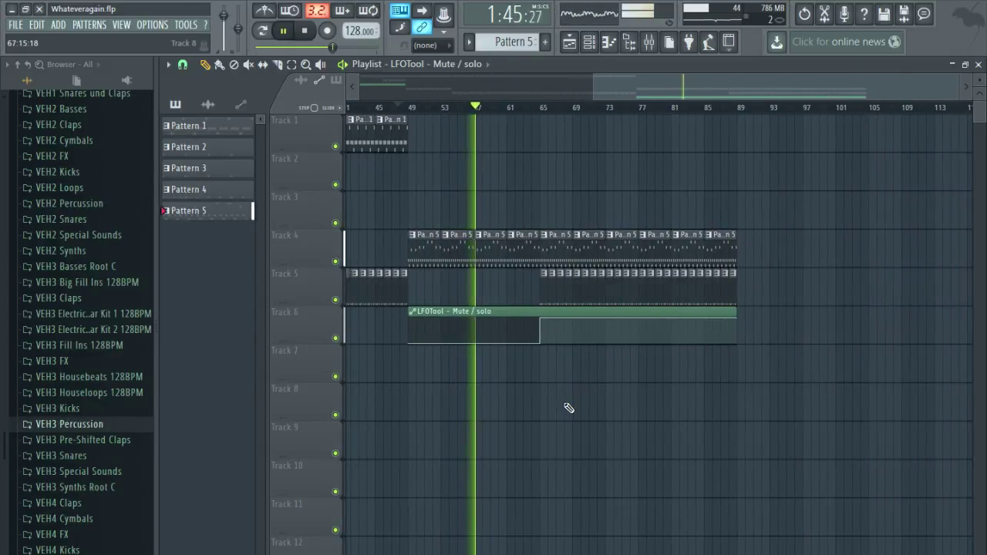
{"action": "scroll", "coordinate": [568, 410], "scroll_direction": "up", "scroll_amount": 4}
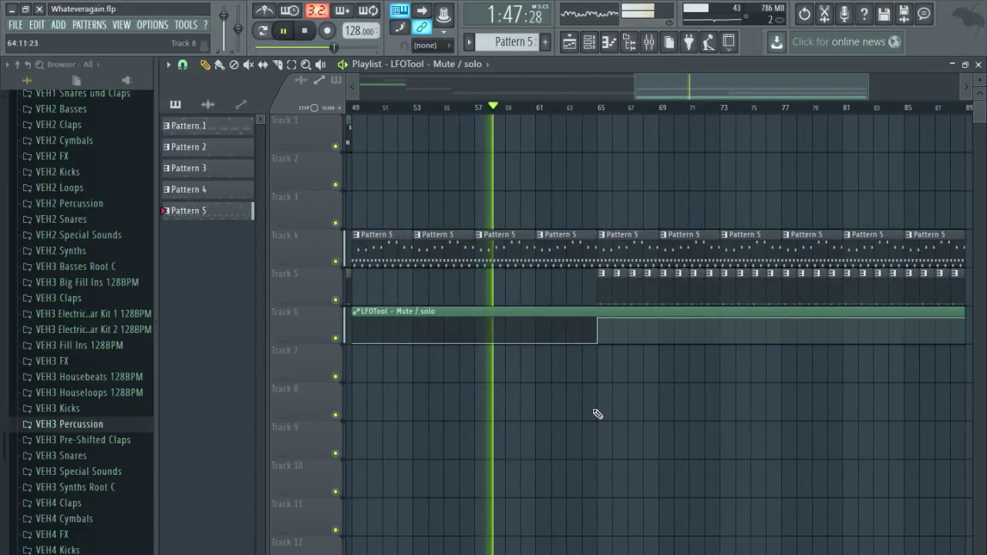
{"action": "scroll", "coordinate": [571, 429], "scroll_direction": "right", "scroll_amount": 2}
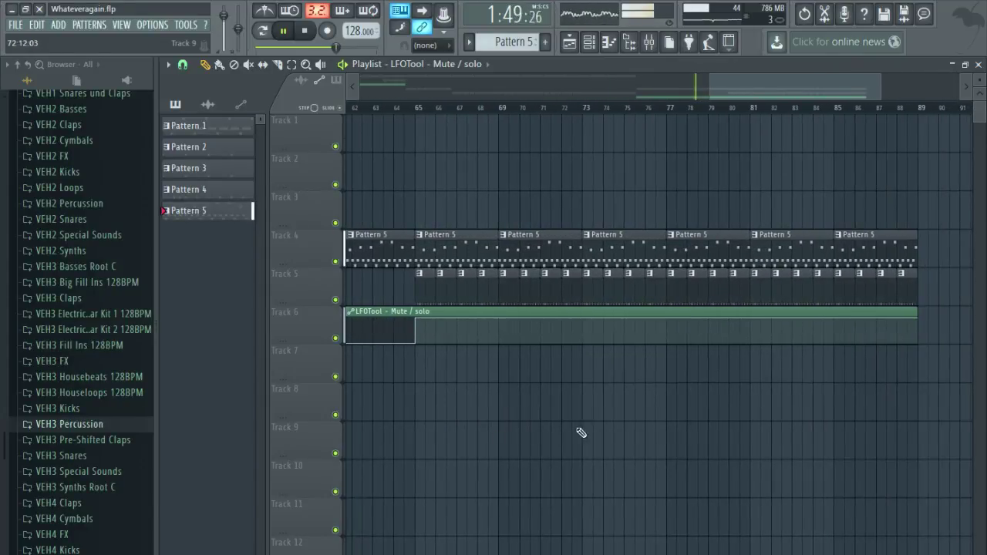
{"action": "scroll", "coordinate": [655, 439], "scroll_direction": "down", "scroll_amount": 2}
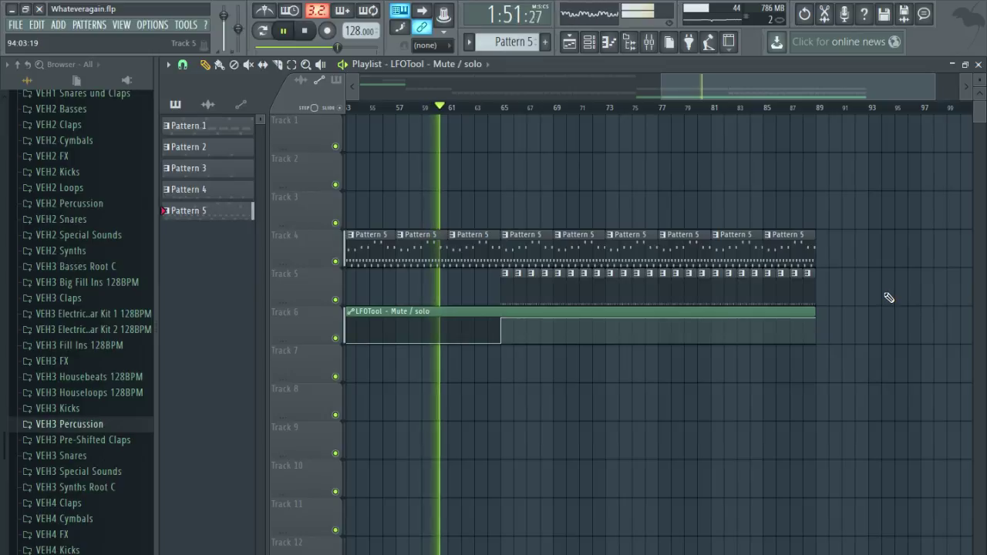
{"action": "scroll", "coordinate": [551, 429], "scroll_direction": "up", "scroll_amount": 2}
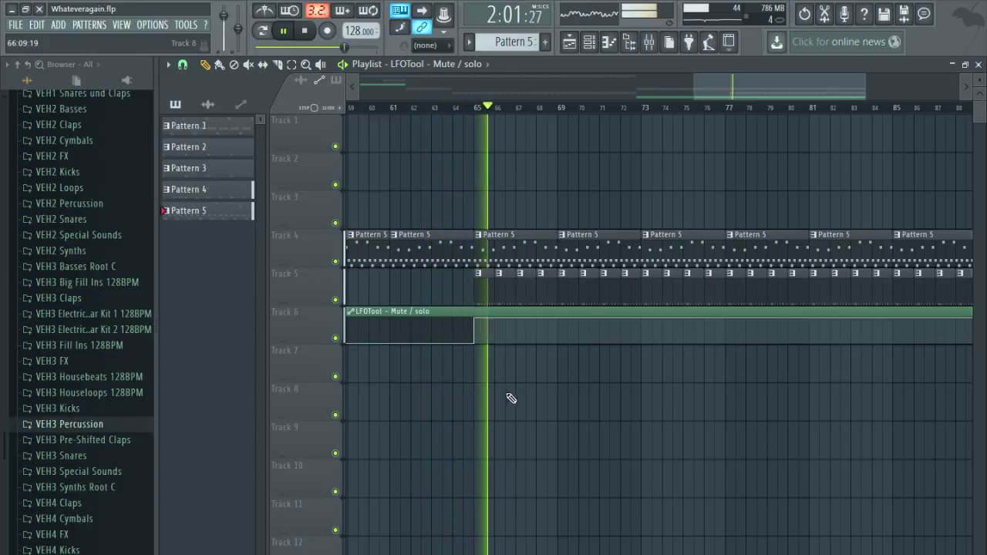
{"action": "left_click_drag", "start_coordinate": [553, 400], "coordinate": [494, 417]}
{"action": "scroll", "coordinate": [494, 417], "scroll_direction": "down", "scroll_amount": 3}
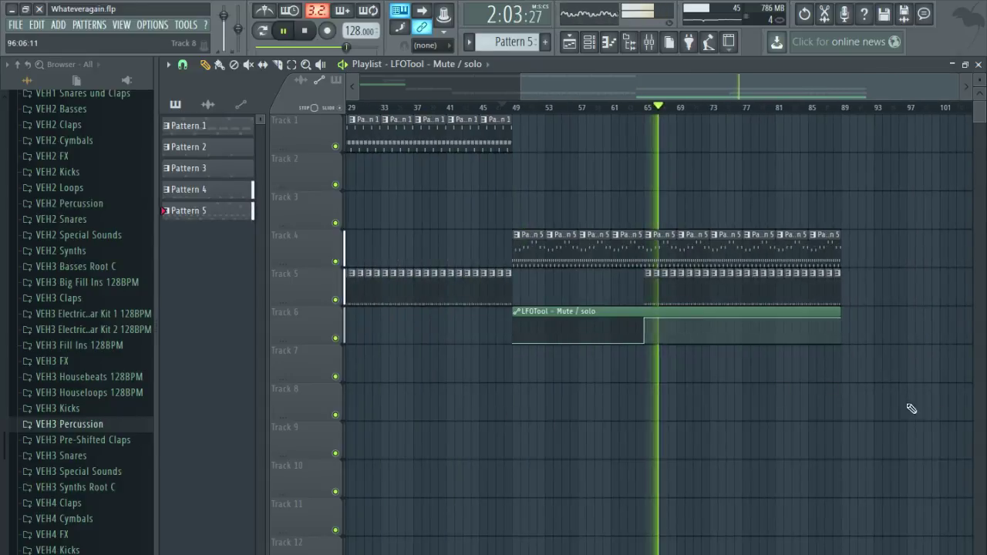
{"action": "scroll", "coordinate": [939, 411], "scroll_direction": "up", "scroll_amount": 3}
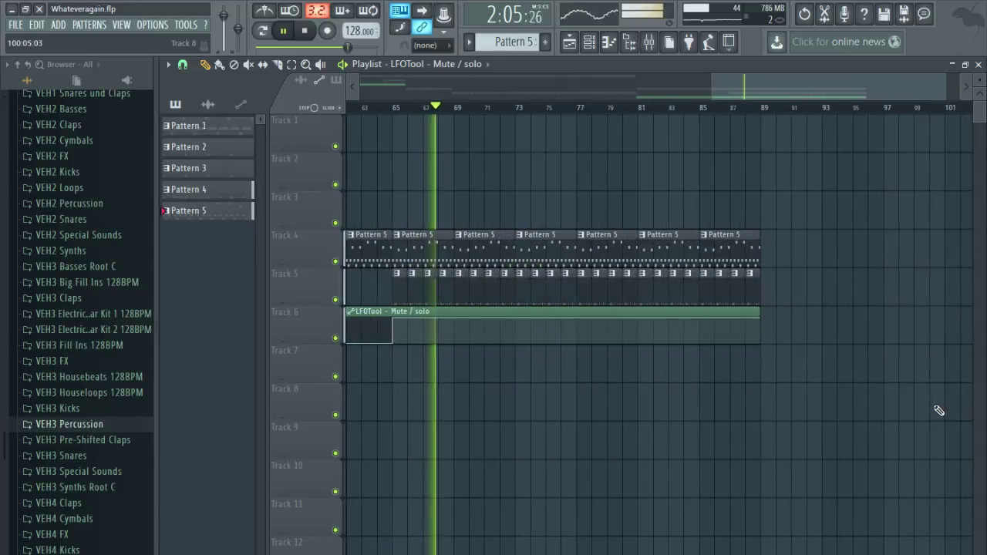
{"action": "scroll", "coordinate": [926, 401], "scroll_direction": "up", "scroll_amount": 3}
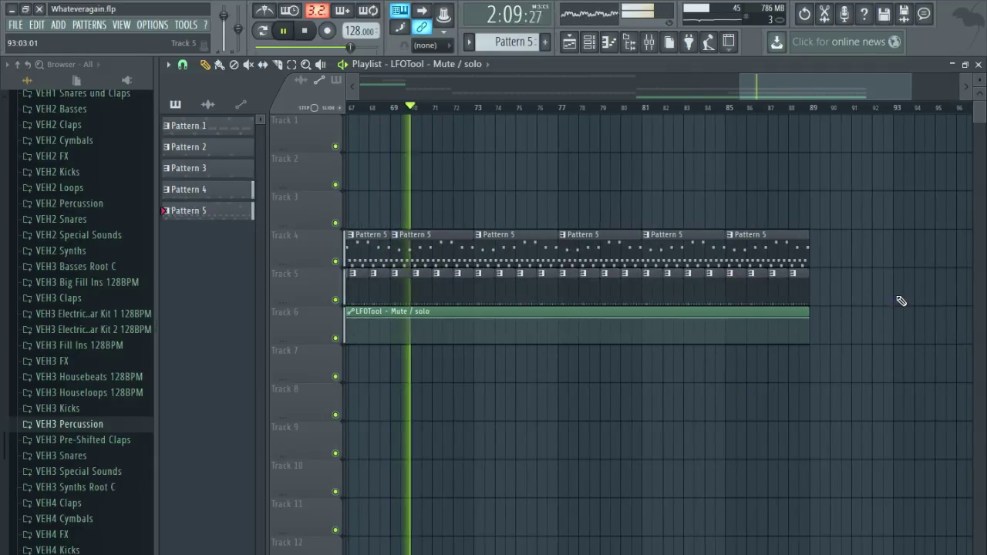
Duplicate the Pattern 5 and Pattern 4 clips of bars 81 to 89 on Tracks 4 and 5 into bars 89 to 97, and stop playback.
{"action": "left_click_drag", "start_coordinate": [887, 299], "coordinate": [656, 196]}
{"action": "key", "text": "ctrl+b"}
{"action": "scroll", "coordinate": [671, 403], "scroll_direction": "down", "scroll_amount": 4}
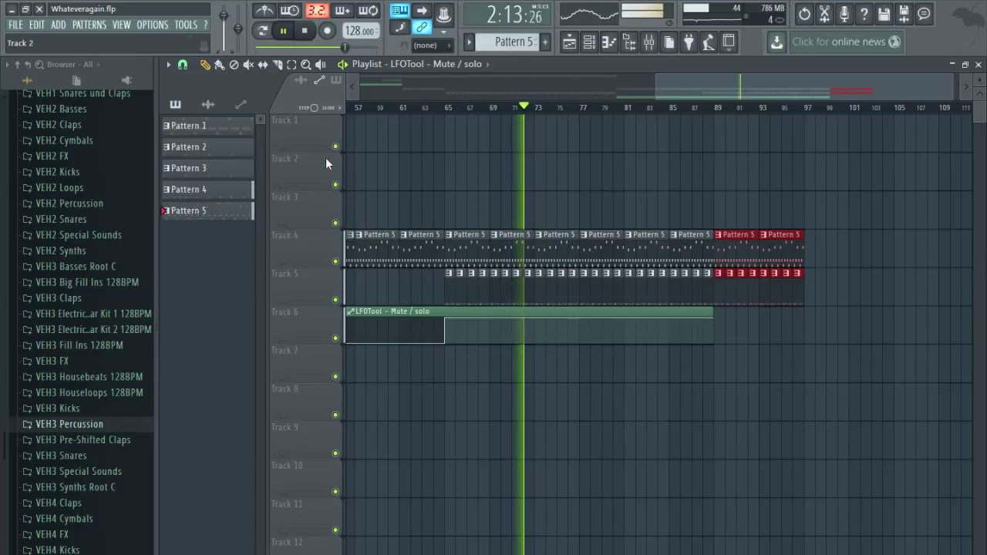
{"action": "left_click", "coordinate": [305, 31]}
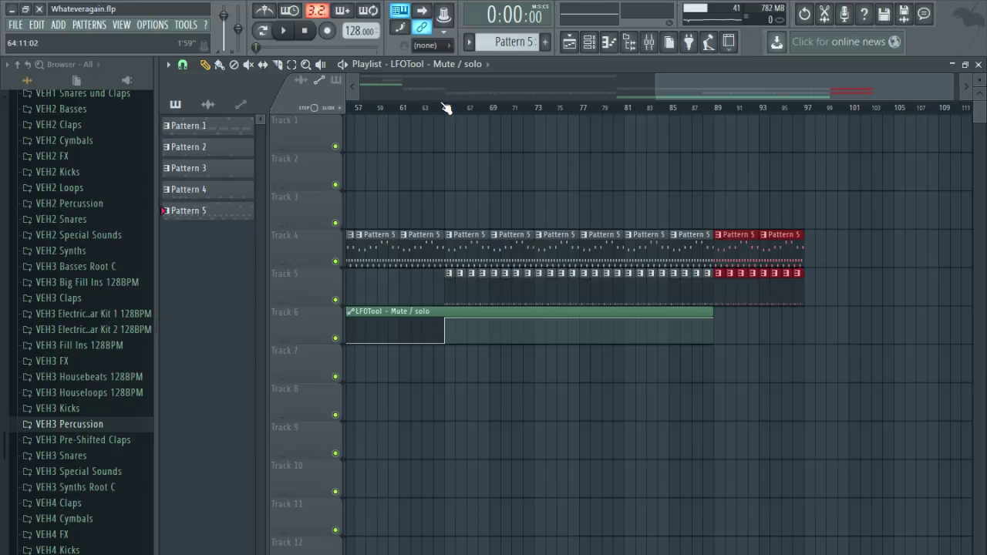
Start playback at bar 65 and collapse the Other samples folder in the browser.
{"action": "key", "text": "space"}
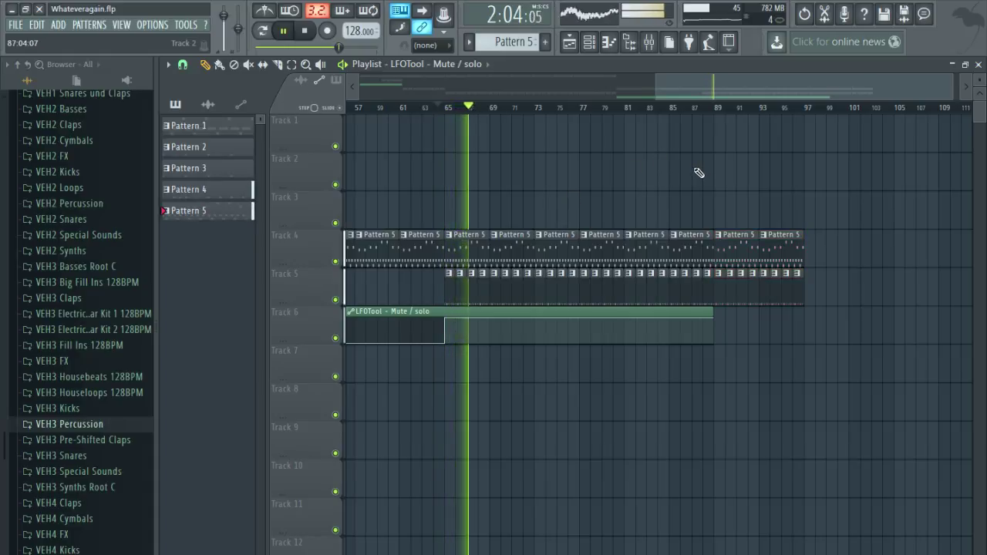
{"action": "scroll", "coordinate": [66, 349], "scroll_direction": "up", "scroll_amount": 10}
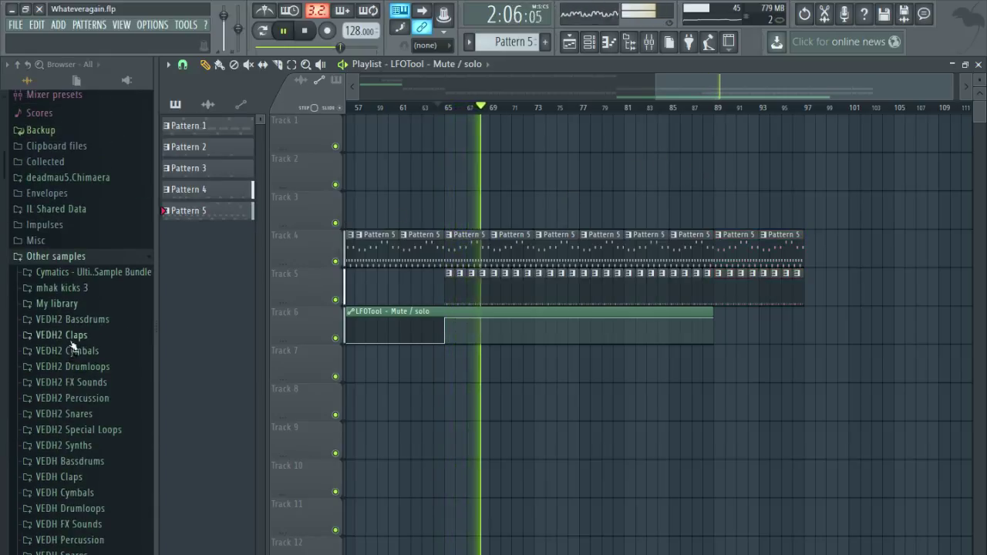
{"action": "left_click", "coordinate": [111, 256]}
Listen to the arrangement up to about bar 79 while checking the clip layout, and stop playback.
{"action": "left_click_drag", "start_coordinate": [574, 205], "coordinate": [540, 208]}
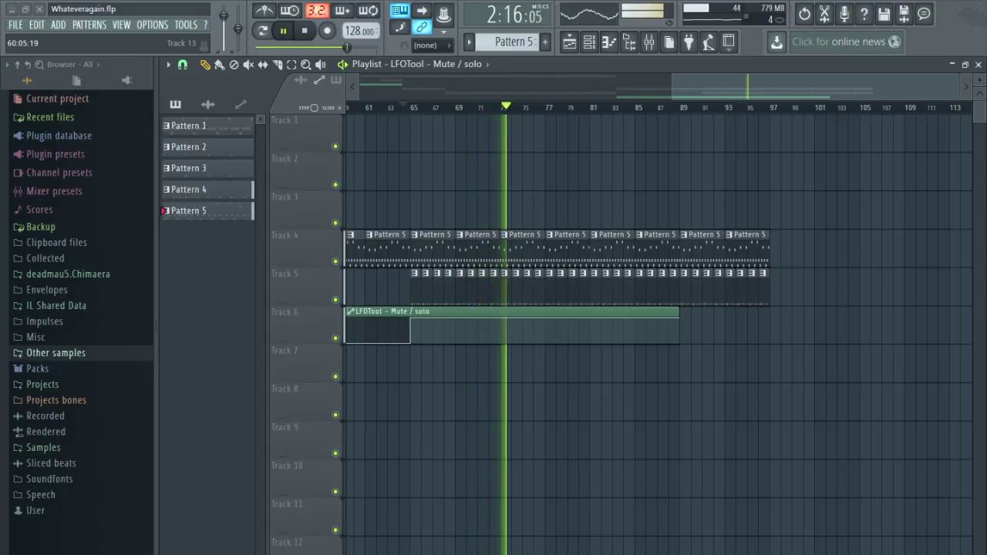
{"action": "left_click_drag", "start_coordinate": [679, 491], "coordinate": [575, 506]}
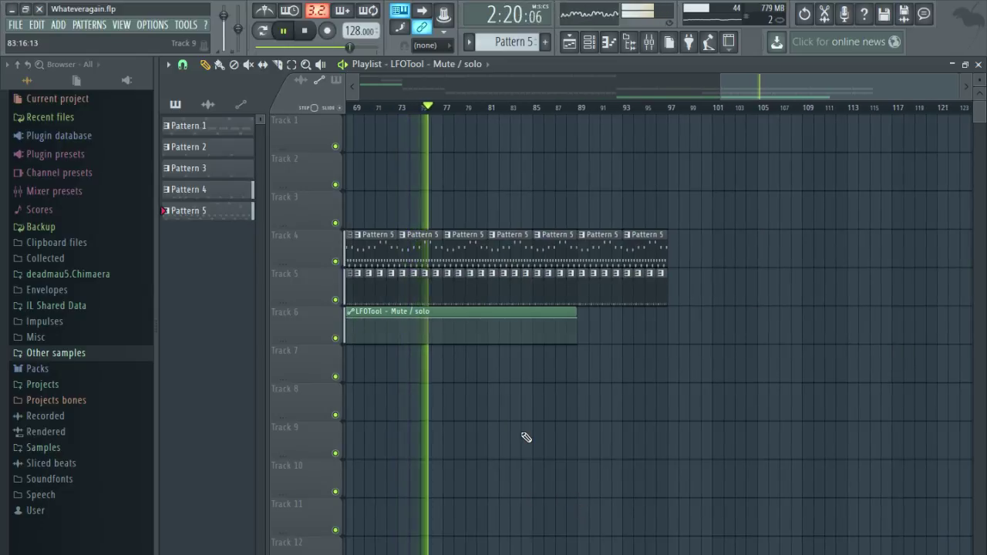
{"action": "left_click_drag", "start_coordinate": [524, 433], "coordinate": [773, 499]}
{"action": "scroll", "coordinate": [620, 454], "scroll_direction": "down", "scroll_amount": 2}
{"action": "scroll", "coordinate": [839, 507], "scroll_direction": "up", "scroll_amount": 2}
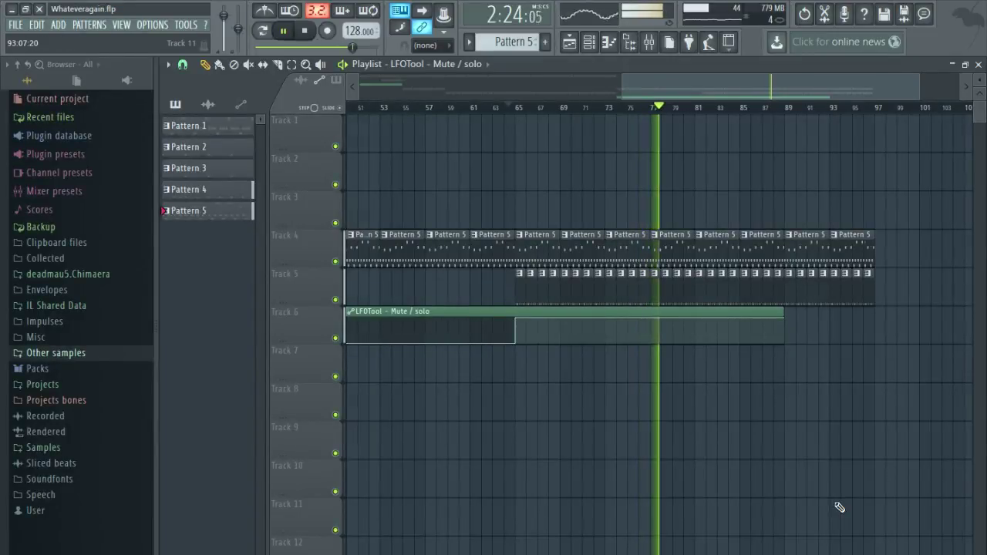
{"action": "left_click_drag", "start_coordinate": [839, 506], "coordinate": [730, 505]}
{"action": "scroll", "coordinate": [730, 505], "scroll_direction": "down", "scroll_amount": 2}
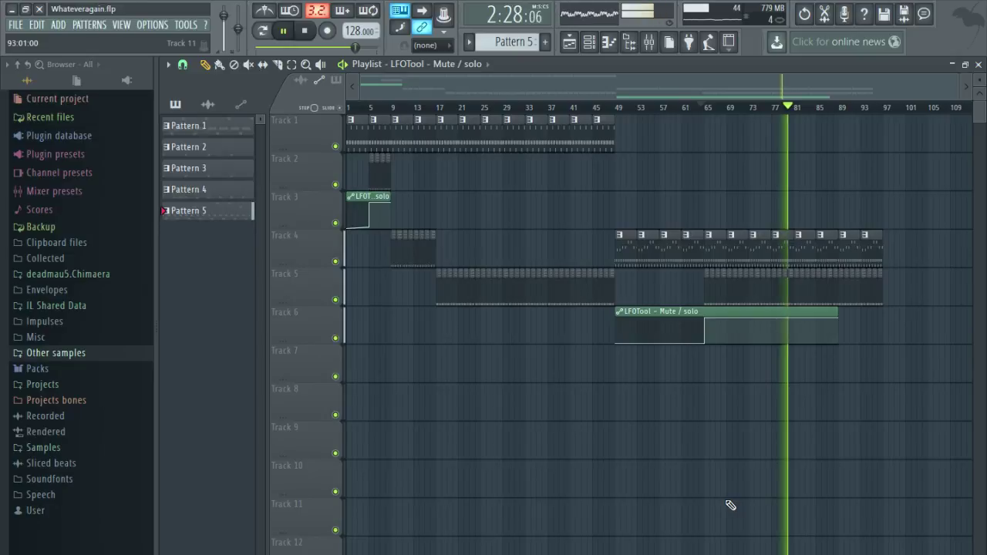
{"action": "left_click", "coordinate": [304, 30]}
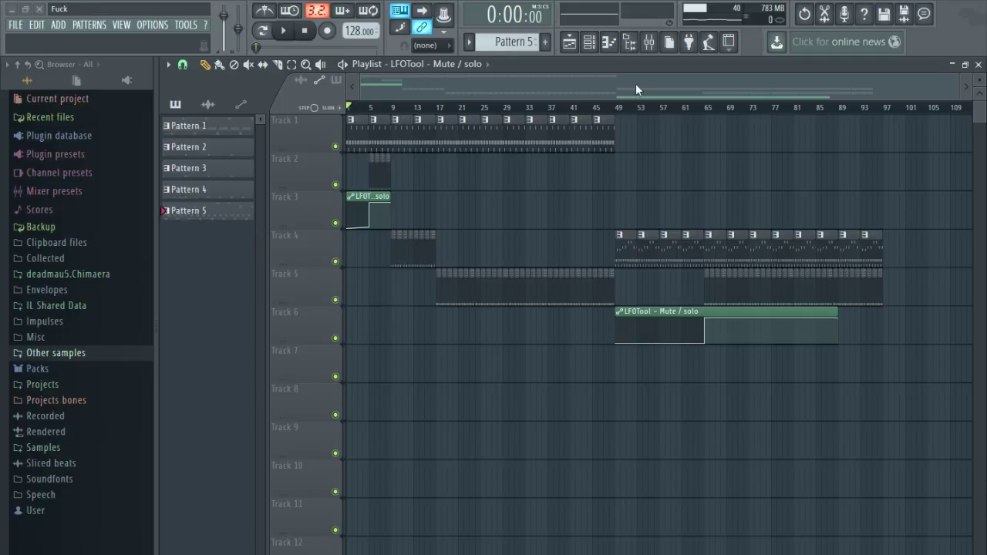
Play the arrangement from the start and skip ahead through its sections to bar 65.
{"action": "key", "text": "space"}
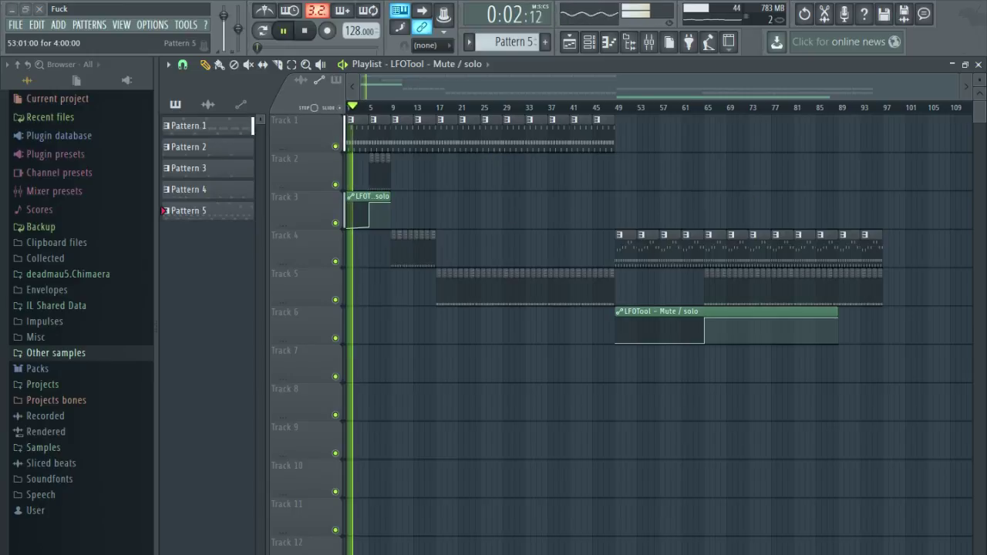
{"action": "scroll", "coordinate": [395, 436], "scroll_direction": "up", "scroll_amount": 3}
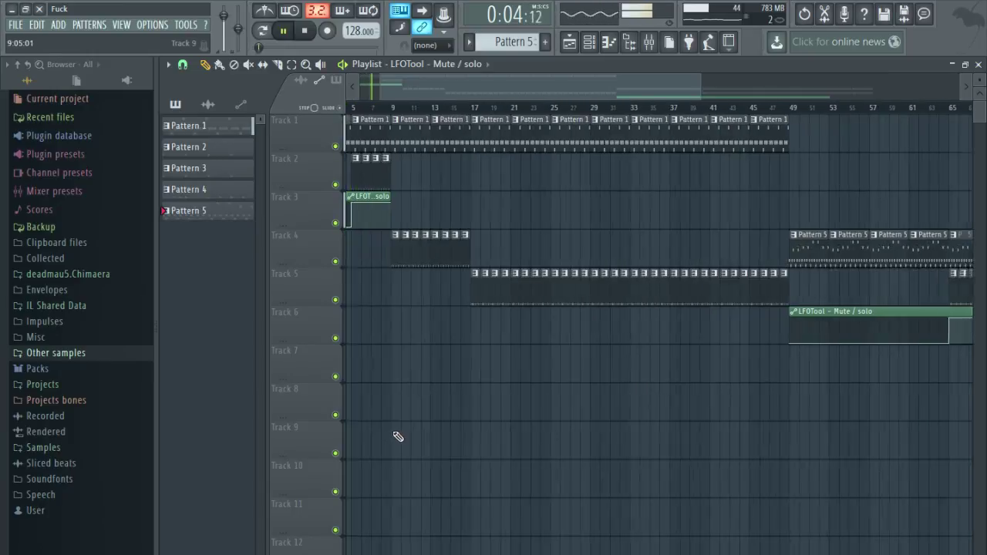
{"action": "left_click_drag", "start_coordinate": [396, 436], "coordinate": [465, 438]}
{"action": "left_click", "coordinate": [604, 108]}
{"action": "left_click_drag", "start_coordinate": [716, 231], "coordinate": [489, 285]}
{"action": "scroll", "coordinate": [668, 229], "scroll_direction": "up", "scroll_amount": 3}
{"action": "left_click_drag", "start_coordinate": [670, 231], "coordinate": [418, 266]}
{"action": "left_click", "coordinate": [645, 108]}
Listen to the second melody with percussion from bar 65 while examining the clips on Tracks 4 to 6.
{"action": "left_click_drag", "start_coordinate": [684, 145], "coordinate": [530, 173]}
{"action": "scroll", "coordinate": [555, 176], "scroll_direction": "down", "scroll_amount": 3}
{"action": "scroll", "coordinate": [719, 199], "scroll_direction": "up", "scroll_amount": 3}
{"action": "scroll", "coordinate": [719, 199], "scroll_direction": "down", "scroll_amount": 5}
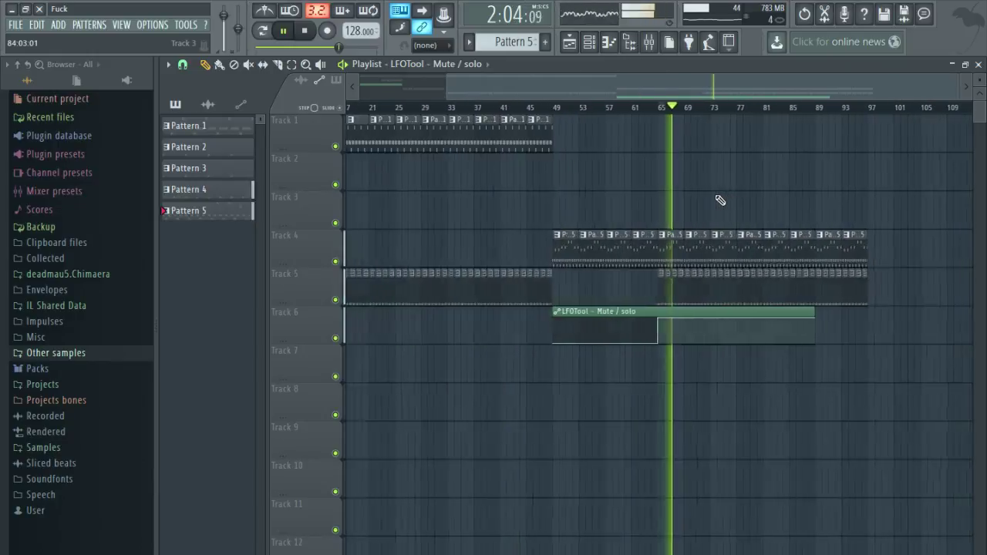
{"action": "scroll", "coordinate": [759, 190], "scroll_direction": "up", "scroll_amount": 3}
{"action": "left_click_drag", "start_coordinate": [754, 187], "coordinate": [632, 227]}
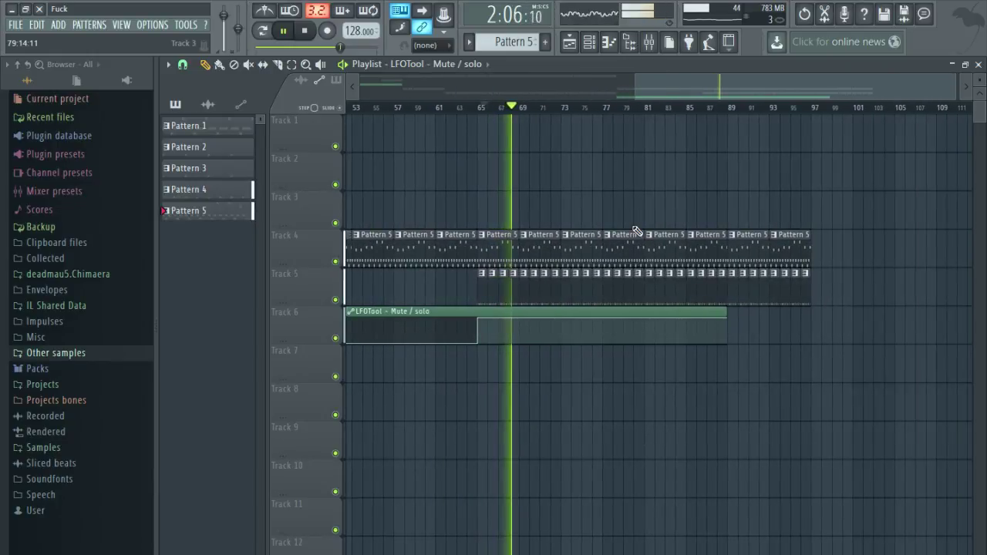
{"action": "scroll", "coordinate": [638, 231], "scroll_direction": "down", "scroll_amount": 5}
{"action": "scroll", "coordinate": [637, 232], "scroll_direction": "up", "scroll_amount": 3}
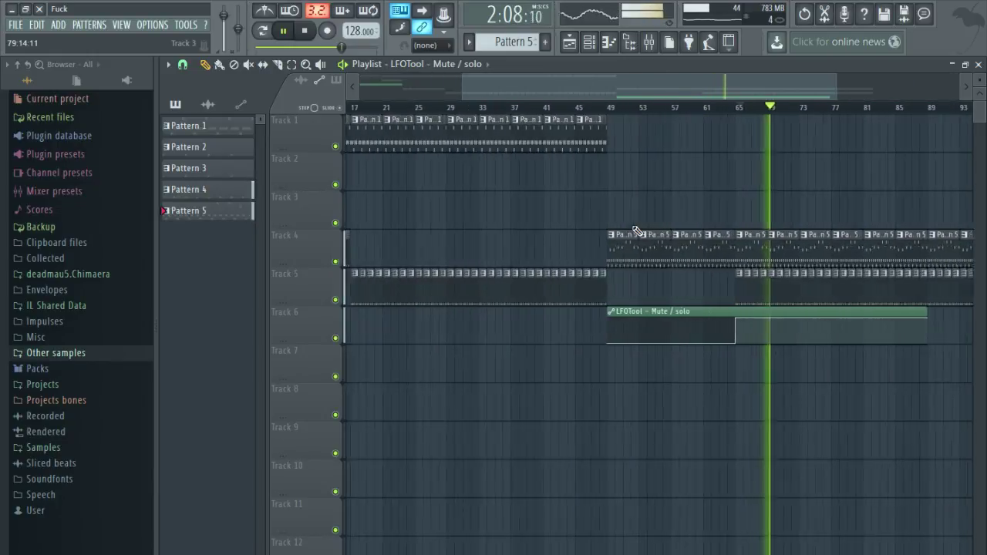
{"action": "left_click_drag", "start_coordinate": [891, 212], "coordinate": [675, 228]}
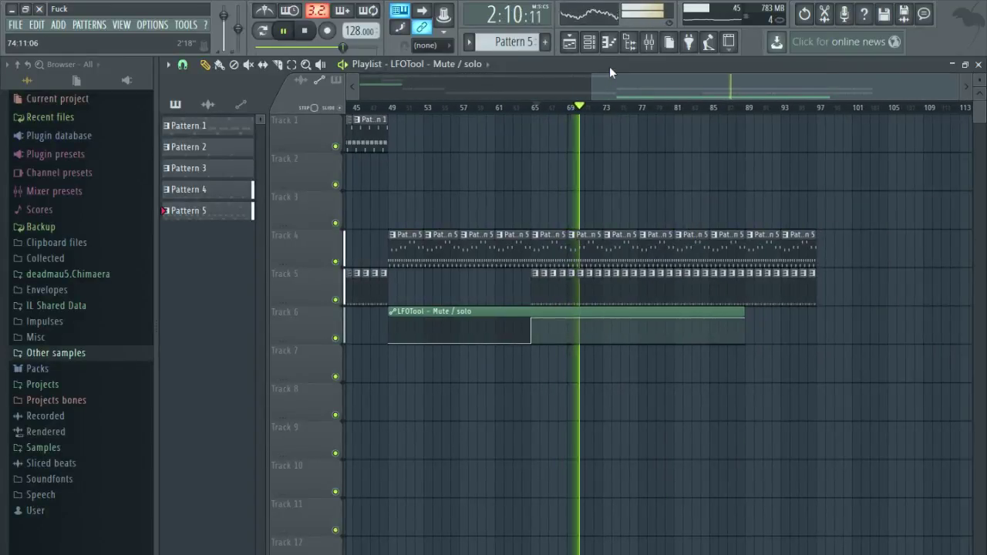
Check the channel levels in the mixer, select the Master track, and return to the playlist.
{"action": "left_click", "coordinate": [650, 42]}
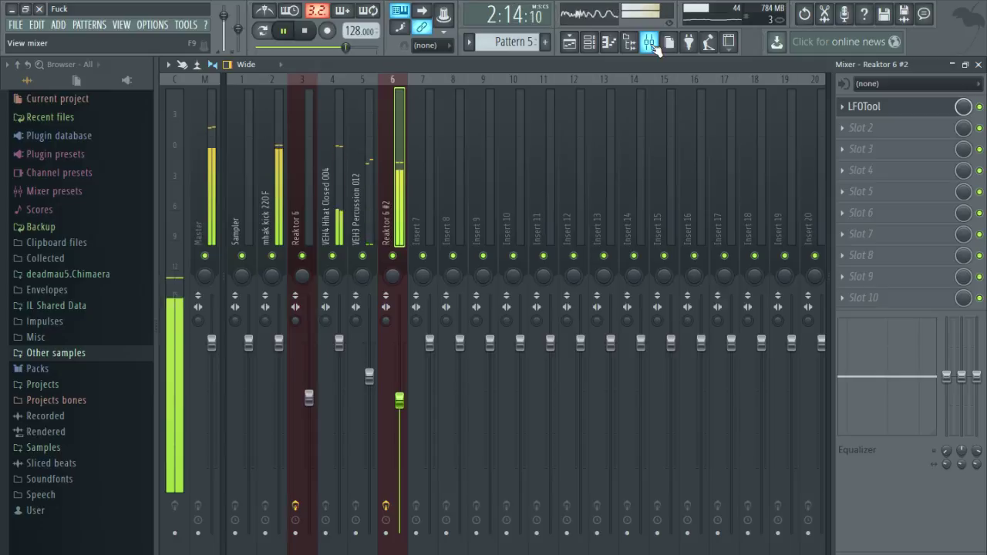
{"action": "left_click", "coordinate": [202, 82]}
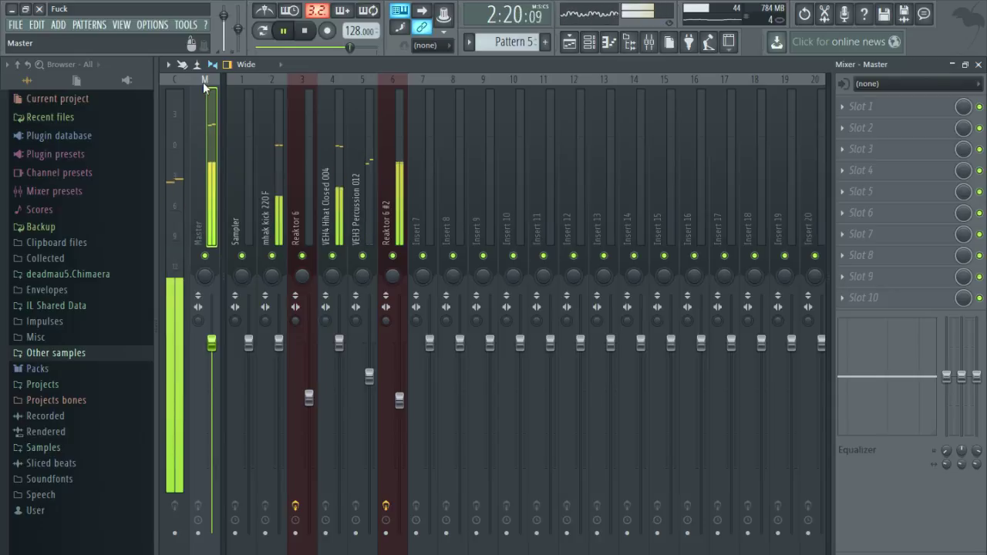
{"action": "left_click", "coordinate": [569, 41]}
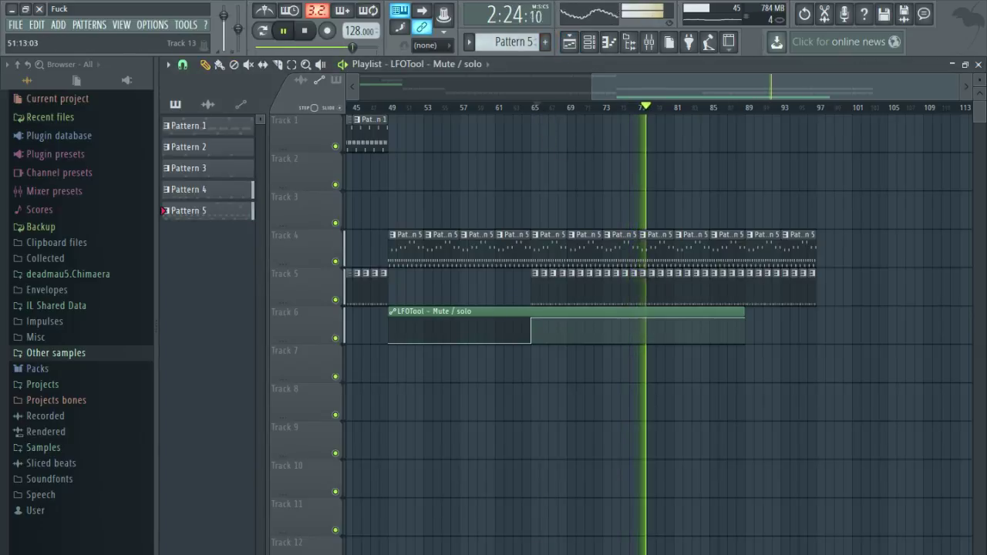
{"action": "scroll", "coordinate": [463, 538], "scroll_direction": "down", "scroll_amount": 3}
{"action": "scroll", "coordinate": [462, 538], "scroll_direction": "up", "scroll_amount": 3}
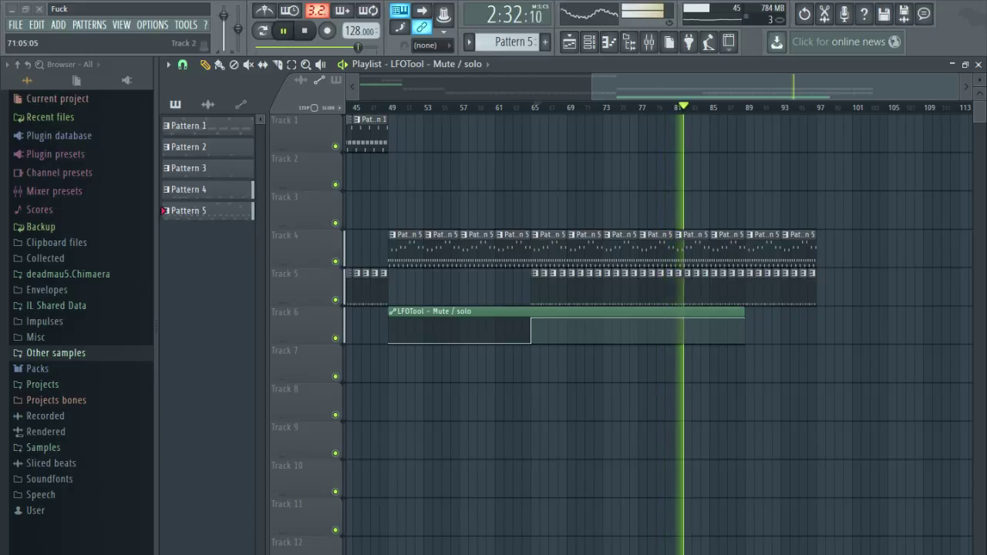
Try removing the Pattern 5 clips of bars 89 to 97 on Track 4, listen to the transition, and stop playback.
{"action": "scroll", "coordinate": [824, 273], "scroll_direction": "up", "scroll_amount": 4}
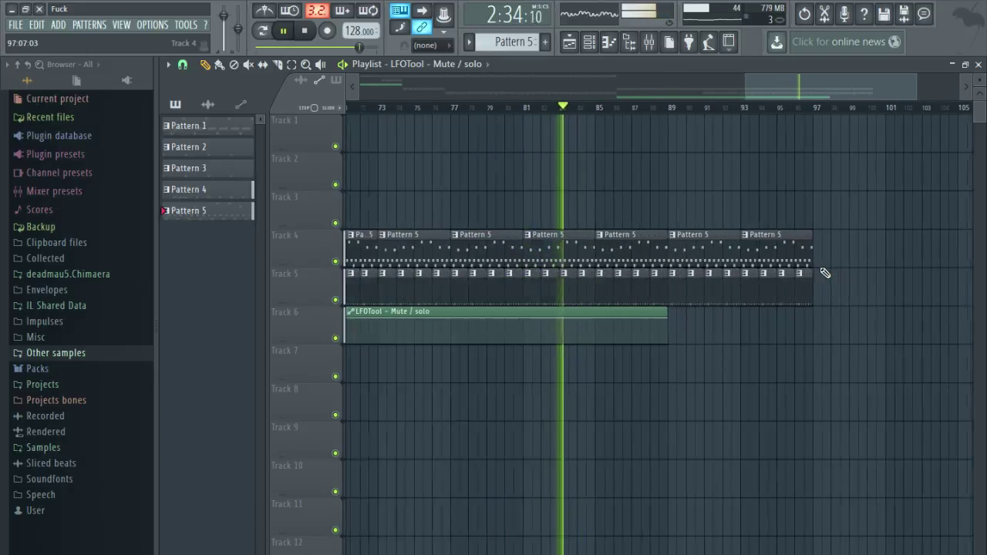
{"action": "left_click_drag", "start_coordinate": [826, 274], "coordinate": [760, 293]}
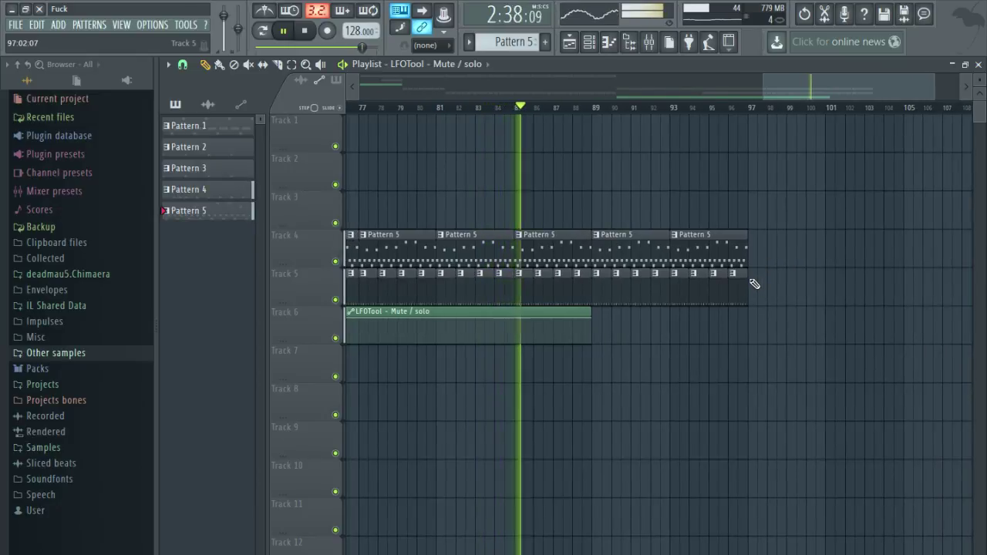
{"action": "right_click", "coordinate": [710, 249]}
{"action": "right_click", "coordinate": [621, 255]}
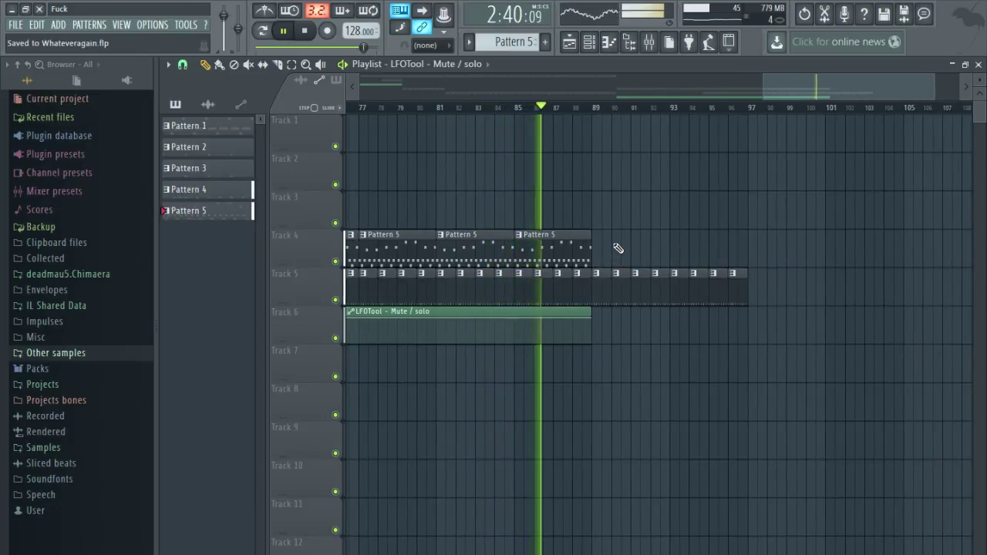
{"action": "scroll", "coordinate": [618, 249], "scroll_direction": "up", "scroll_amount": 2}
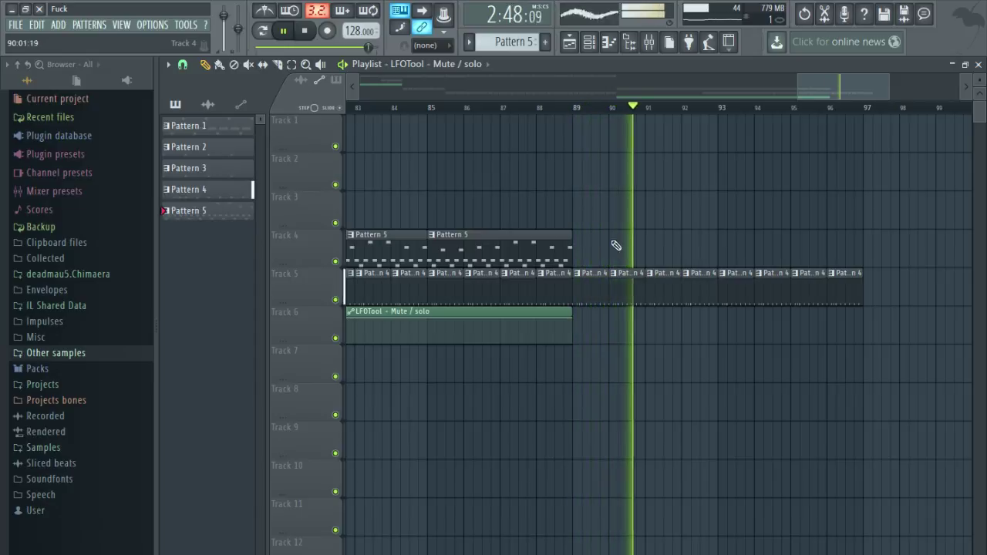
{"action": "left_click", "coordinate": [305, 31]}
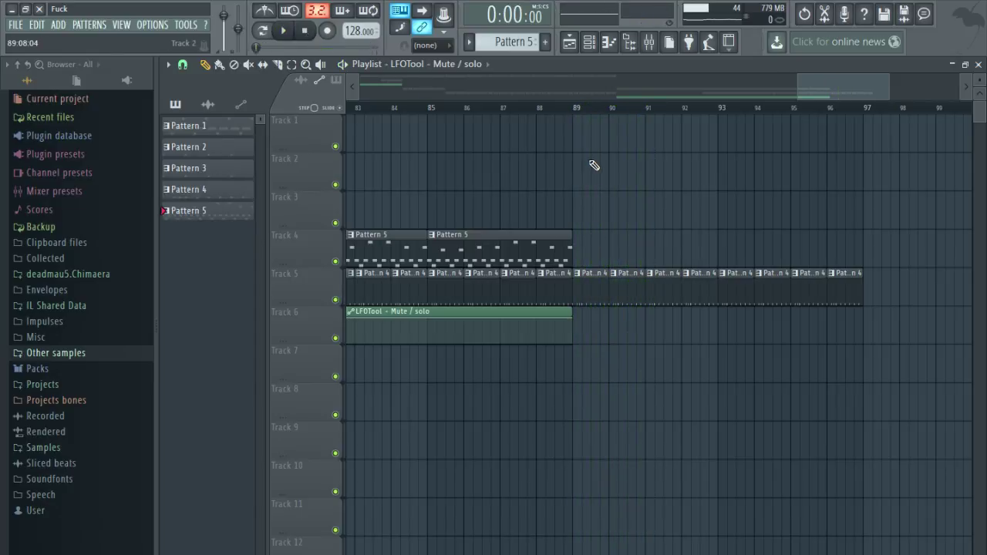
Restore the Pattern 5 clips on Track 4 and delete the Pattern 4 clips of bars 89 to 97 on Track 5.
{"action": "scroll", "coordinate": [594, 165], "scroll_direction": "down", "scroll_amount": 2}
{"action": "key", "text": "ctrl+z"}
{"action": "left_click_drag", "start_coordinate": [761, 287], "coordinate": [629, 281]}
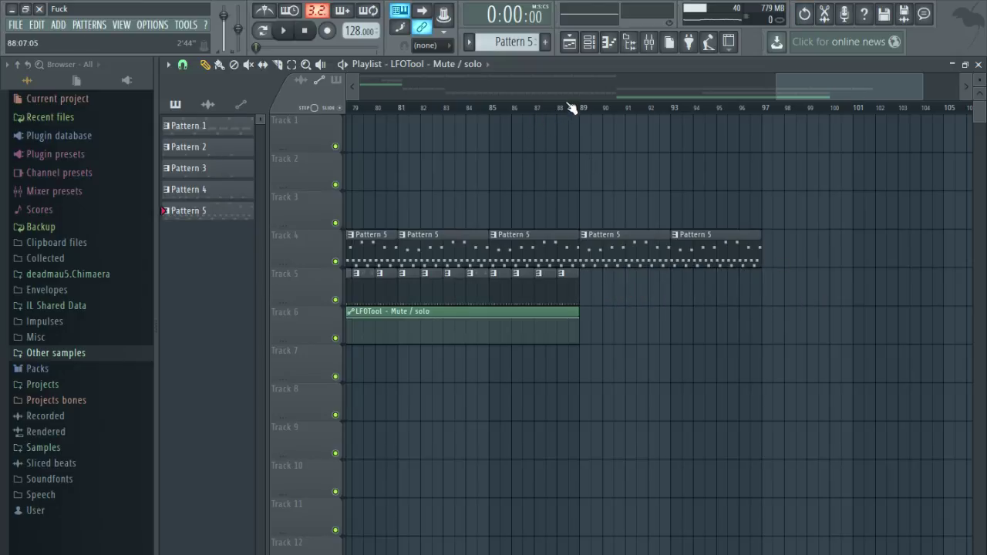
Play from just before bar 89, checking the mixer levels and the Reaktor 6 #2 notes in the piano roll.
{"action": "left_click", "coordinate": [571, 107]}
{"action": "key", "text": "space"}
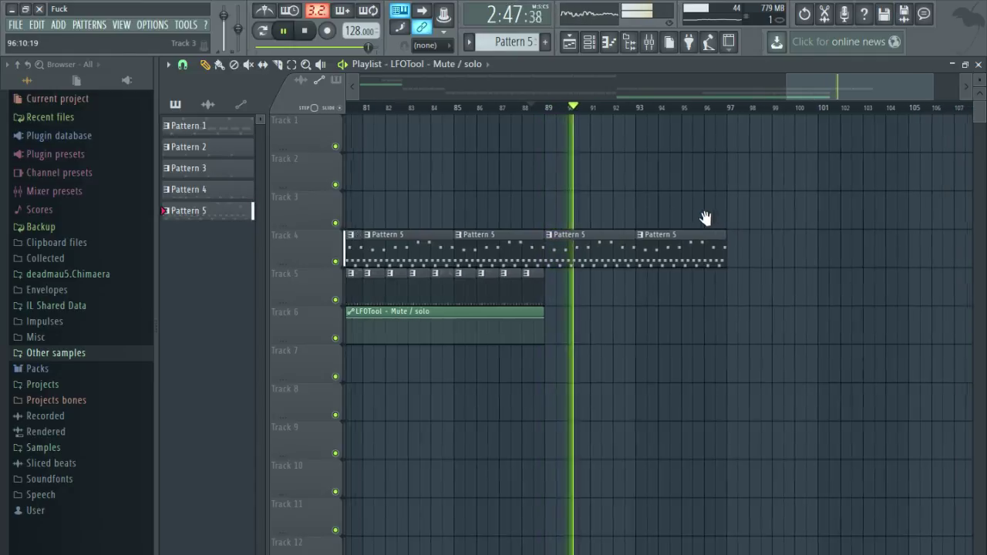
{"action": "key", "text": "F9"}
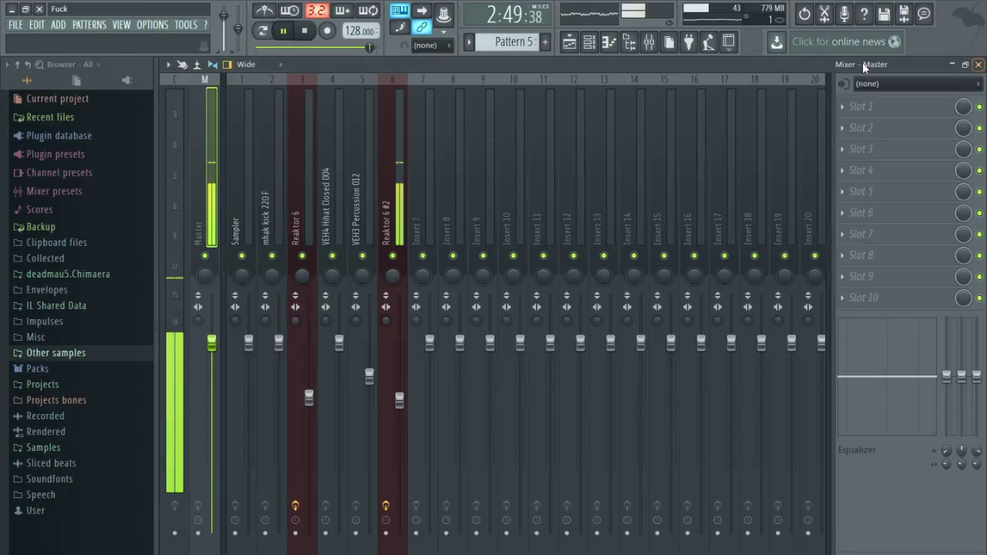
{"action": "left_click", "coordinate": [648, 43]}
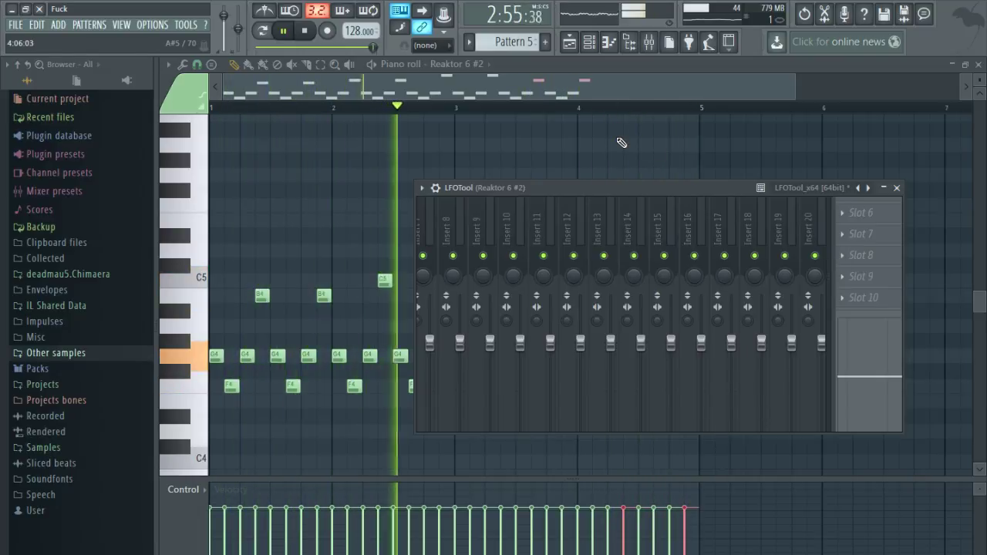
{"action": "left_click_drag", "start_coordinate": [621, 138], "coordinate": [588, 144]}
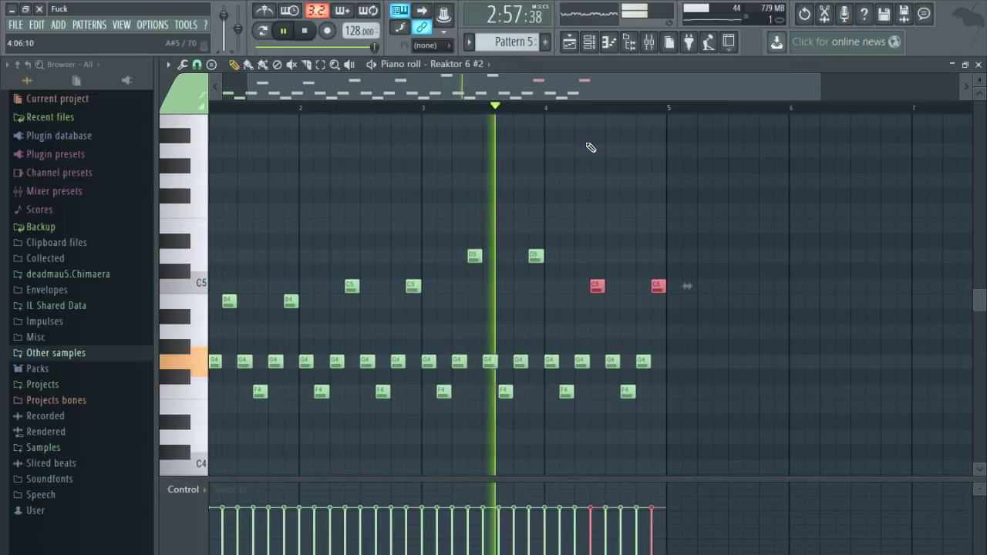
{"action": "scroll", "coordinate": [591, 146], "scroll_direction": "down", "scroll_amount": 2}
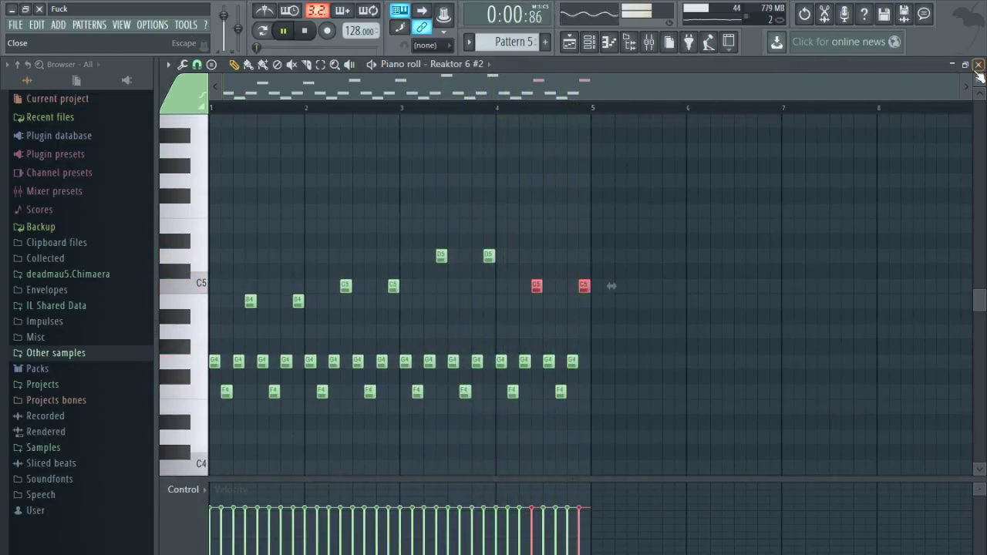
Close the piano roll and the LFOTool window, and reopen the playlist.
{"action": "left_click", "coordinate": [978, 65]}
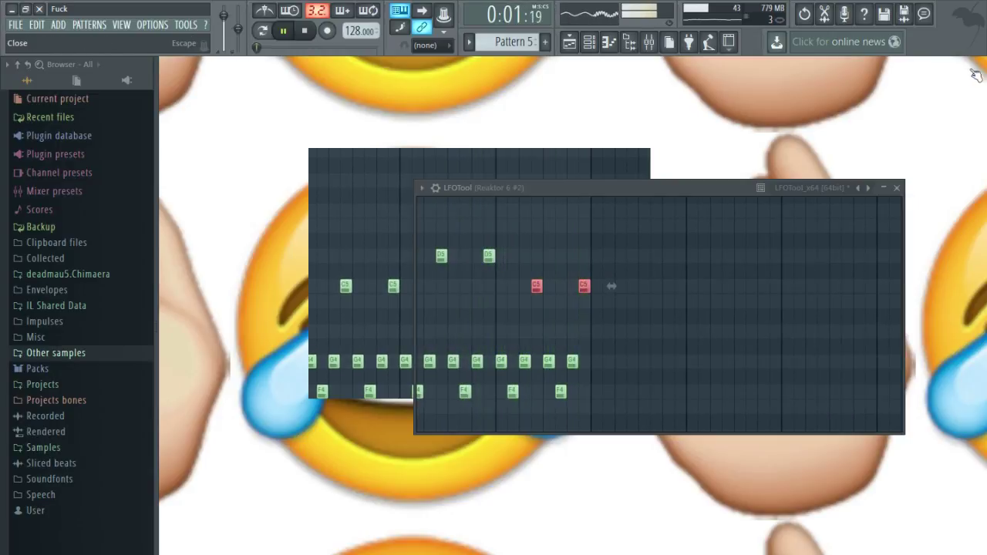
{"action": "left_click", "coordinate": [897, 188]}
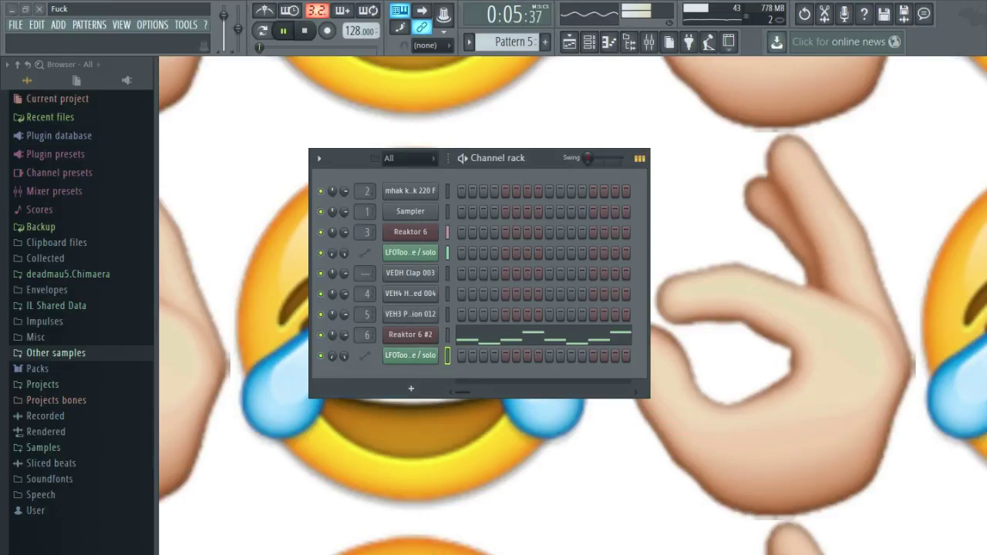
{"action": "left_click", "coordinate": [577, 51]}
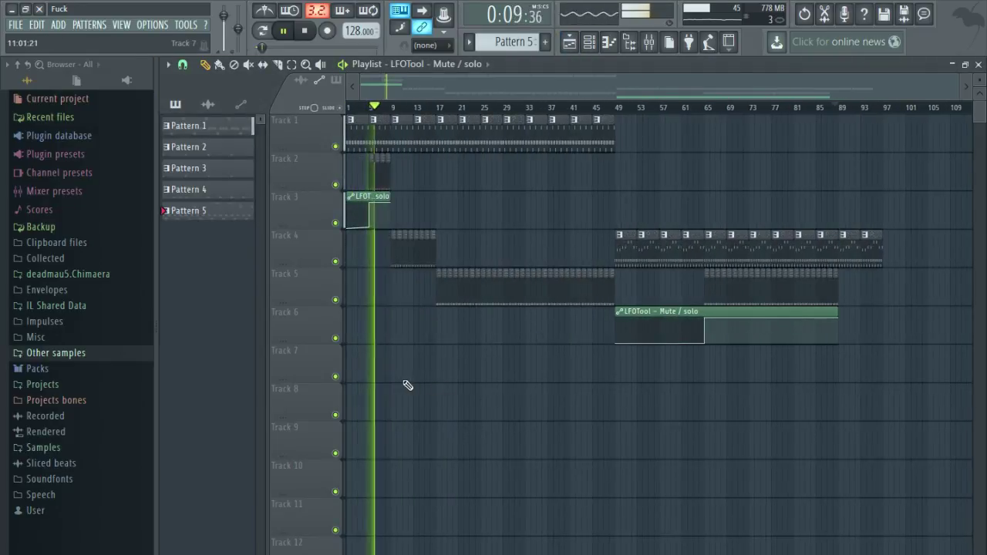
Listen to the opening section from bar 5 to bar 12, following the clips on Tracks 1 to 5.
{"action": "scroll", "coordinate": [409, 366], "scroll_direction": "up", "scroll_amount": 5}
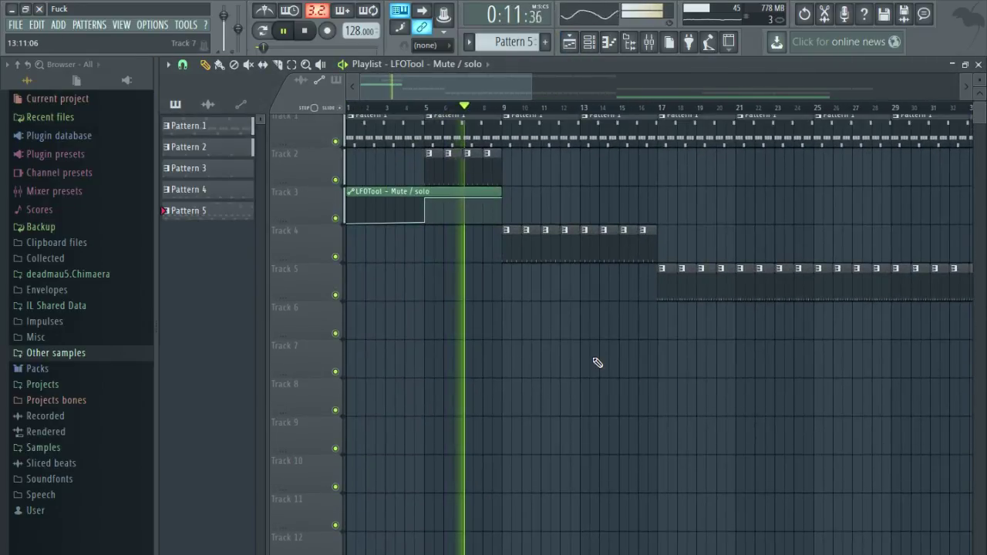
{"action": "scroll", "coordinate": [596, 362], "scroll_direction": "up", "scroll_amount": 2}
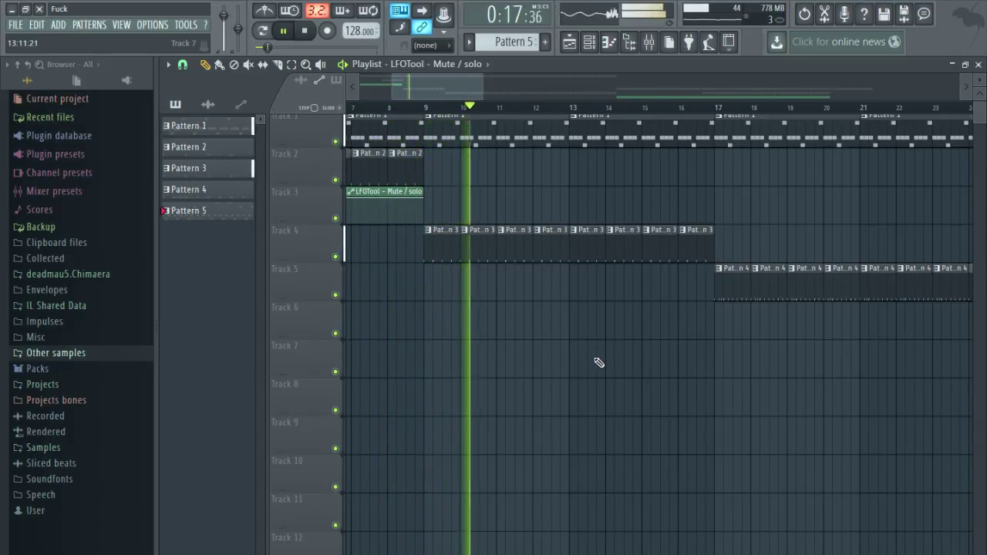
{"action": "scroll", "coordinate": [654, 399], "scroll_direction": "down", "scroll_amount": 3}
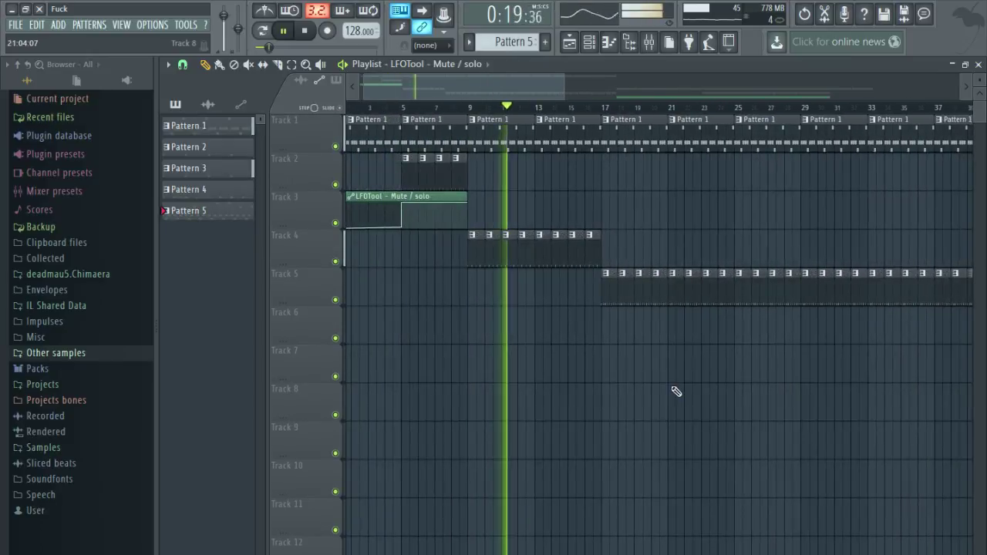
{"action": "scroll", "coordinate": [676, 392], "scroll_direction": "up", "scroll_amount": 2}
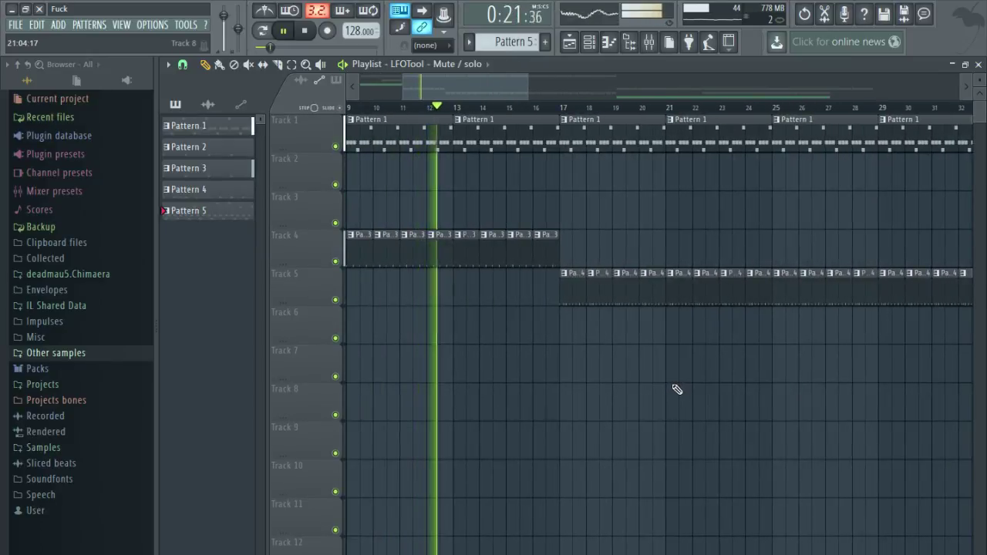
Listen on from bar 12 while following the clips across the whole arrangement, and stop the playback.
{"action": "scroll", "coordinate": [610, 405], "scroll_direction": "right", "scroll_amount": 3}
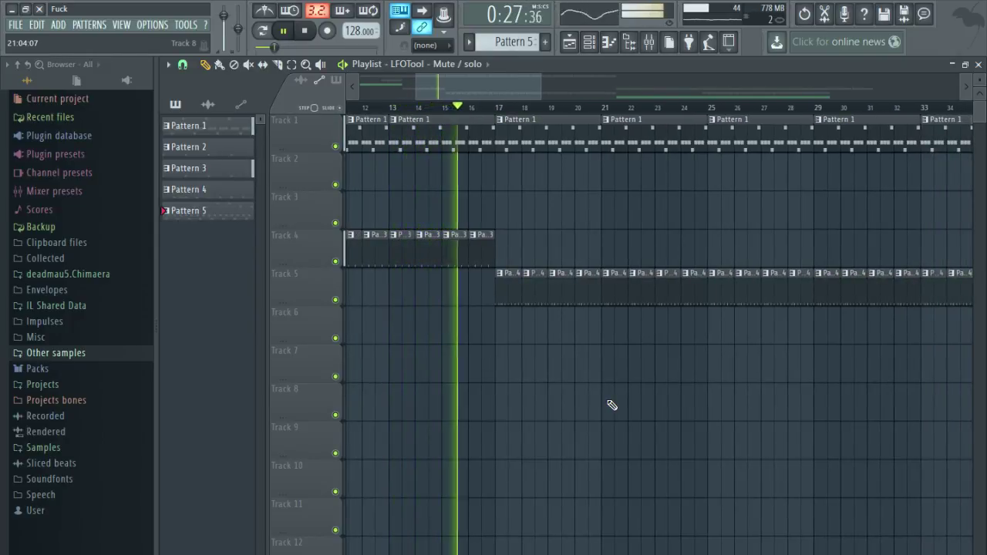
{"action": "scroll", "coordinate": [612, 405], "scroll_direction": "up", "scroll_amount": 3, "text": "ctrl"}
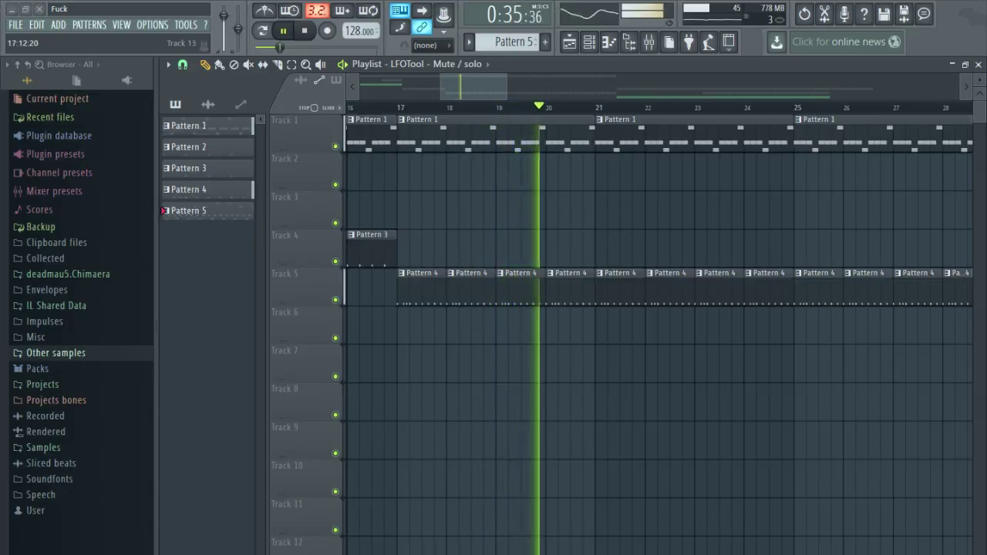
{"action": "scroll", "coordinate": [628, 452], "scroll_direction": "down", "scroll_amount": 5}
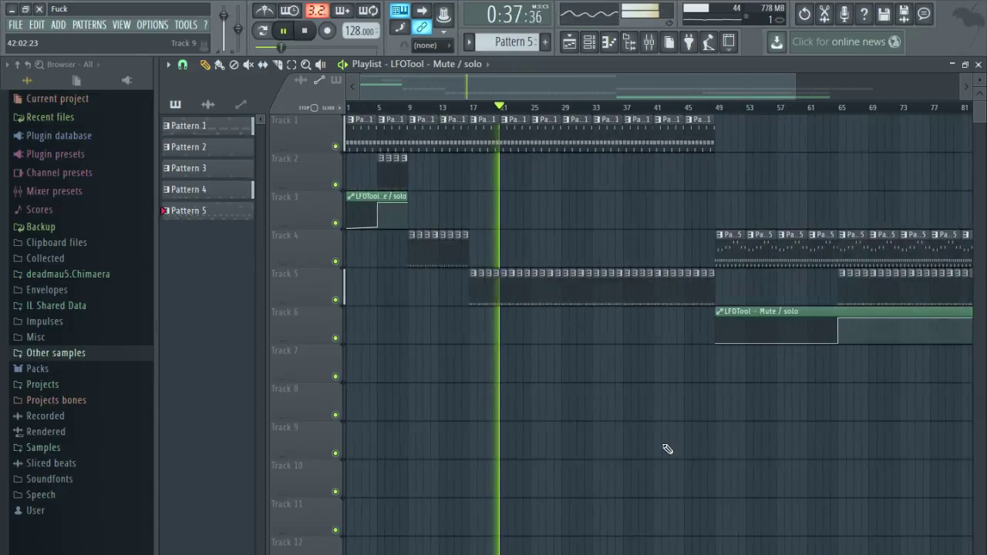
{"action": "scroll", "coordinate": [668, 449], "scroll_direction": "up", "scroll_amount": 5}
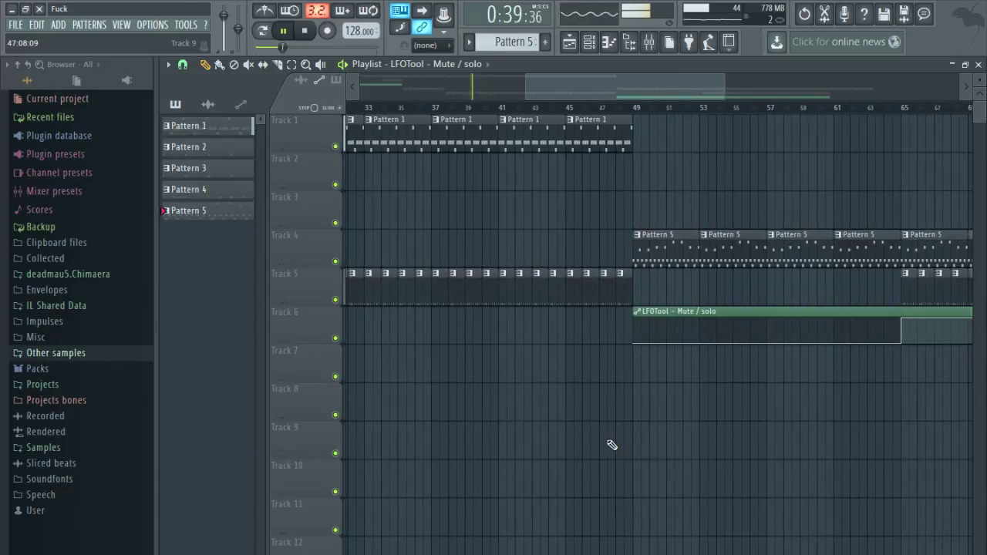
{"action": "scroll", "coordinate": [620, 441], "scroll_direction": "down", "scroll_amount": 3}
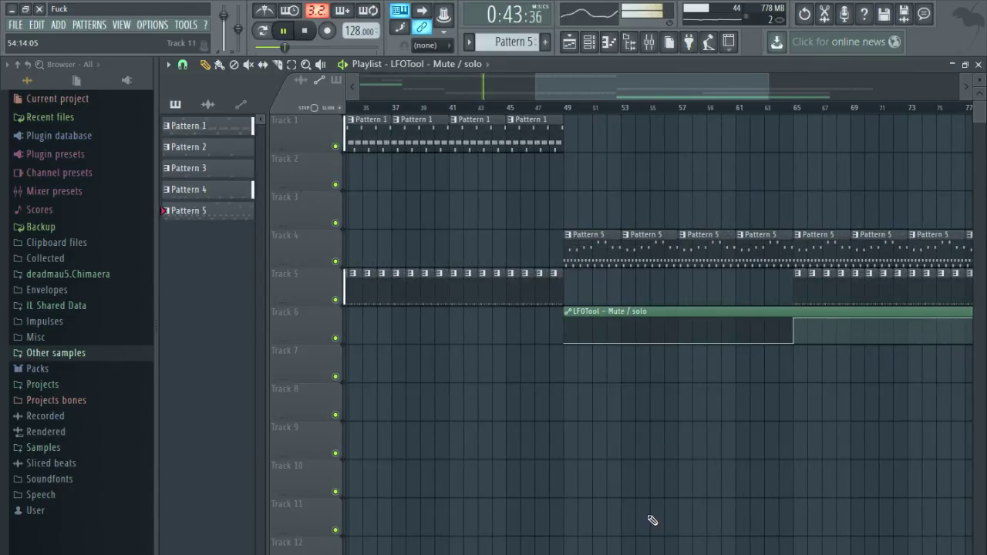
{"action": "scroll", "coordinate": [651, 520], "scroll_direction": "down", "scroll_amount": 3}
{"action": "left_click", "coordinate": [311, 36]}
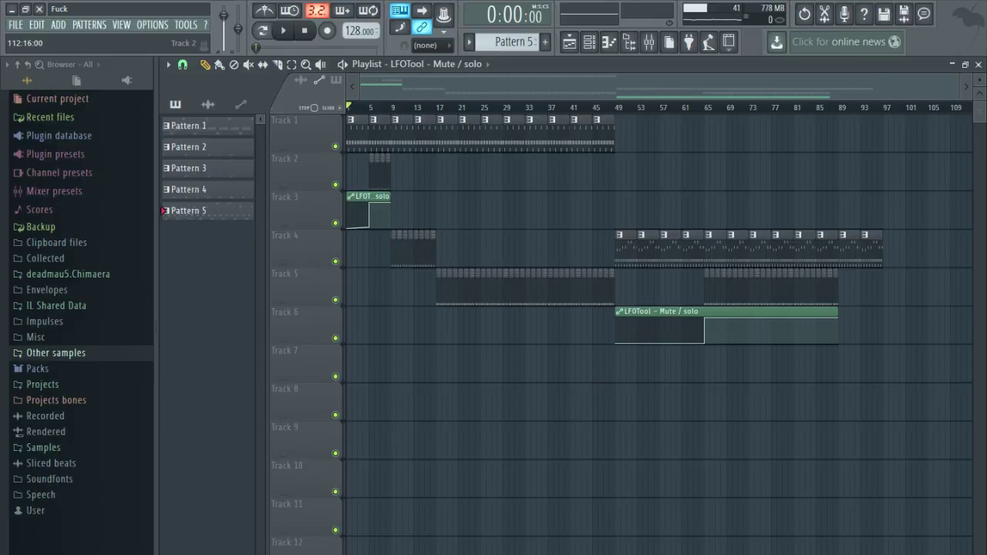
Close the playlist and start a new project with a Toxic Biohazard channel.
{"action": "left_click", "coordinate": [980, 64]}
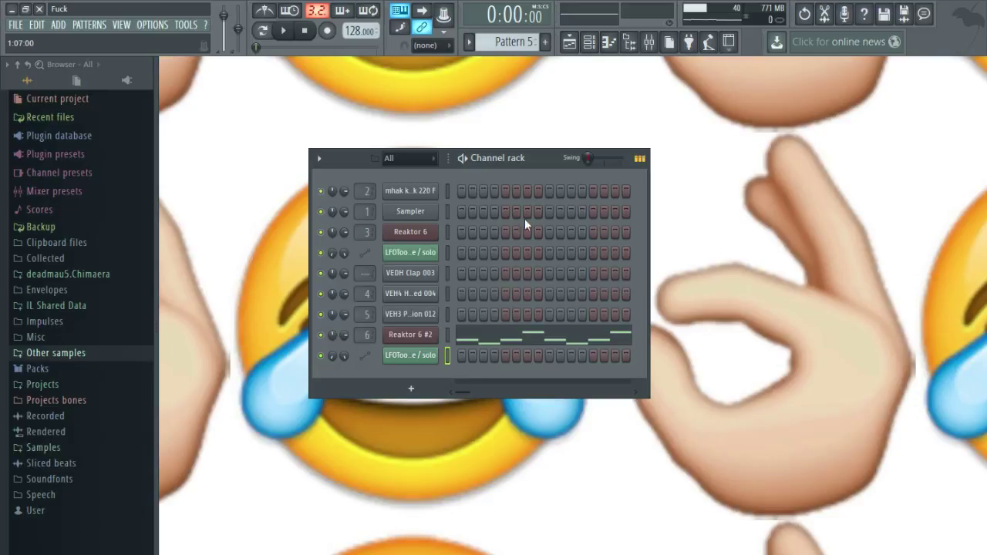
{"action": "left_click_drag", "start_coordinate": [545, 158], "coordinate": [568, 156]}
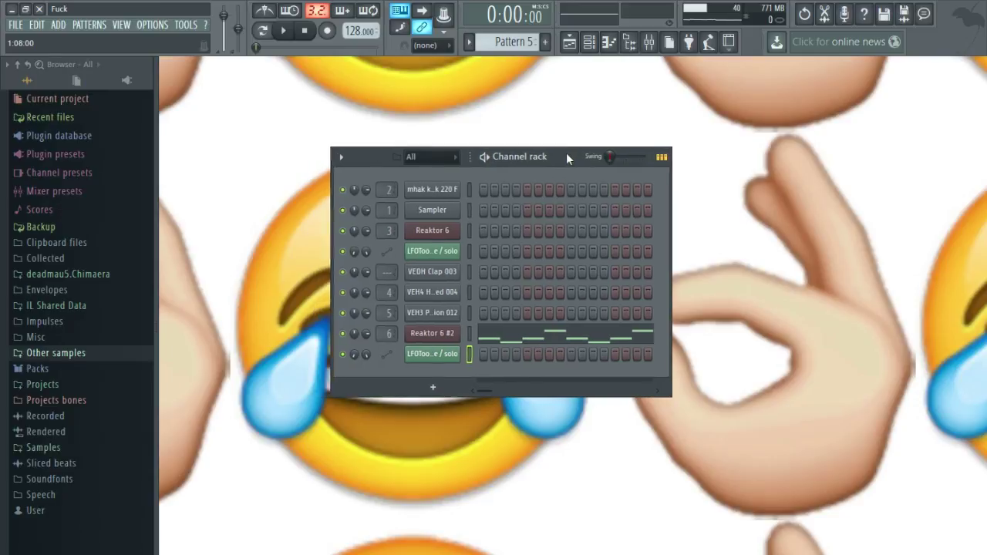
{"action": "left_click", "coordinate": [14, 37]}
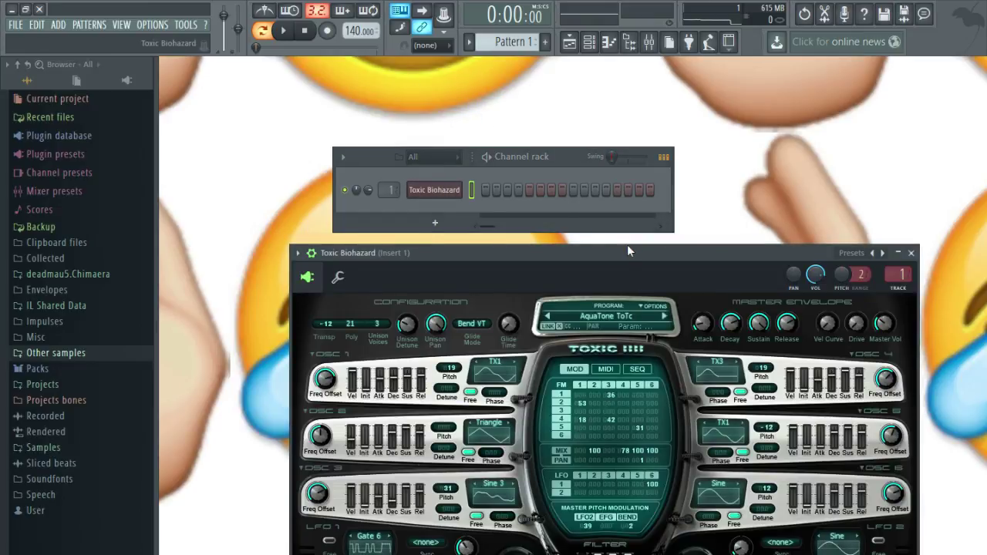
Load the Black program from the Pads bank of Toxic Biohazard's presets library and close the plugin window.
{"action": "left_click_drag", "start_coordinate": [627, 245], "coordinate": [493, 192]}
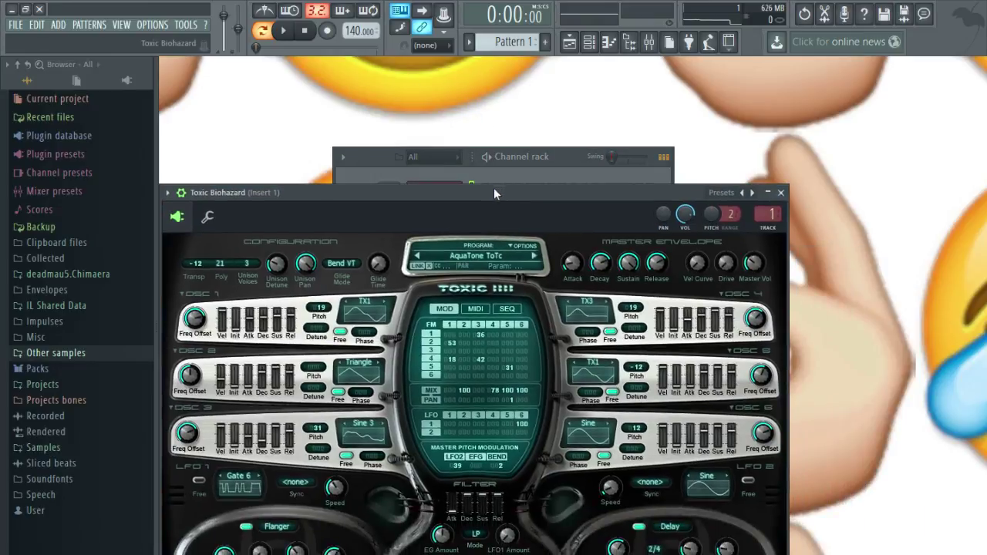
{"action": "left_click", "coordinate": [484, 257]}
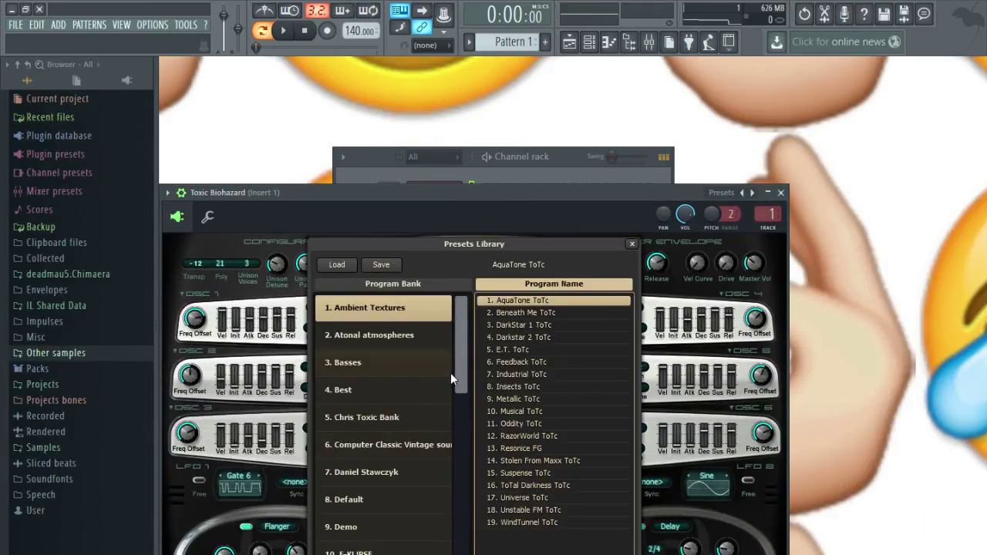
{"action": "scroll", "coordinate": [451, 373], "scroll_direction": "down", "scroll_amount": 4}
{"action": "scroll", "coordinate": [433, 426], "scroll_direction": "up", "scroll_amount": 1}
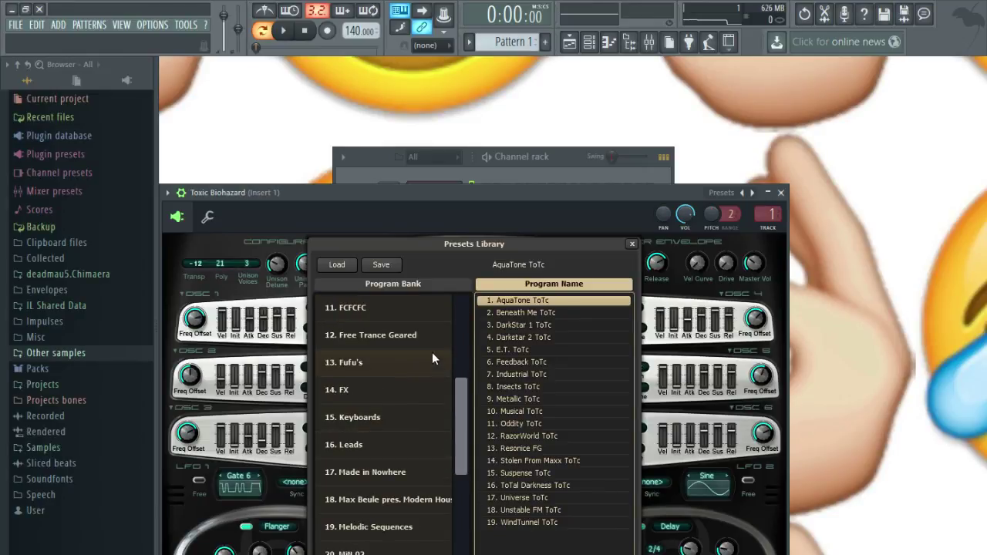
{"action": "left_click_drag", "start_coordinate": [467, 429], "coordinate": [461, 468]}
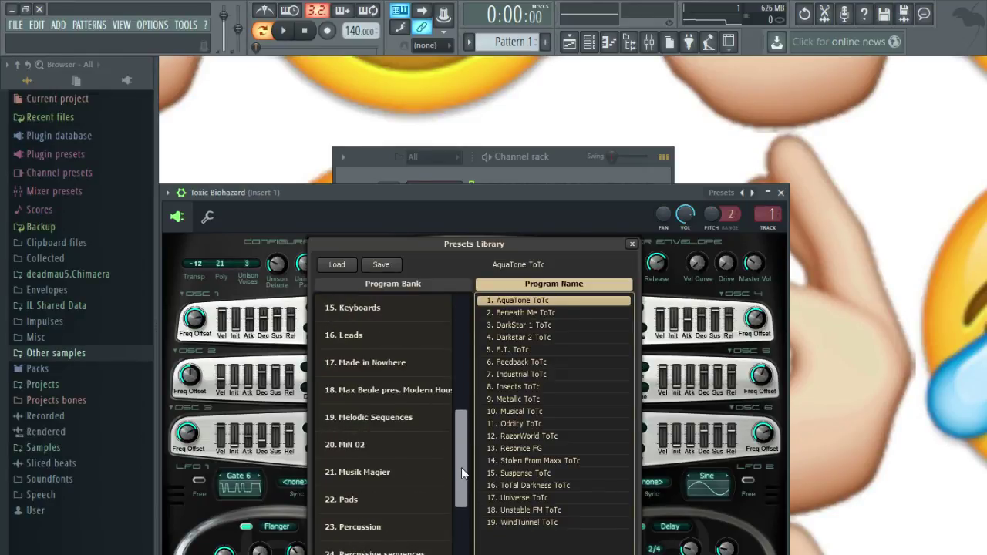
{"action": "left_click", "coordinate": [417, 499]}
{"action": "left_click", "coordinate": [485, 195]}
{"action": "left_click_drag", "start_coordinate": [484, 195], "coordinate": [541, 82]}
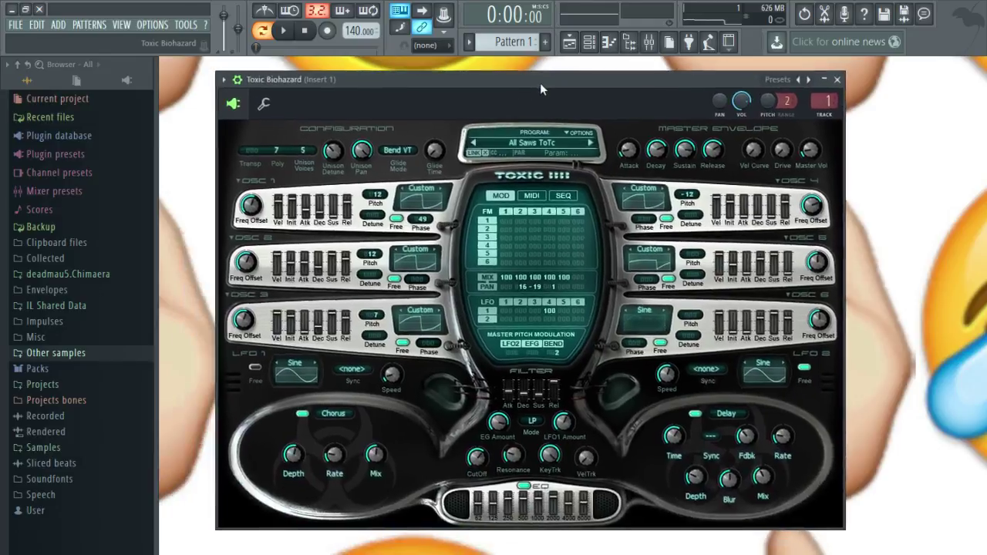
{"action": "left_click", "coordinate": [534, 145]}
{"action": "left_click", "coordinate": [616, 274]}
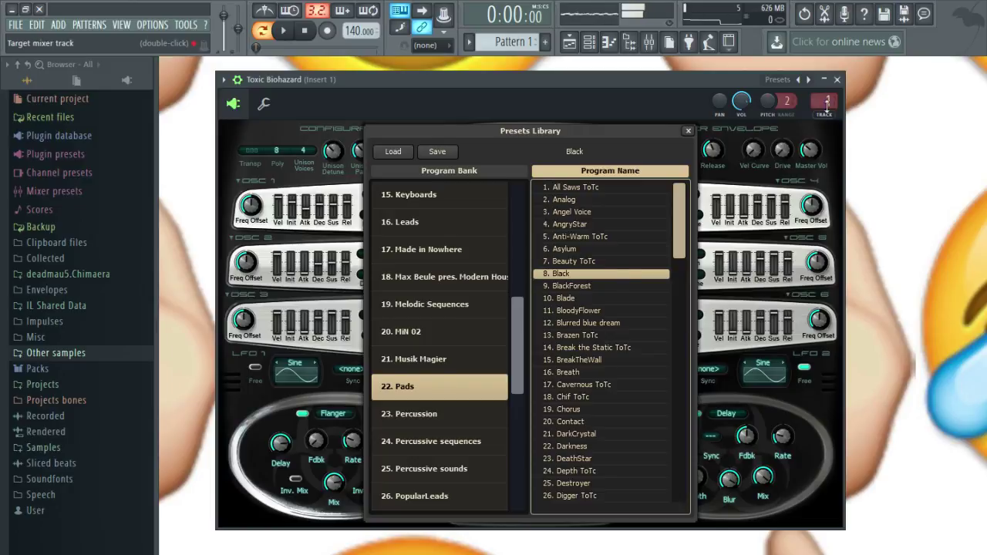
{"action": "left_click", "coordinate": [837, 79]}
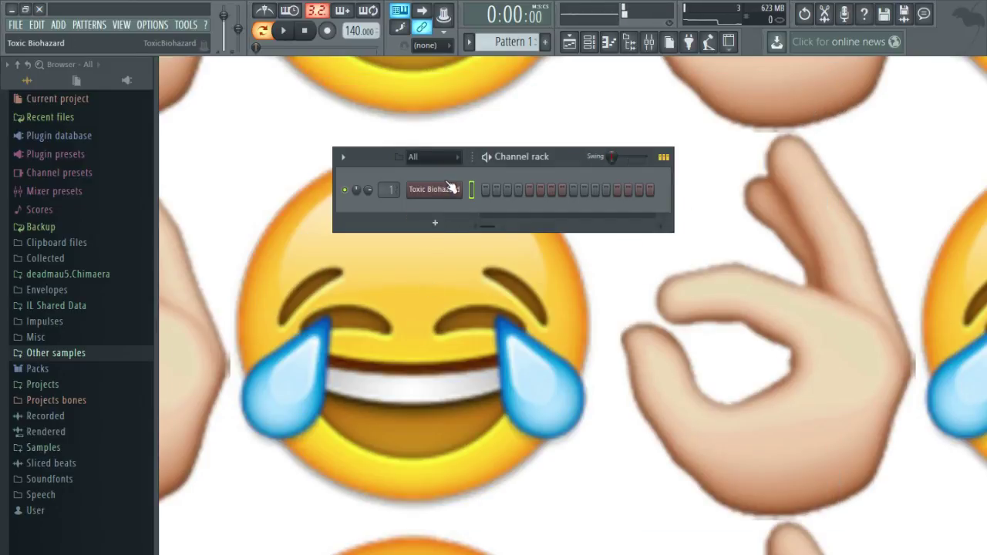
Set the tempo to 120 BPM and draw a two-bar G4 note from bar 1 in the Toxic Biohazard piano roll.
{"action": "key", "text": "F7"}
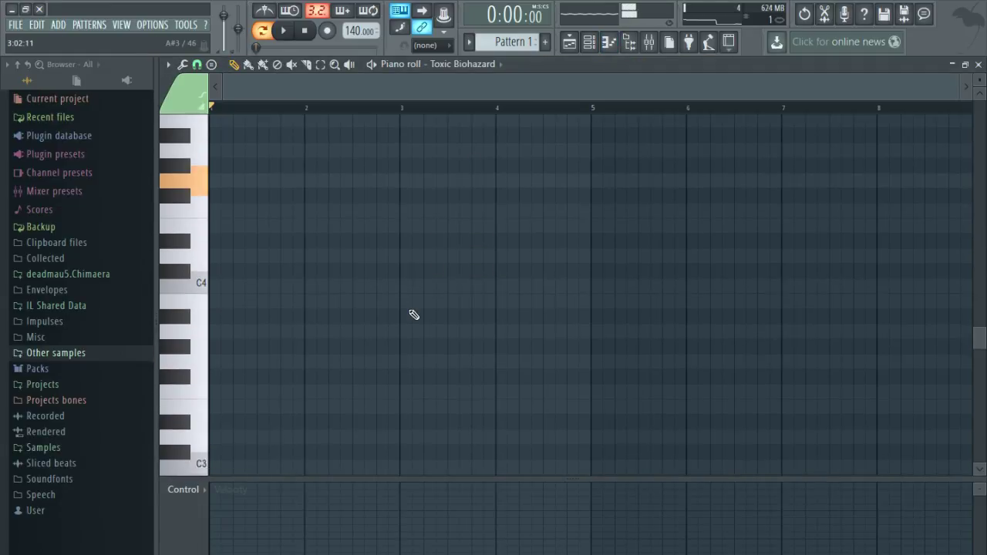
{"action": "left_click_drag", "start_coordinate": [359, 31], "coordinate": [360, 59]}
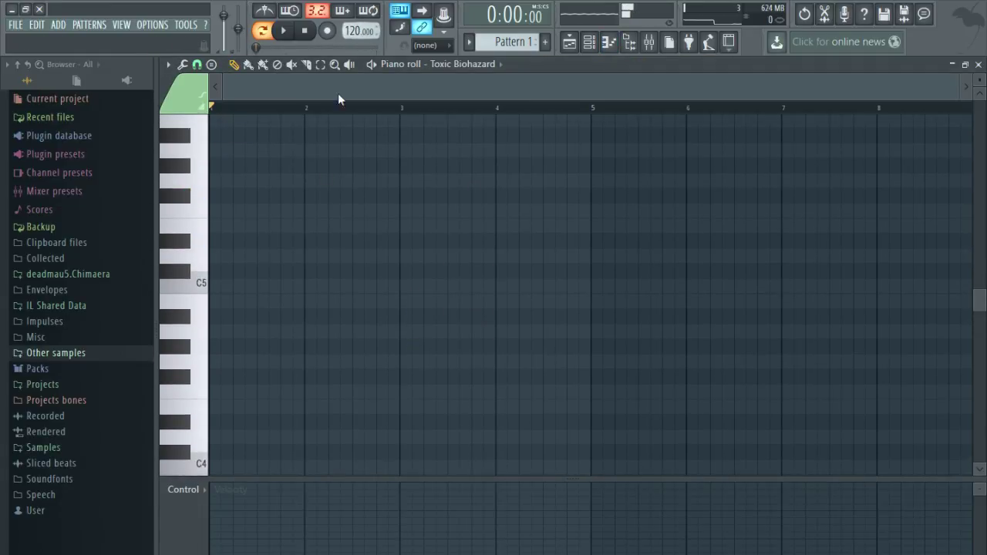
{"action": "left_click", "coordinate": [222, 363]}
{"action": "left_click_drag", "start_coordinate": [229, 366], "coordinate": [216, 364]}
{"action": "scroll", "coordinate": [225, 365], "scroll_direction": "up", "scroll_amount": 3}
{"action": "left_click_drag", "start_coordinate": [330, 380], "coordinate": [324, 415]}
{"action": "mouse_move", "coordinate": [227, 396]}
{"action": "left_mouse_down"}
{"action": "mouse_move", "coordinate": [211, 396]}
{"action": "mouse_move", "coordinate": [815, 418]}
{"action": "mouse_move", "coordinate": [505, 437]}
{"action": "mouse_move", "coordinate": [519, 437]}
{"action": "left_mouse_up"}
{"action": "scroll", "coordinate": [232, 401], "scroll_direction": "down", "scroll_amount": 1}
{"action": "scroll", "coordinate": [562, 358], "scroll_direction": "down", "scroll_amount": 1}
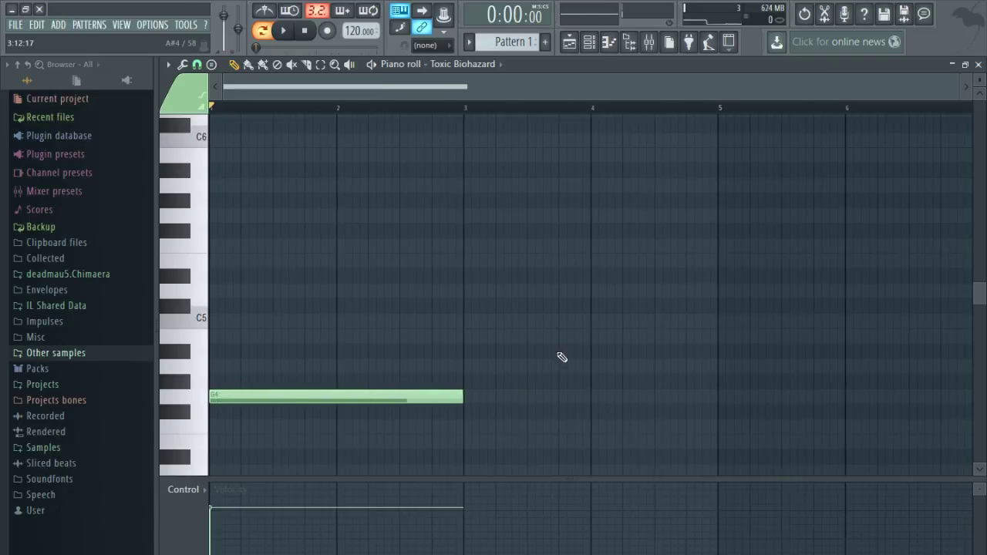
Try out the next pitches and add half-bar C5 and B4 notes in succession from bar 3.
{"action": "key", "text": "b"}
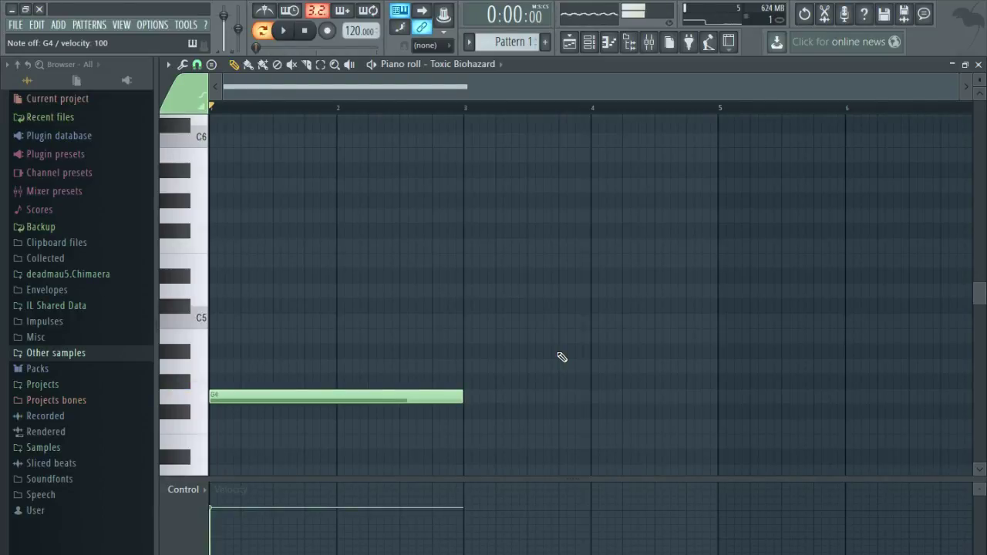
{"action": "key", "text": "q"}
{"action": "key", "text": "m"}
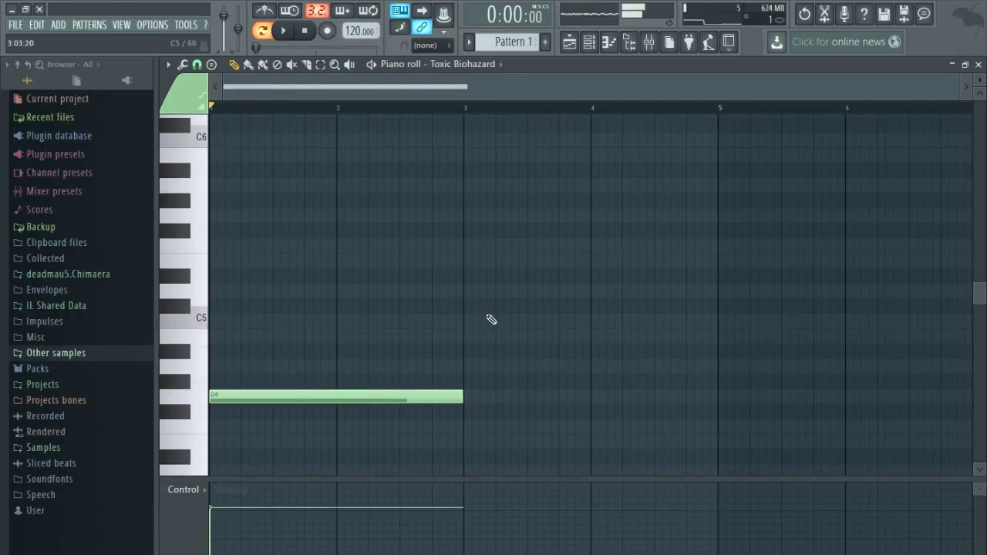
{"action": "left_click", "coordinate": [467, 324]}
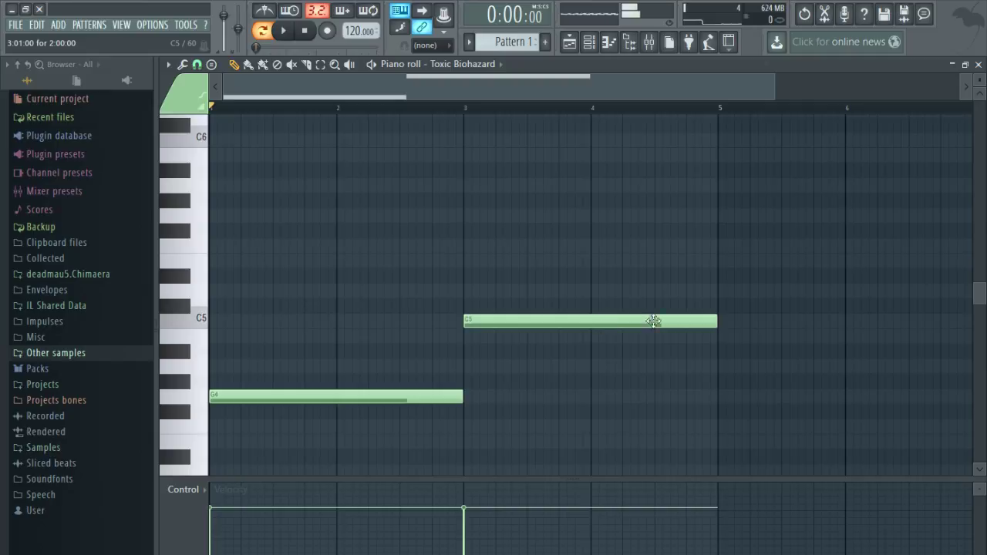
{"action": "left_click_drag", "start_coordinate": [716, 322], "coordinate": [536, 361]}
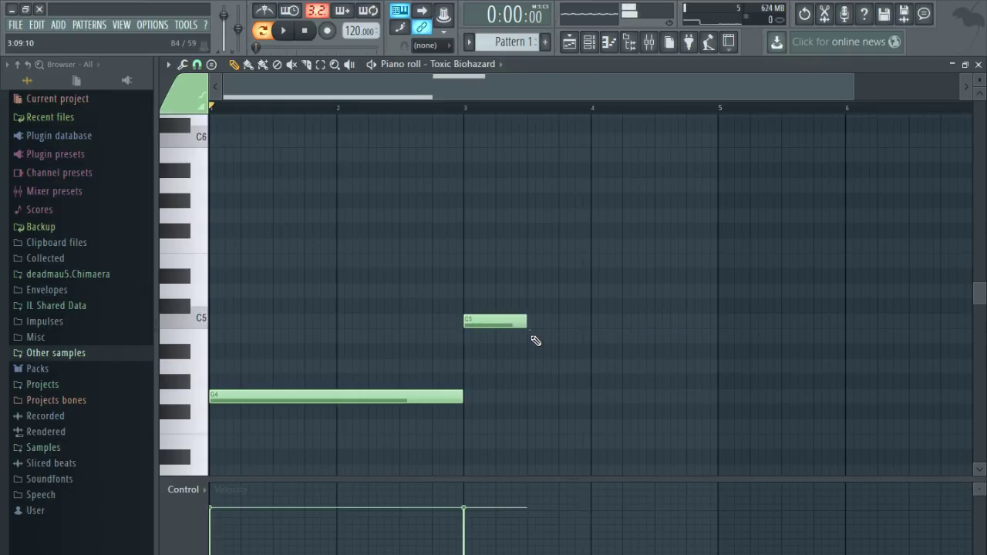
{"action": "left_click", "coordinate": [536, 341]}
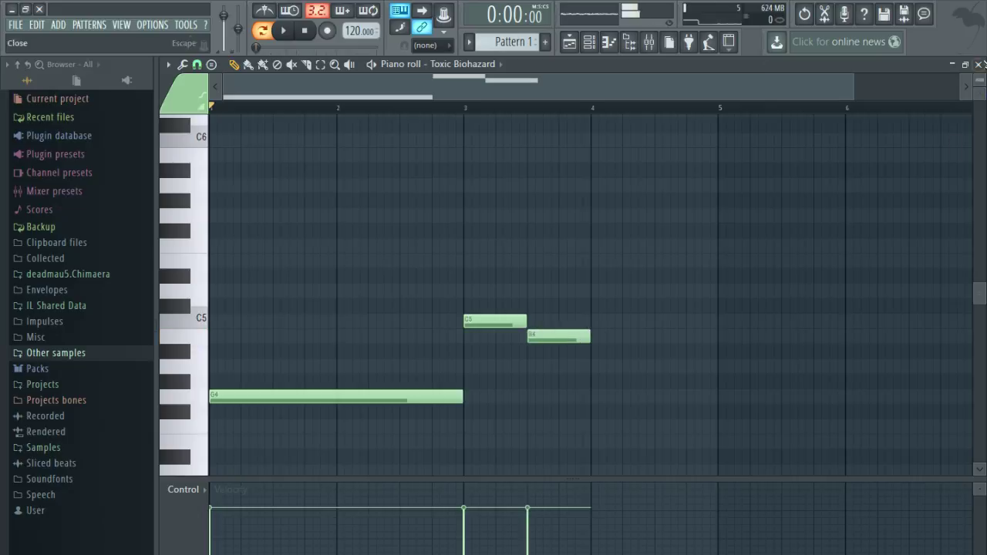
Audition the Blade and BlackForest pads in Toxic Biohazard, load AngryStar instead, and close the plugin window.
{"action": "left_click", "coordinate": [978, 64]}
{"action": "left_click", "coordinate": [431, 199]}
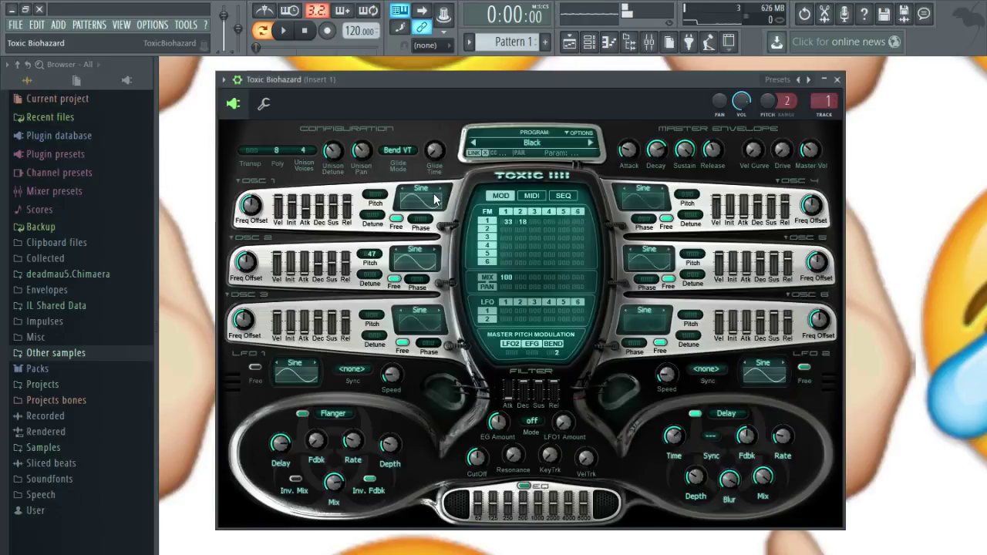
{"action": "left_click", "coordinate": [547, 139]}
{"action": "left_click", "coordinate": [625, 299]}
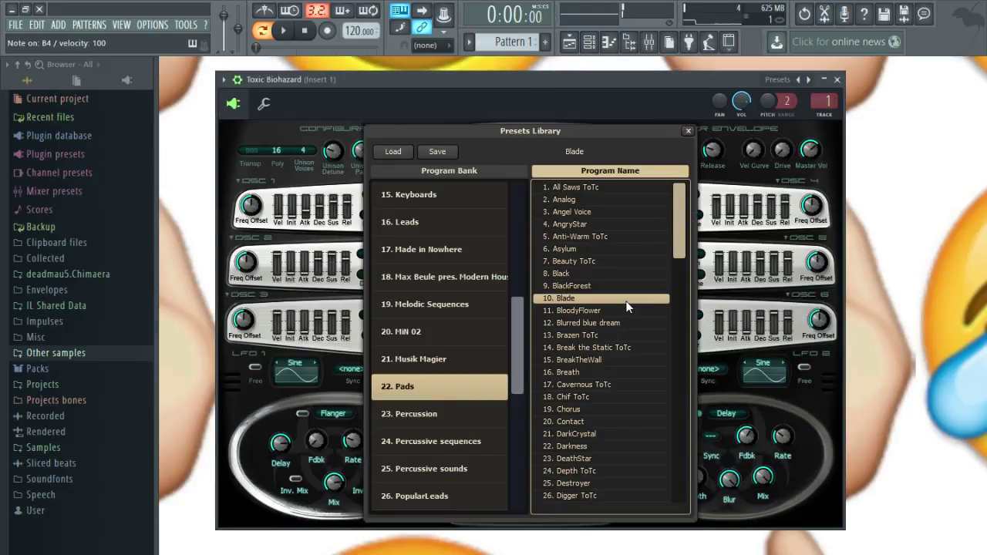
{"action": "left_click", "coordinate": [616, 286]}
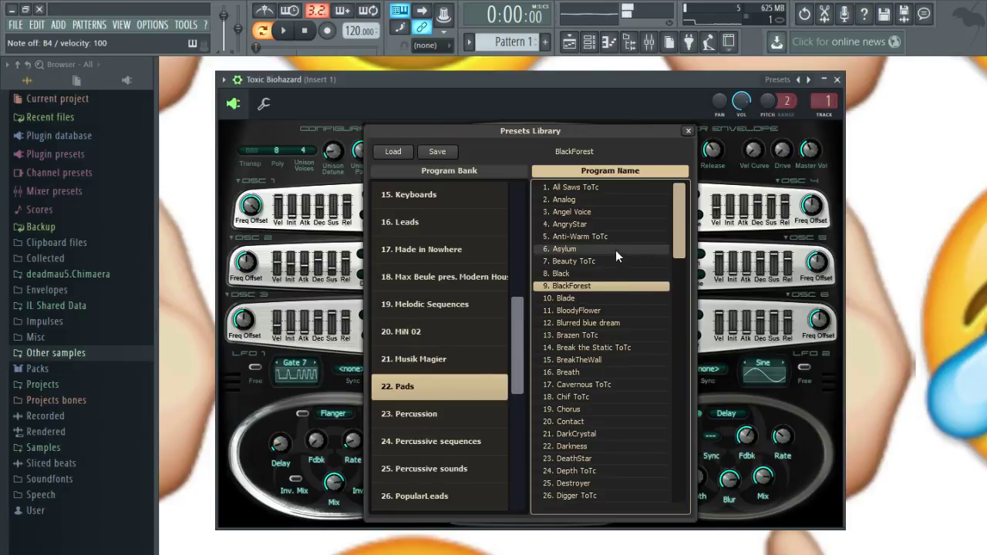
{"action": "left_click", "coordinate": [566, 224]}
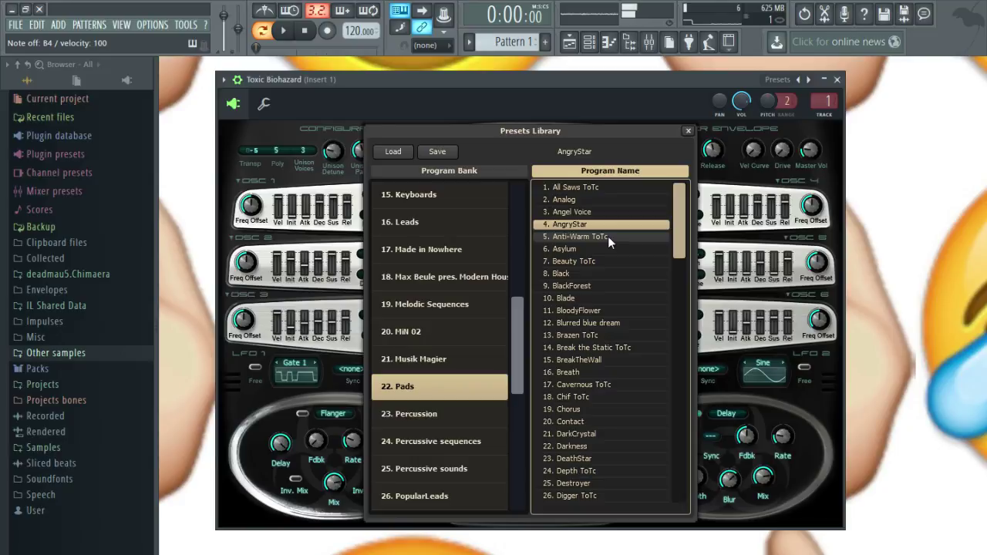
{"action": "left_click", "coordinate": [283, 30]}
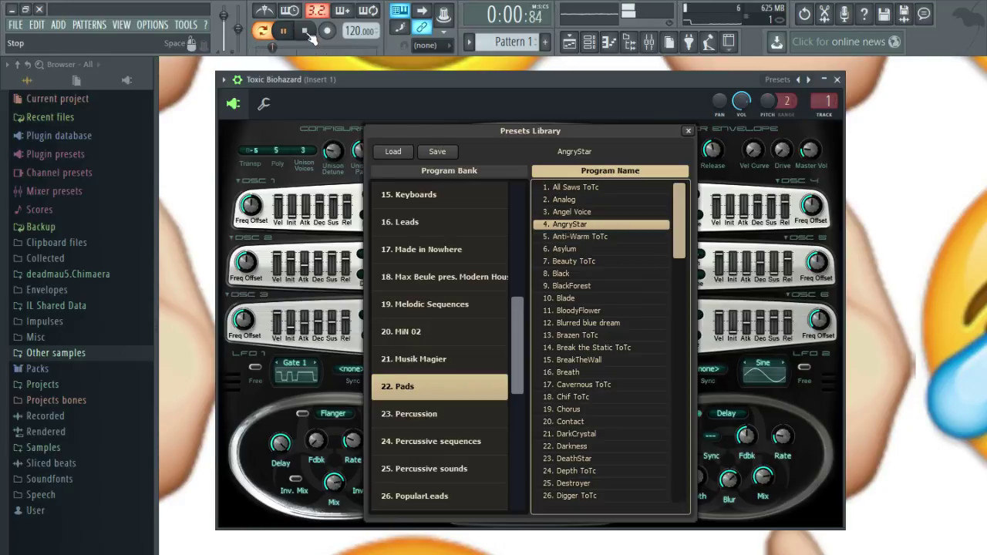
{"action": "left_click", "coordinate": [304, 31]}
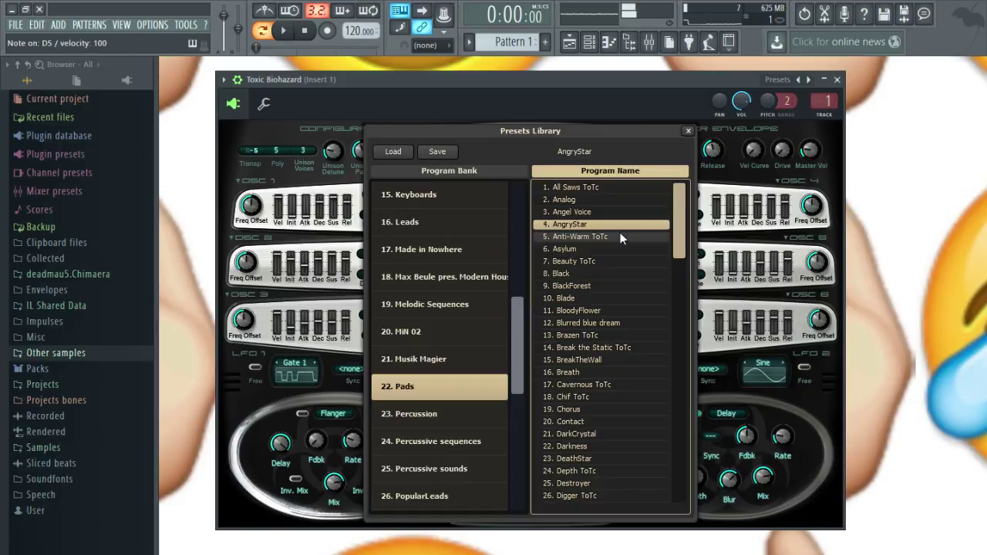
{"action": "left_click", "coordinate": [837, 79]}
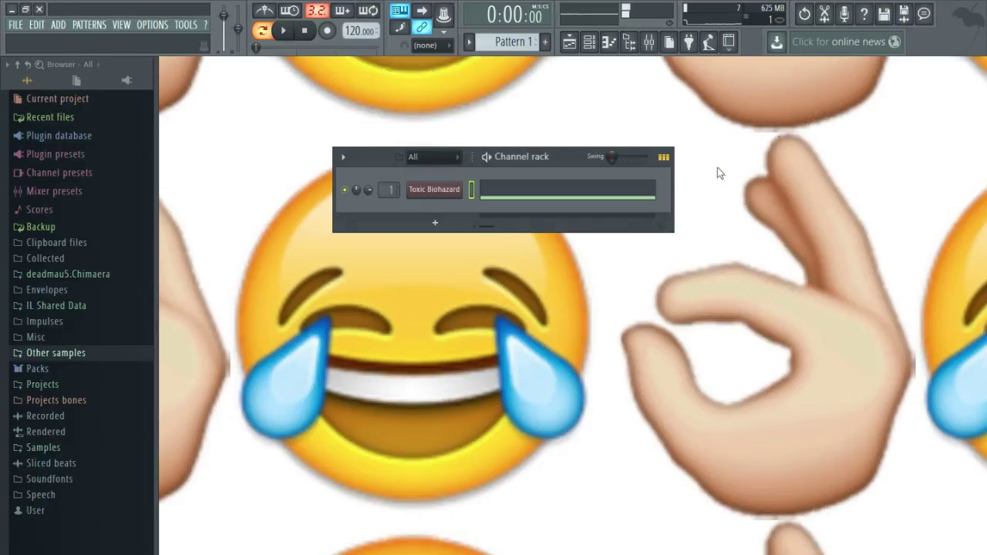
Open the Toxic Biohazard piano roll, try out the A4 and B4 pitches, and play the pattern from the start.
{"action": "left_click", "coordinate": [549, 203]}
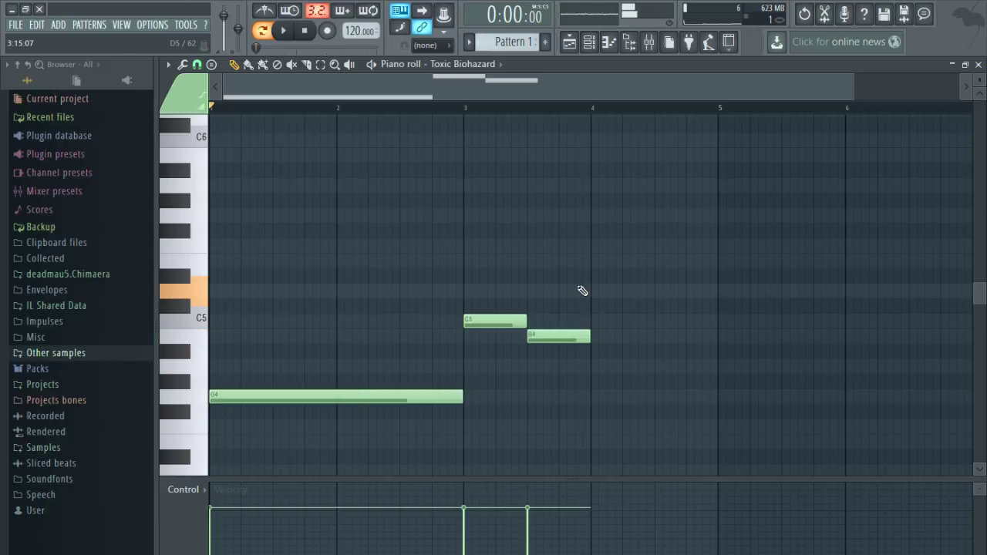
{"action": "key", "text": "n"}
{"action": "key", "text": "m"}
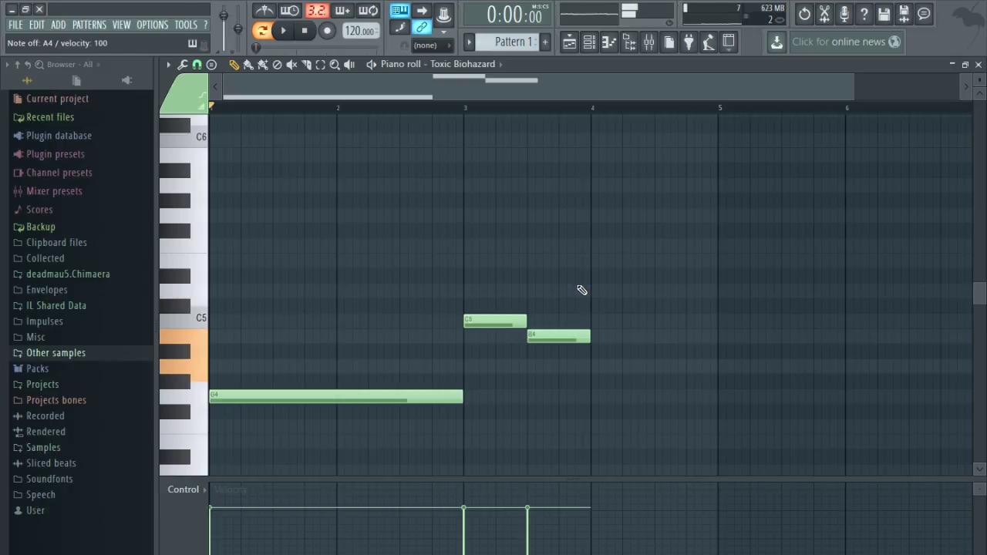
{"action": "key", "text": "m"}
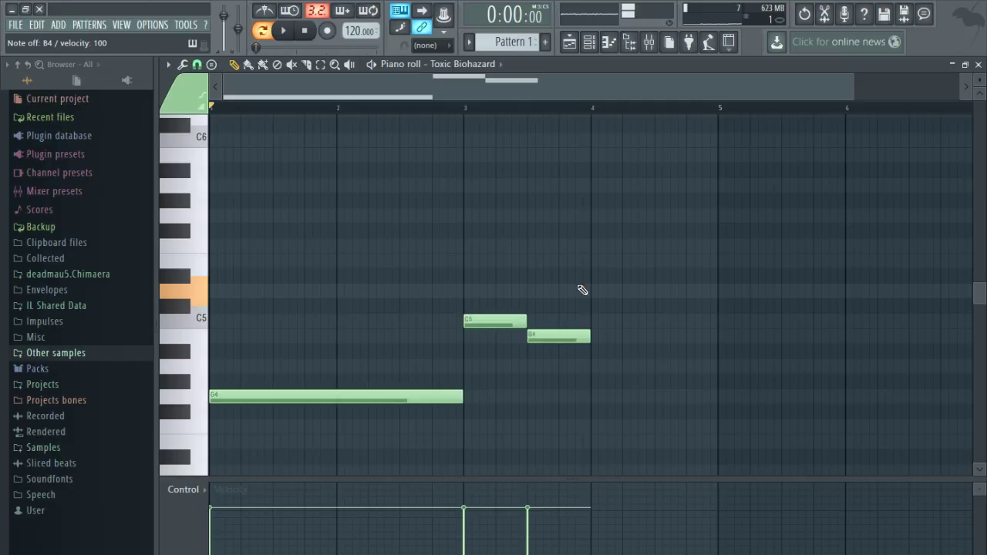
{"action": "left_click", "coordinate": [283, 30]}
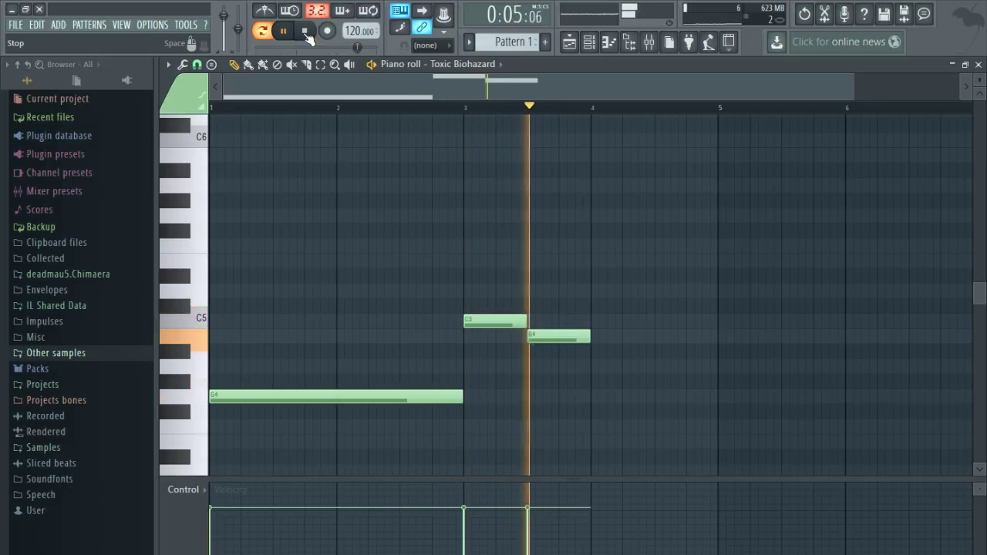
{"action": "left_click", "coordinate": [306, 32]}
Turn on the metronome and play the start of the melody against it.
{"action": "scroll", "coordinate": [563, 317], "scroll_direction": "down", "scroll_amount": 1}
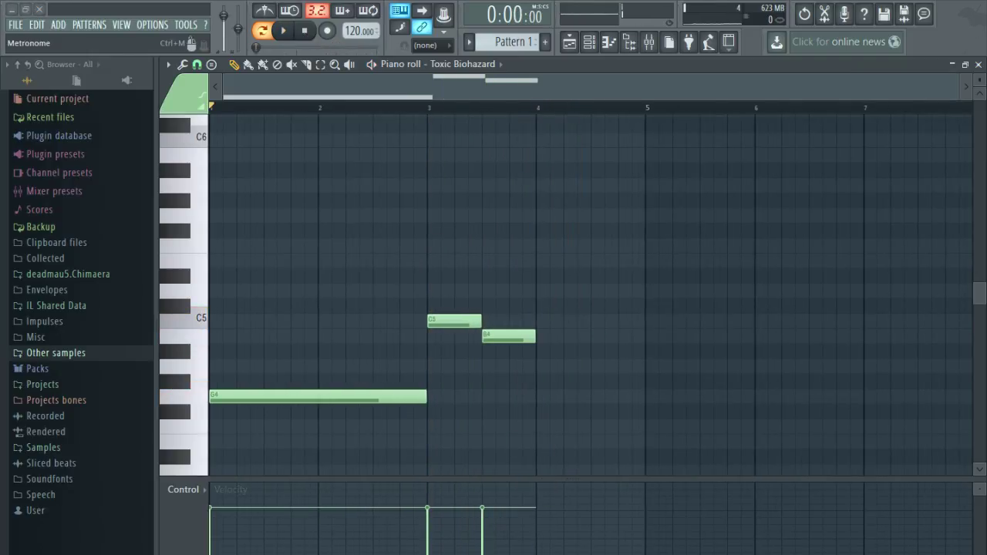
{"action": "left_click", "coordinate": [266, 11]}
{"action": "left_click", "coordinate": [284, 32]}
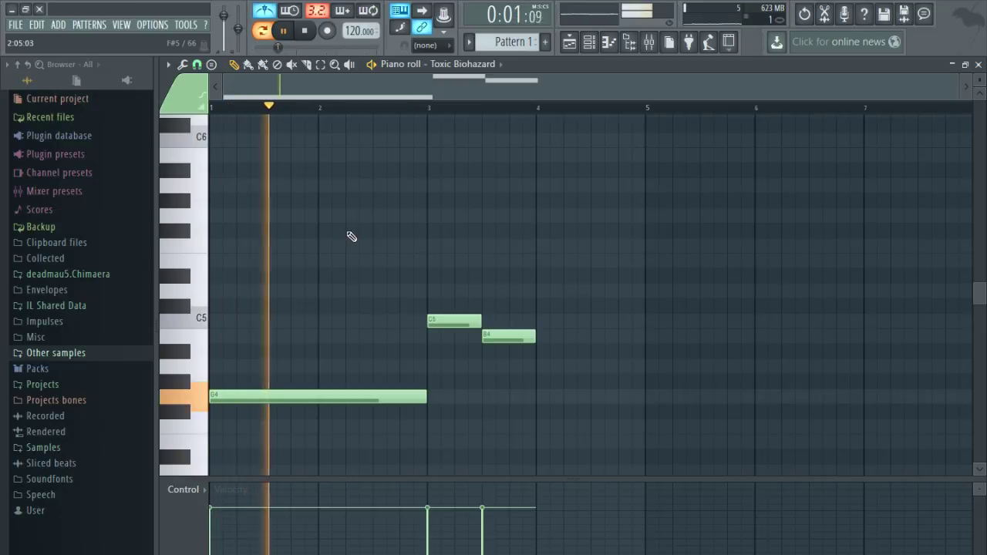
{"action": "key", "text": "space"}
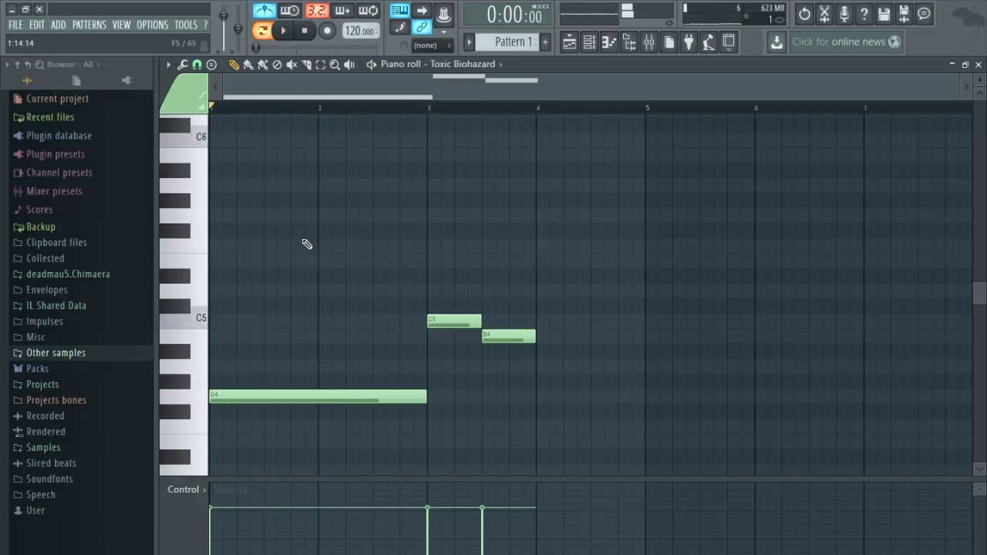
Shorten the G4 note to one and a half bars and move the C5 and B4 notes half a bar earlier, checking the timing by playback.
{"action": "scroll", "coordinate": [306, 243], "scroll_direction": "up", "scroll_amount": 2}
{"action": "left_click_drag", "start_coordinate": [462, 398], "coordinate": [398, 398]}
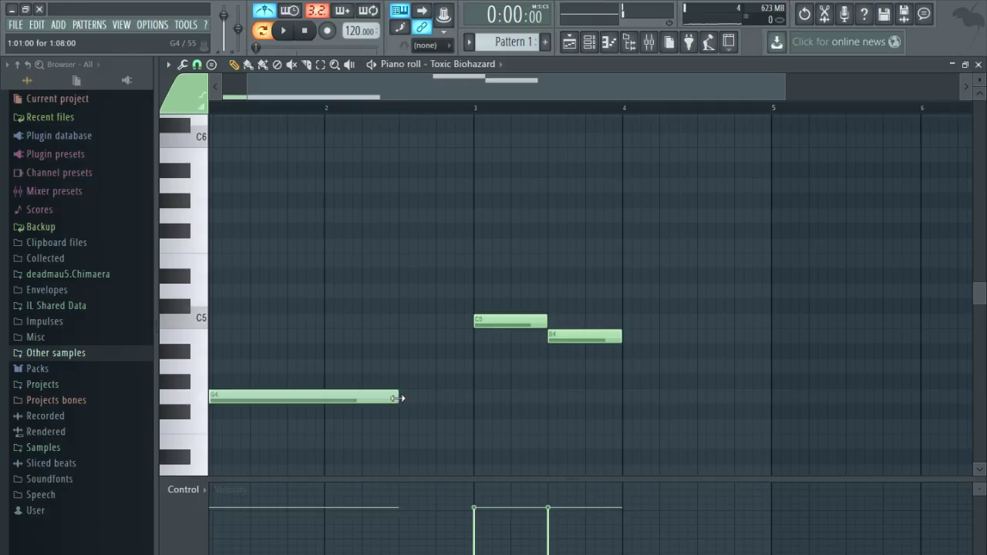
{"action": "left_click_drag", "start_coordinate": [519, 323], "coordinate": [446, 321]}
{"action": "key", "text": "space"}
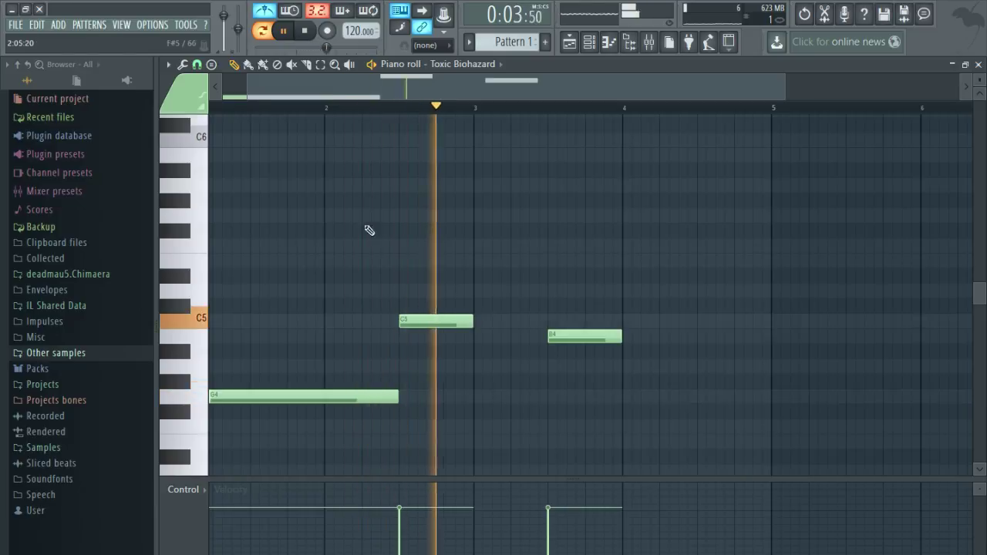
{"action": "key", "text": "space"}
{"action": "left_click_drag", "start_coordinate": [595, 333], "coordinate": [514, 342]}
Try out F4, G4, A4, B4 and C5 as continuations of the melody.
{"action": "key", "text": "v"}
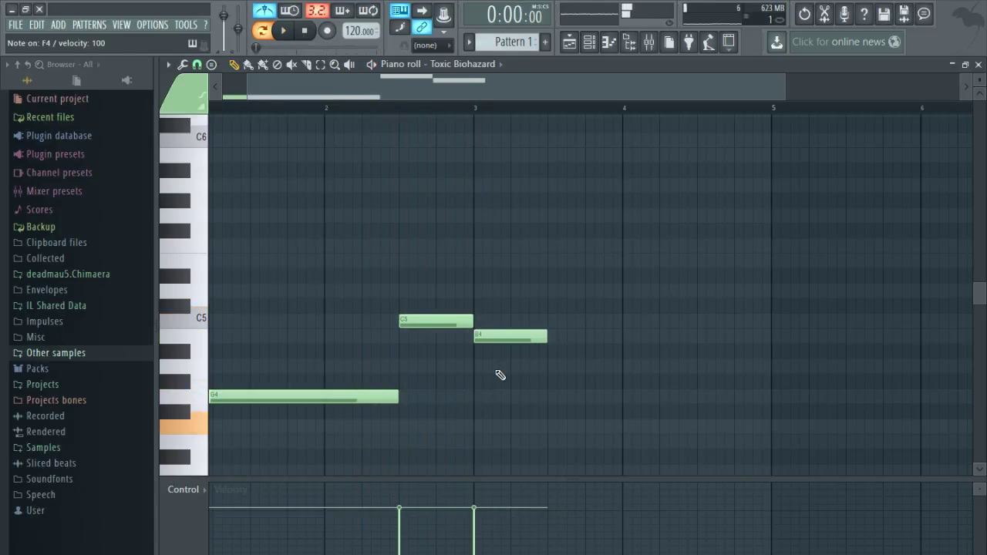
{"action": "key", "text": "n"}
{"action": "key", "text": "b"}
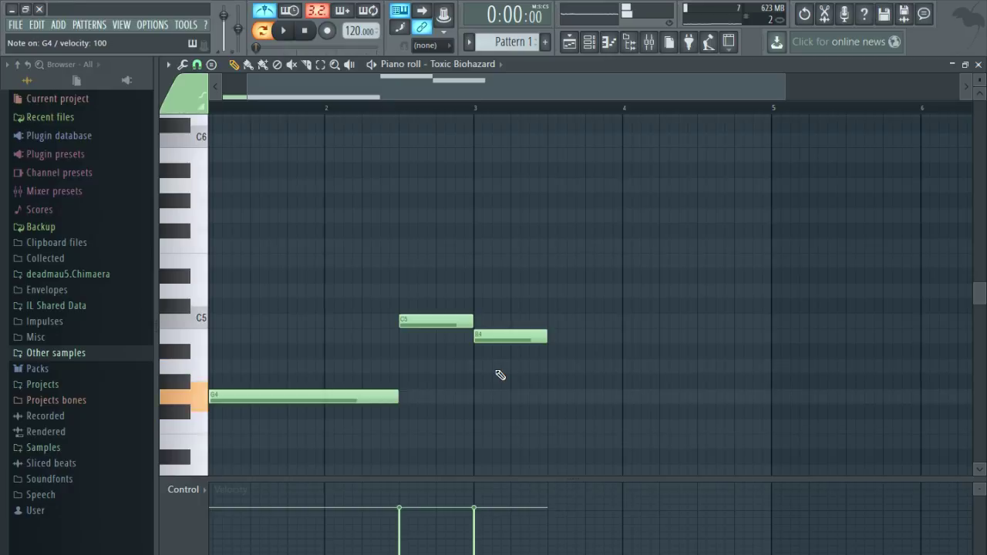
{"action": "key", "text": "comma"}
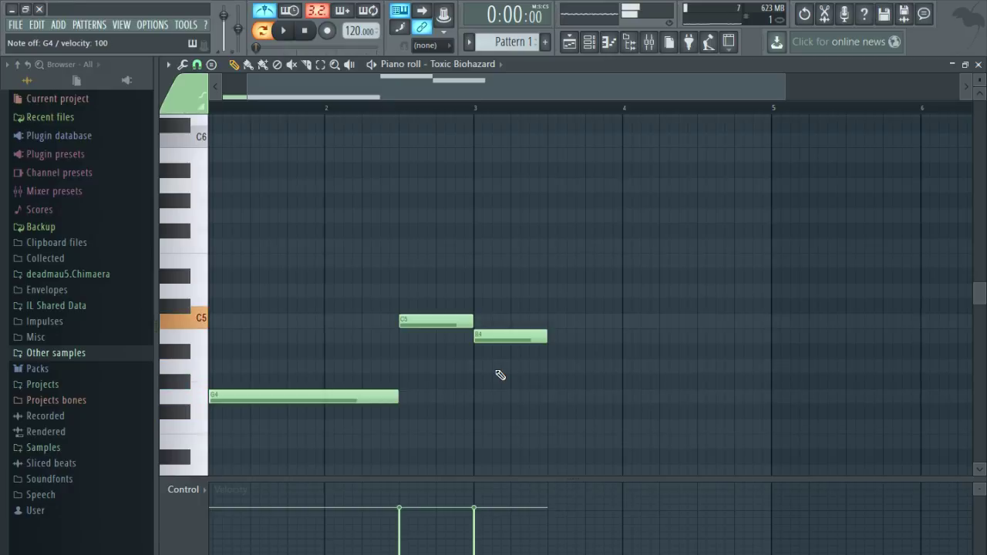
{"action": "key", "text": "m"}
{"action": "key", "text": "b"}
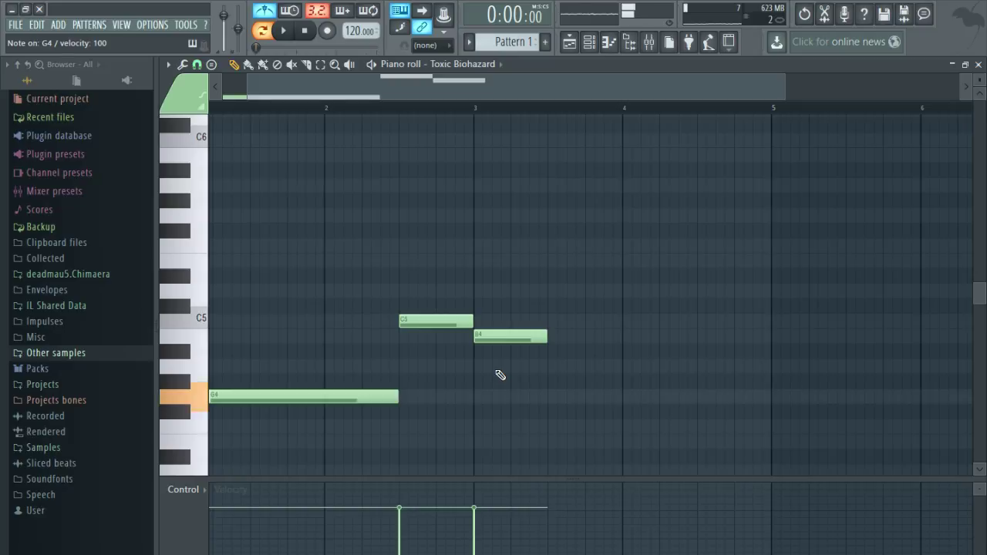
{"action": "key", "text": "comma"}
{"action": "key", "text": "n"}
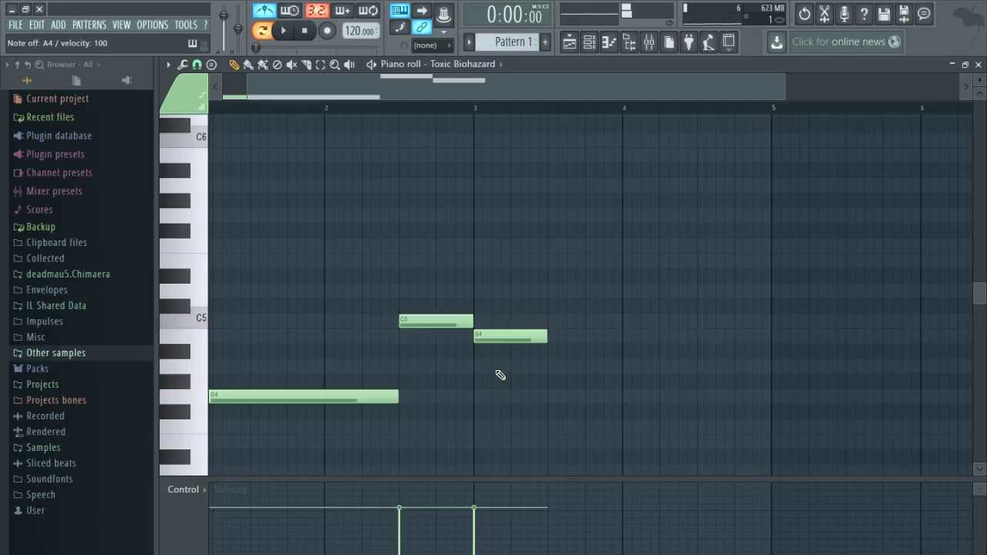
Lengthen the B4 note at bar 3 to two bars, ending at bar 5, while playing the melody.
{"action": "key", "text": "space"}
{"action": "left_click_drag", "start_coordinate": [547, 336], "coordinate": [774, 332]}
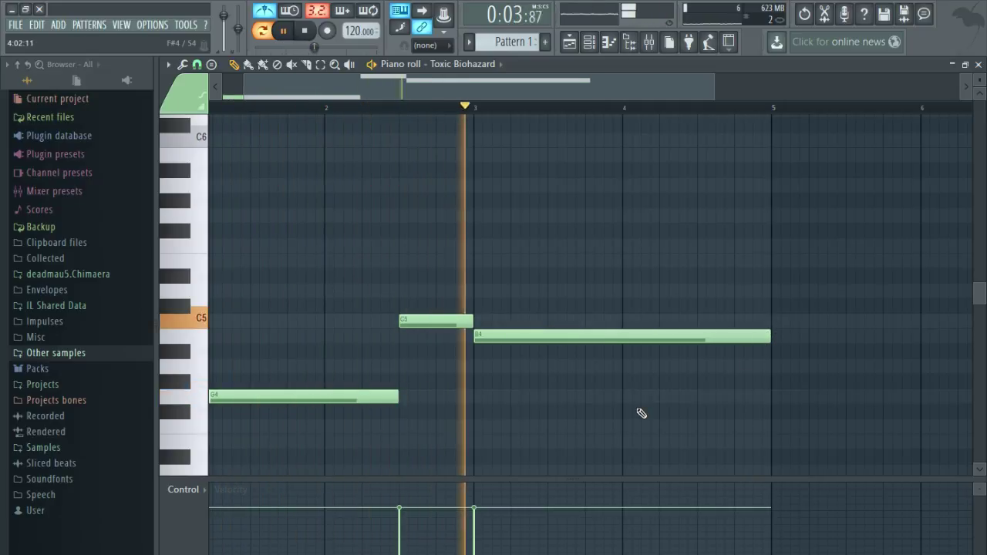
{"action": "left_click_drag", "start_coordinate": [639, 410], "coordinate": [444, 412]}
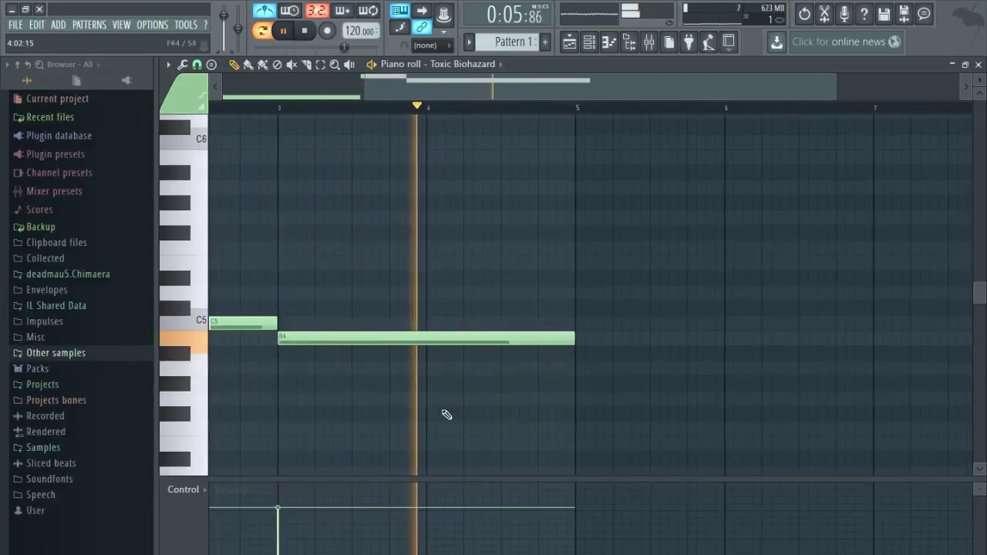
{"action": "key", "text": "space"}
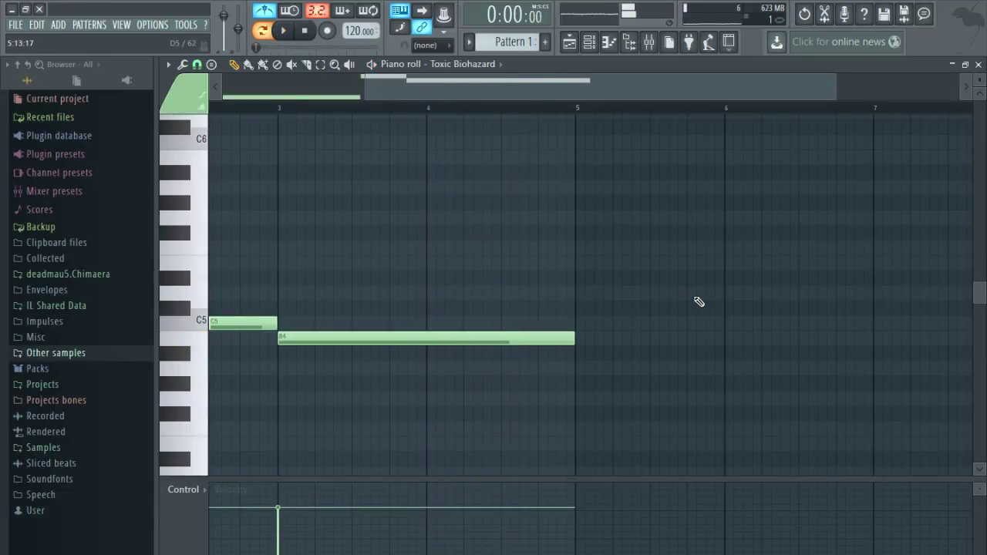
{"action": "mouse_move", "coordinate": [626, 364]}
{"action": "left_mouse_down"}
{"action": "mouse_move", "coordinate": [511, 357]}
{"action": "mouse_move", "coordinate": [502, 365]}
{"action": "mouse_move", "coordinate": [502, 421]}
{"action": "mouse_move", "coordinate": [573, 398]}
{"action": "mouse_move", "coordinate": [683, 301]}
{"action": "left_mouse_up"}
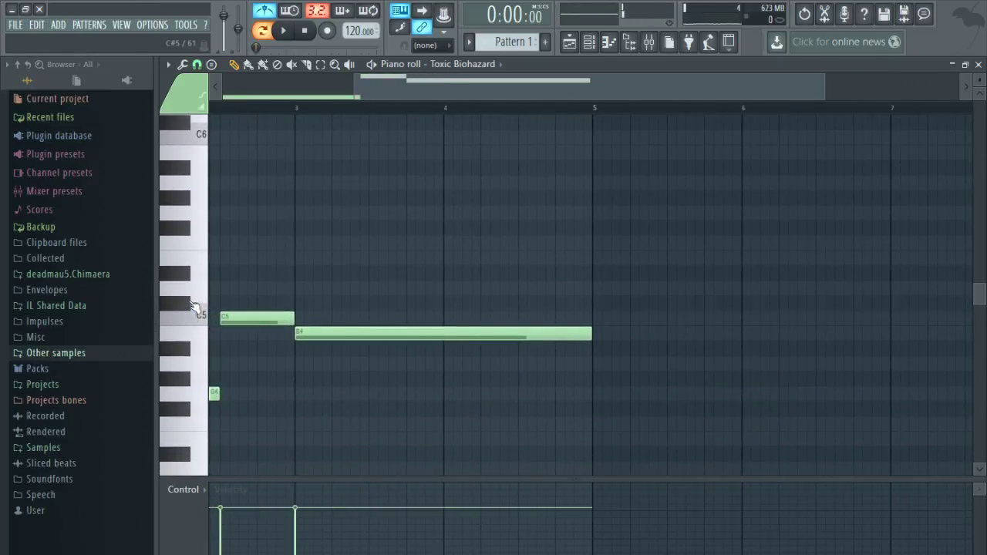
Play the three-note melody from the start again to judge the held B4 note.
{"action": "left_click", "coordinate": [192, 304]}
{"action": "scroll", "coordinate": [475, 407], "scroll_direction": "down", "scroll_amount": 2}
{"action": "key", "text": "space"}
{"action": "scroll", "coordinate": [315, 397], "scroll_direction": "up", "scroll_amount": 3}
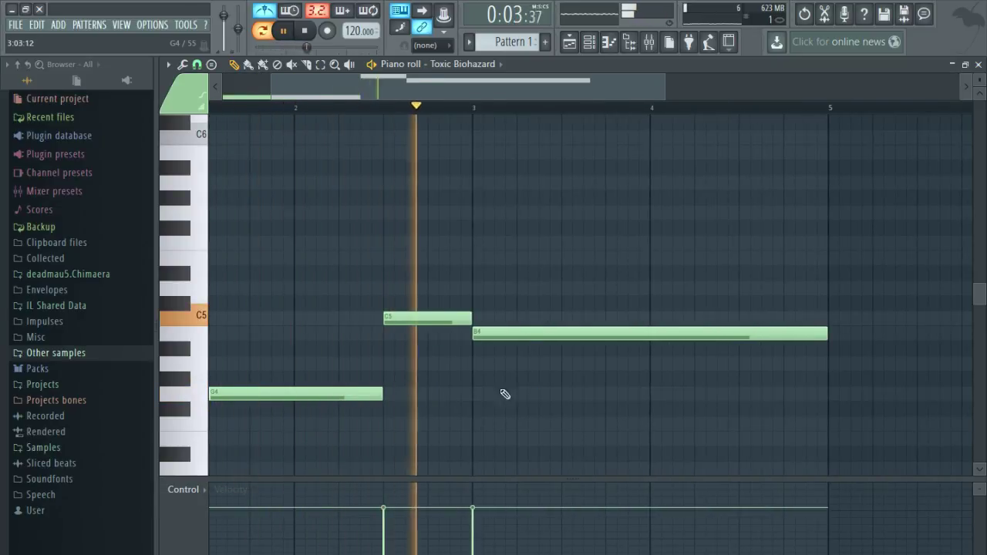
{"action": "left_click_drag", "start_coordinate": [512, 388], "coordinate": [429, 397]}
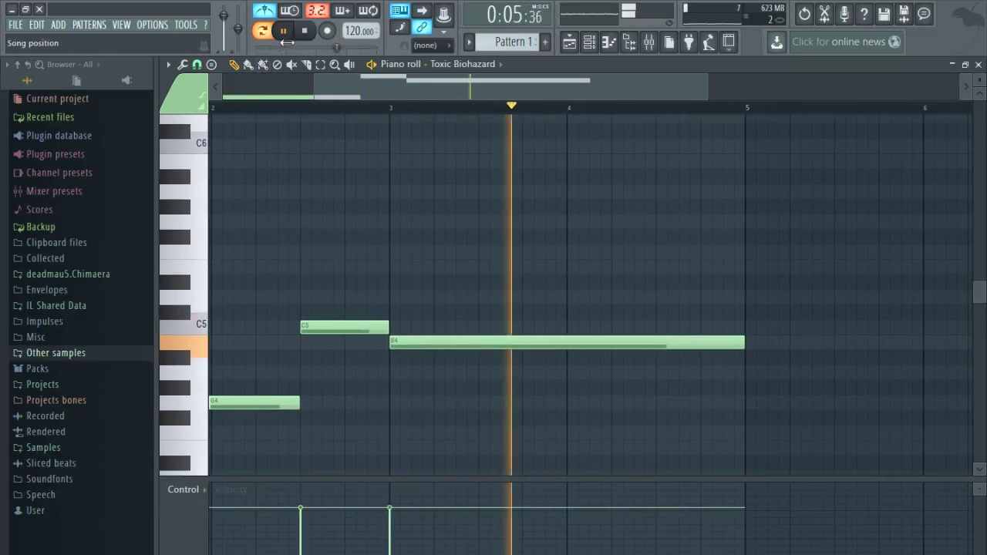
{"action": "key", "text": "space"}
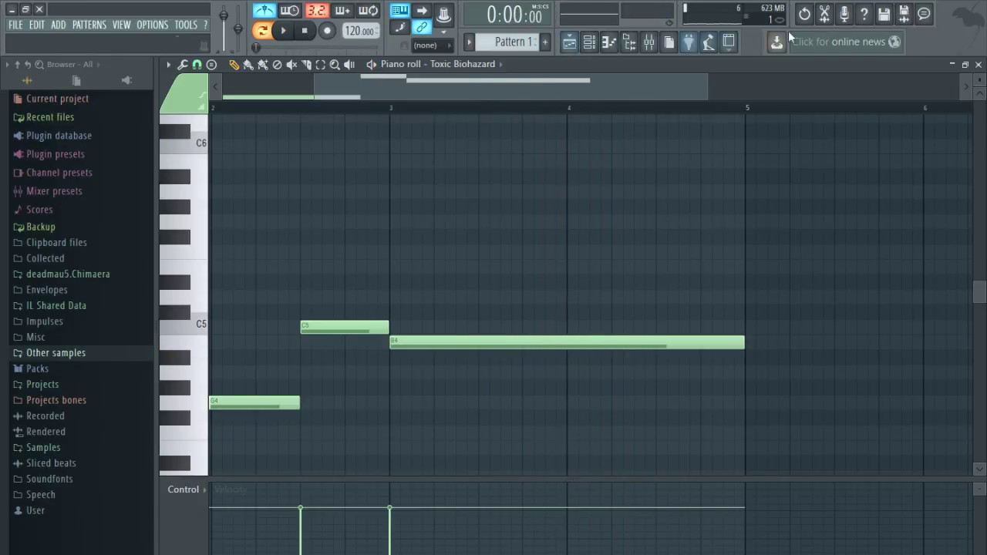
Close the piano roll, open Toxic Biohazard's presets library, and audition the Asylum, BlackForest and BloodyFlower pads.
{"action": "left_click", "coordinate": [979, 64]}
{"action": "left_click", "coordinate": [434, 189]}
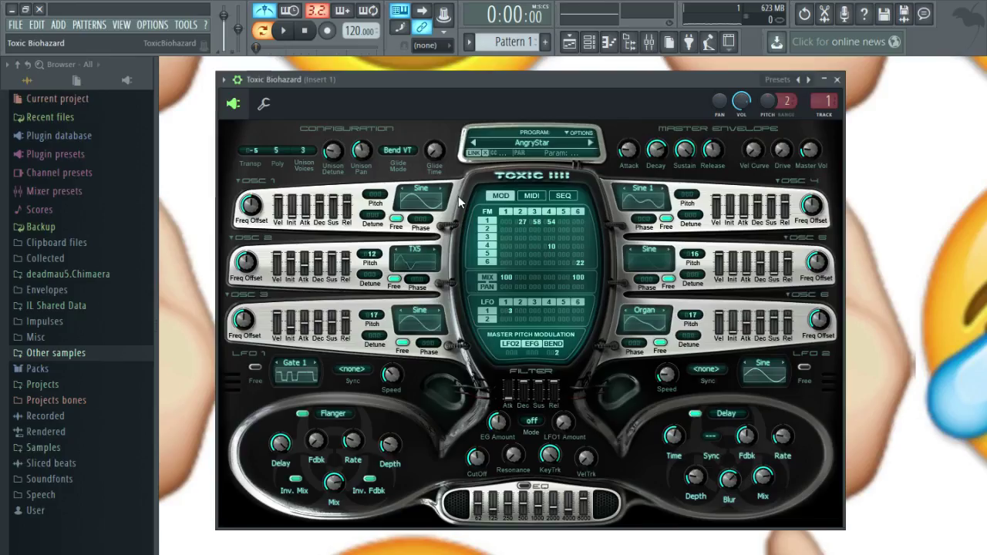
{"action": "left_click", "coordinate": [533, 142]}
{"action": "left_click", "coordinate": [616, 250]}
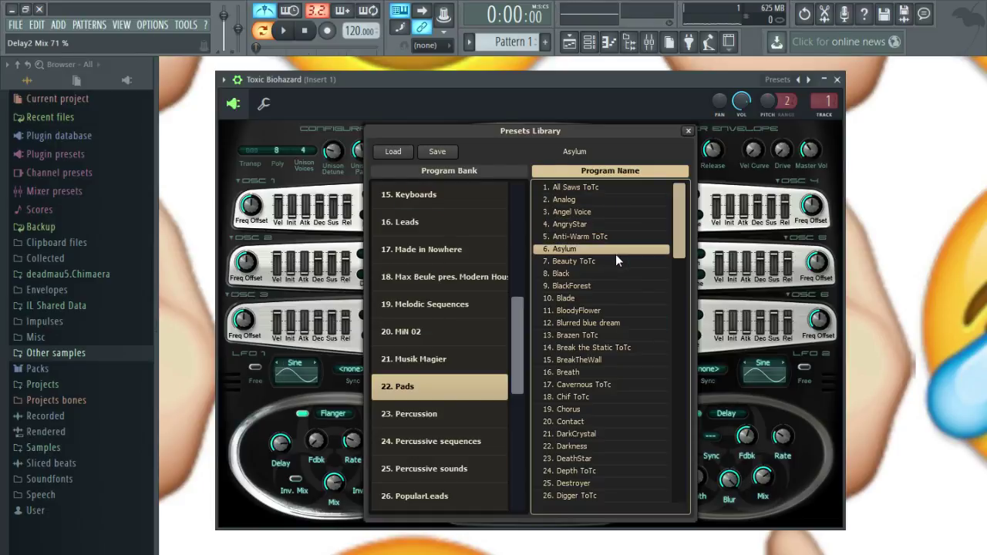
{"action": "left_click", "coordinate": [612, 285]}
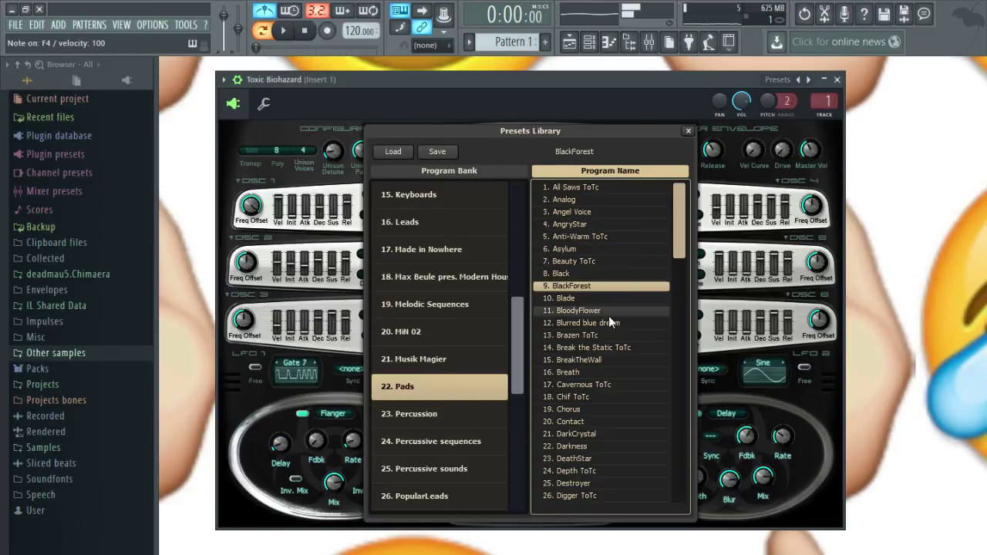
{"action": "left_click", "coordinate": [608, 313]}
Audition the BreakTheWall, Chif ToTc and Darkness pads, load DeathStar instead, and close the plugin window.
{"action": "scroll", "coordinate": [608, 315], "scroll_direction": "down", "scroll_amount": 1}
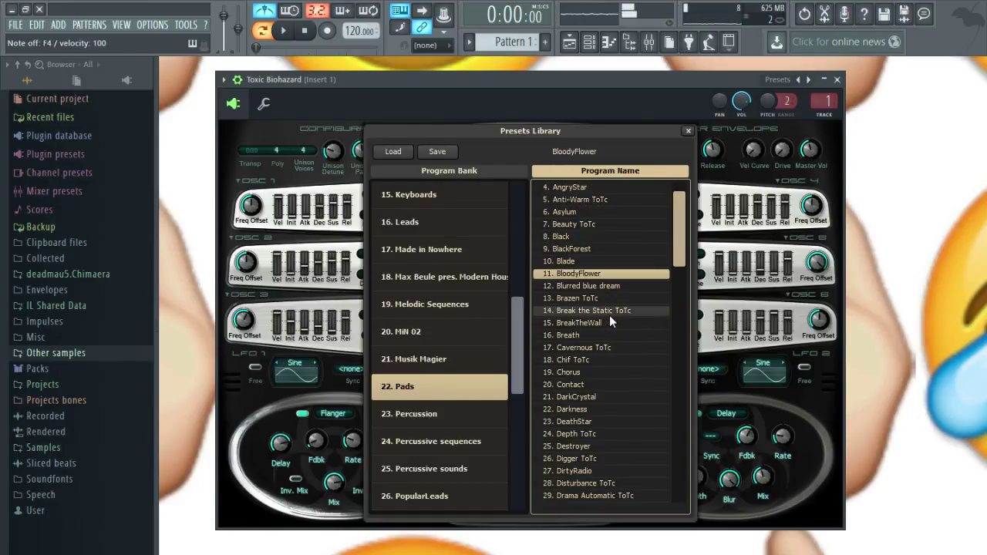
{"action": "left_click", "coordinate": [609, 315]}
{"action": "left_click", "coordinate": [609, 325]}
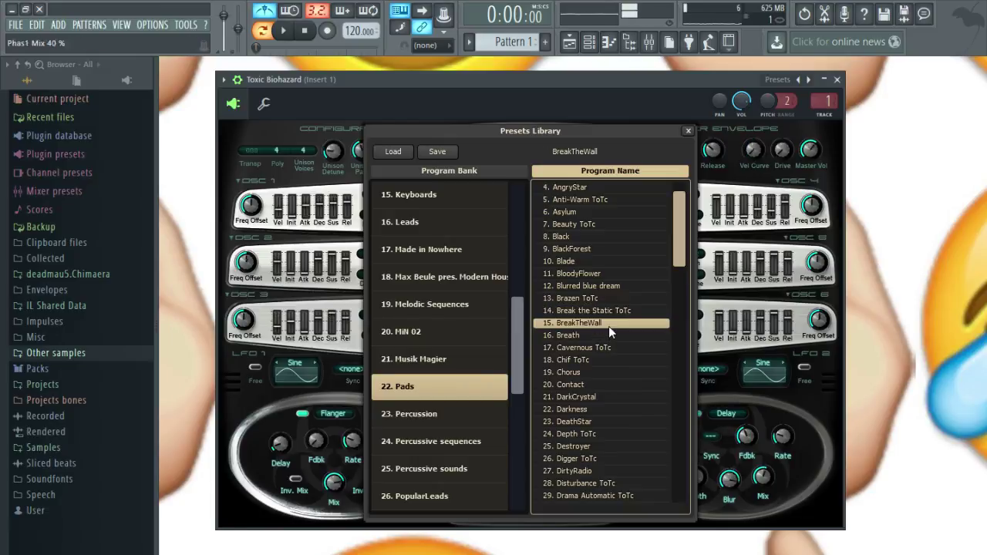
{"action": "left_click", "coordinate": [608, 362]}
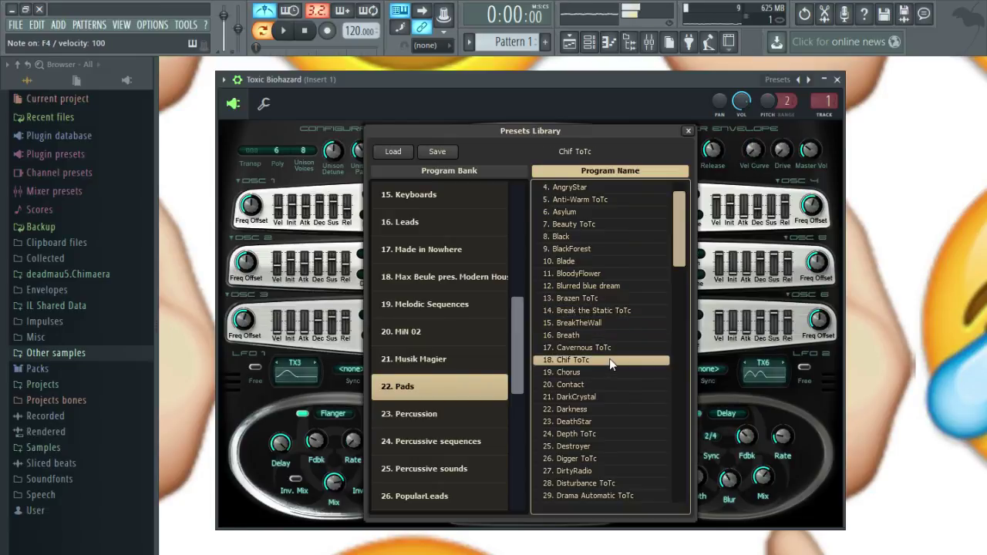
{"action": "scroll", "coordinate": [610, 359], "scroll_direction": "down", "scroll_amount": 2}
{"action": "left_click", "coordinate": [611, 348]}
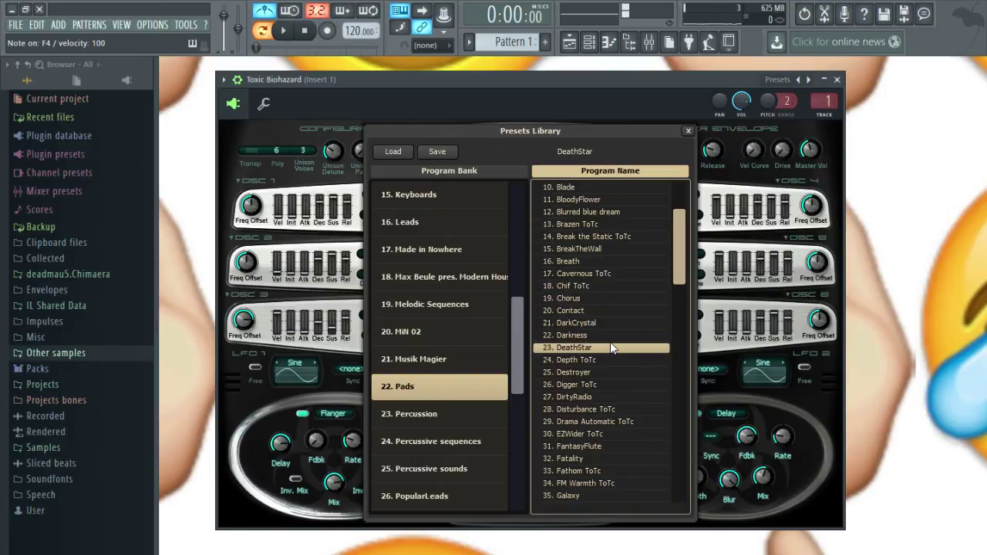
{"action": "left_click", "coordinate": [610, 335]}
{"action": "left_click", "coordinate": [610, 346]}
{"action": "scroll", "coordinate": [609, 353], "scroll_direction": "down", "scroll_amount": 1}
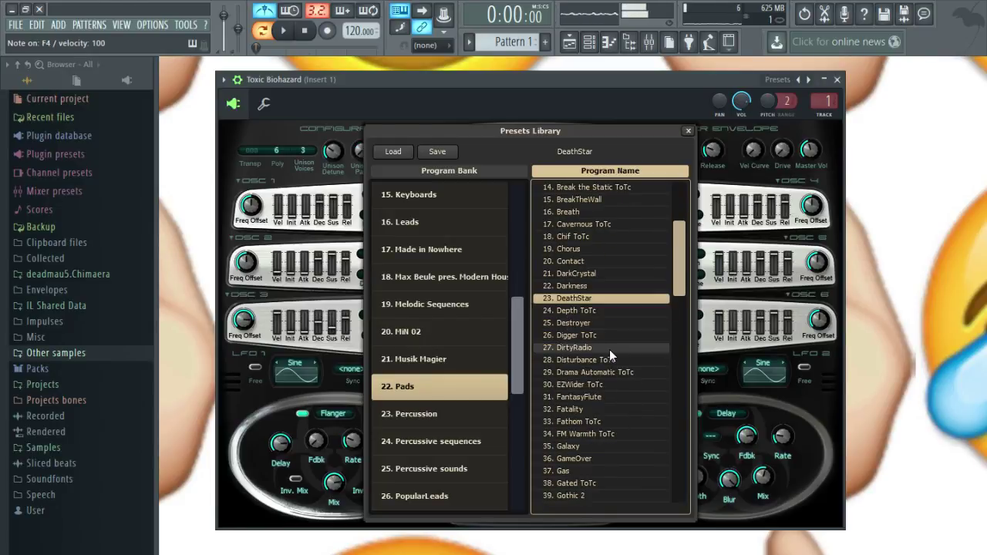
{"action": "left_click", "coordinate": [837, 78]}
Delete the B4 and C5 notes from the Toxic Biohazard piano roll.
{"action": "left_click", "coordinate": [609, 202]}
{"action": "scroll", "coordinate": [574, 276], "scroll_direction": "down", "scroll_amount": 2}
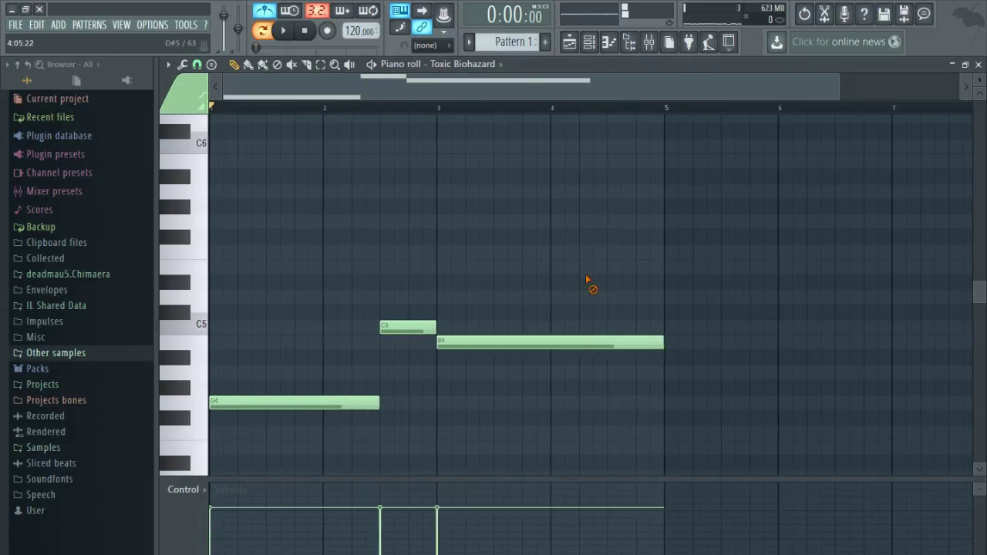
{"action": "right_click", "coordinate": [556, 341]}
{"action": "right_click", "coordinate": [413, 328]}
Lower the remaining G4 note to F4 and lengthen it to two bars.
{"action": "scroll", "coordinate": [378, 406], "scroll_direction": "down", "scroll_amount": 1}
{"action": "left_click_drag", "start_coordinate": [326, 360], "coordinate": [289, 401]}
{"action": "left_click_drag", "start_coordinate": [378, 388], "coordinate": [438, 388]}
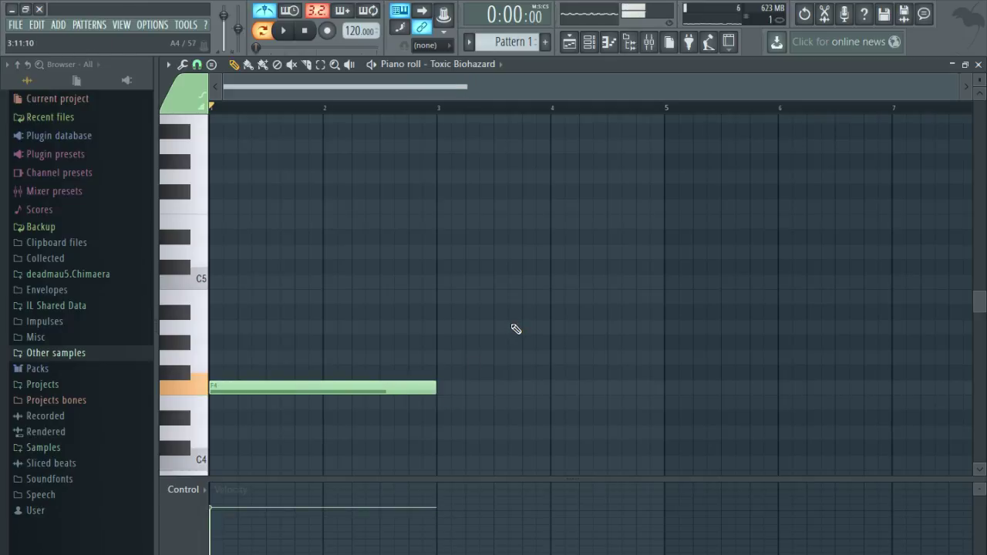
Try out the C5 pitch and add a two-bar C5 note from bar 3 after the F4 note.
{"action": "key", "text": "q"}
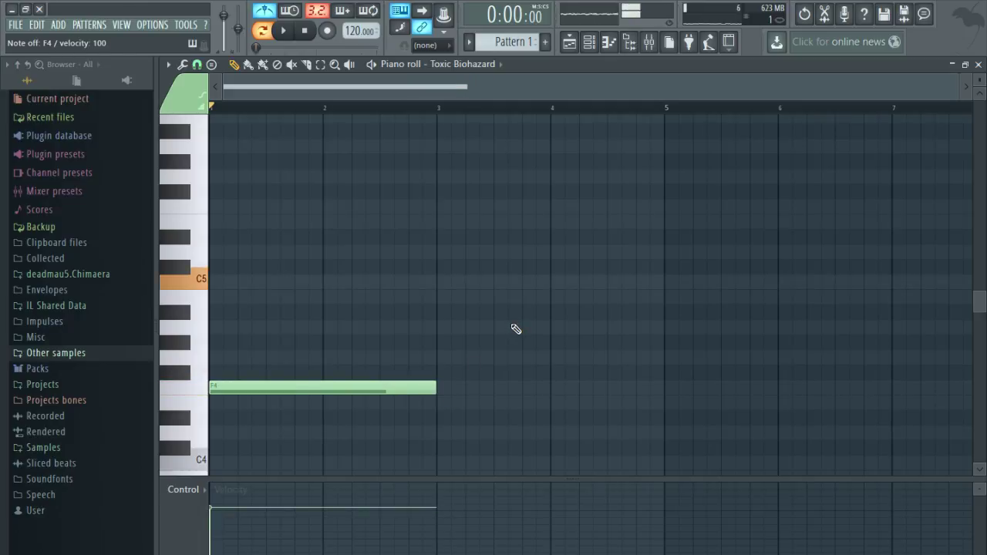
{"action": "left_click", "coordinate": [444, 286]}
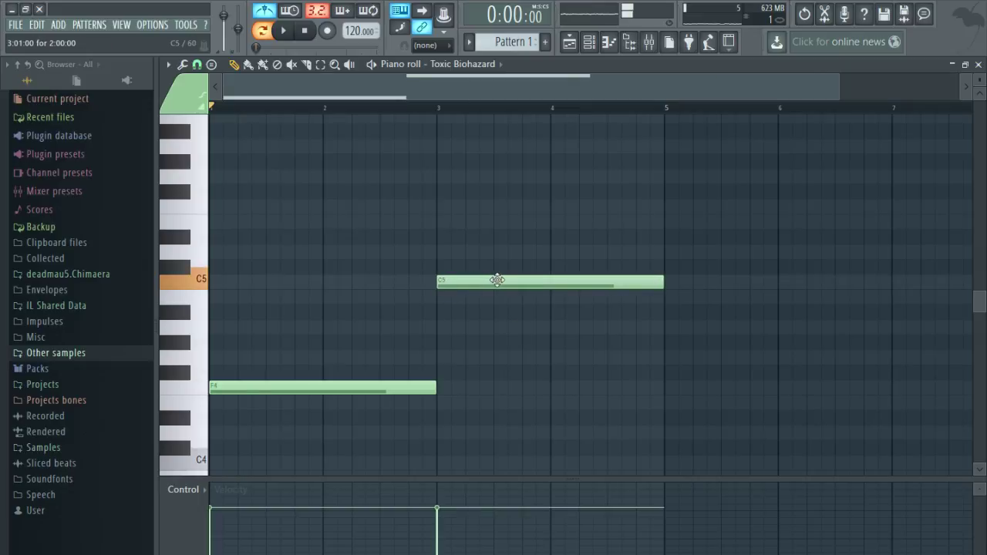
{"action": "left_click_drag", "start_coordinate": [730, 355], "coordinate": [483, 428]}
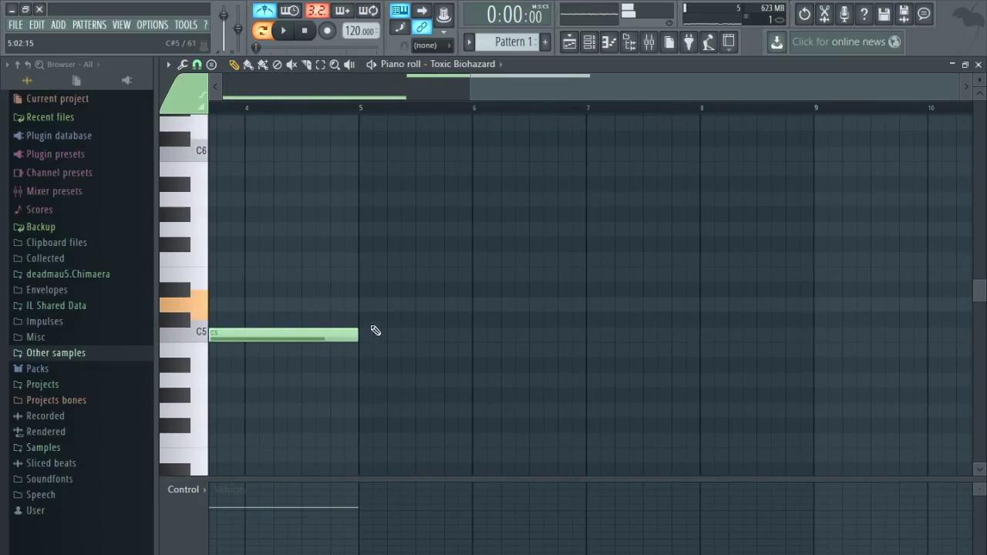
{"action": "left_click_drag", "start_coordinate": [370, 326], "coordinate": [765, 300]}
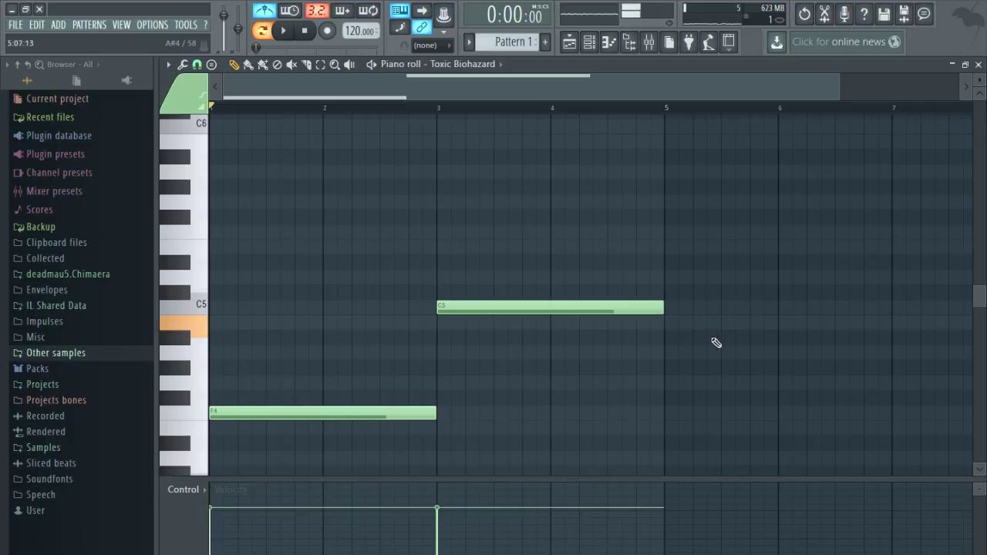
Add a B4 note from bar 5 after the C5 note and lengthen it to four bars.
{"action": "left_click", "coordinate": [668, 327]}
{"action": "left_click_drag", "start_coordinate": [880, 365], "coordinate": [456, 375]}
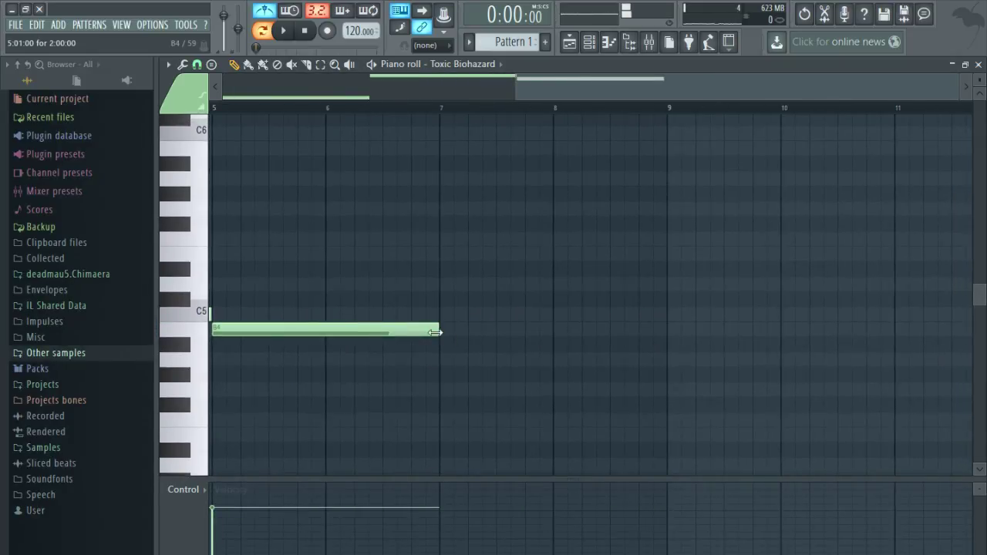
{"action": "left_click_drag", "start_coordinate": [441, 332], "coordinate": [659, 333]}
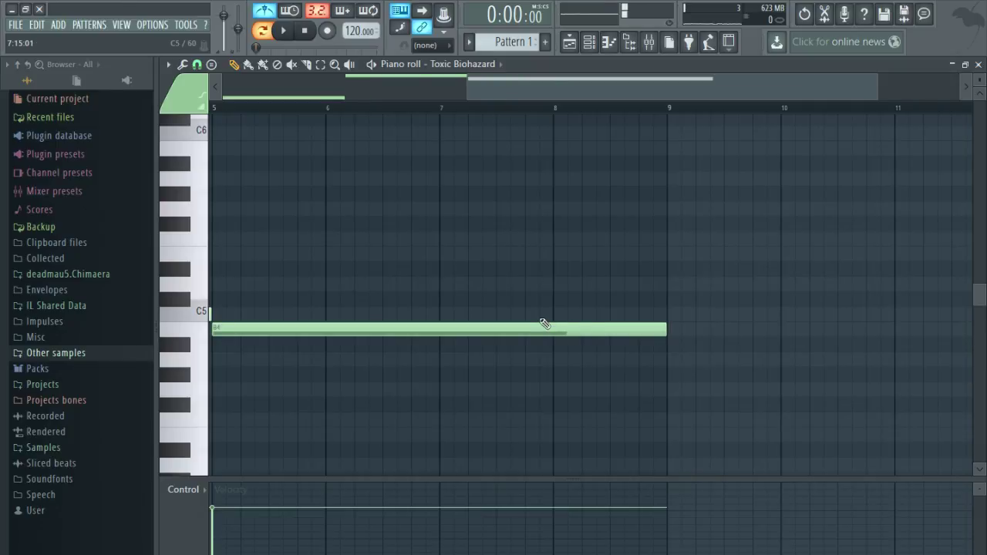
Play back the F4, C5 and B4 notes, follow them to the melody's end, and stop playback.
{"action": "left_click", "coordinate": [285, 31]}
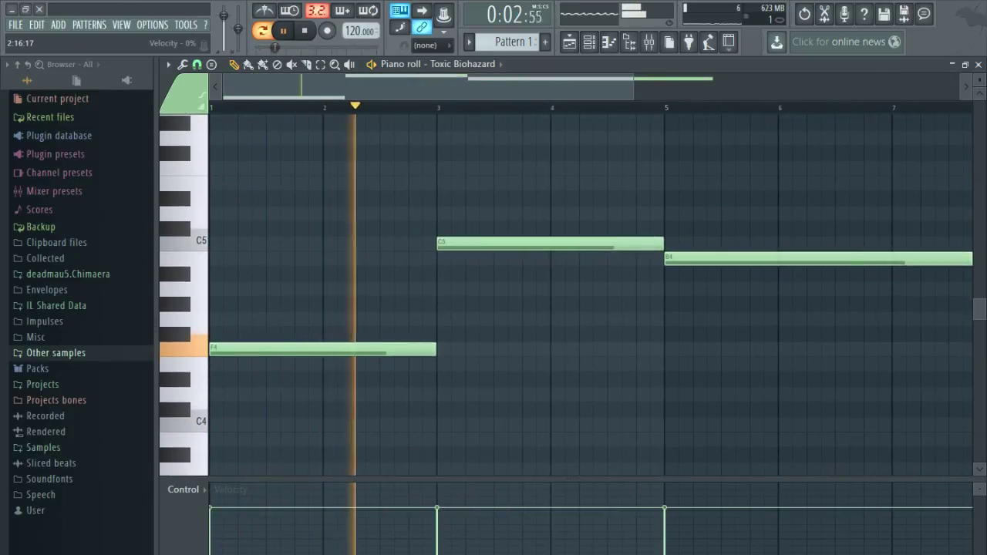
{"action": "left_click_drag", "start_coordinate": [683, 370], "coordinate": [449, 399]}
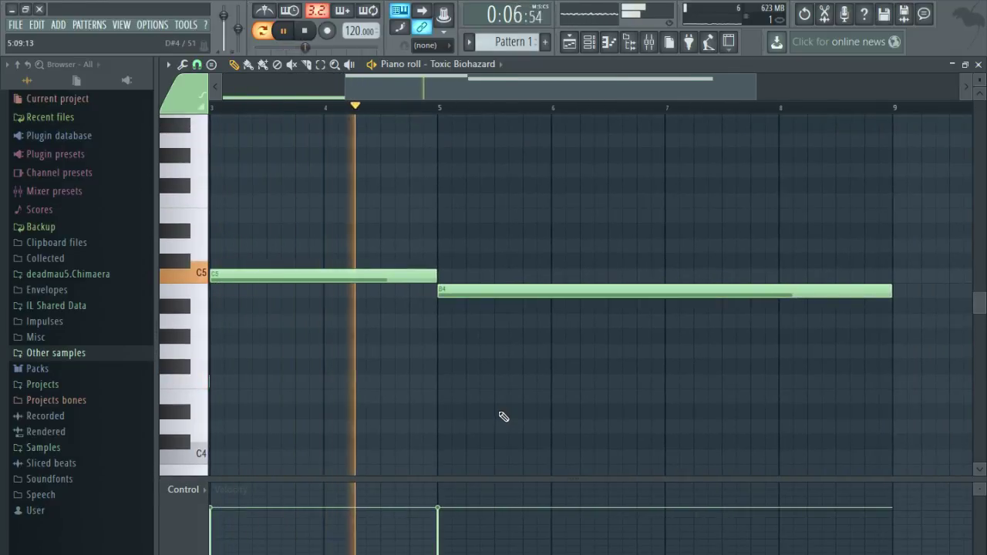
{"action": "left_click_drag", "start_coordinate": [694, 401], "coordinate": [589, 408]}
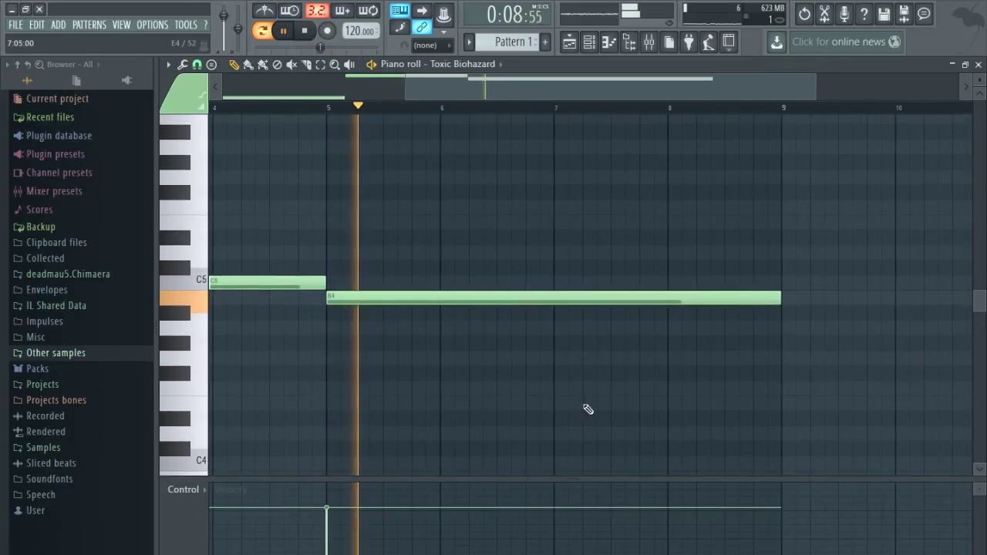
{"action": "left_click_drag", "start_coordinate": [771, 311], "coordinate": [746, 316]}
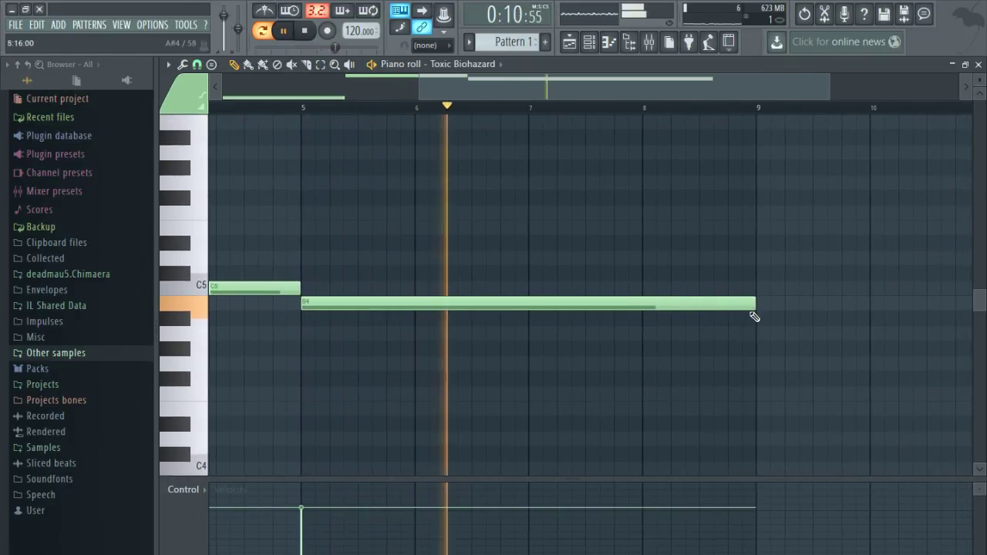
{"action": "left_click_drag", "start_coordinate": [744, 268], "coordinate": [389, 337]}
{"action": "left_click", "coordinate": [304, 31]}
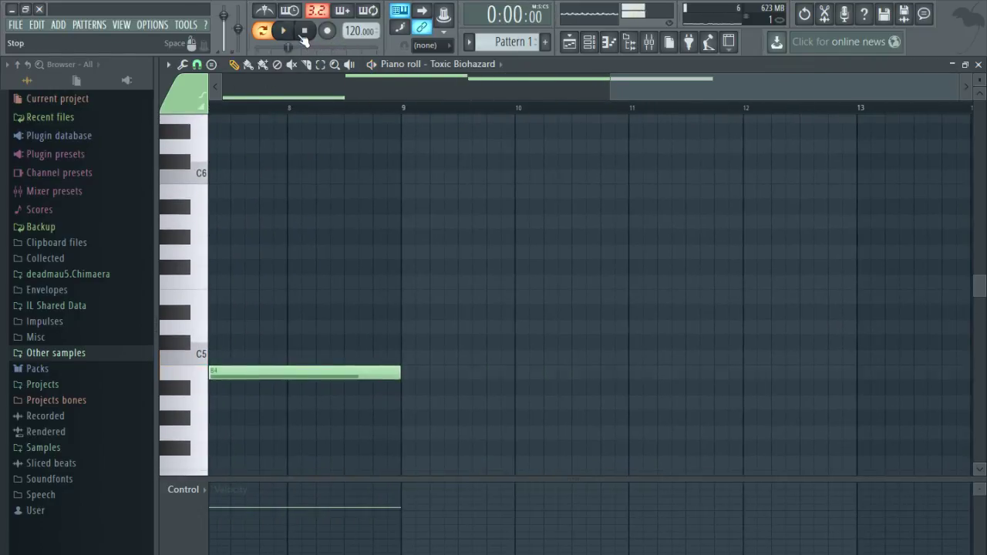
Shorten the B4 note to two bars and add a two-bar D5 note from bar 7.
{"action": "left_click_drag", "start_coordinate": [432, 283], "coordinate": [754, 283]}
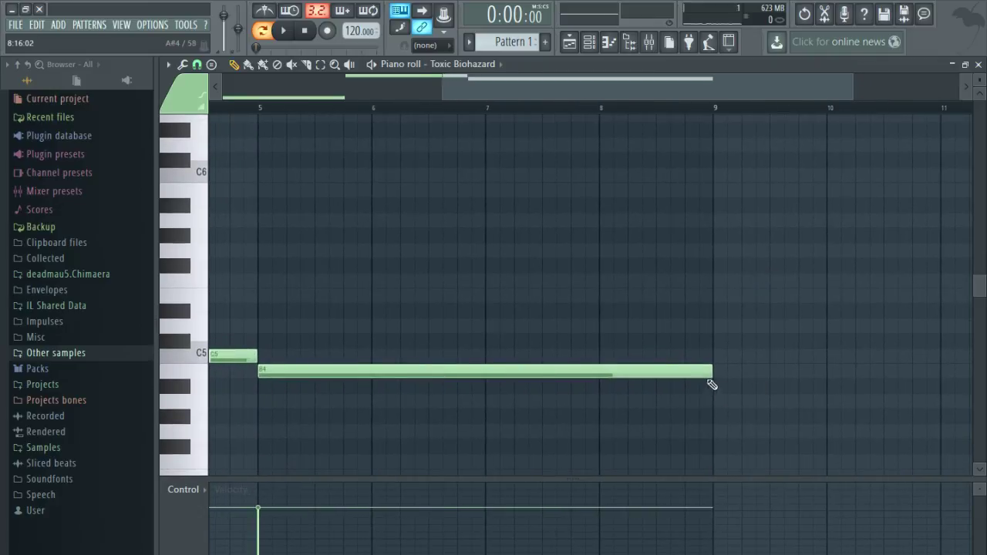
{"action": "left_click_drag", "start_coordinate": [710, 379], "coordinate": [498, 403]}
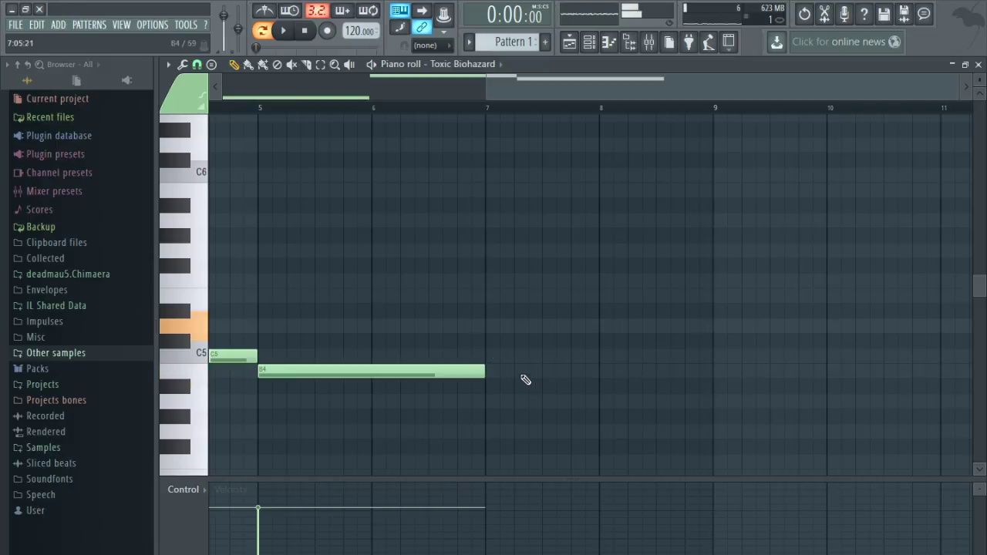
{"action": "left_click", "coordinate": [489, 325]}
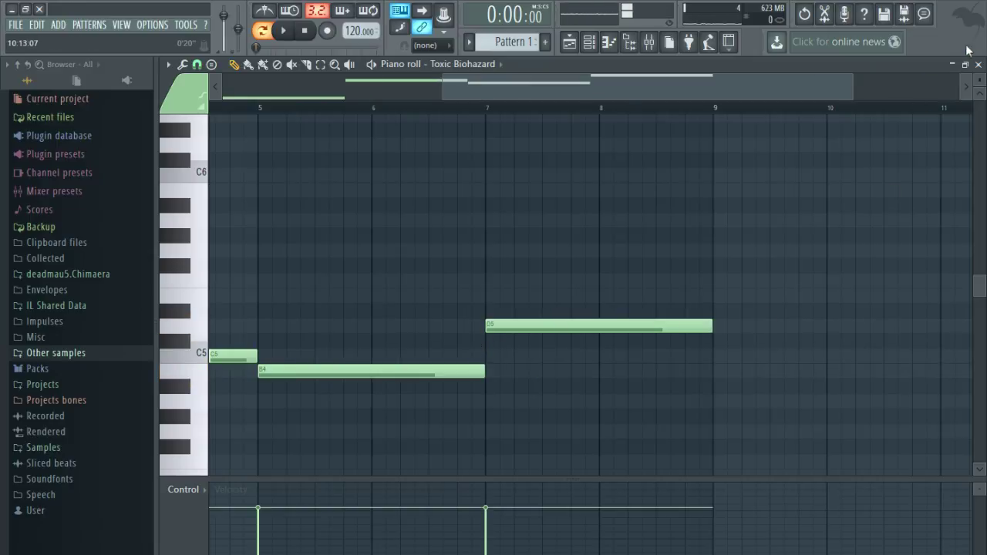
Listen to the melody with its D5 ending, then close the piano roll and bring up the Toxic Biohazard plugin window.
{"action": "key", "text": "space"}
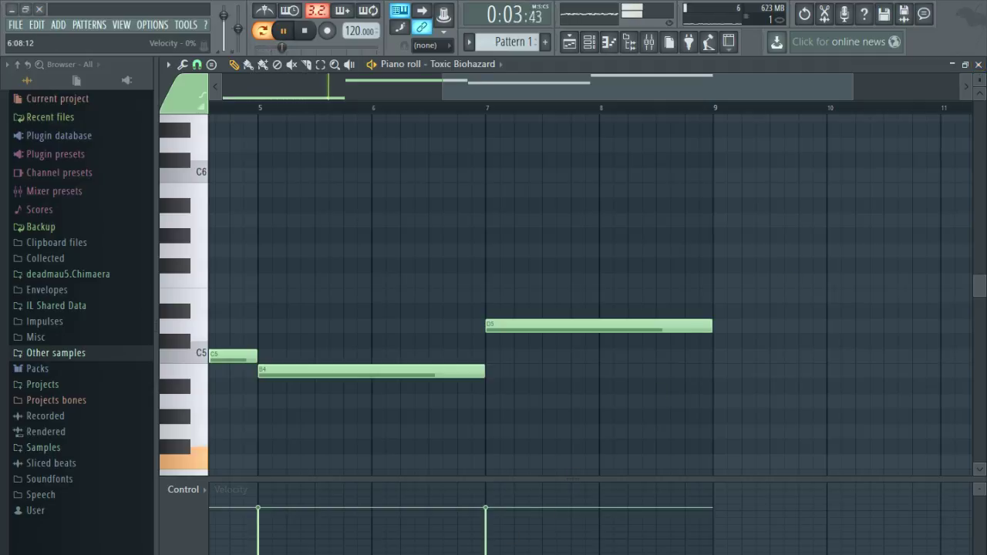
{"action": "left_click_drag", "start_coordinate": [474, 436], "coordinate": [721, 478]}
{"action": "scroll", "coordinate": [722, 478], "scroll_direction": "down", "scroll_amount": 2}
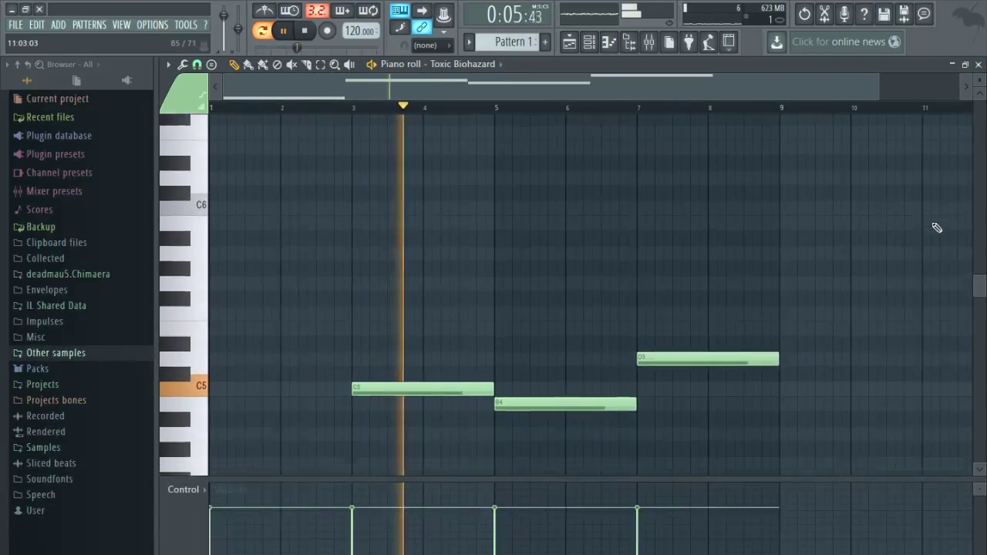
{"action": "scroll", "coordinate": [937, 228], "scroll_direction": "down", "scroll_amount": 4}
{"action": "left_click", "coordinate": [978, 65]}
{"action": "left_click", "coordinate": [446, 190]}
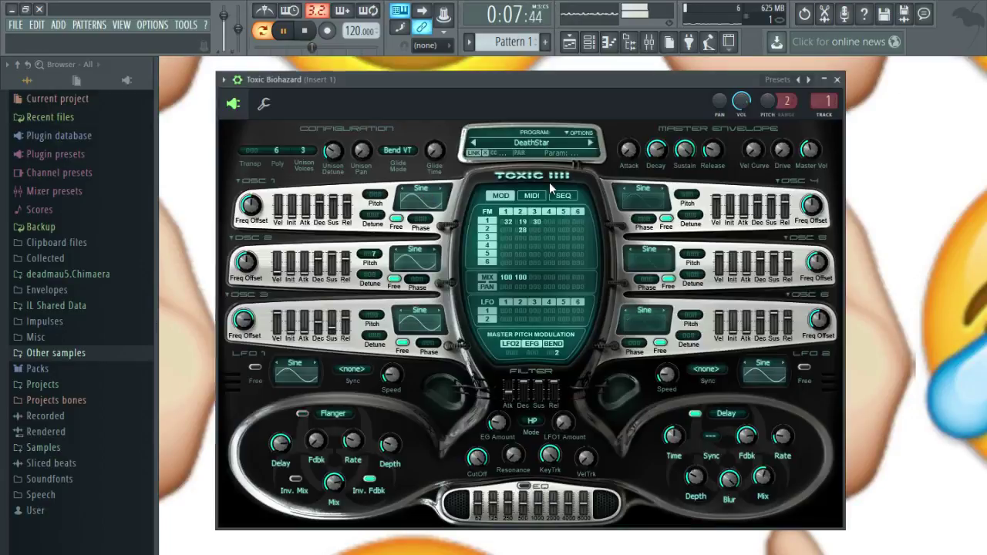
{"action": "left_click", "coordinate": [303, 30]}
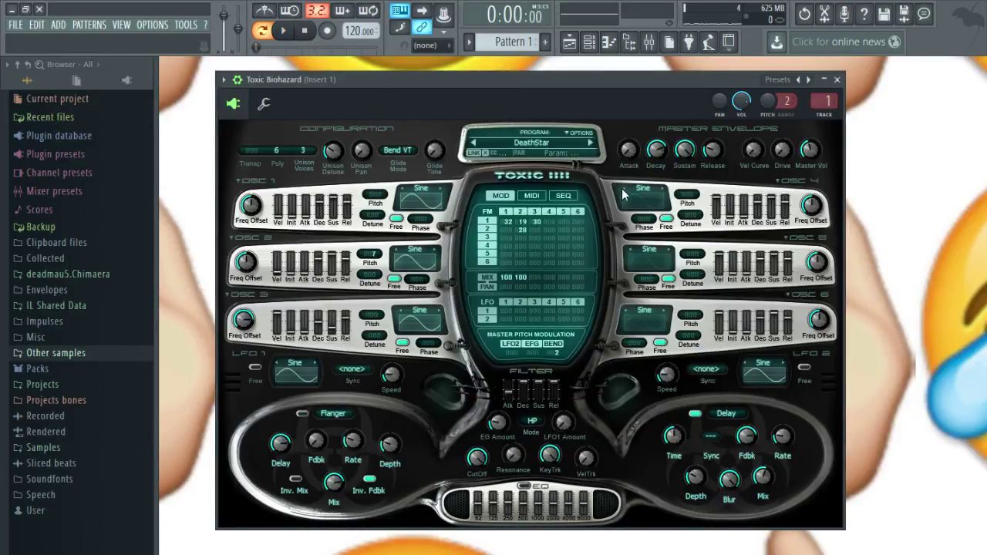
{"action": "left_click_drag", "start_coordinate": [629, 82], "coordinate": [646, 82]}
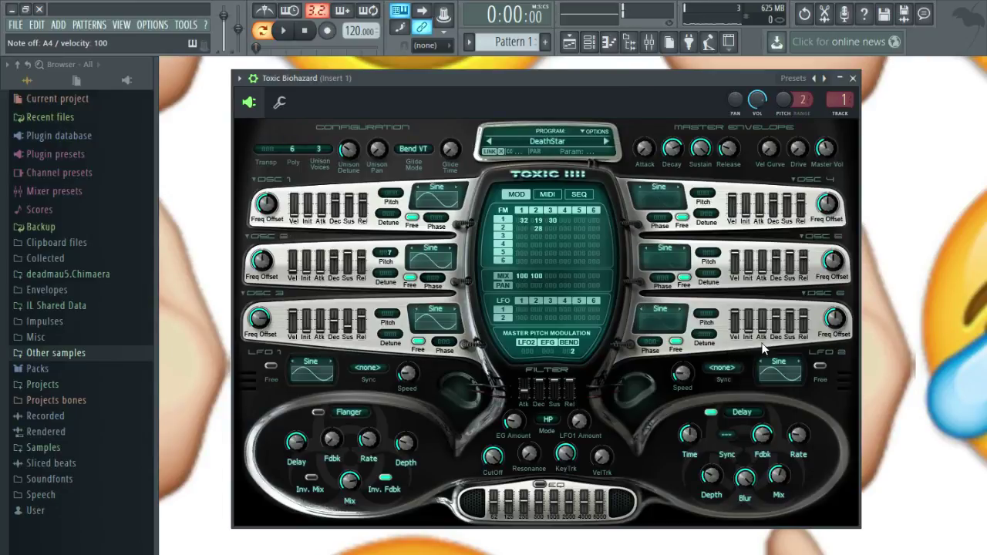
Play the melody and compare the DeathStar pad with its Delay effect switched off and back on.
{"action": "key", "text": "space"}
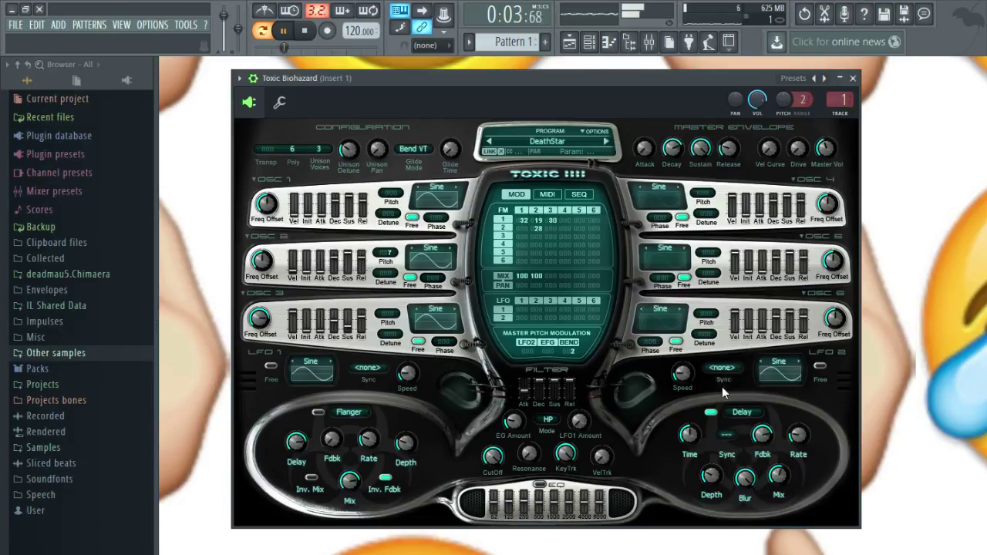
{"action": "left_click", "coordinate": [715, 411]}
{"action": "left_click", "coordinate": [713, 413]}
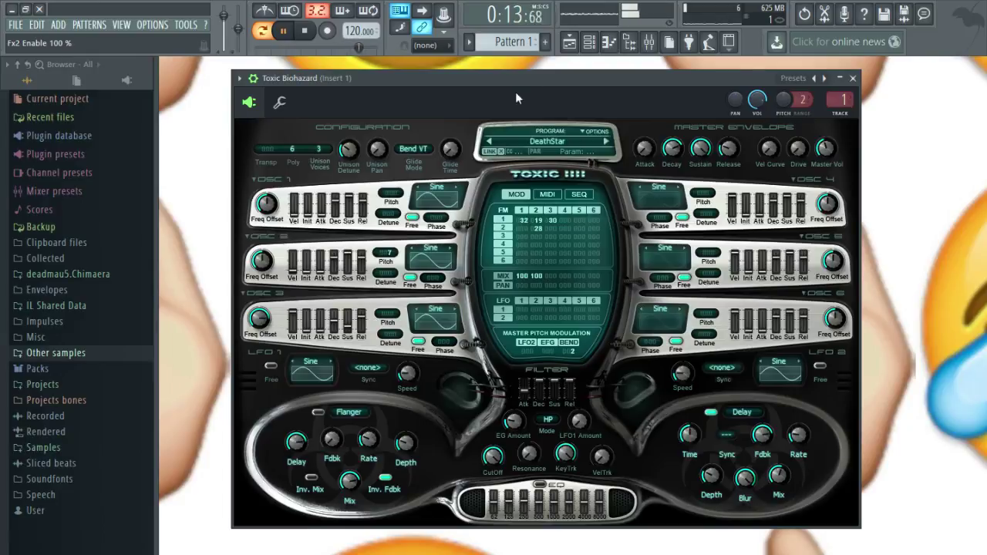
Open the playlist, stop playback, and paint two consecutive Pattern 1 clips on Track 1 from bar 1 to bar 17.
{"action": "left_click", "coordinate": [569, 41]}
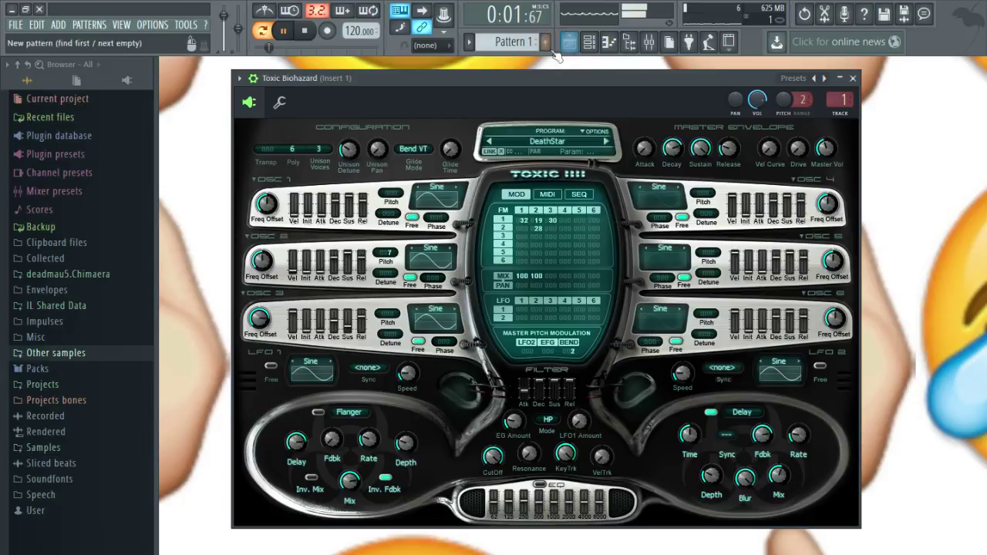
{"action": "left_click", "coordinate": [569, 41]}
{"action": "left_click_drag", "start_coordinate": [570, 127], "coordinate": [587, 127]}
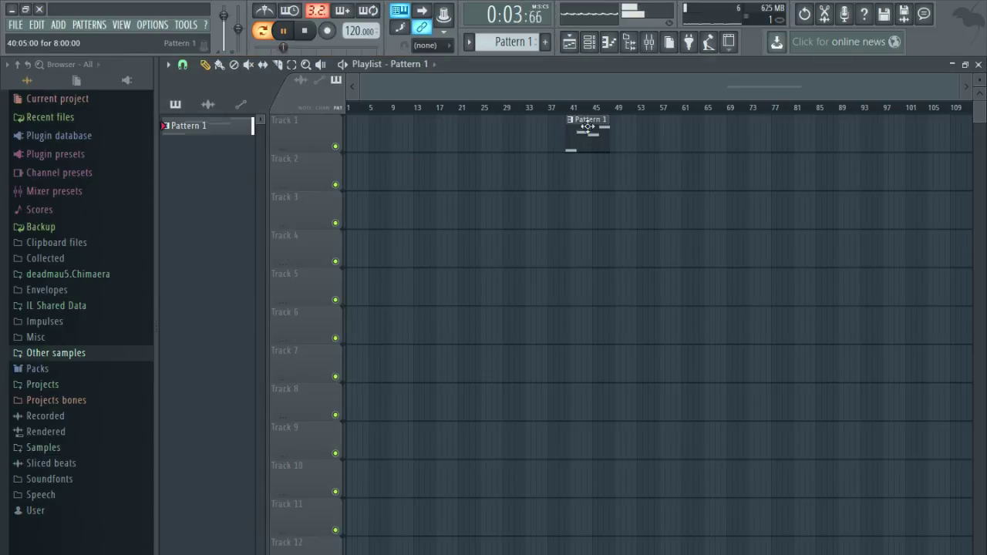
{"action": "right_click", "coordinate": [588, 127]}
{"action": "scroll", "coordinate": [449, 181], "scroll_direction": "up", "scroll_amount": 5}
{"action": "left_click_drag", "start_coordinate": [450, 181], "coordinate": [930, 247]}
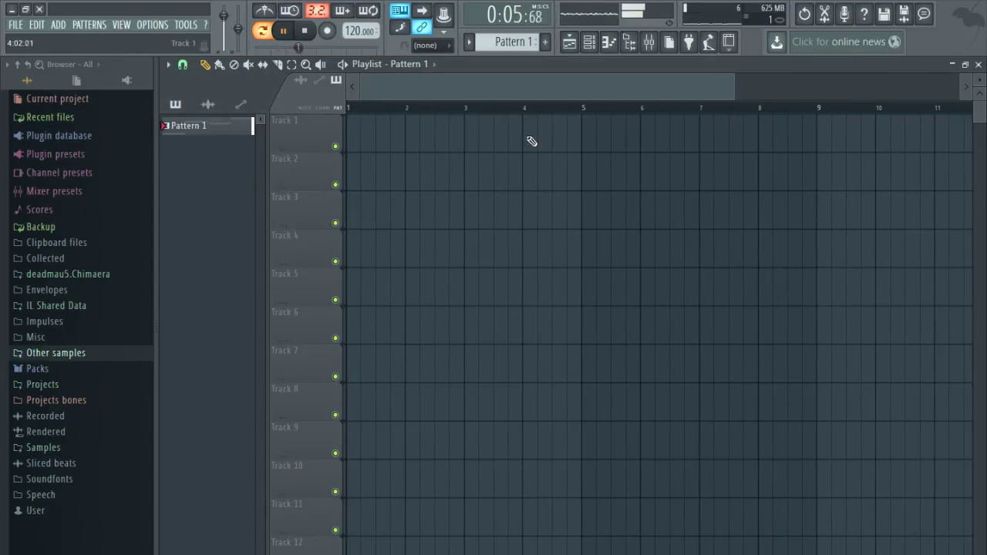
{"action": "left_click", "coordinate": [220, 64]}
{"action": "scroll", "coordinate": [414, 180], "scroll_direction": "down", "scroll_amount": 3}
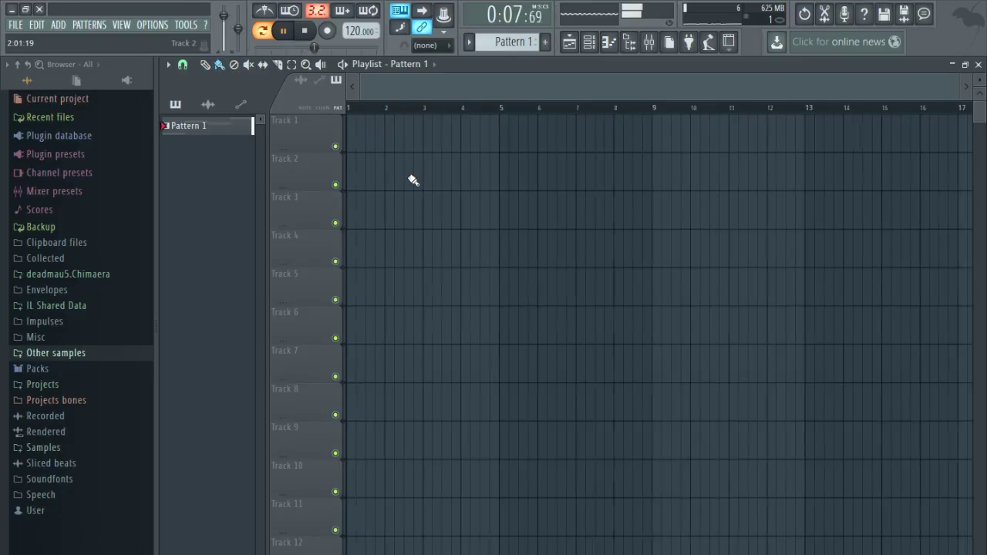
{"action": "left_click", "coordinate": [305, 31]}
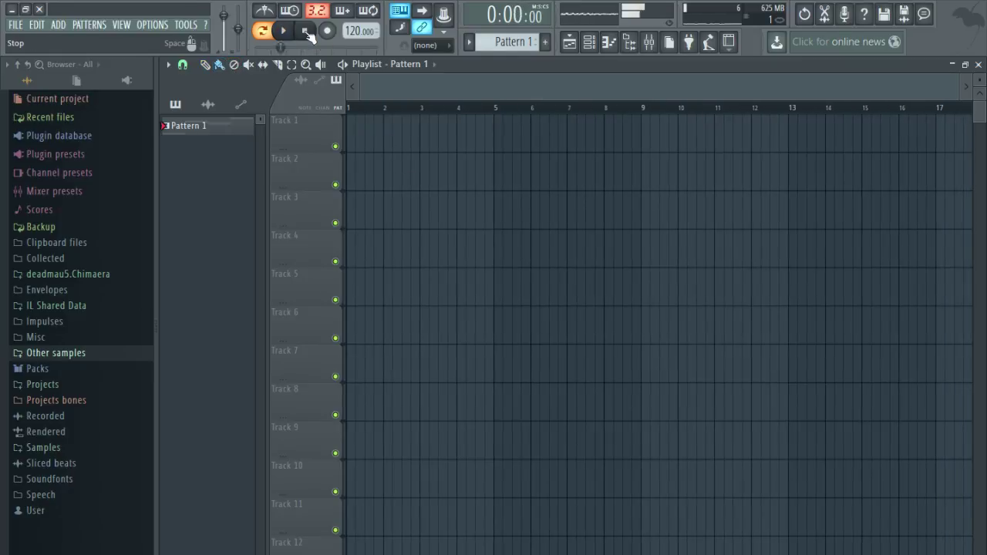
{"action": "mouse_move", "coordinate": [382, 134]}
{"action": "left_mouse_down"}
{"action": "mouse_move", "coordinate": [838, 134]}
{"action": "mouse_move", "coordinate": [771, 125]}
{"action": "left_mouse_up"}
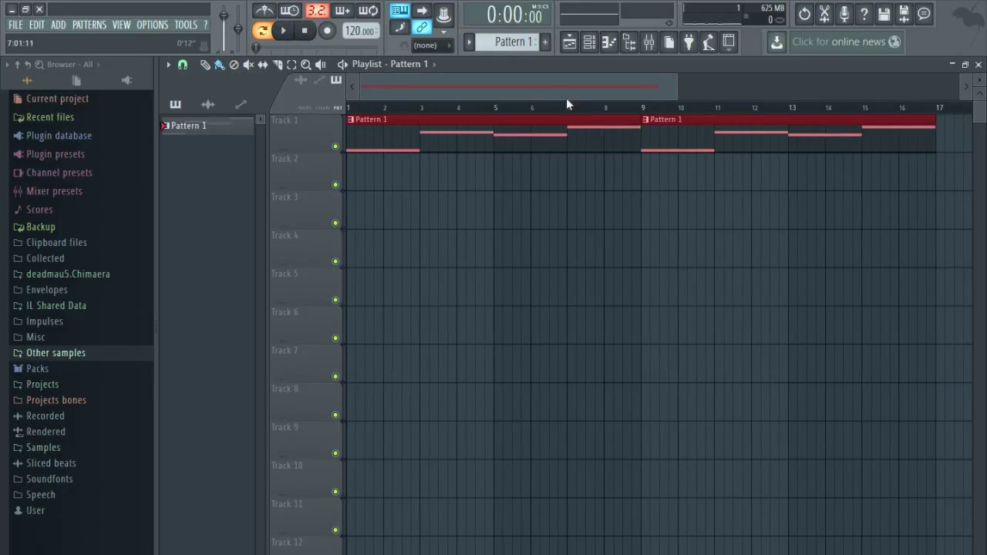
Close the playlist and the Toxic Biohazard window, leaving the channel rack open.
{"action": "scroll", "coordinate": [567, 97], "scroll_direction": "down", "scroll_amount": 5}
{"action": "left_click", "coordinate": [675, 253], "text": "ctrl"}
{"action": "scroll", "coordinate": [676, 253], "scroll_direction": "down", "scroll_amount": 4}
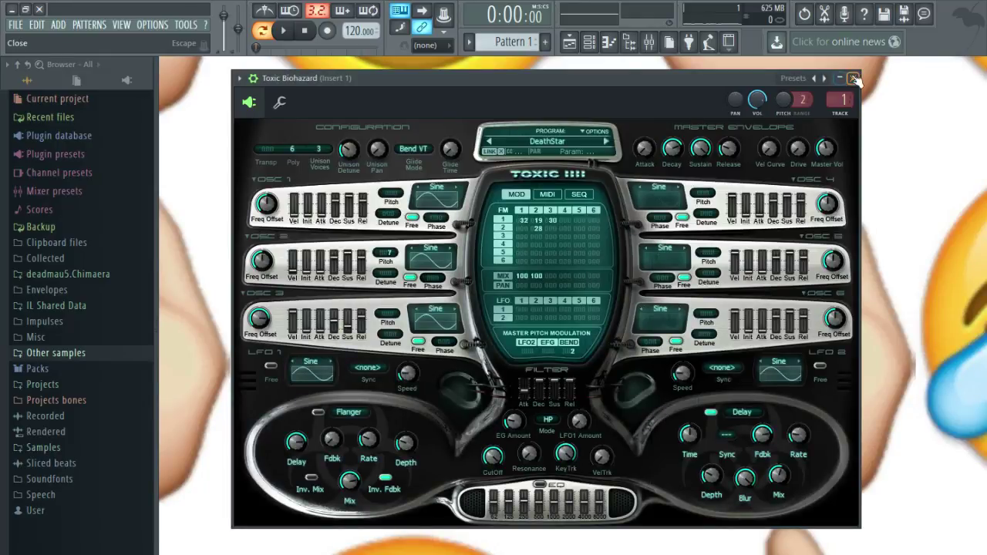
{"action": "left_click", "coordinate": [854, 78]}
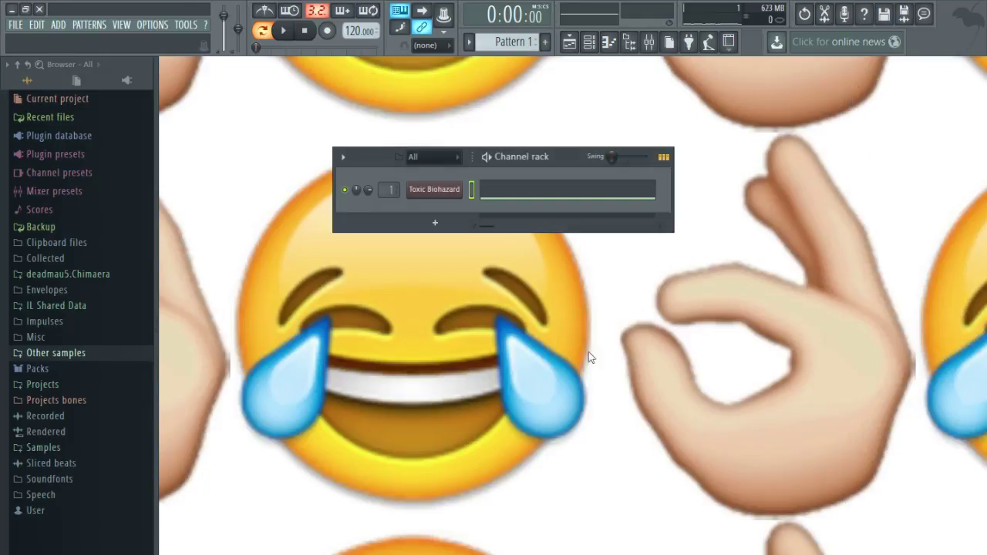
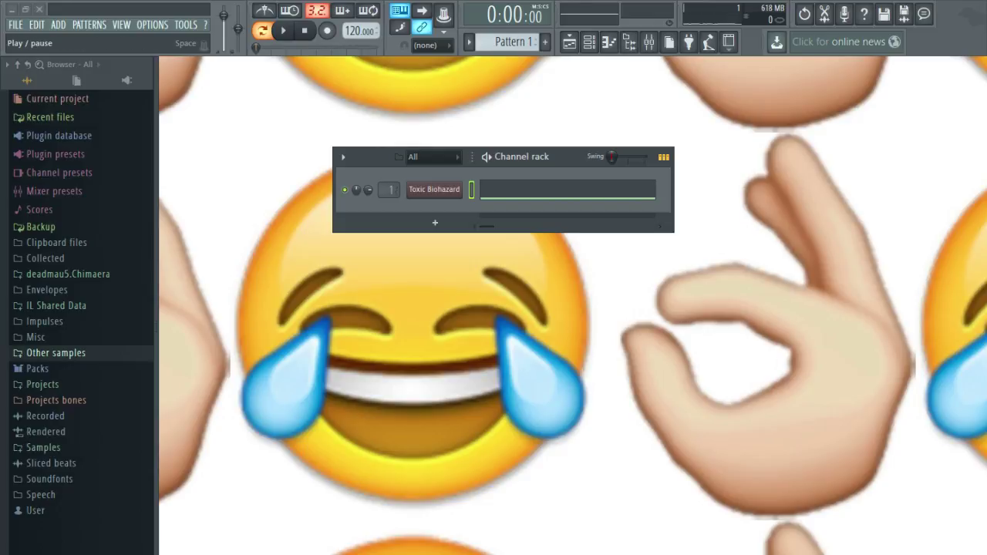
Turn on the metronome and start a new empty Pattern 2.
{"action": "left_click", "coordinate": [262, 13]}
{"action": "left_click", "coordinate": [283, 31]}
{"action": "left_click", "coordinate": [305, 32]}
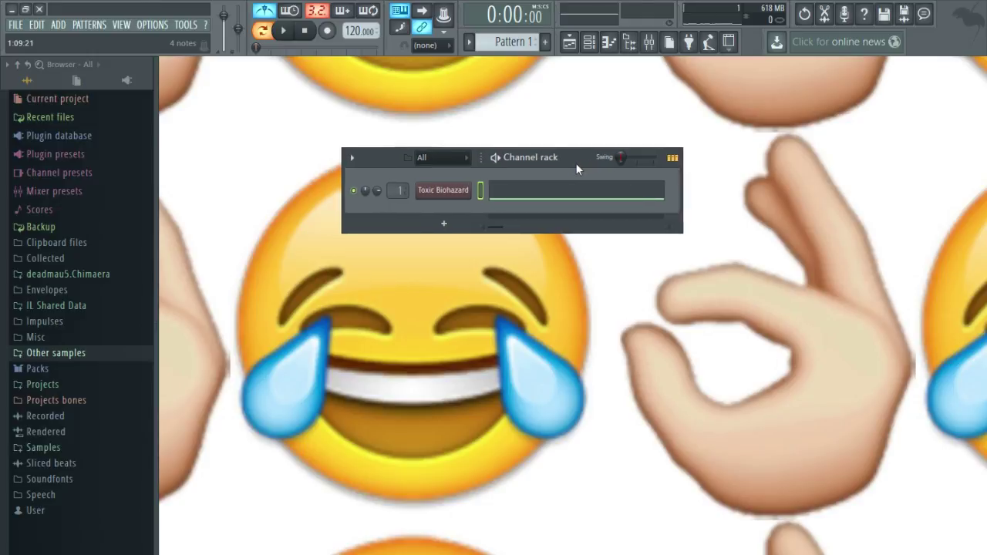
{"action": "left_click_drag", "start_coordinate": [578, 167], "coordinate": [563, 180]}
{"action": "left_click", "coordinate": [544, 41]}
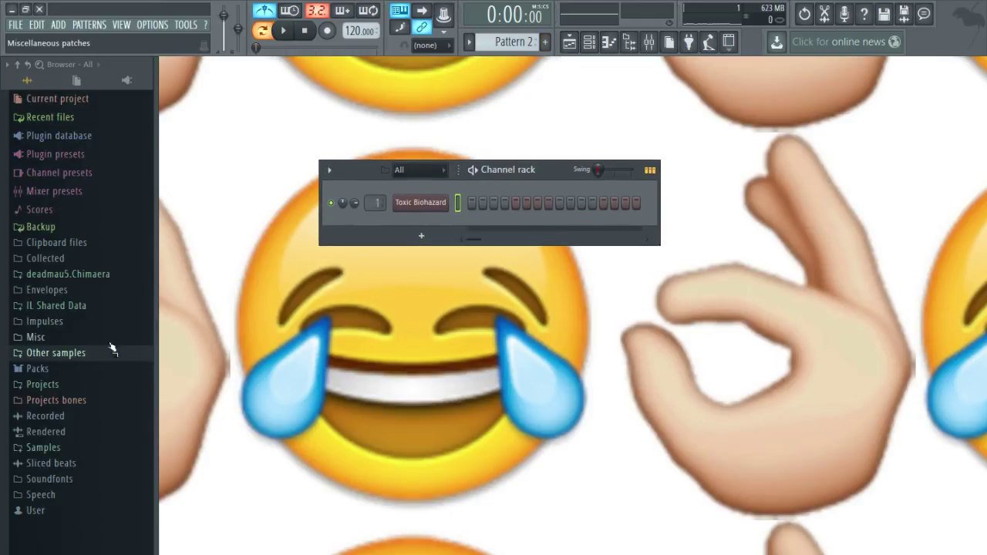
Open the mhak kicks 3 folder under Other samples and audition several kicks, including 213 A and 224 F#.
{"action": "left_click", "coordinate": [35, 352]}
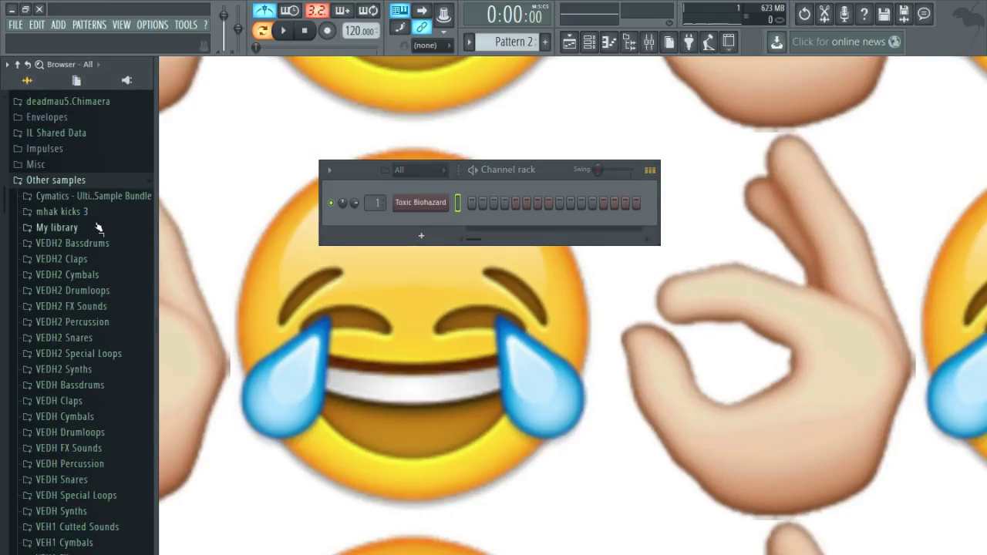
{"action": "left_click", "coordinate": [85, 216]}
{"action": "left_click", "coordinate": [104, 258]}
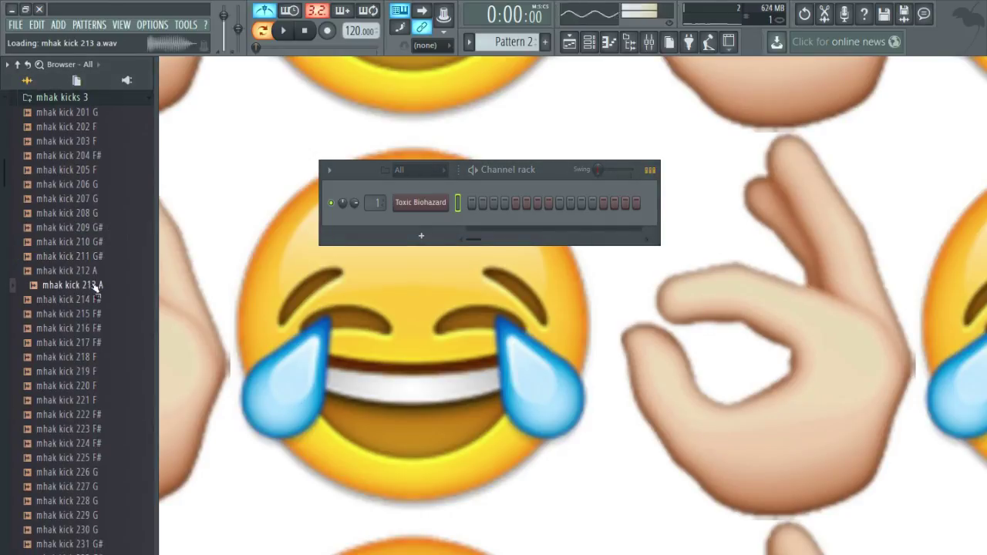
{"action": "scroll", "coordinate": [100, 367], "scroll_direction": "up", "scroll_amount": 4}
{"action": "scroll", "coordinate": [100, 367], "scroll_direction": "down", "scroll_amount": 6}
{"action": "left_click", "coordinate": [101, 363]}
{"action": "scroll", "coordinate": [101, 363], "scroll_direction": "down", "scroll_amount": 1}
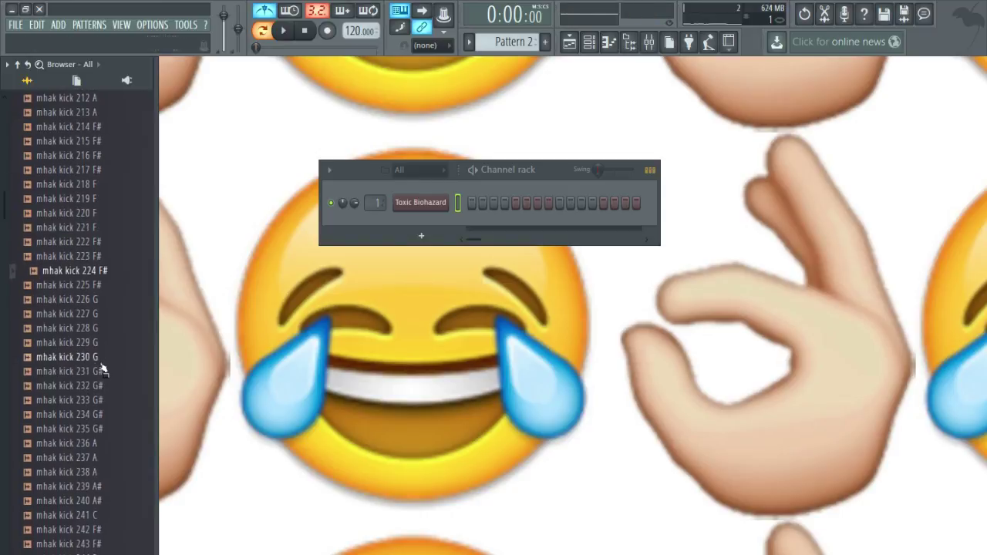
{"action": "left_click", "coordinate": [101, 363]}
{"action": "scroll", "coordinate": [101, 363], "scroll_direction": "down", "scroll_amount": 4}
{"action": "left_click", "coordinate": [101, 362]}
Audition mhak kick 238 A, load it as a new channel below Toxic Biohazard, and open its piano roll.
{"action": "scroll", "coordinate": [101, 367], "scroll_direction": "up", "scroll_amount": 3}
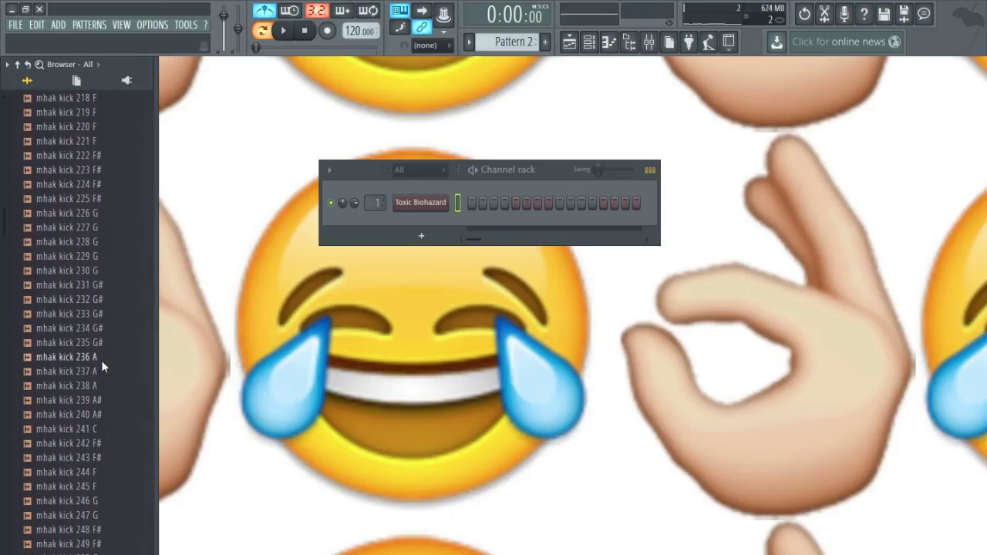
{"action": "left_click", "coordinate": [101, 386]}
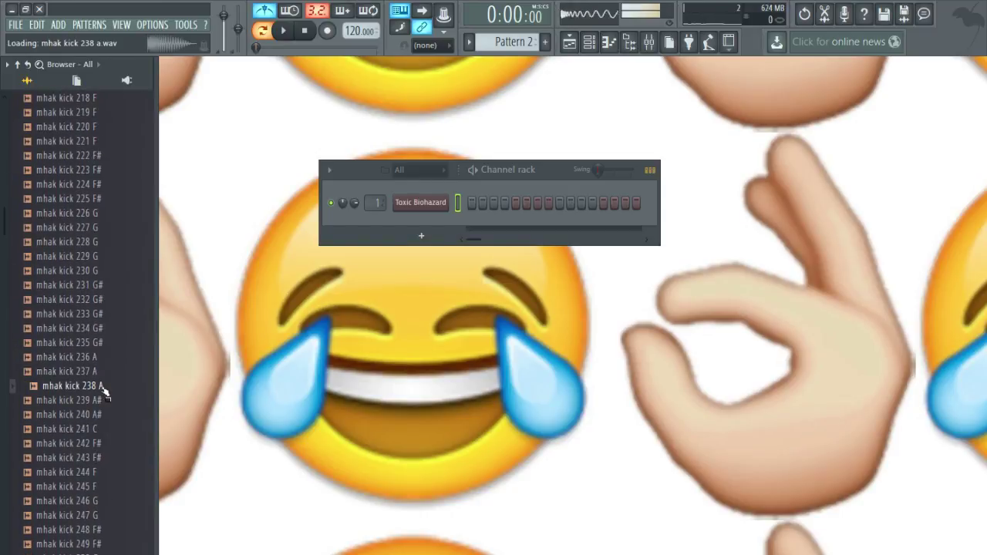
{"action": "left_click_drag", "start_coordinate": [102, 392], "coordinate": [419, 222]}
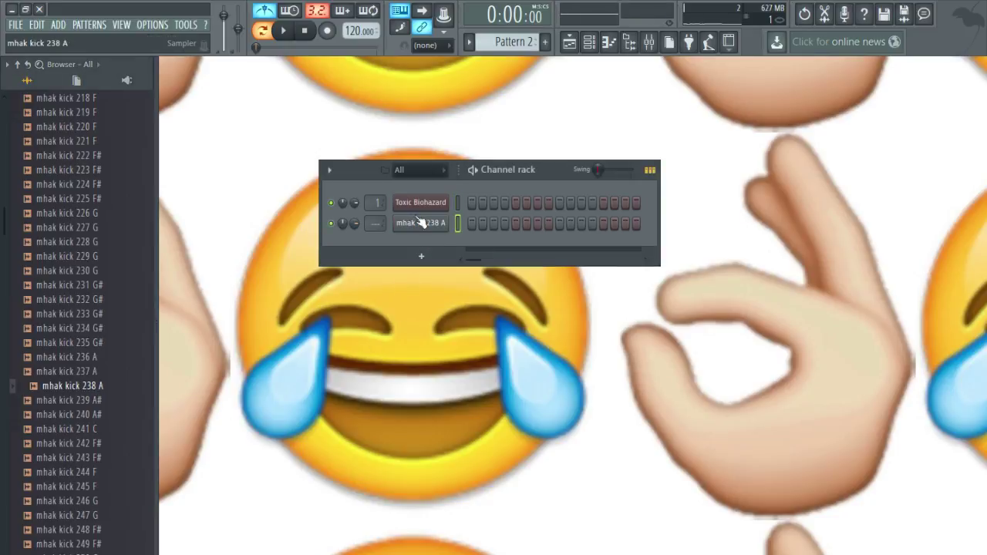
{"action": "key", "text": "F7"}
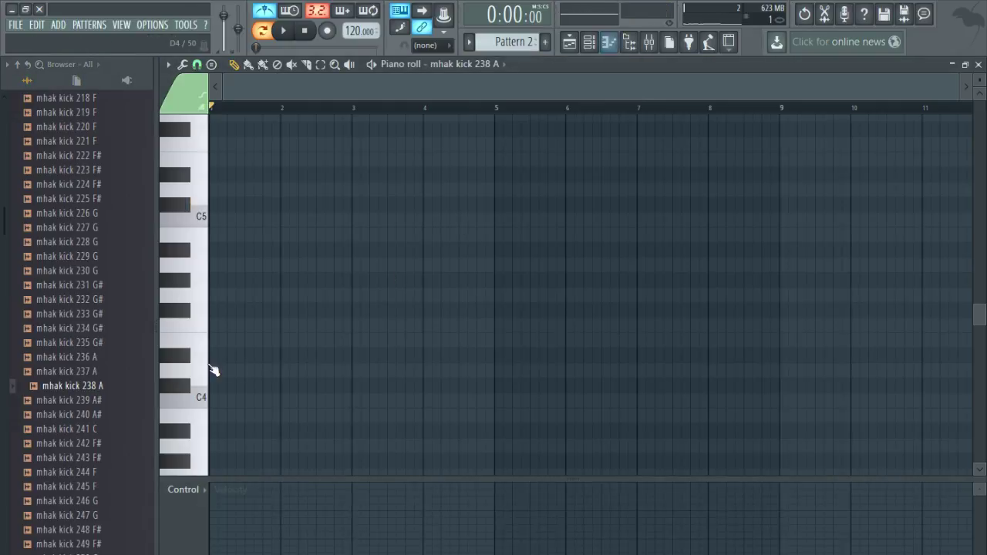
{"action": "left_click", "coordinate": [216, 220]}
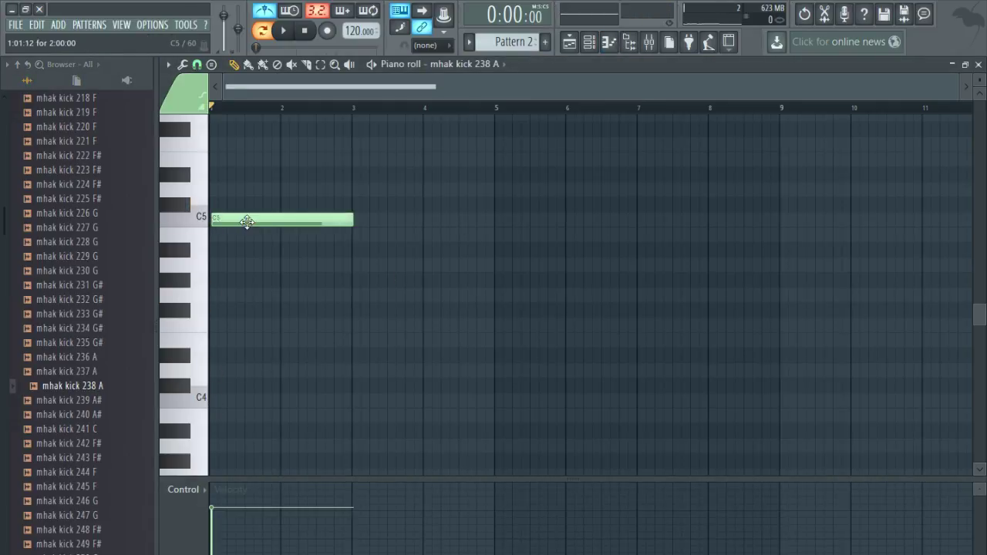
{"action": "right_click", "coordinate": [236, 222]}
{"action": "left_click", "coordinate": [212, 225]}
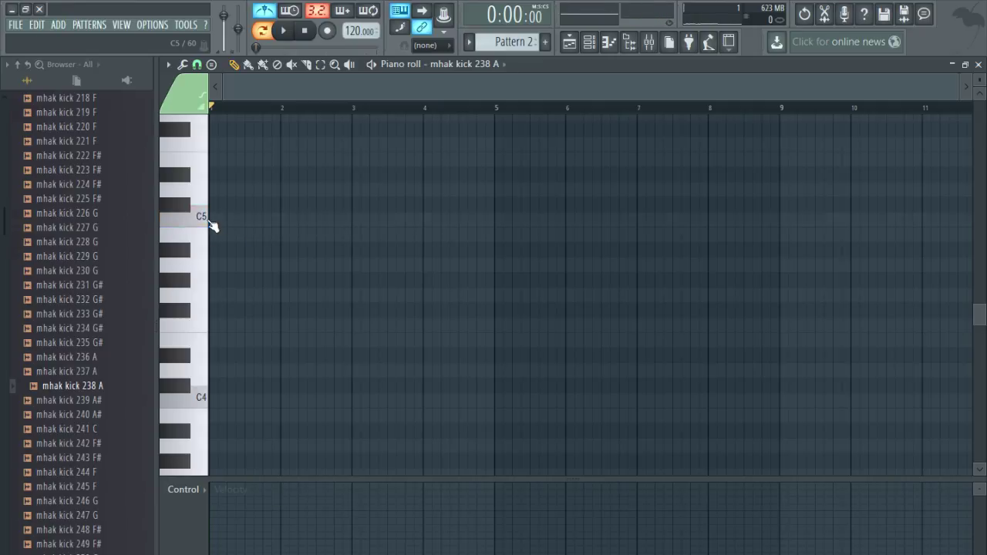
{"action": "left_click", "coordinate": [211, 224]}
{"action": "scroll", "coordinate": [221, 346], "scroll_direction": "up", "scroll_amount": 3}
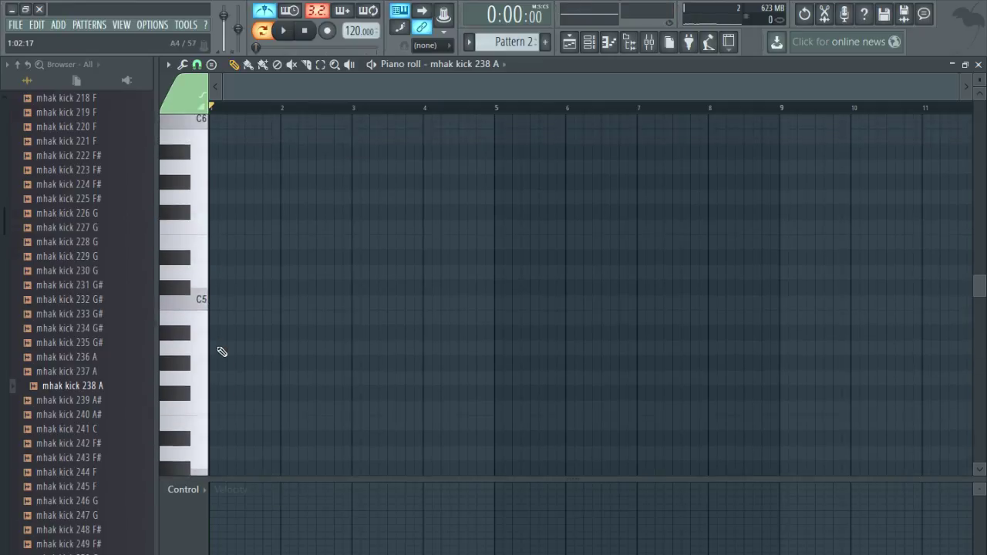
{"action": "scroll", "coordinate": [220, 338], "scroll_direction": "down", "scroll_amount": 3}
{"action": "left_click", "coordinate": [205, 330]}
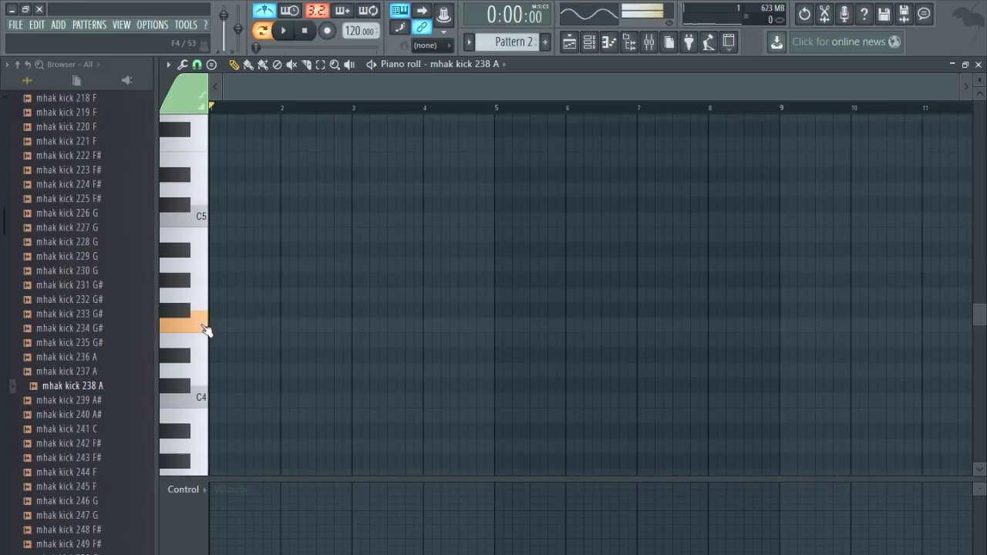
Audition mhak kick 219 F and mhak kick 241 C, and close the piano roll.
{"action": "scroll", "coordinate": [90, 323], "scroll_direction": "up", "scroll_amount": 6}
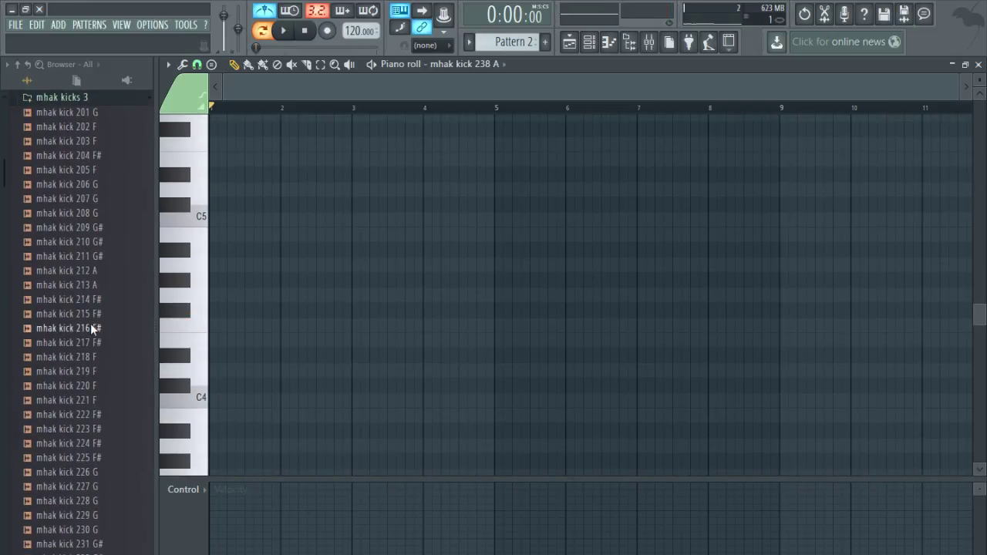
{"action": "left_click", "coordinate": [96, 371]}
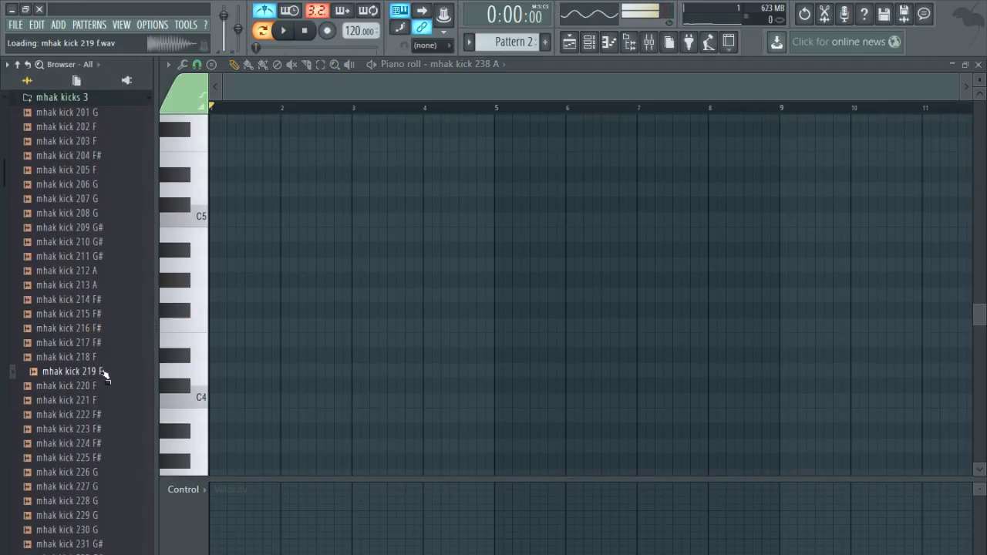
{"action": "scroll", "coordinate": [106, 376], "scroll_direction": "down", "scroll_amount": 8}
{"action": "left_click", "coordinate": [108, 344]}
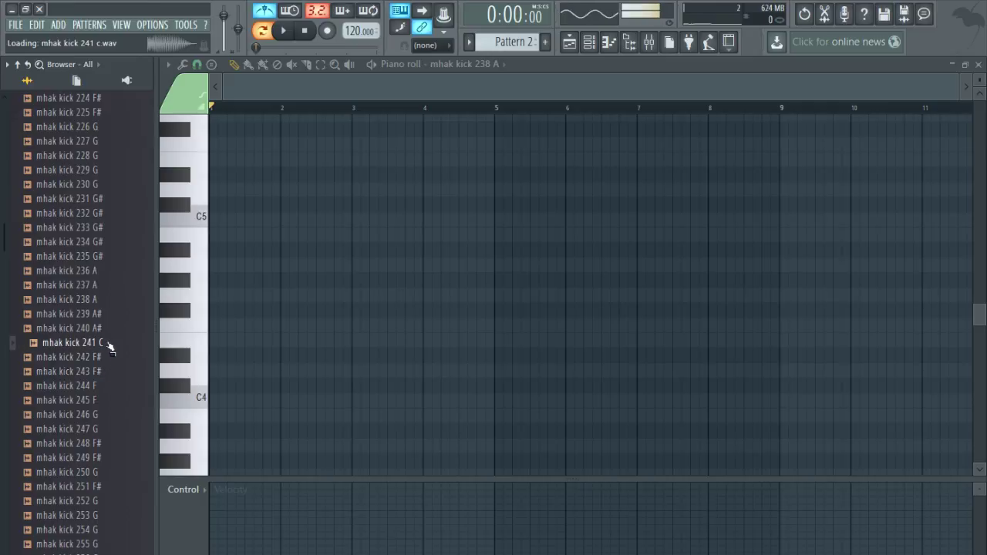
{"action": "left_click", "coordinate": [978, 64]}
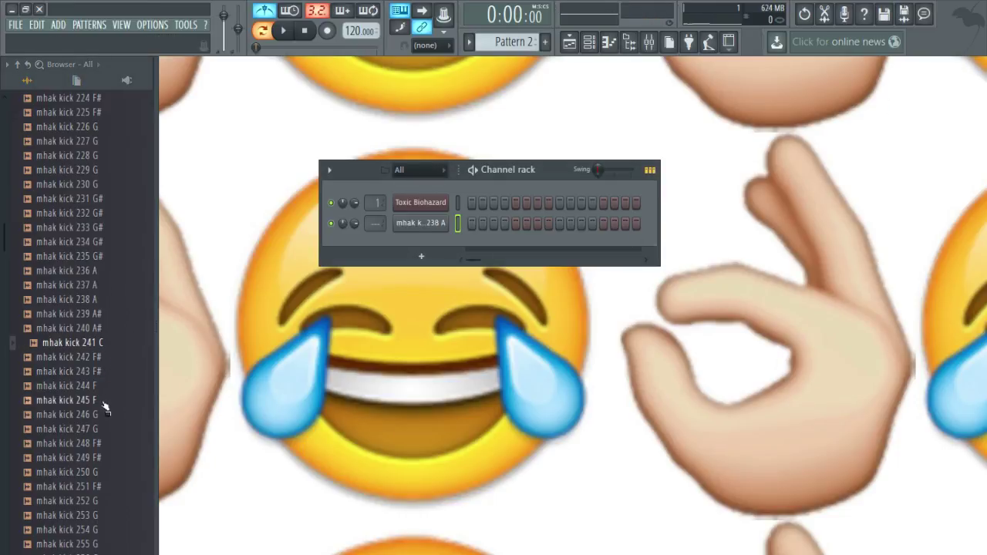
Collapse mhak kicks 3, audition kicks in the VEDH2 Bassdrums folder, and replace the mhak kick channel's sample with VEDH2 Bassdrum 007.
{"action": "scroll", "coordinate": [106, 397], "scroll_direction": "up", "scroll_amount": 14}
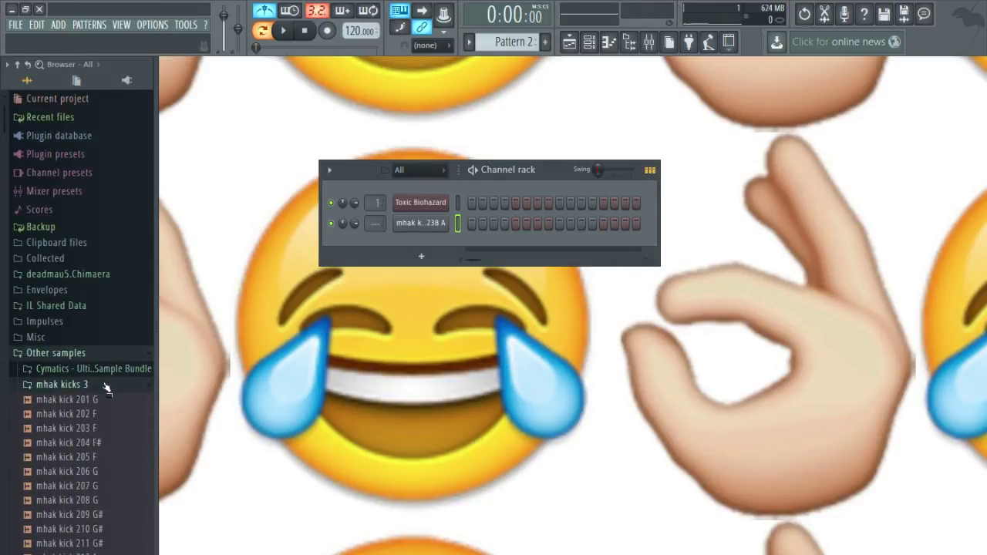
{"action": "left_click", "coordinate": [106, 385]}
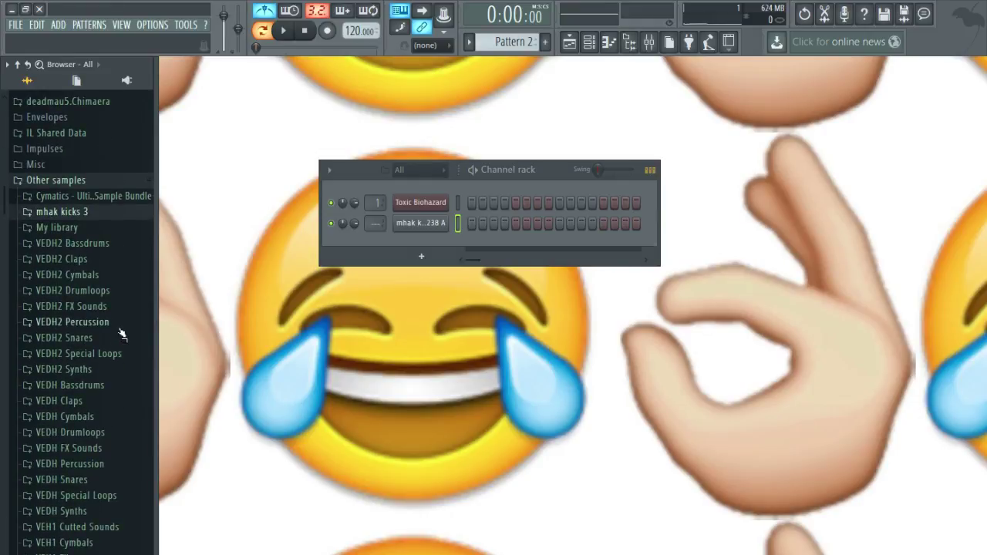
{"action": "left_click", "coordinate": [97, 243]}
{"action": "left_click", "coordinate": [106, 316]}
{"action": "scroll", "coordinate": [100, 320], "scroll_direction": "up", "scroll_amount": 2}
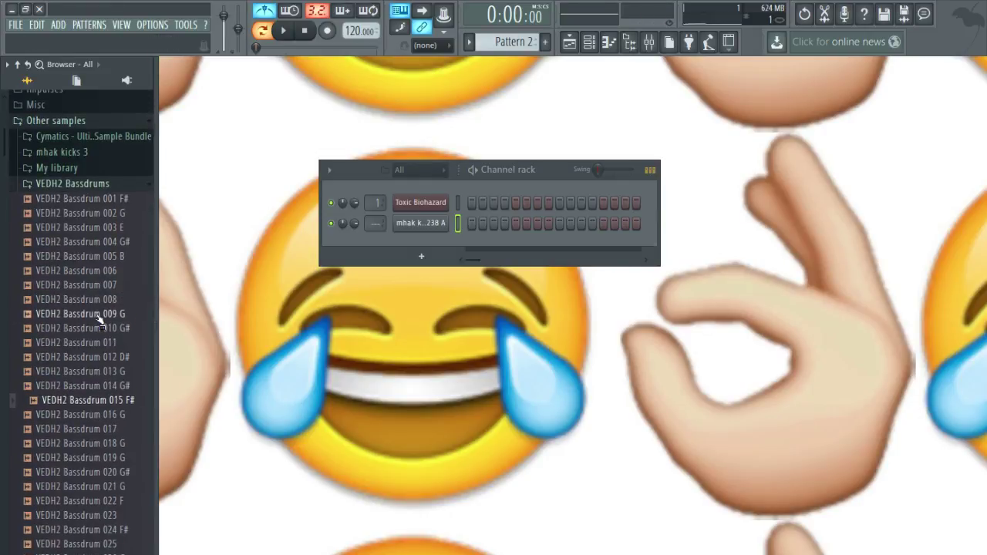
{"action": "left_click", "coordinate": [109, 285]}
{"action": "left_click_drag", "start_coordinate": [89, 290], "coordinate": [423, 232]}
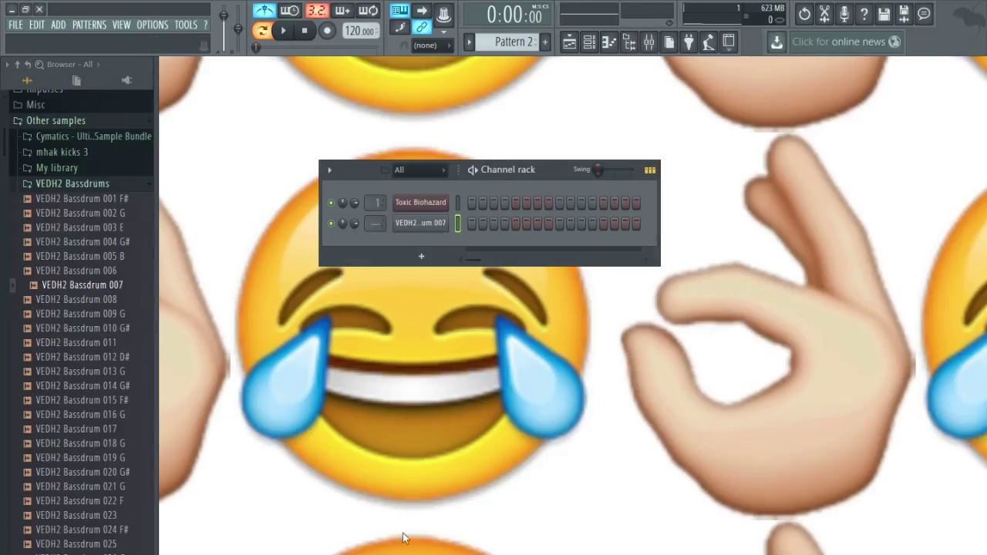
Draw a C5 note four steps long at the start of bar 1 in the VEDH2 Bassdrum 007 piano roll.
{"action": "key", "text": "F7"}
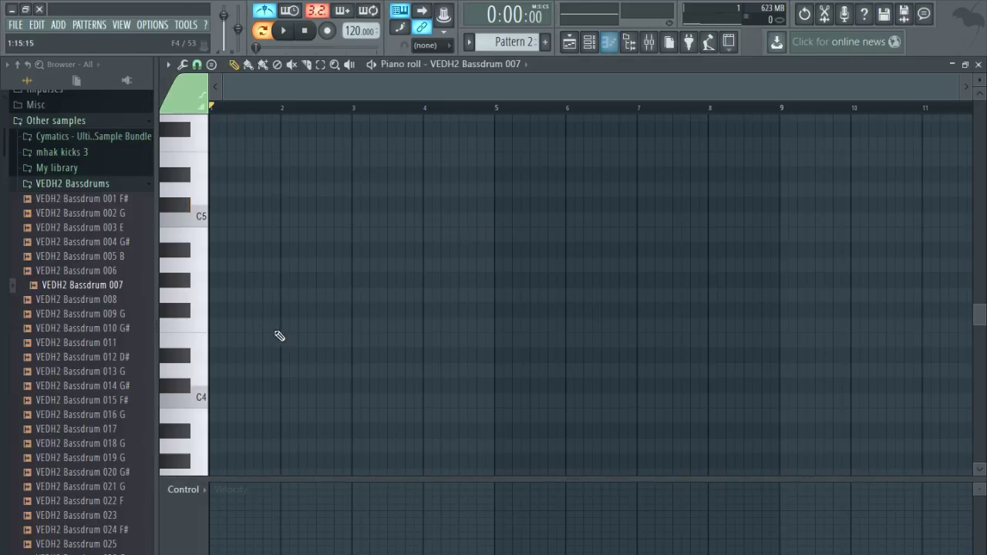
{"action": "left_click", "coordinate": [193, 219]}
{"action": "left_click", "coordinate": [219, 223]}
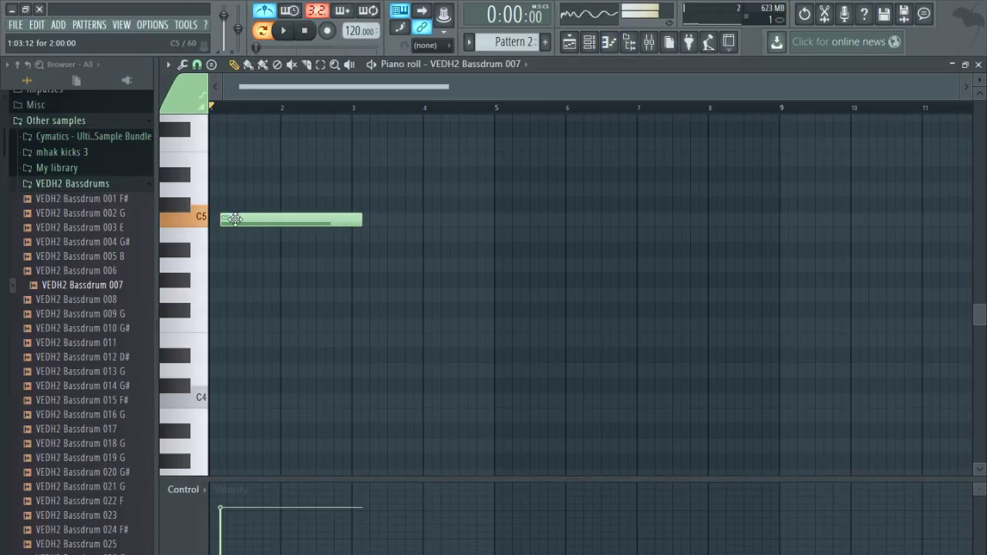
{"action": "left_click_drag", "start_coordinate": [348, 223], "coordinate": [244, 223]}
{"action": "scroll", "coordinate": [227, 239], "scroll_direction": "up", "scroll_amount": 5}
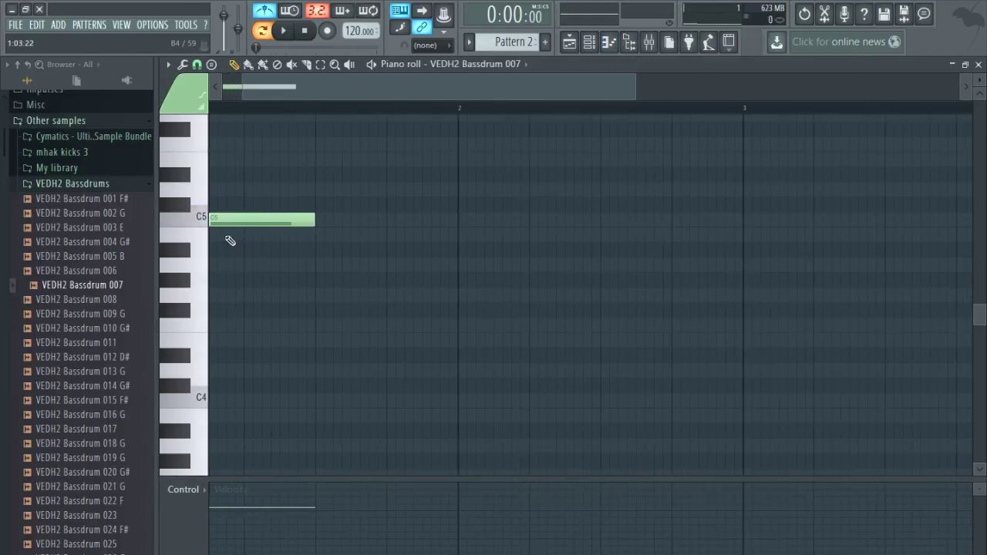
{"action": "left_click_drag", "start_coordinate": [348, 226], "coordinate": [267, 231]}
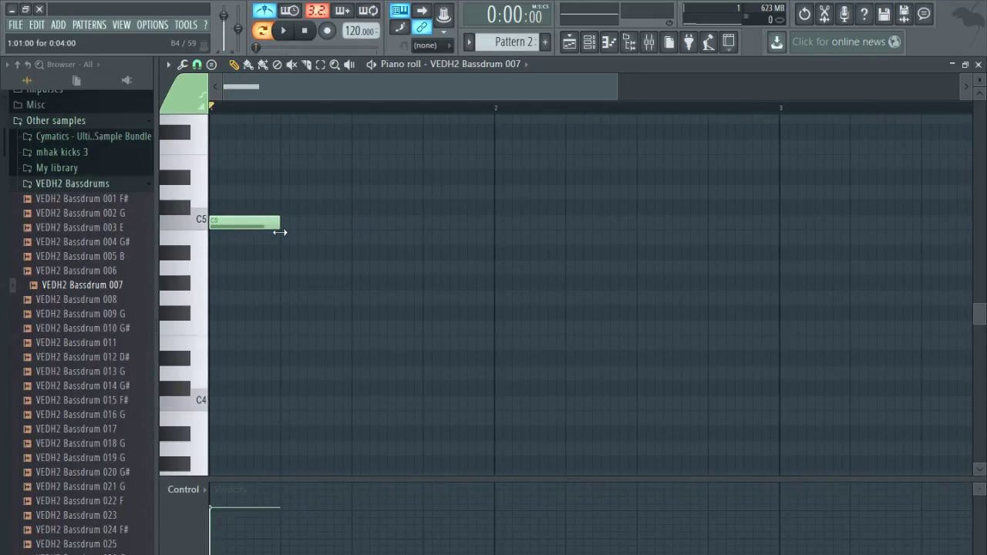
Turn off the metronome, play the kick note in Pattern 2, and stop playback.
{"action": "left_click", "coordinate": [292, 37]}
{"action": "left_click", "coordinate": [307, 35]}
{"action": "left_click", "coordinate": [265, 12]}
{"action": "left_click", "coordinate": [288, 33]}
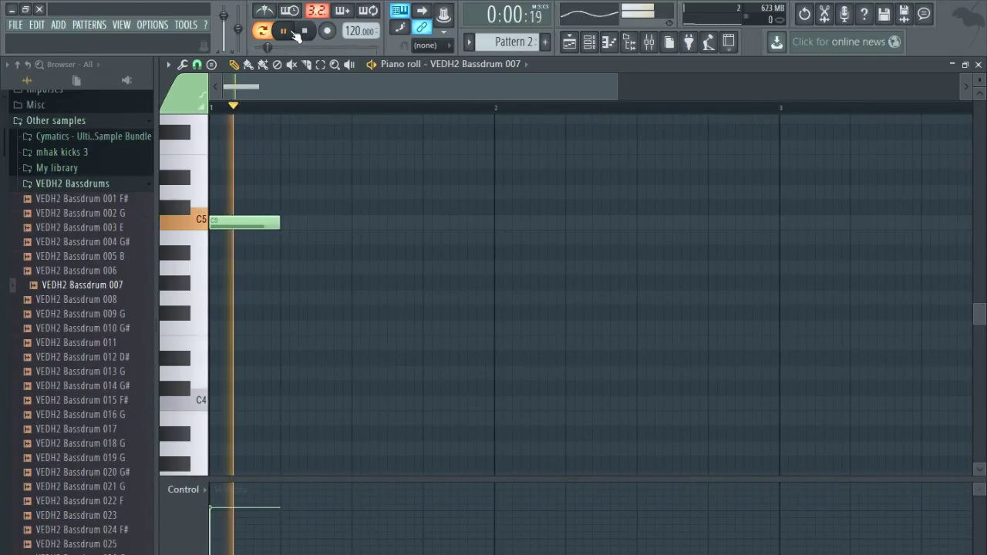
{"action": "left_click", "coordinate": [305, 33]}
Shorten the C5 kick note to one step and close the piano roll.
{"action": "scroll", "coordinate": [243, 213], "scroll_direction": "up", "scroll_amount": 1}
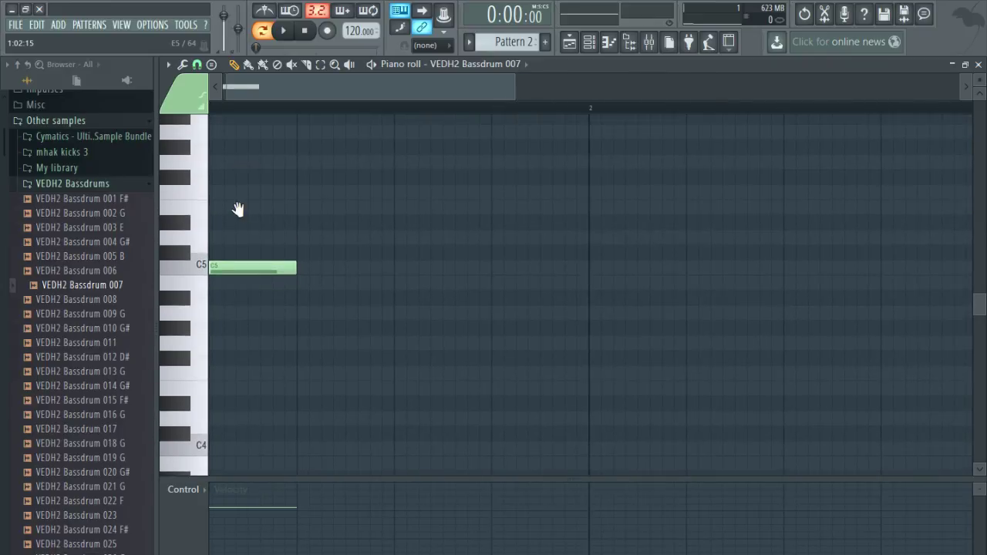
{"action": "left_click_drag", "start_coordinate": [307, 251], "coordinate": [245, 250]}
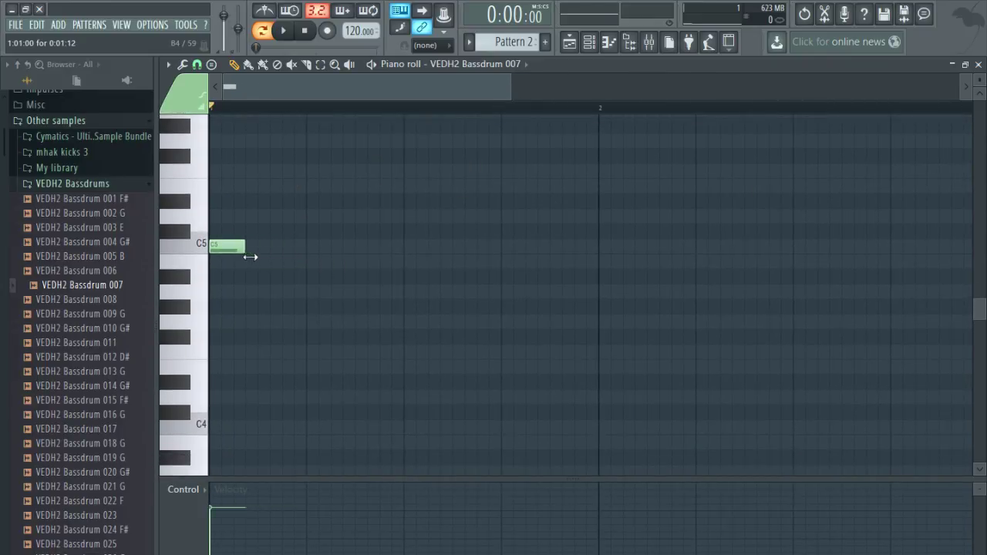
{"action": "scroll", "coordinate": [279, 275], "scroll_direction": "down", "scroll_amount": 1}
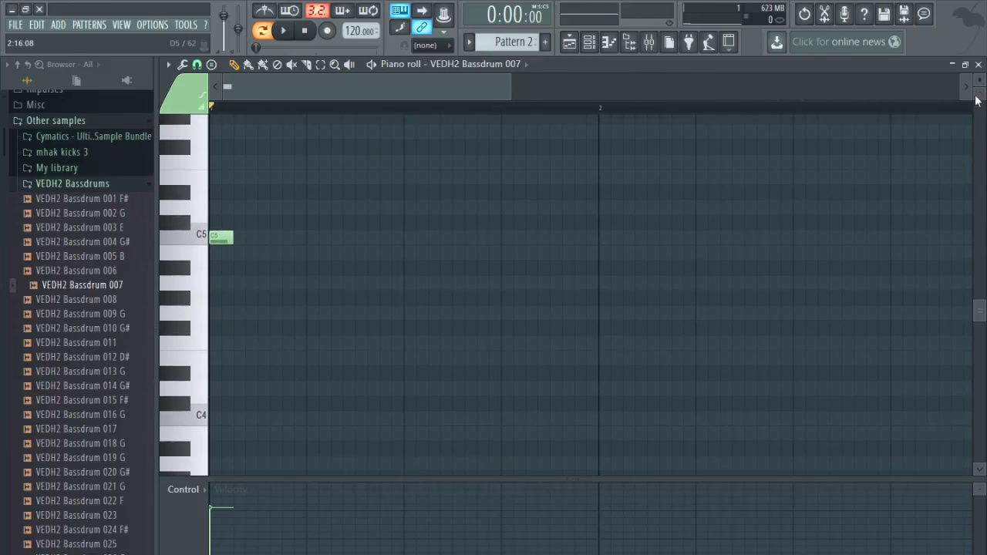
{"action": "left_click", "coordinate": [978, 65]}
Collapse the VEDH2 Bassdrums folder, audition VEH4 Percussion 010 in the VEH4 Percussion folder, and collapse that folder.
{"action": "scroll", "coordinate": [79, 386], "scroll_direction": "down", "scroll_amount": 20}
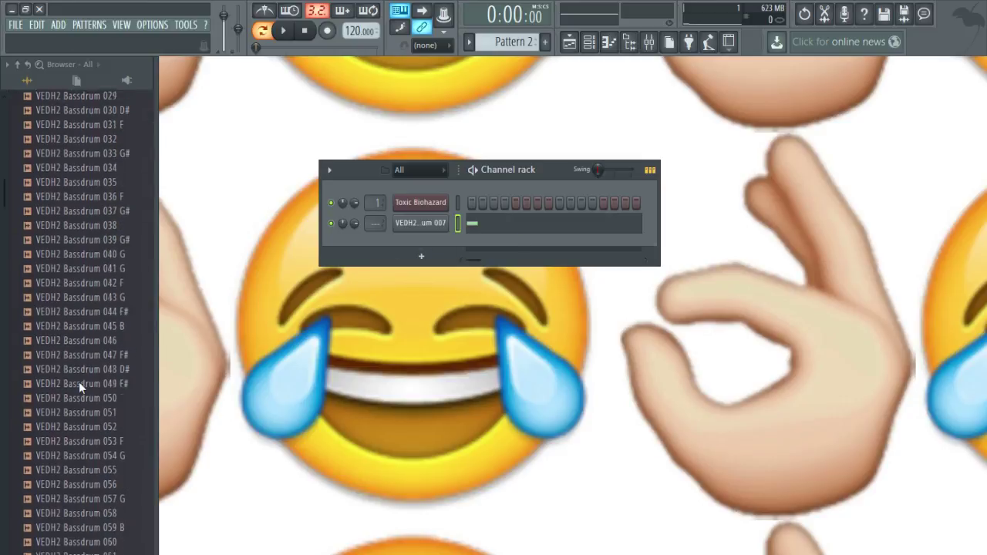
{"action": "scroll", "coordinate": [79, 381], "scroll_direction": "up", "scroll_amount": 20}
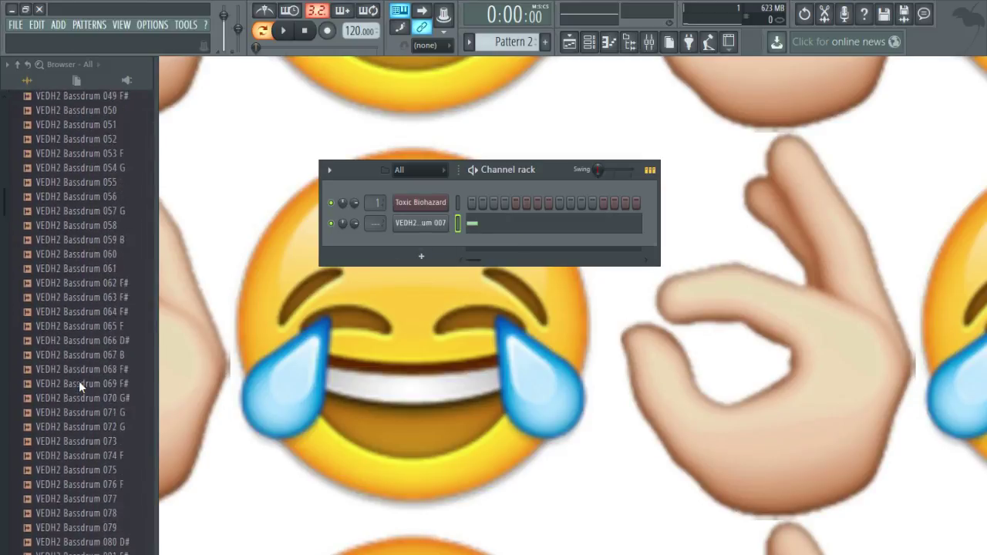
{"action": "left_click", "coordinate": [98, 420]}
{"action": "scroll", "coordinate": [99, 422], "scroll_direction": "down", "scroll_amount": 15}
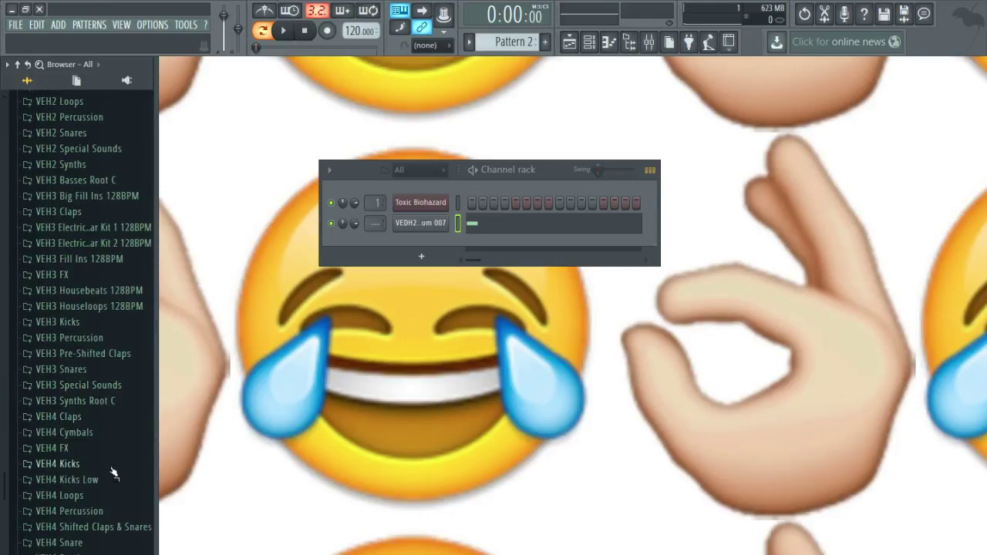
{"action": "left_click", "coordinate": [115, 512]}
{"action": "left_click", "coordinate": [93, 325]}
{"action": "scroll", "coordinate": [93, 325], "scroll_direction": "up", "scroll_amount": 2}
{"action": "left_click", "coordinate": [100, 309]}
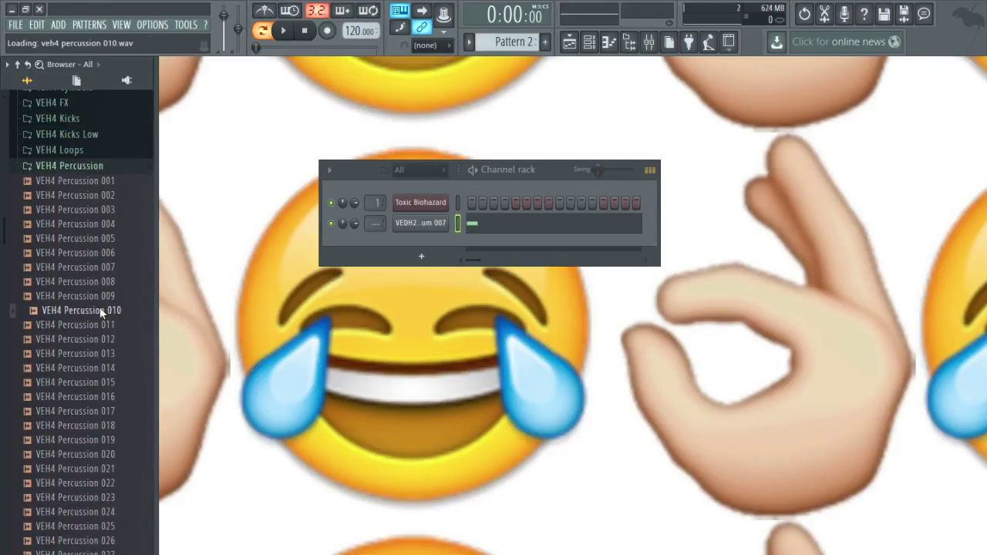
{"action": "scroll", "coordinate": [108, 355], "scroll_direction": "up", "scroll_amount": 4}
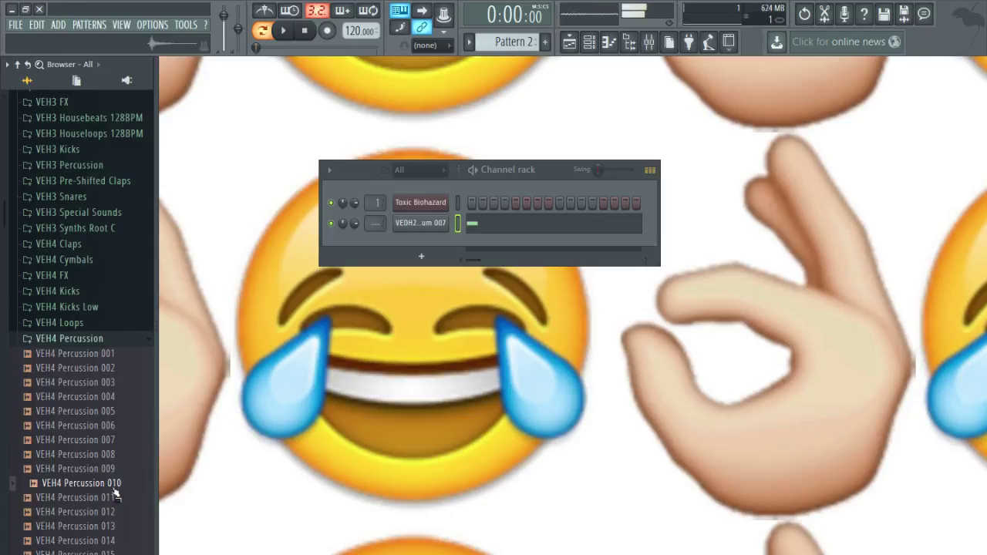
{"action": "left_click", "coordinate": [120, 338]}
Open the VEH3 Percussion folder and audition its samples, including VEH3 Percussion 007.
{"action": "scroll", "coordinate": [120, 339], "scroll_direction": "up", "scroll_amount": 5}
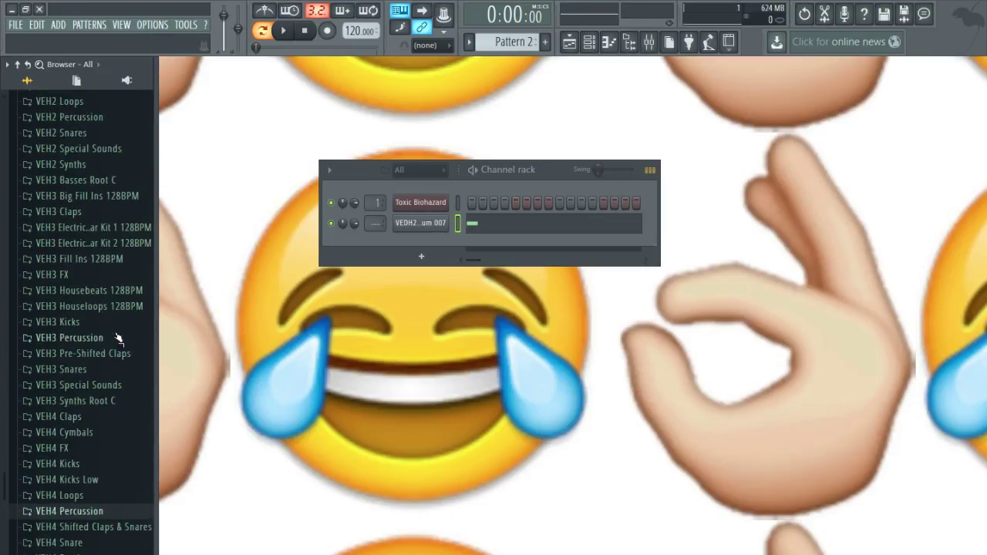
{"action": "left_click", "coordinate": [117, 338]}
{"action": "scroll", "coordinate": [110, 309], "scroll_direction": "down", "scroll_amount": 2}
{"action": "left_click", "coordinate": [111, 267]}
{"action": "scroll", "coordinate": [110, 266], "scroll_direction": "up", "scroll_amount": 2}
{"action": "left_click", "coordinate": [111, 267]}
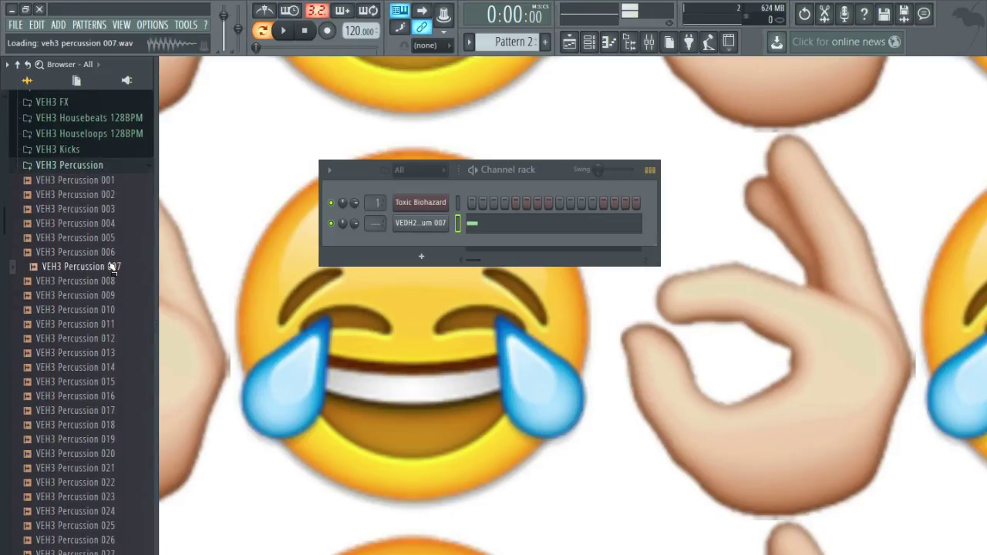
{"action": "scroll", "coordinate": [111, 266], "scroll_direction": "up", "scroll_amount": 2}
{"action": "left_click", "coordinate": [112, 269]}
{"action": "left_click", "coordinate": [102, 328]}
{"action": "scroll", "coordinate": [102, 328], "scroll_direction": "down", "scroll_amount": 2}
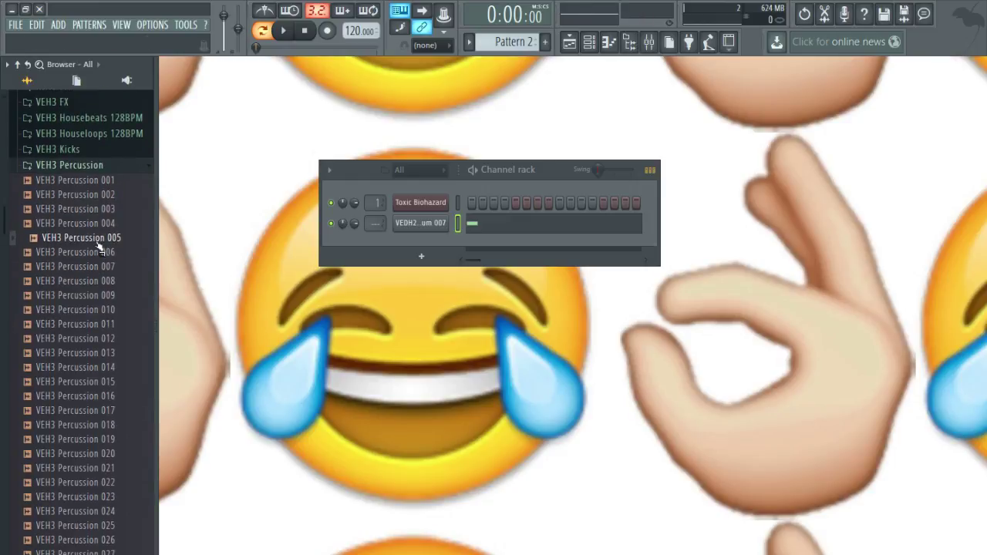
Load VEH3 Percussion 005, 006 and 004 as new channels below the VEDH2 Bassdrum 007 channel.
{"action": "left_click_drag", "start_coordinate": [99, 243], "coordinate": [430, 243]}
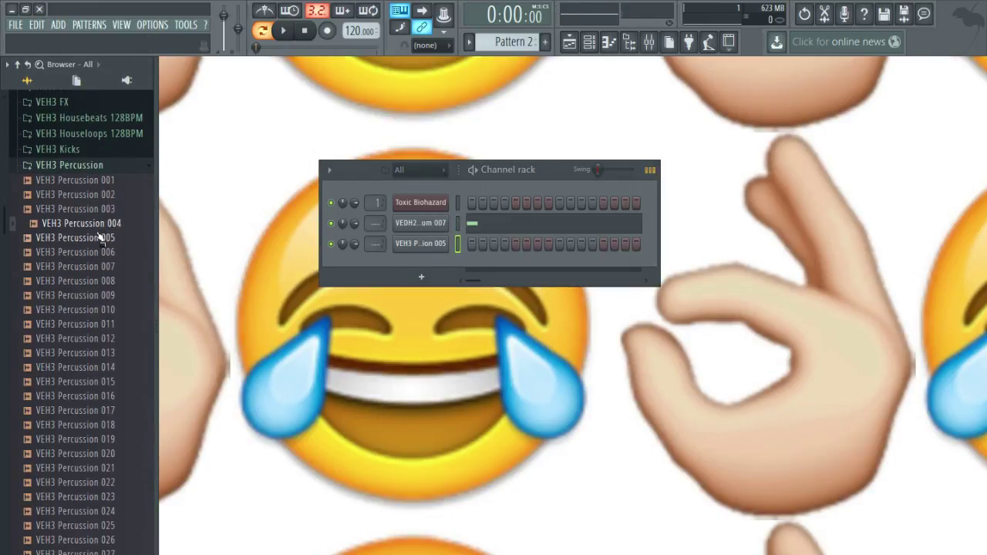
{"action": "left_click_drag", "start_coordinate": [84, 253], "coordinate": [428, 267]}
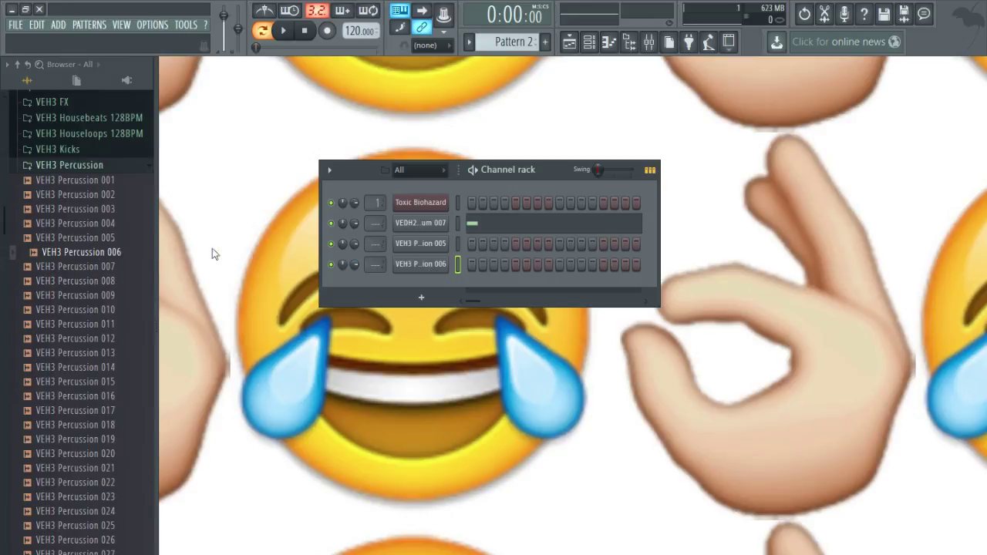
{"action": "left_click", "coordinate": [75, 238]}
{"action": "left_click", "coordinate": [77, 222]}
{"action": "left_click_drag", "start_coordinate": [77, 223], "coordinate": [435, 293]}
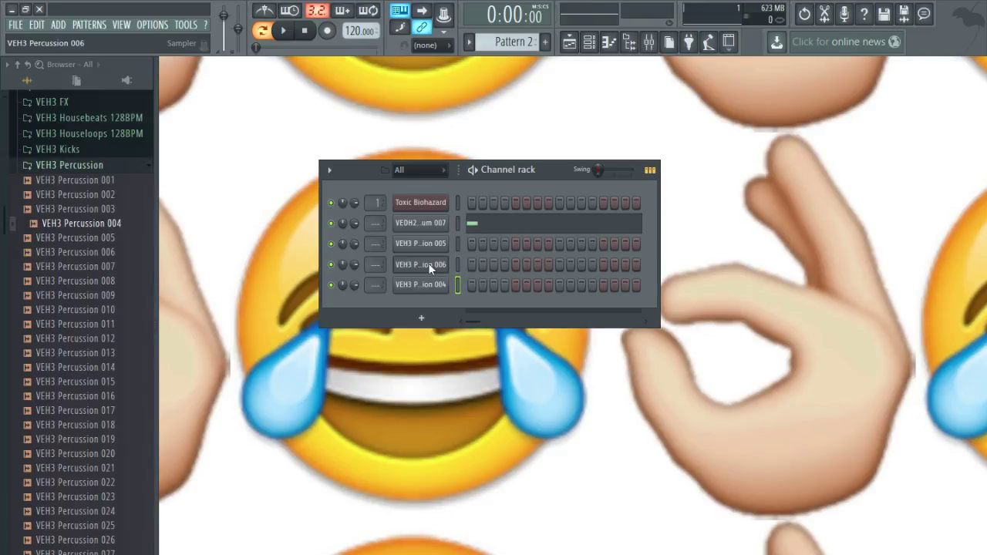
{"action": "left_click", "coordinate": [460, 264]}
{"action": "key", "text": "F7"}
{"action": "left_click", "coordinate": [237, 240]}
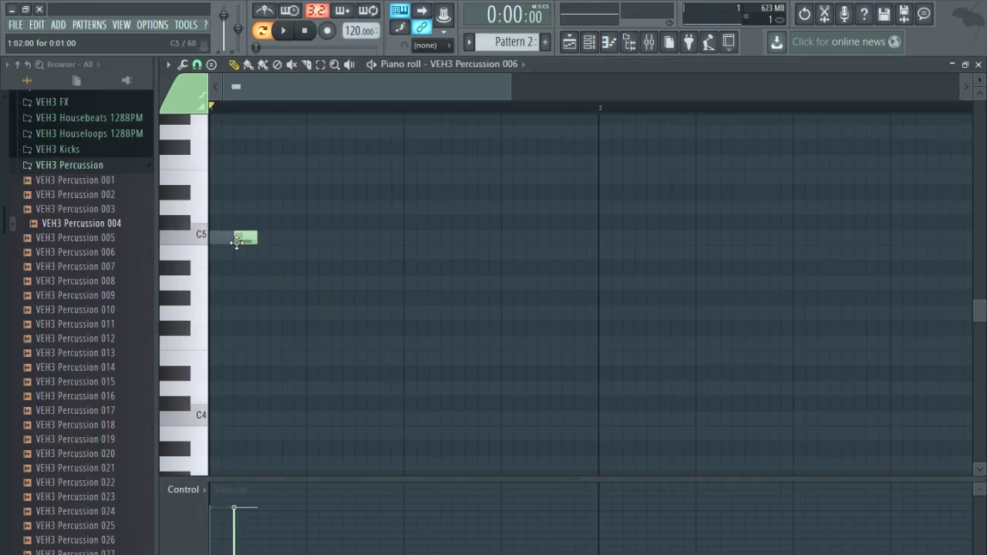
{"action": "left_click", "coordinate": [977, 65]}
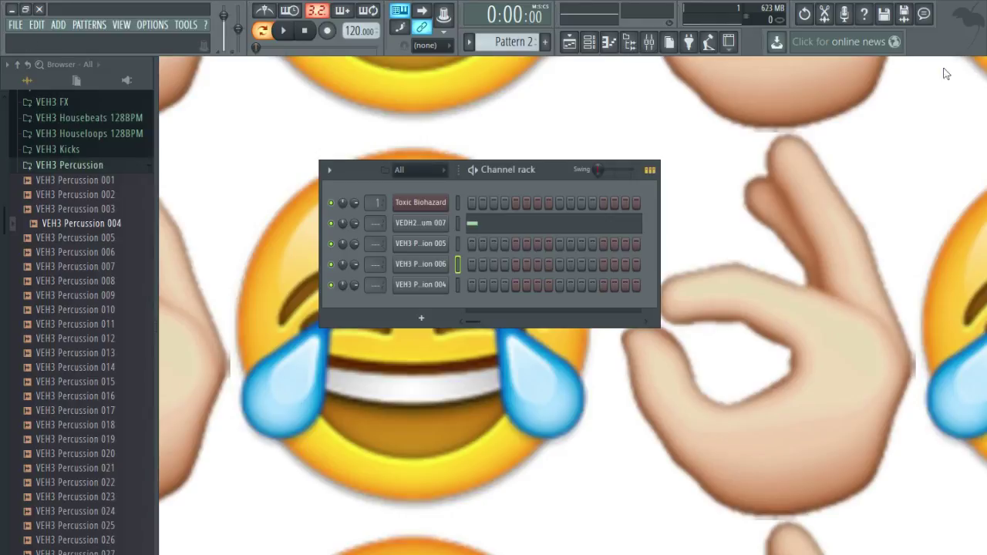
Place a one-step C5 note on the third step of bar 1 in the VEH3 Percussion 004 piano roll.
{"action": "key", "text": "F7"}
{"action": "left_click", "coordinate": [241, 237]}
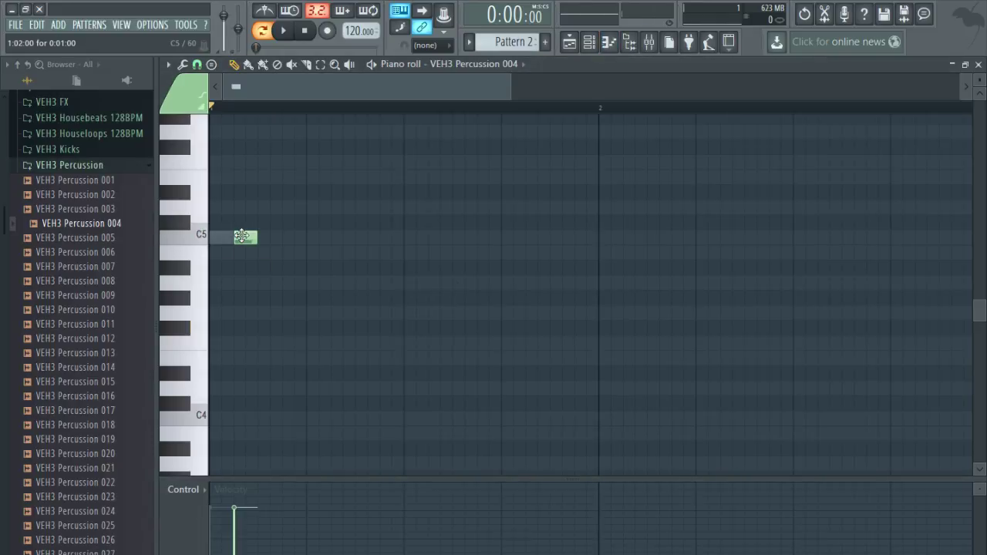
{"action": "key", "text": "space"}
{"action": "left_click_drag", "start_coordinate": [245, 235], "coordinate": [269, 236]}
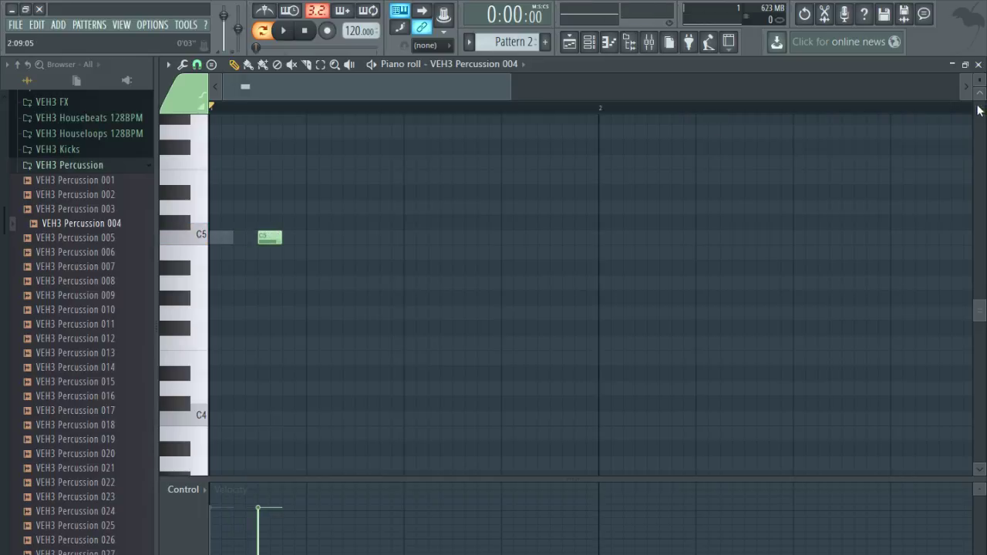
Place a one-step C5 note on the fourth step of bar 1 in the VEH3 Percussion 006 piano roll.
{"action": "left_click", "coordinate": [978, 64]}
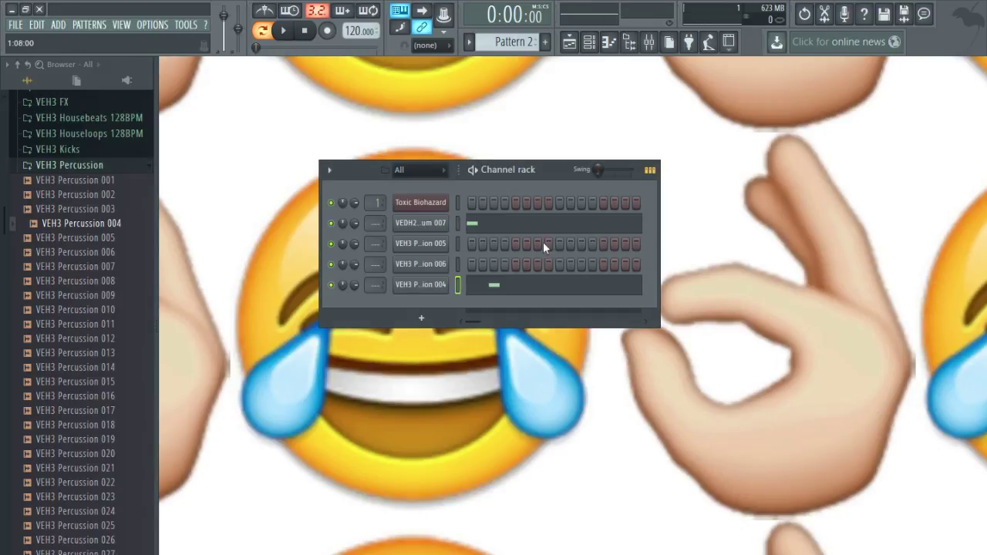
{"action": "left_click", "coordinate": [470, 268]}
{"action": "left_click", "coordinate": [288, 239]}
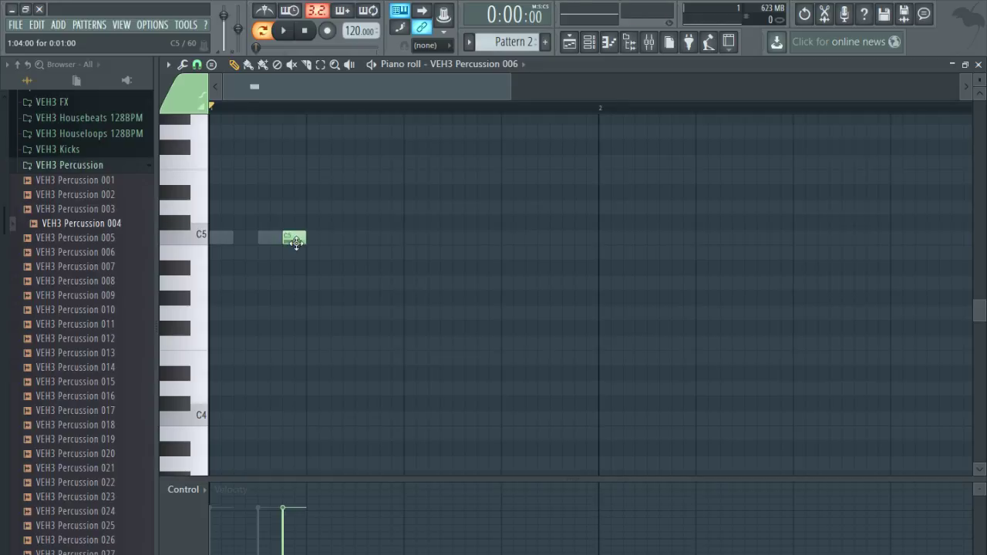
{"action": "key", "text": "space"}
{"action": "left_click", "coordinate": [303, 39]}
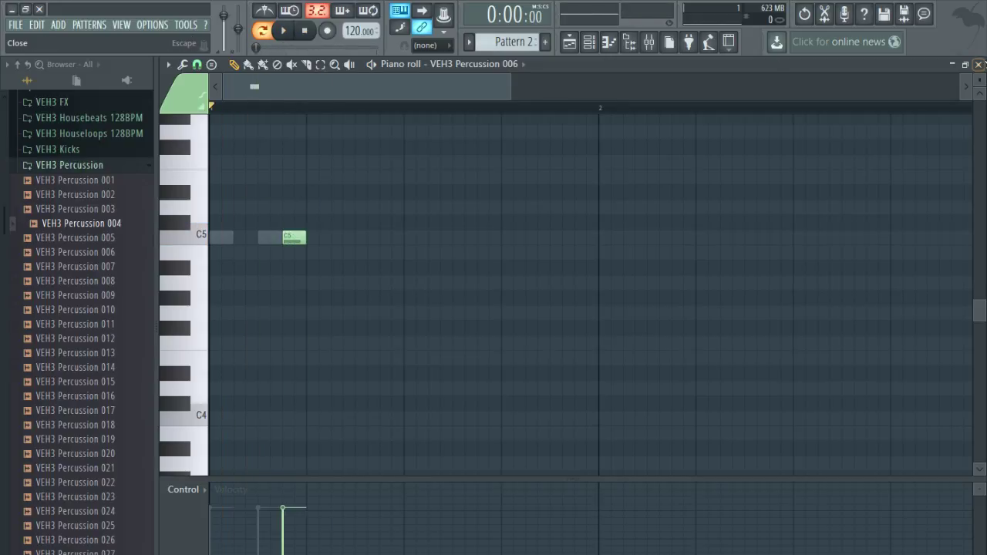
{"action": "left_click", "coordinate": [979, 65]}
Collapse the VEH3 Percussion folder and open the VEH4 Snare folder.
{"action": "scroll", "coordinate": [69, 324], "scroll_direction": "up", "scroll_amount": 4}
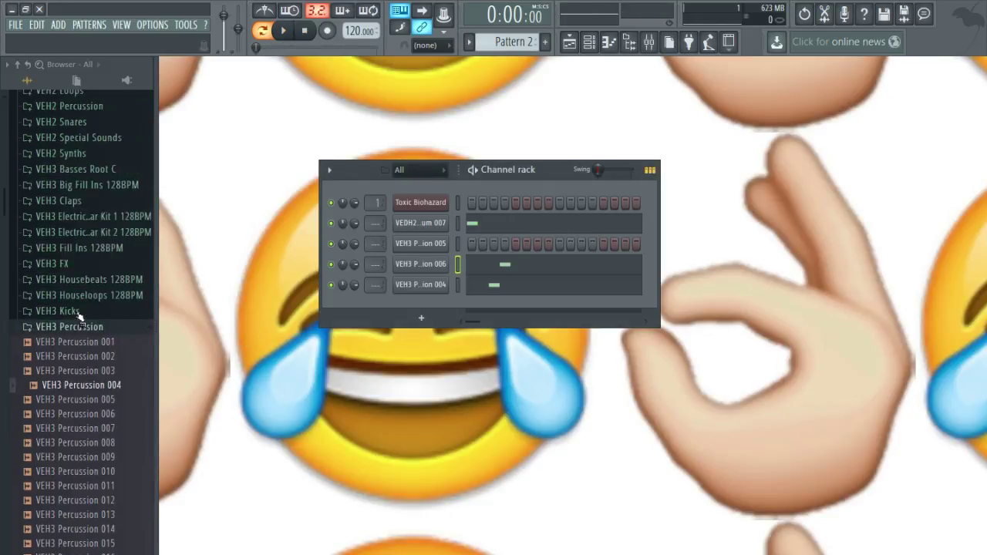
{"action": "left_click", "coordinate": [85, 337]}
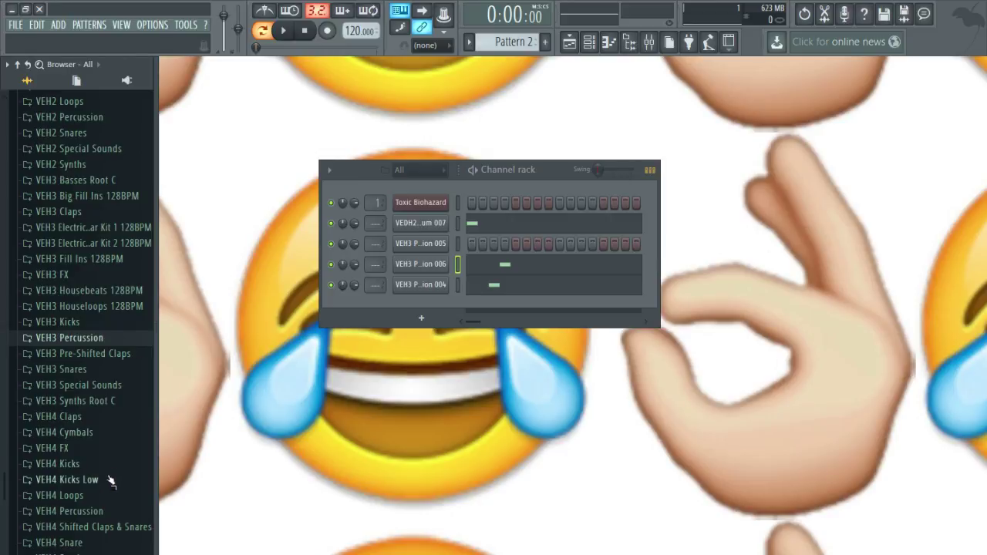
{"action": "scroll", "coordinate": [108, 455], "scroll_direction": "down", "scroll_amount": 3}
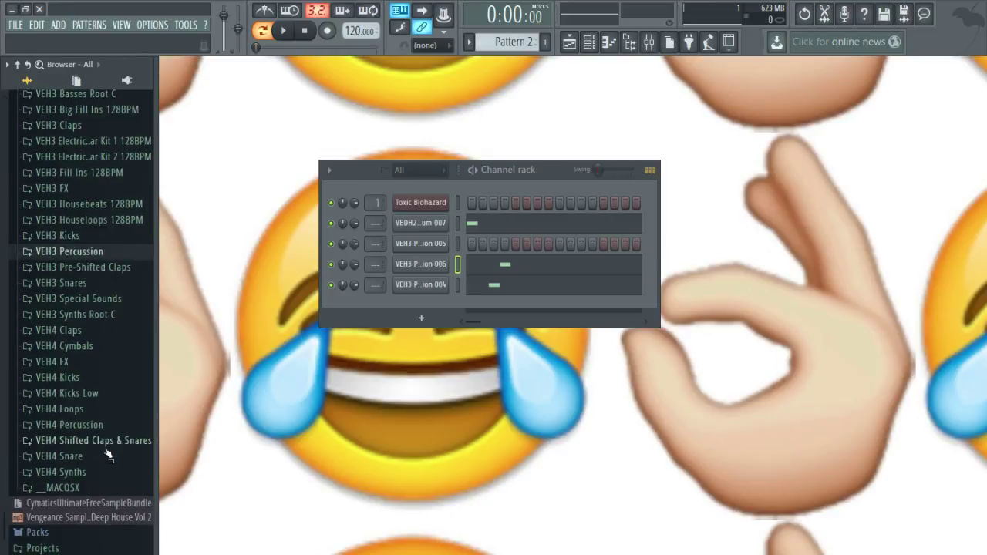
{"action": "left_click", "coordinate": [104, 452]}
Audition VEH4 Snare 018, 011 and 023, and load VEH4 Snare 023 as a new channel below VEH3 Percussion 004.
{"action": "left_click", "coordinate": [106, 357]}
{"action": "scroll", "coordinate": [105, 363], "scroll_direction": "up", "scroll_amount": 3}
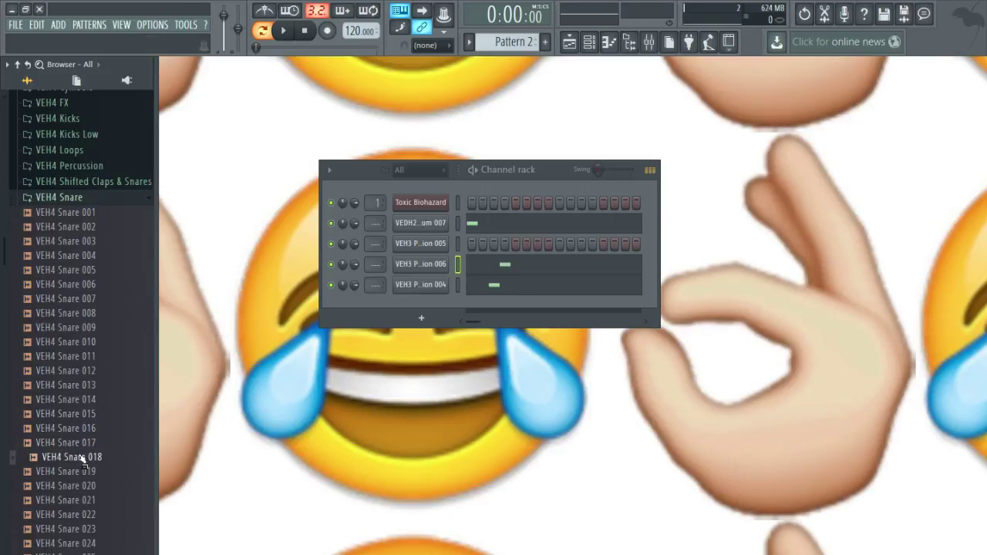
{"action": "scroll", "coordinate": [77, 451], "scroll_direction": "down", "scroll_amount": 3}
{"action": "left_click", "coordinate": [93, 270]}
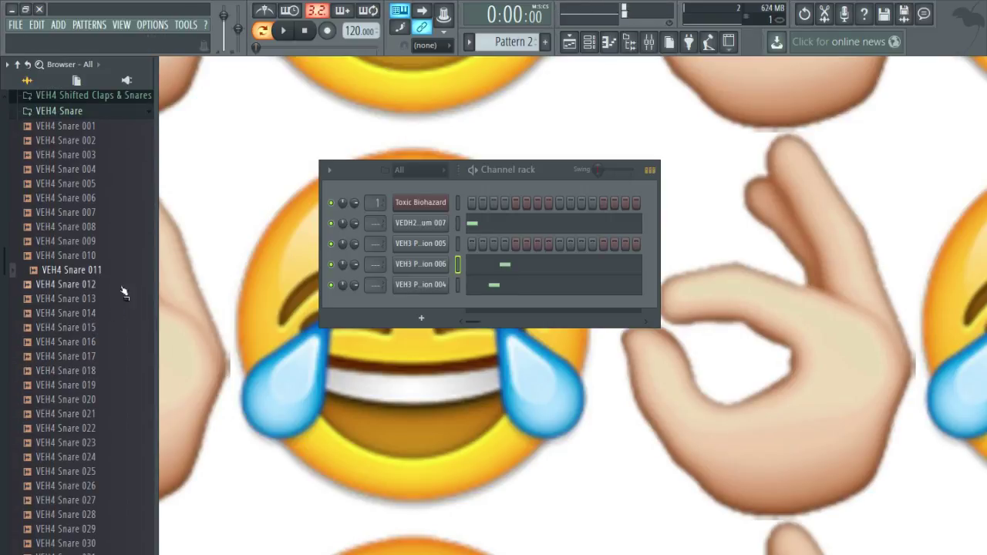
{"action": "left_click", "coordinate": [99, 442]}
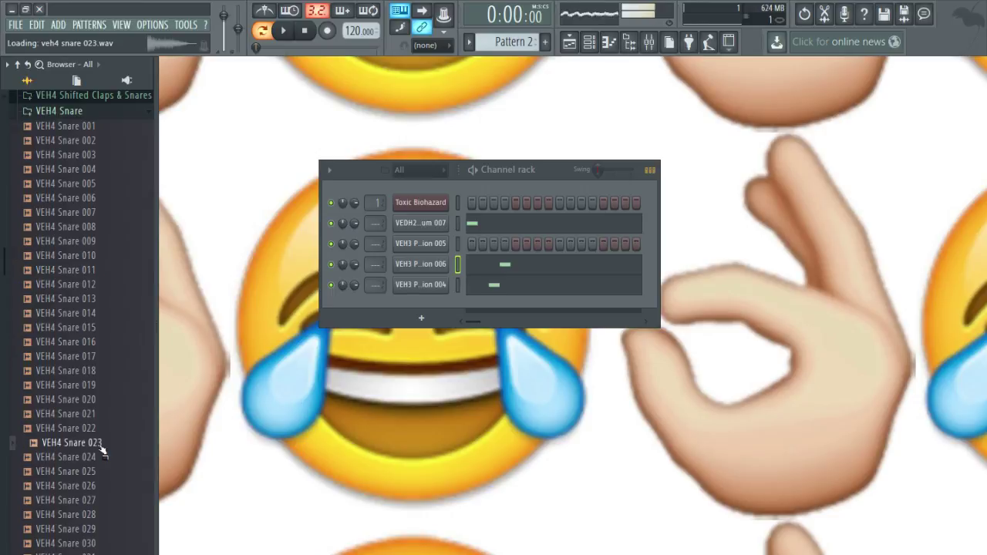
{"action": "left_click_drag", "start_coordinate": [89, 455], "coordinate": [408, 428]}
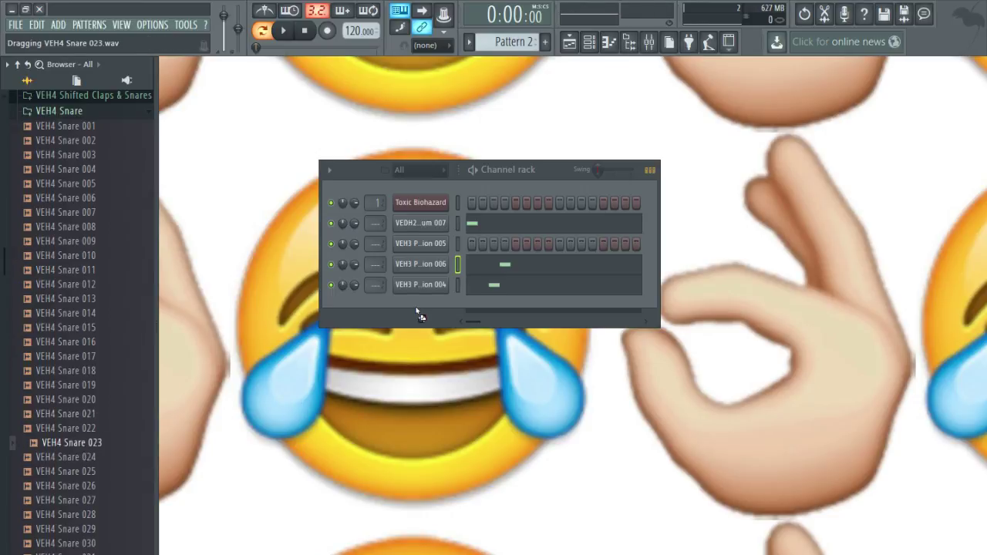
{"action": "left_click_drag", "start_coordinate": [419, 300], "coordinate": [420, 305]}
Place a one-step C5 note on the fifth step of bar 1 in the VEH4 Snare 023 piano roll and play the pattern.
{"action": "key", "text": "F7"}
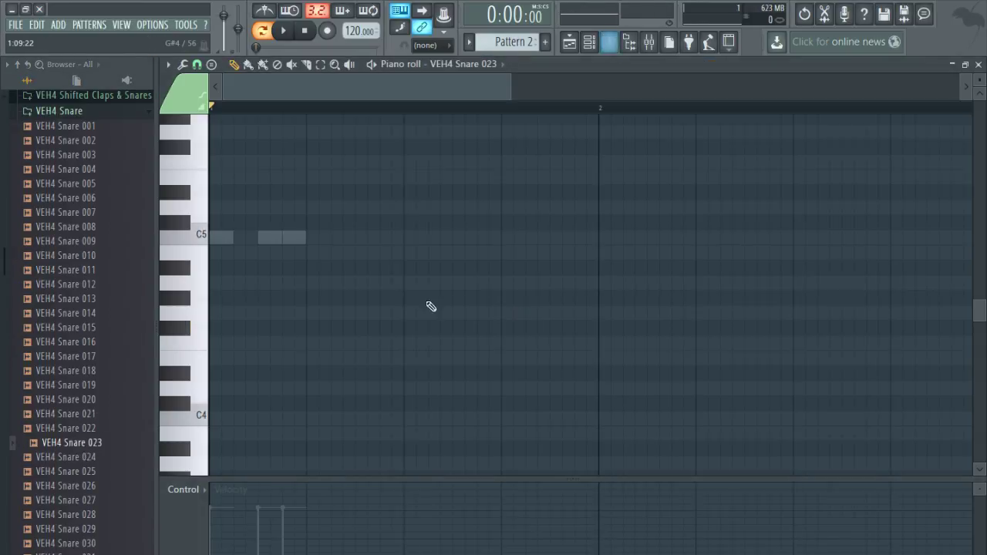
{"action": "left_click", "coordinate": [319, 237]}
{"action": "key", "text": "space"}
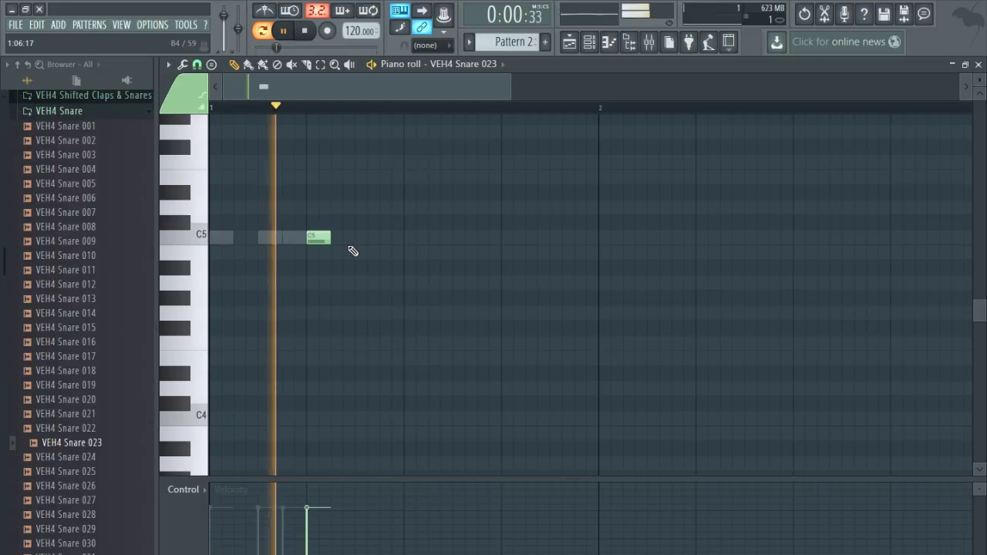
{"action": "key", "text": "space"}
{"action": "scroll", "coordinate": [396, 301], "scroll_direction": "up", "scroll_amount": 1}
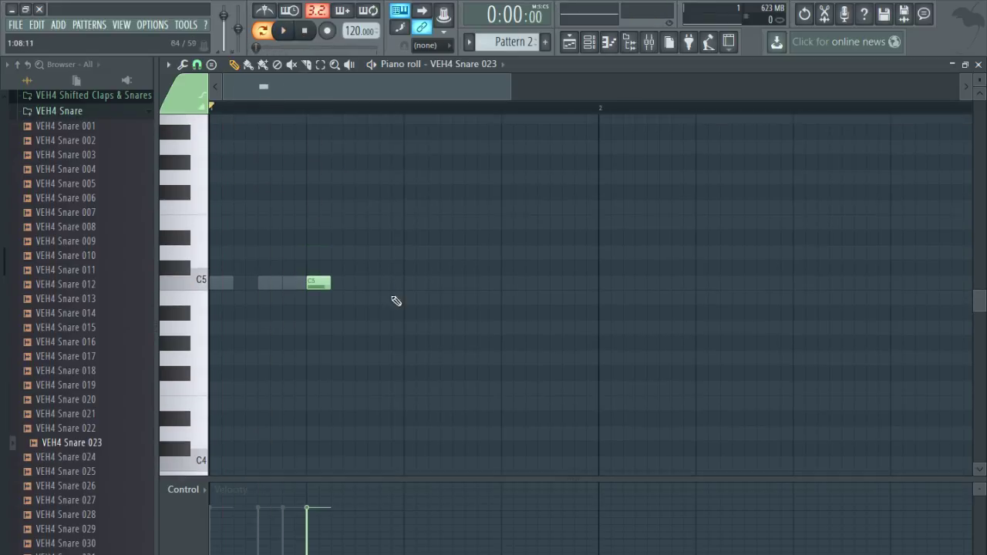
{"action": "left_click", "coordinate": [978, 64]}
Add one-step C5 notes on steps 7 and 8 of bar 1 in the VEDH2 Bassdrum 007 piano roll and play the pattern.
{"action": "left_click", "coordinate": [541, 227]}
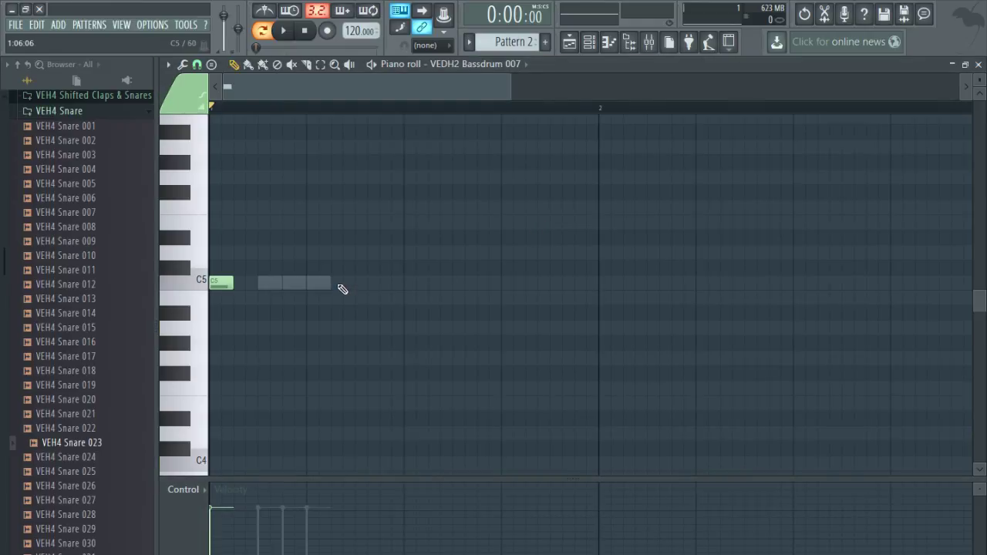
{"action": "left_click", "coordinate": [343, 283]}
{"action": "mouse_move", "coordinate": [346, 283]}
{"action": "left_mouse_down"}
{"action": "mouse_move", "coordinate": [378, 284]}
{"action": "mouse_move", "coordinate": [365, 284]}
{"action": "left_mouse_up"}
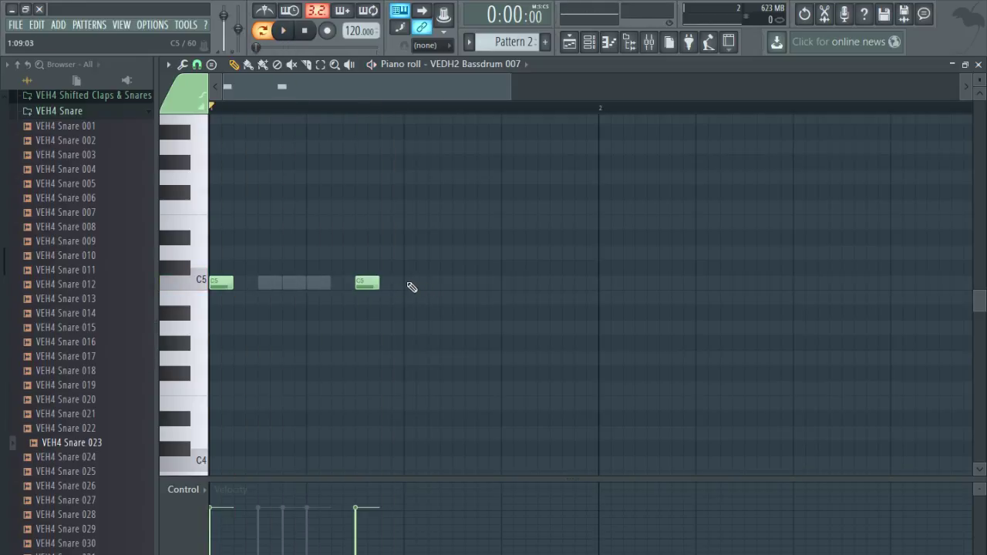
{"action": "left_click", "coordinate": [403, 284]}
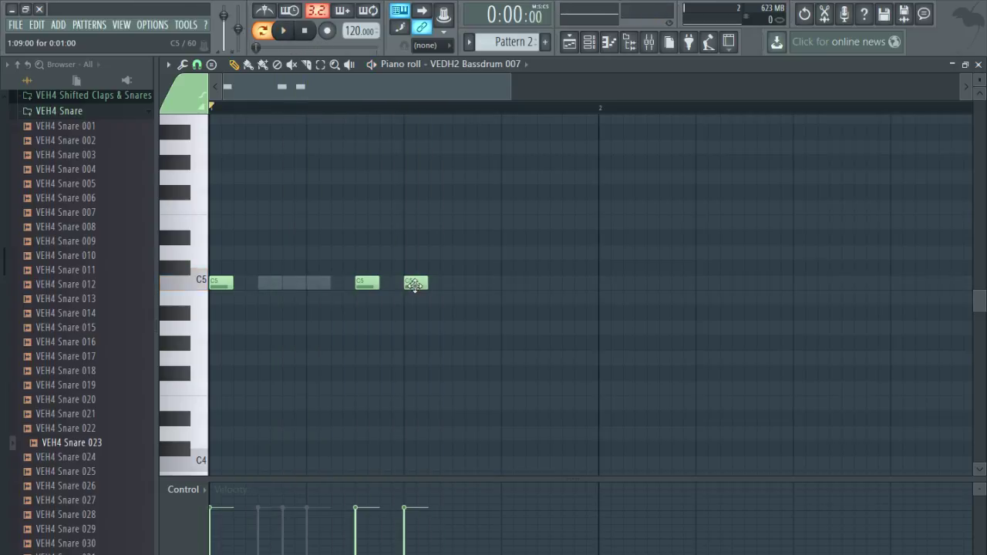
{"action": "left_click_drag", "start_coordinate": [412, 284], "coordinate": [391, 288]}
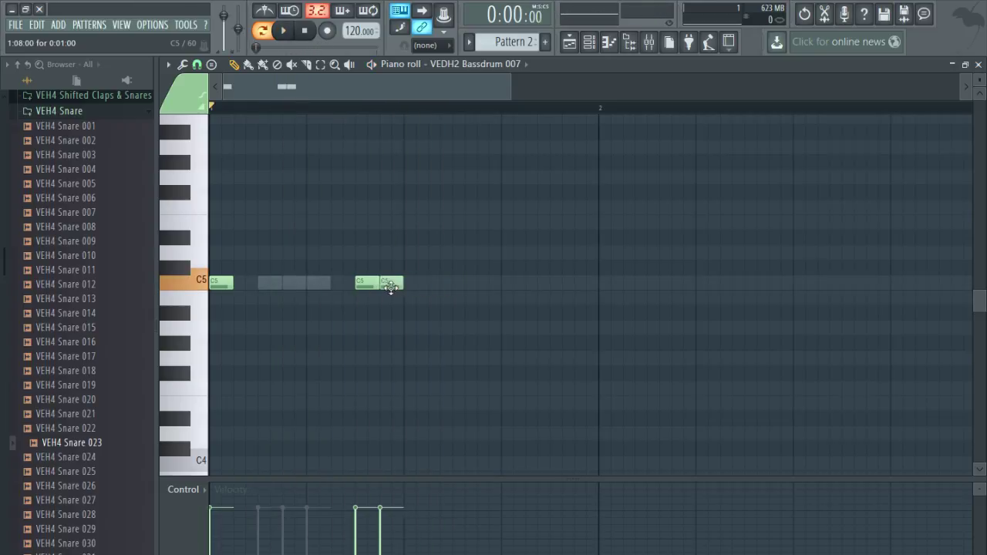
{"action": "key", "text": "space"}
{"action": "key", "text": "space"}
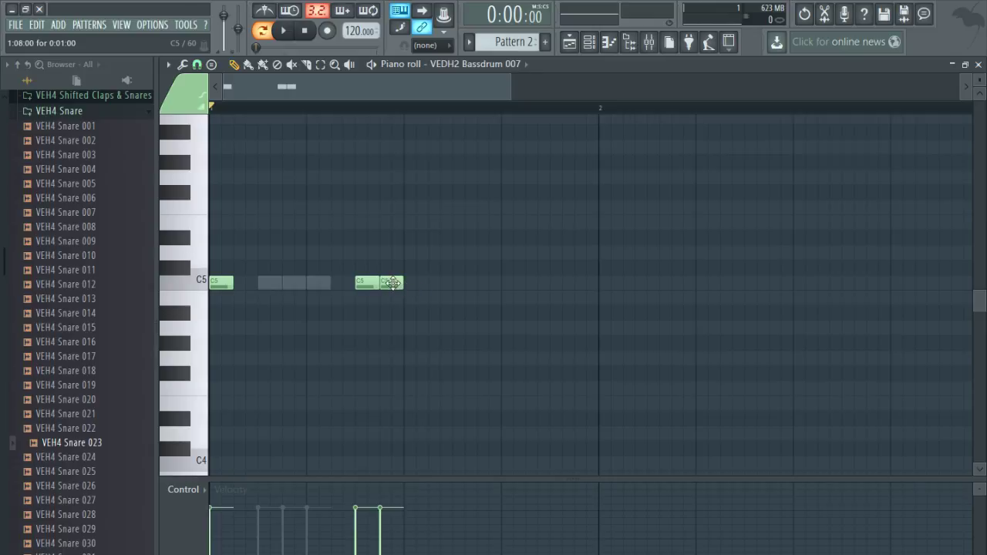
Add a kick note at C5 on step 11 of bar 1 and play the pattern to check its timing.
{"action": "left_click", "coordinate": [436, 286]}
{"action": "key", "text": "space"}
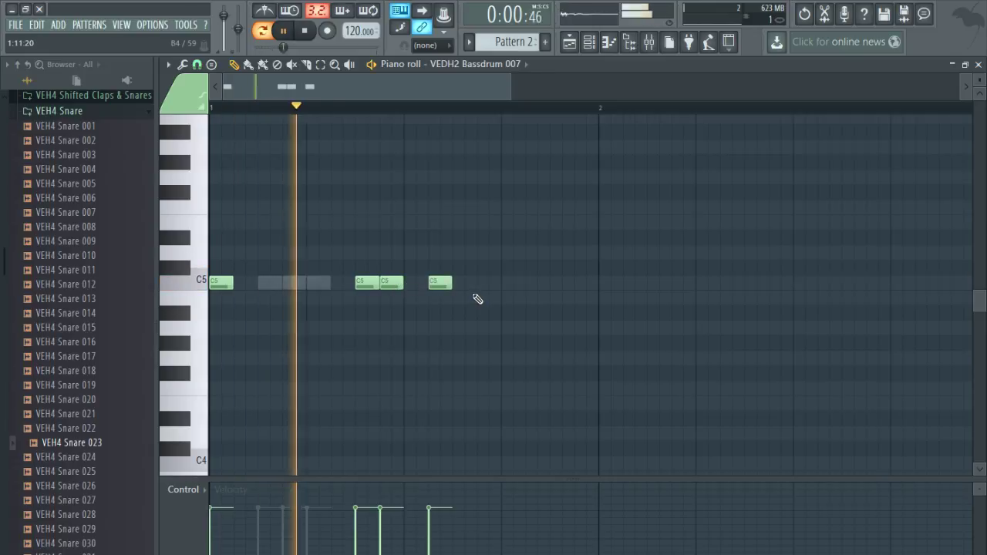
{"action": "key", "text": "space"}
{"action": "left_click_drag", "start_coordinate": [431, 279], "coordinate": [463, 280]}
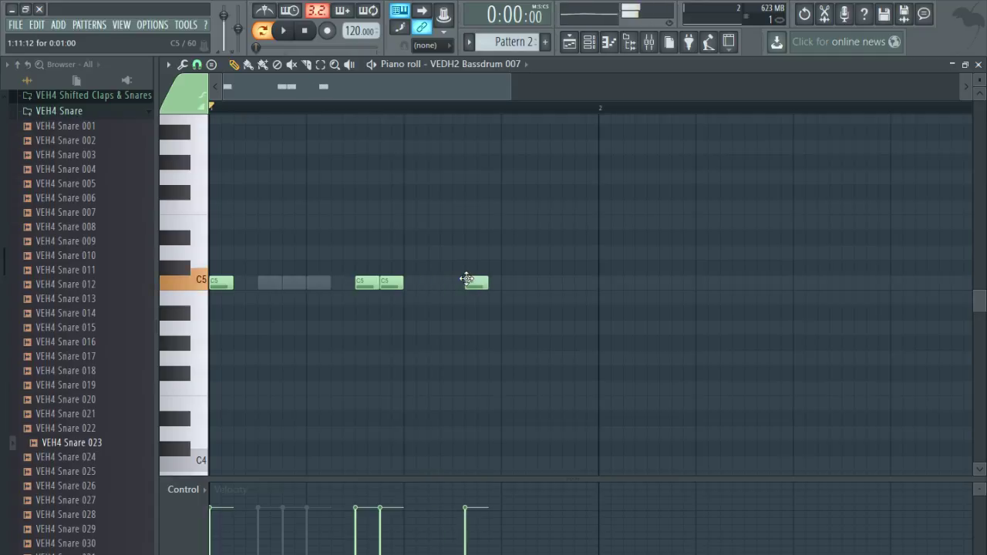
{"action": "key", "text": "space"}
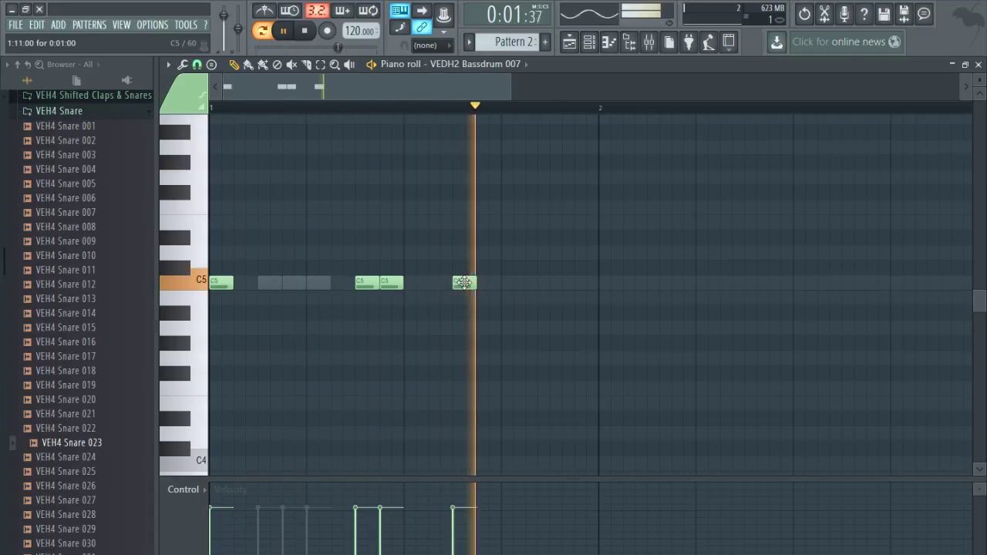
{"action": "key", "text": "space"}
Add kick notes at C5 on steps 13 and 15 of bar 1, play the pattern and close the piano roll.
{"action": "left_click", "coordinate": [503, 285]}
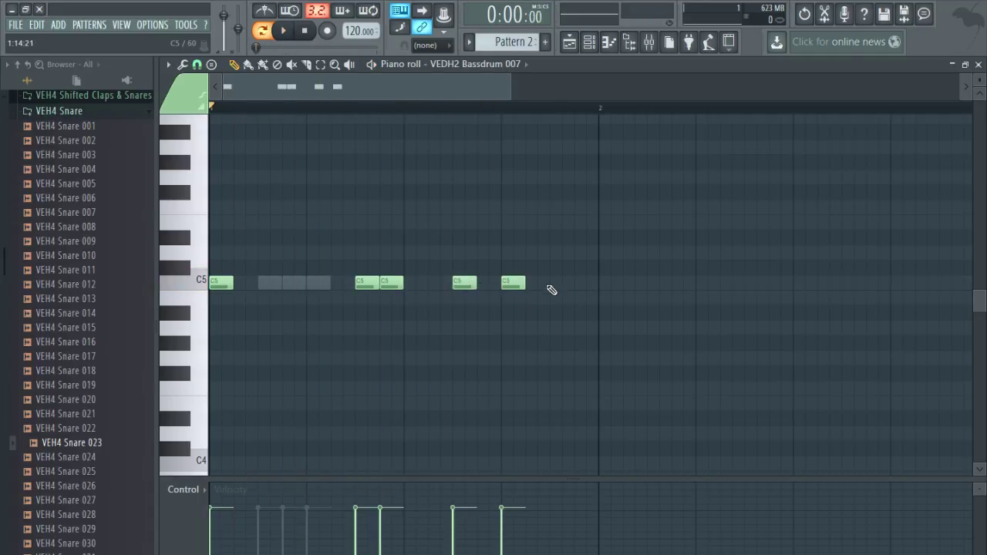
{"action": "left_click", "coordinate": [552, 283]}
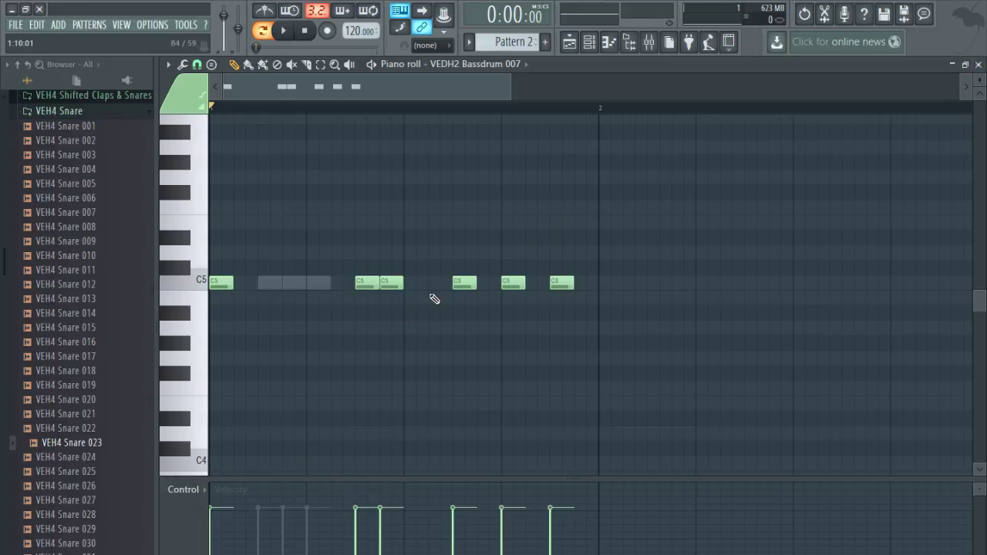
{"action": "mouse_move", "coordinate": [391, 283]}
{"action": "left_mouse_down"}
{"action": "mouse_move", "coordinate": [415, 288]}
{"action": "mouse_move", "coordinate": [392, 288]}
{"action": "left_mouse_up"}
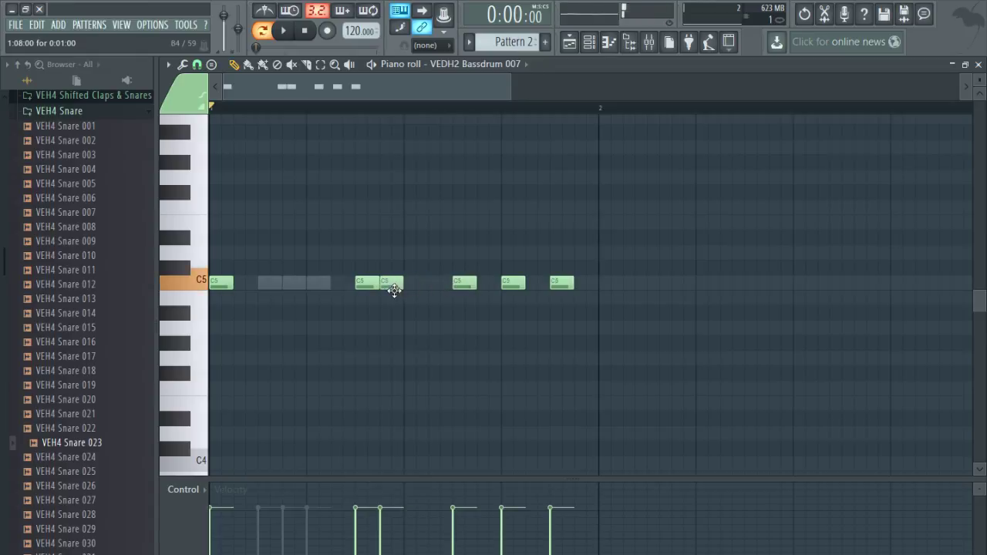
{"action": "key", "text": "space"}
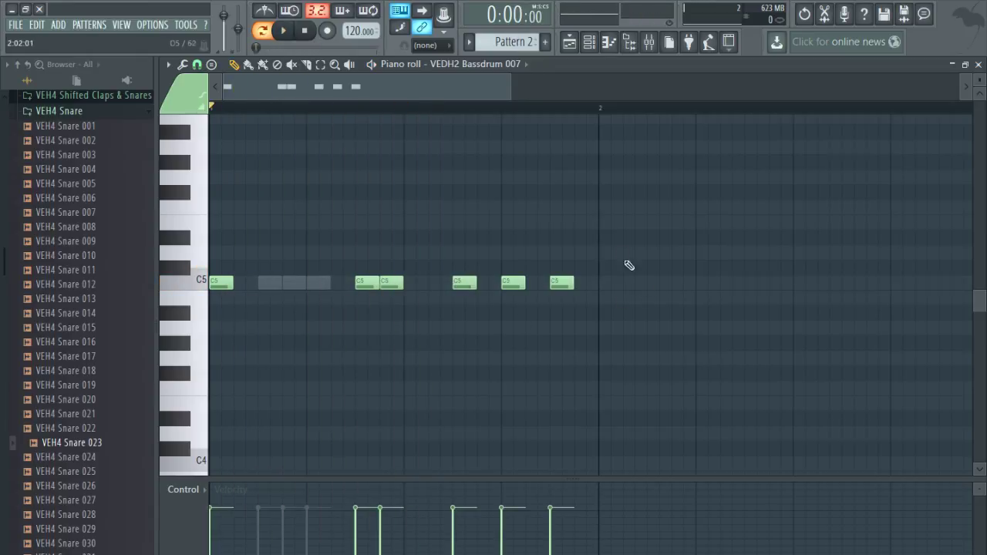
{"action": "key", "text": "space"}
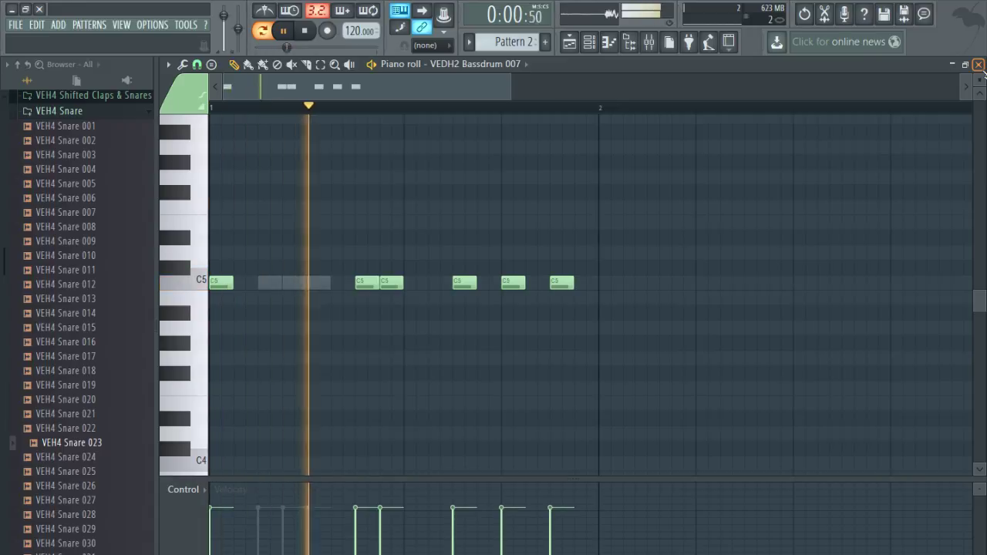
{"action": "key", "text": "space"}
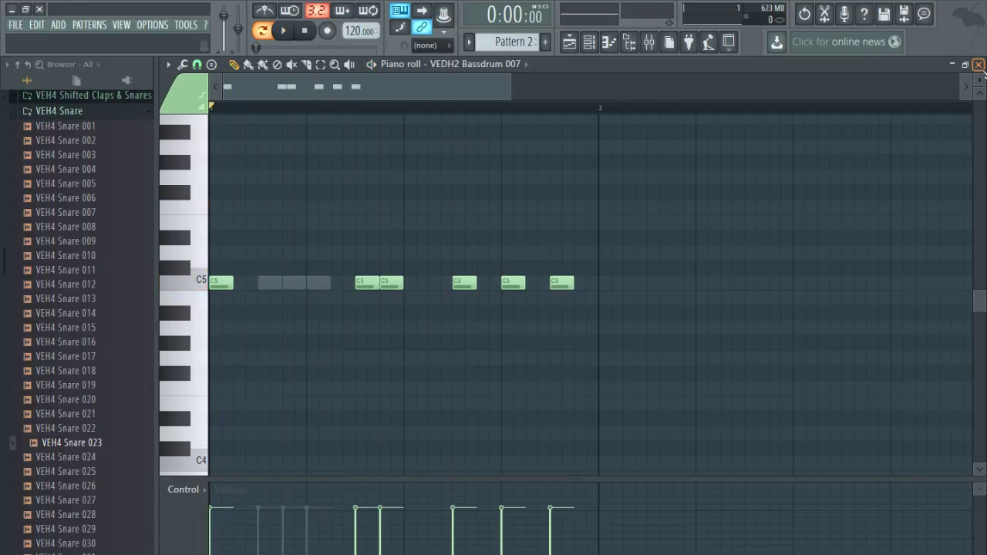
{"action": "key", "text": "space"}
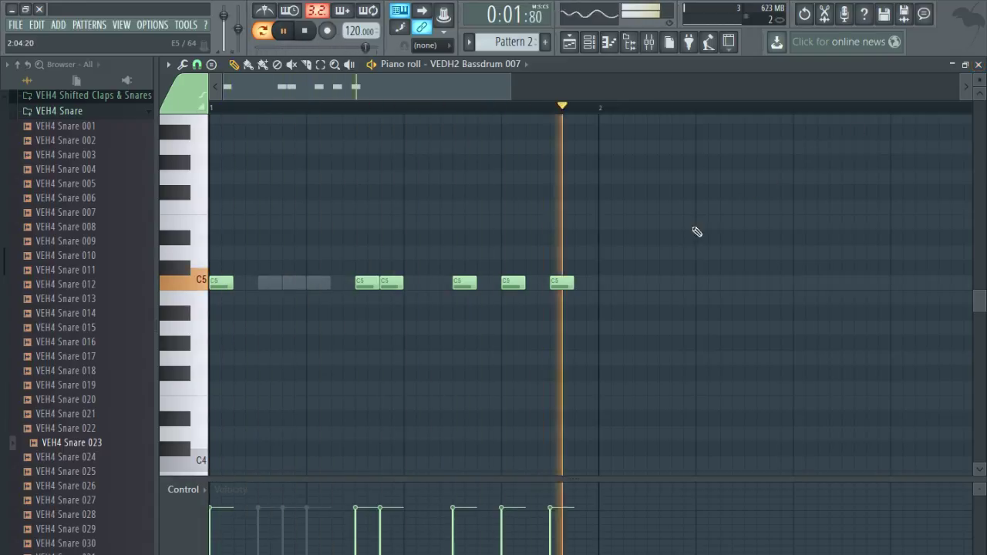
{"action": "key", "text": "space"}
{"action": "left_click", "coordinate": [978, 65]}
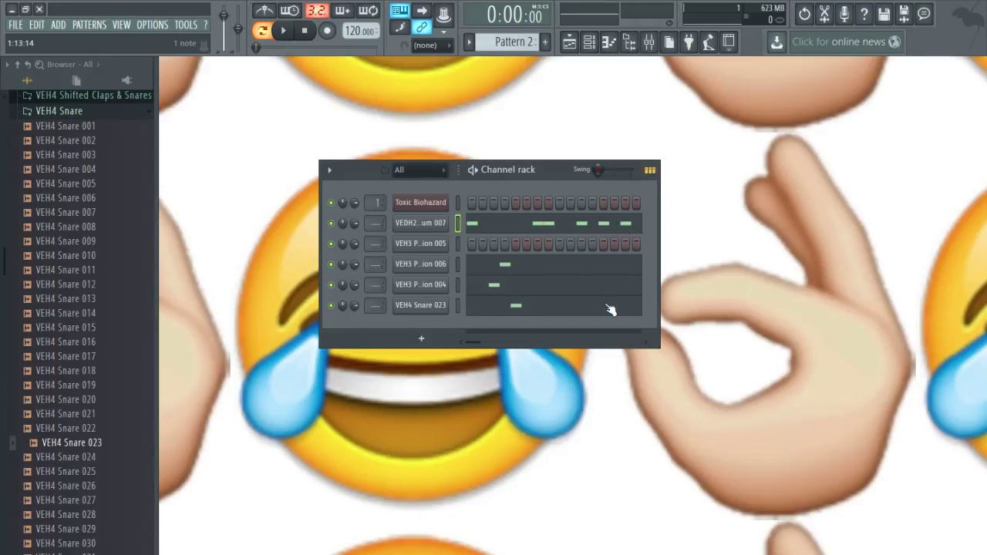
Try a C5 kick note at the start of bar 2 in the VEDH2 Bassdrum 007 piano roll.
{"action": "left_click", "coordinate": [620, 226]}
{"action": "left_click", "coordinate": [606, 284]}
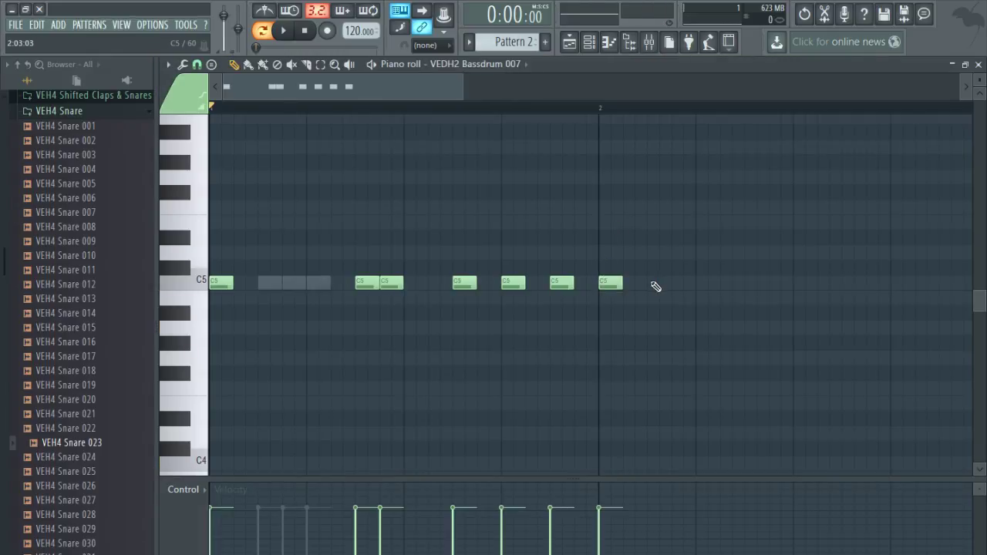
{"action": "left_click", "coordinate": [978, 65]}
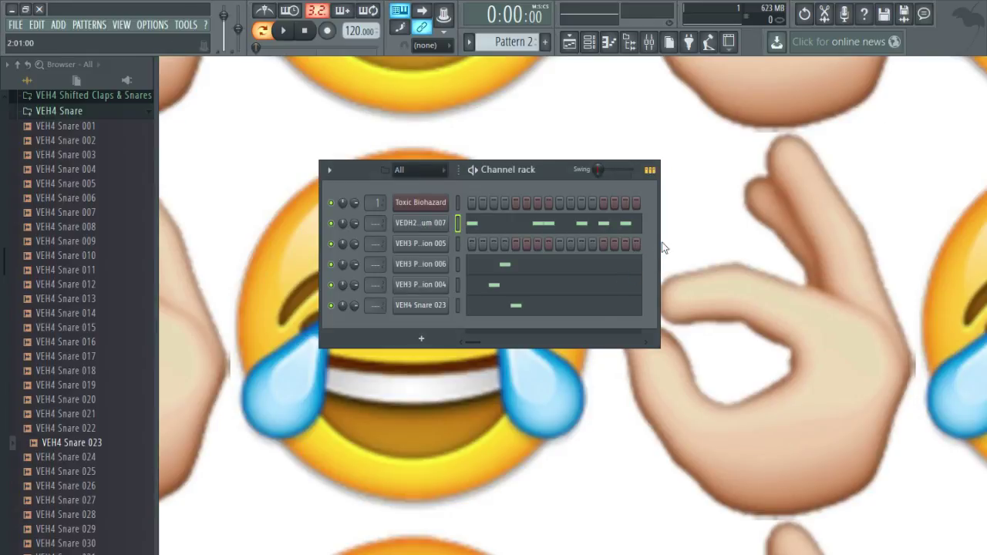
{"action": "left_click", "coordinate": [629, 227]}
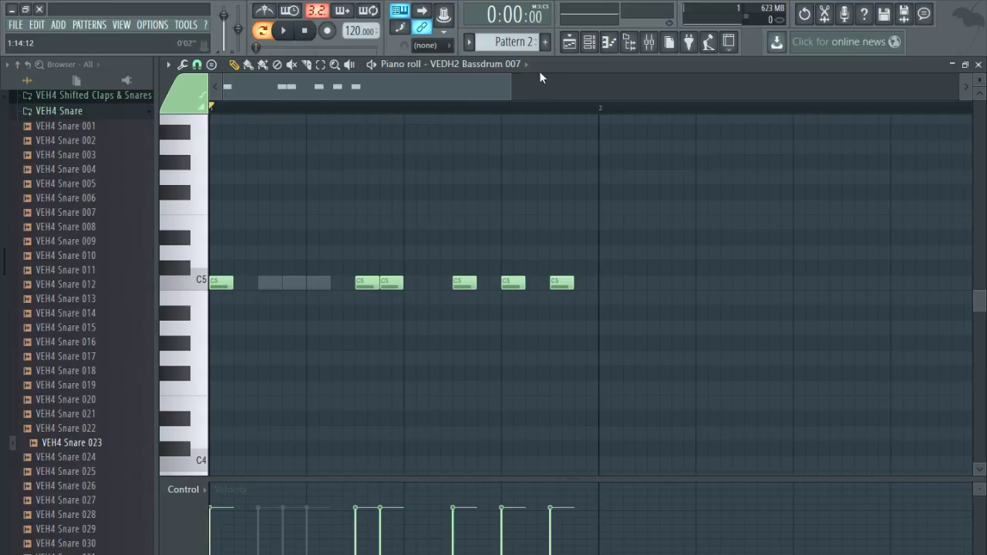
Place three consecutive Pattern 2 clips on Track 2 of the playlist at bars 9, 10 and 11.
{"action": "left_click", "coordinate": [570, 42]}
{"action": "left_click", "coordinate": [479, 186]}
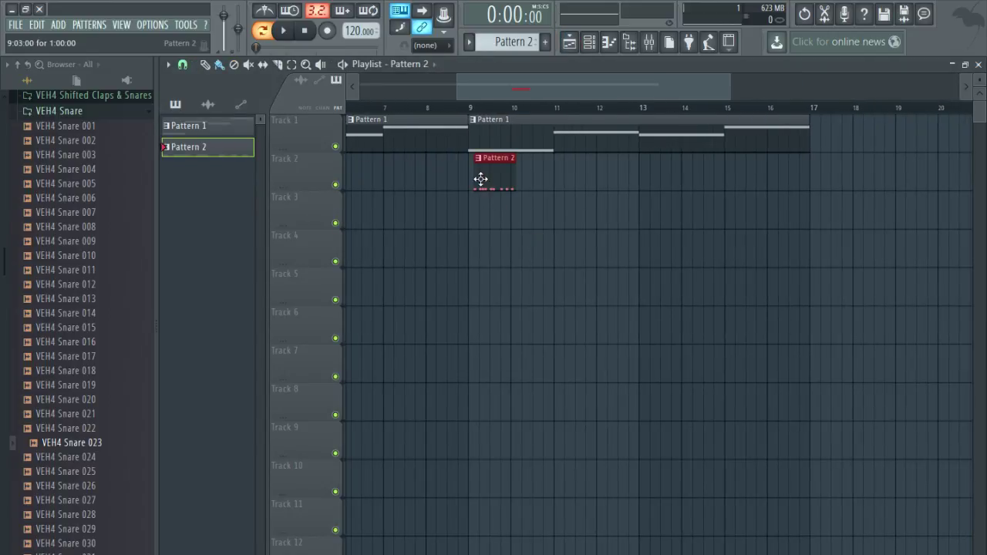
{"action": "scroll", "coordinate": [480, 181], "scroll_direction": "up", "scroll_amount": 3}
{"action": "right_click", "coordinate": [485, 182]}
{"action": "left_click_drag", "start_coordinate": [471, 183], "coordinate": [604, 189]}
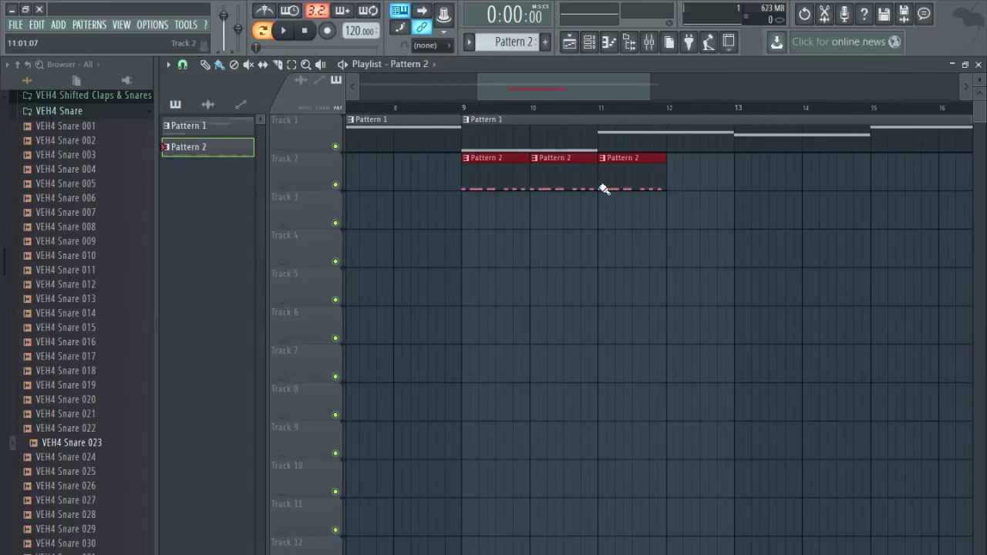
Play the arrangement from just before bar 9 to hear the drums with the melody.
{"action": "left_click", "coordinate": [464, 108]}
{"action": "left_click", "coordinate": [448, 107]}
{"action": "key", "text": "space"}
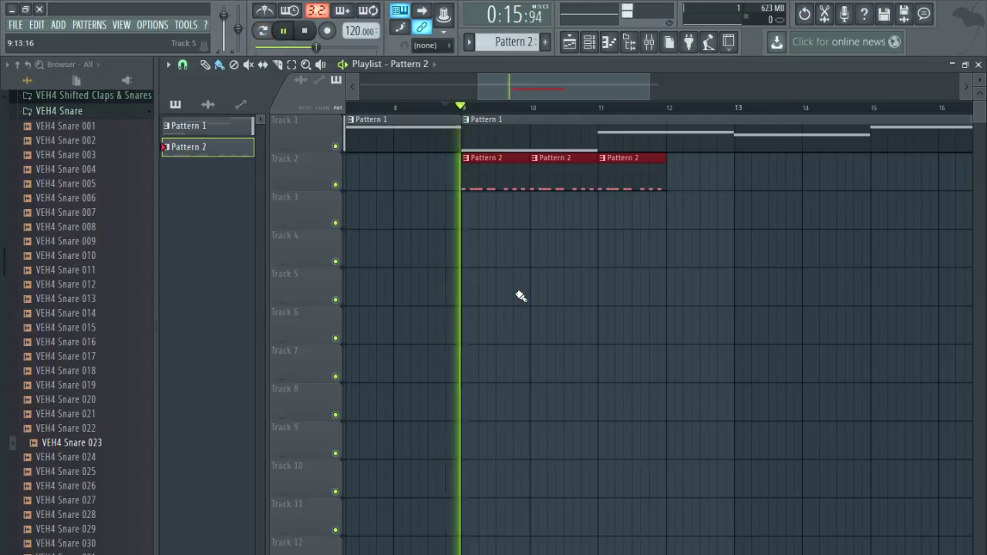
Delete the Pattern 2 clip at bar 11 and repeat the two remaining clips three times to fill Track 2 up to bar 17.
{"action": "right_click", "coordinate": [686, 262]}
{"action": "right_click", "coordinate": [642, 186]}
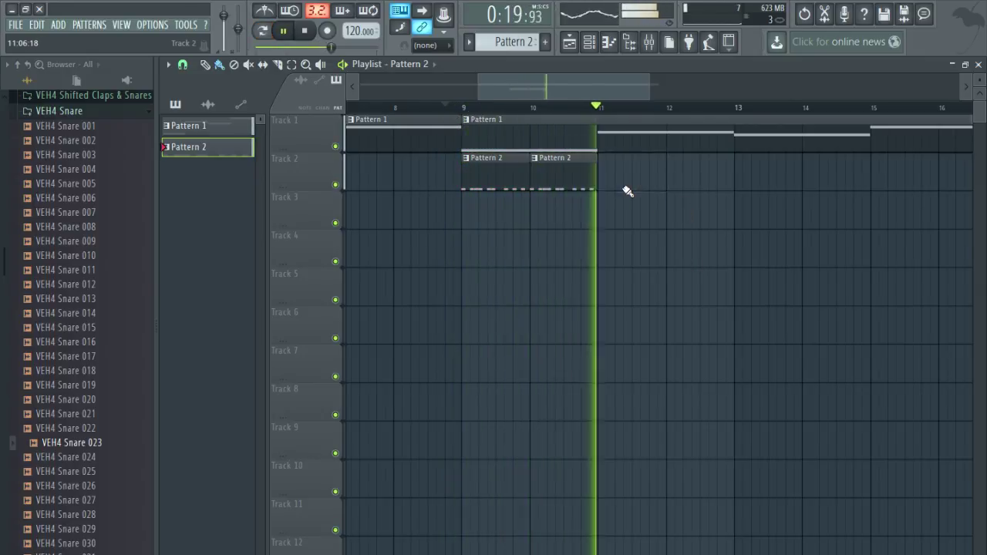
{"action": "left_click_drag", "start_coordinate": [626, 190], "coordinate": [426, 191]}
{"action": "key", "text": "ctrl+b"}
{"action": "key", "text": "ctrl+b"}
{"action": "key", "text": "ctrl+b"}
Duplicate the Pattern 1 and Pattern 2 clips of bars 9 to 16 twice, extending both tracks up to bar 33.
{"action": "scroll", "coordinate": [427, 191], "scroll_direction": "down", "scroll_amount": 2}
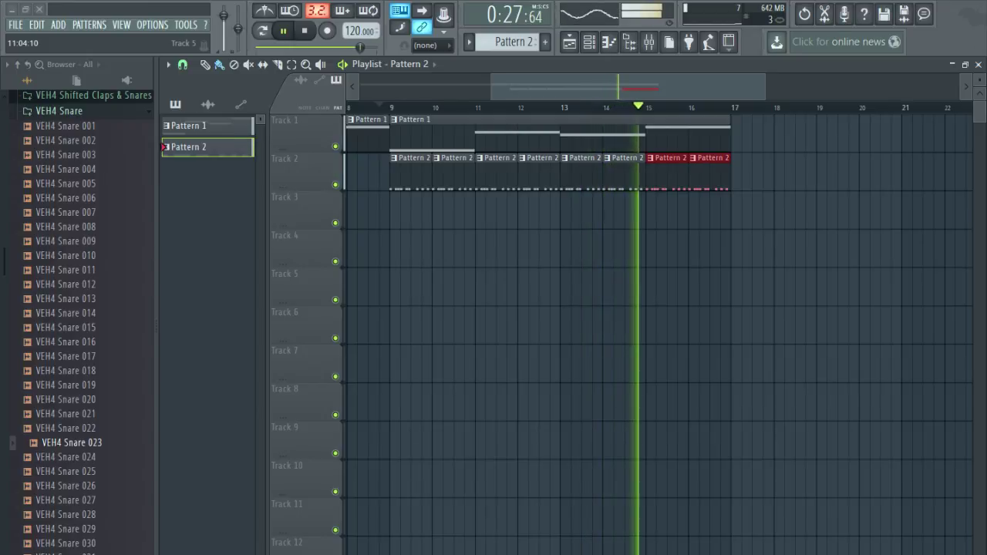
{"action": "left_click_drag", "start_coordinate": [848, 383], "coordinate": [408, 116]}
{"action": "key", "text": "ctrl+b"}
{"action": "key", "text": "ctrl+b"}
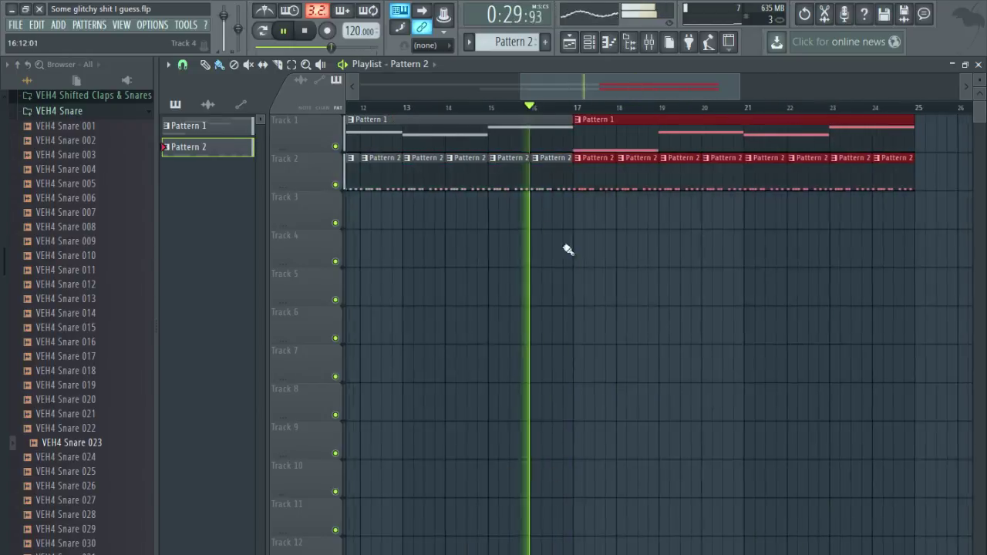
{"action": "scroll", "coordinate": [570, 286], "scroll_direction": "down", "scroll_amount": 3}
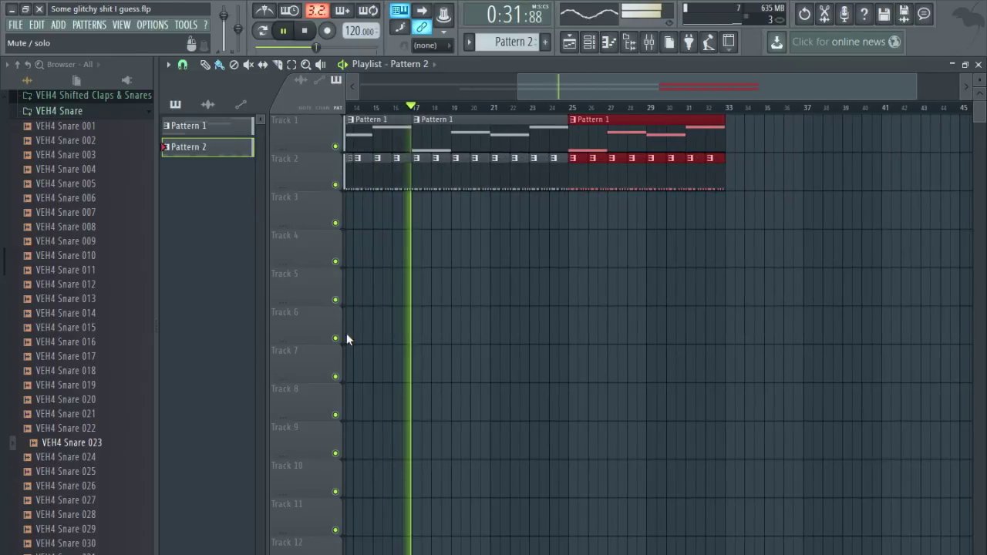
{"action": "scroll", "coordinate": [599, 238], "scroll_direction": "up", "scroll_amount": 5}
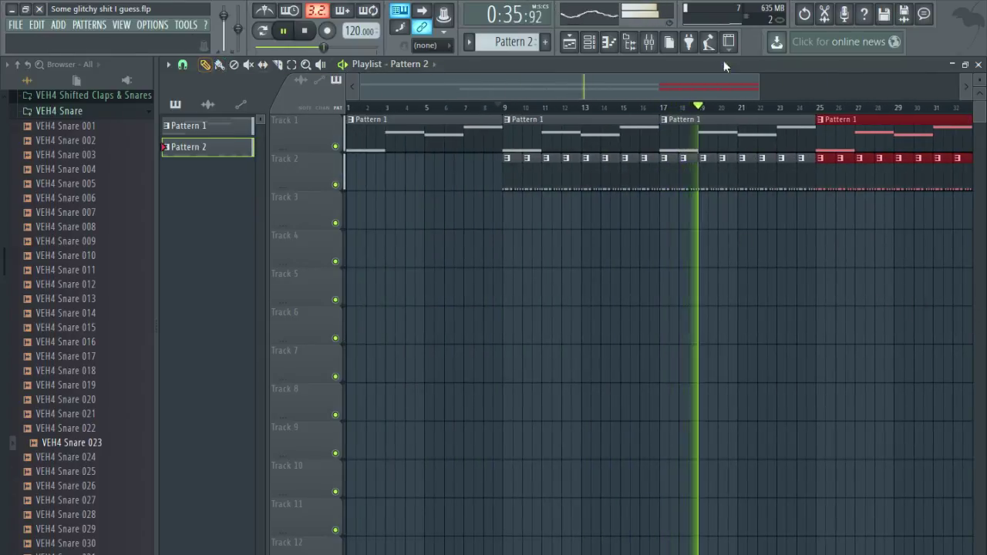
Review the VEDH2 Bassdrum 007 notes in the piano roll, stop playback and close the editors to leave only the channel rack.
{"action": "left_click", "coordinate": [979, 64]}
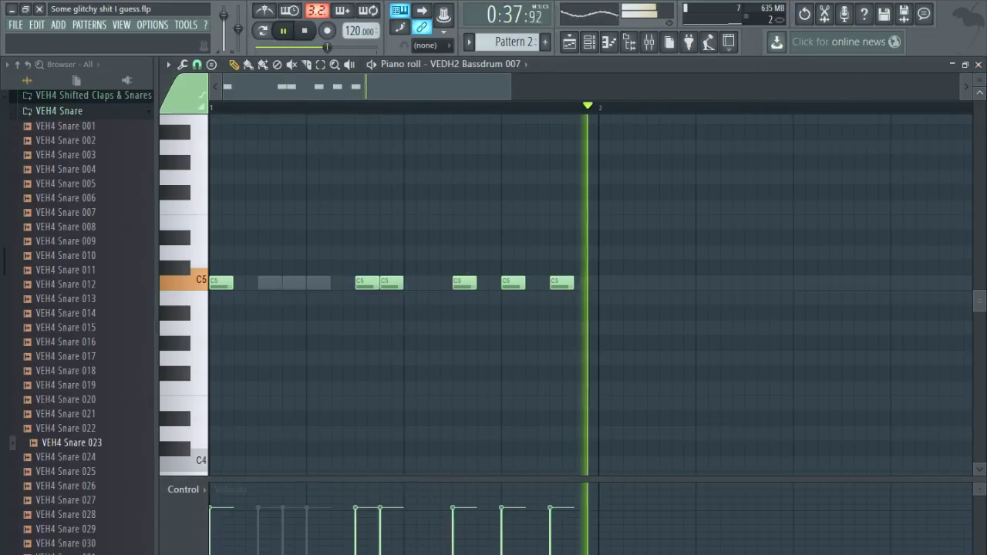
{"action": "left_click", "coordinate": [979, 65]}
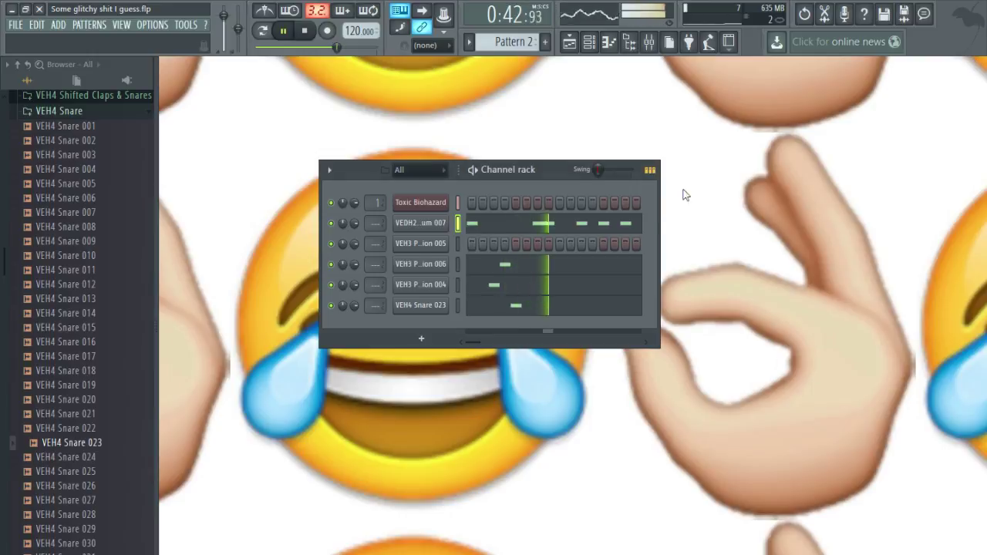
{"action": "left_click", "coordinate": [631, 222]}
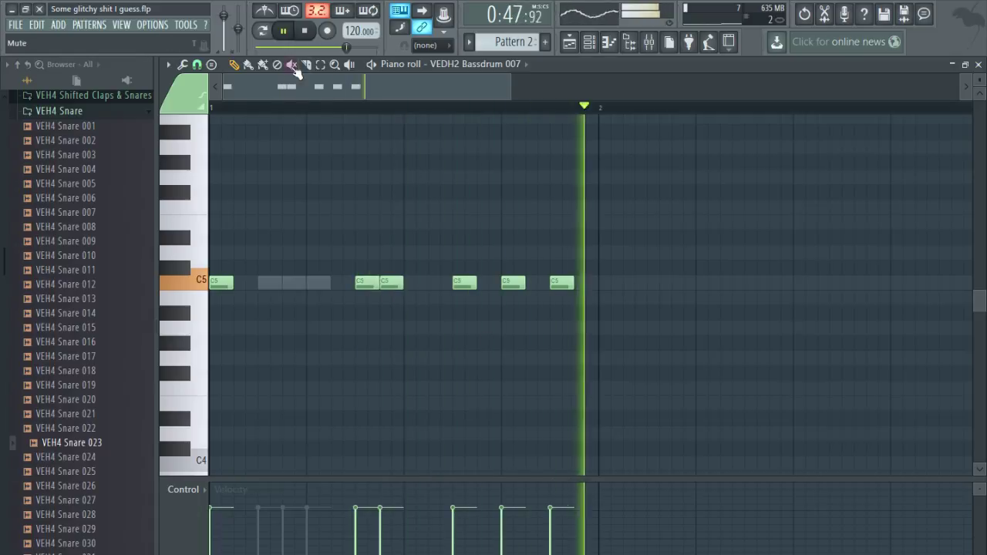
{"action": "left_click", "coordinate": [304, 30]}
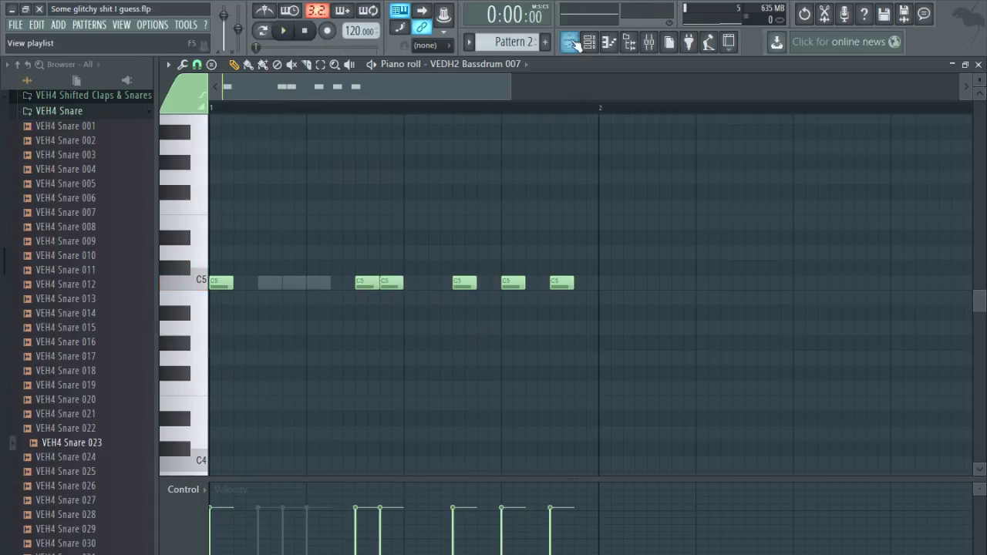
{"action": "left_click", "coordinate": [572, 42]}
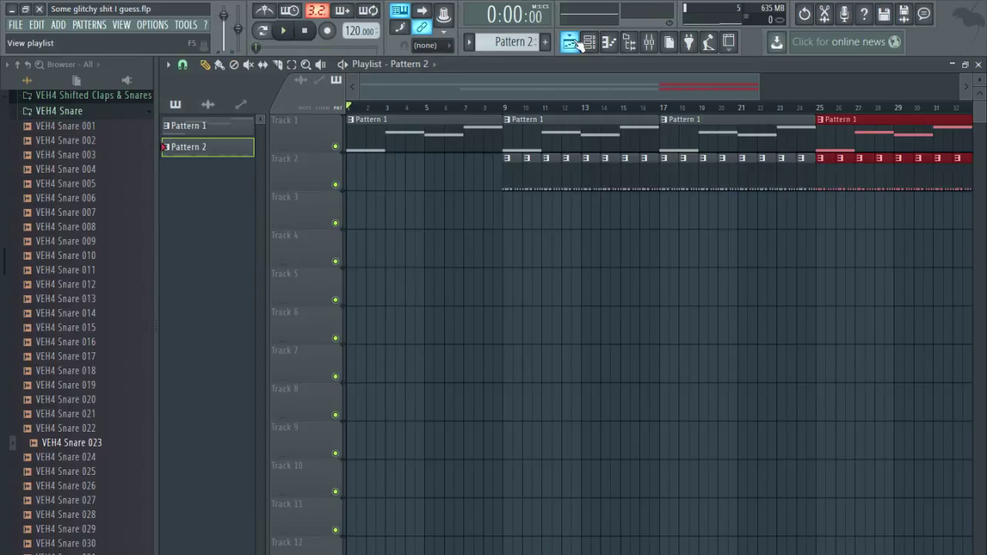
{"action": "left_click", "coordinate": [978, 65]}
{"action": "left_click", "coordinate": [978, 65]}
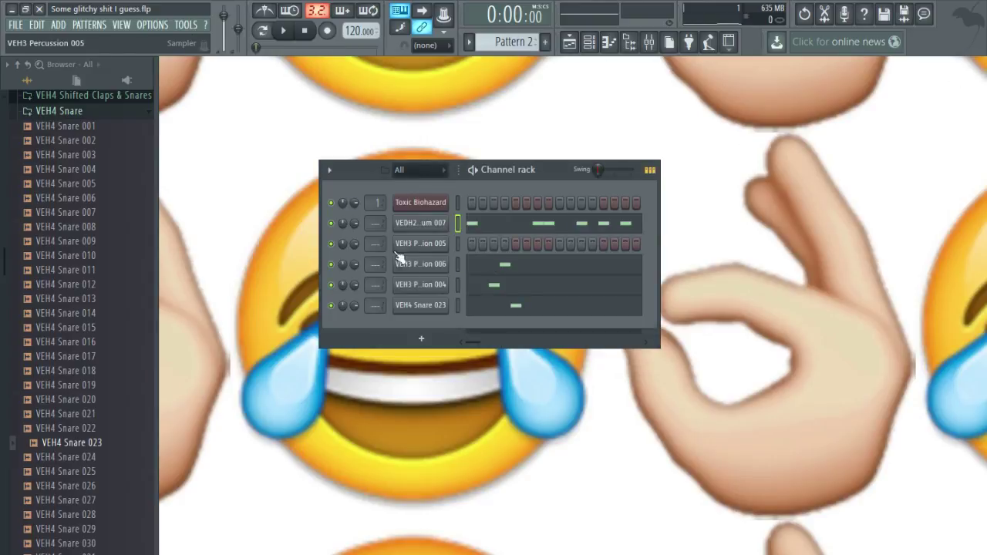
Route all six channels, Toxic Biohazard through VEH4 Snare 023, to mixer tracks 1 to 6 and play the song with the channel rack hidden.
{"action": "left_click_drag", "start_coordinate": [458, 202], "coordinate": [459, 301]}
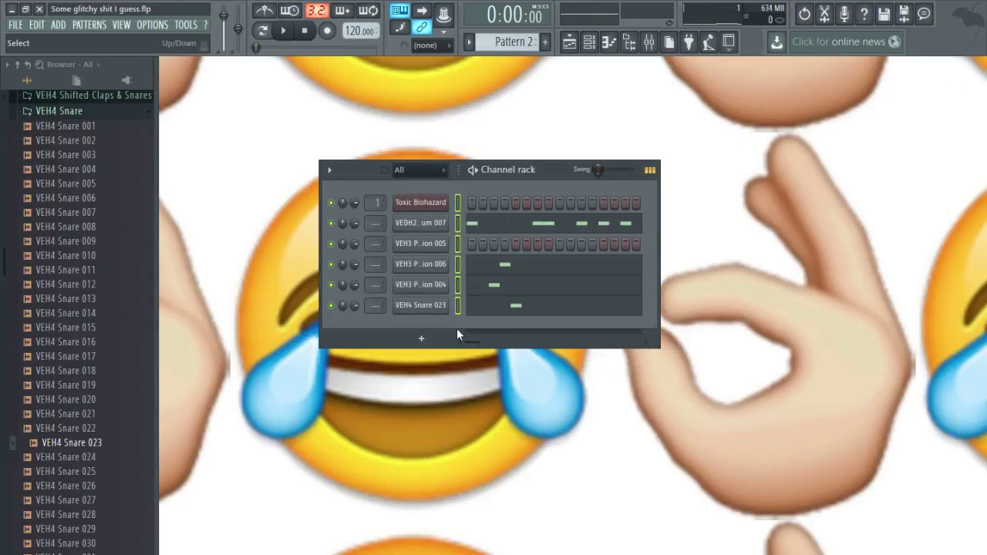
{"action": "key", "text": "ctrl+l"}
{"action": "key", "text": "space"}
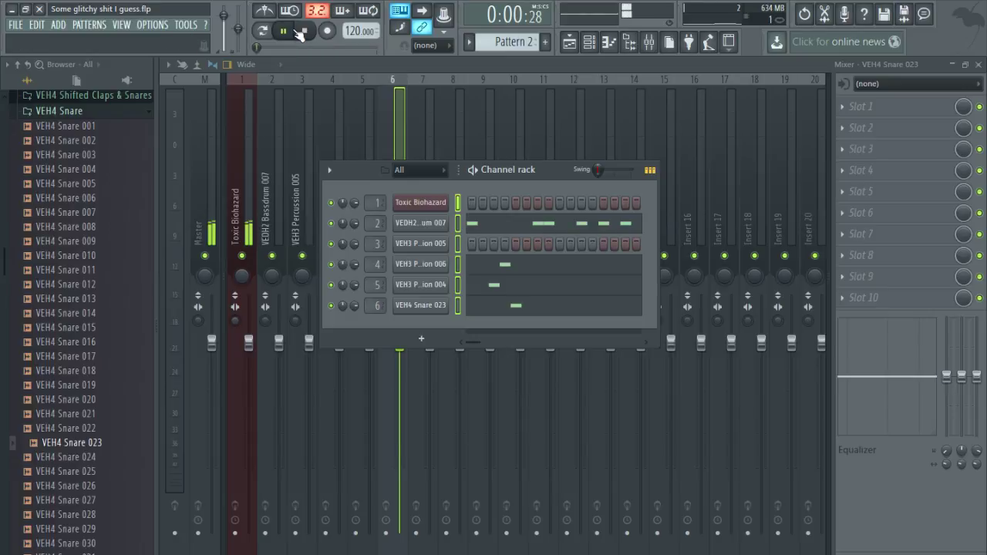
{"action": "key", "text": "F6"}
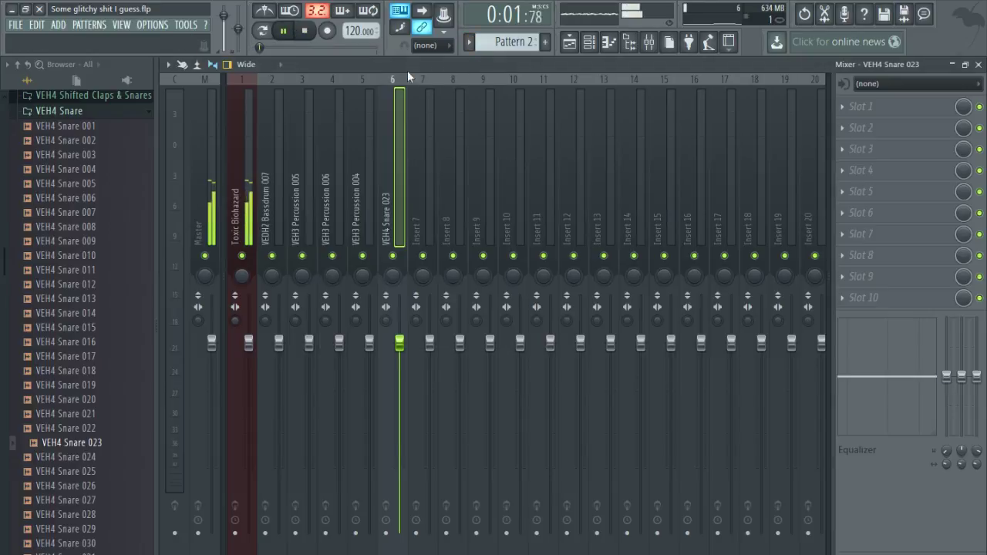
Review the playing song on the mixer's master track and in the playlist, closing both views and stopping playback.
{"action": "left_click", "coordinate": [208, 80]}
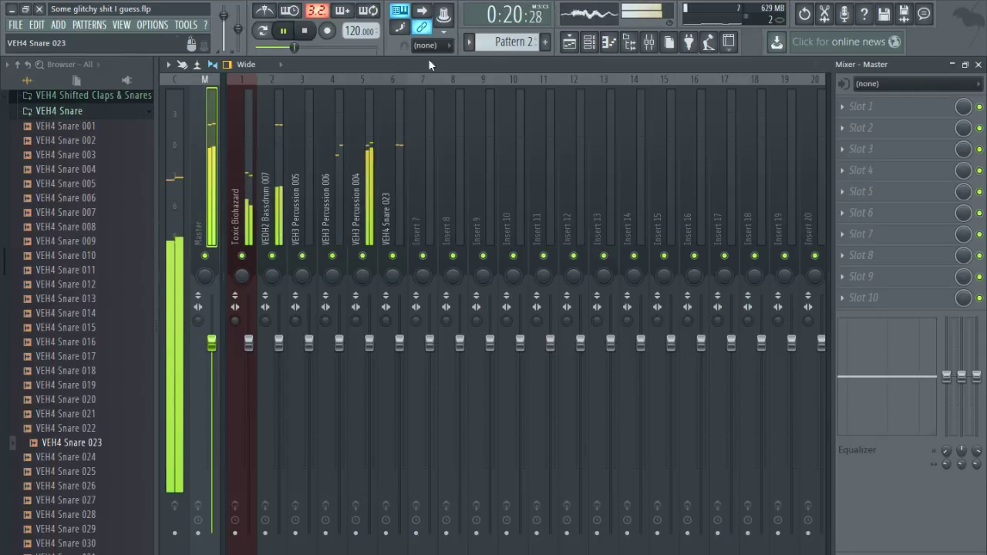
{"action": "left_click", "coordinate": [569, 42]}
{"action": "scroll", "coordinate": [573, 316], "scroll_direction": "up", "scroll_amount": 3}
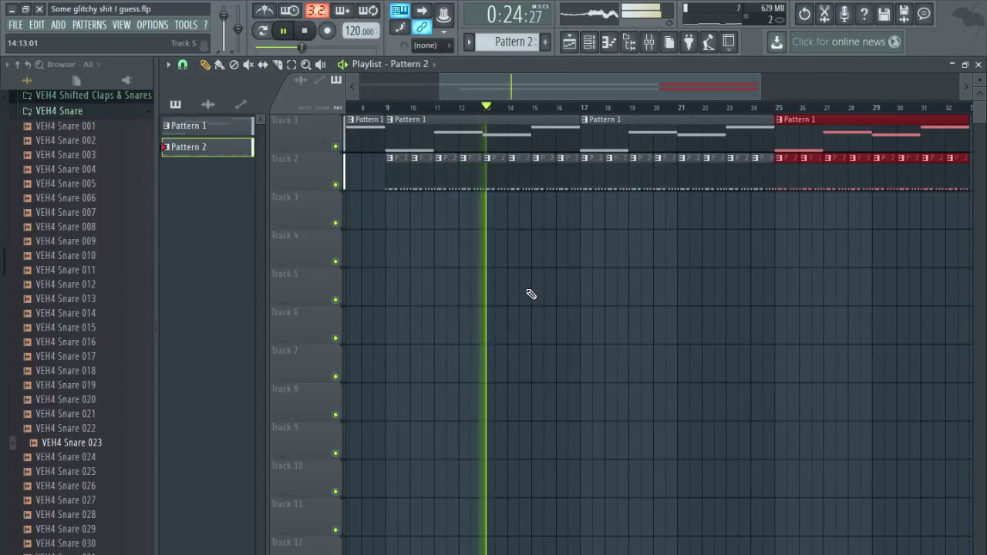
{"action": "scroll", "coordinate": [540, 293], "scroll_direction": "down", "scroll_amount": 3}
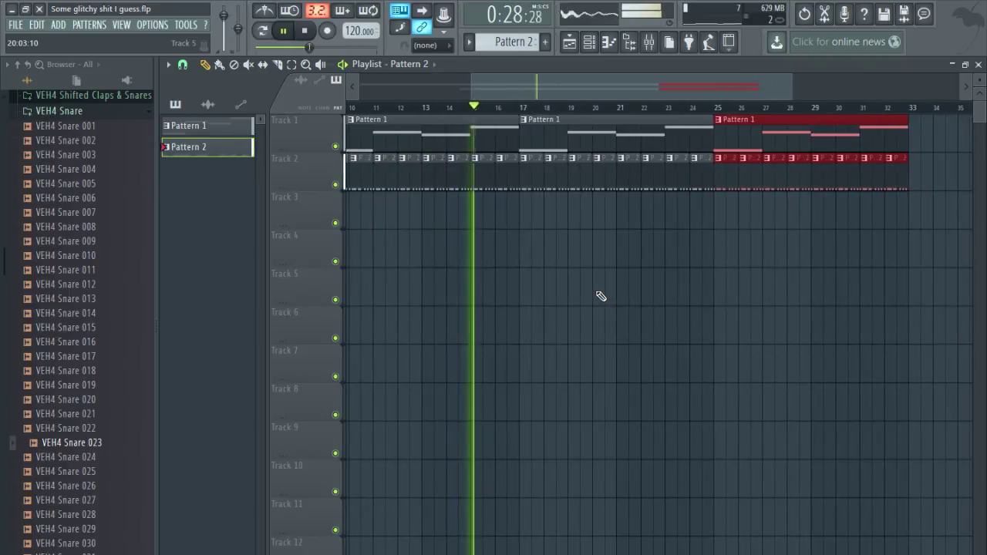
{"action": "left_click", "coordinate": [979, 65]}
{"action": "left_click", "coordinate": [979, 64]}
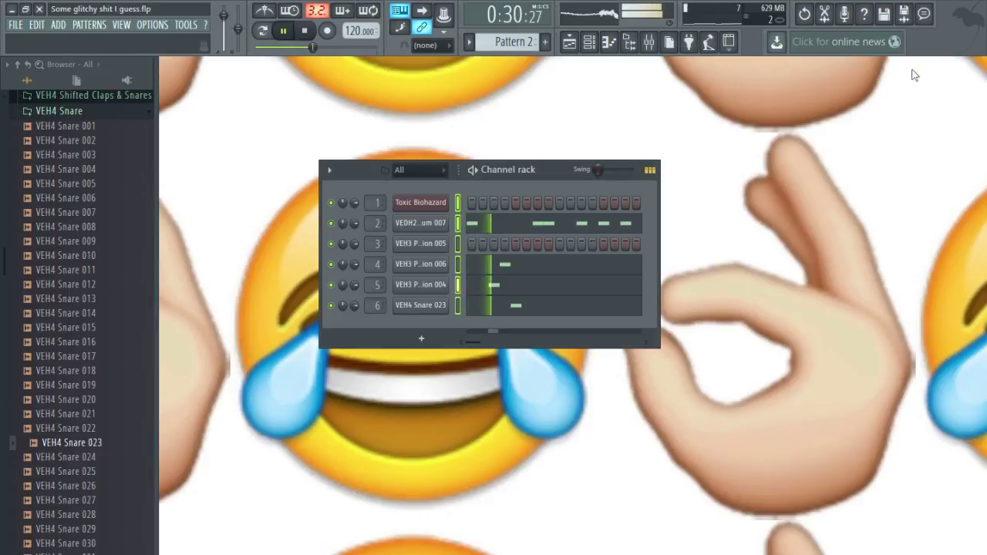
{"action": "key", "text": "space"}
Audition closed hi-hat samples from the VEH4 Hihats Closed folder in VEH4 Cymbals, including VEH4 Hihat Closed 005.
{"action": "scroll", "coordinate": [69, 270], "scroll_direction": "up", "scroll_amount": 5}
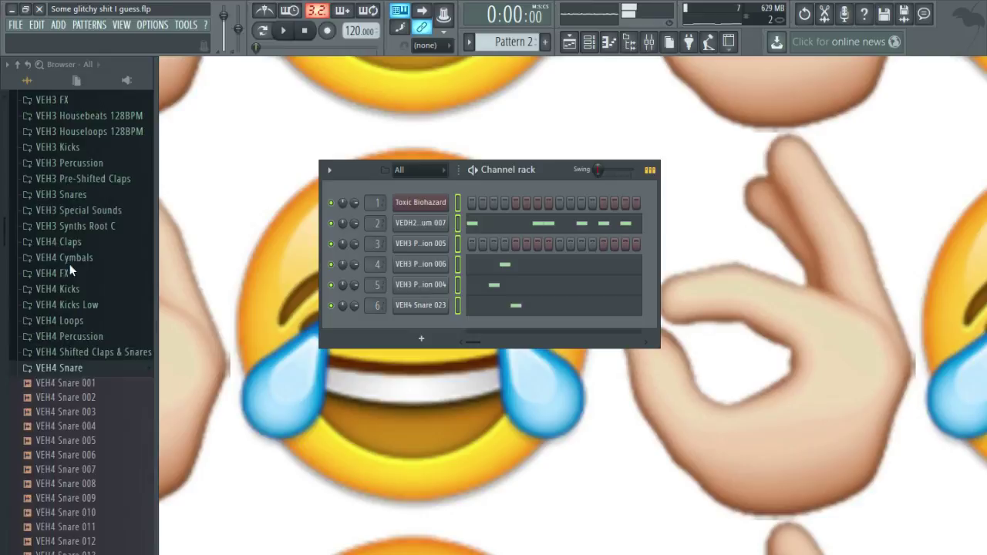
{"action": "left_click", "coordinate": [94, 374]}
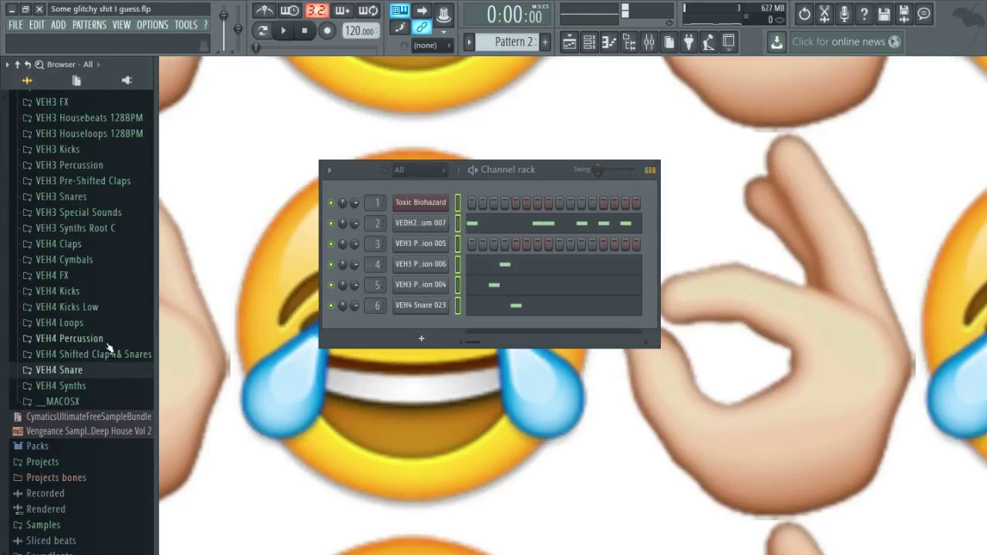
{"action": "scroll", "coordinate": [108, 348], "scroll_direction": "up", "scroll_amount": 3}
{"action": "left_click", "coordinate": [106, 347]}
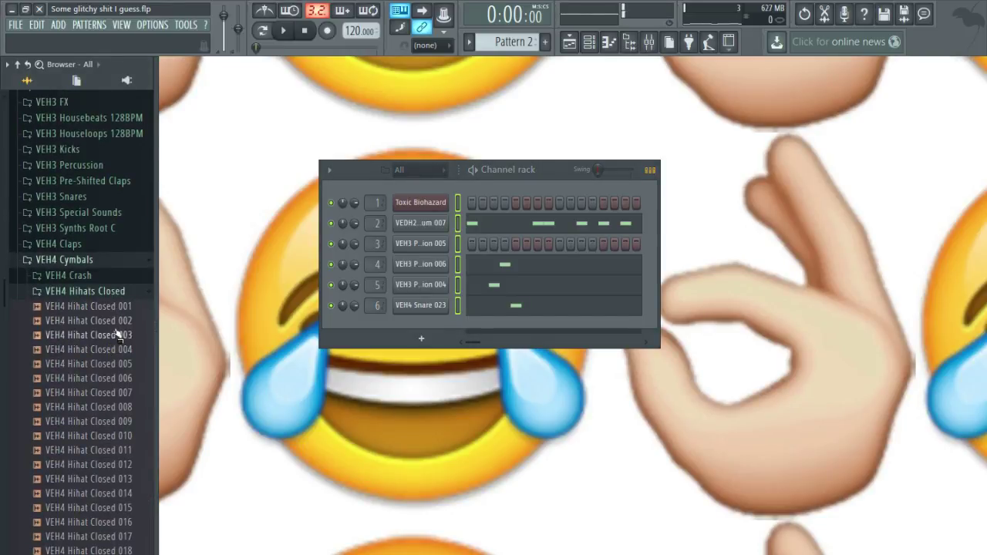
{"action": "left_click", "coordinate": [117, 335]}
{"action": "left_click", "coordinate": [110, 350]}
{"action": "left_click", "coordinate": [112, 364]}
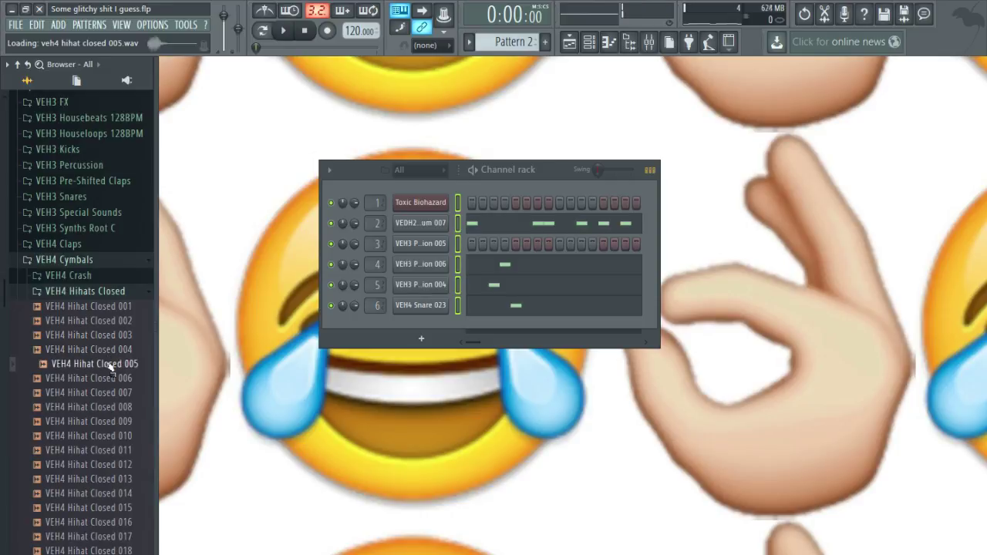
Audition open hi-hats from VEH4 Hihats Open, including samples 008 and 001, and collapse the VEH4 Cymbals folder.
{"action": "left_click", "coordinate": [100, 291]}
{"action": "left_click", "coordinate": [108, 307]}
{"action": "left_click", "coordinate": [116, 345]}
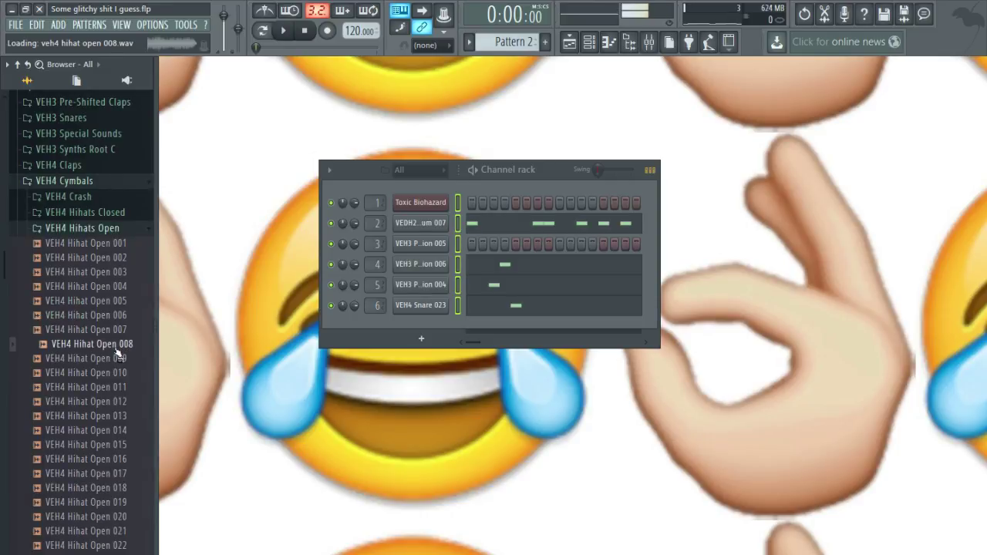
{"action": "left_click", "coordinate": [109, 303]}
{"action": "scroll", "coordinate": [107, 306], "scroll_direction": "up", "scroll_amount": 1}
{"action": "left_click", "coordinate": [111, 332]}
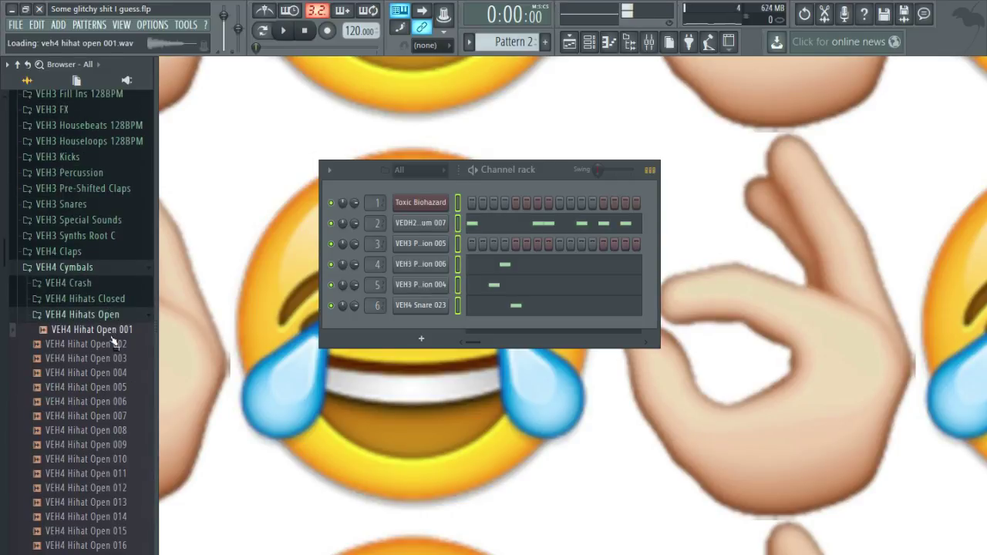
{"action": "left_click", "coordinate": [94, 273]}
Look through the VEH3 Percussion folder and the rest of the VEH sample folders for another cymbal source.
{"action": "scroll", "coordinate": [96, 277], "scroll_direction": "up", "scroll_amount": 2}
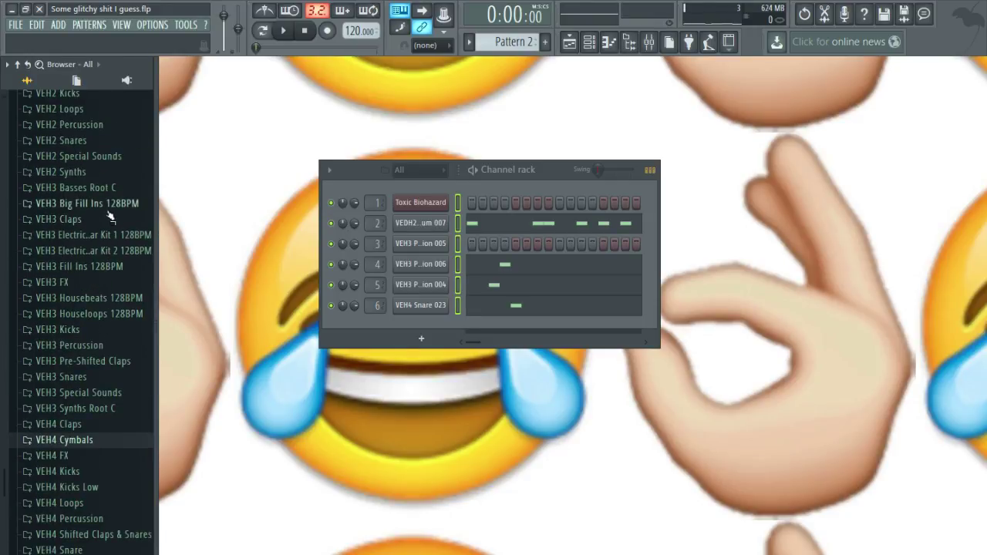
{"action": "left_click", "coordinate": [117, 347]}
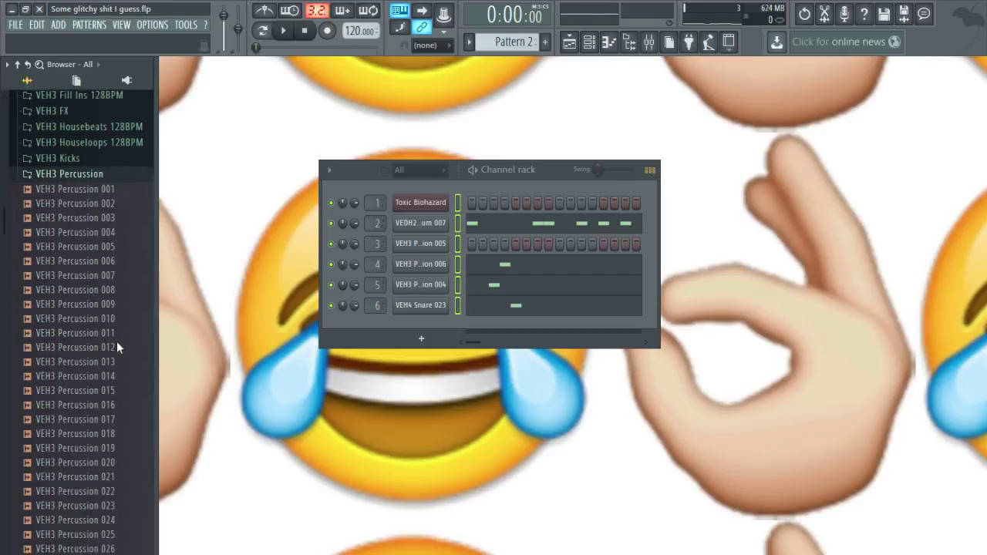
{"action": "scroll", "coordinate": [117, 341], "scroll_direction": "up", "scroll_amount": 2}
{"action": "left_click", "coordinate": [117, 338]}
{"action": "left_click", "coordinate": [101, 252]}
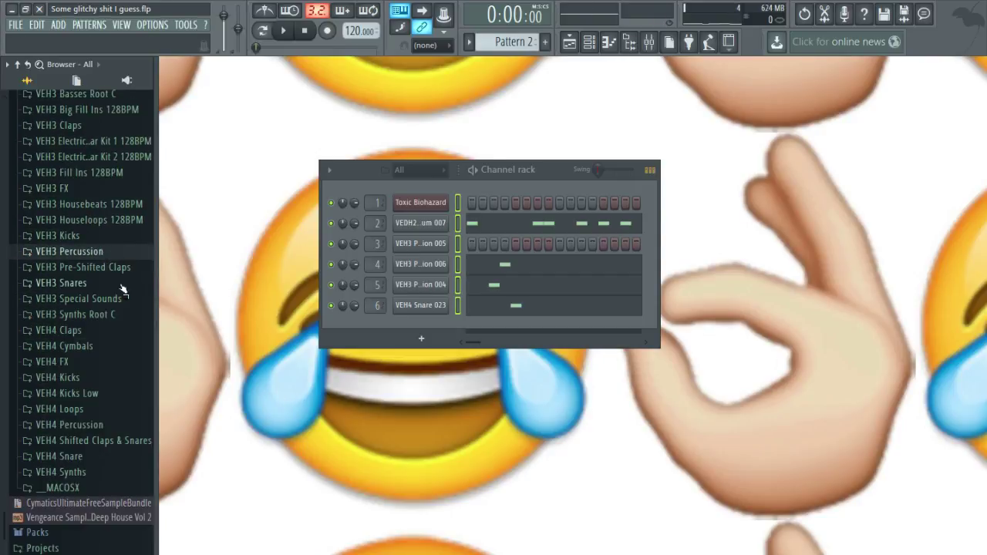
{"action": "scroll", "coordinate": [125, 283], "scroll_direction": "up", "scroll_amount": 5}
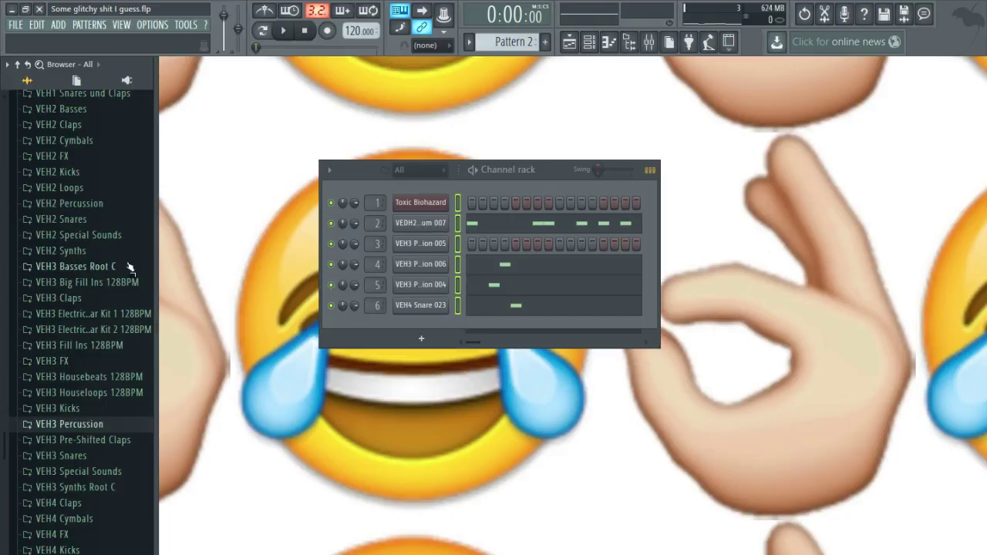
{"action": "scroll", "coordinate": [139, 310], "scroll_direction": "down", "scroll_amount": 5}
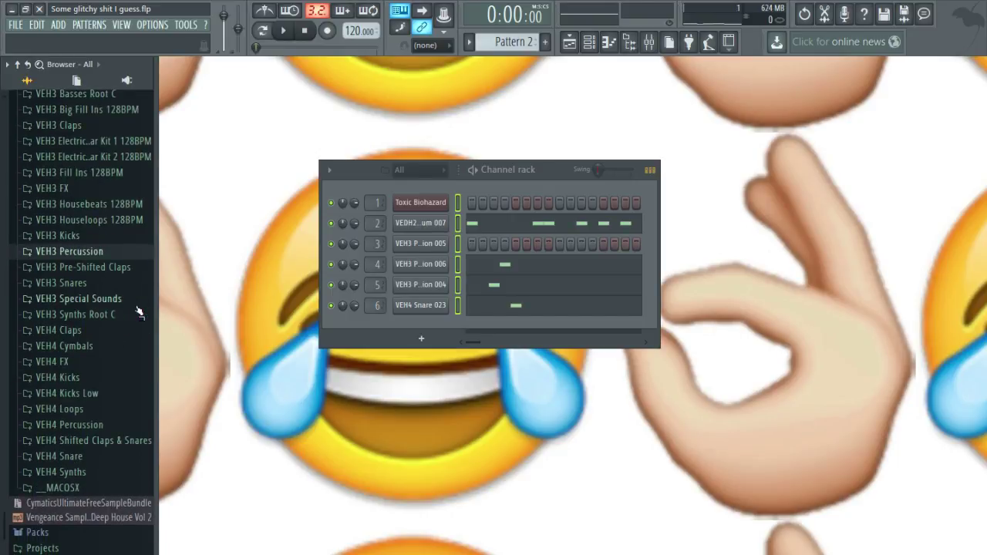
{"action": "scroll", "coordinate": [139, 312], "scroll_direction": "up", "scroll_amount": 5}
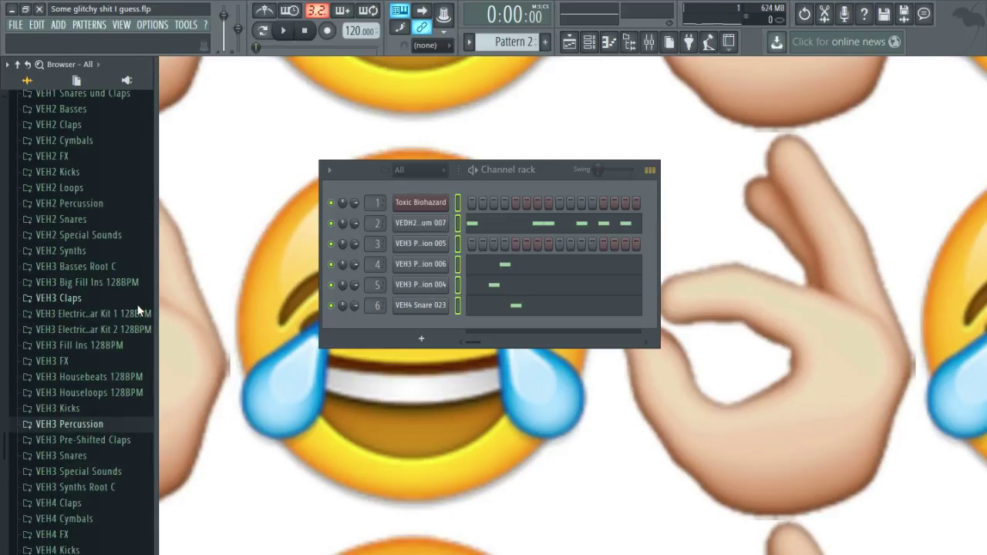
{"action": "scroll", "coordinate": [138, 305], "scroll_direction": "down", "scroll_amount": 8}
{"action": "scroll", "coordinate": [137, 305], "scroll_direction": "up", "scroll_amount": 15}
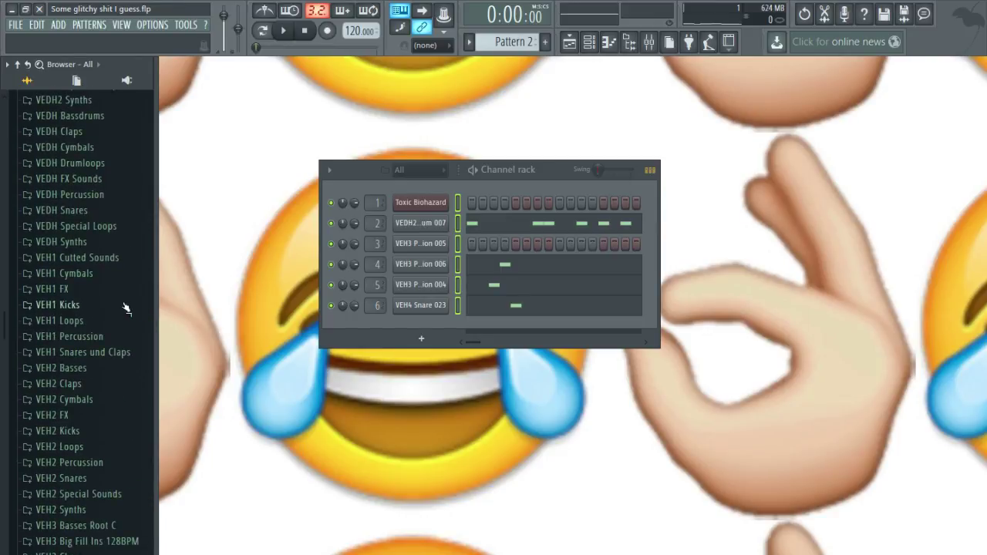
Add the sample VEH1 Open Hihat - 009 from the VEH1 Cymbals folder to the channel rack as a new channel.
{"action": "left_click", "coordinate": [108, 278]}
{"action": "left_click", "coordinate": [116, 321]}
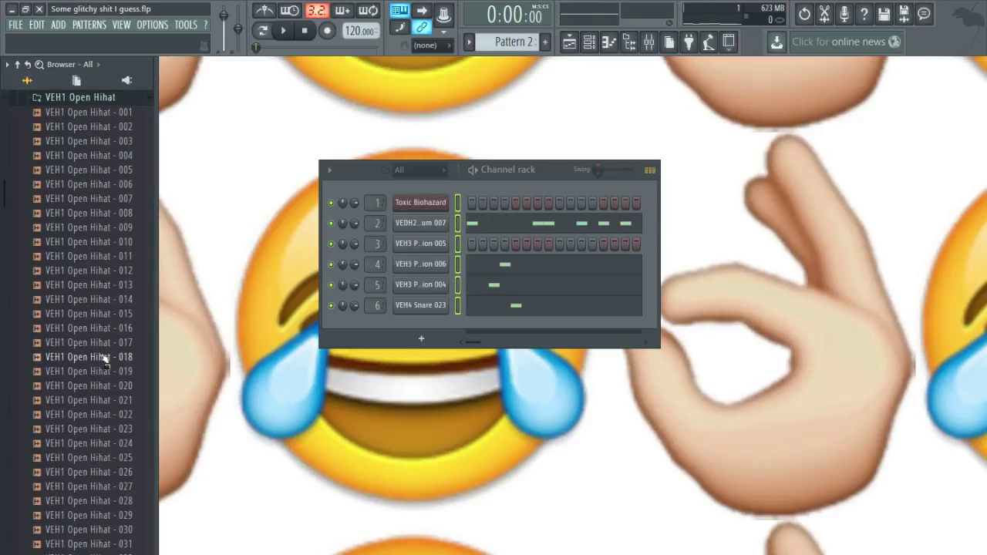
{"action": "left_click", "coordinate": [111, 355]}
{"action": "left_click", "coordinate": [110, 228]}
{"action": "scroll", "coordinate": [110, 301], "scroll_direction": "up", "scroll_amount": 4}
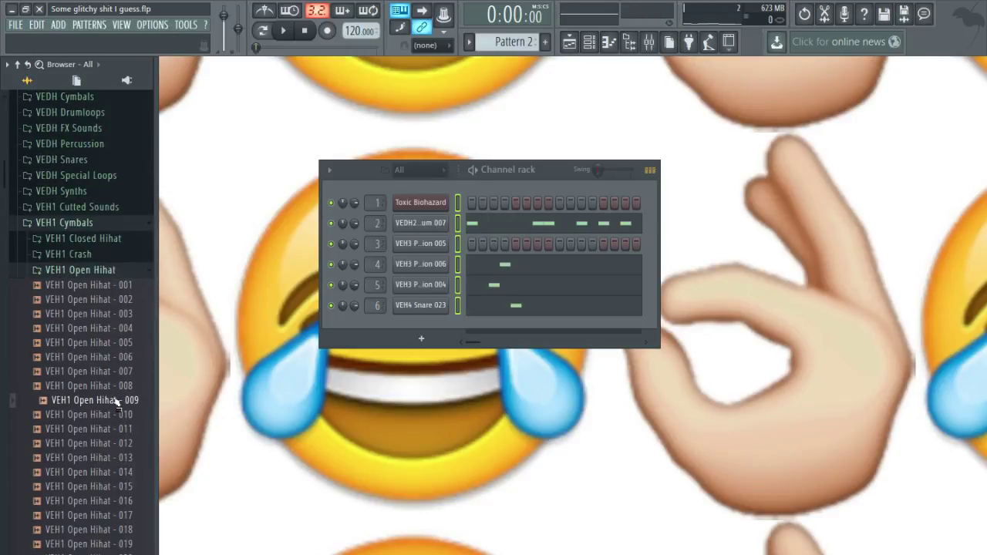
{"action": "left_click_drag", "start_coordinate": [108, 407], "coordinate": [429, 330]}
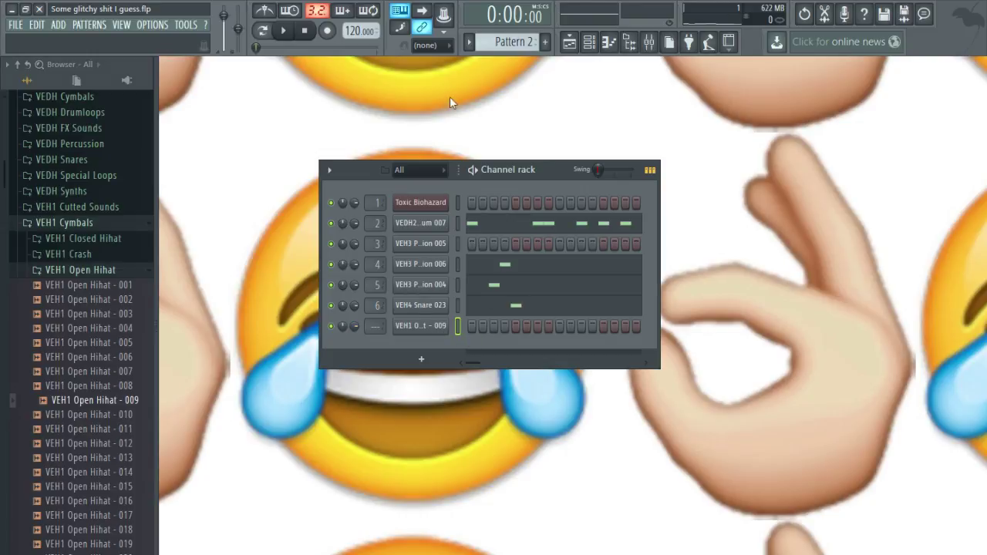
Create Pattern 3 and place open hi-hat hits on steps 1 and 3, checking them in pattern playback.
{"action": "left_click", "coordinate": [546, 44]}
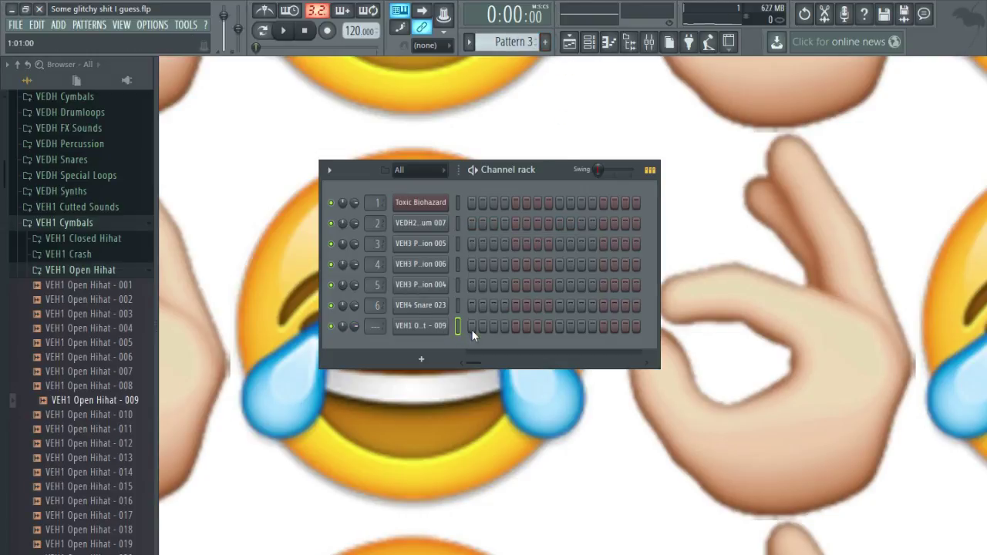
{"action": "left_click", "coordinate": [285, 33]}
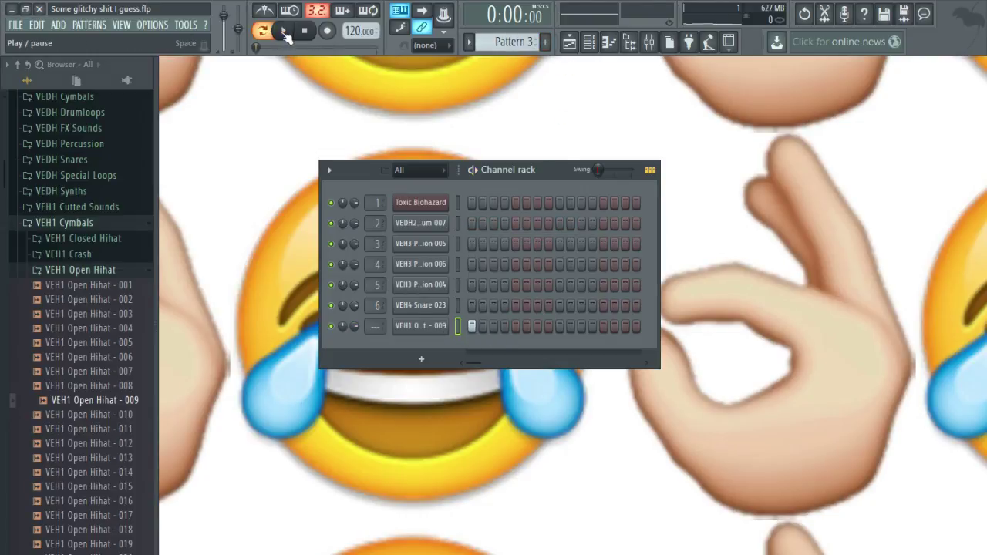
{"action": "left_click", "coordinate": [481, 329]}
{"action": "left_click", "coordinate": [491, 333]}
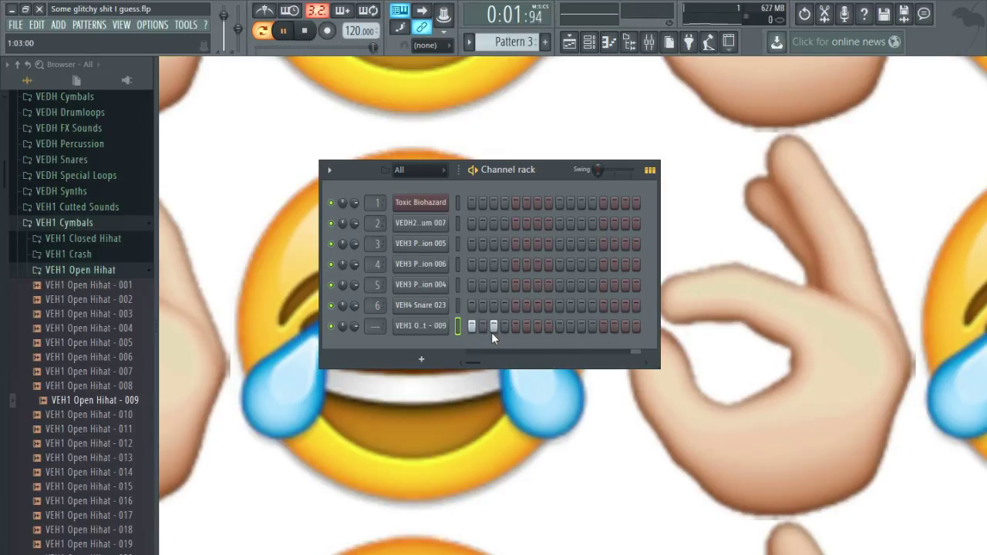
{"action": "key", "text": "space"}
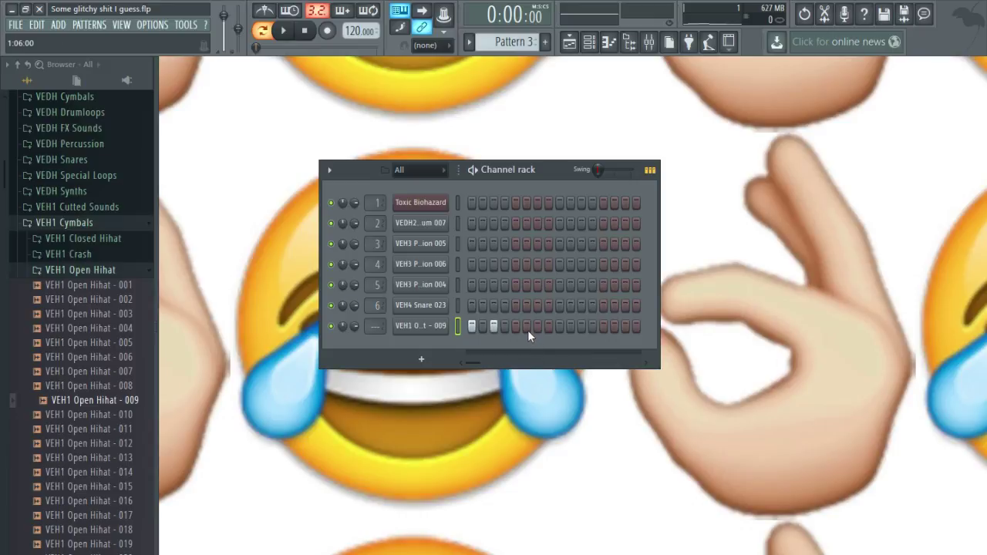
With Pattern 3 looping, add open hi-hat hits on steps 7, 8, 12 and 15.
{"action": "key", "text": "space"}
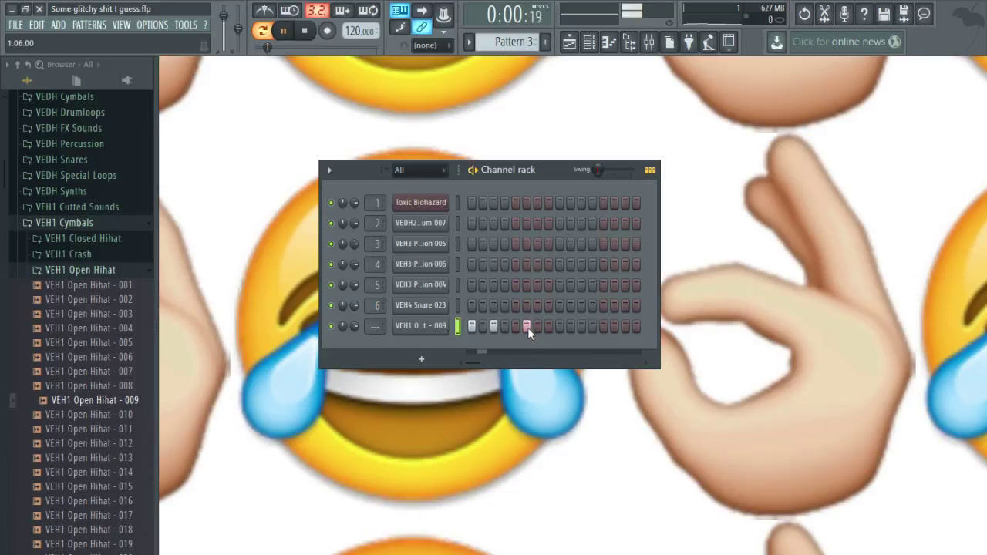
{"action": "left_click", "coordinate": [528, 328]}
{"action": "left_click", "coordinate": [540, 328]}
{"action": "left_click", "coordinate": [548, 327]}
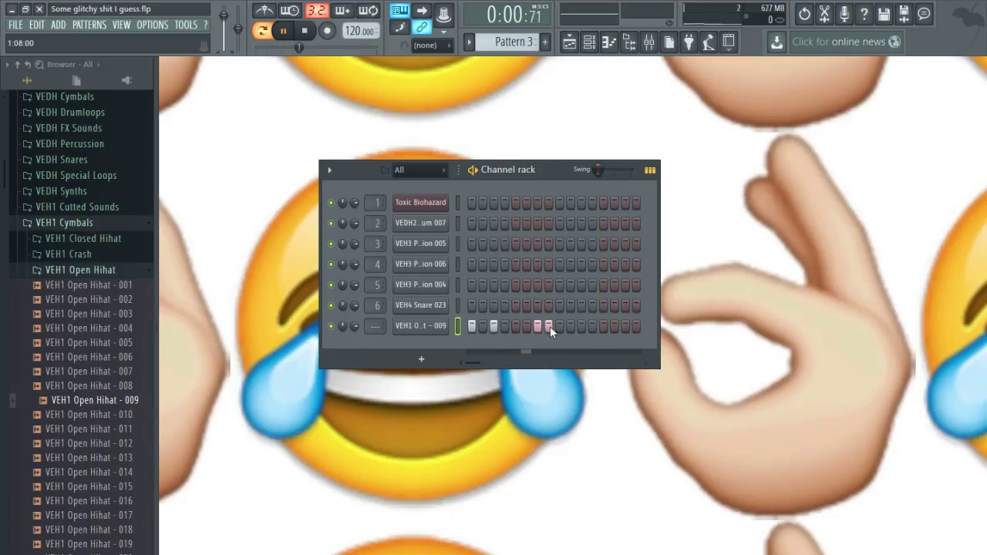
{"action": "left_click", "coordinate": [592, 328]}
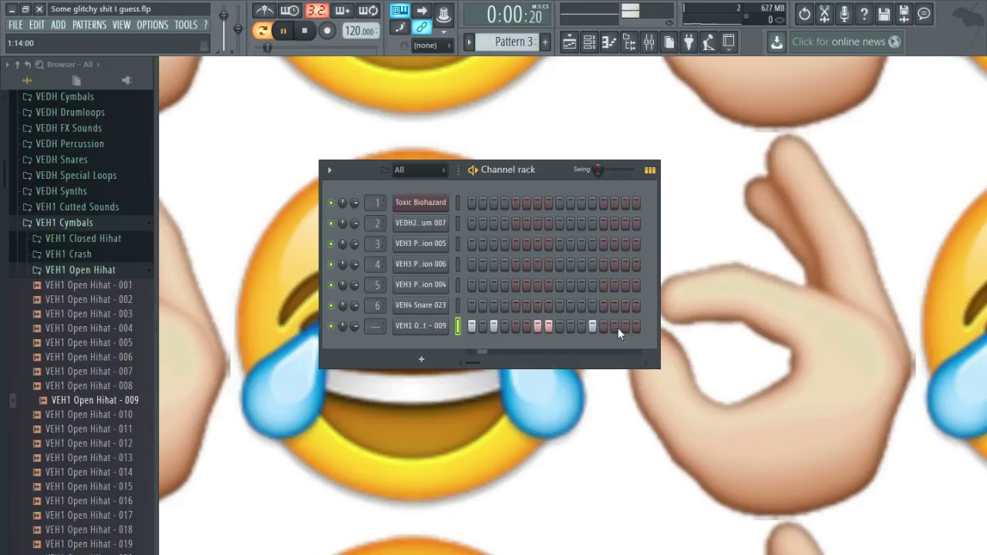
{"action": "left_click", "coordinate": [621, 328]}
Paint six Pattern 3 clips on Track 3 of the playlist starting at bar 17, and play the song from just before them.
{"action": "left_click", "coordinate": [569, 41]}
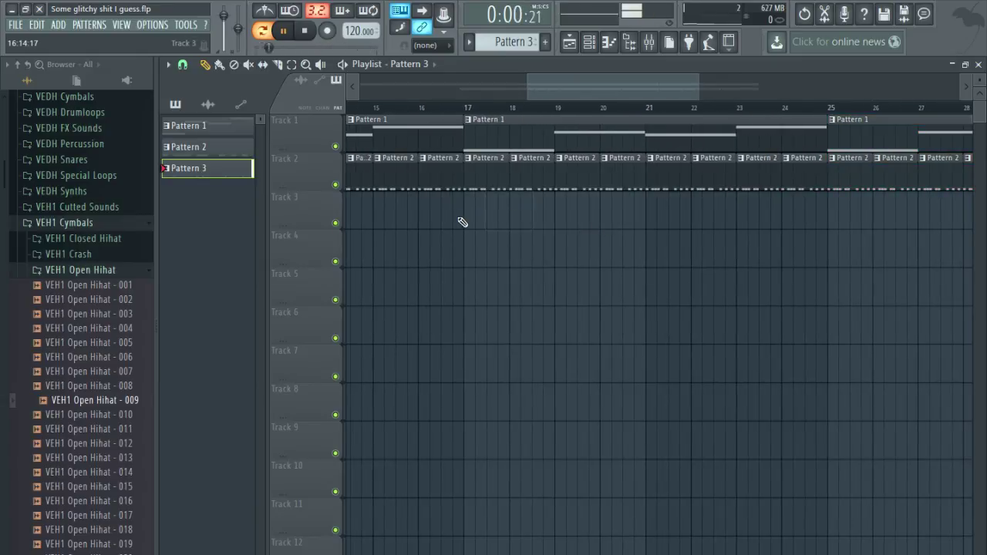
{"action": "scroll", "coordinate": [463, 223], "scroll_direction": "down", "scroll_amount": 3}
{"action": "scroll", "coordinate": [606, 236], "scroll_direction": "up", "scroll_amount": 4}
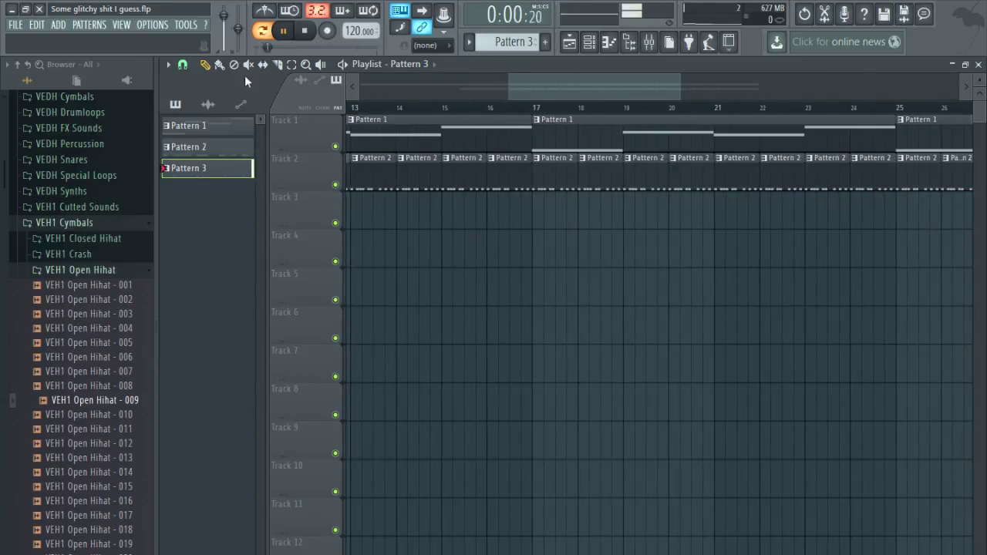
{"action": "left_click_drag", "start_coordinate": [543, 215], "coordinate": [769, 221]}
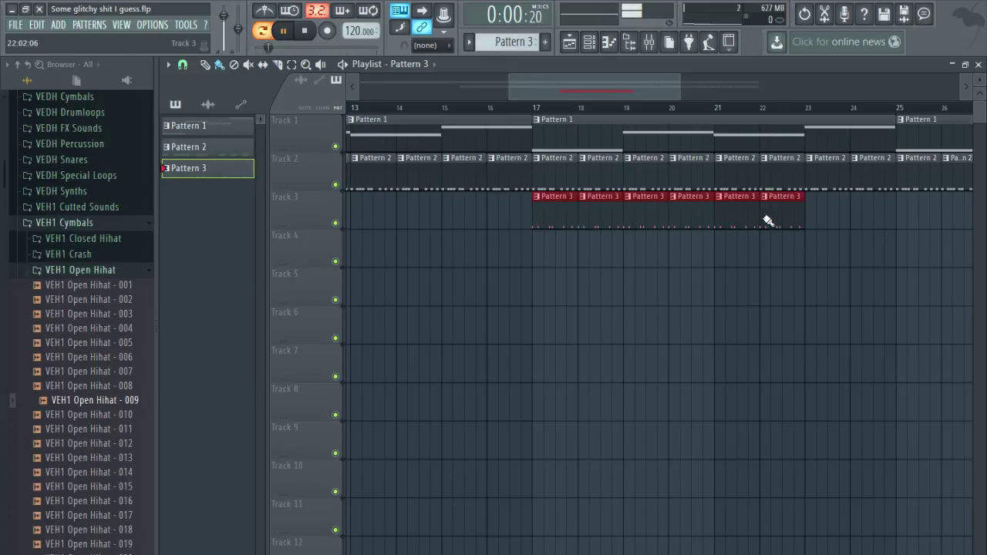
{"action": "scroll", "coordinate": [571, 201], "scroll_direction": "up", "scroll_amount": 4}
{"action": "left_click", "coordinate": [489, 106]}
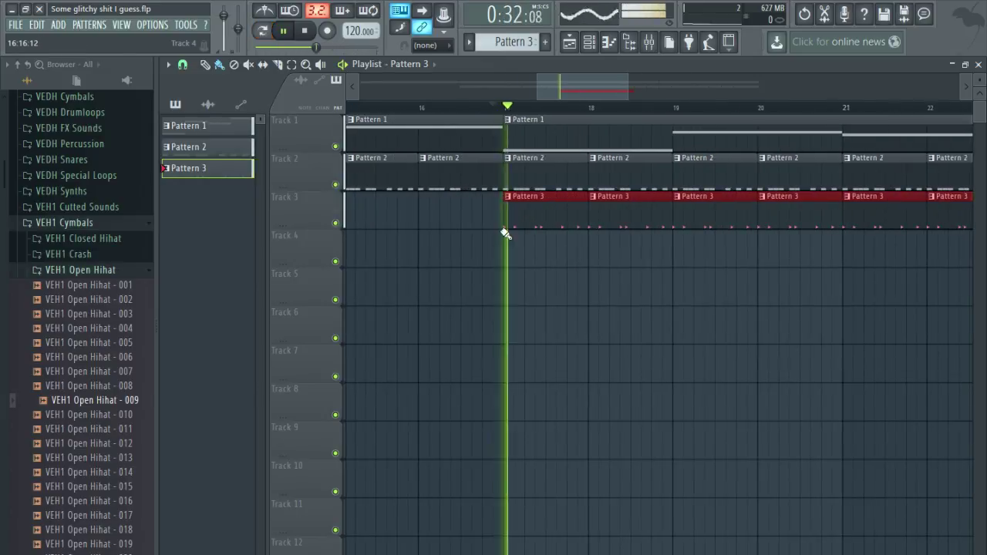
{"action": "scroll", "coordinate": [529, 300], "scroll_direction": "down", "scroll_amount": 4}
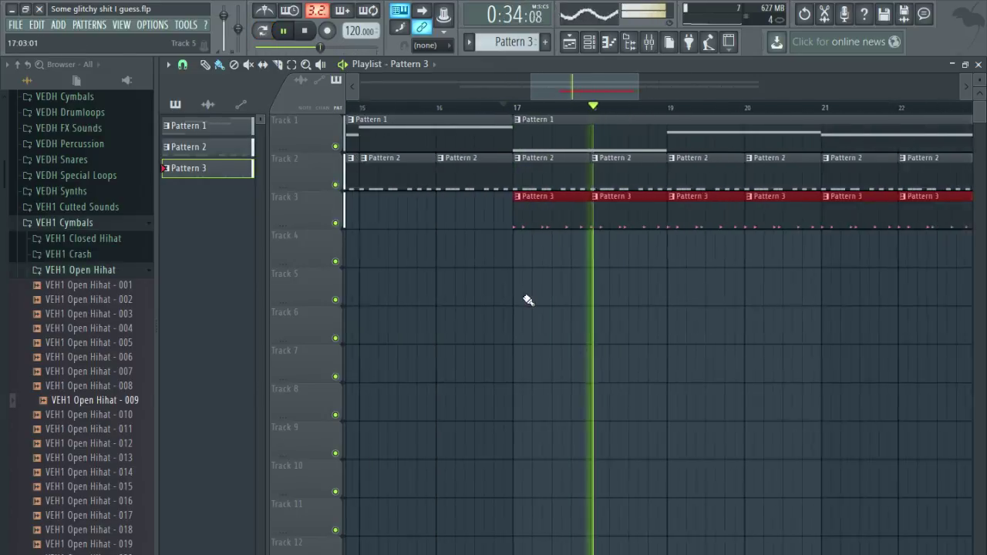
Delete the last two Pattern 3 clips and duplicate the remaining four three times, filling Track 3 through bar 32.
{"action": "right_click", "coordinate": [730, 215]}
{"action": "right_click", "coordinate": [689, 213]}
{"action": "scroll", "coordinate": [685, 226], "scroll_direction": "down", "scroll_amount": 3}
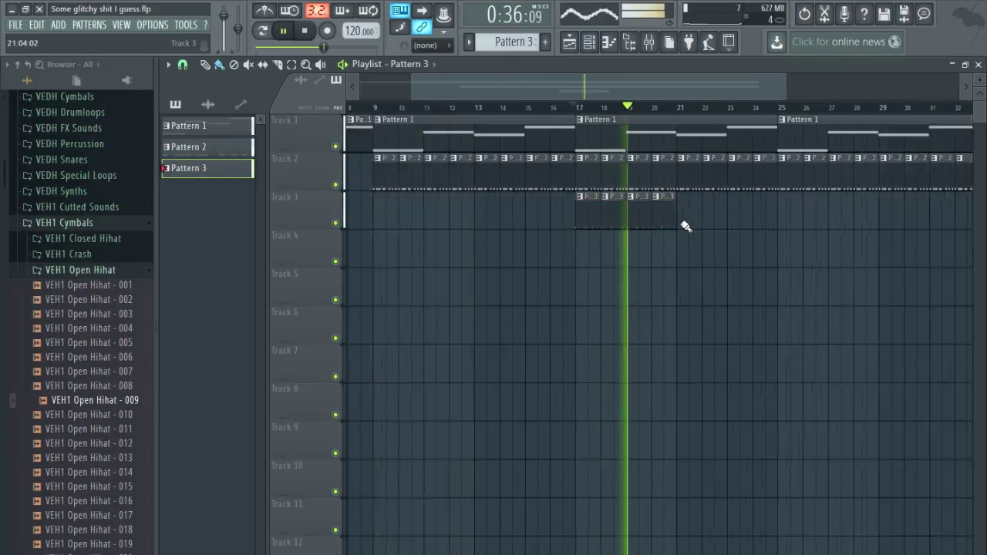
{"action": "left_click_drag", "start_coordinate": [709, 222], "coordinate": [575, 227]}
{"action": "key", "text": "ctrl+b"}
{"action": "key", "text": "ctrl+b"}
{"action": "key", "text": "ctrl+b"}
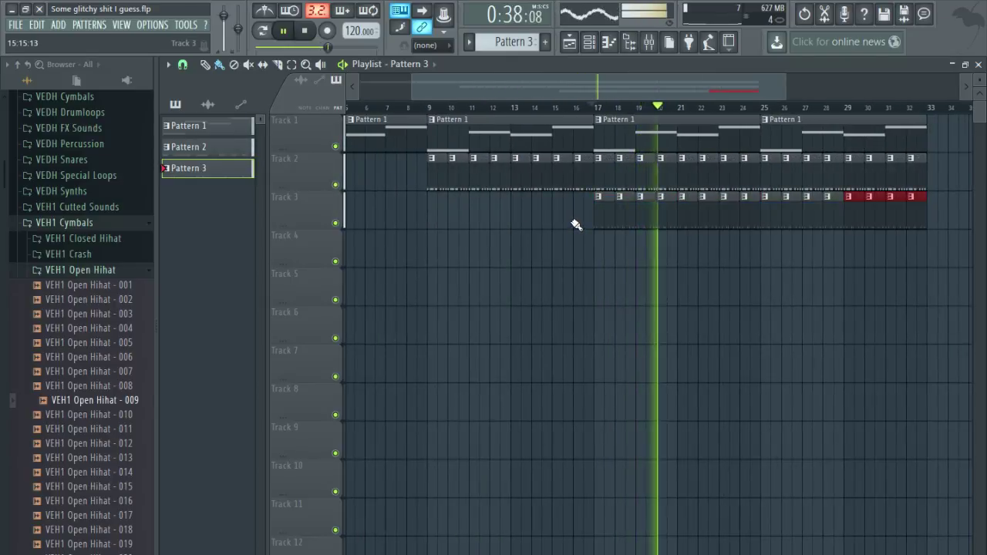
{"action": "left_click", "coordinate": [979, 64]}
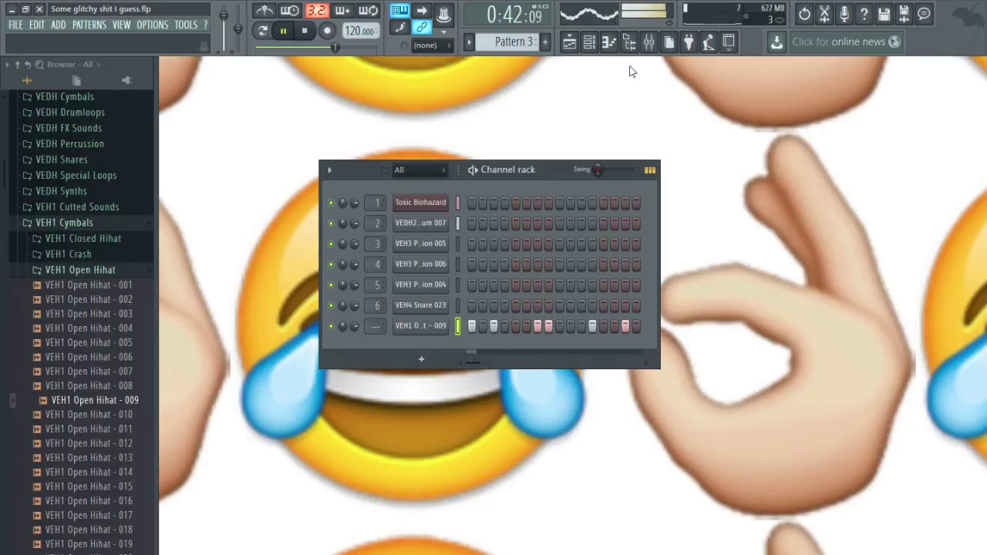
Route the VEH1 Open Hihat - 009 channel to mixer track 7 and lower its fader slightly, saving the project.
{"action": "left_click", "coordinate": [421, 325]}
{"action": "left_click", "coordinate": [650, 42]}
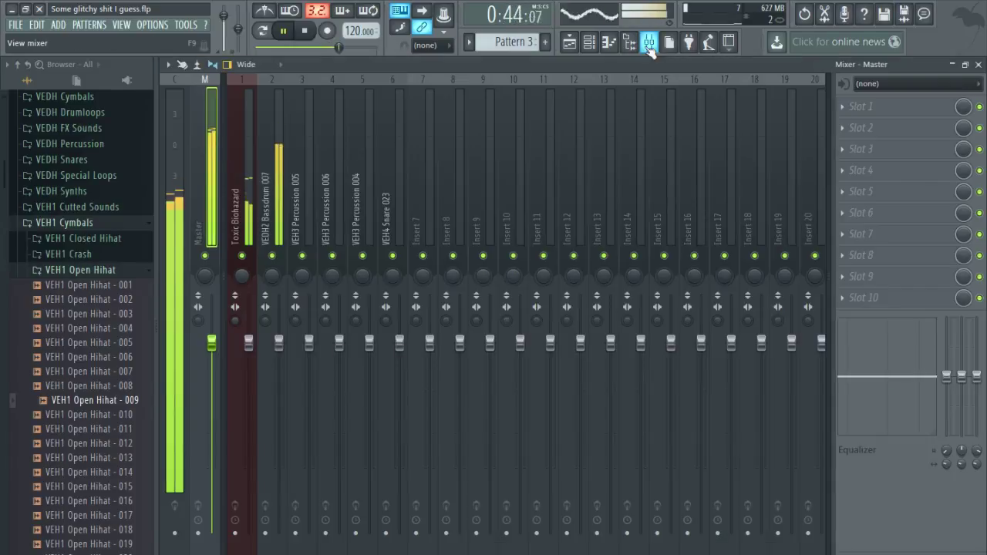
{"action": "left_click", "coordinate": [416, 84]}
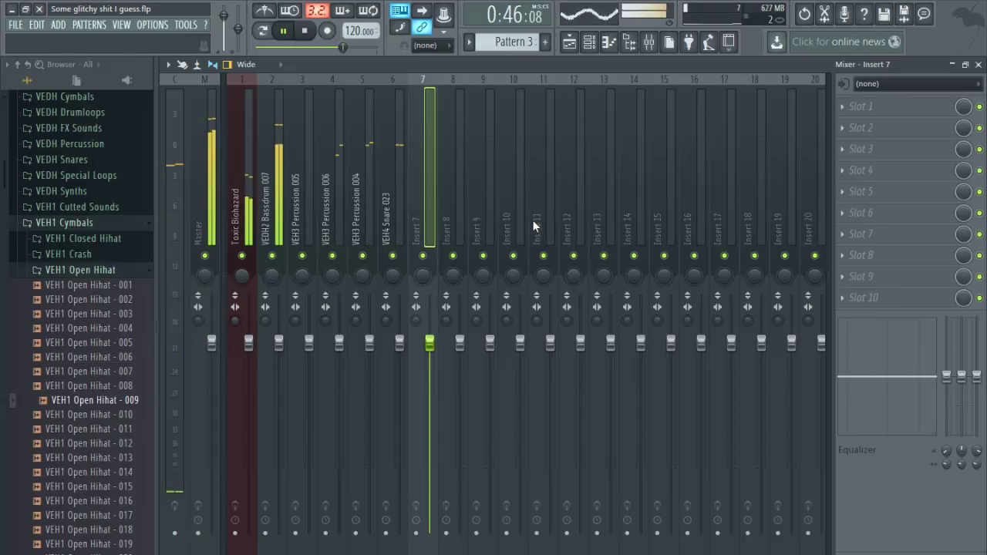
{"action": "key", "text": "ctrl+l"}
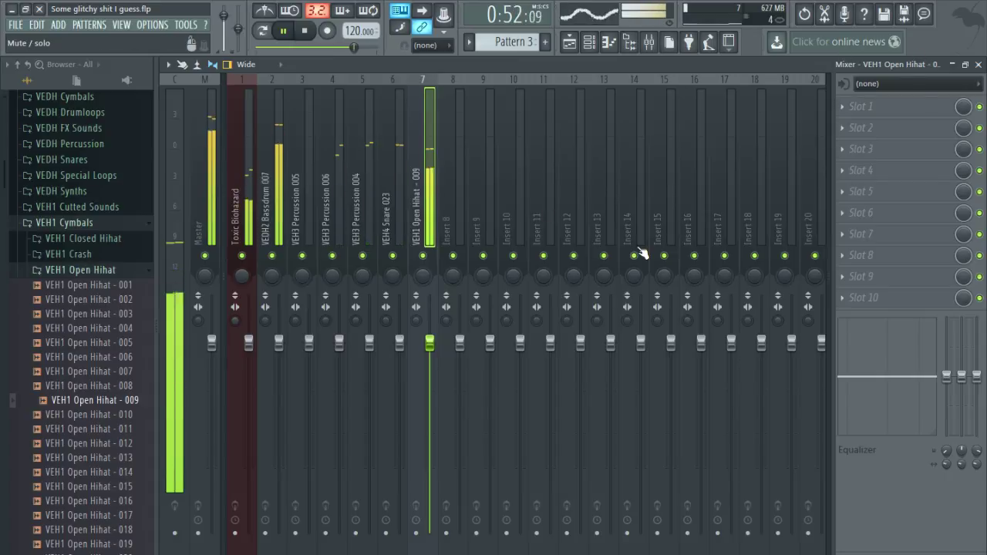
{"action": "mouse_move", "coordinate": [430, 343]}
{"action": "left_mouse_down"}
{"action": "mouse_move", "coordinate": [429, 396]}
{"action": "mouse_move", "coordinate": [430, 360]}
{"action": "left_mouse_up"}
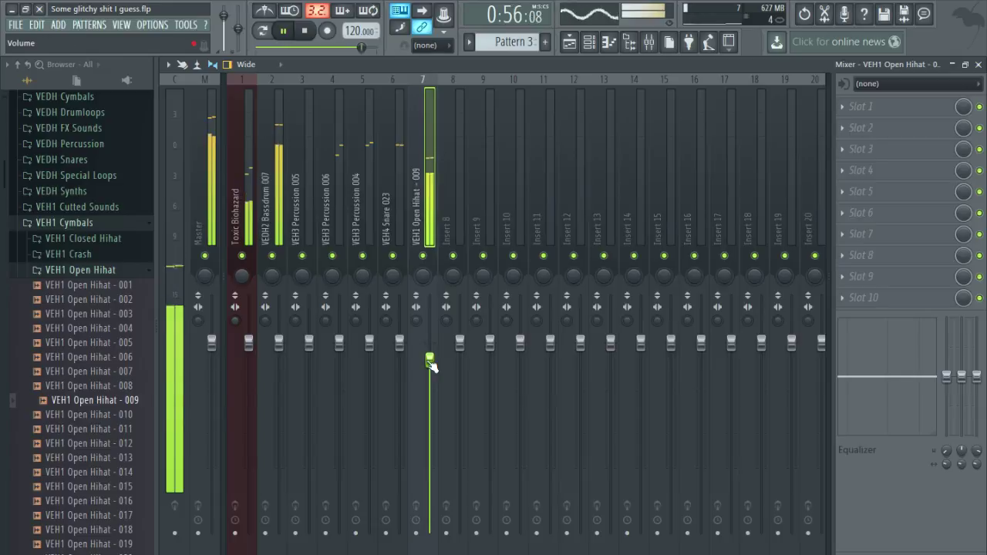
{"action": "key", "text": "ctrl+s"}
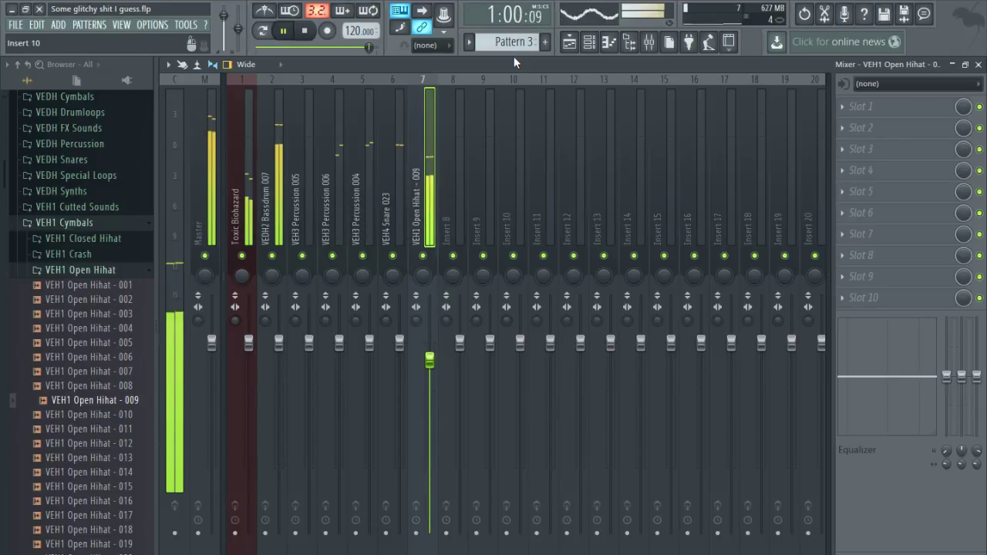
Stop playback, clear away the playlist, mixer and open hi-hat sampler windows, and create an empty Pattern 4.
{"action": "left_click", "coordinate": [305, 36]}
{"action": "left_click", "coordinate": [570, 43]}
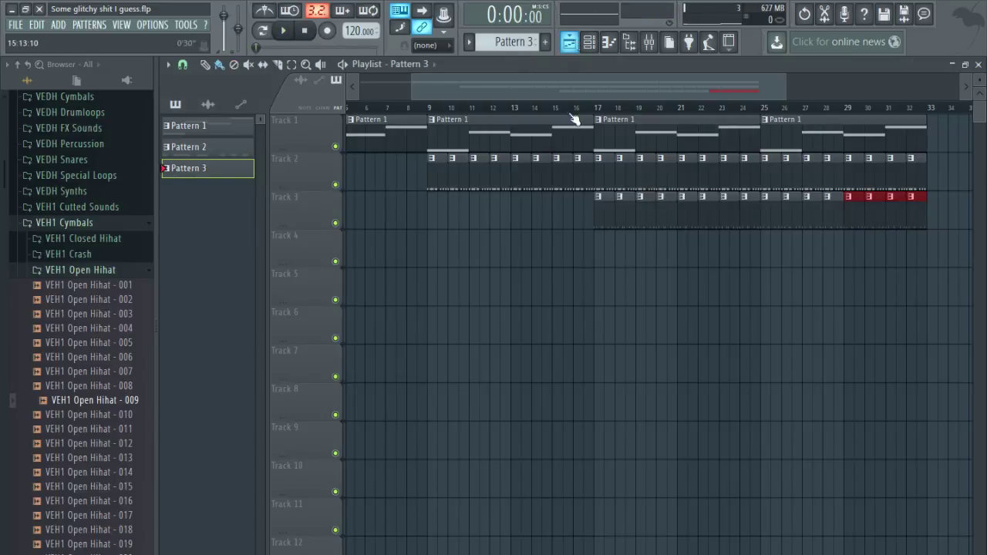
{"action": "scroll", "coordinate": [532, 301], "scroll_direction": "down", "scroll_amount": 3}
{"action": "scroll", "coordinate": [784, 310], "scroll_direction": "up", "scroll_amount": 2}
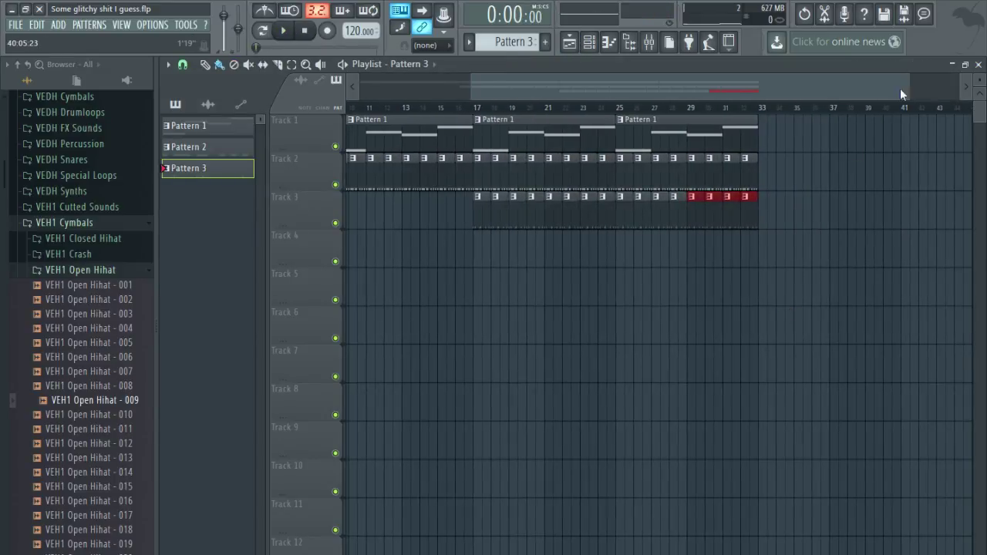
{"action": "left_click", "coordinate": [978, 65]}
{"action": "left_click", "coordinate": [978, 65]}
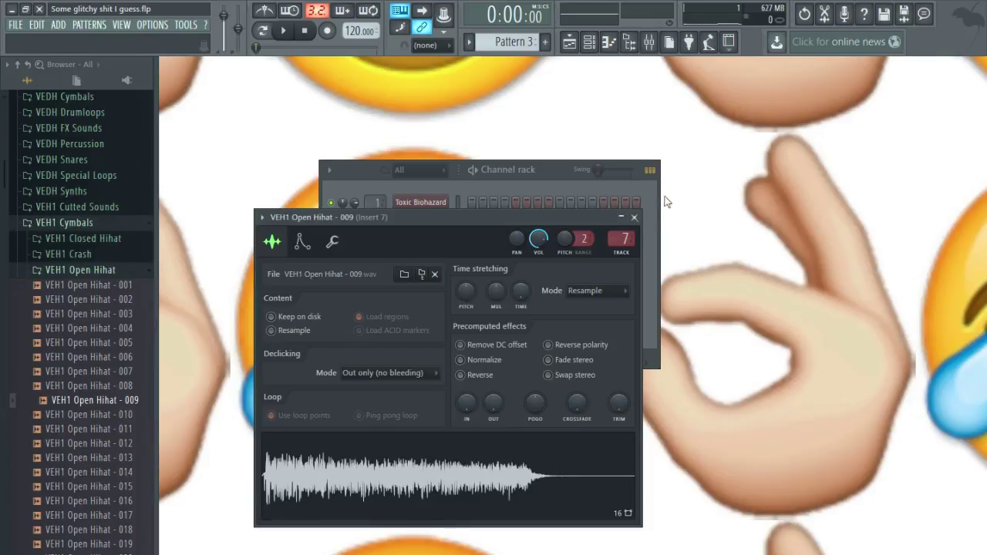
{"action": "left_click", "coordinate": [633, 217]}
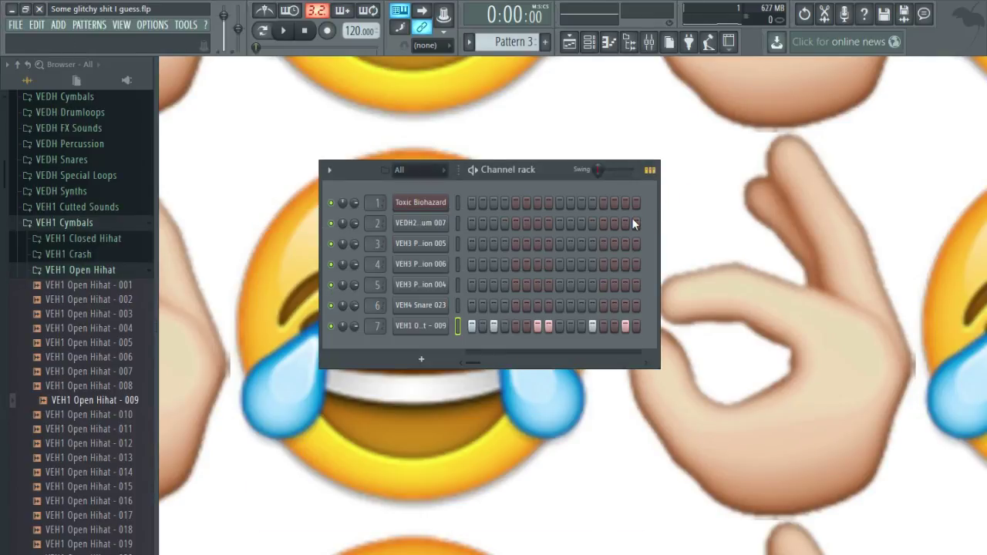
{"action": "left_click", "coordinate": [546, 42]}
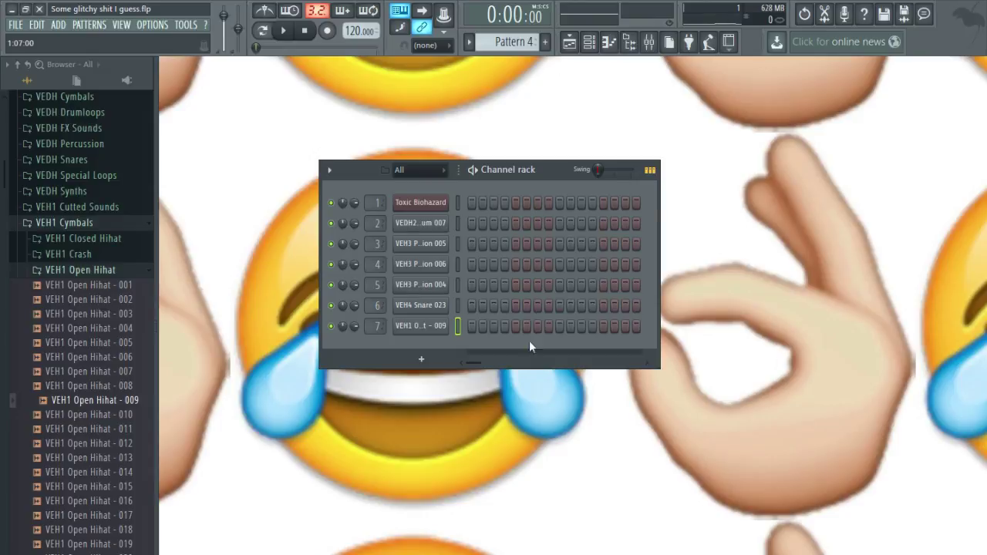
Collapse the VEH1 Cymbals and Other samples folders in the browser and shift the channel rack slightly.
{"action": "left_click", "coordinate": [81, 223]}
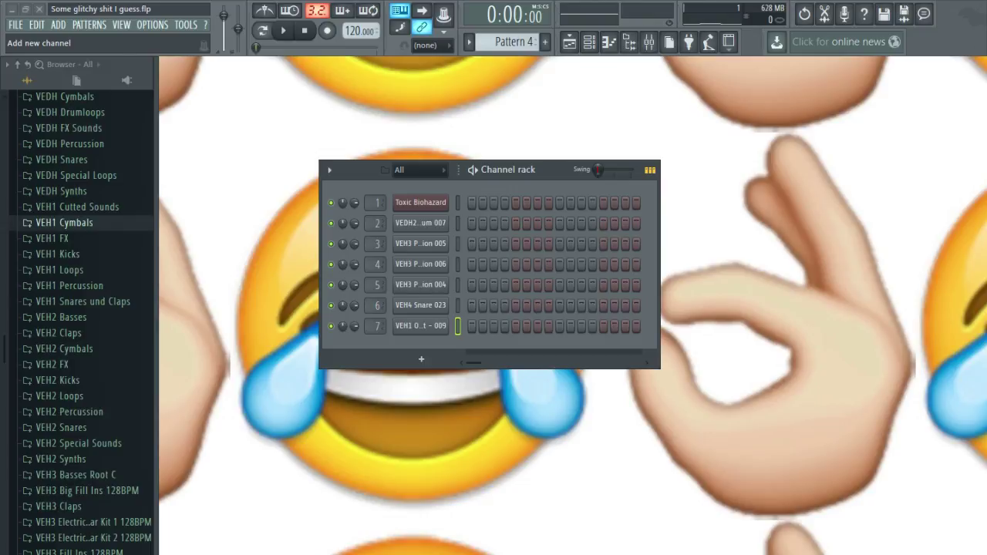
{"action": "left_click_drag", "start_coordinate": [559, 171], "coordinate": [581, 156]}
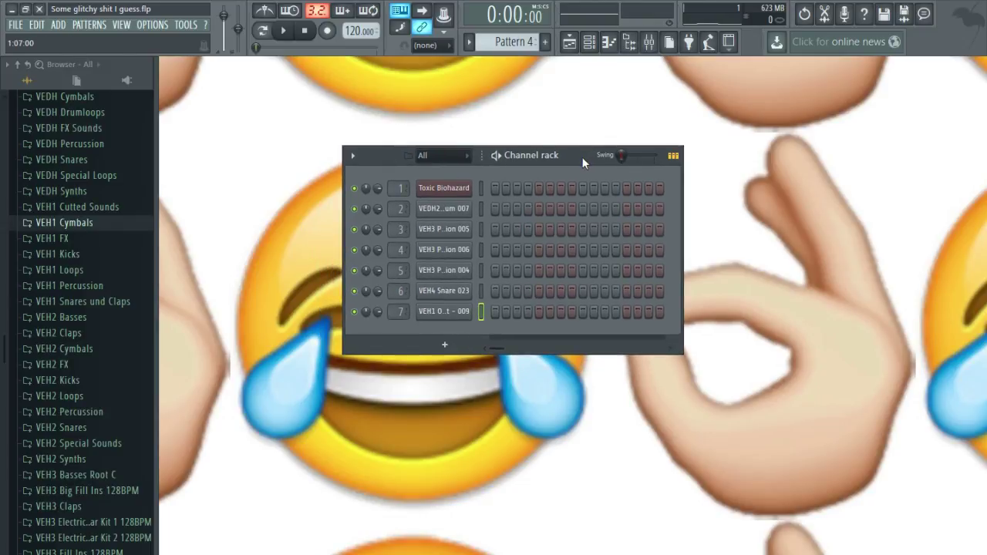
{"action": "scroll", "coordinate": [32, 341], "scroll_direction": "up", "scroll_amount": 7}
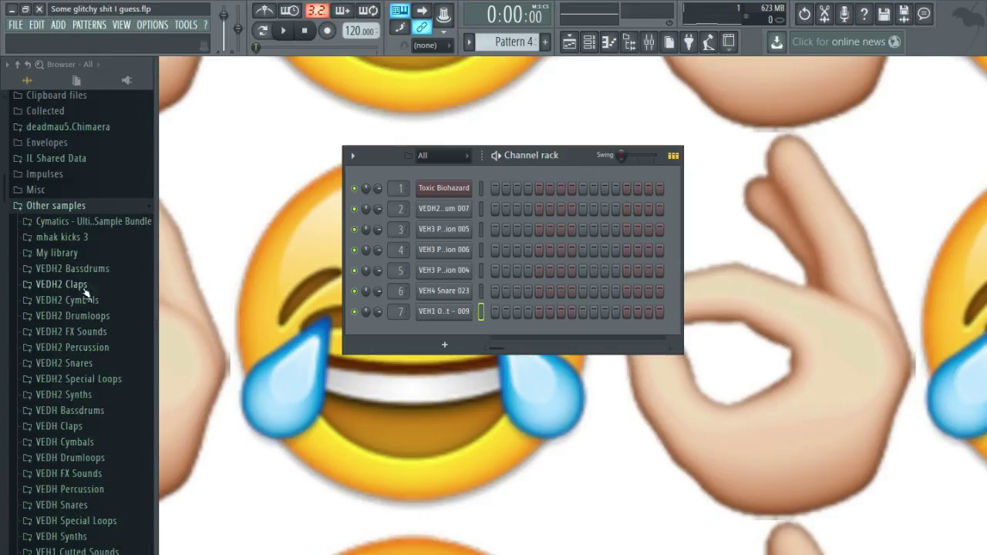
{"action": "left_click", "coordinate": [115, 210]}
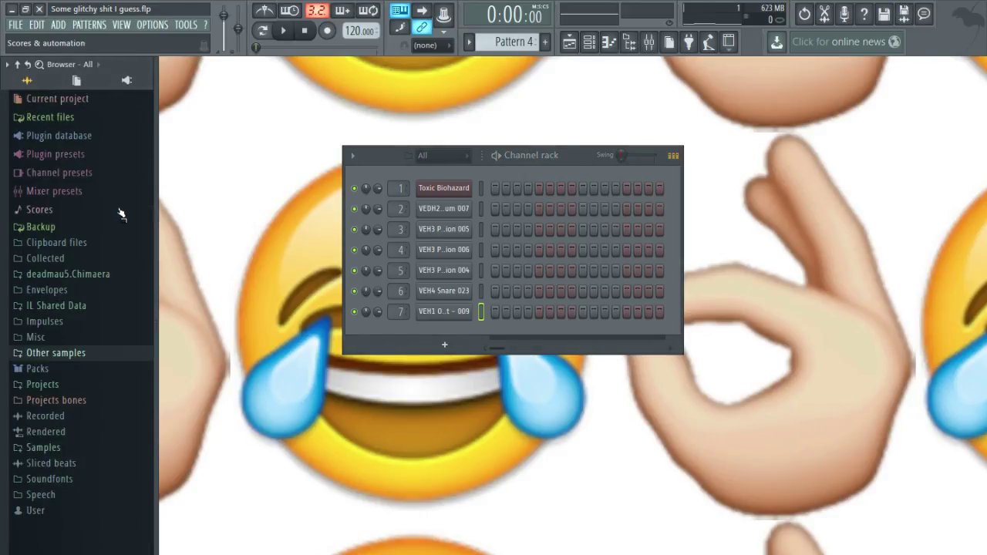
{"action": "left_click", "coordinate": [135, 358]}
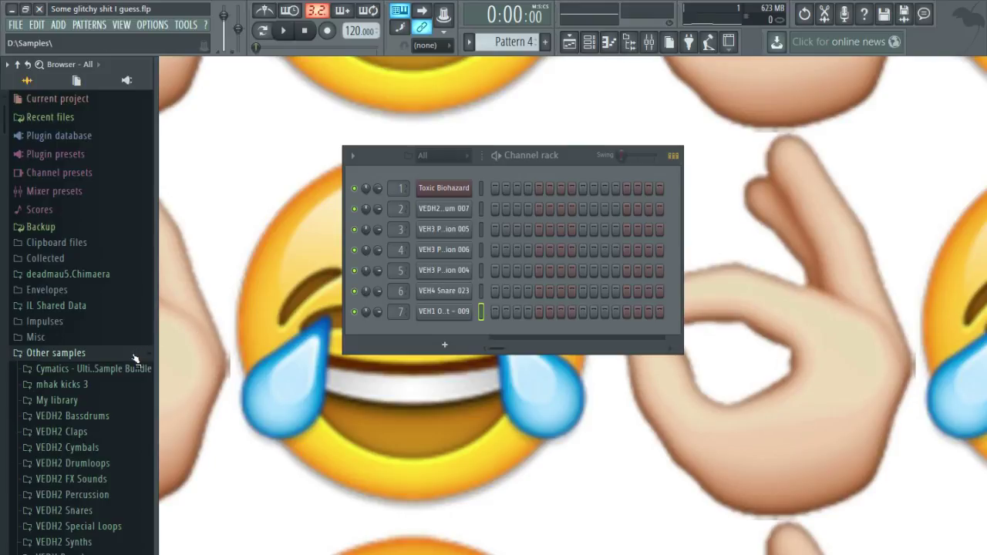
{"action": "left_click", "coordinate": [135, 358]}
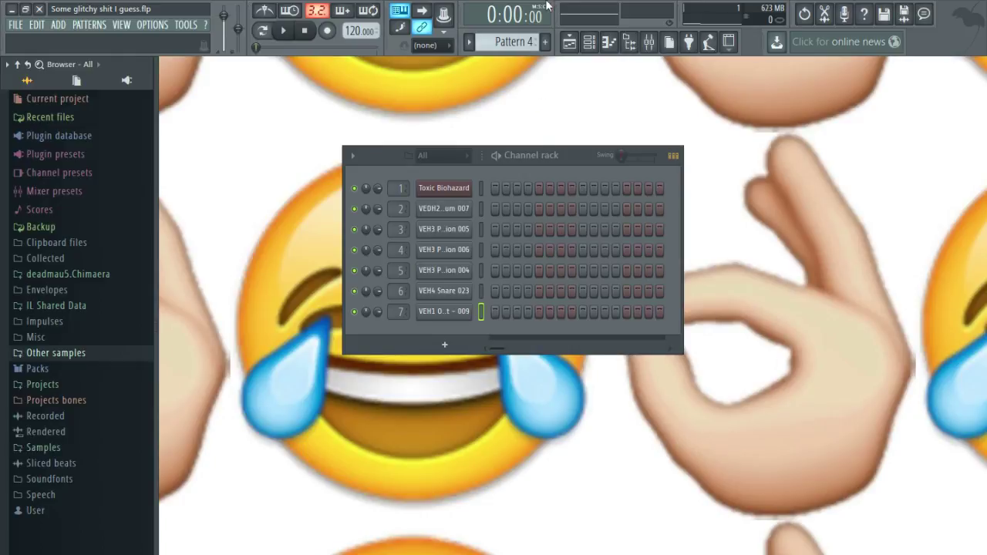
Add a Revitar 2.01 instrument channel while the song plays, stopping playback to test a note on it.
{"action": "left_click", "coordinate": [284, 31]}
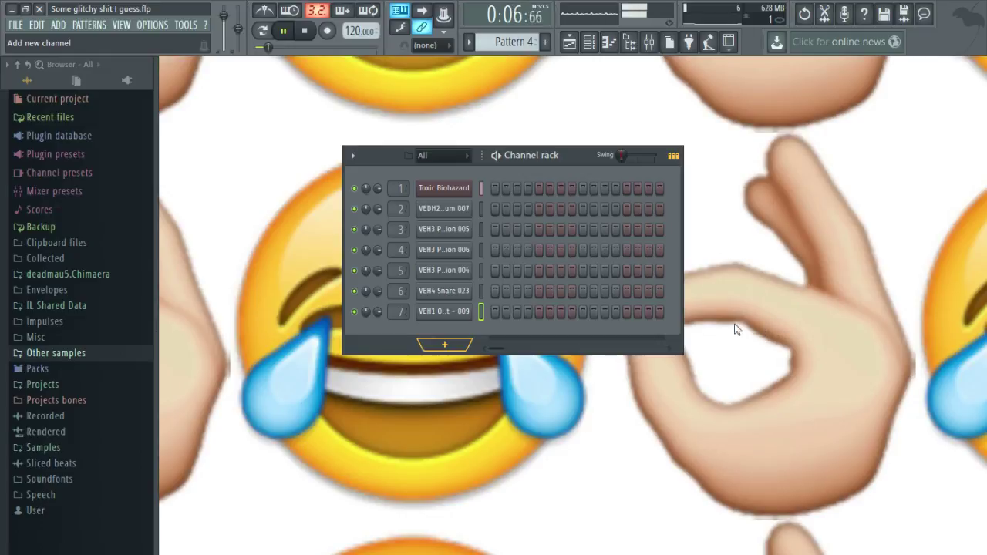
{"action": "left_click", "coordinate": [667, 337]}
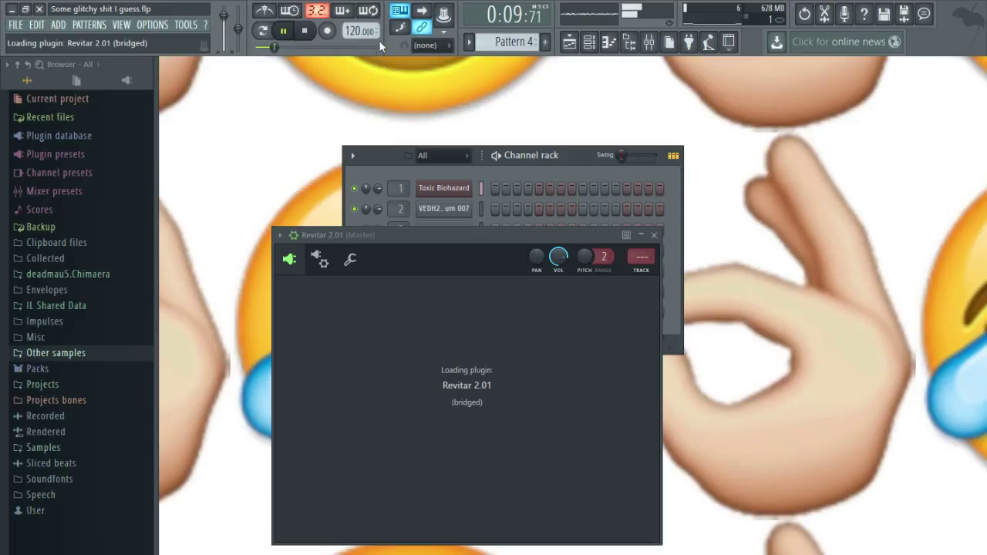
{"action": "left_click", "coordinate": [304, 31]}
{"action": "left_click_drag", "start_coordinate": [483, 241], "coordinate": [508, 241]}
{"action": "key", "text": "b"}
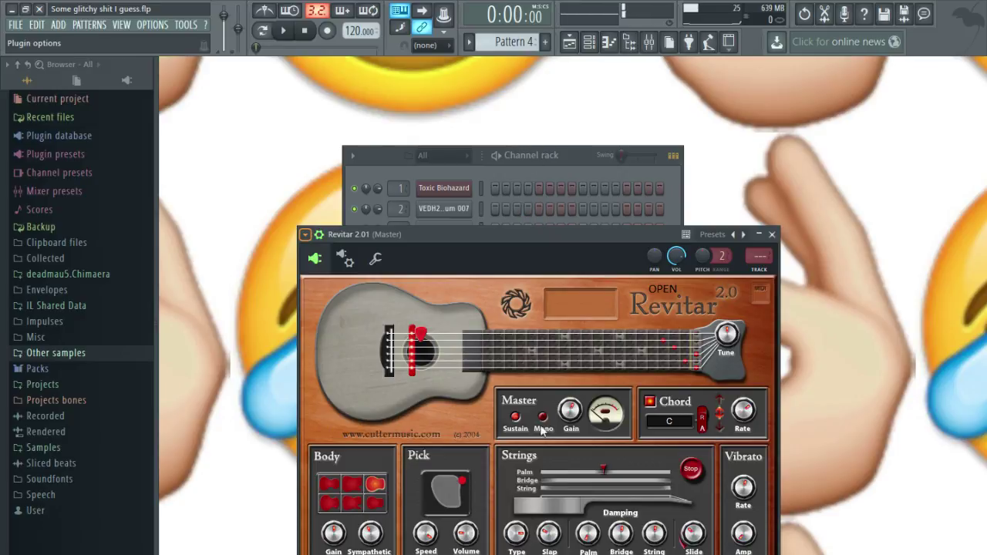
Load the BAS-Beat It 2 preset in Revitar, audition a few low notes and close the plugin window.
{"action": "left_click", "coordinate": [533, 537]}
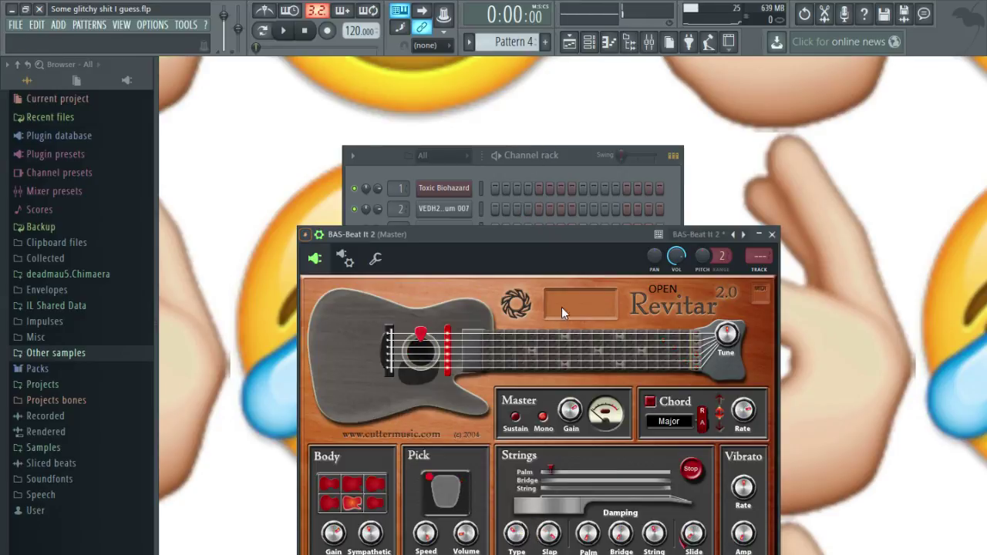
{"action": "left_click_drag", "start_coordinate": [570, 249], "coordinate": [618, 240]}
{"action": "key", "text": "z"}
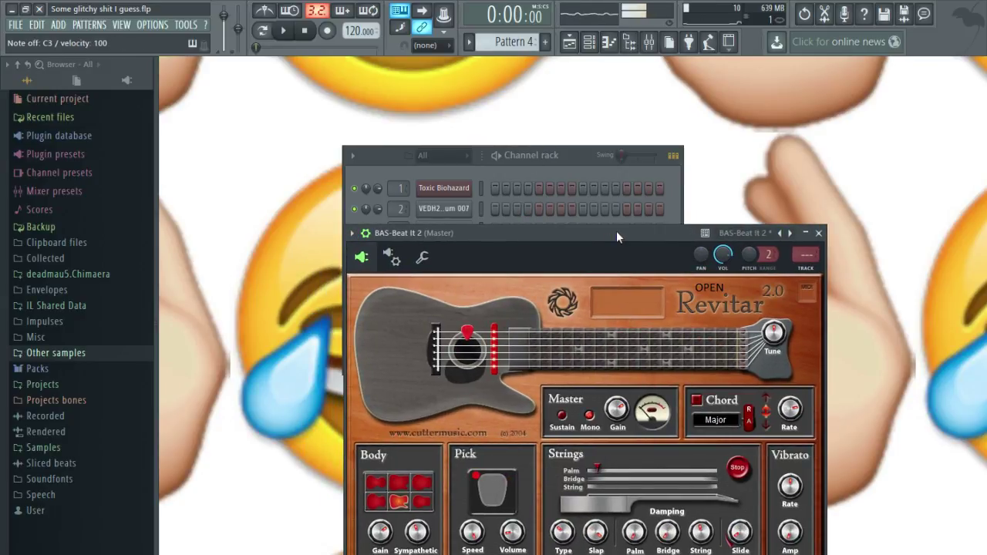
{"action": "key", "text": "x"}
{"action": "left_click", "coordinate": [818, 232]}
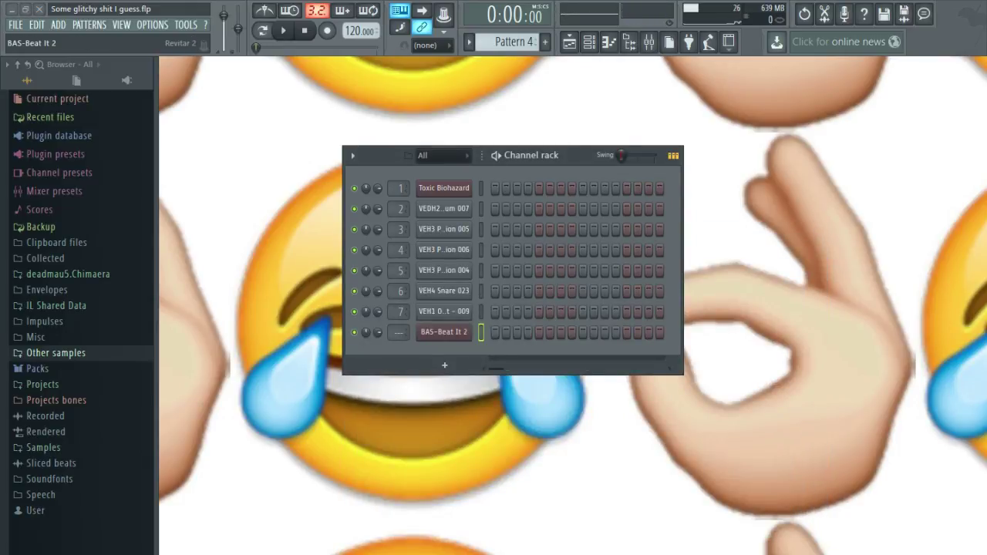
Open the BAS-Beat It 2 piano roll in Pattern 4 and place a C#4 note at the start of bar 1.
{"action": "left_click", "coordinate": [483, 333]}
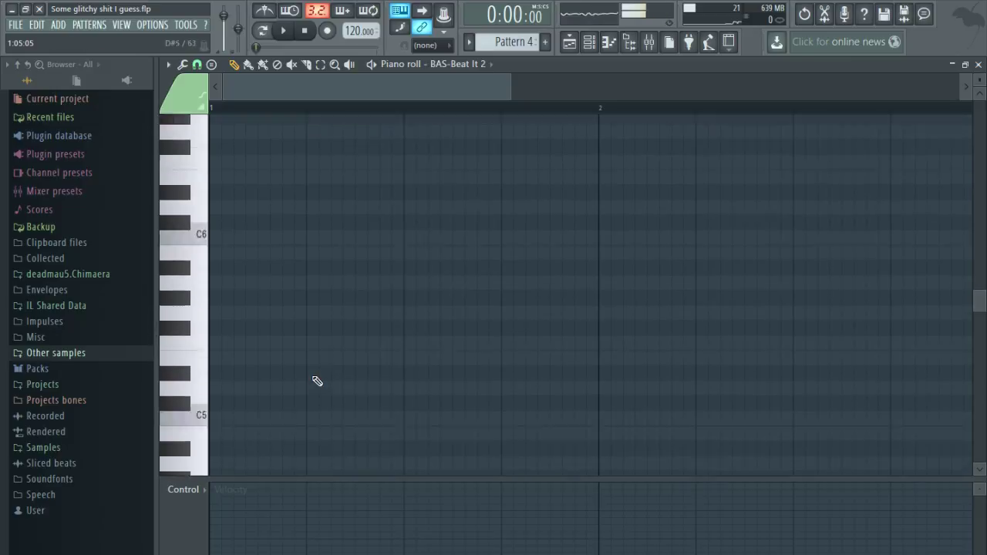
{"action": "scroll", "coordinate": [317, 381], "scroll_direction": "down", "scroll_amount": 11}
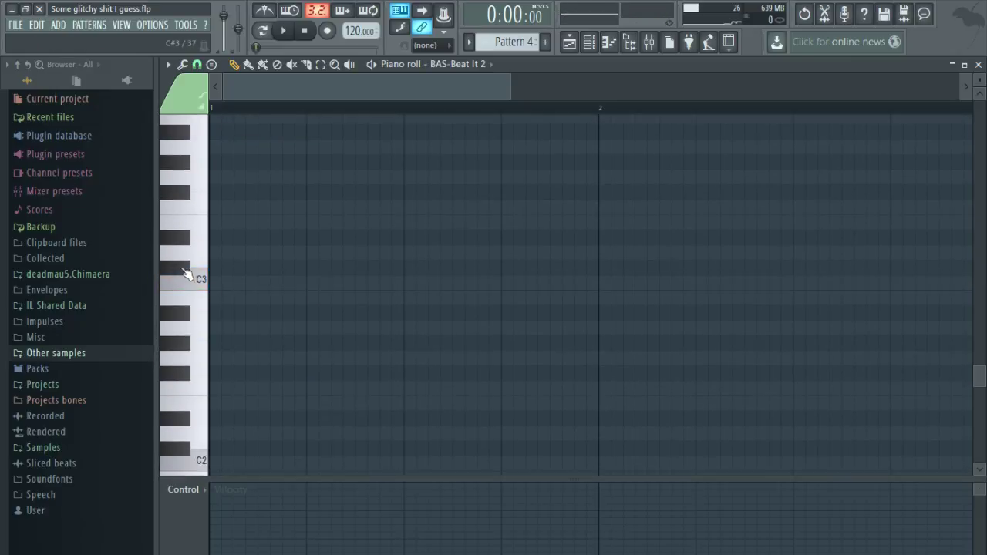
{"action": "scroll", "coordinate": [186, 274], "scroll_direction": "up", "scroll_amount": 4}
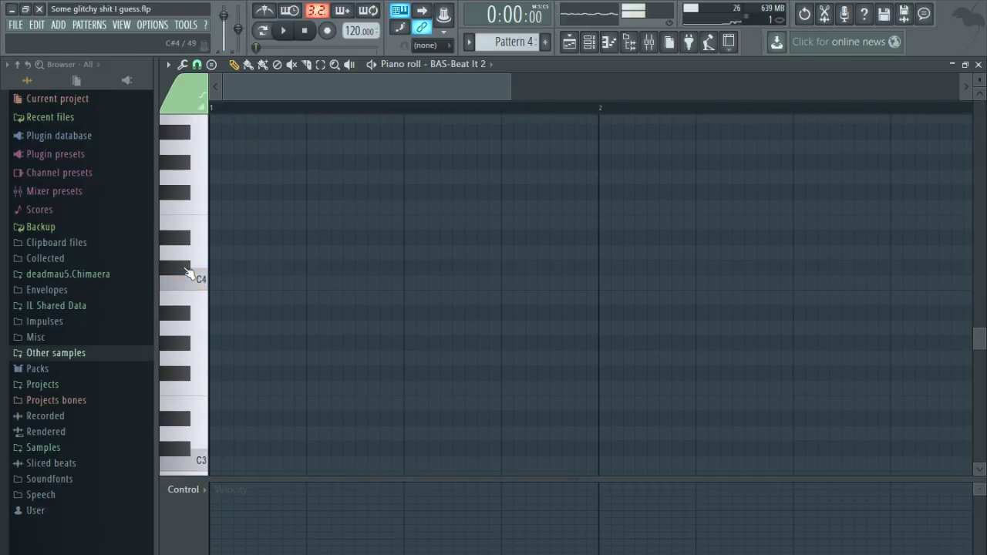
{"action": "left_click", "coordinate": [186, 270]}
{"action": "left_click", "coordinate": [215, 272]}
{"action": "scroll", "coordinate": [312, 337], "scroll_direction": "up", "scroll_amount": 2}
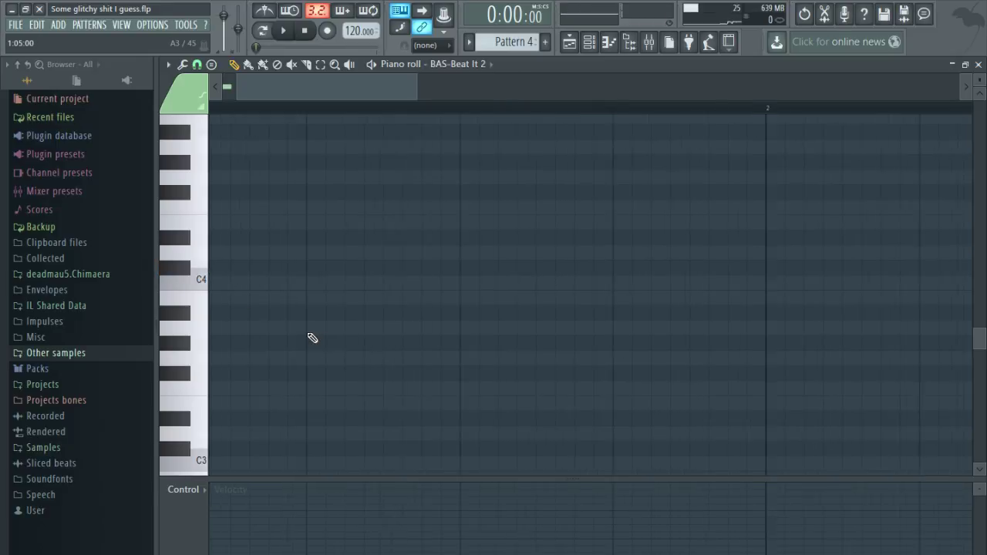
Switch playback from song to pattern mode and briefly play the C#4 note.
{"action": "left_click_drag", "start_coordinate": [313, 337], "coordinate": [753, 429]}
{"action": "left_click", "coordinate": [266, 33]}
{"action": "left_click", "coordinate": [281, 35]}
{"action": "left_click", "coordinate": [301, 34]}
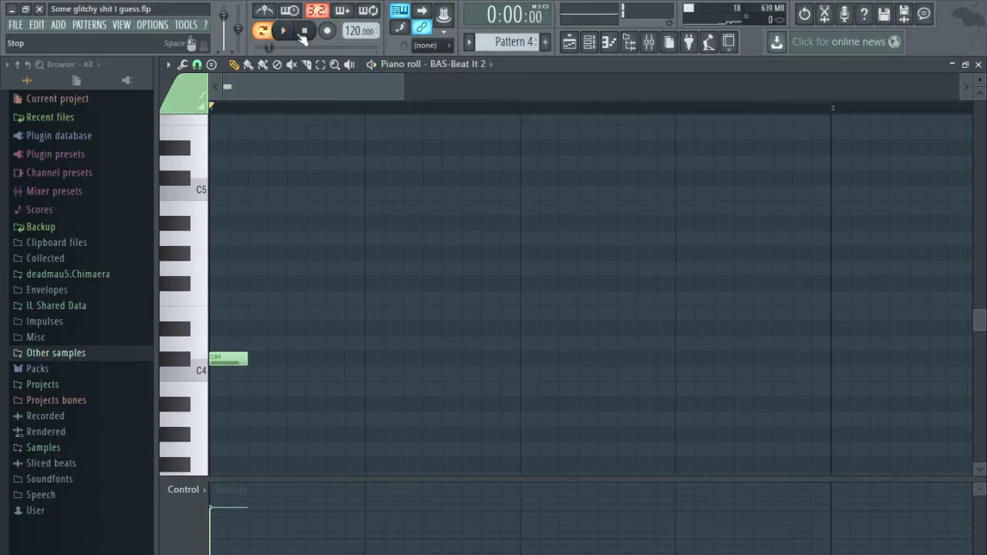
Size the C#4 note to two steps and duplicate it once directly after itself.
{"action": "mouse_move", "coordinate": [267, 359]}
{"action": "left_mouse_down"}
{"action": "mouse_move", "coordinate": [305, 359]}
{"action": "mouse_move", "coordinate": [206, 378]}
{"action": "mouse_move", "coordinate": [253, 360]}
{"action": "left_mouse_up"}
{"action": "key", "text": "space"}
{"action": "scroll", "coordinate": [308, 360], "scroll_direction": "down", "scroll_amount": 2}
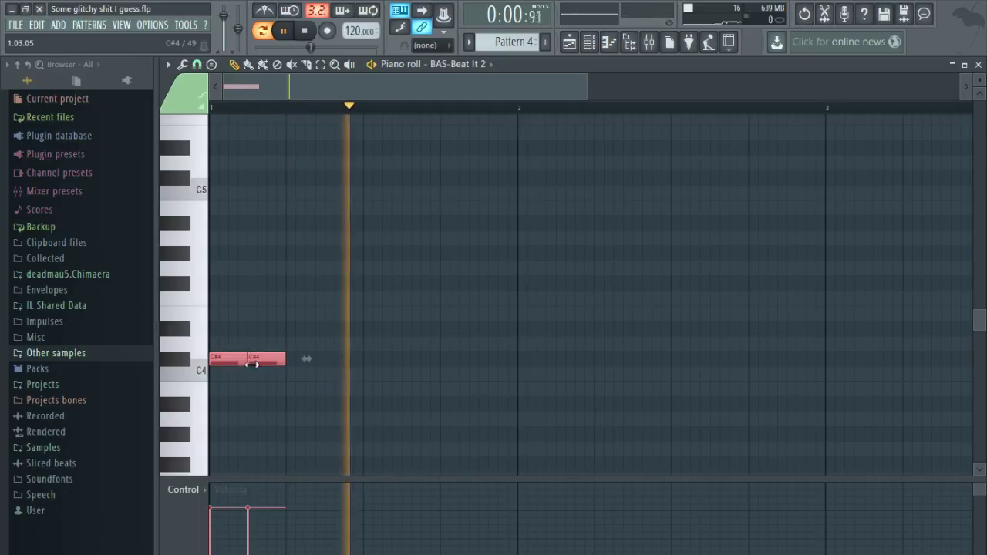
{"action": "scroll", "coordinate": [290, 390], "scroll_direction": "down", "scroll_amount": 3}
{"action": "left_click", "coordinate": [291, 354], "text": "ctrl"}
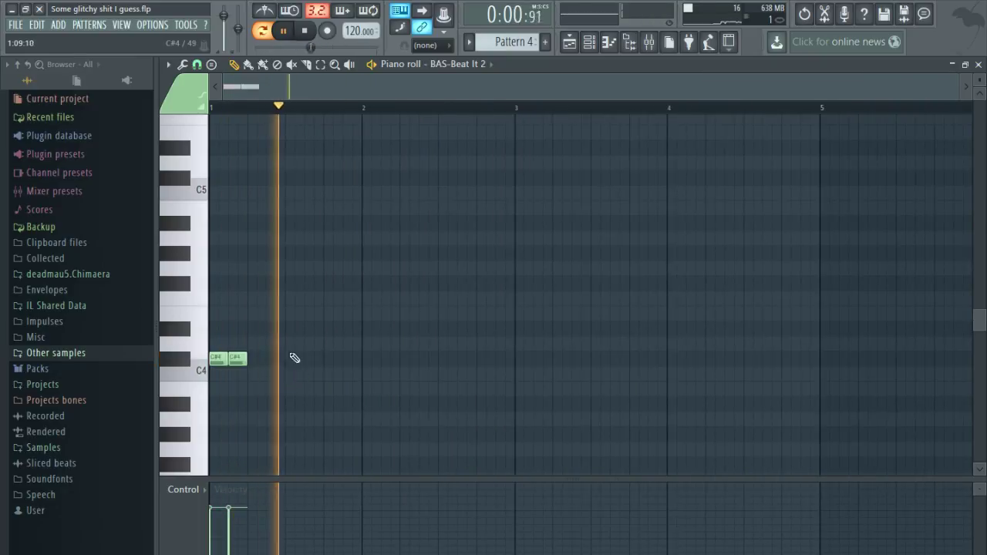
Select both C#4 notes and duplicate them three times to fill bar 1, stopping playback.
{"action": "left_click_drag", "start_coordinate": [283, 321], "coordinate": [129, 426]}
{"action": "key", "text": "ctrl+b"}
{"action": "key", "text": "ctrl+b"}
{"action": "key", "text": "ctrl+b"}
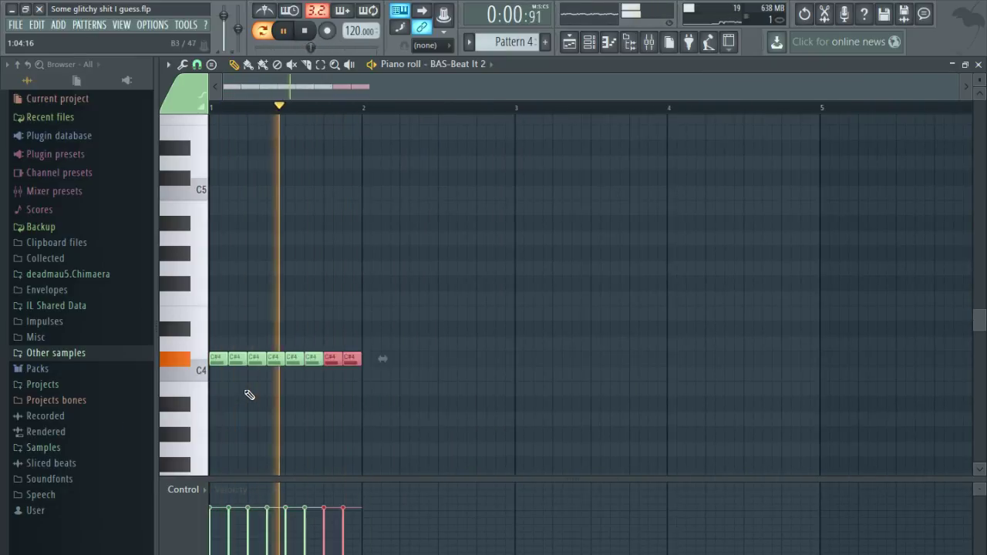
{"action": "left_click", "coordinate": [305, 33]}
Copy all eight C#4 notes from bar 1 into bar 2, transposed down to C4, and preview the pattern.
{"action": "left_click_drag", "start_coordinate": [385, 321], "coordinate": [158, 438]}
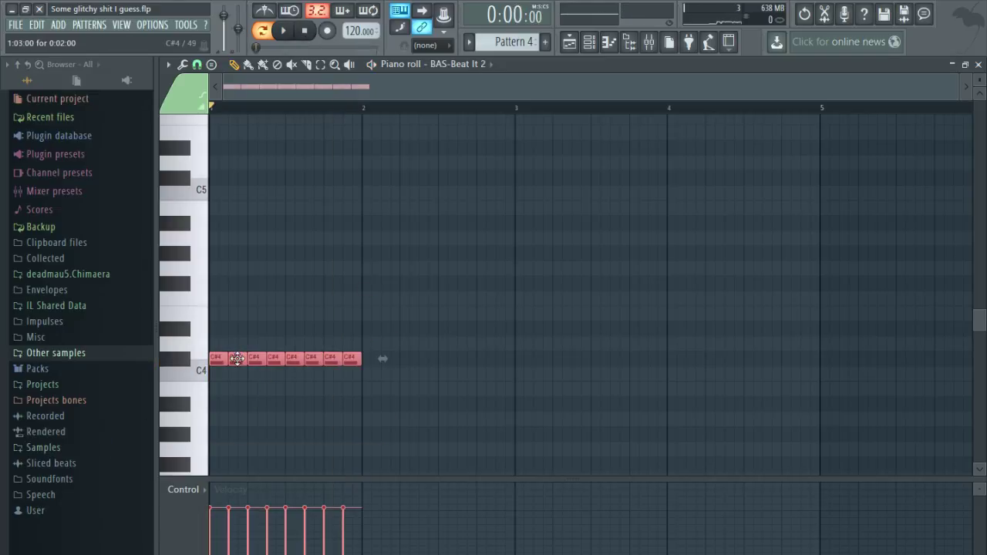
{"action": "left_click_drag", "start_coordinate": [237, 359], "coordinate": [390, 374]}
{"action": "key", "text": "space"}
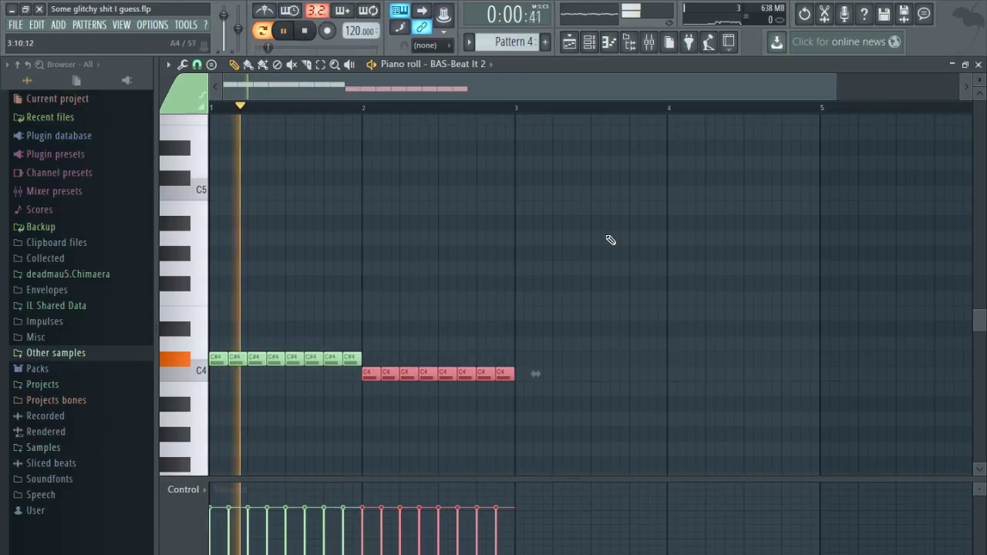
{"action": "key", "text": "space"}
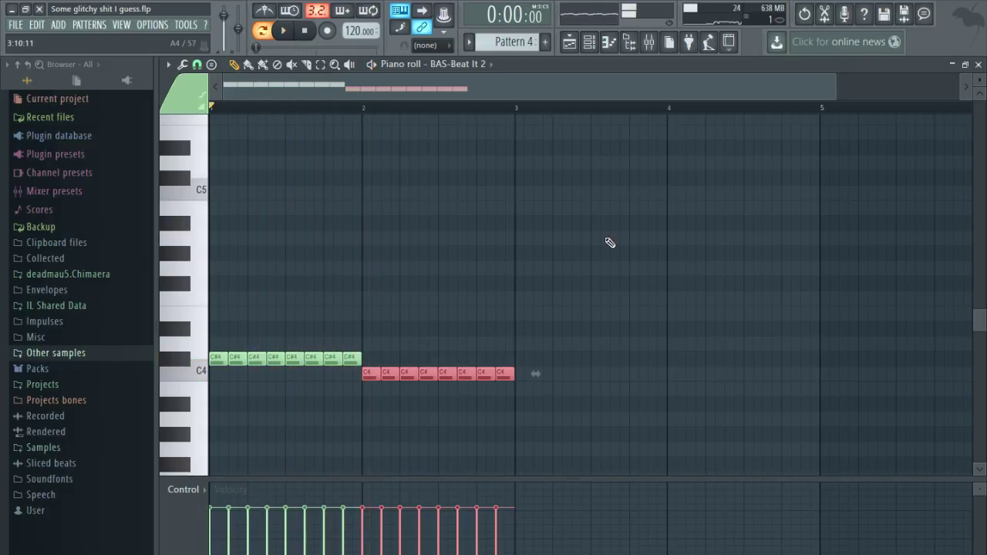
Close the piano roll and reopen the BAS-Beat It 2 Revitar plugin window.
{"action": "left_click", "coordinate": [977, 64]}
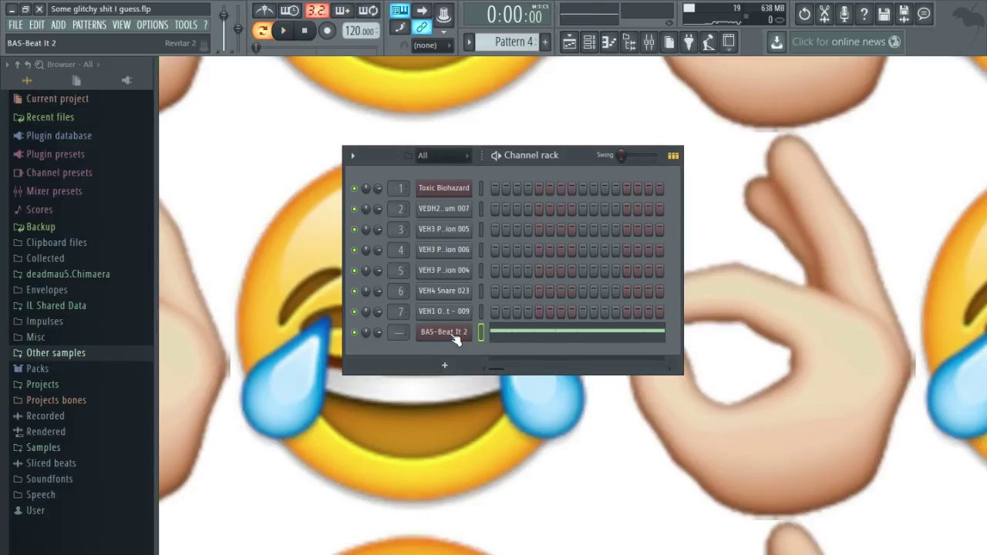
{"action": "left_click", "coordinate": [455, 336]}
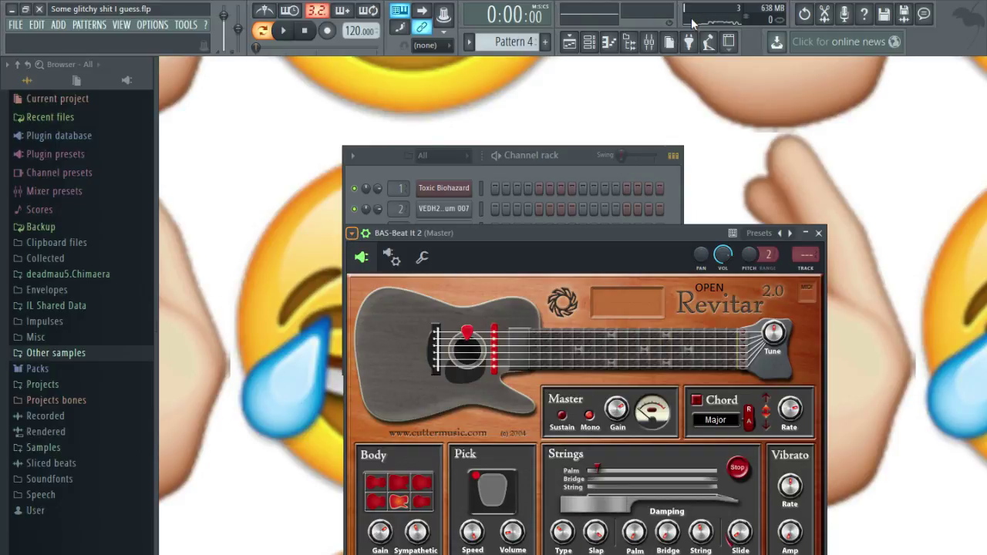
Load the BAS-Flat preset in Revitar and preview the pattern with it.
{"action": "left_click", "coordinate": [671, 58]}
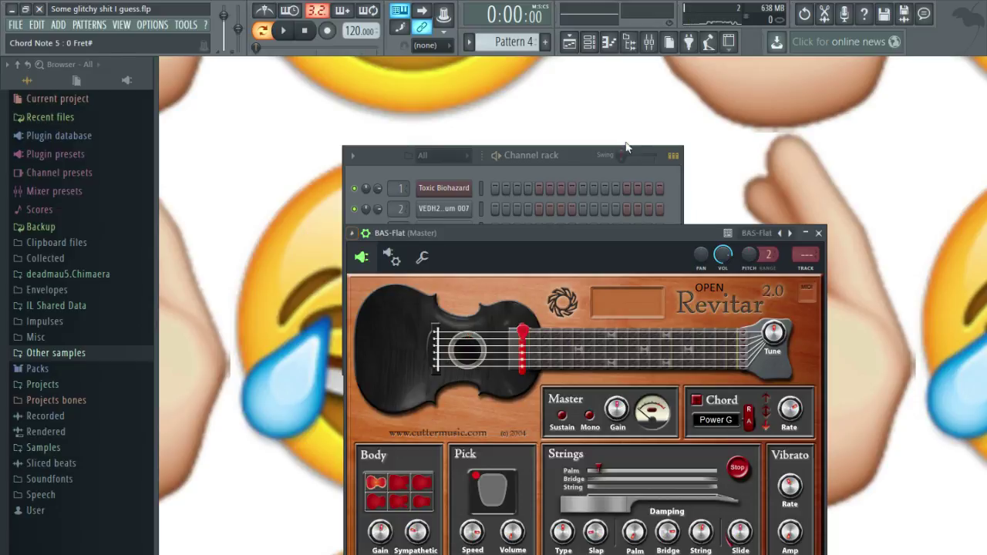
{"action": "key", "text": "space"}
{"action": "key", "text": "space"}
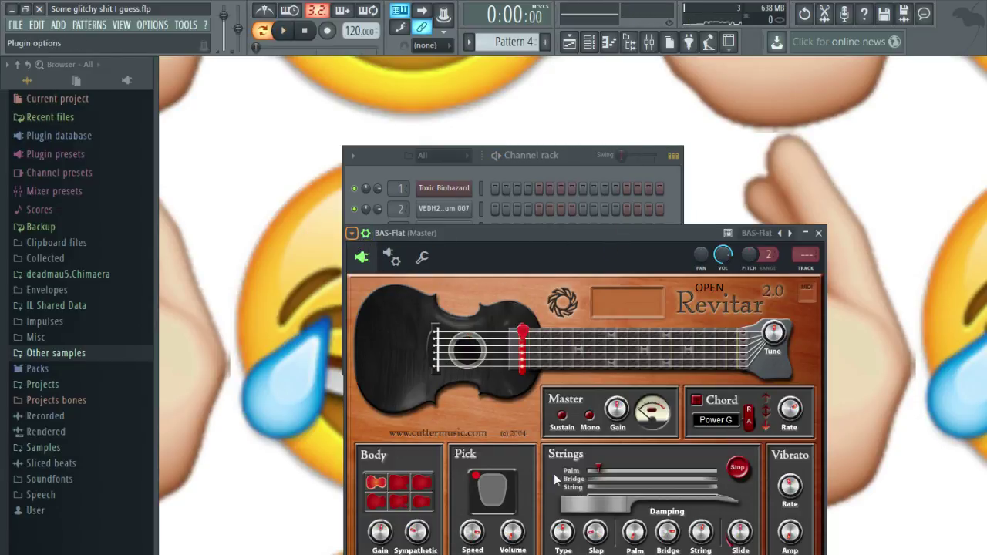
Load the BAS-Precision preset in Revitar and play the pattern with it.
{"action": "left_click", "coordinate": [564, 548]}
{"action": "key", "text": "space"}
{"action": "mouse_move", "coordinate": [574, 233]}
{"action": "left_mouse_down"}
{"action": "mouse_move", "coordinate": [598, 234]}
{"action": "mouse_move", "coordinate": [558, 234]}
{"action": "left_mouse_up"}
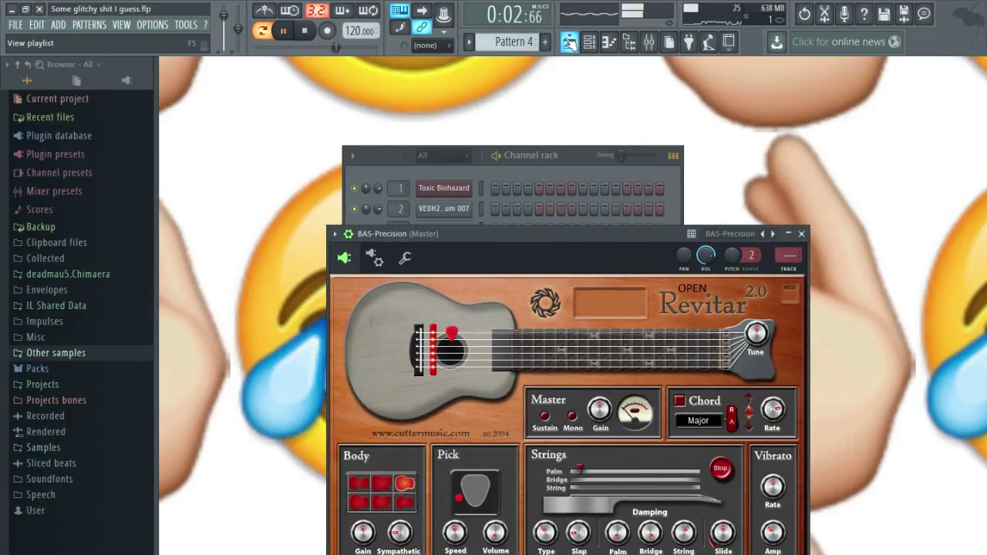
{"action": "left_click", "coordinate": [569, 42]}
{"action": "left_click", "coordinate": [569, 43]}
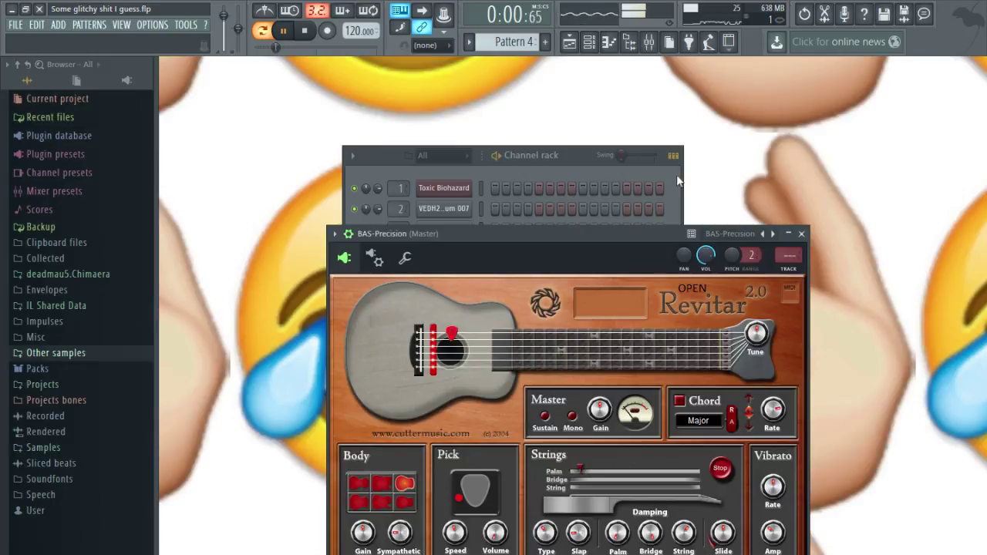
In the BAS-Precision piano roll, copy the eight C4 notes from bar 2 into bar 3 at D4 and preview the pattern.
{"action": "left_click", "coordinate": [569, 153]}
{"action": "key", "text": "space"}
{"action": "left_click", "coordinate": [571, 336]}
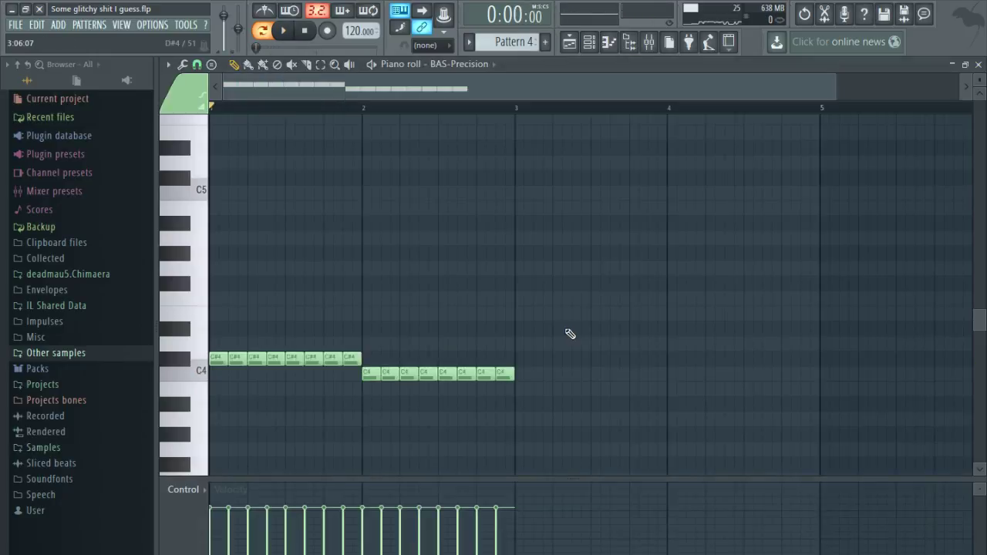
{"action": "left_click_drag", "start_coordinate": [475, 353], "coordinate": [342, 407]}
{"action": "key", "text": "space"}
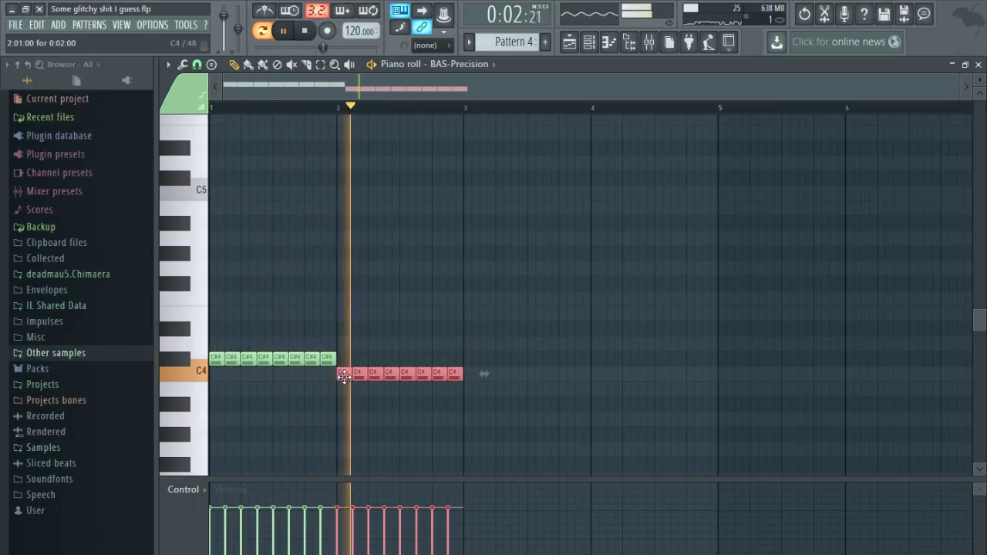
{"action": "key", "text": "space"}
{"action": "left_click_drag", "start_coordinate": [344, 375], "coordinate": [470, 342]}
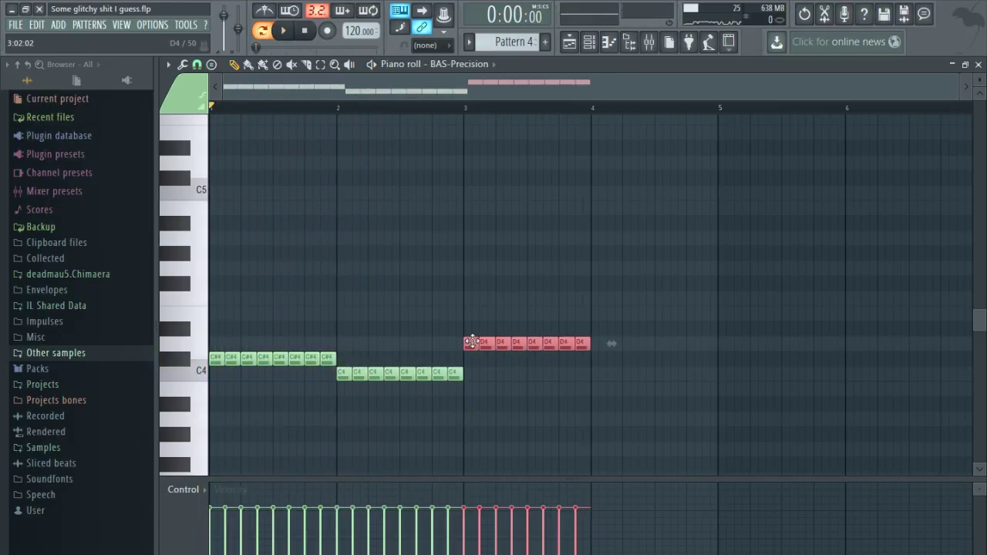
{"action": "key", "text": "space"}
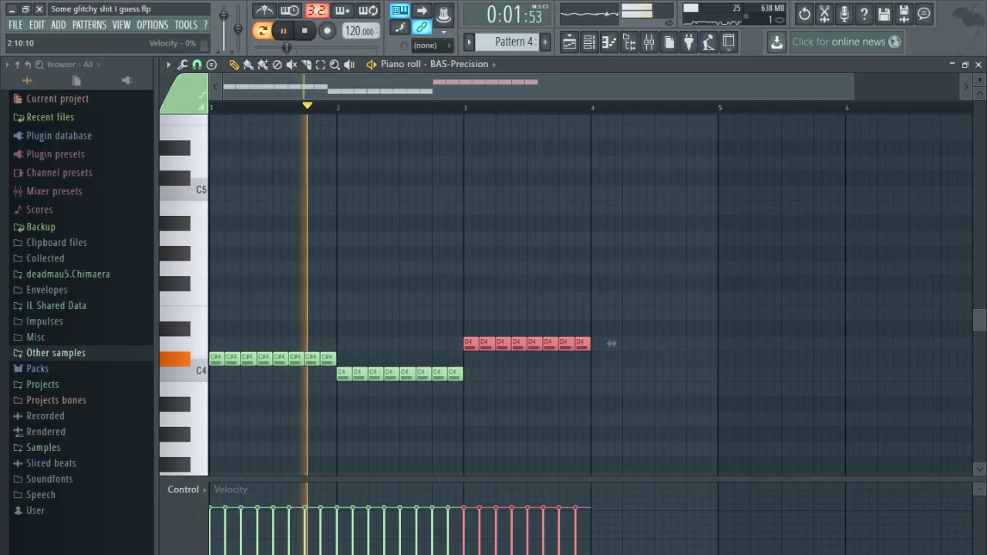
Select the eight D4 notes in bar 3 and transpose them up to E4 during playback.
{"action": "left_click", "coordinate": [588, 309], "text": "ctrl"}
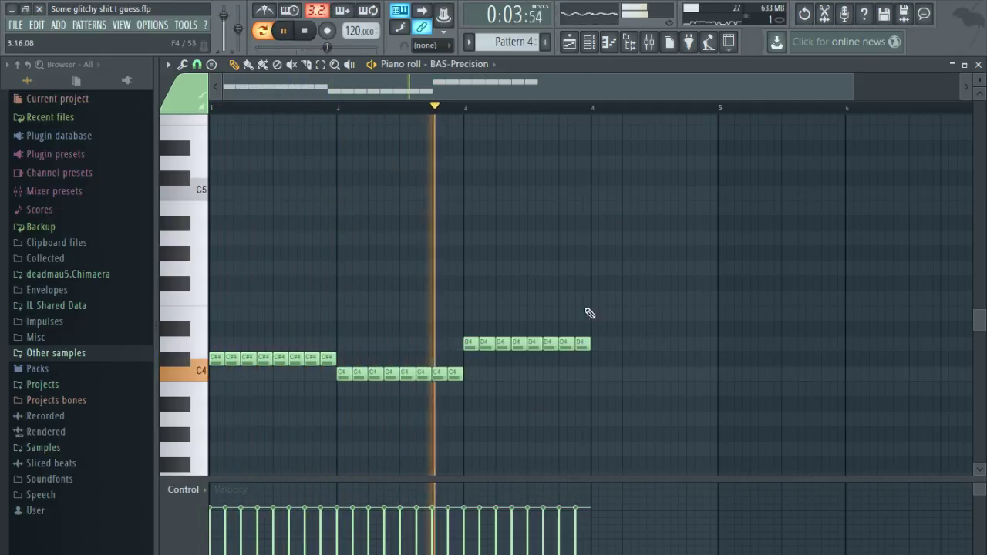
{"action": "scroll", "coordinate": [613, 310], "scroll_direction": "up", "scroll_amount": 1}
{"action": "left_click_drag", "start_coordinate": [640, 308], "coordinate": [455, 350]}
{"action": "scroll", "coordinate": [448, 360], "scroll_direction": "up", "scroll_amount": 1}
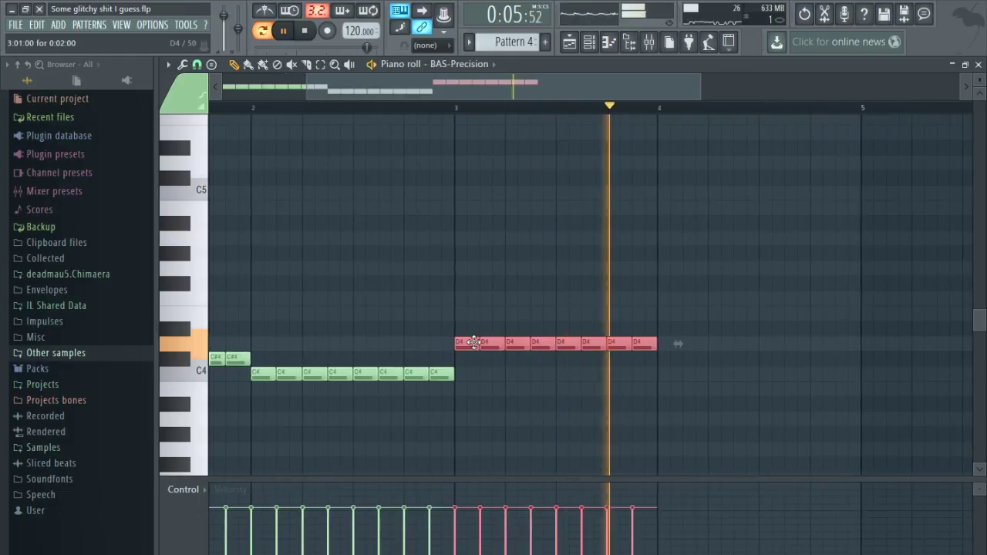
{"action": "left_click_drag", "start_coordinate": [473, 342], "coordinate": [472, 299]}
{"action": "scroll", "coordinate": [508, 356], "scroll_direction": "down", "scroll_amount": 1}
{"action": "scroll", "coordinate": [508, 357], "scroll_direction": "down", "scroll_amount": 1}
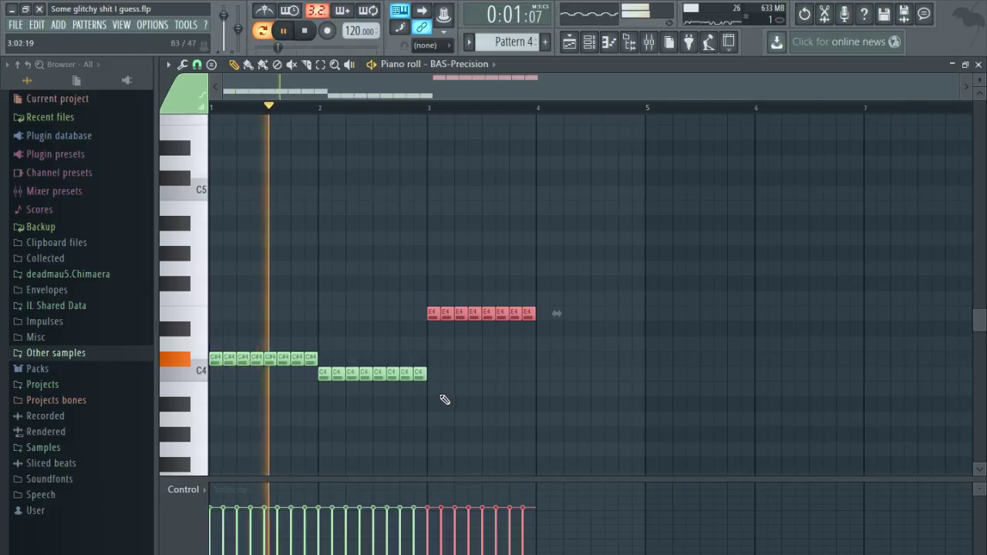
Copy the eight E4 notes from bar 3 into bar 4, transposed down to D#4, and restart playback.
{"action": "scroll", "coordinate": [441, 399], "scroll_direction": "up", "scroll_amount": 1}
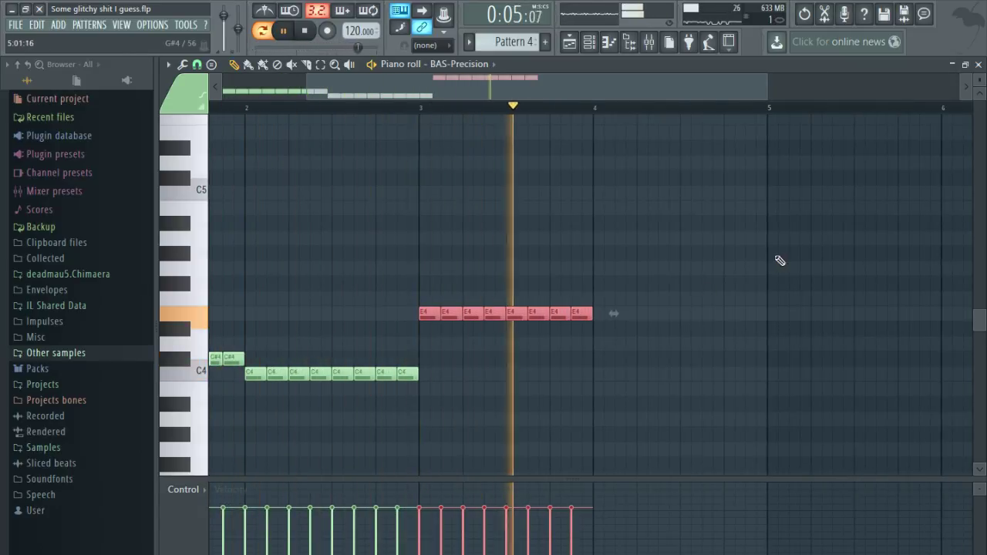
{"action": "left_click_drag", "start_coordinate": [555, 314], "coordinate": [735, 329]}
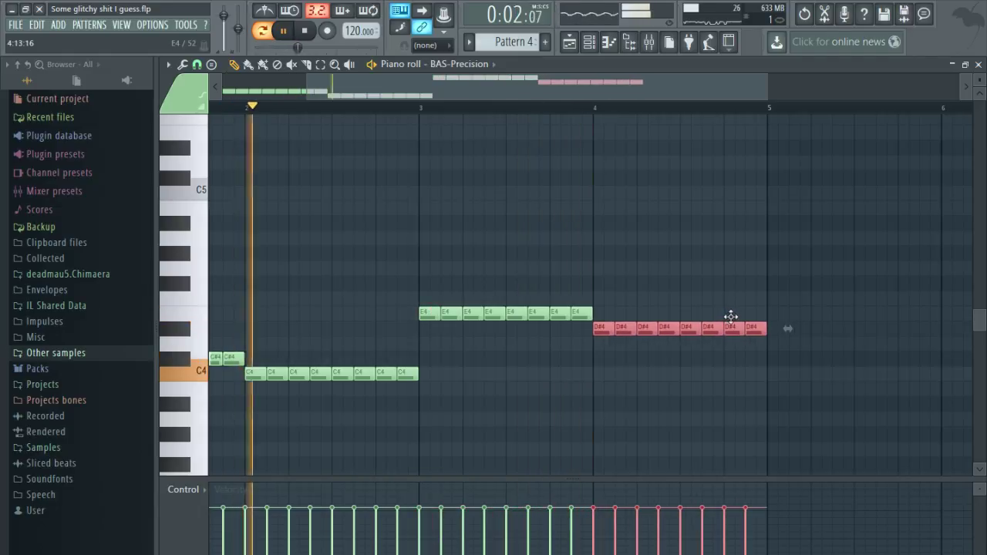
{"action": "left_click", "coordinate": [307, 33]}
{"action": "left_click", "coordinate": [290, 33]}
In the playlist, select all clips from bars 17 to 32 on Tracks 1 to 3 and duplicate them directly after themselves.
{"action": "left_click", "coordinate": [576, 47]}
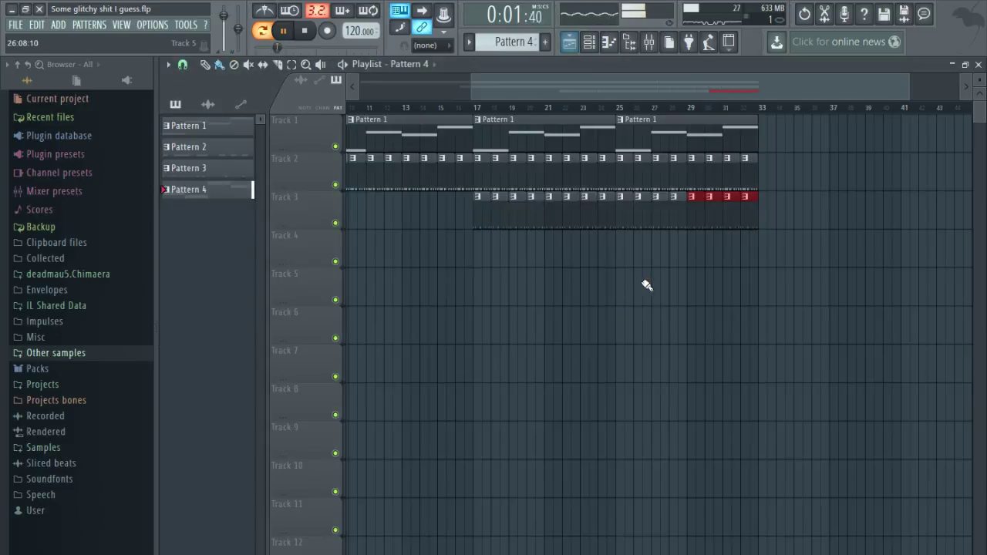
{"action": "left_click_drag", "start_coordinate": [816, 266], "coordinate": [389, 127]}
{"action": "key", "text": "ctrl+b"}
{"action": "scroll", "coordinate": [806, 324], "scroll_direction": "down", "scroll_amount": 2}
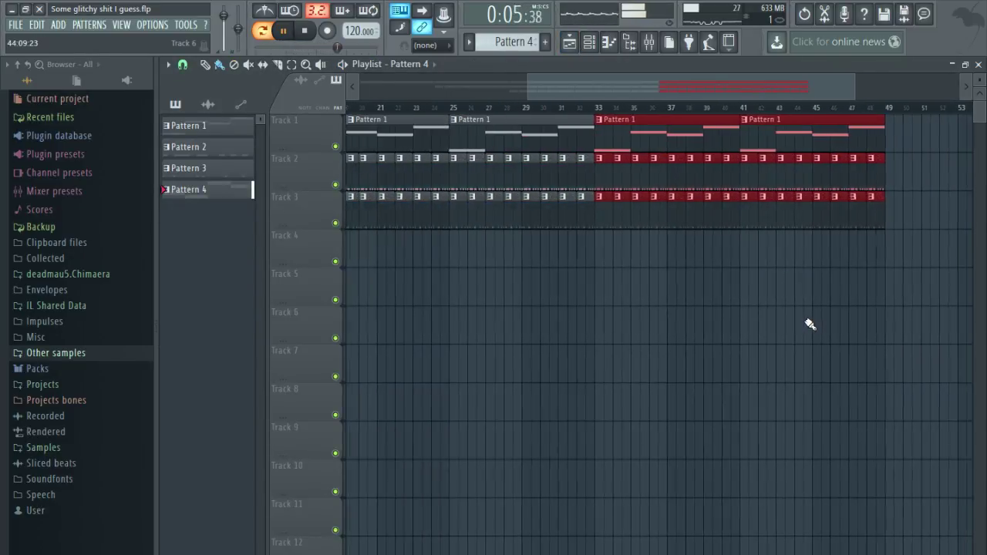
Place a Pattern 4 clip on Track 4 at bar 41 and duplicate it to fill up to bar 49.
{"action": "scroll", "coordinate": [806, 324], "scroll_direction": "up", "scroll_amount": 4}
{"action": "left_click_drag", "start_coordinate": [806, 324], "coordinate": [715, 336]}
{"action": "scroll", "coordinate": [717, 337], "scroll_direction": "up", "scroll_amount": 2}
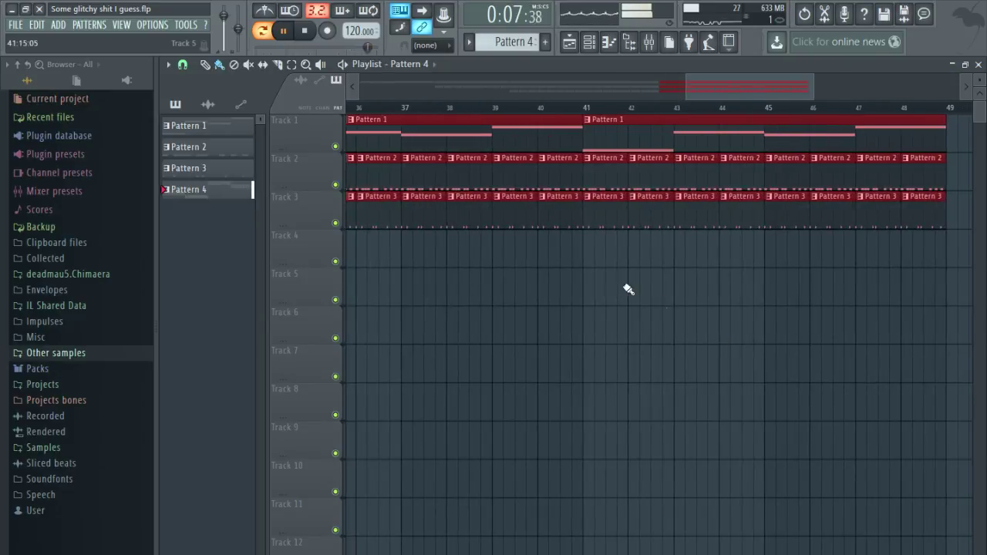
{"action": "left_click", "coordinate": [587, 261]}
{"action": "mouse_move", "coordinate": [840, 344]}
{"action": "left_mouse_down"}
{"action": "mouse_move", "coordinate": [791, 272]}
{"action": "mouse_move", "coordinate": [584, 231]}
{"action": "left_mouse_up"}
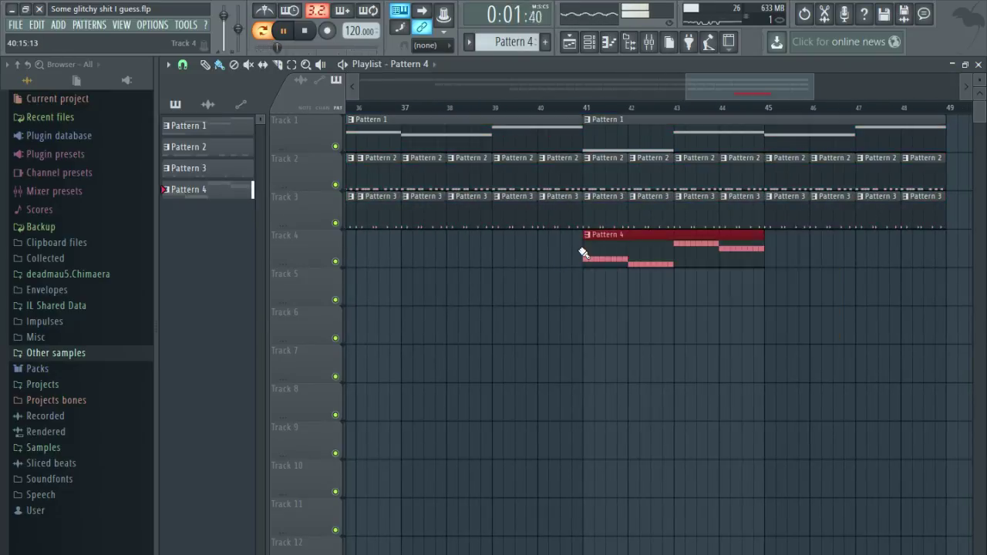
{"action": "key", "text": "ctrl+b"}
Play the song from bar 41 to hear the bass line with the other patterns.
{"action": "left_click", "coordinate": [580, 106]}
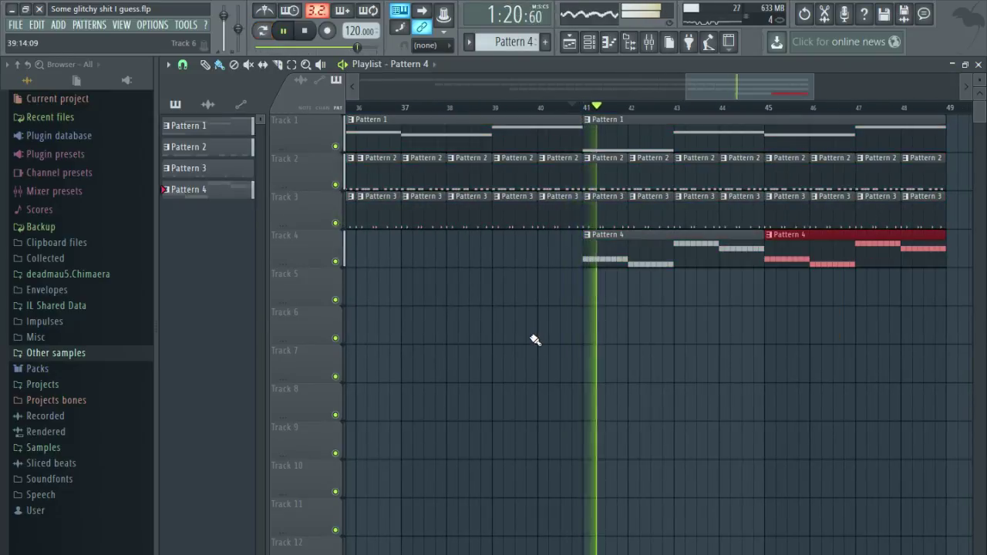
{"action": "left_click_drag", "start_coordinate": [645, 388], "coordinate": [567, 386]}
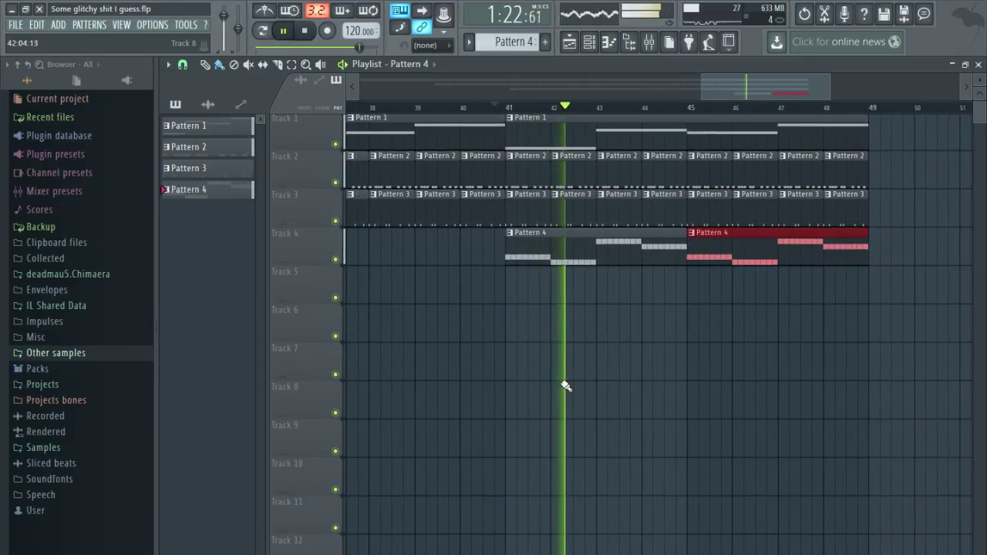
{"action": "left_click_drag", "start_coordinate": [710, 387], "coordinate": [620, 398]}
{"action": "scroll", "coordinate": [624, 401], "scroll_direction": "down", "scroll_amount": 2}
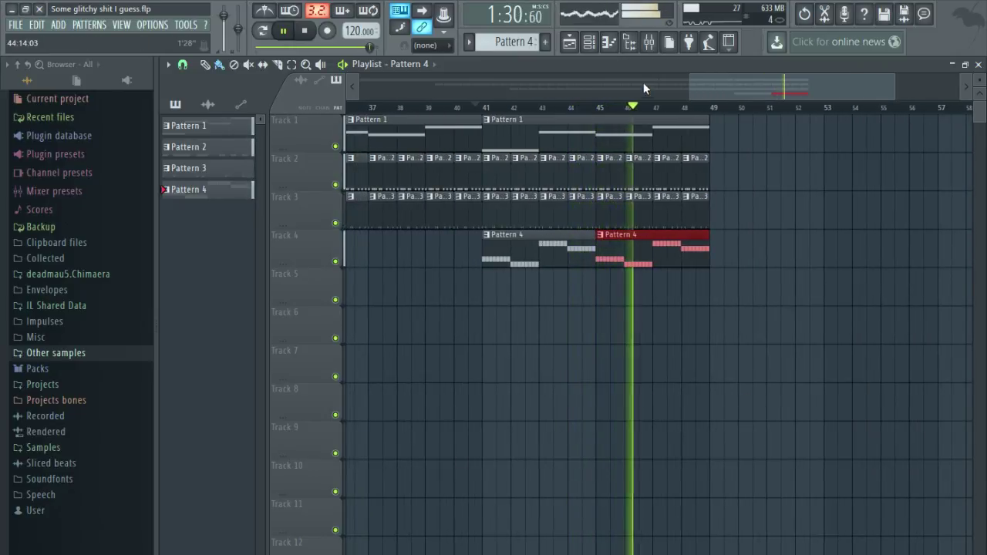
Close the mixer and piano roll and bring the BAS-Precision plugin window back up.
{"action": "left_click", "coordinate": [649, 42]}
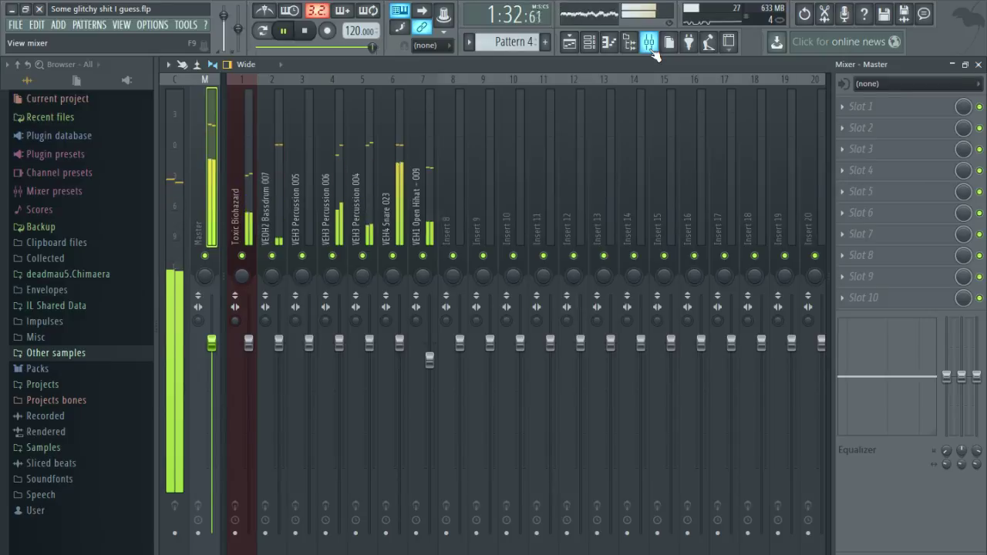
{"action": "left_click", "coordinate": [651, 49]}
{"action": "left_click", "coordinate": [978, 64]}
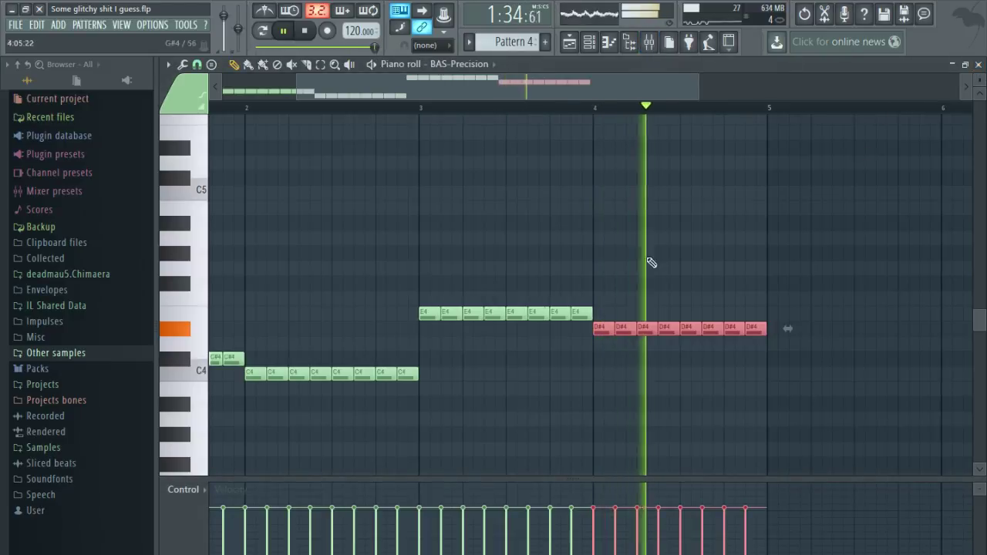
{"action": "left_click", "coordinate": [978, 65]}
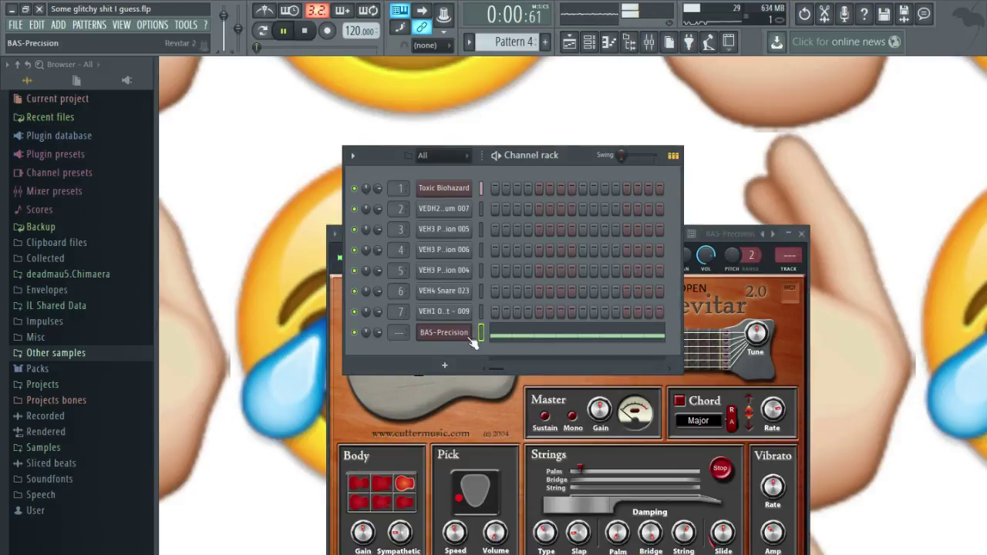
{"action": "left_click", "coordinate": [470, 337]}
{"action": "left_click", "coordinate": [471, 337]}
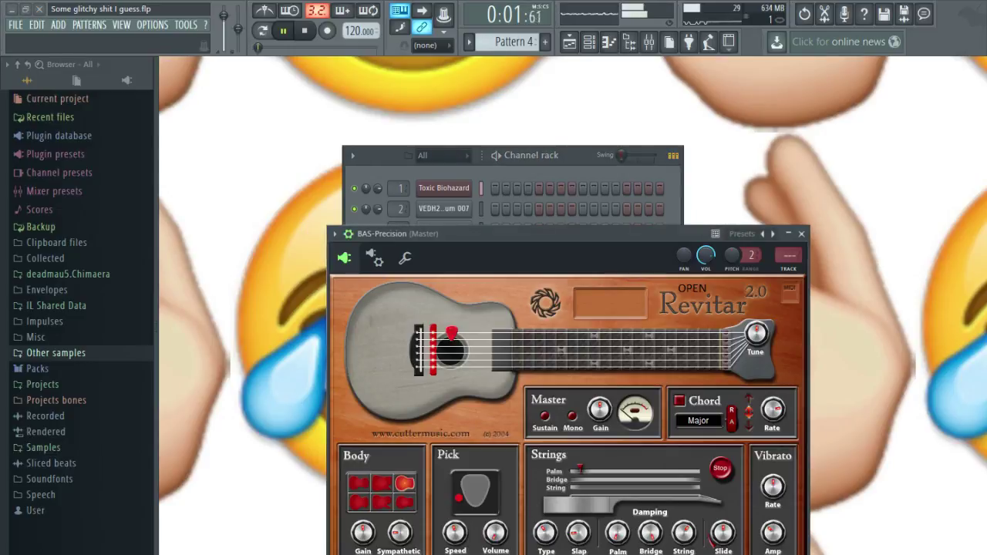
Link the BAS-Precision channel to mixer insert 8 and close the mixer.
{"action": "left_click", "coordinate": [652, 45]}
{"action": "left_click", "coordinate": [475, 79]}
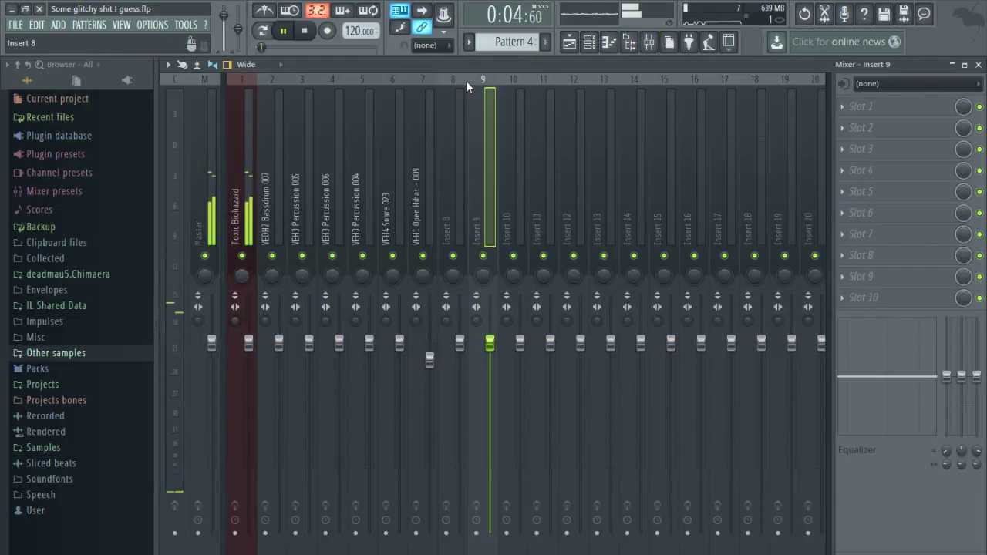
{"action": "left_click", "coordinate": [465, 80]}
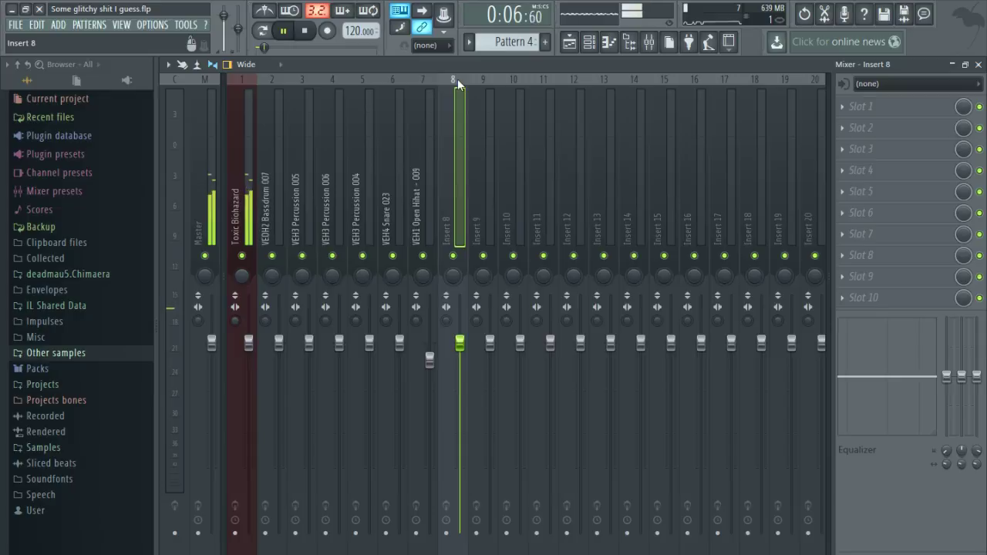
{"action": "key", "text": "ctrl+l"}
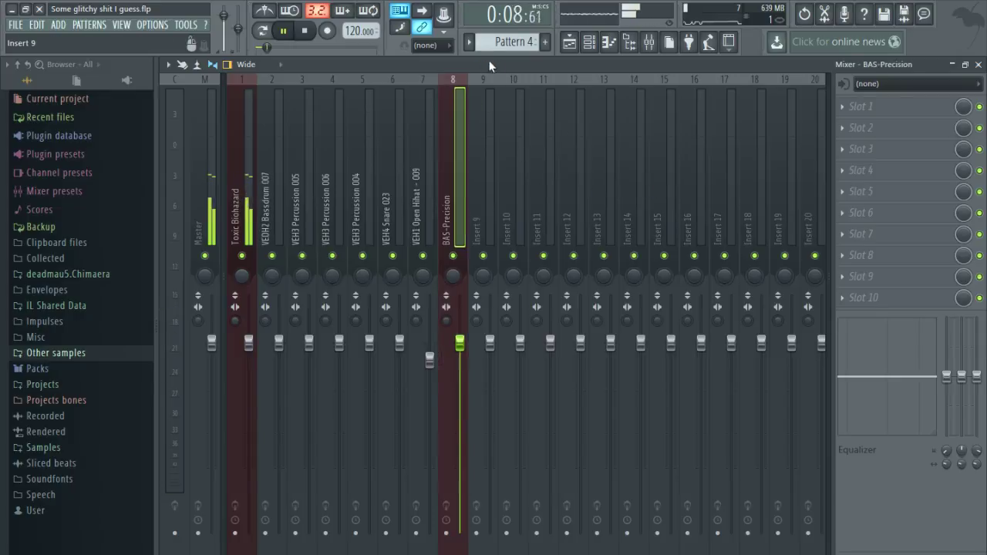
{"action": "left_click", "coordinate": [977, 65]}
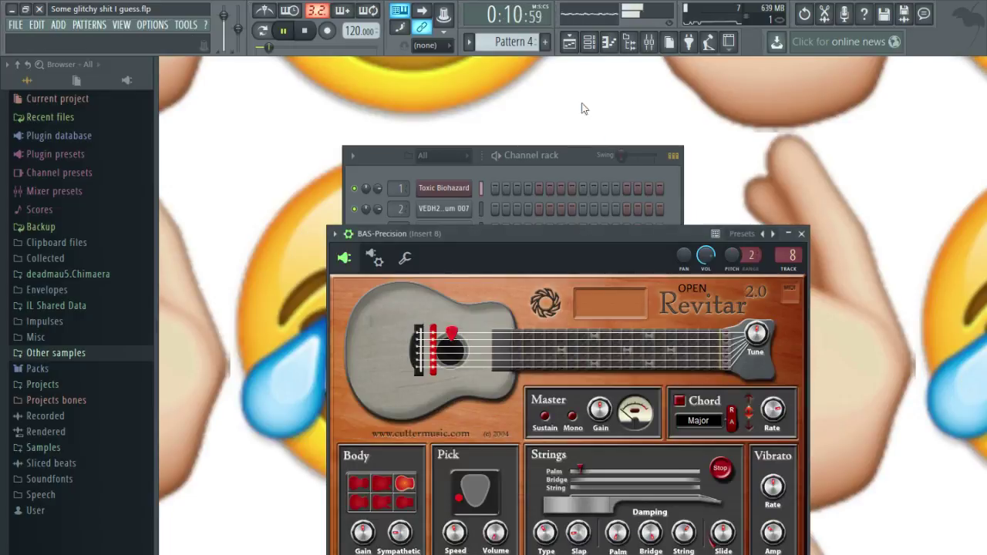
Move the Revitar window fully into view and replay the playlist from bar 41.
{"action": "left_click_drag", "start_coordinate": [631, 233], "coordinate": [579, 210]}
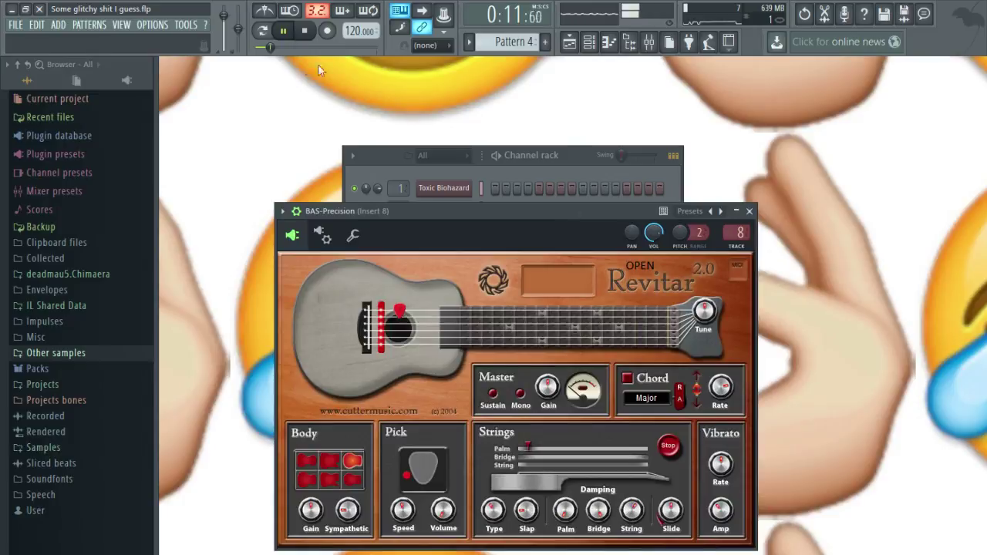
{"action": "left_click", "coordinate": [569, 41]}
{"action": "left_click", "coordinate": [482, 108]}
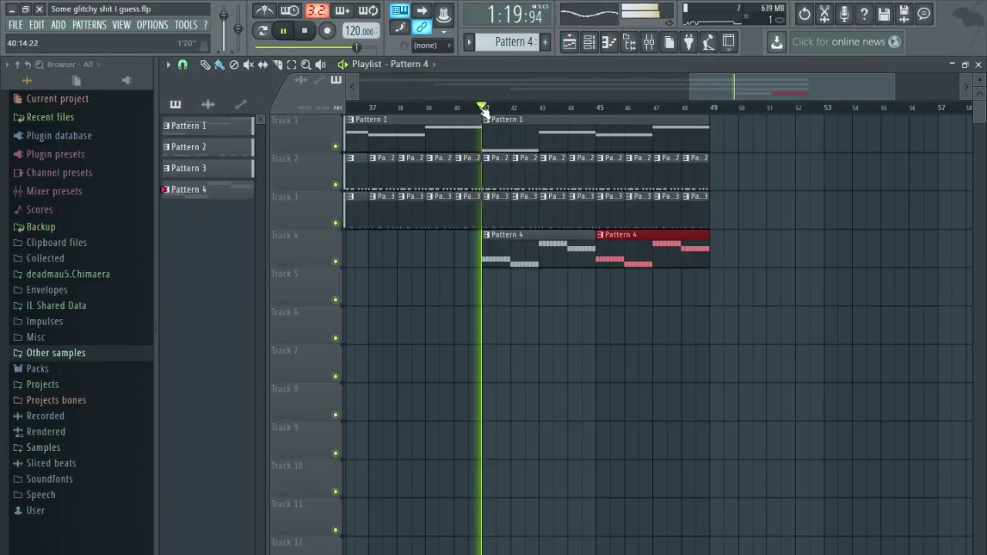
Return to the Revitar window, stop playback, lower the pick stiffness to 0 and preview the pattern.
{"action": "left_click", "coordinate": [978, 65]}
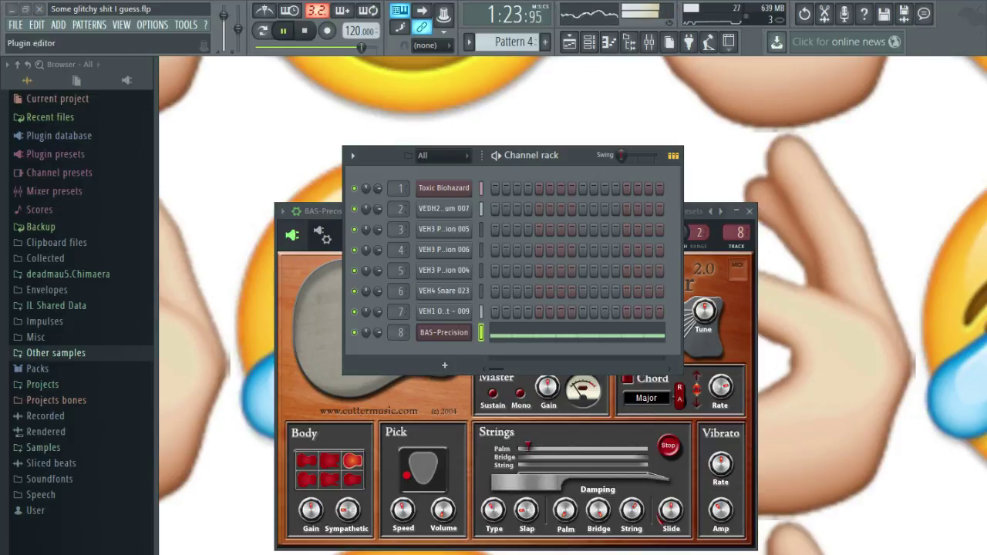
{"action": "left_click", "coordinate": [311, 212]}
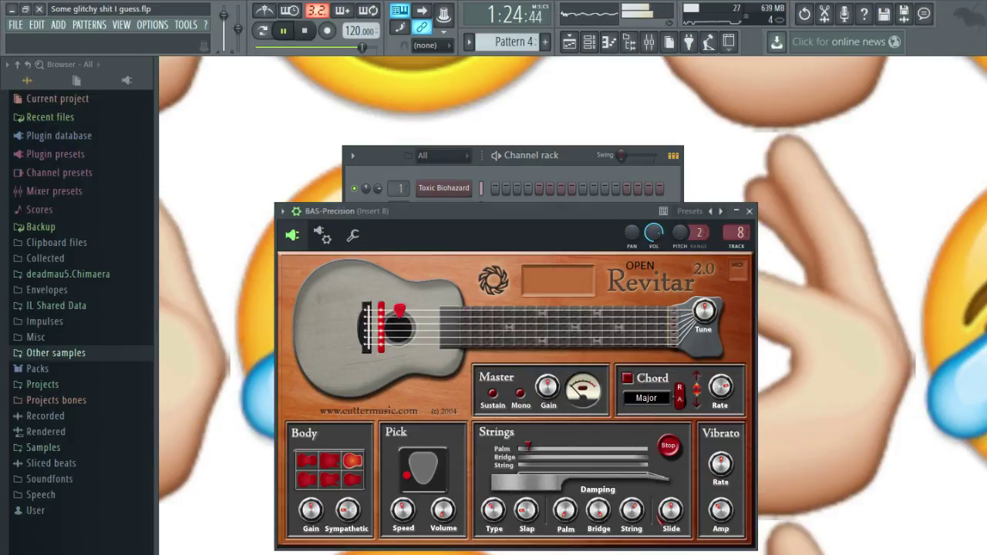
{"action": "left_click", "coordinate": [307, 31]}
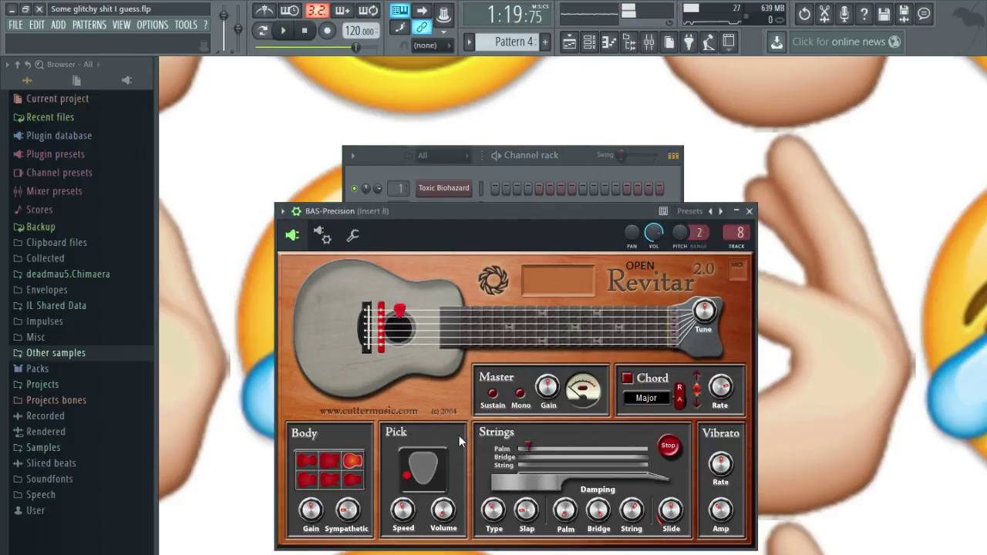
{"action": "left_click_drag", "start_coordinate": [407, 475], "coordinate": [406, 487]}
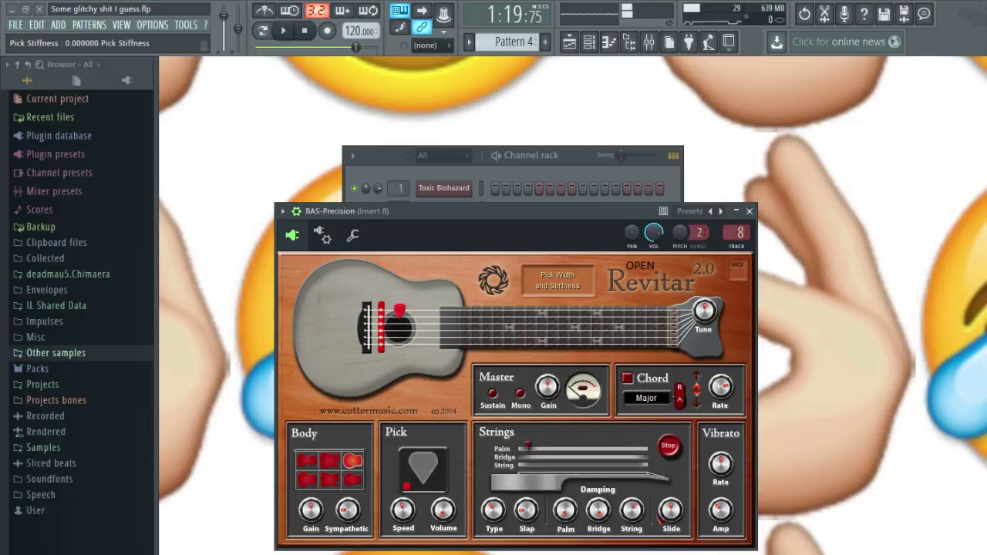
{"action": "key", "text": "space"}
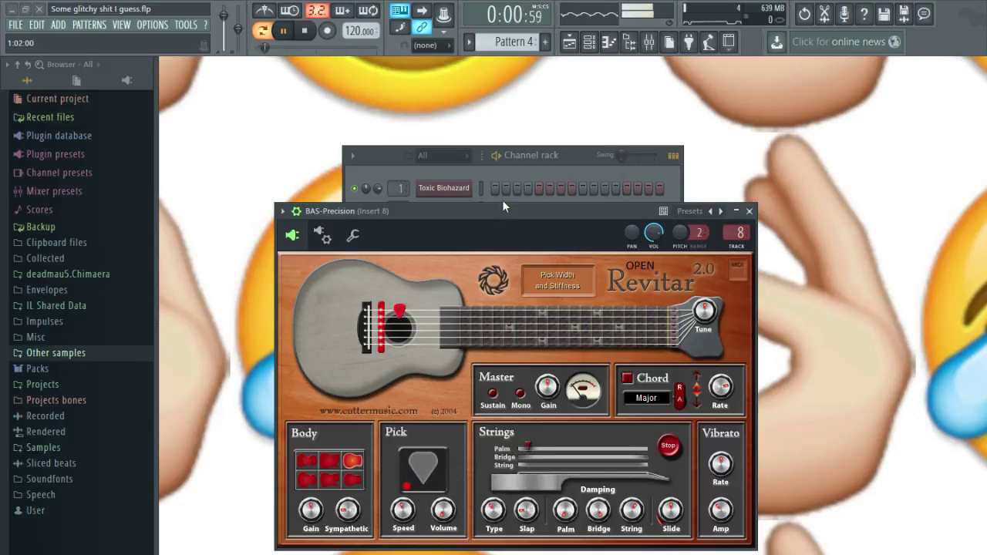
Switch from the Revitar window to the playlist and play the song from bar 41.
{"action": "key", "text": "F6"}
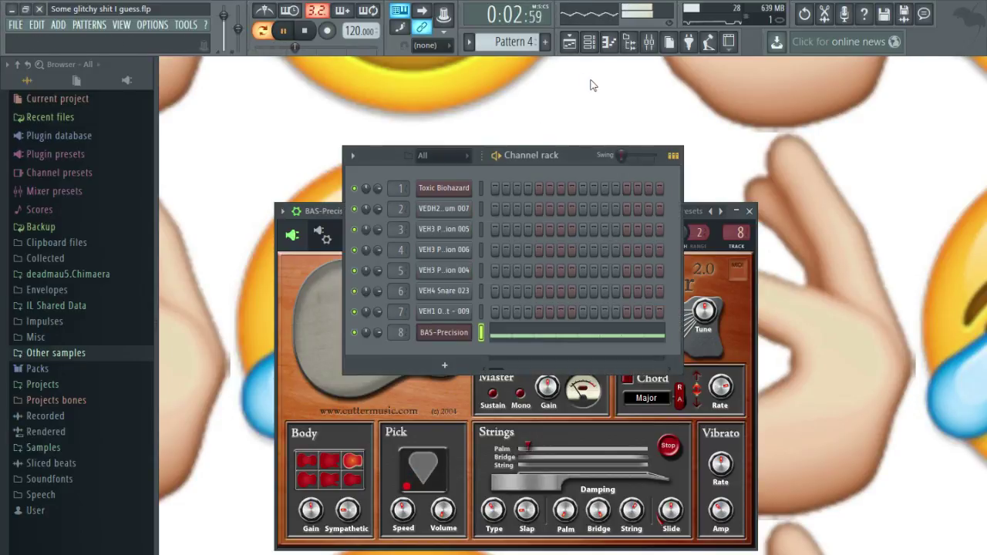
{"action": "left_click", "coordinate": [571, 46]}
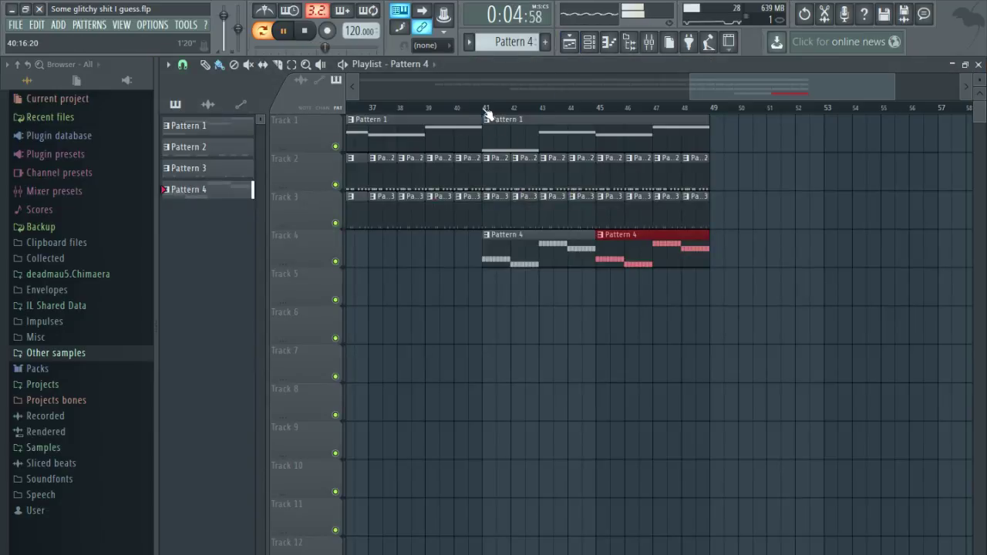
{"action": "key", "text": "l"}
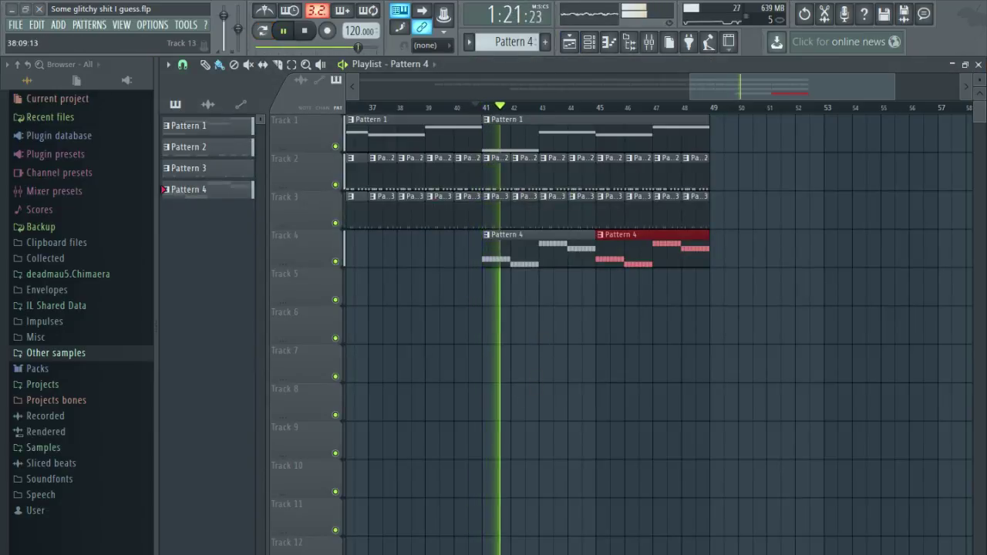
Fine-tune the BAS-Precision insert's mixer level to about 0.1 dB, save the project and stop playback.
{"action": "key", "text": "F9"}
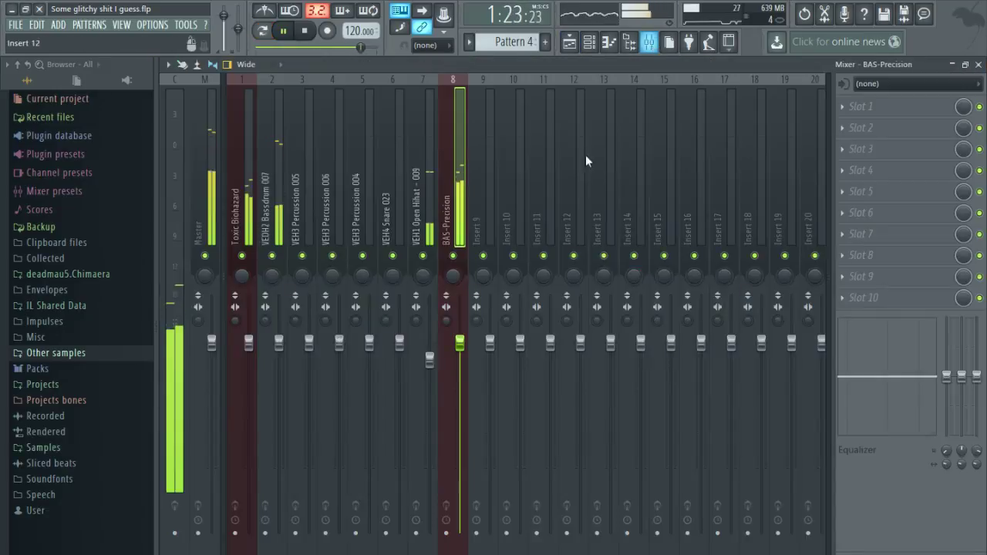
{"action": "mouse_move", "coordinate": [461, 342]}
{"action": "left_mouse_down"}
{"action": "mouse_move", "coordinate": [461, 322]}
{"action": "mouse_move", "coordinate": [461, 342]}
{"action": "left_mouse_up"}
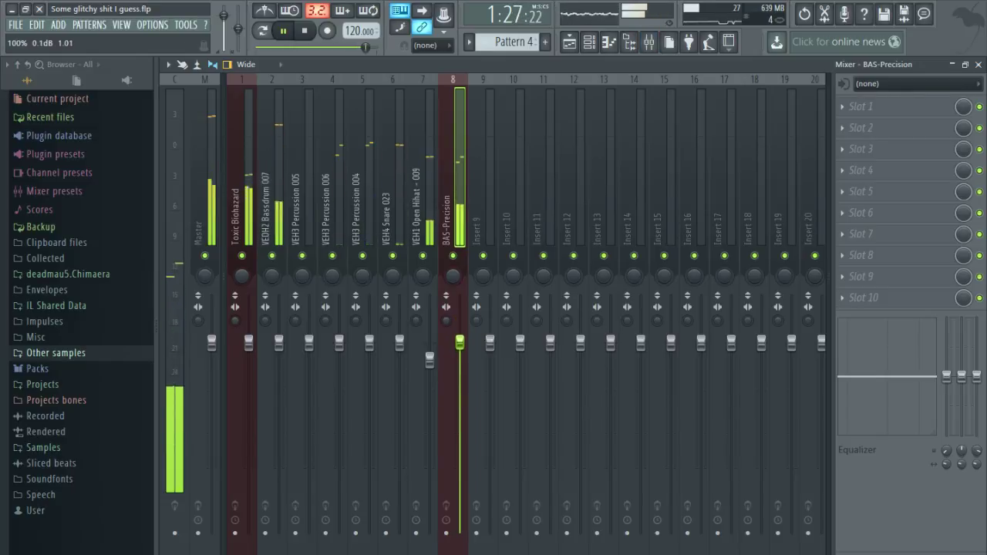
{"action": "key", "text": "ctrl+s"}
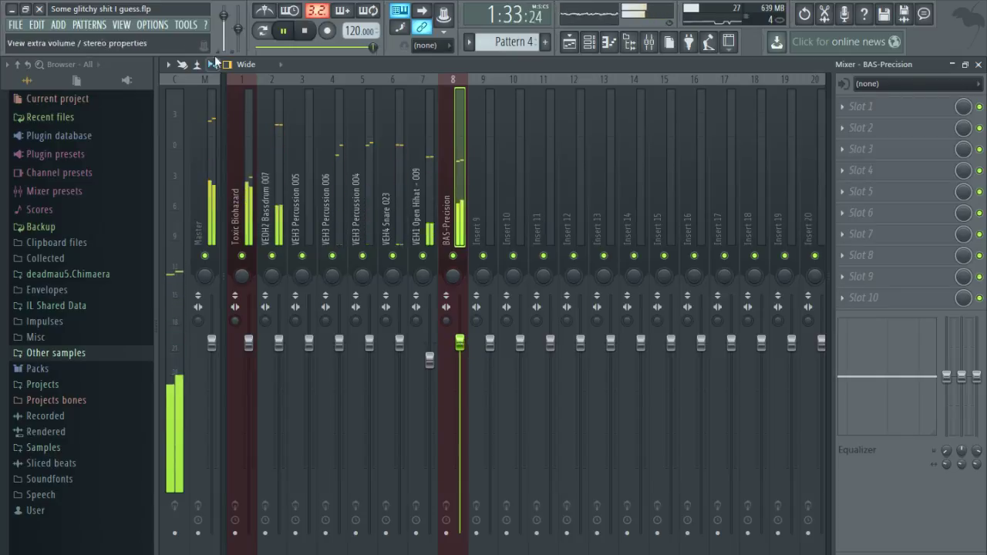
{"action": "left_click", "coordinate": [304, 31]}
{"action": "left_click", "coordinate": [303, 32]}
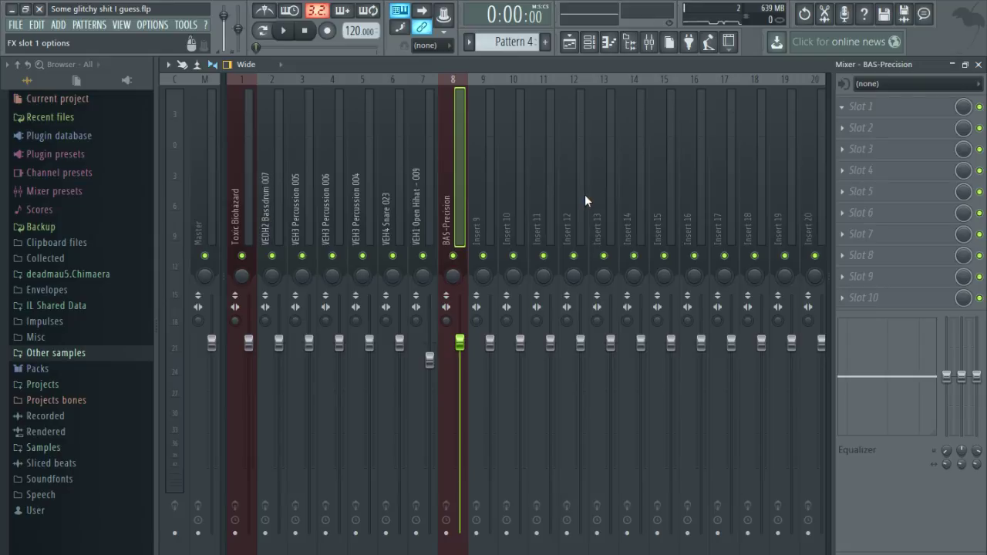
Load Ozone Imager into slot 1 of the BAS-Precision insert and audition the song from bar 41.
{"action": "left_click", "coordinate": [537, 297]}
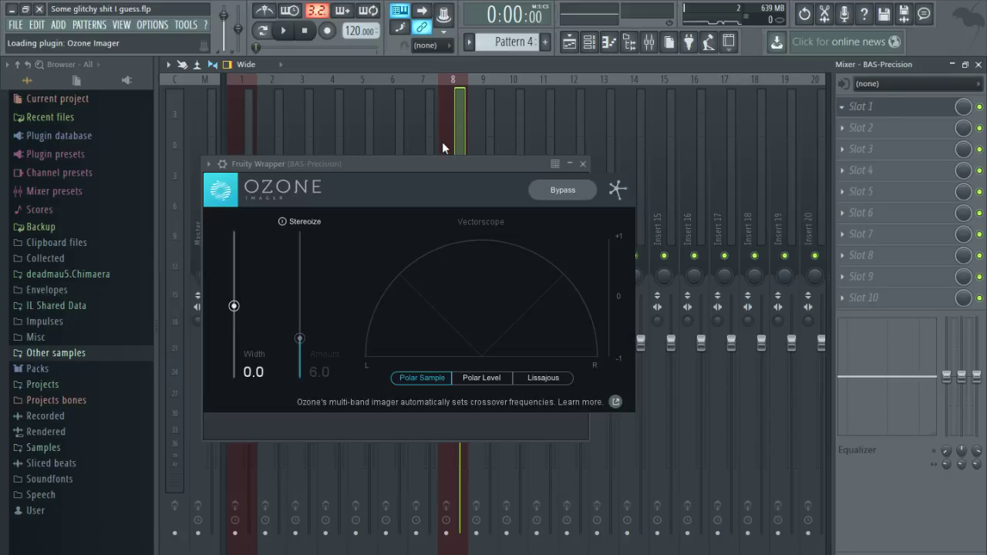
{"action": "left_click", "coordinate": [284, 31]}
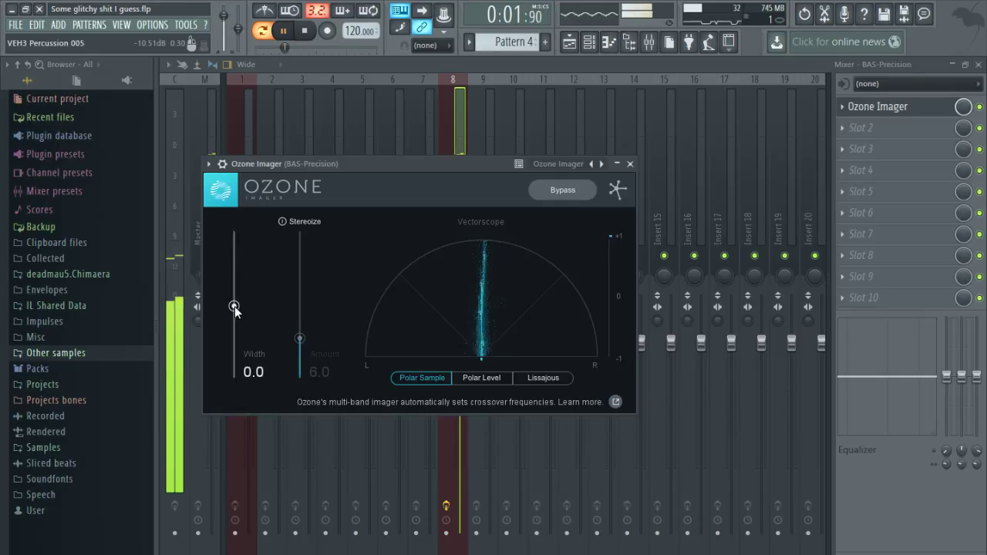
{"action": "left_click", "coordinate": [575, 42]}
{"action": "left_click", "coordinate": [473, 107]}
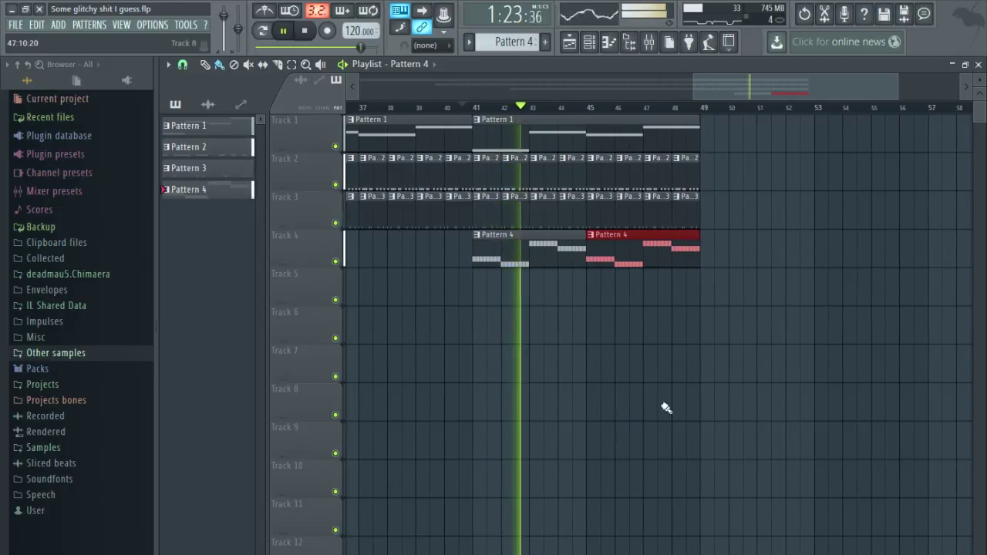
Duplicate the clips in bars 41 to 48 on tracks 1 to 4 so they repeat from bar 49, and clear the selection.
{"action": "left_click_drag", "start_coordinate": [754, 379], "coordinate": [473, 115]}
{"action": "key", "text": "ctrl+b"}
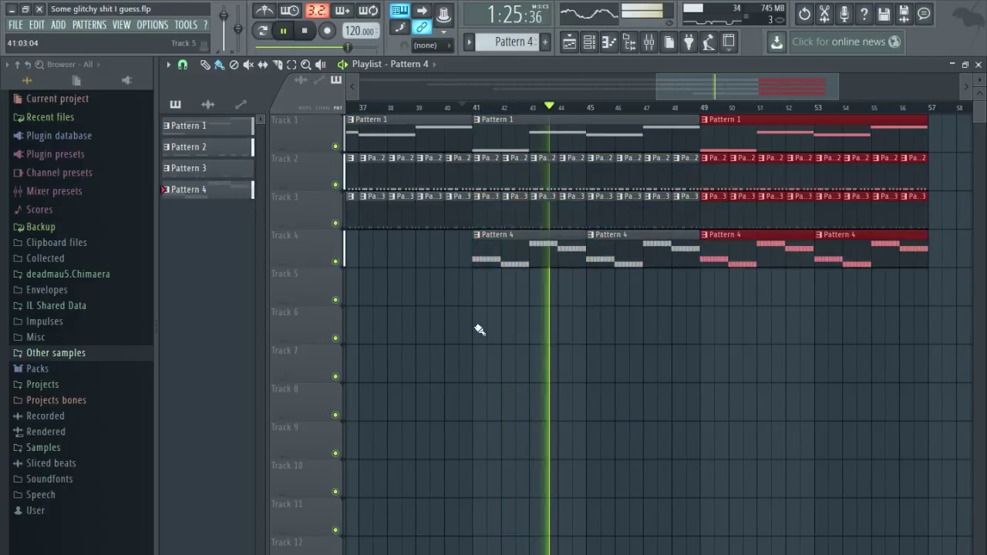
{"action": "left_click_drag", "start_coordinate": [661, 362], "coordinate": [560, 317]}
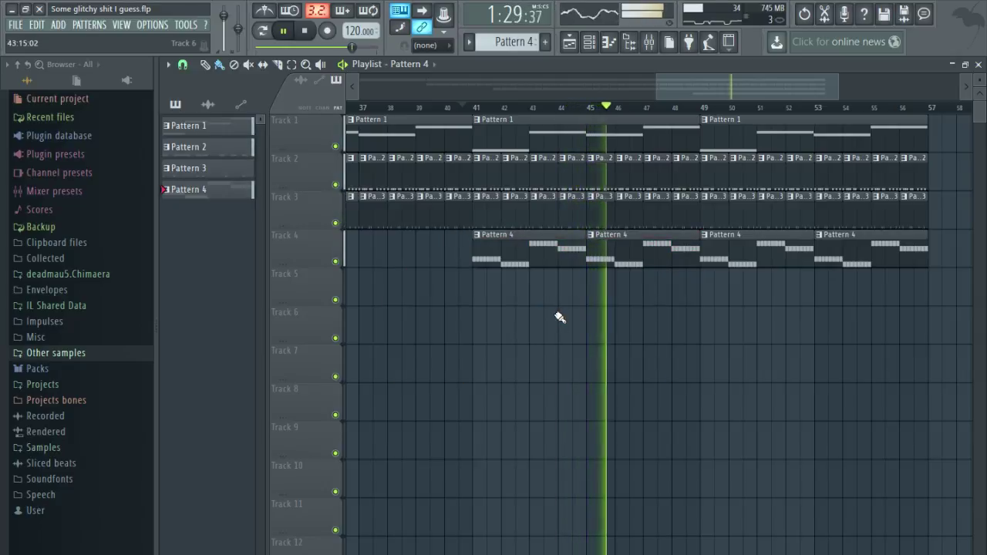
Follow playback through the duplicated section of the playlist, then stop it.
{"action": "left_click_drag", "start_coordinate": [684, 395], "coordinate": [602, 416]}
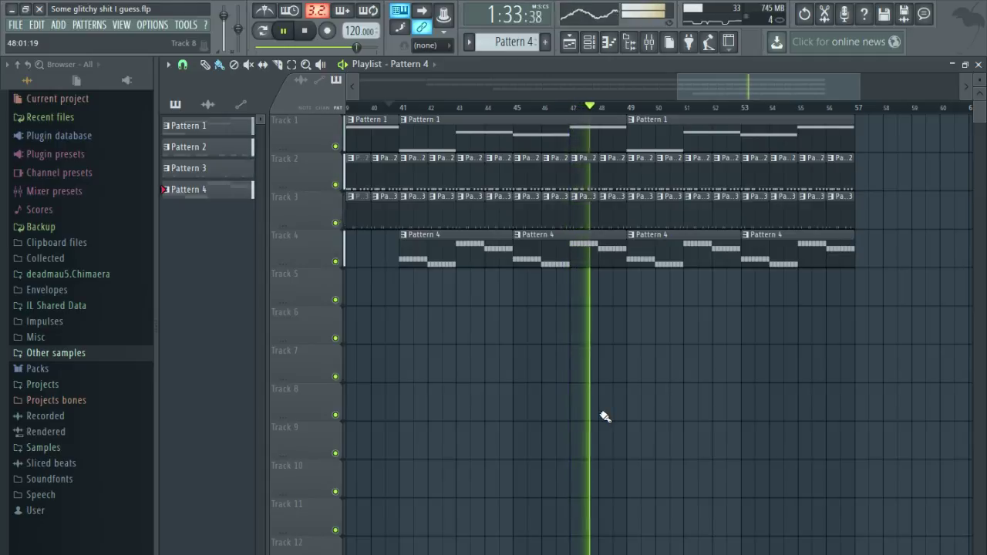
{"action": "left_click_drag", "start_coordinate": [714, 390], "coordinate": [655, 396]}
{"action": "scroll", "coordinate": [655, 396], "scroll_direction": "down", "scroll_amount": 1}
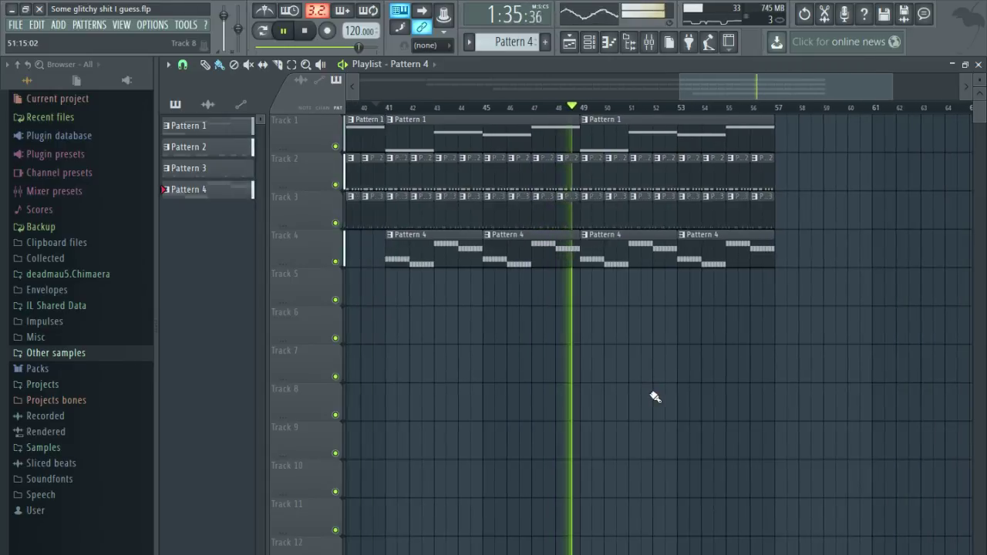
{"action": "scroll", "coordinate": [655, 396], "scroll_direction": "up", "scroll_amount": 1}
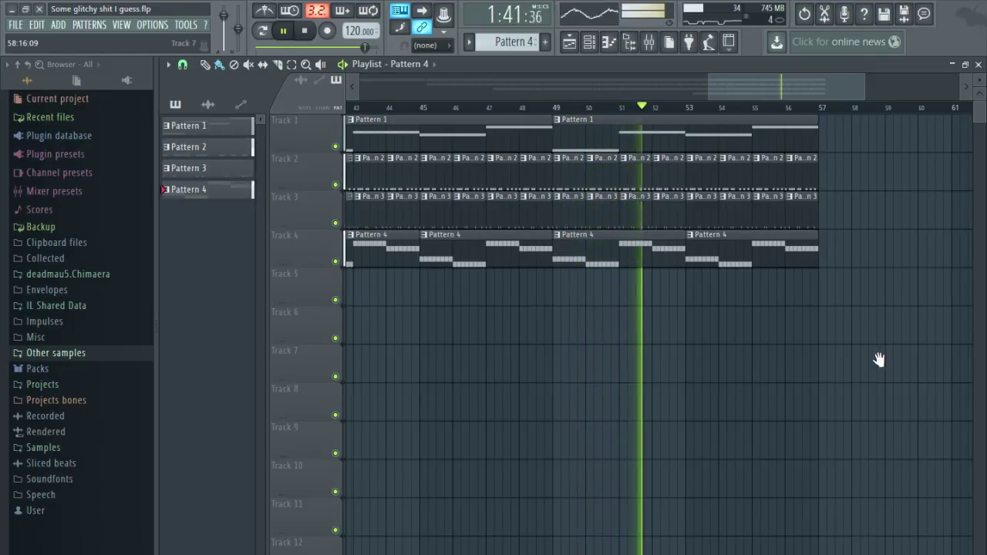
{"action": "left_click_drag", "start_coordinate": [879, 359], "coordinate": [833, 373]}
{"action": "scroll", "coordinate": [835, 374], "scroll_direction": "down", "scroll_amount": 1}
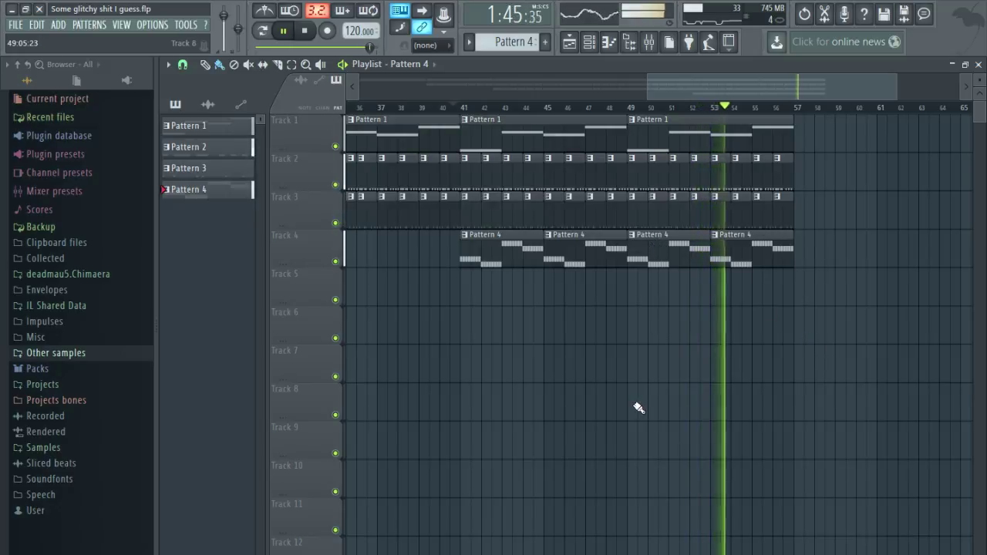
{"action": "left_click", "coordinate": [311, 31]}
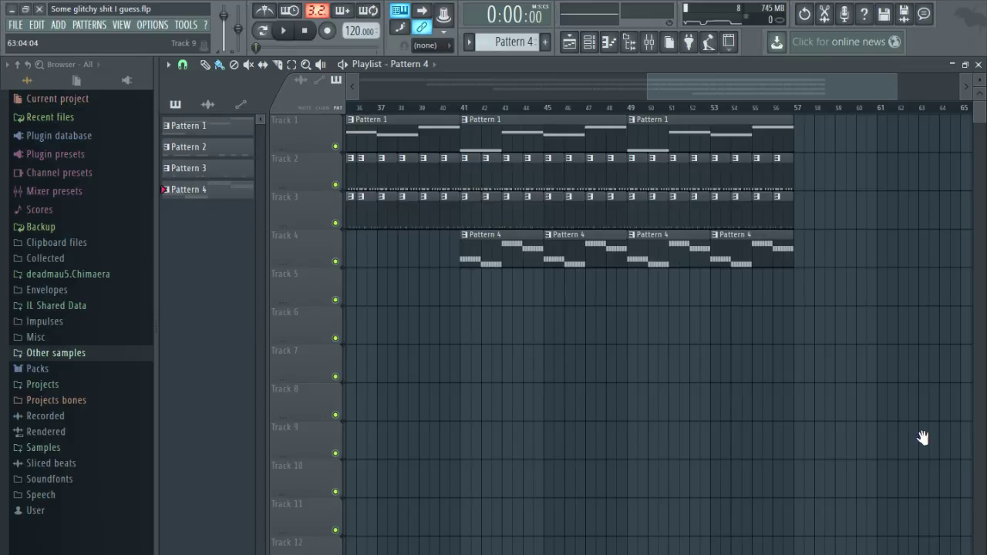
Review the whole arrangement from bar 1 in the playlist, then close the playlist and mixer.
{"action": "left_click_drag", "start_coordinate": [923, 437], "coordinate": [971, 439]}
{"action": "left_click_drag", "start_coordinate": [568, 461], "coordinate": [763, 506]}
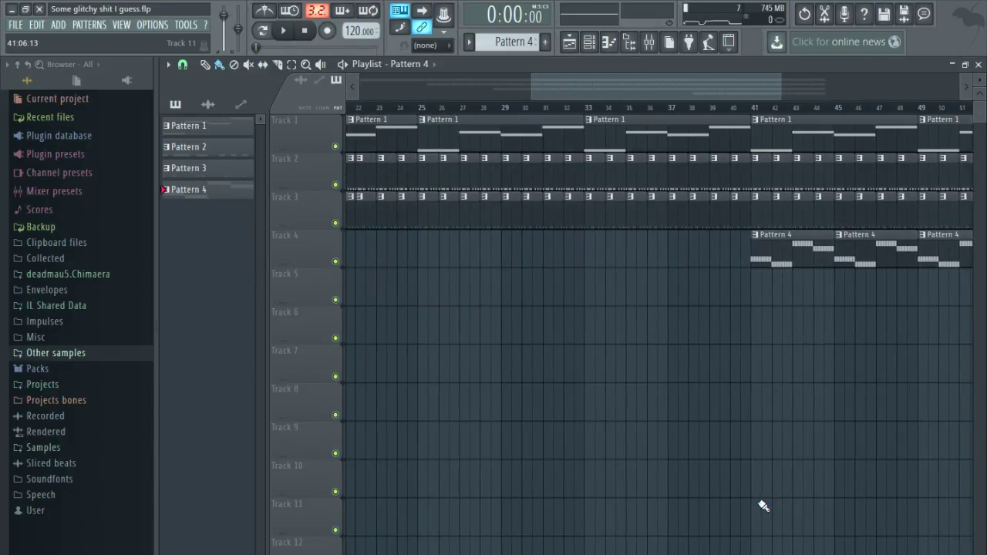
{"action": "scroll", "coordinate": [763, 506], "scroll_direction": "down", "scroll_amount": 3}
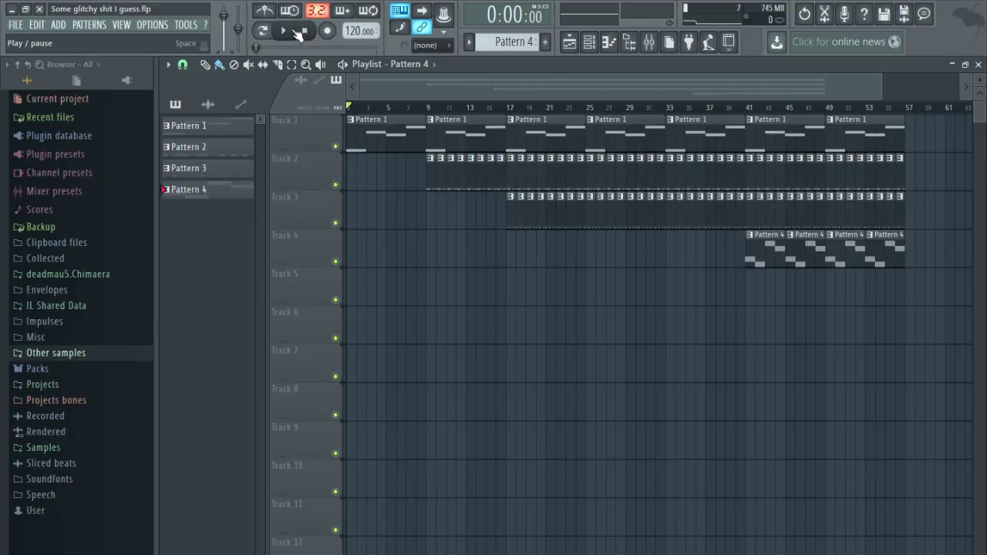
{"action": "left_click", "coordinate": [978, 64]}
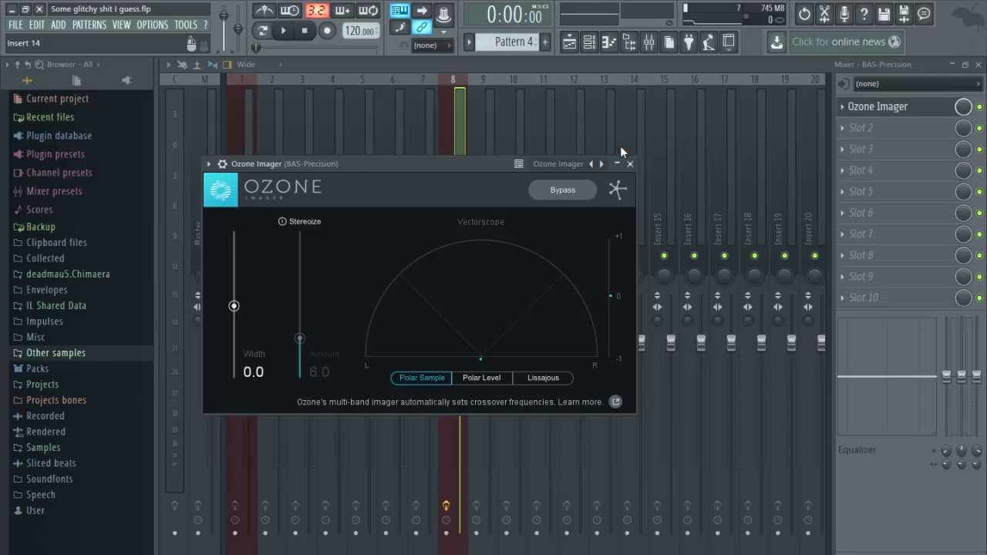
{"action": "left_click", "coordinate": [980, 67]}
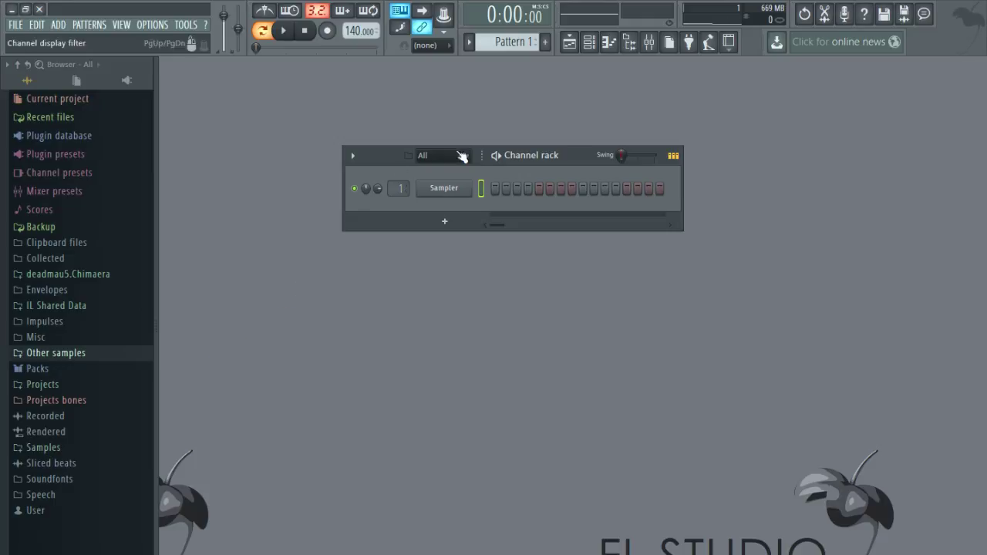
Reposition the channel rack in the new project and open the VEDH2 Bassdrums folder under Other samples.
{"action": "left_click_drag", "start_coordinate": [562, 154], "coordinate": [503, 178]}
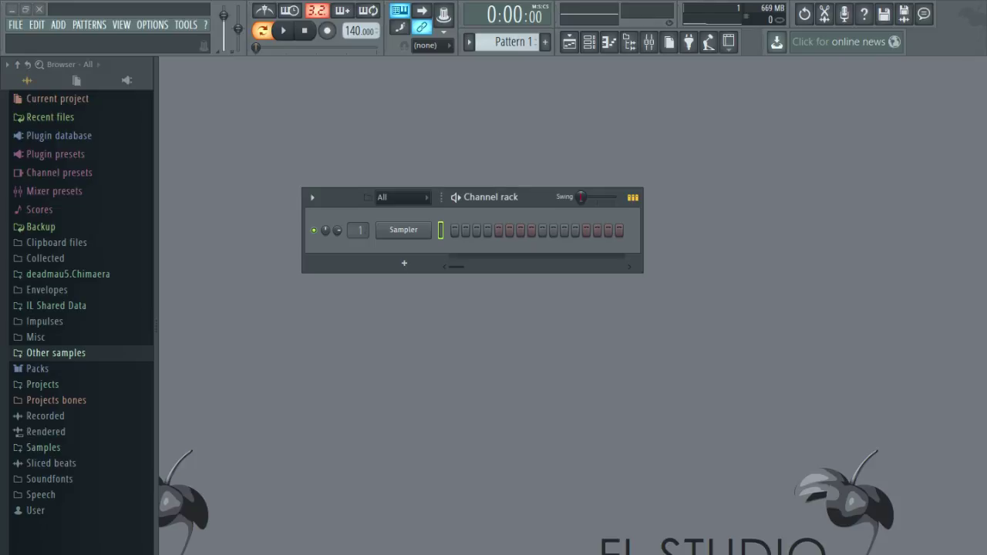
{"action": "left_click_drag", "start_coordinate": [538, 194], "coordinate": [554, 194]}
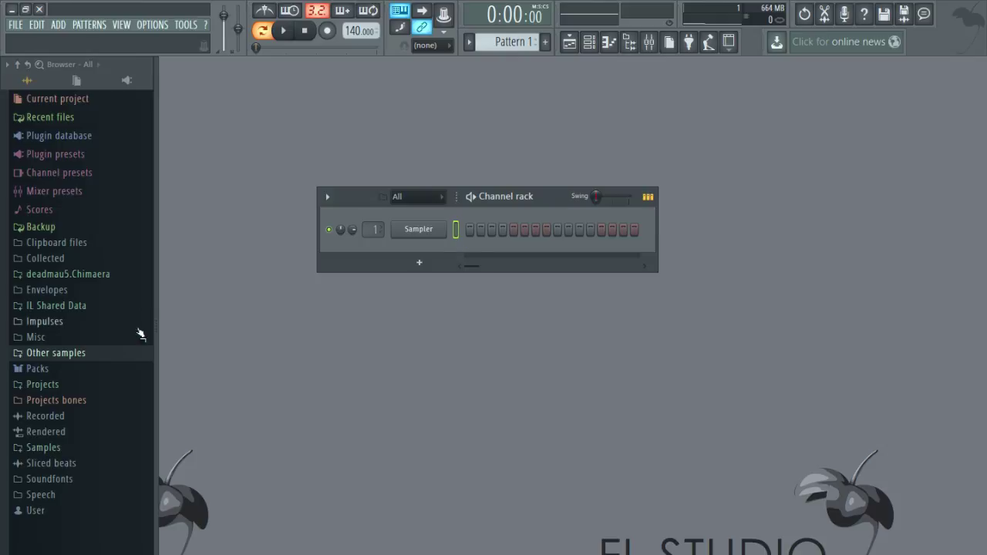
{"action": "left_click", "coordinate": [118, 353]}
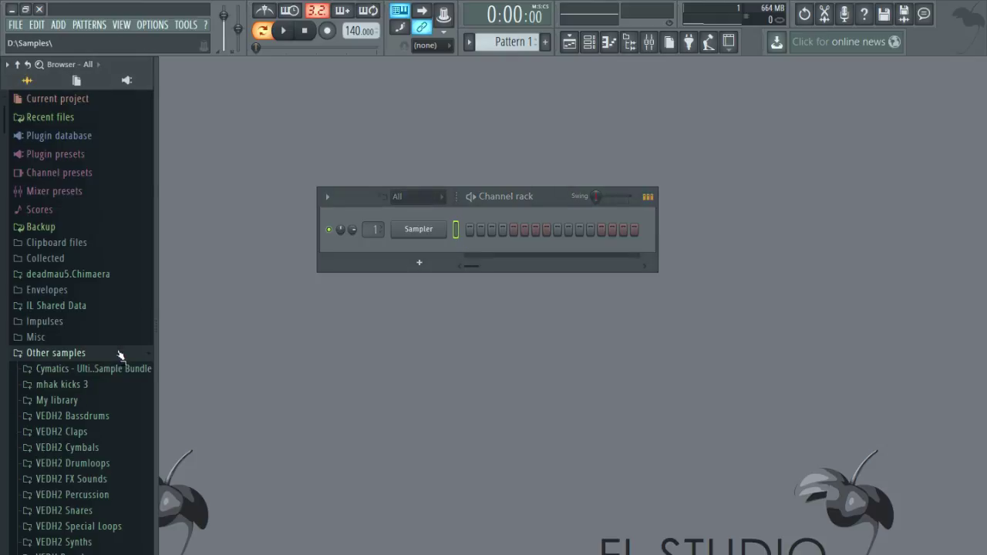
{"action": "scroll", "coordinate": [118, 414], "scroll_direction": "down", "scroll_amount": 5}
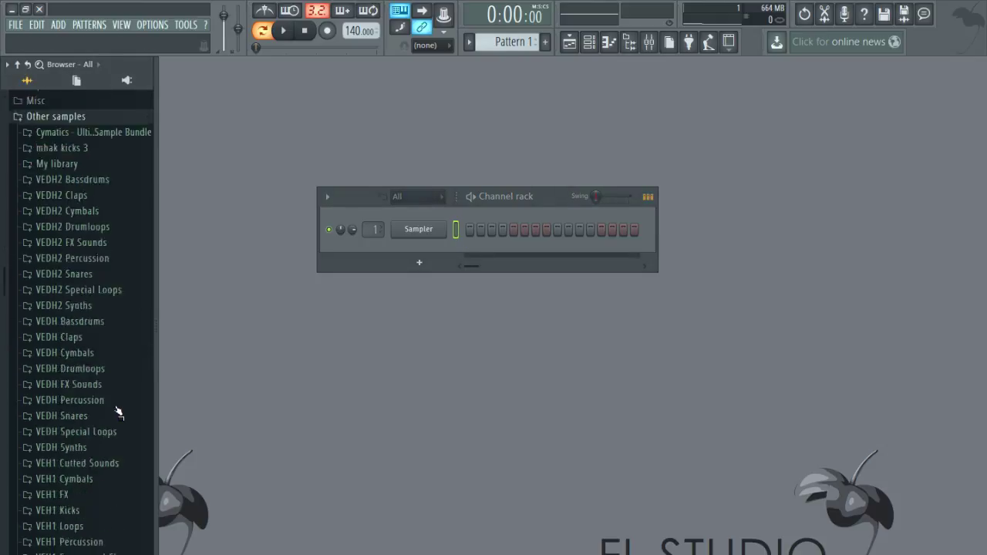
{"action": "scroll", "coordinate": [117, 410], "scroll_direction": "up", "scroll_amount": 3}
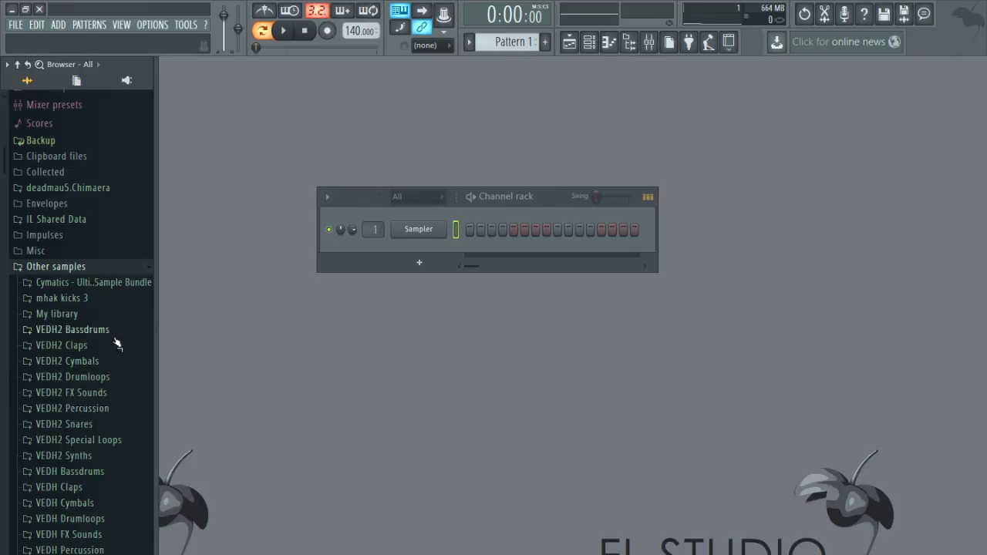
{"action": "scroll", "coordinate": [117, 343], "scroll_direction": "down", "scroll_amount": 10}
{"action": "scroll", "coordinate": [118, 343], "scroll_direction": "up", "scroll_amount": 5}
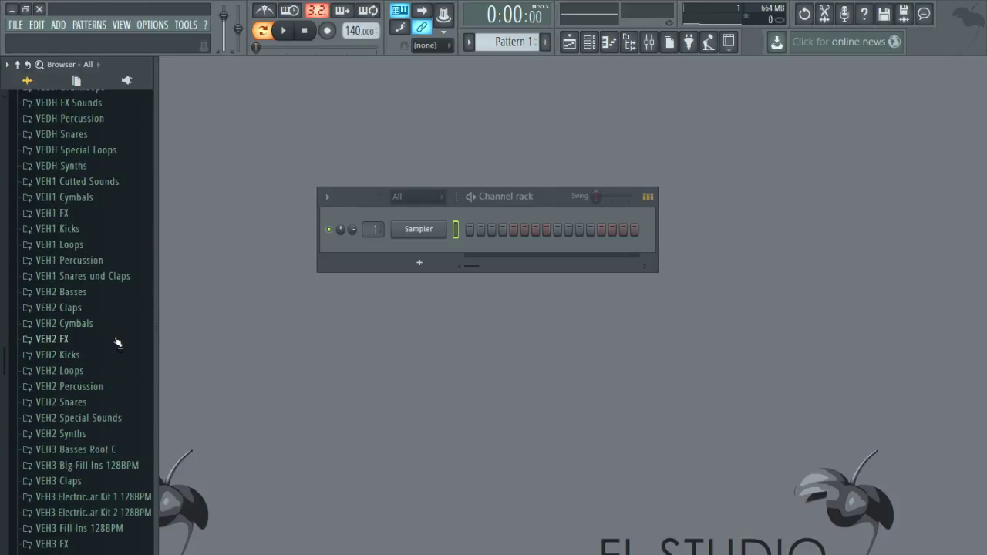
{"action": "scroll", "coordinate": [118, 344], "scroll_direction": "down", "scroll_amount": 5}
{"action": "scroll", "coordinate": [118, 344], "scroll_direction": "up", "scroll_amount": 7}
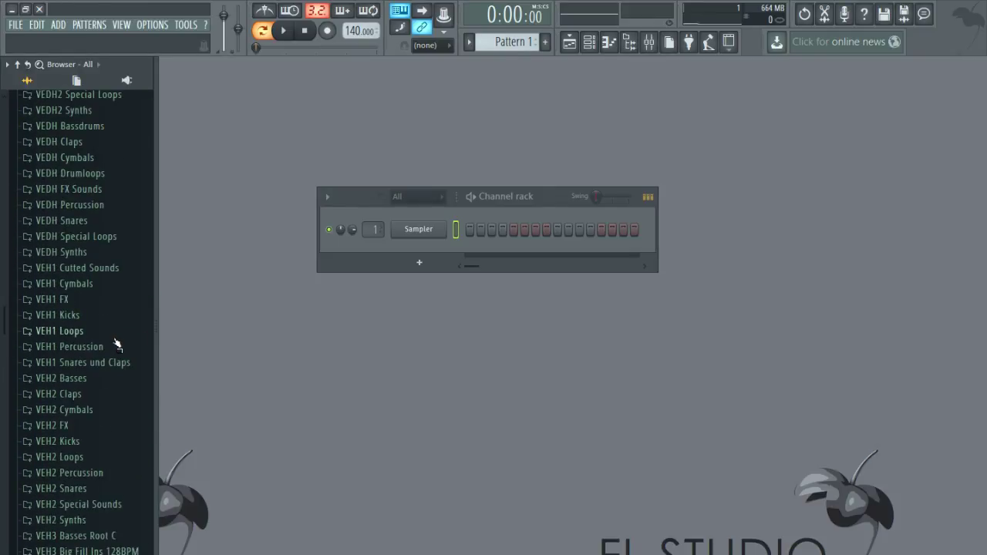
{"action": "scroll", "coordinate": [117, 343], "scroll_direction": "up", "scroll_amount": 5}
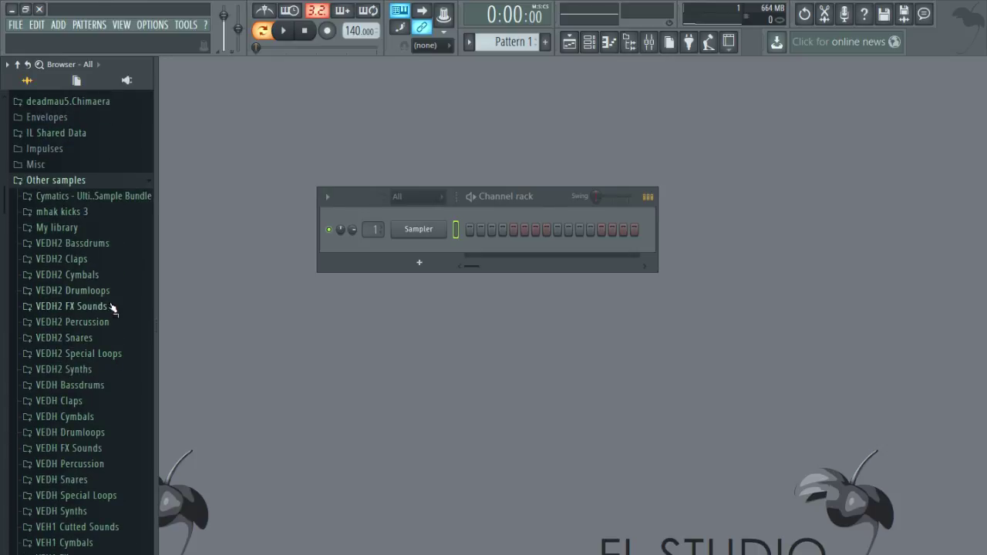
{"action": "left_click", "coordinate": [113, 243]}
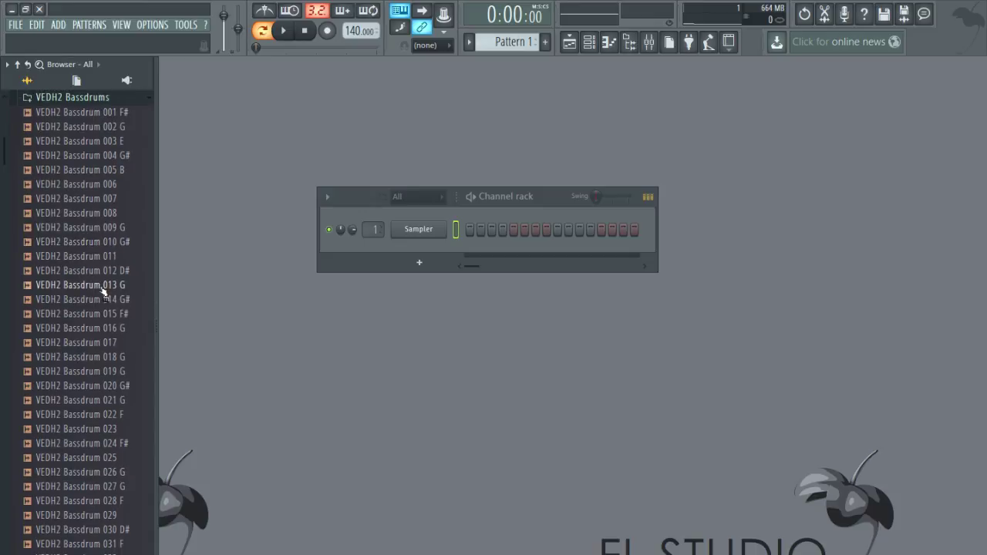
Audition VEDH2 Bassdrum 011 and 012 D#, then add VEDH2 Bassdrum 011 as a new channel below the Sampler.
{"action": "left_click", "coordinate": [110, 256]}
{"action": "left_click", "coordinate": [110, 270]}
{"action": "left_click", "coordinate": [110, 257]}
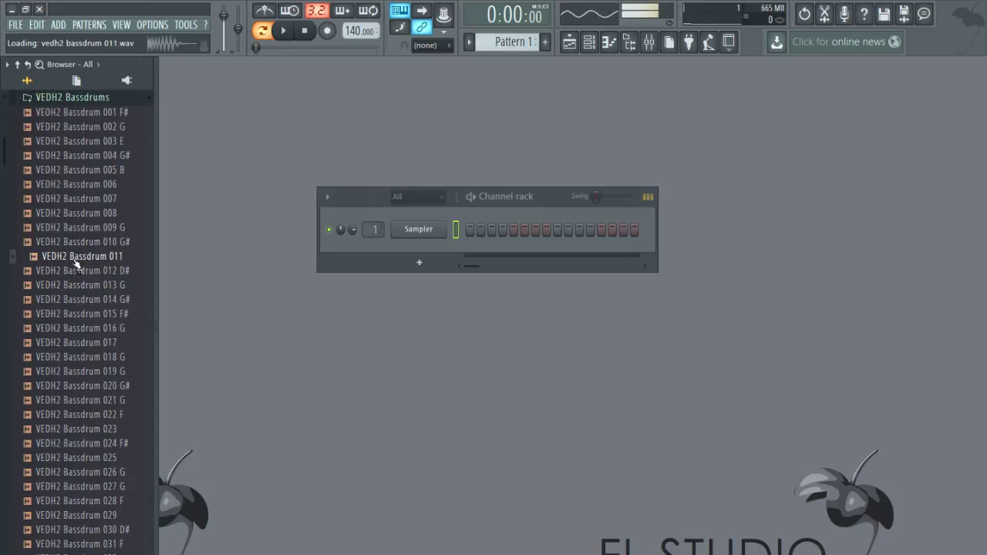
{"action": "left_click_drag", "start_coordinate": [83, 260], "coordinate": [415, 256]}
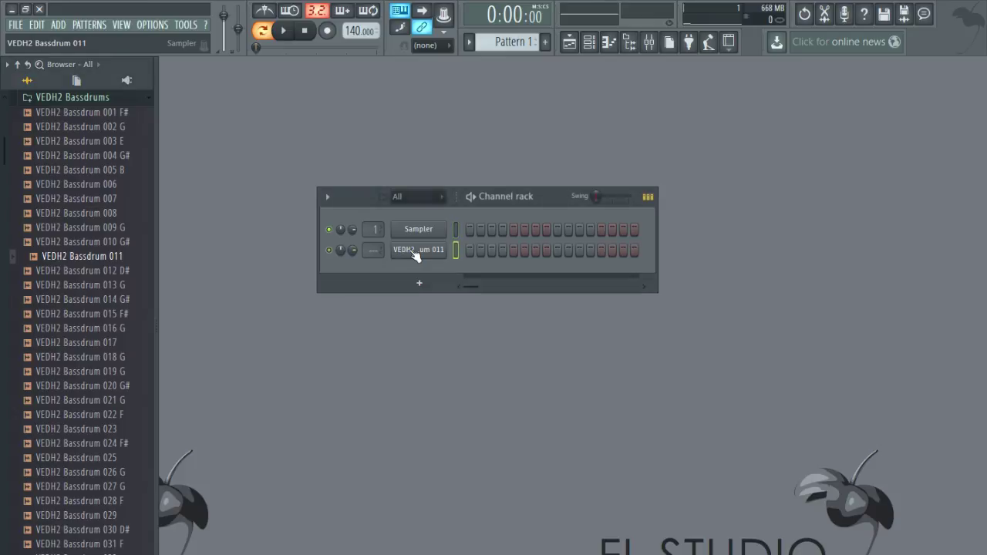
Program a four-on-the-floor kick with VEDH2 Bassdrum 011 on steps 1, 5, 9 and 13.
{"action": "left_click", "coordinate": [470, 250]}
{"action": "left_click", "coordinate": [513, 251]}
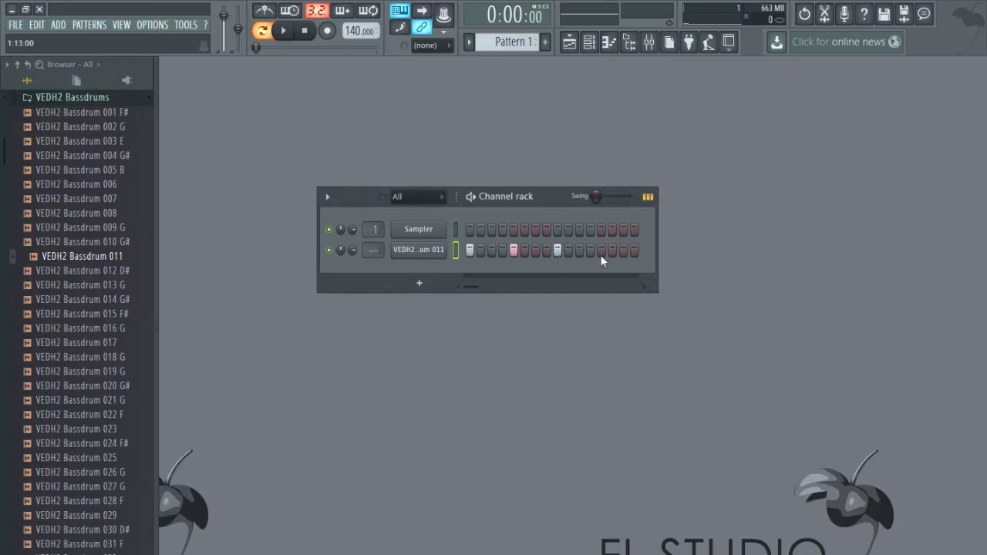
{"action": "left_click", "coordinate": [601, 251]}
Set the project tempo to 120 BPM, preview the kick pattern briefly and open the playlist.
{"action": "left_click_drag", "start_coordinate": [359, 31], "coordinate": [359, 63]}
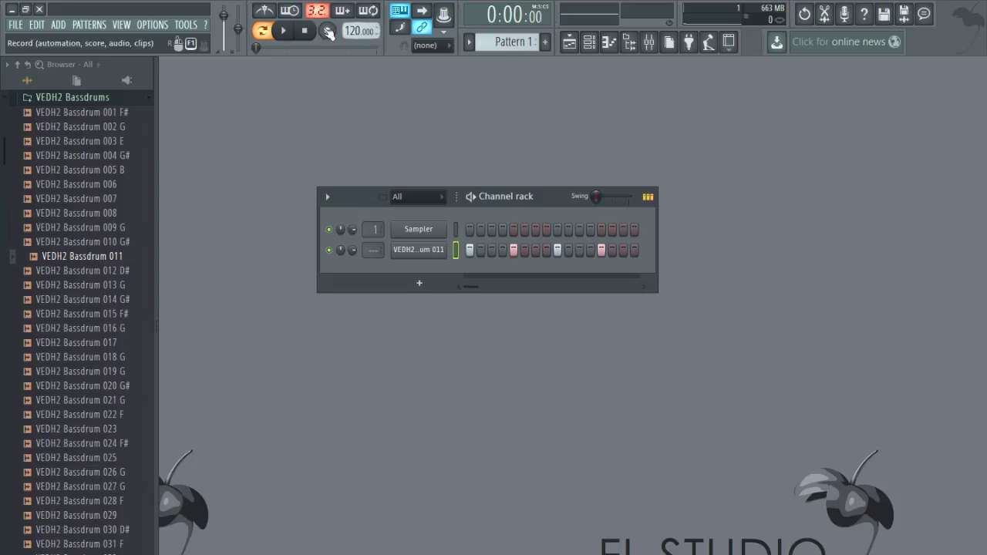
{"action": "left_click", "coordinate": [283, 31]}
{"action": "left_click", "coordinate": [306, 31]}
{"action": "left_click", "coordinate": [570, 42]}
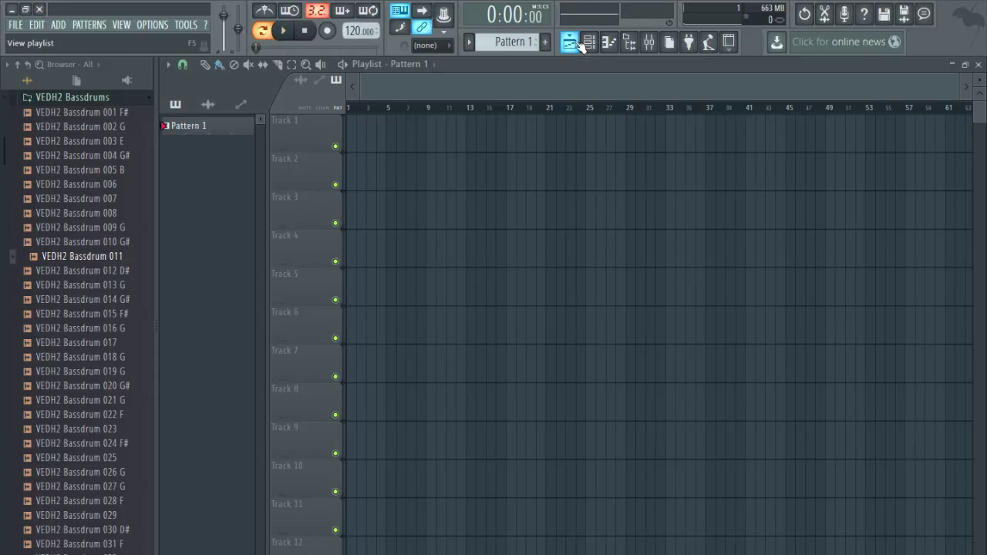
Paint Pattern 1 clips along Track 1 for bars 1 to 16, delete the extra clips and close the playlist.
{"action": "left_click", "coordinate": [368, 127]}
{"action": "left_click_drag", "start_coordinate": [369, 132], "coordinate": [564, 130]}
{"action": "scroll", "coordinate": [494, 228], "scroll_direction": "up", "scroll_amount": 2}
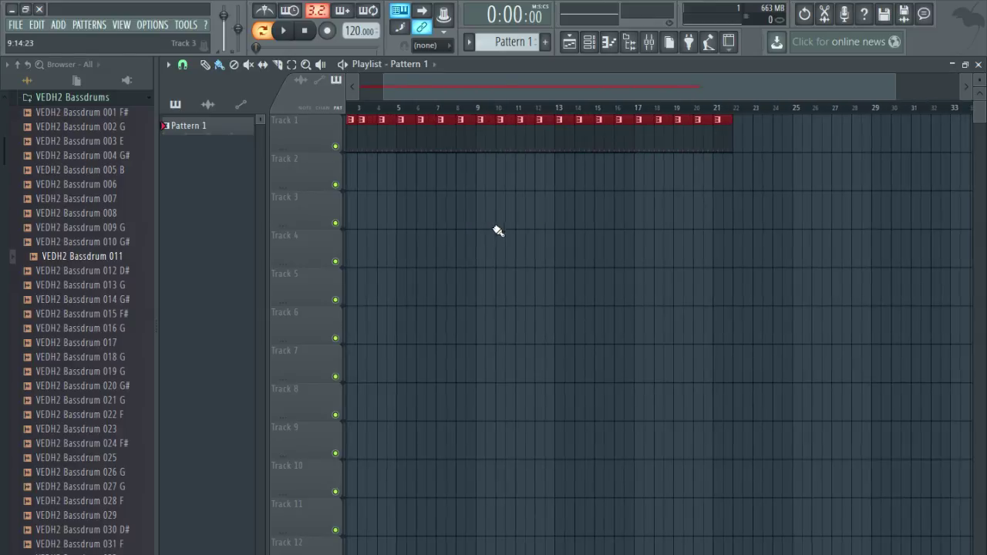
{"action": "right_click", "coordinate": [761, 130]}
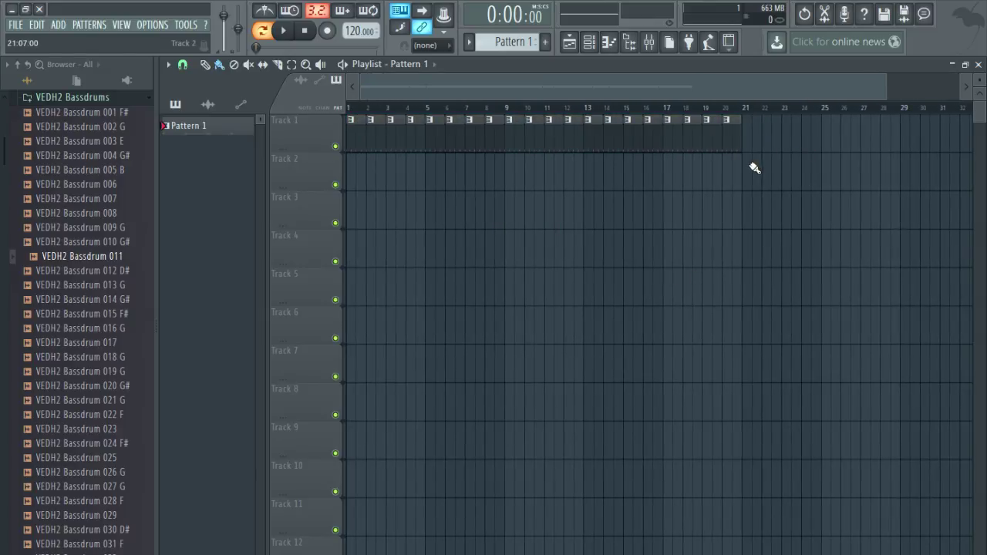
{"action": "right_click", "coordinate": [737, 141]}
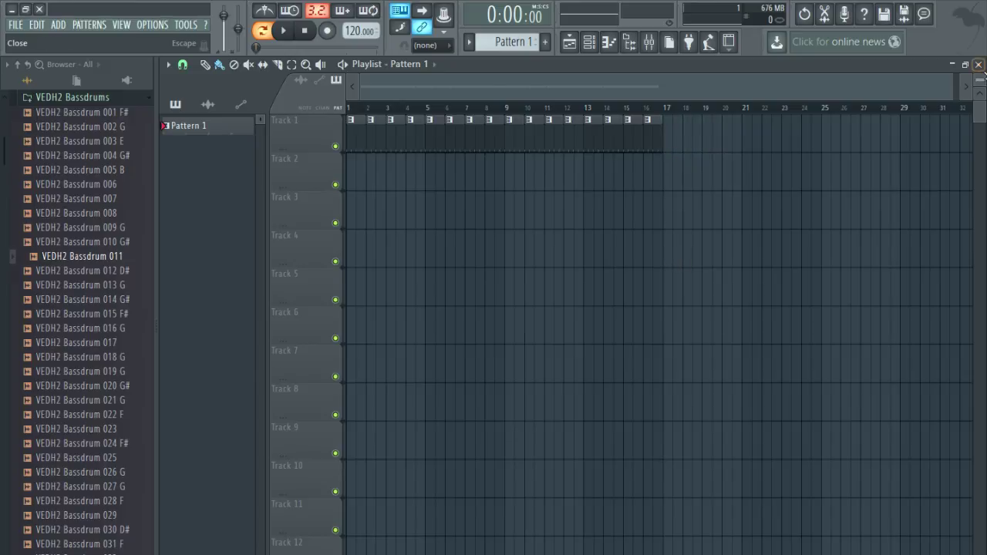
{"action": "left_click", "coordinate": [978, 64]}
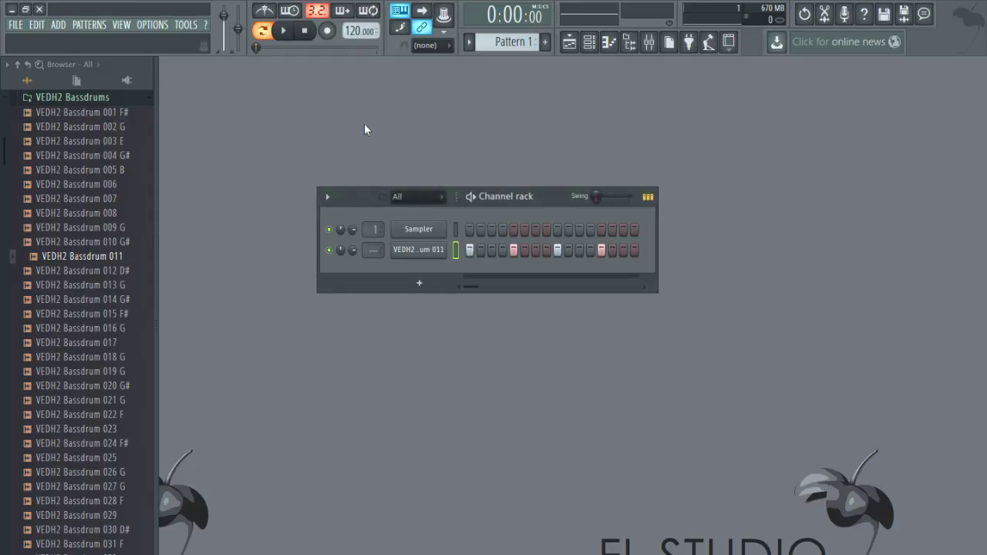
Preview the kick arrangement in song mode, check it in the playlist, then stop playback and close the playlist.
{"action": "left_click", "coordinate": [284, 30]}
{"action": "left_click", "coordinate": [304, 31]}
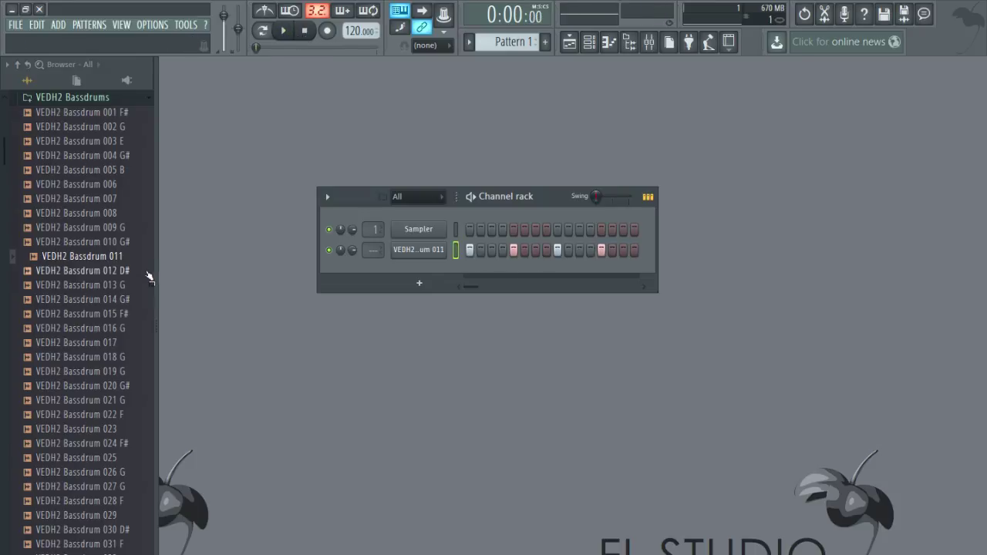
{"action": "scroll", "coordinate": [139, 278], "scroll_direction": "up", "scroll_amount": 4}
{"action": "left_click", "coordinate": [283, 30]}
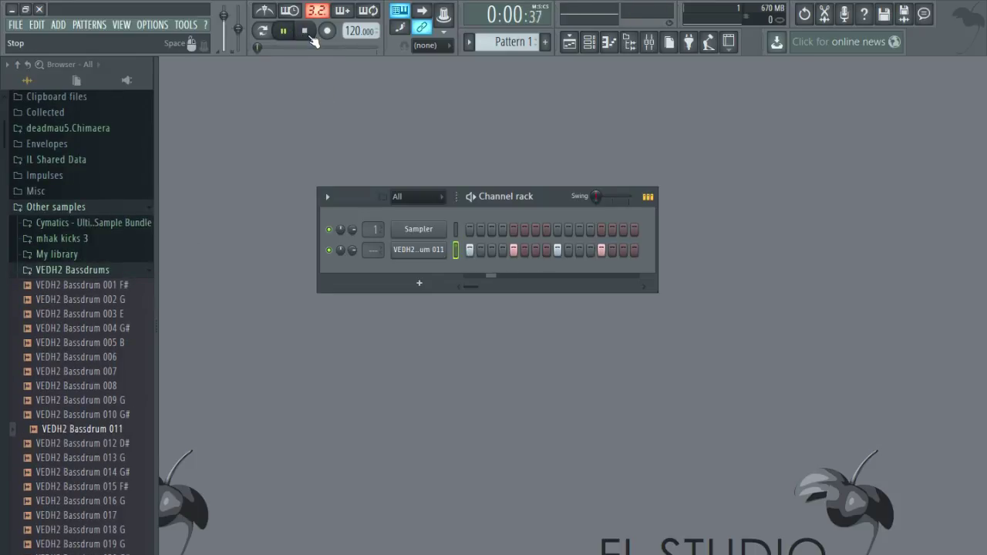
{"action": "left_click", "coordinate": [569, 43]}
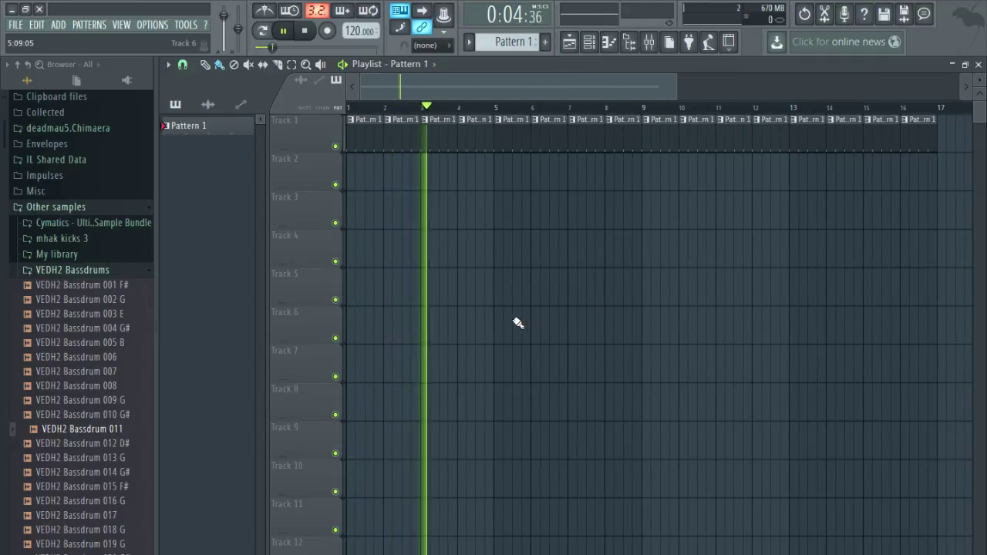
{"action": "left_click", "coordinate": [304, 31]}
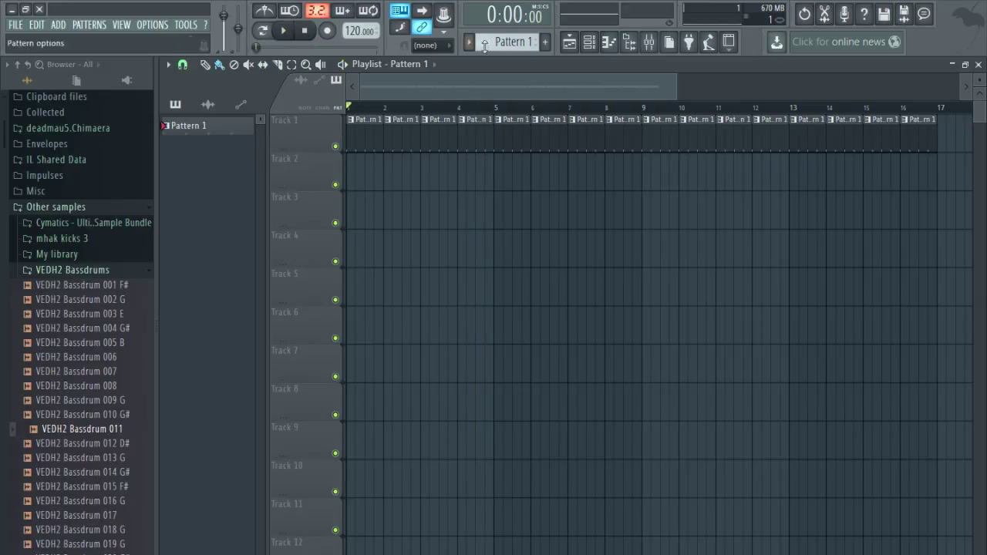
{"action": "left_click", "coordinate": [978, 64]}
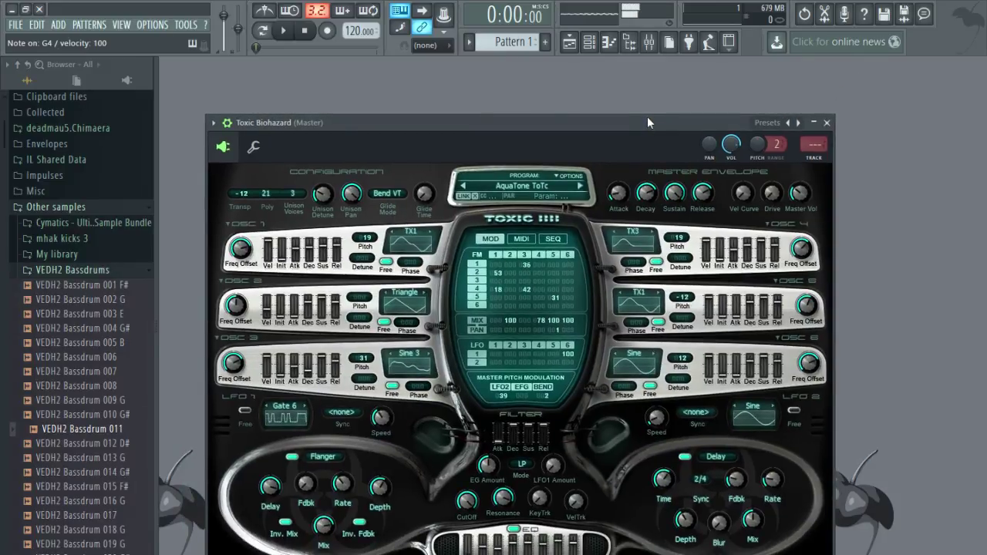
Load the BlackForest preset from the Pads bank of Toxic Biohazard's presets library and close the synth.
{"action": "left_click", "coordinate": [537, 185]}
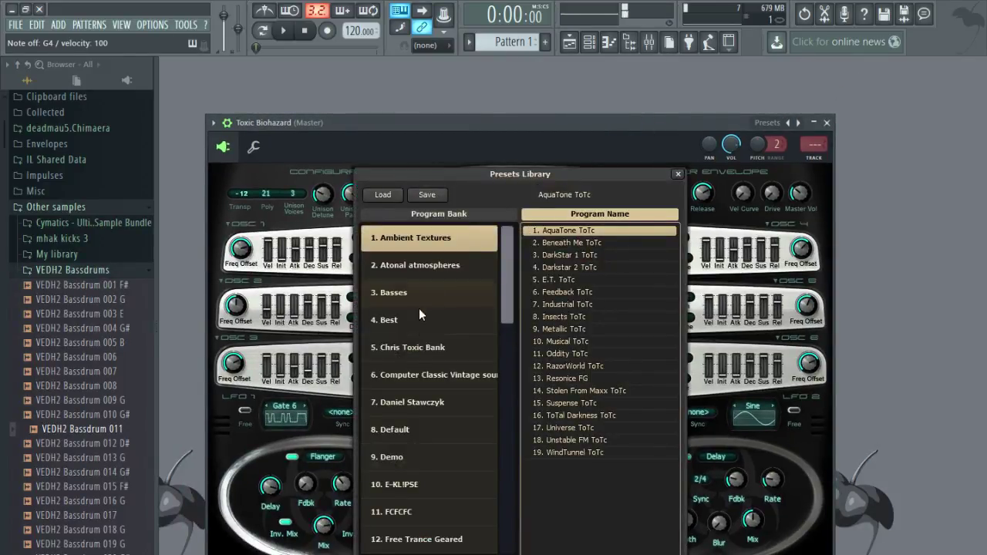
{"action": "left_click_drag", "start_coordinate": [502, 290], "coordinate": [509, 417]}
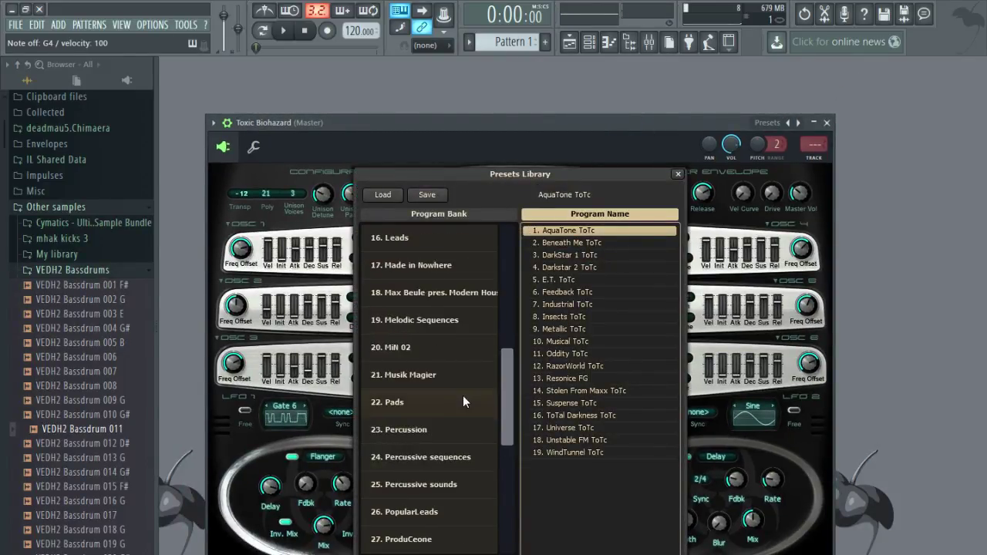
{"action": "left_click", "coordinate": [463, 396]}
{"action": "left_click", "coordinate": [572, 328]}
{"action": "scroll", "coordinate": [574, 325], "scroll_direction": "down", "scroll_amount": 1}
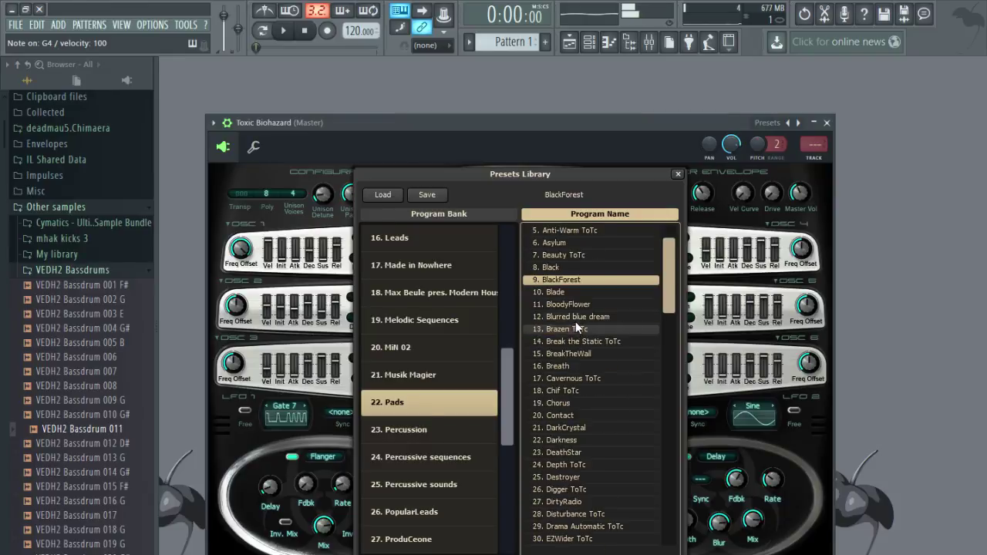
{"action": "left_click", "coordinate": [827, 122]}
Create Pattern 2 and draw a four-bar G4 note from bar 1 in the Toxic Biohazard piano roll.
{"action": "left_click", "coordinate": [545, 41]}
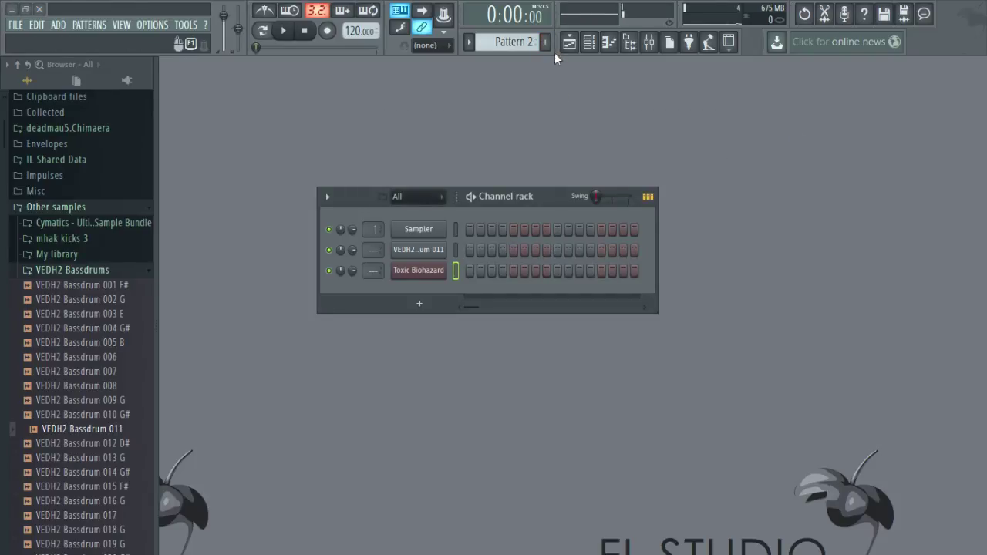
{"action": "left_click", "coordinate": [455, 271]}
{"action": "left_click", "coordinate": [219, 268]}
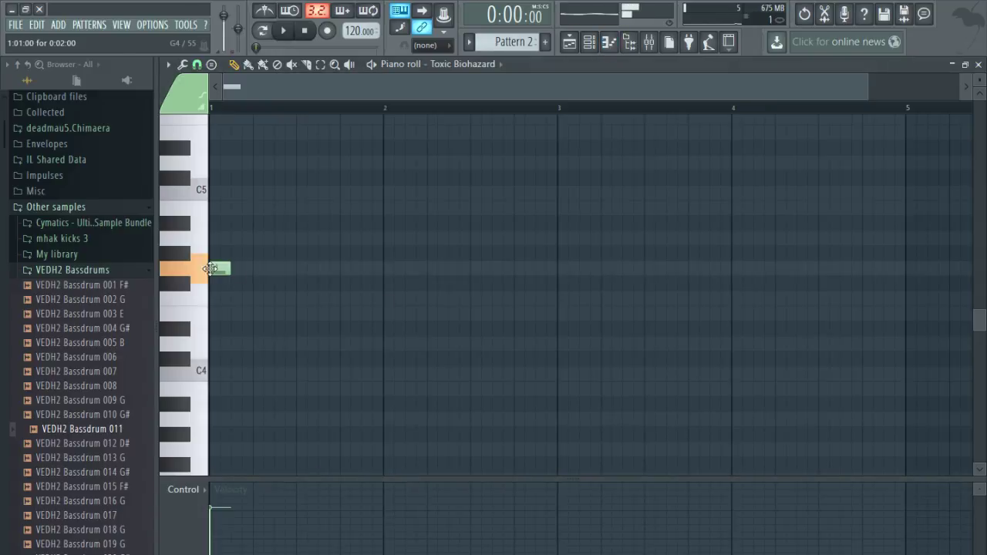
{"action": "left_click_drag", "start_coordinate": [232, 272], "coordinate": [906, 272]}
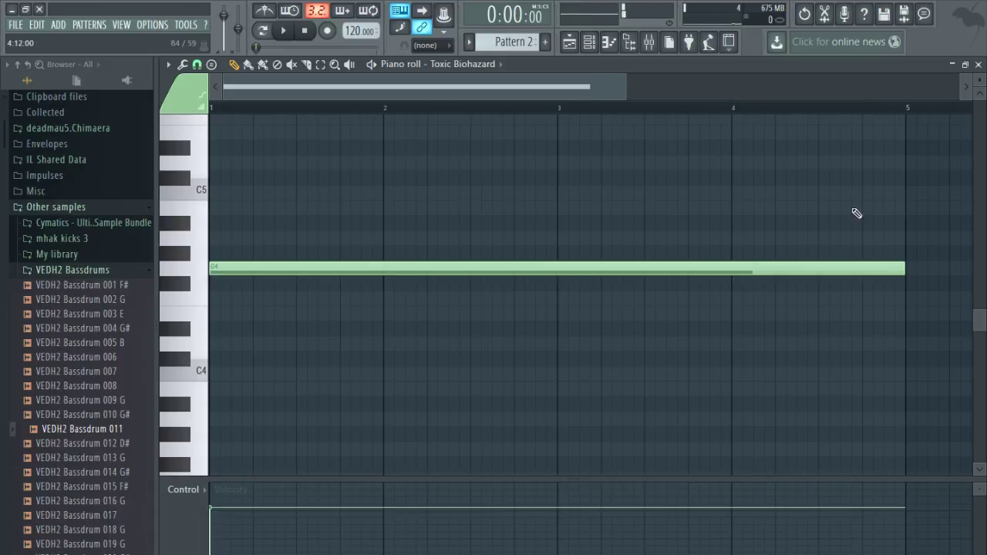
Route all three channels to mixer tracks 1 to 3 and load LFOTool in slot 1 of the Toxic Biohazard track.
{"action": "left_click", "coordinate": [654, 49]}
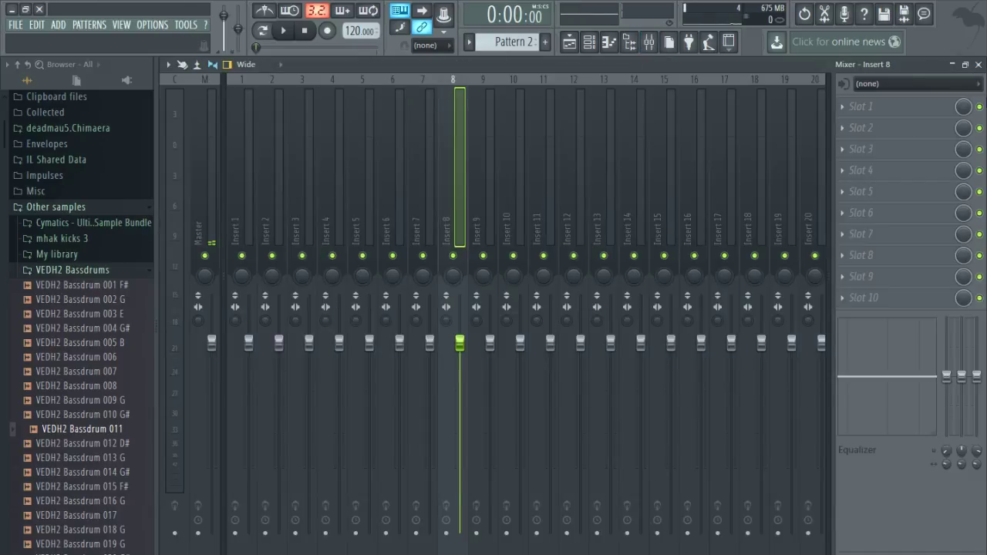
{"action": "left_click", "coordinate": [979, 64]}
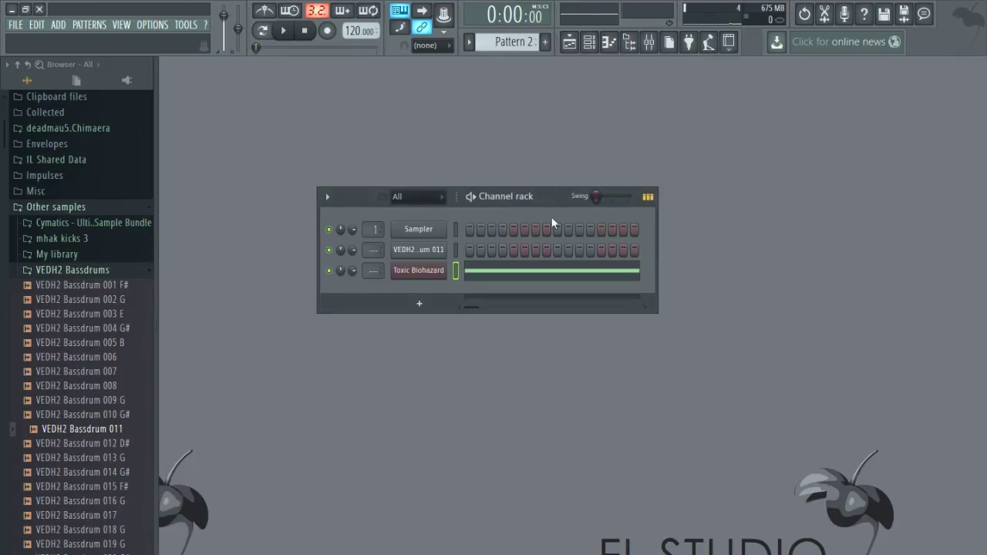
{"action": "left_click", "coordinate": [461, 234]}
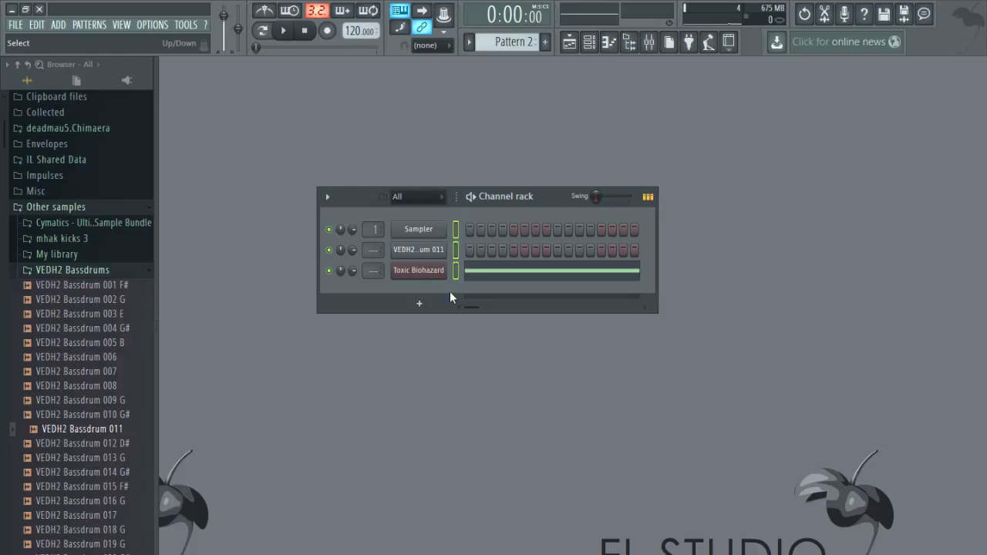
{"action": "key", "text": "ctrl+l"}
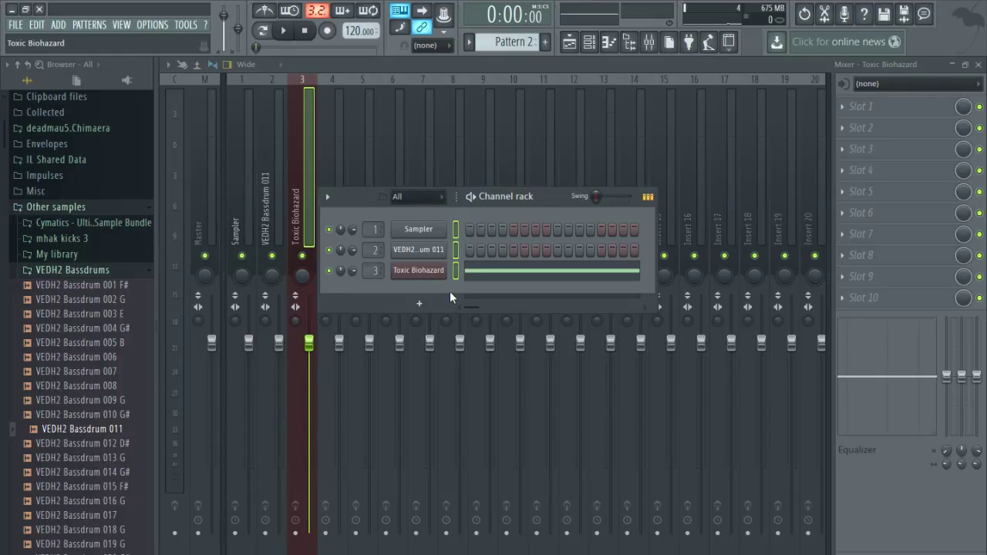
{"action": "left_click", "coordinate": [305, 81]}
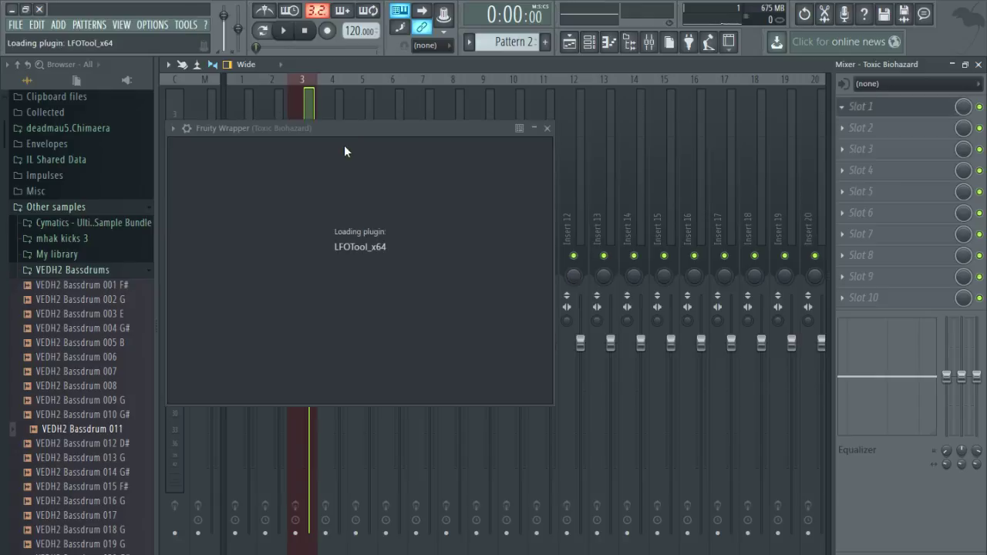
Switch to pattern playback and preview the sustained Toxic Biohazard note briefly.
{"action": "left_click", "coordinate": [284, 31]}
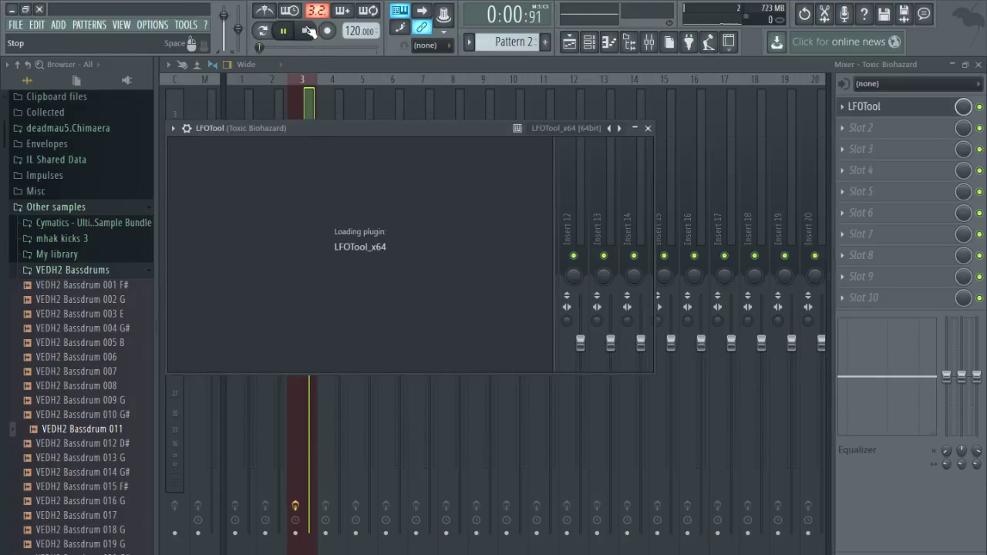
{"action": "left_click", "coordinate": [308, 30]}
{"action": "left_click", "coordinate": [263, 31]}
{"action": "key", "text": "space"}
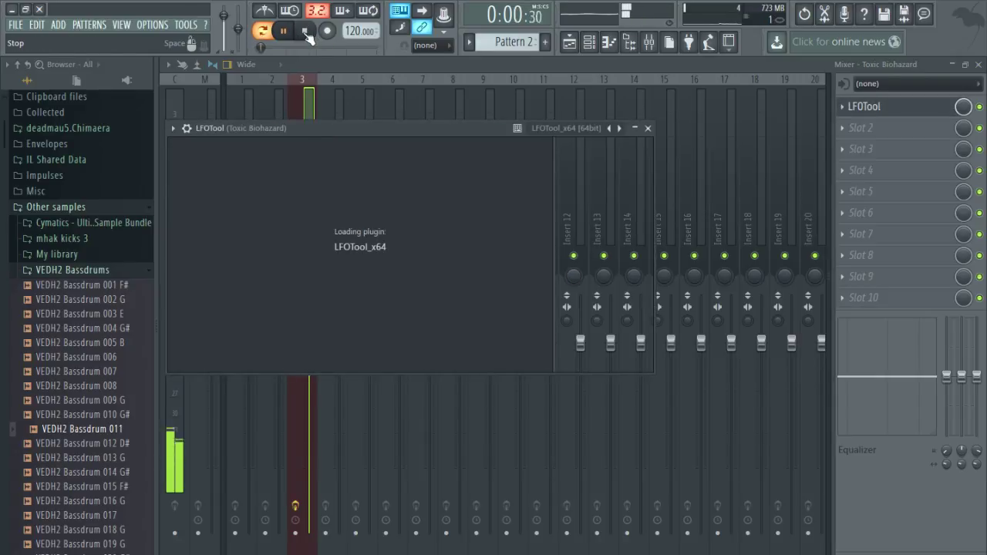
{"action": "left_click", "coordinate": [307, 30]}
Place a Pattern 2 clip on Track 2 in the playlist, start song playback and move the clip to bar 5.
{"action": "left_click", "coordinate": [569, 42]}
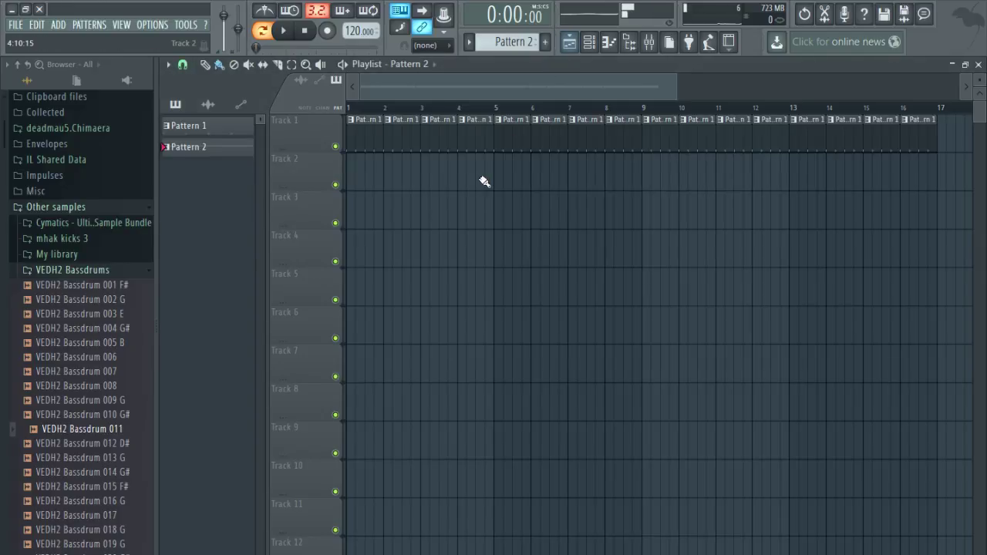
{"action": "scroll", "coordinate": [661, 203], "scroll_direction": "up", "scroll_amount": 3}
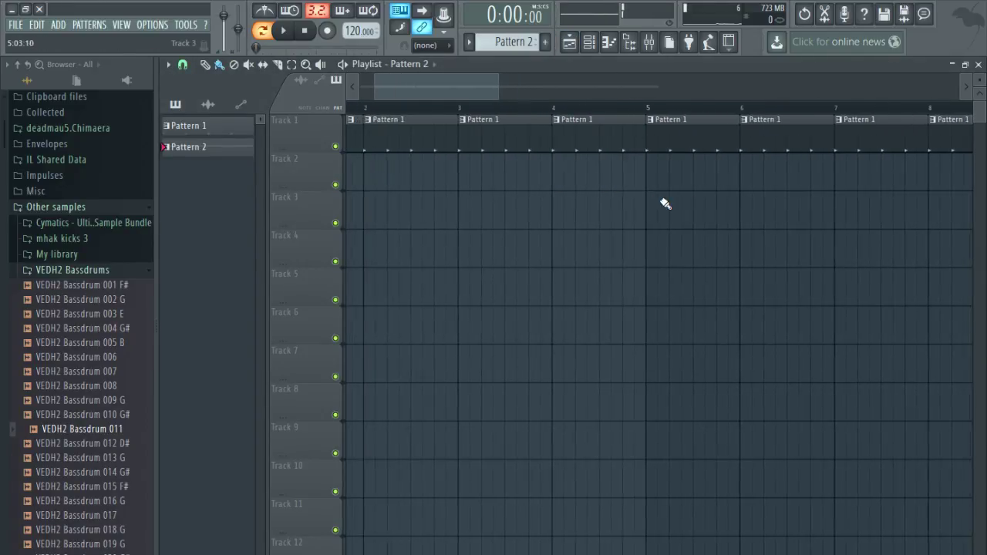
{"action": "left_click", "coordinate": [484, 189]}
{"action": "left_click_drag", "start_coordinate": [620, 178], "coordinate": [249, 178]}
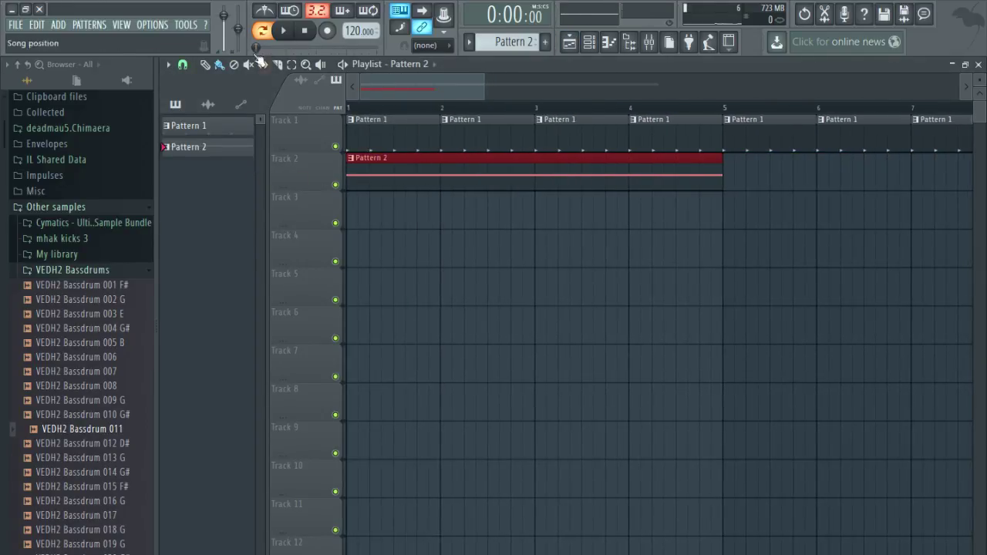
{"action": "left_click", "coordinate": [283, 31]}
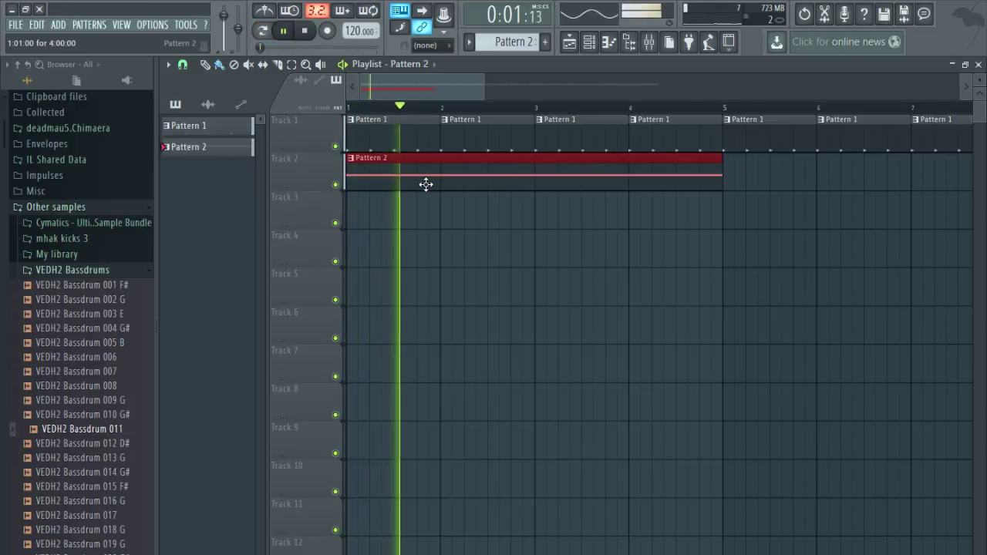
{"action": "left_click_drag", "start_coordinate": [425, 183], "coordinate": [806, 181]}
{"action": "scroll", "coordinate": [741, 246], "scroll_direction": "down", "scroll_amount": 3}
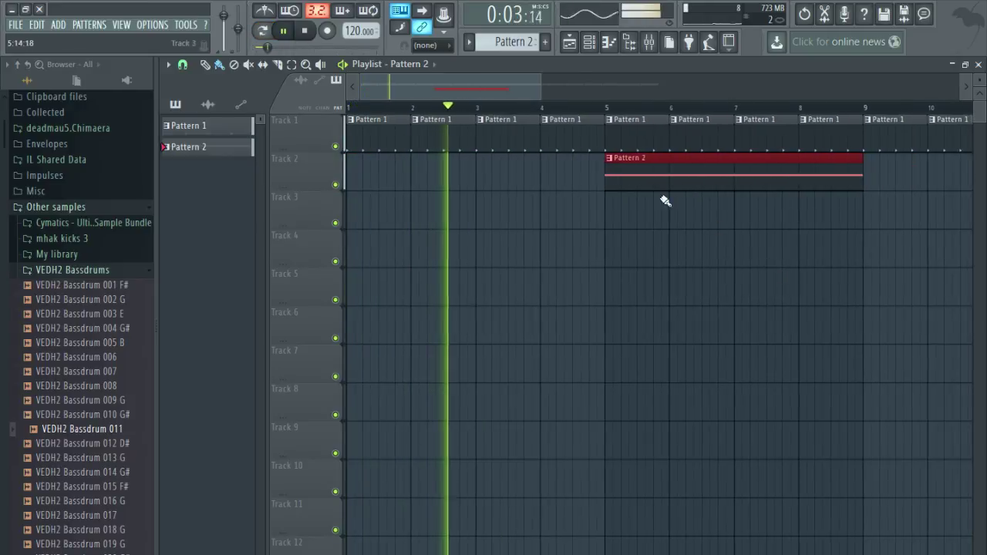
Replay the arrangement from the start while inspecting the clips, then stop playback and close the playlist.
{"action": "left_click", "coordinate": [294, 35]}
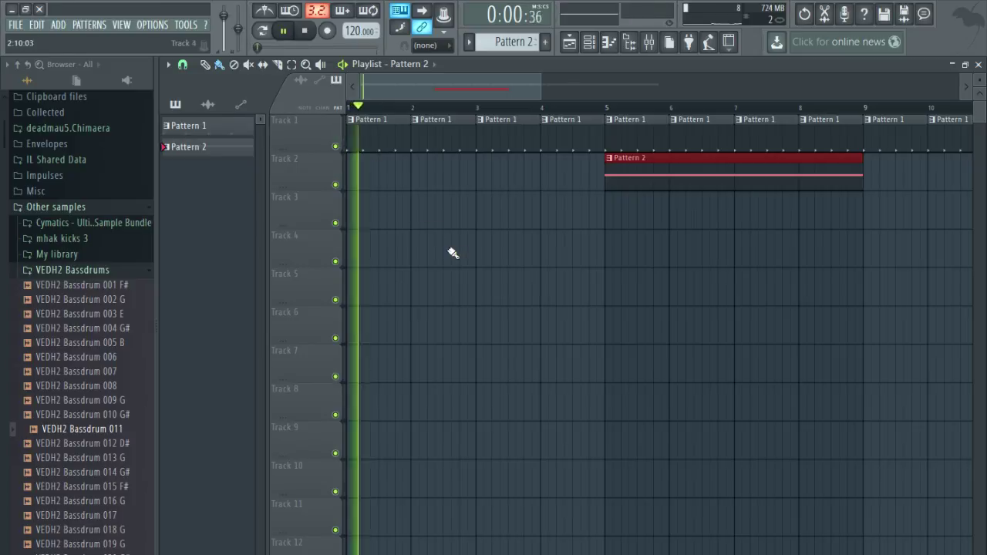
{"action": "scroll", "coordinate": [455, 254], "scroll_direction": "down", "scroll_amount": 2}
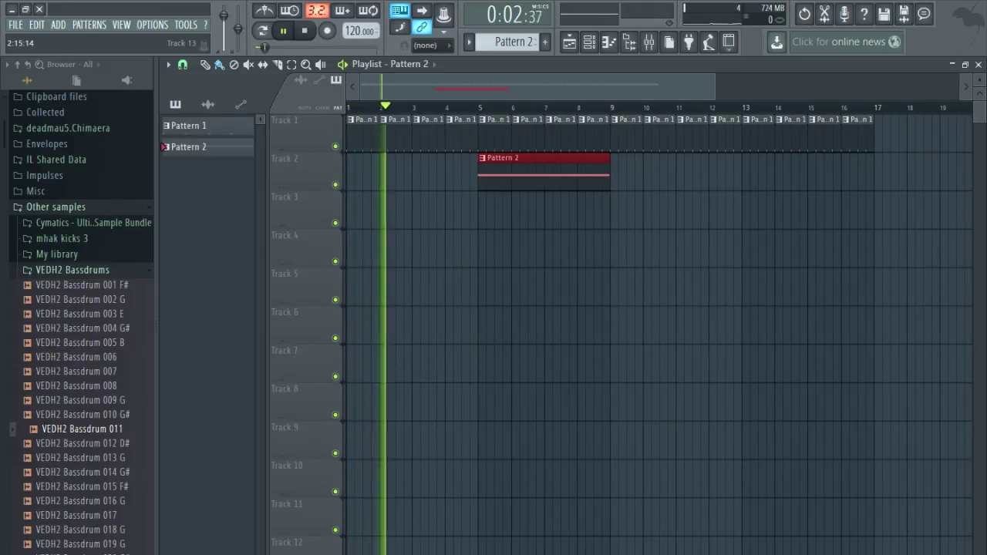
{"action": "scroll", "coordinate": [524, 325], "scroll_direction": "up", "scroll_amount": 2}
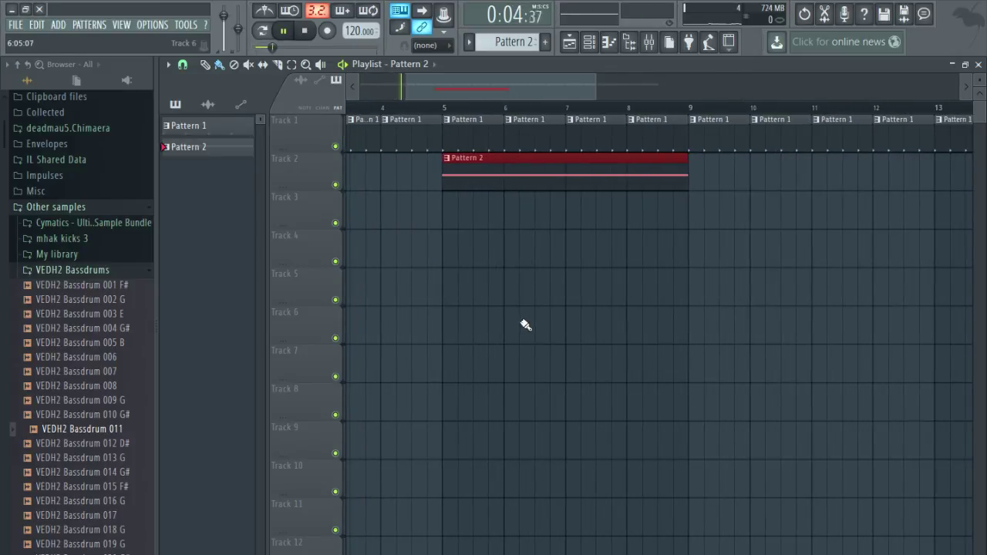
{"action": "scroll", "coordinate": [621, 346], "scroll_direction": "down", "scroll_amount": 3}
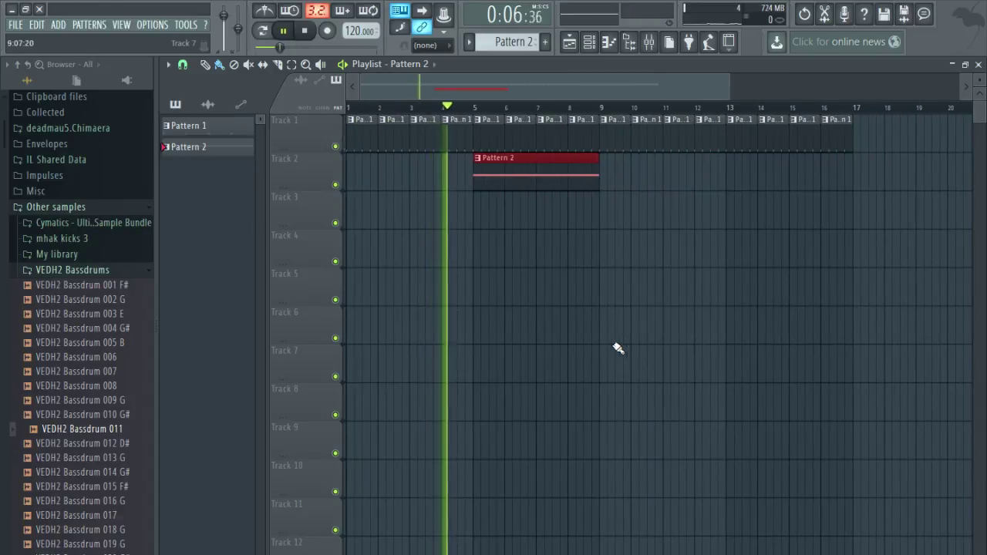
{"action": "scroll", "coordinate": [565, 346], "scroll_direction": "up", "scroll_amount": 3}
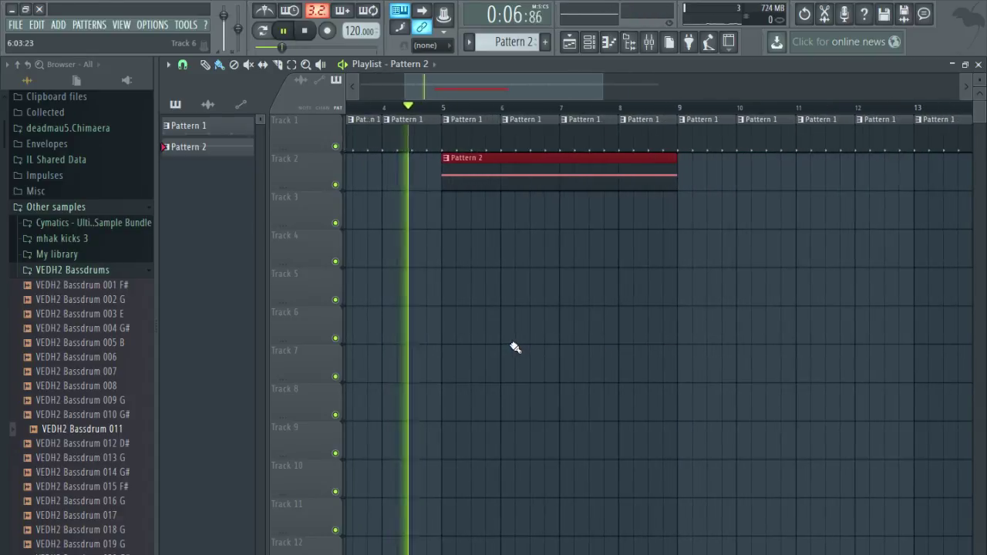
{"action": "left_click", "coordinate": [306, 32]}
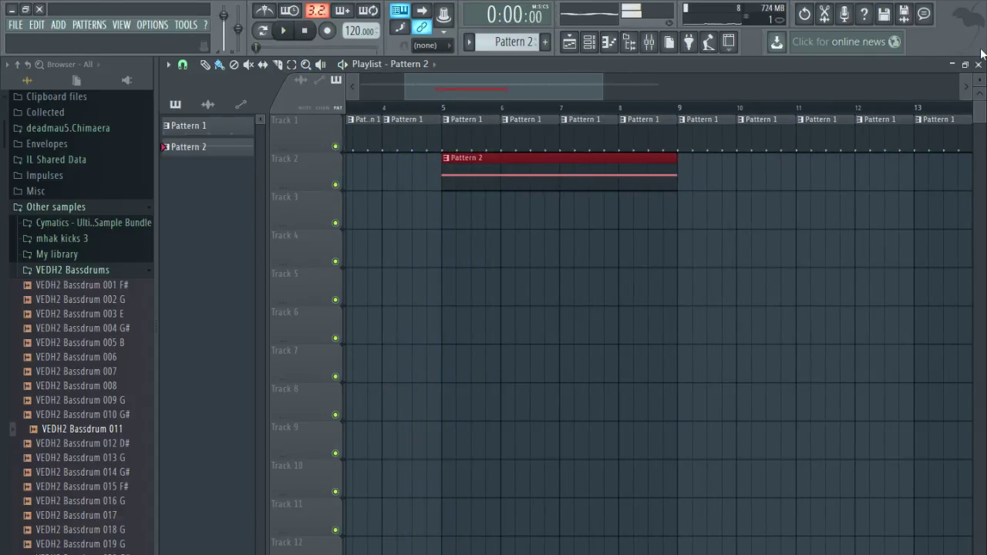
{"action": "left_click", "coordinate": [979, 65]}
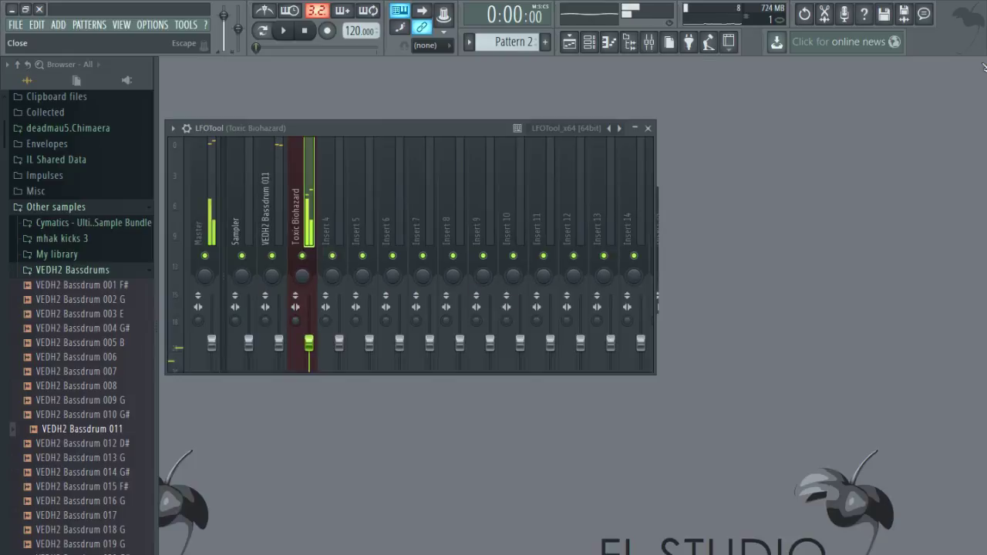
Reopen Toxic Biohazard's preset library, audition several presets from the Pads bank and keep Destroyer for the channel.
{"action": "left_click", "coordinate": [648, 128]}
{"action": "left_click", "coordinate": [419, 272]}
{"action": "left_click", "coordinate": [553, 183]}
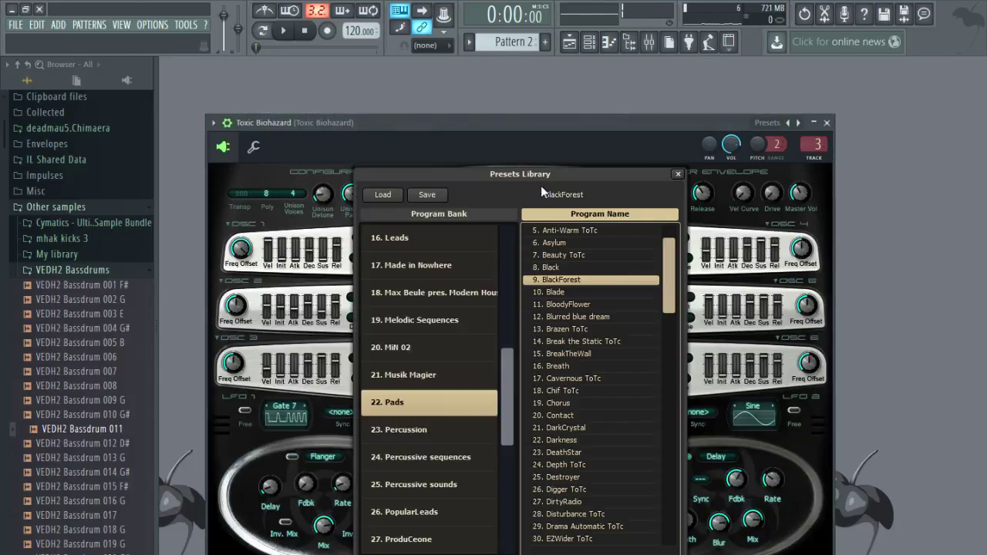
{"action": "left_click", "coordinate": [579, 304]}
{"action": "scroll", "coordinate": [582, 341], "scroll_direction": "down", "scroll_amount": 1}
{"action": "left_click", "coordinate": [587, 317]}
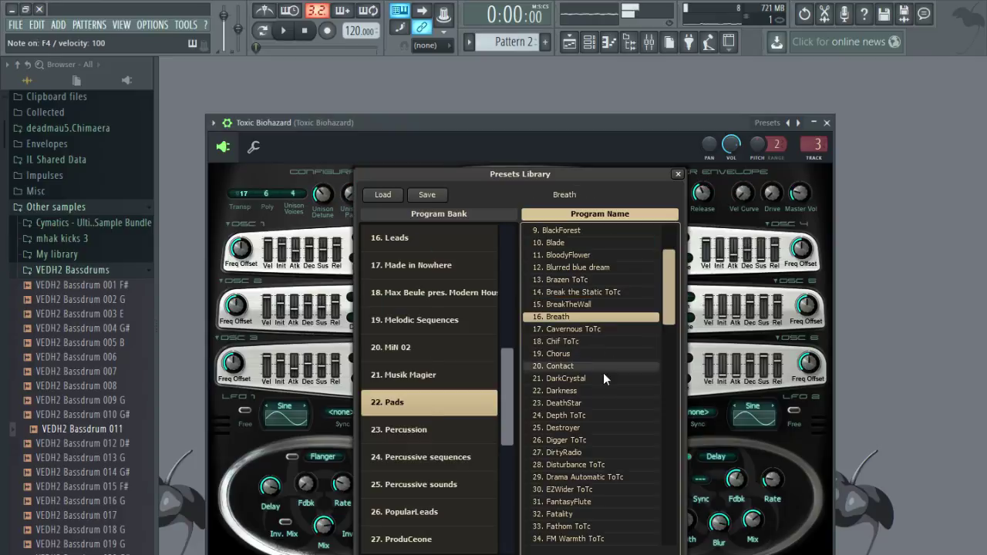
{"action": "left_click", "coordinate": [605, 375]}
{"action": "scroll", "coordinate": [603, 373], "scroll_direction": "down", "scroll_amount": 2}
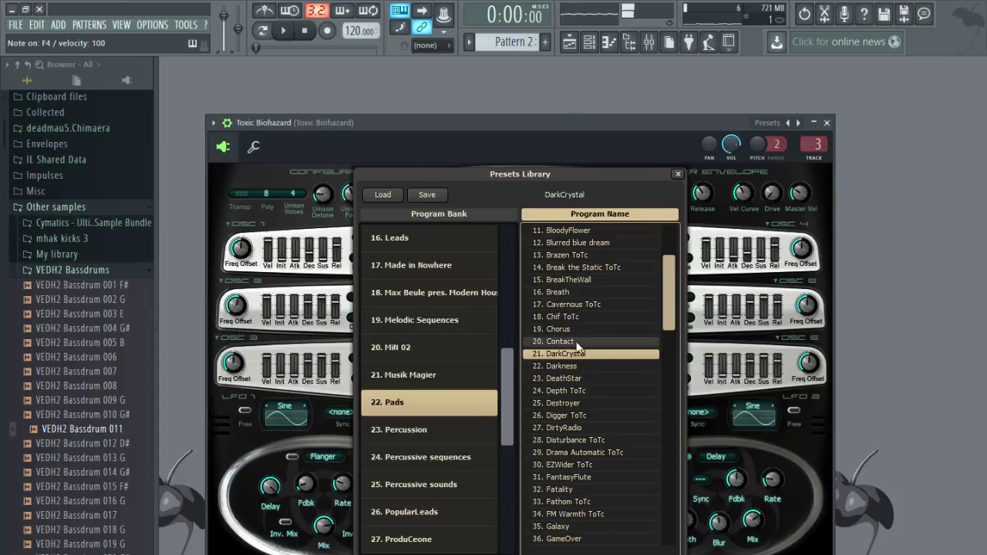
{"action": "left_click", "coordinate": [592, 367]}
{"action": "left_click", "coordinate": [593, 400]}
{"action": "scroll", "coordinate": [592, 400], "scroll_direction": "down", "scroll_amount": 2}
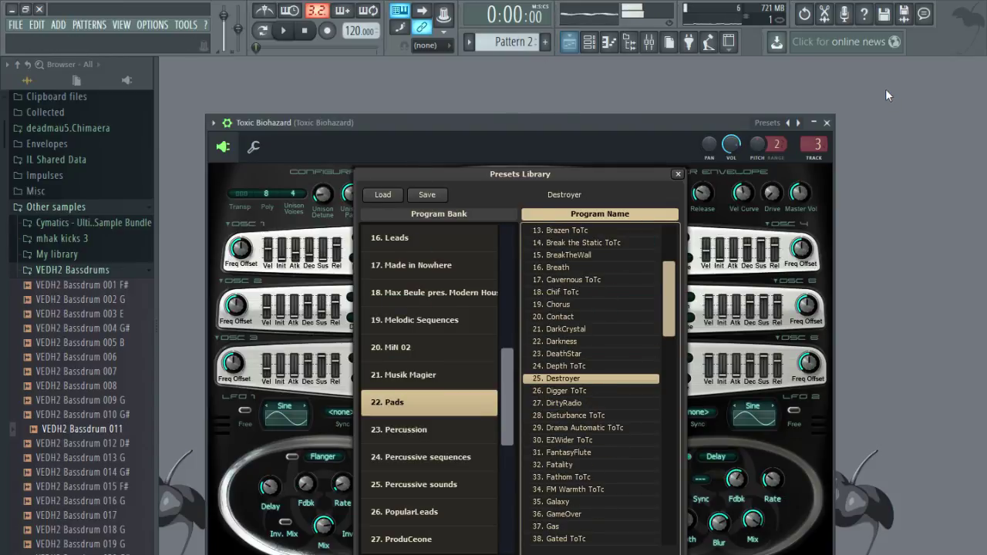
{"action": "left_click", "coordinate": [827, 123]}
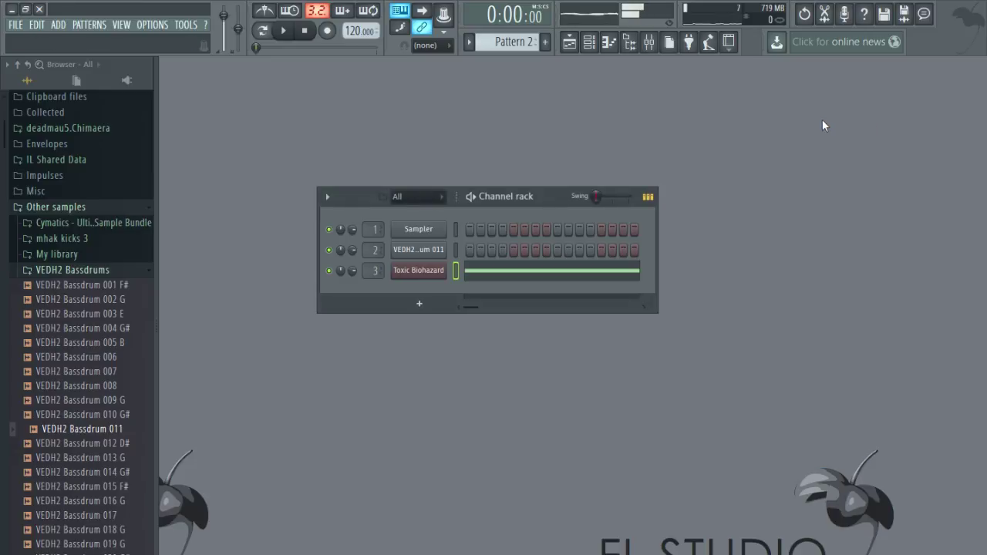
Review the Toxic Biohazard note in the piano roll and play the playlist arrangement from bar 5.
{"action": "left_click", "coordinate": [530, 276]}
{"action": "left_click_drag", "start_coordinate": [436, 267], "coordinate": [361, 300]}
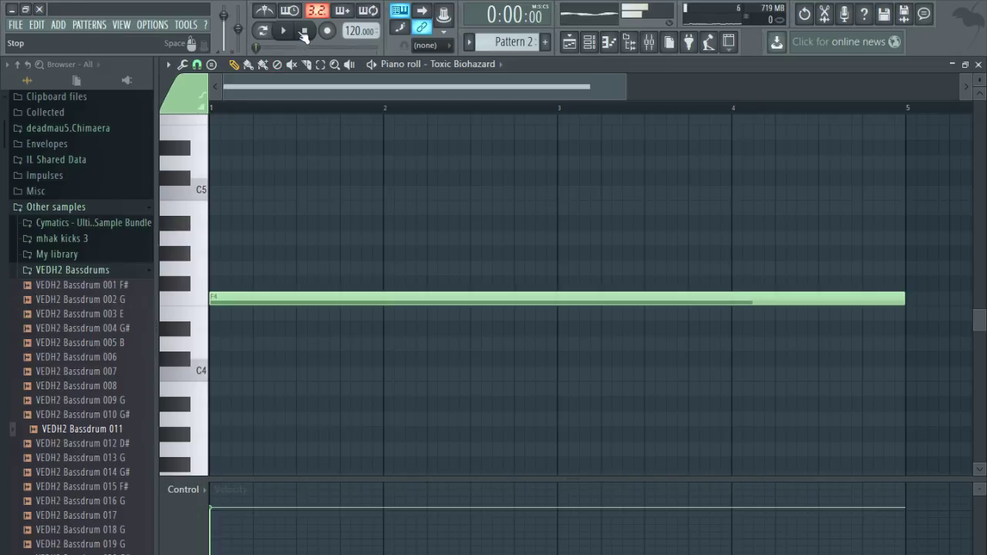
{"action": "left_click", "coordinate": [571, 44]}
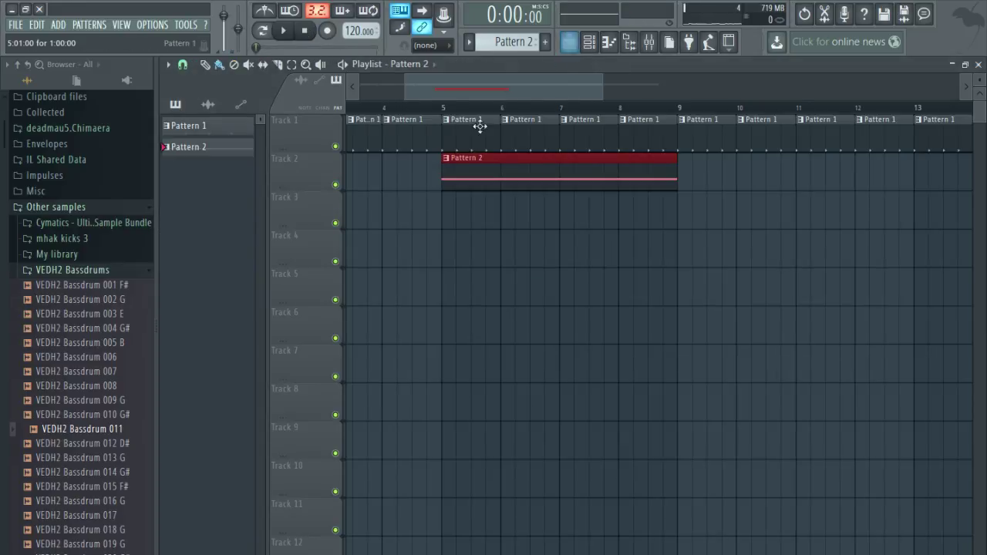
{"action": "left_click", "coordinate": [436, 113]}
{"action": "key", "text": "space"}
Select the Pattern 2 clip on Track 2 and duplicate it twice to fill bars 9 to 16.
{"action": "scroll", "coordinate": [437, 278], "scroll_direction": "down", "scroll_amount": 3}
{"action": "left_click", "coordinate": [650, 267], "text": "ctrl"}
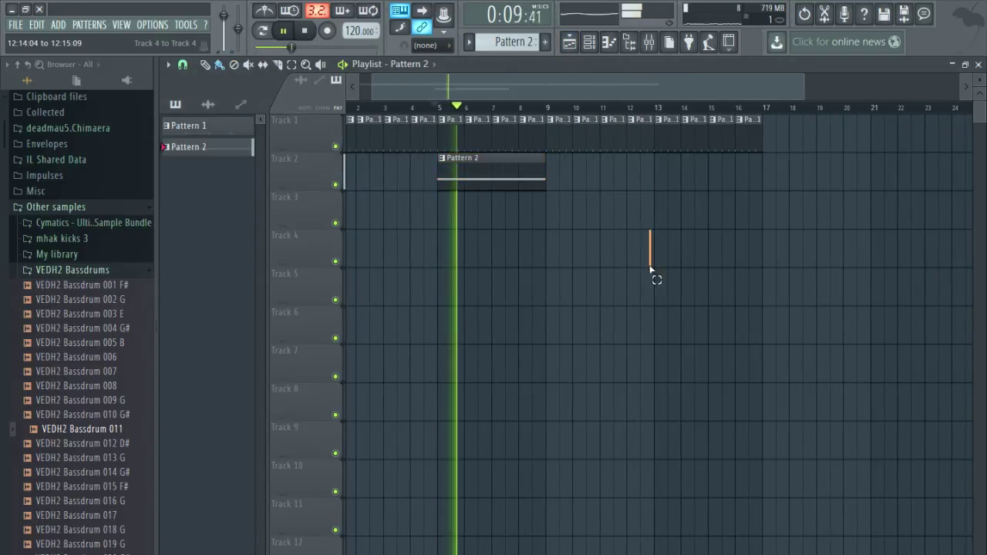
{"action": "left_click_drag", "start_coordinate": [651, 266], "coordinate": [430, 187]}
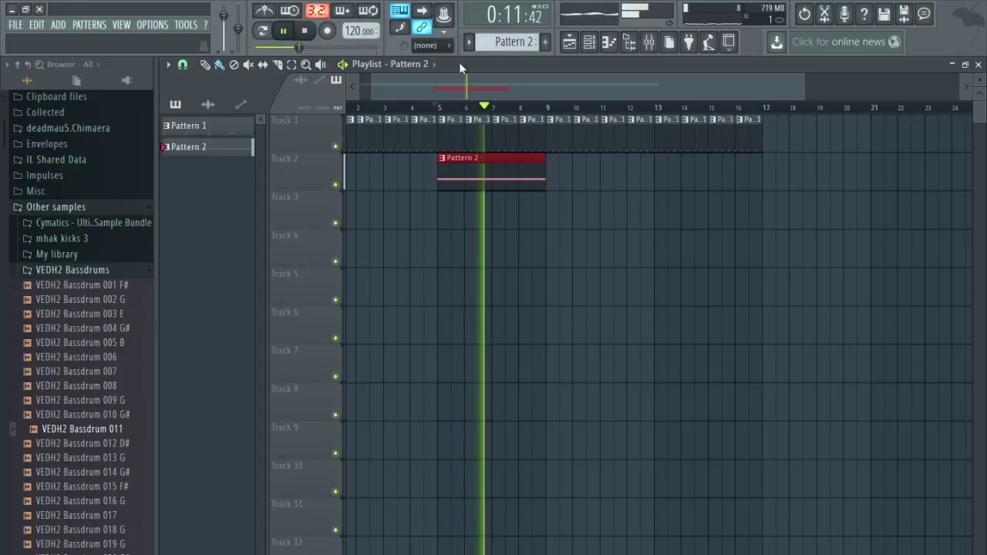
{"action": "left_click", "coordinate": [979, 66]}
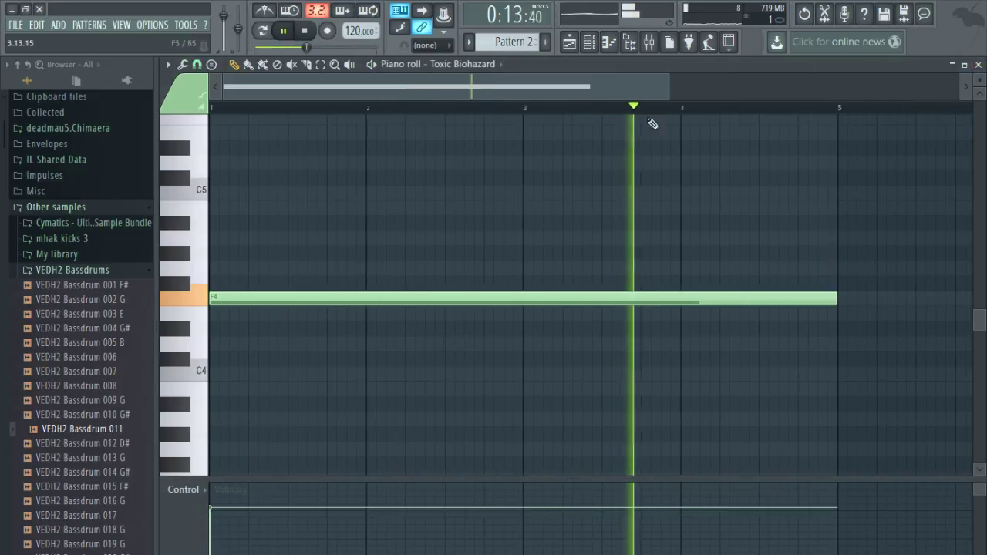
{"action": "left_click", "coordinate": [569, 42]}
{"action": "key", "text": "ctrl+b"}
{"action": "key", "text": "ctrl+b"}
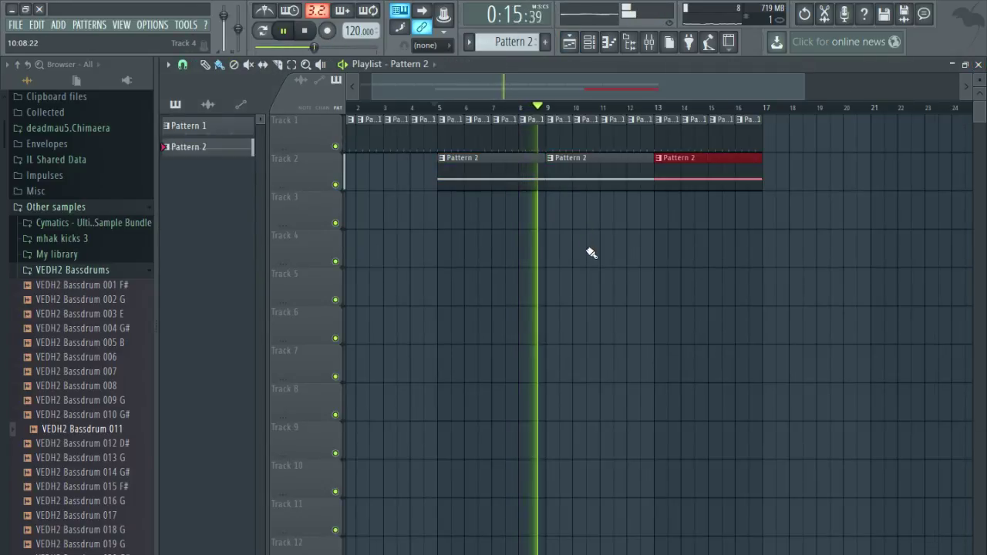
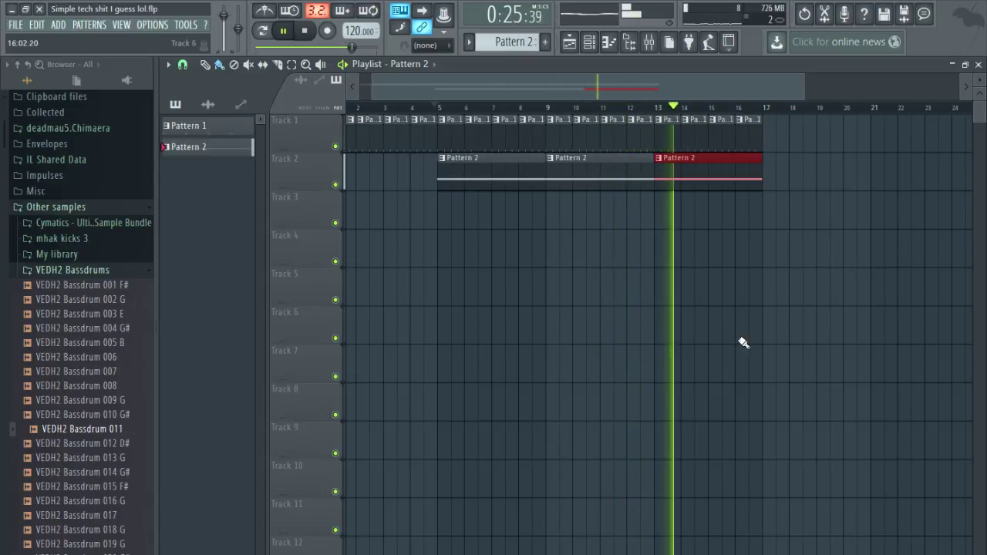
Duplicate both tracks' clips from bars 13–16 to bar 17 and those from bars 5–20 to bar 21, and close the playlist and piano roll.
{"action": "left_click_drag", "start_coordinate": [856, 260], "coordinate": [676, 131]}
{"action": "key", "text": "ctrl+b"}
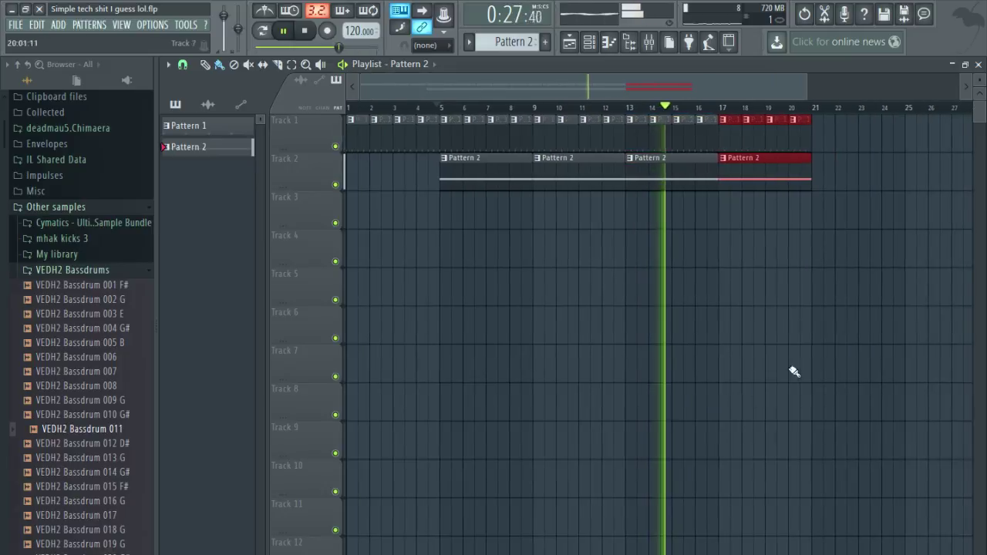
{"action": "left_click_drag", "start_coordinate": [948, 267], "coordinate": [458, 132]}
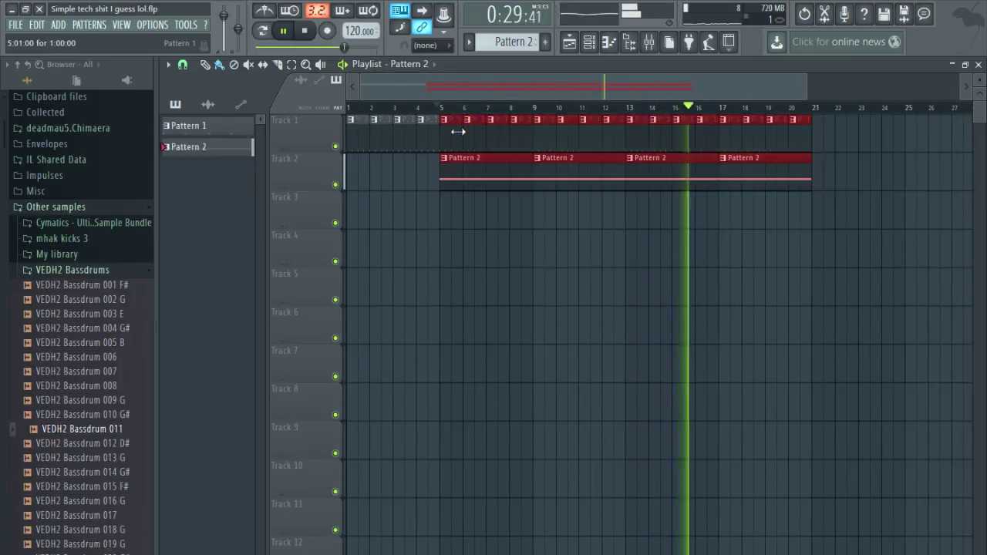
{"action": "key", "text": "ctrl+b"}
{"action": "scroll", "coordinate": [632, 285], "scroll_direction": "down", "scroll_amount": 3}
{"action": "scroll", "coordinate": [561, 297], "scroll_direction": "up", "scroll_amount": 2}
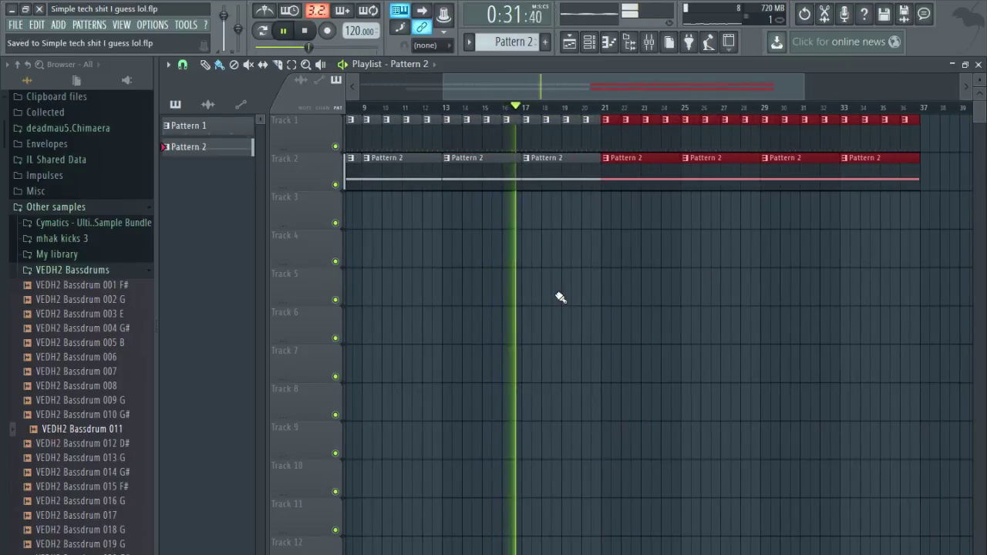
{"action": "left_click", "coordinate": [978, 65]}
{"action": "left_click", "coordinate": [978, 65]}
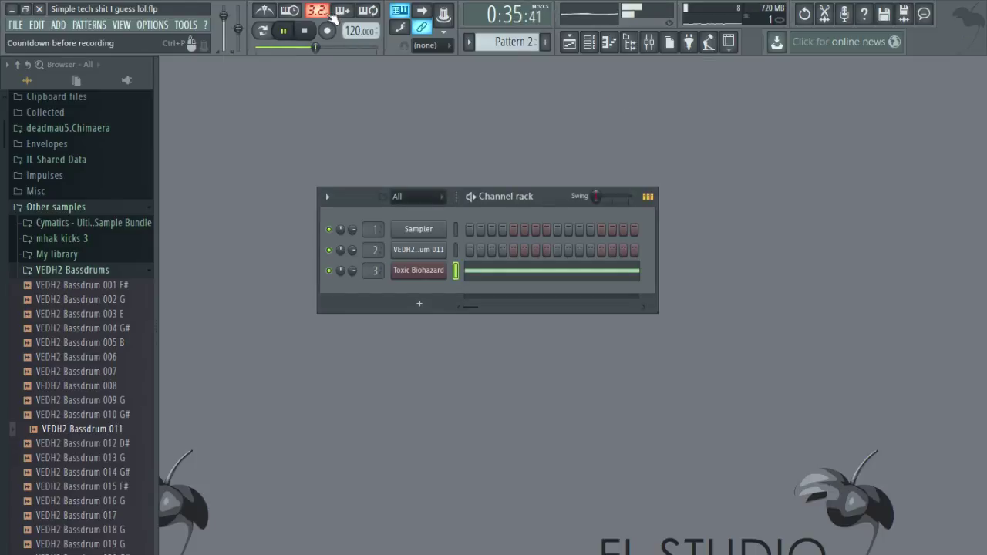
Collapse the VEDH2 Bassdrums folder in the browser and expand the VEH3 Percussion sample folder.
{"action": "scroll", "coordinate": [81, 428], "scroll_direction": "up", "scroll_amount": 4}
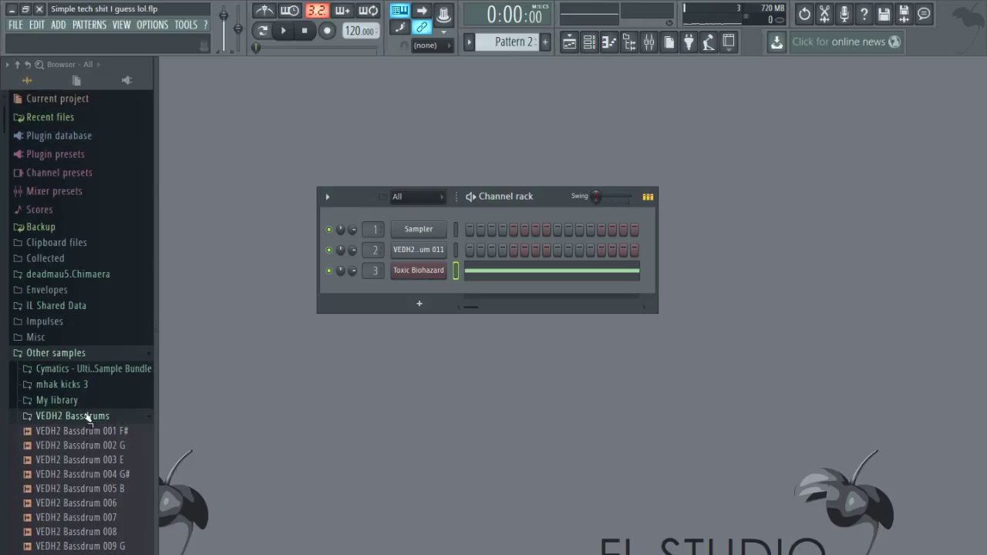
{"action": "left_click", "coordinate": [85, 411]}
{"action": "scroll", "coordinate": [99, 419], "scroll_direction": "down", "scroll_amount": 8}
{"action": "scroll", "coordinate": [99, 419], "scroll_direction": "down", "scroll_amount": 10}
{"action": "scroll", "coordinate": [97, 411], "scroll_direction": "up", "scroll_amount": 5}
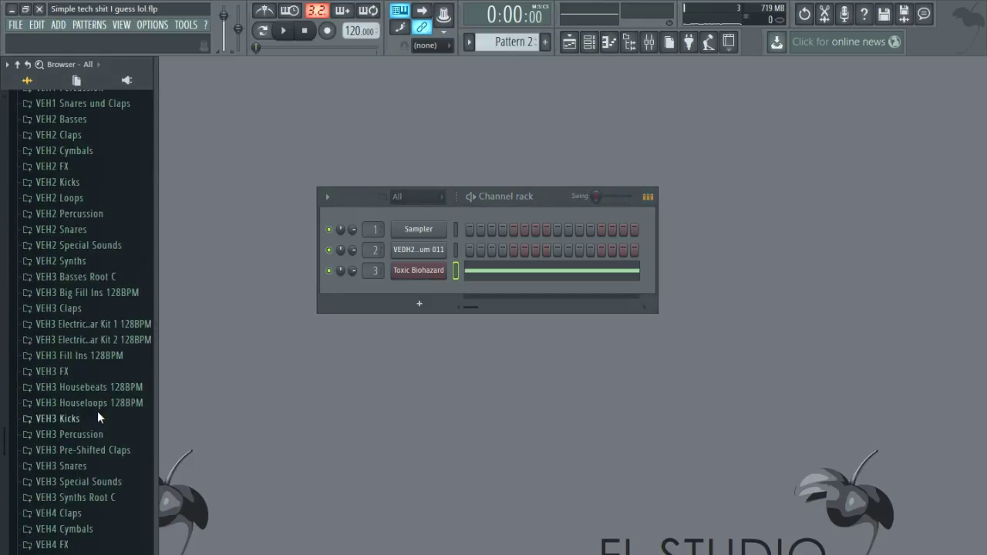
{"action": "scroll", "coordinate": [99, 408], "scroll_direction": "down", "scroll_amount": 4}
{"action": "left_click", "coordinate": [102, 262]}
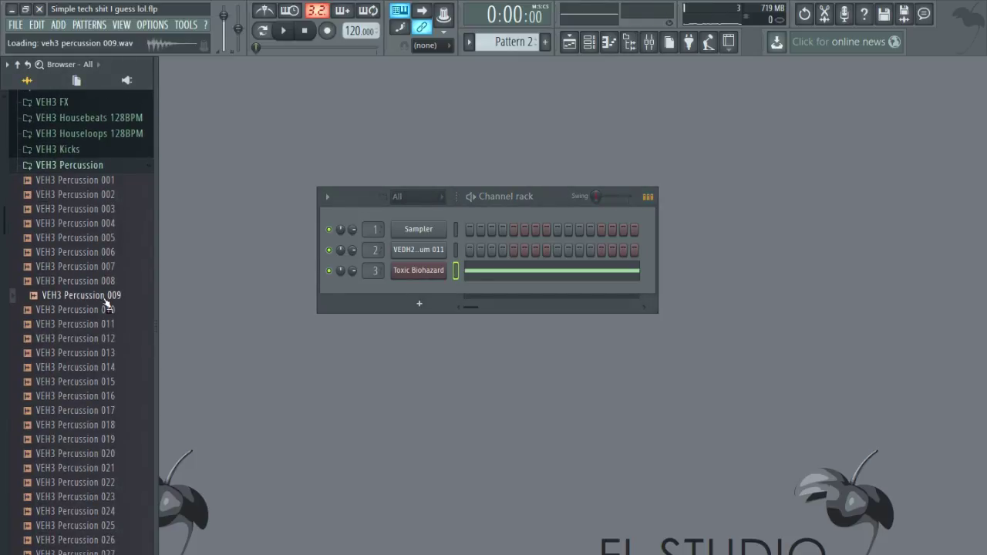
Audition VEH3 Percussion samples and add VEH3 Percussion 005 as a new channel below Toxic Biohazard.
{"action": "left_click", "coordinate": [108, 255]}
{"action": "scroll", "coordinate": [102, 325], "scroll_direction": "up", "scroll_amount": 2}
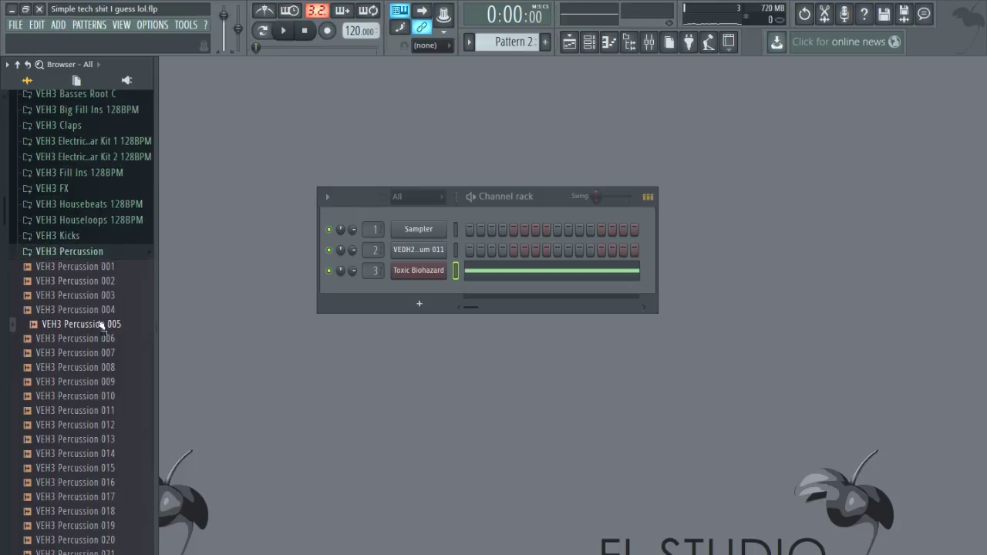
{"action": "left_click_drag", "start_coordinate": [376, 302], "coordinate": [411, 296]}
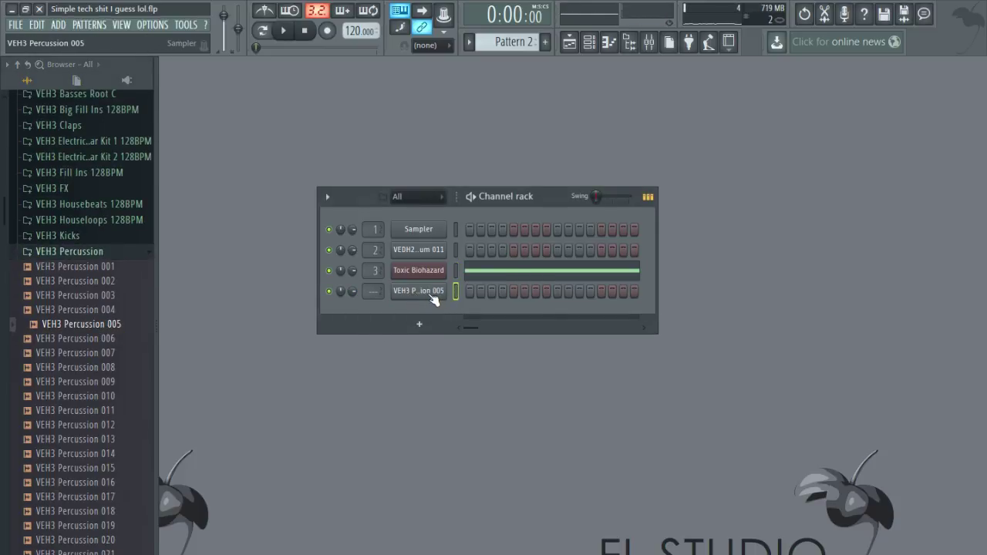
Audition more VEH3 Percussion samples in the range from 003 to 016.
{"action": "left_click", "coordinate": [88, 297]}
{"action": "left_click", "coordinate": [86, 309]}
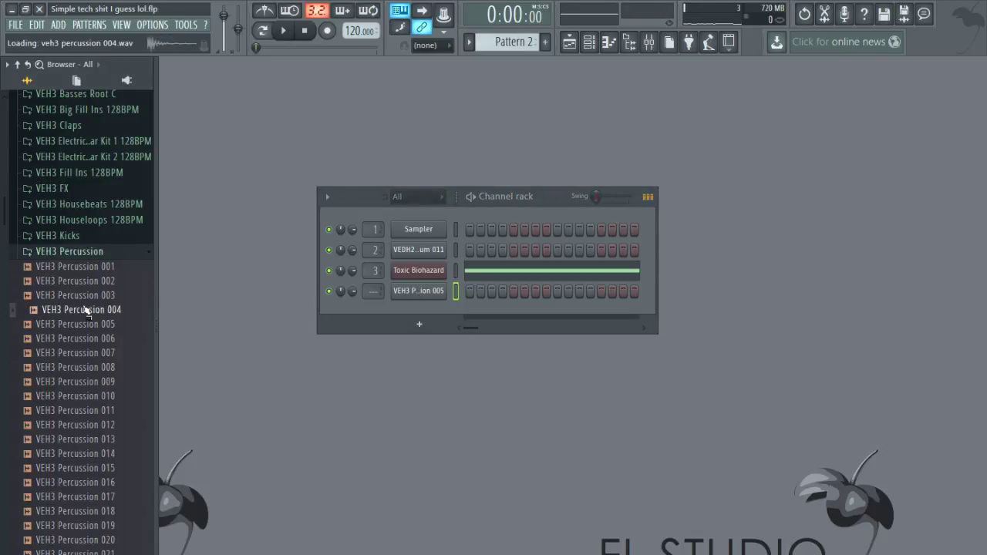
{"action": "left_click", "coordinate": [85, 370]}
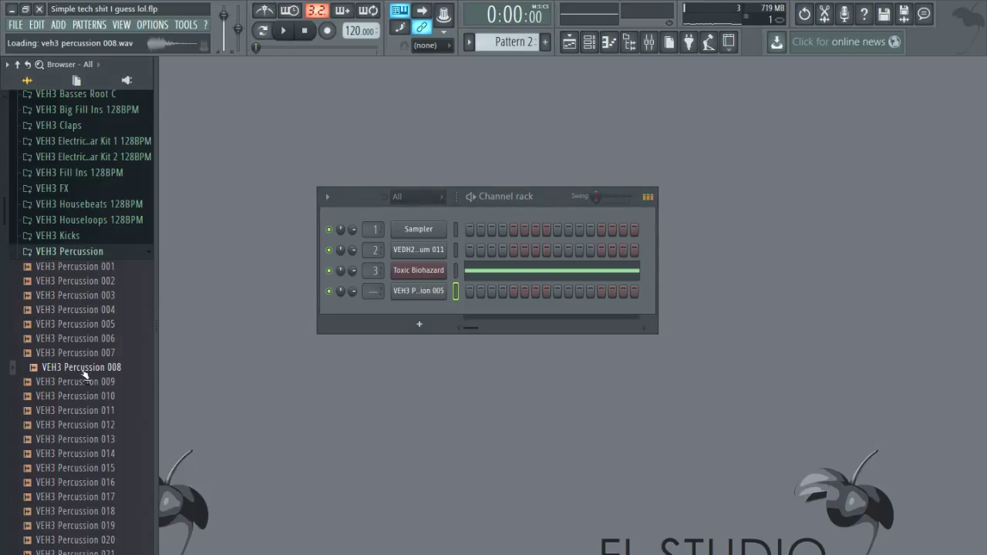
{"action": "left_click", "coordinate": [86, 382]}
{"action": "scroll", "coordinate": [93, 324], "scroll_direction": "down", "scroll_amount": 4}
{"action": "left_click", "coordinate": [93, 295]}
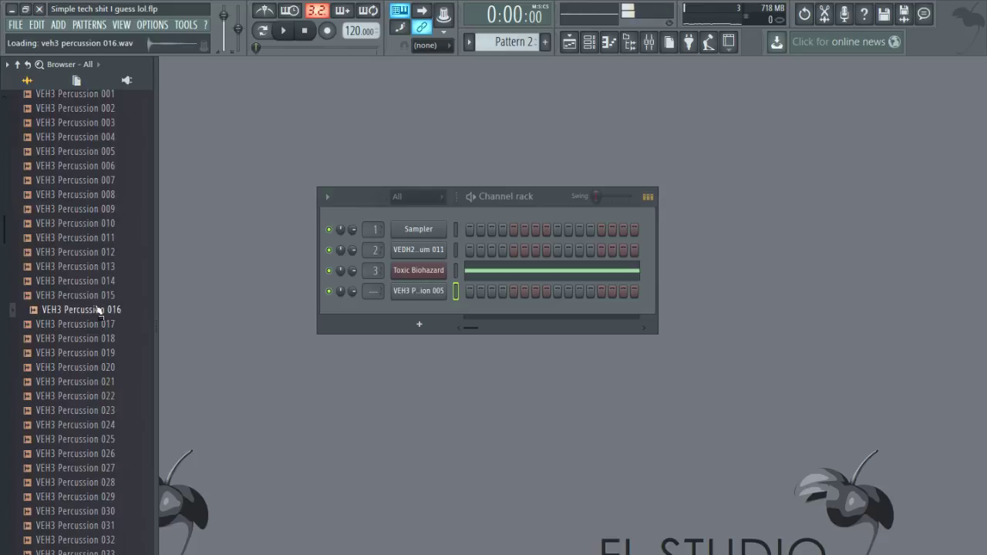
{"action": "left_click", "coordinate": [96, 270]}
{"action": "left_click", "coordinate": [115, 252]}
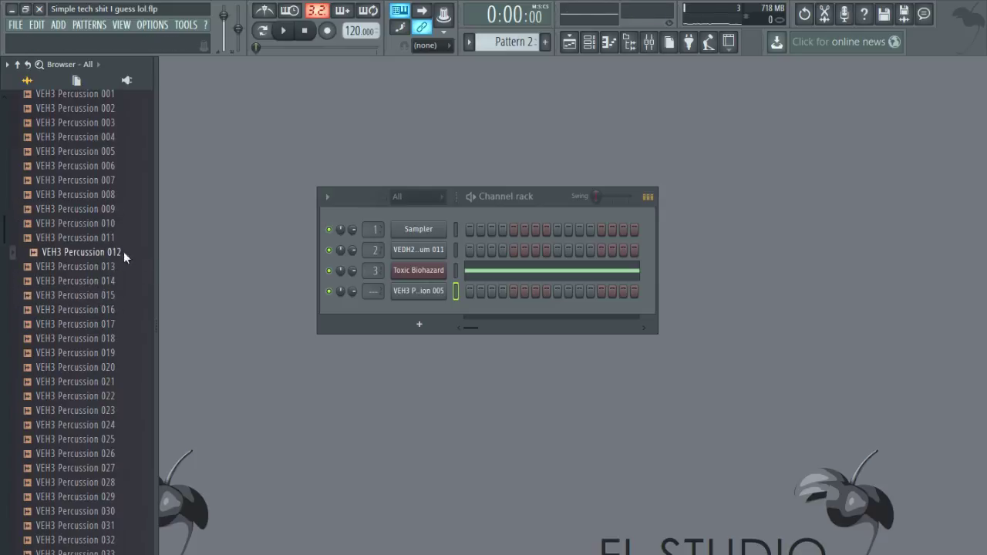
Listen to VEH3 Percussion samples in the range from 036 to 052 for another percussion sound.
{"action": "scroll", "coordinate": [125, 255], "scroll_direction": "down", "scroll_amount": 8}
{"action": "left_click", "coordinate": [125, 254]}
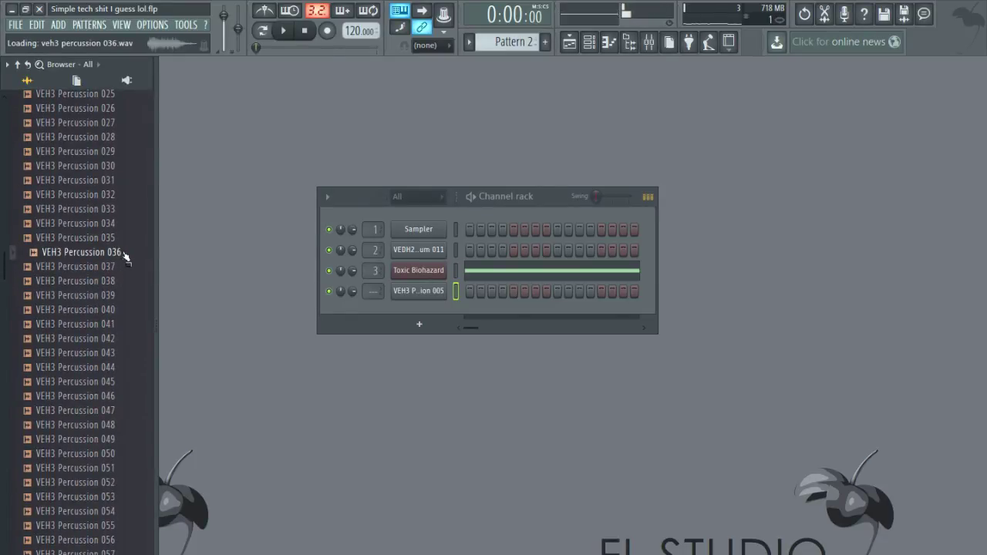
{"action": "left_click", "coordinate": [116, 282]}
{"action": "scroll", "coordinate": [114, 287], "scroll_direction": "down", "scroll_amount": 4}
{"action": "left_click", "coordinate": [113, 284]}
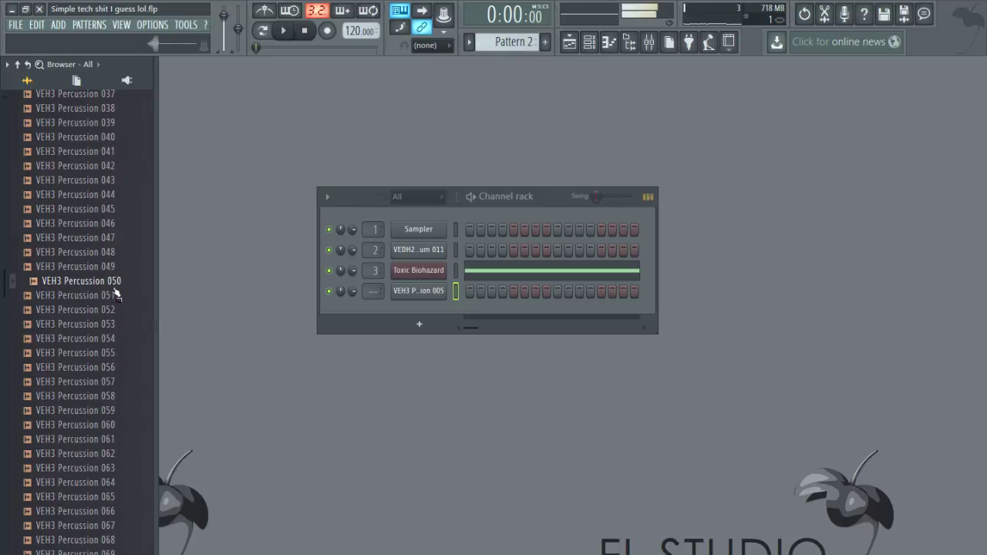
{"action": "left_click", "coordinate": [117, 254]}
{"action": "left_click", "coordinate": [117, 240]}
{"action": "left_click", "coordinate": [109, 255]}
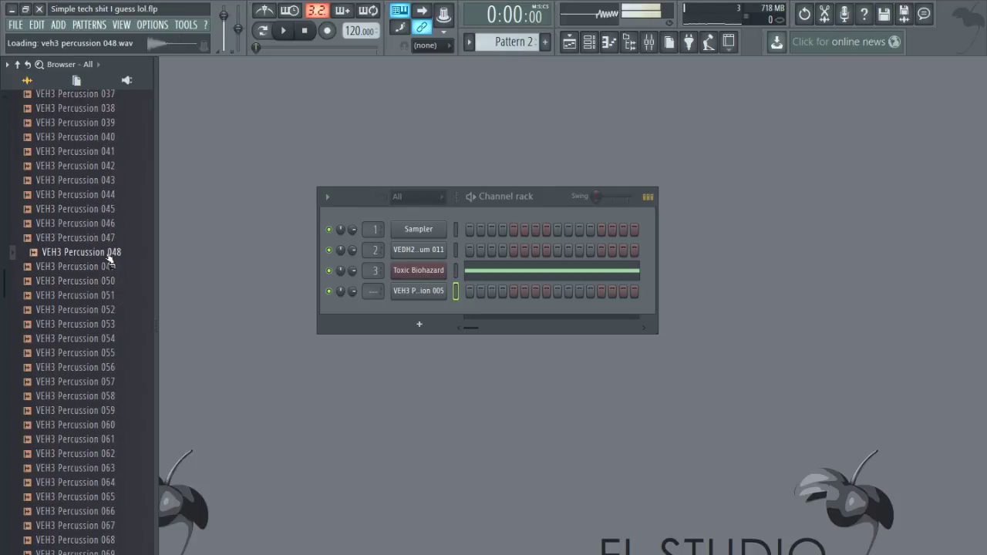
{"action": "left_click", "coordinate": [109, 311]}
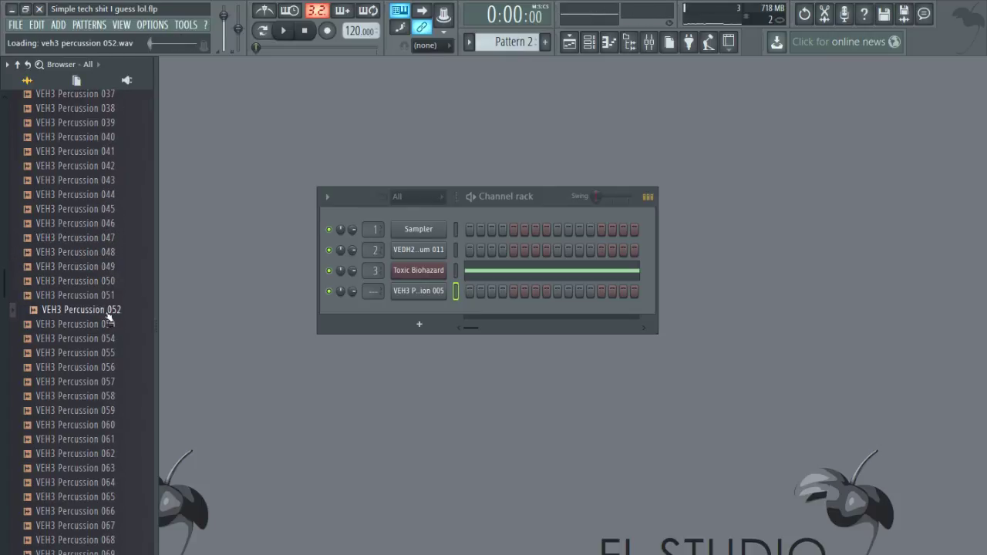
Audition VEH3 Percussion samples in the range from 056 to 073 for another percussion sound.
{"action": "left_click", "coordinate": [69, 368]}
{"action": "scroll", "coordinate": [73, 332], "scroll_direction": "down", "scroll_amount": 4}
{"action": "left_click", "coordinate": [80, 283]}
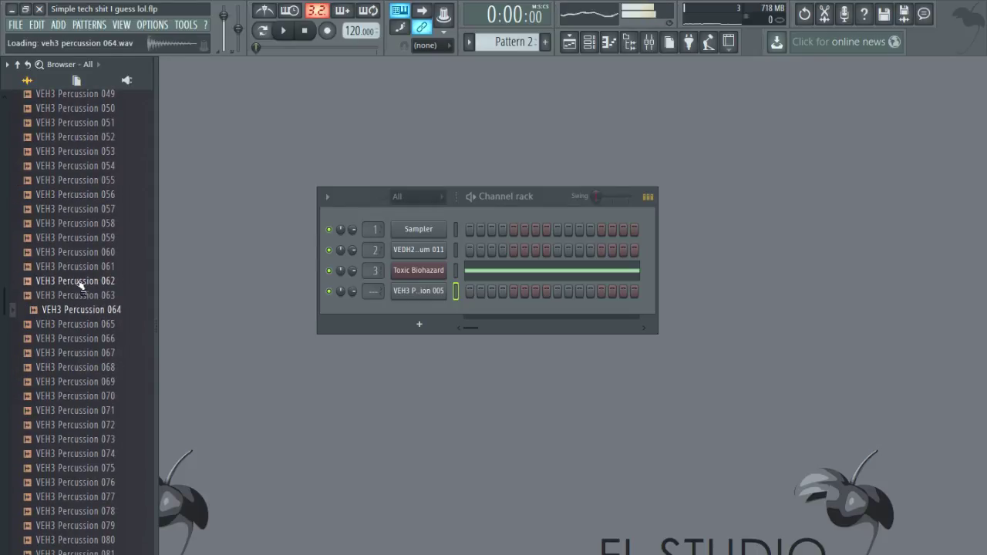
{"action": "key", "text": "Down"}
{"action": "key", "text": "Up"}
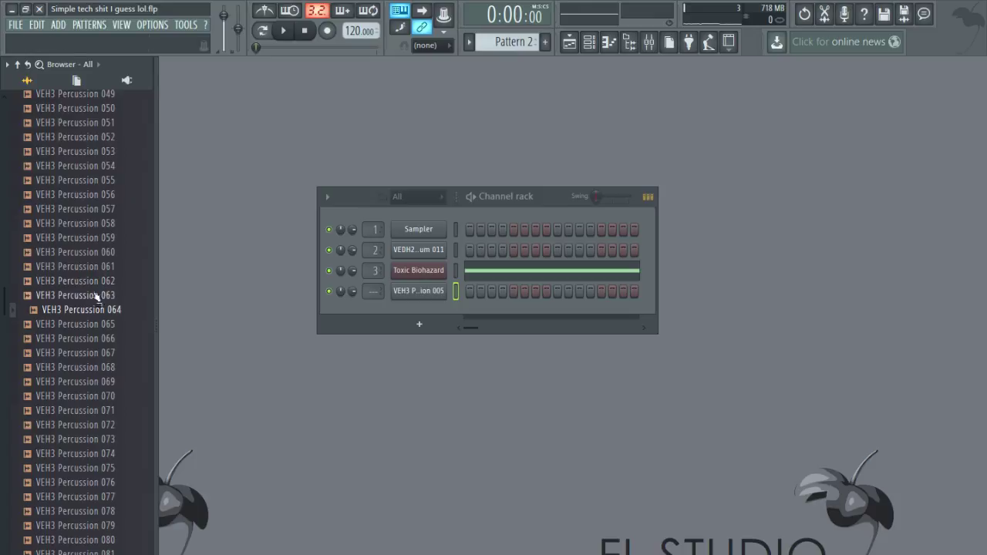
{"action": "left_click", "coordinate": [77, 353]}
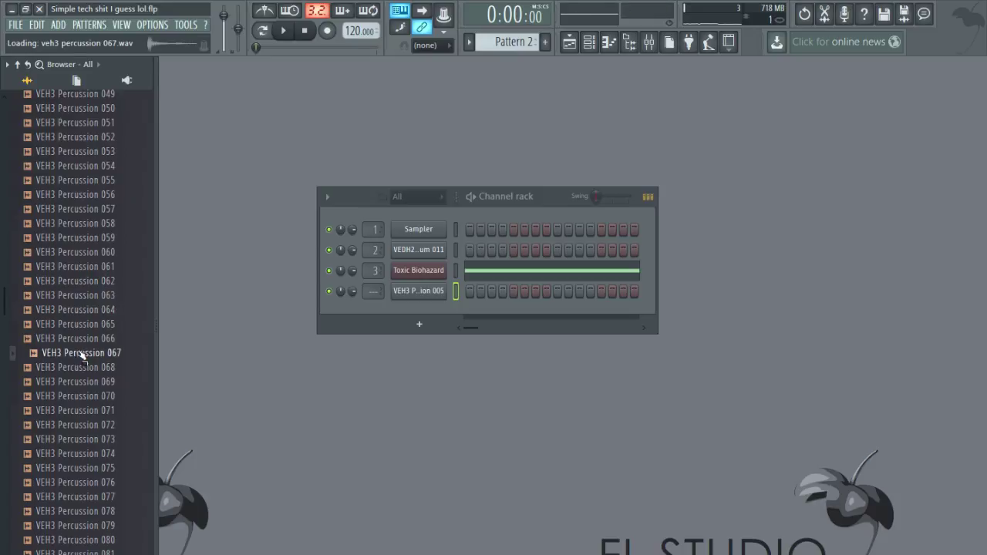
{"action": "scroll", "coordinate": [85, 330], "scroll_direction": "down", "scroll_amount": 1}
{"action": "left_click", "coordinate": [77, 293]}
{"action": "left_click", "coordinate": [81, 282]}
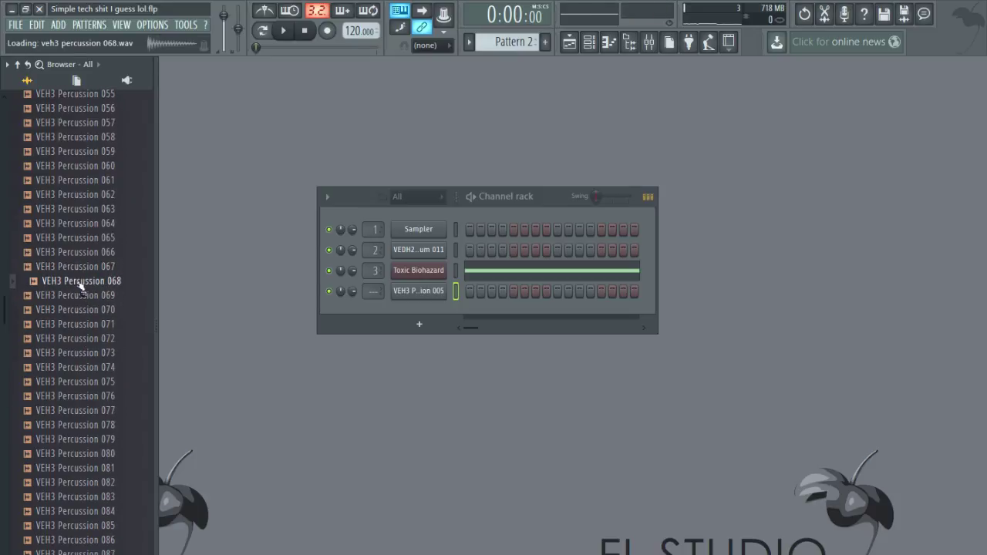
{"action": "left_click", "coordinate": [87, 311]}
{"action": "left_click", "coordinate": [90, 296]}
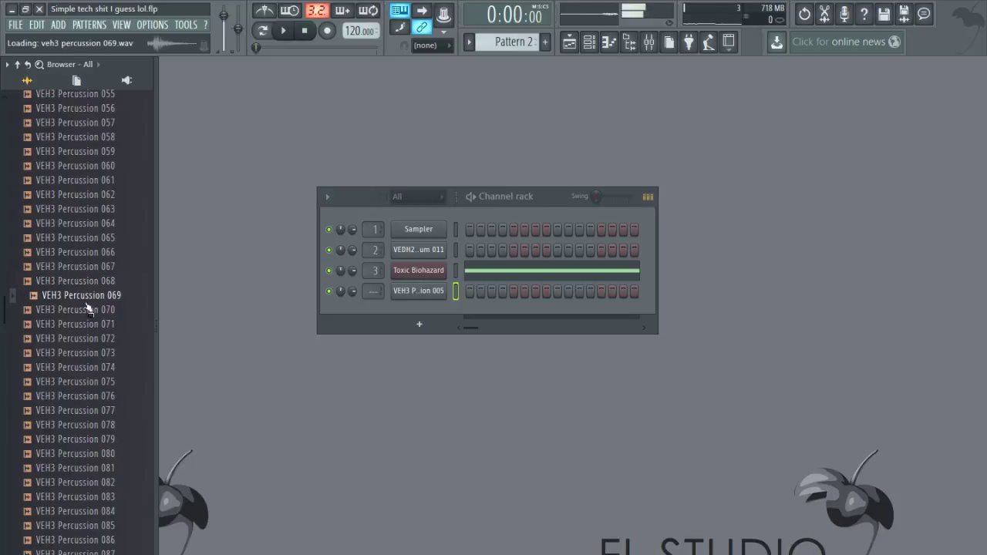
{"action": "left_click", "coordinate": [88, 354]}
Continue auditioning VEH3 Percussion samples in the range from 089 to 107.
{"action": "scroll", "coordinate": [86, 349], "scroll_direction": "down", "scroll_amount": 6}
{"action": "left_click", "coordinate": [91, 325]}
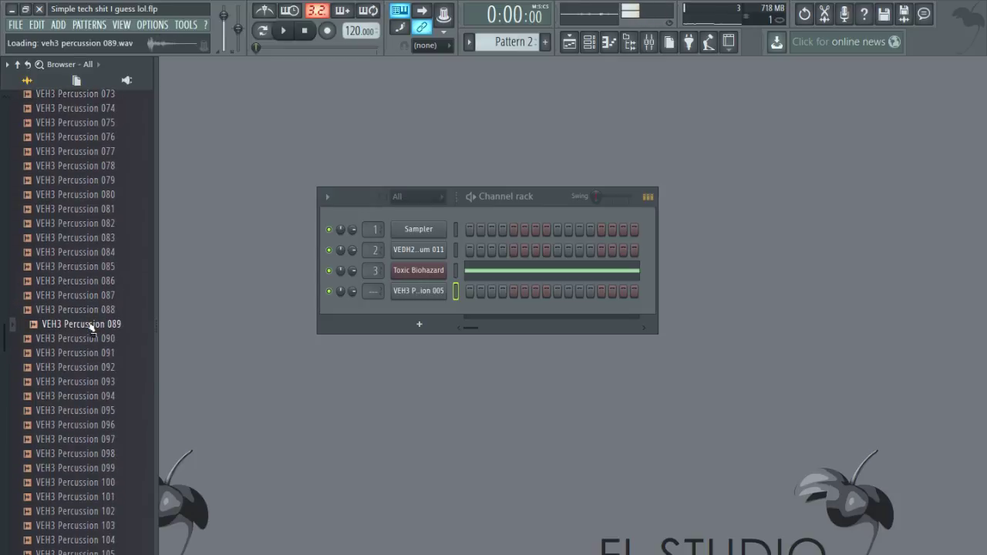
{"action": "left_click", "coordinate": [79, 341]}
{"action": "left_click", "coordinate": [77, 354]}
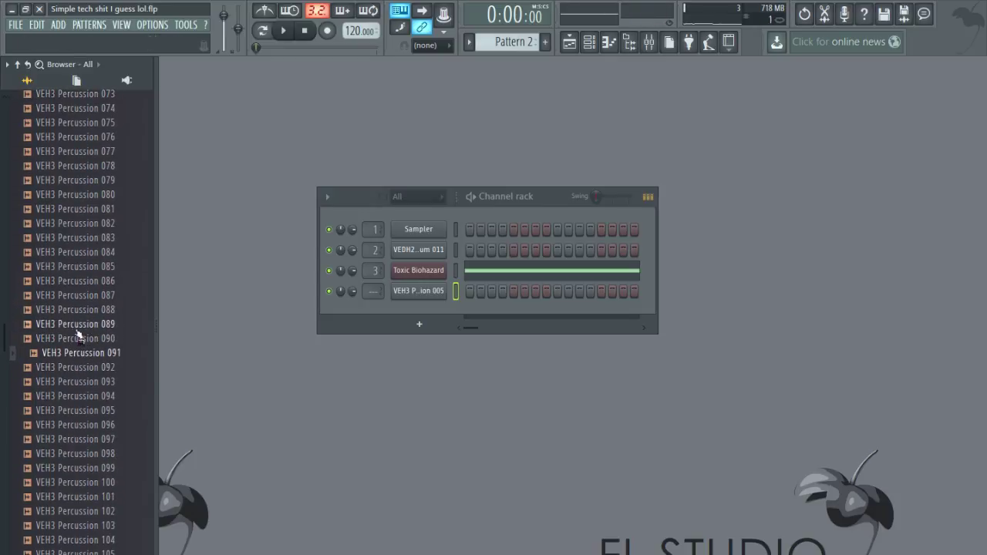
{"action": "left_click", "coordinate": [77, 329]}
{"action": "left_click", "coordinate": [77, 398]}
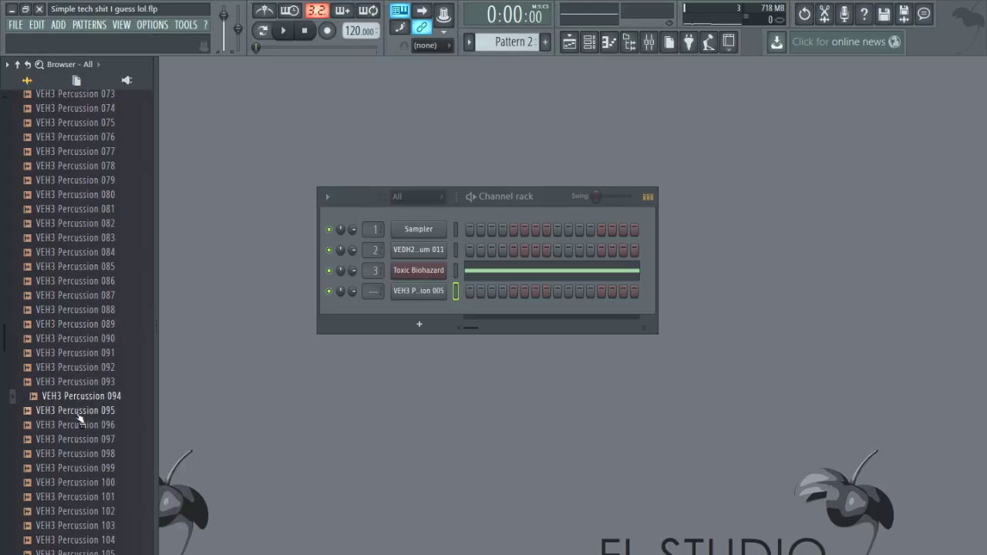
{"action": "left_click", "coordinate": [78, 415]}
{"action": "scroll", "coordinate": [78, 413], "scroll_direction": "down", "scroll_amount": 4}
{"action": "left_click", "coordinate": [77, 409]}
{"action": "scroll", "coordinate": [79, 419], "scroll_direction": "up", "scroll_amount": 3}
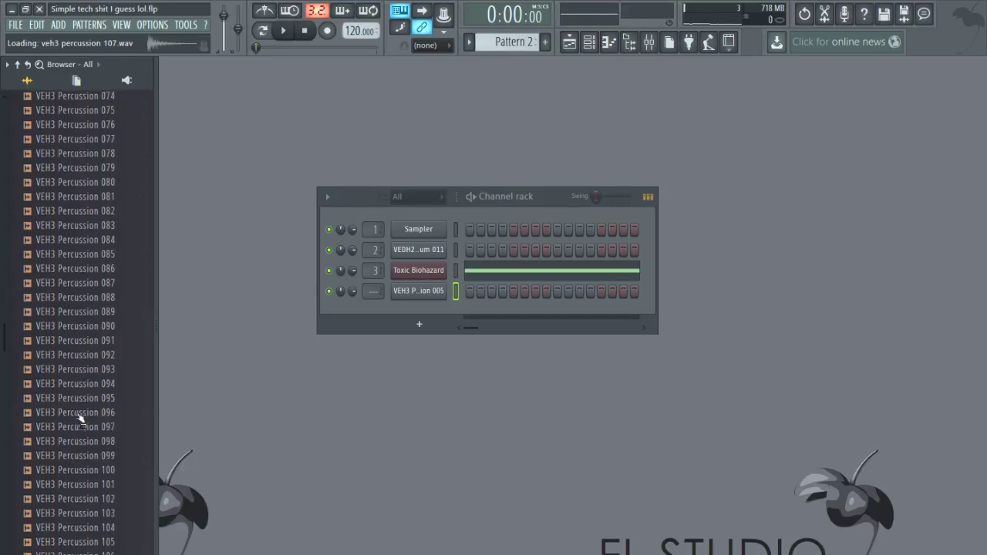
Listen to VEH3 Percussion samples in the range from 118 to 126.
{"action": "scroll", "coordinate": [79, 419], "scroll_direction": "down", "scroll_amount": 4}
{"action": "left_click", "coordinate": [83, 396]}
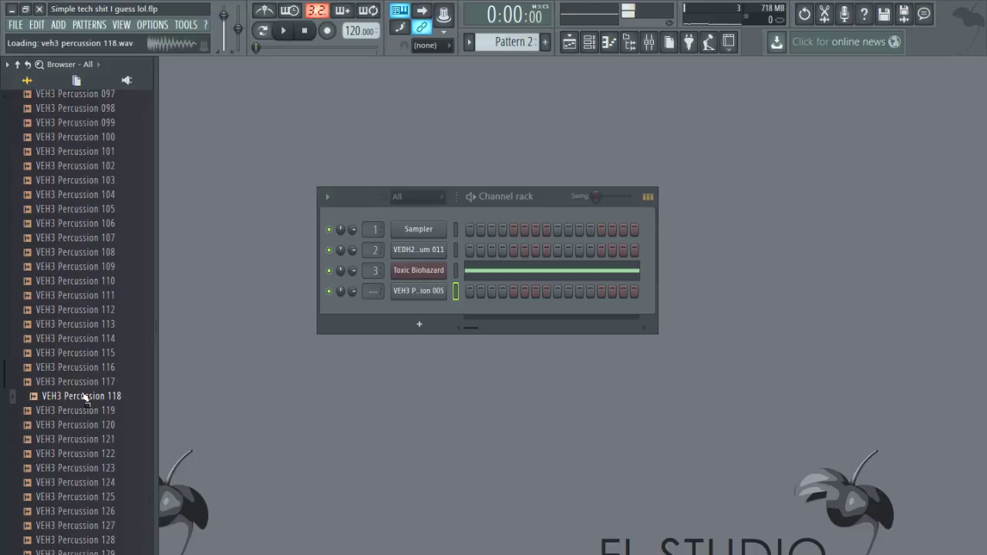
{"action": "left_click", "coordinate": [83, 411]}
{"action": "scroll", "coordinate": [83, 417], "scroll_direction": "down", "scroll_amount": 1}
{"action": "left_click", "coordinate": [83, 415]}
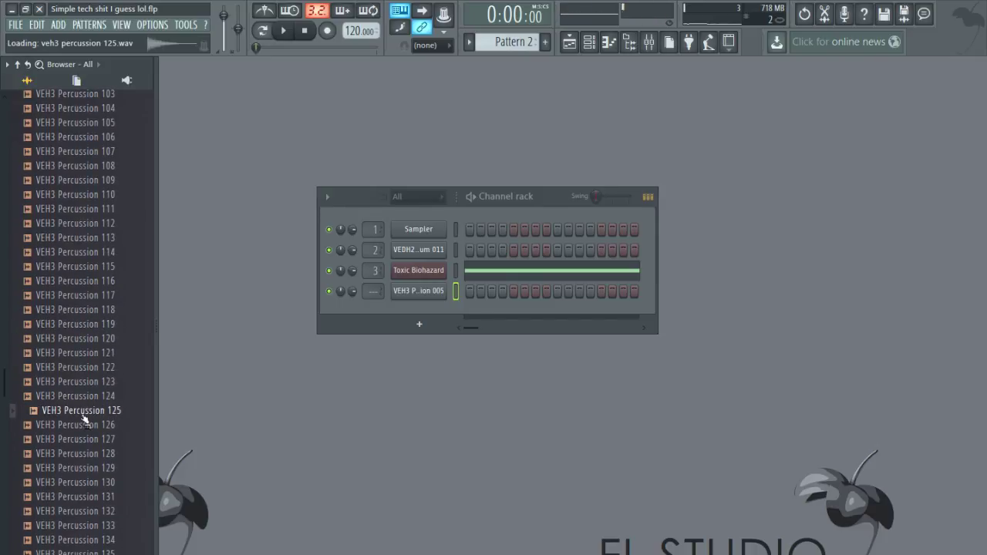
{"action": "key", "text": "Up"}
{"action": "key", "text": "Up"}
{"action": "key", "text": "Up"}
{"action": "key", "text": "Up"}
{"action": "key", "text": "Down"}
{"action": "key", "text": "Down"}
{"action": "key", "text": "Down"}
{"action": "key", "text": "Down"}
{"action": "key", "text": "Down"}
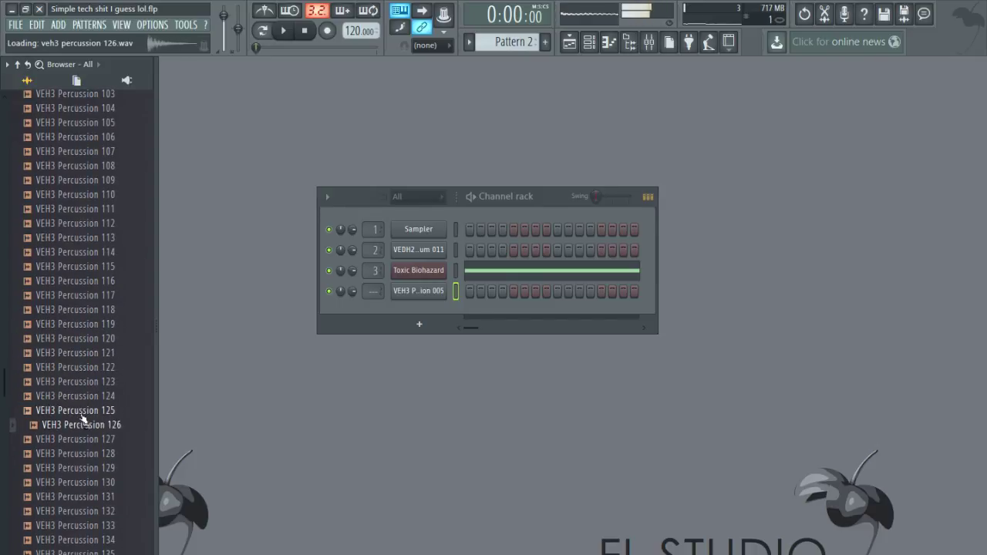
Audition VEH3 Percussion samples up to 131 and replace the VEH3 Percussion 005 channel's sample with VEH3 Percussion 128.
{"action": "key", "text": "Down"}
{"action": "key", "text": "Down"}
{"action": "key", "text": "Down"}
{"action": "key", "text": "Down"}
{"action": "key", "text": "Down"}
{"action": "key", "text": "Down"}
{"action": "key", "text": "Down"}
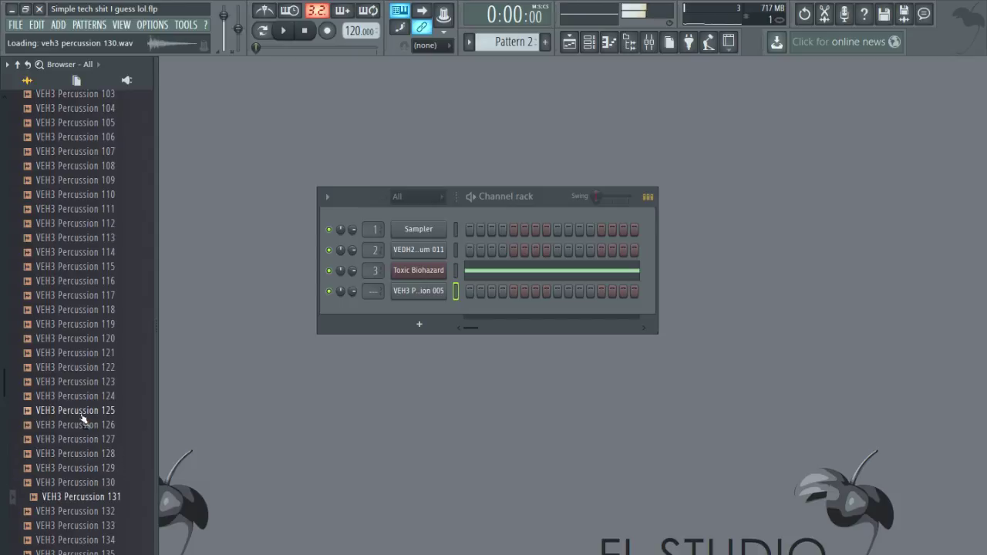
{"action": "key", "text": "Up"}
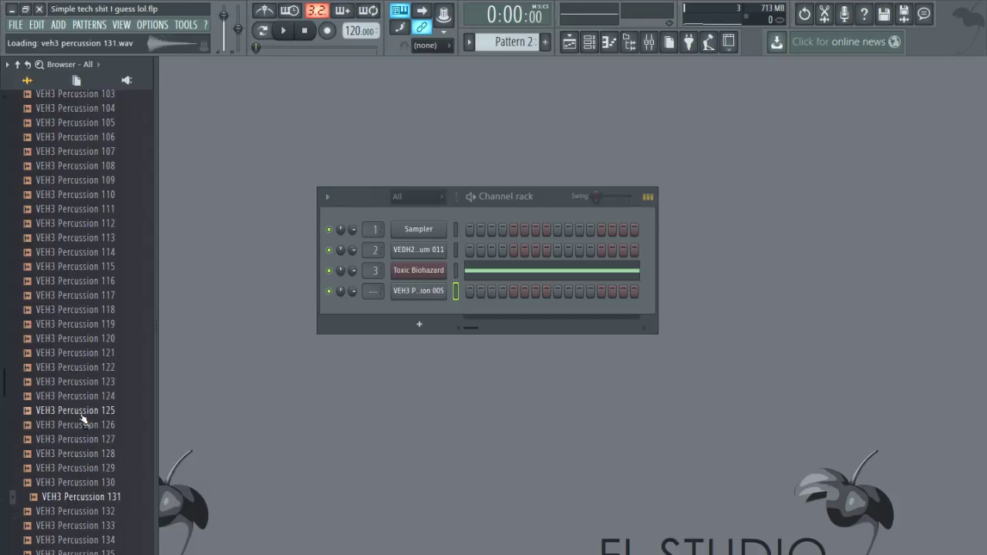
{"action": "key", "text": "Up"}
{"action": "key", "text": "Up"}
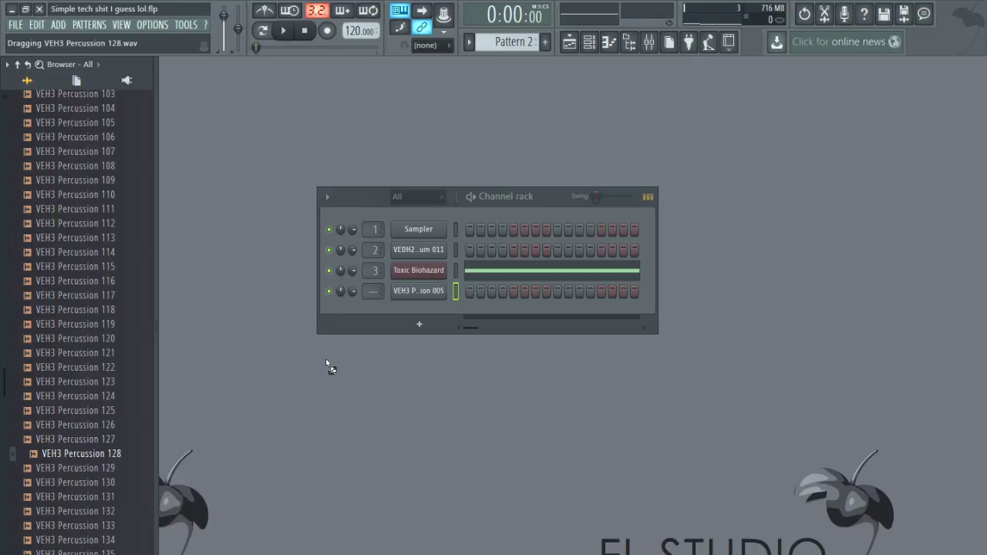
{"action": "left_click_drag", "start_coordinate": [427, 298], "coordinate": [438, 301]}
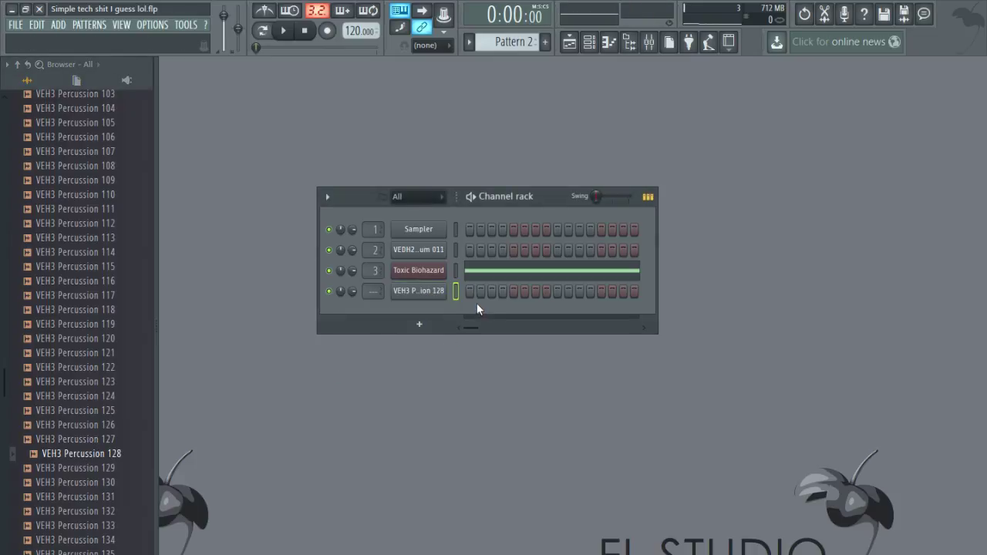
Switch to Pattern 1, place percussion hits on steps 3, 7, 11 and 15, and start playback.
{"action": "left_click", "coordinate": [483, 57]}
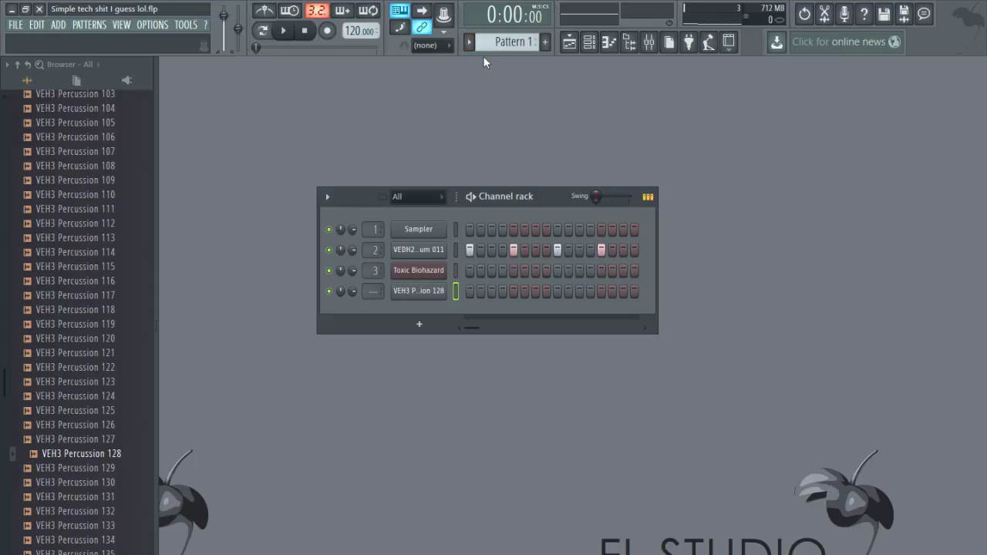
{"action": "left_click", "coordinate": [533, 291]}
{"action": "left_click", "coordinate": [624, 292]}
{"action": "key", "text": "space"}
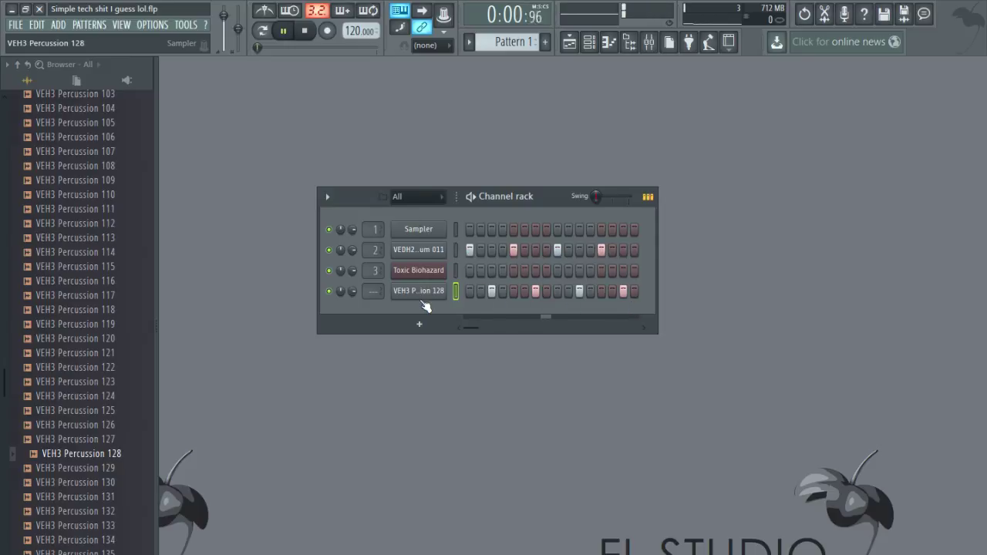
In the percussion channel's piano roll, select all four notes and transpose them down an octave to C4.
{"action": "key", "text": "F7"}
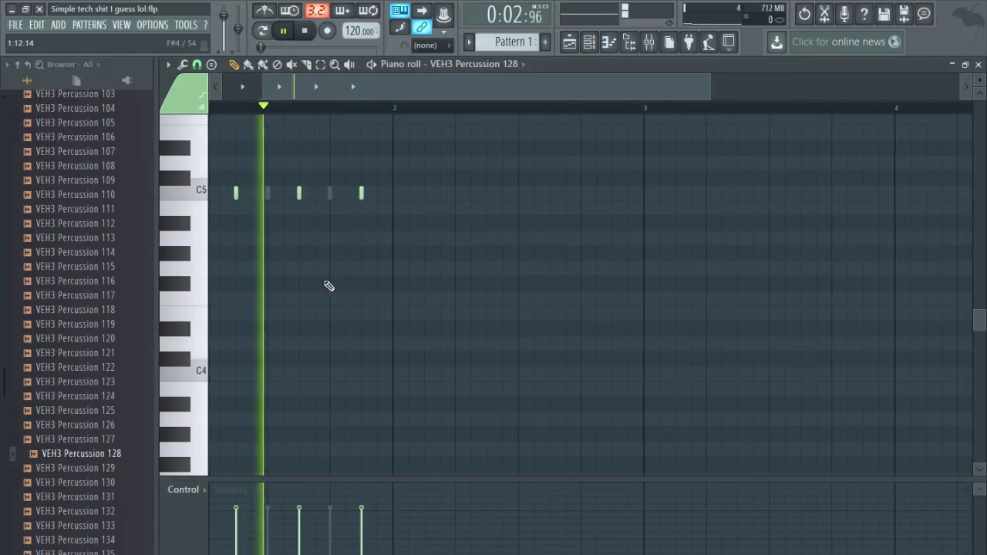
{"action": "left_click_drag", "start_coordinate": [649, 338], "coordinate": [650, 377]}
{"action": "left_click", "coordinate": [594, 173]}
{"action": "right_click", "coordinate": [592, 175]}
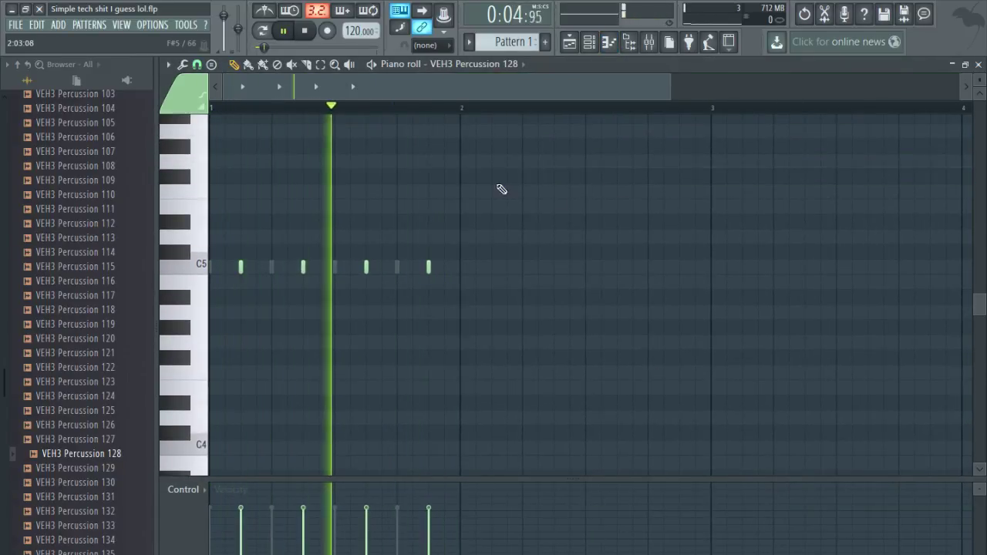
{"action": "left_click_drag", "start_coordinate": [506, 172], "coordinate": [171, 330]}
{"action": "left_click_drag", "start_coordinate": [239, 267], "coordinate": [241, 448]}
{"action": "scroll", "coordinate": [261, 409], "scroll_direction": "down", "scroll_amount": 3}
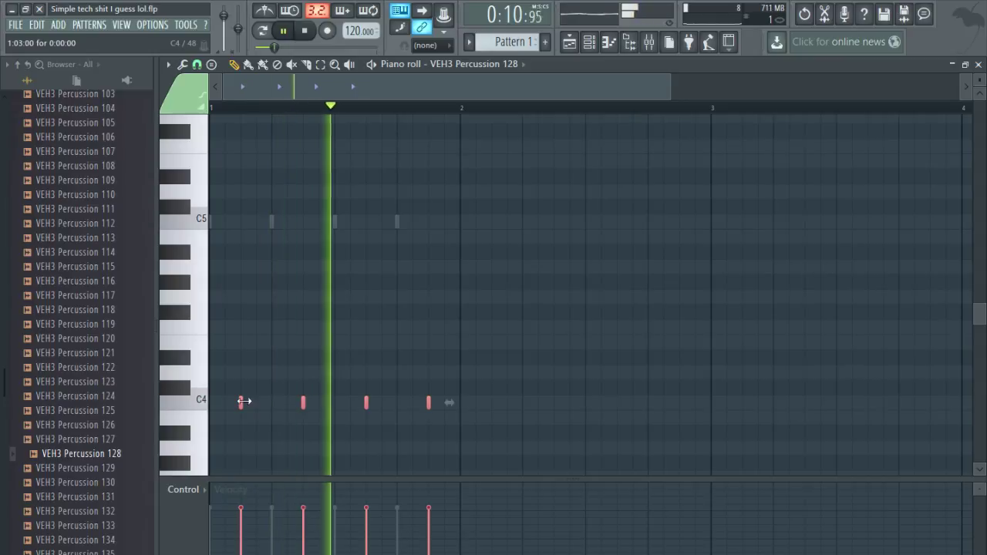
{"action": "scroll", "coordinate": [245, 309], "scroll_direction": "down", "scroll_amount": 4}
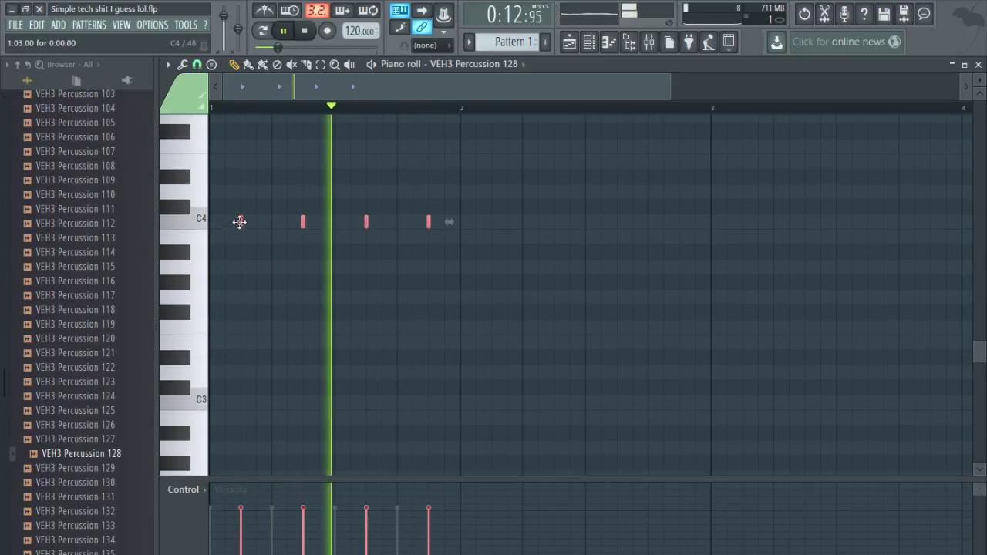
Transpose the selected percussion notes to D#5, keeping them on the off-beats between the kicks.
{"action": "left_click_drag", "start_coordinate": [240, 221], "coordinate": [270, 175]}
{"action": "scroll", "coordinate": [274, 176], "scroll_direction": "up", "scroll_amount": 5}
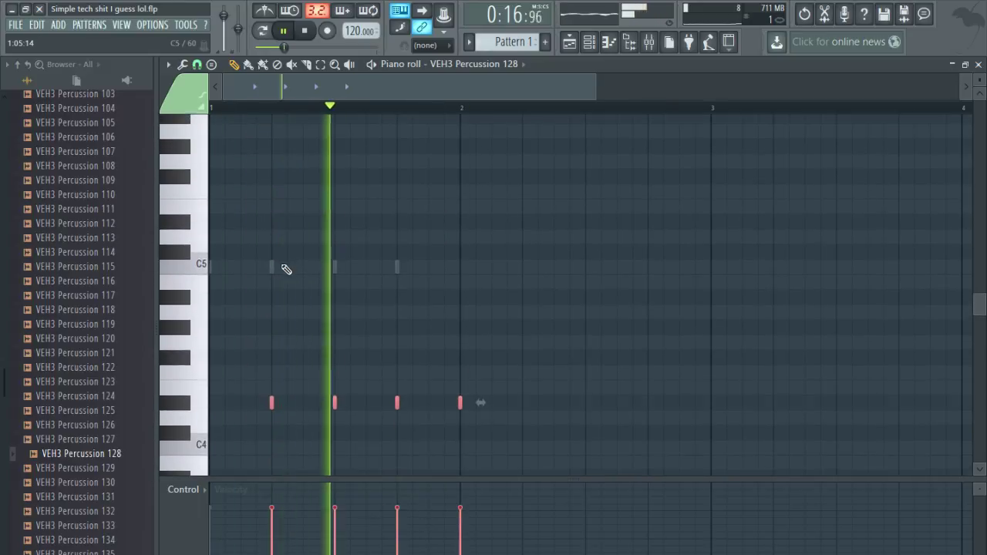
{"action": "left_click_drag", "start_coordinate": [271, 401], "coordinate": [242, 220]}
{"action": "scroll", "coordinate": [247, 213], "scroll_direction": "up", "scroll_amount": 4}
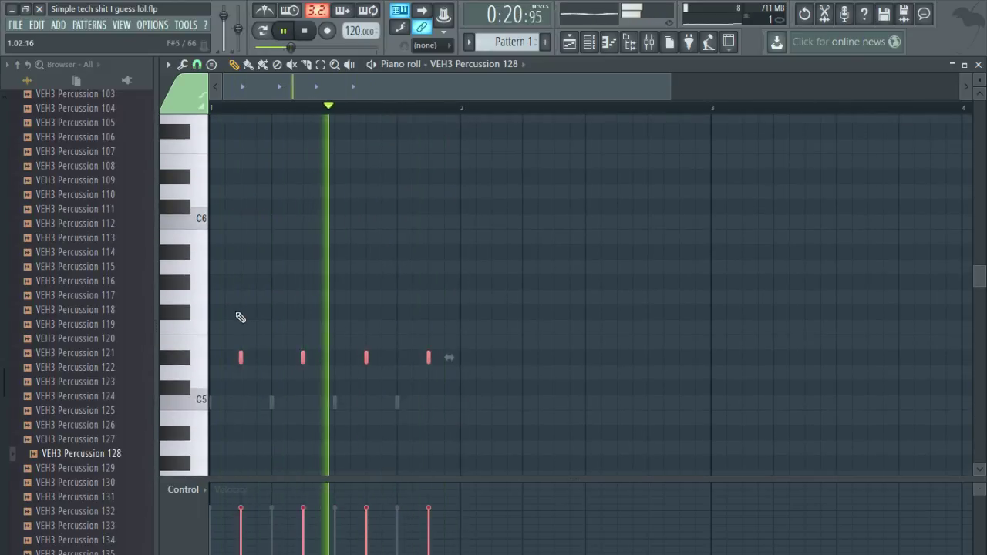
Stop playback, audition VEH3 Percussion samples in the range from 122 to 135, and close the piano roll.
{"action": "left_click", "coordinate": [99, 371]}
{"action": "left_click", "coordinate": [303, 32]}
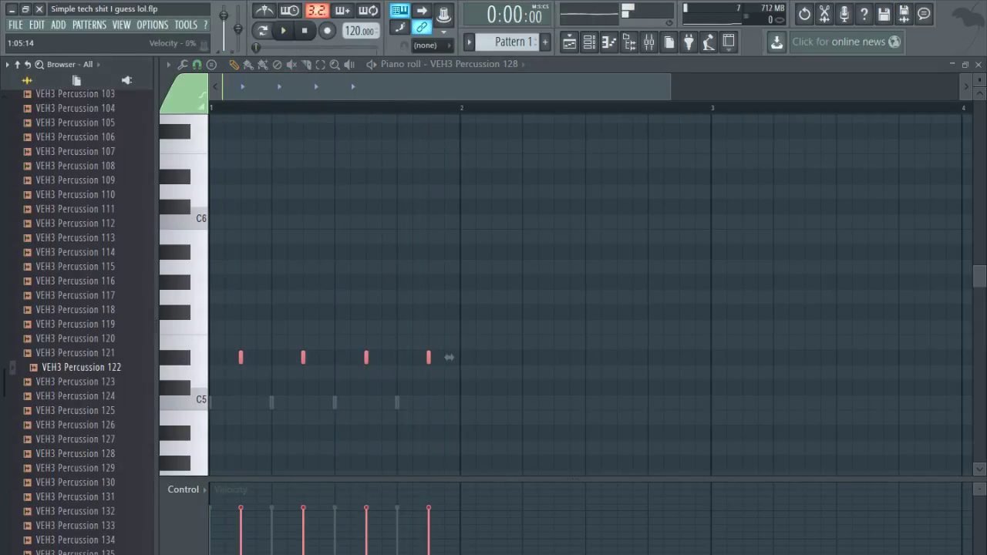
{"action": "left_click", "coordinate": [77, 482]}
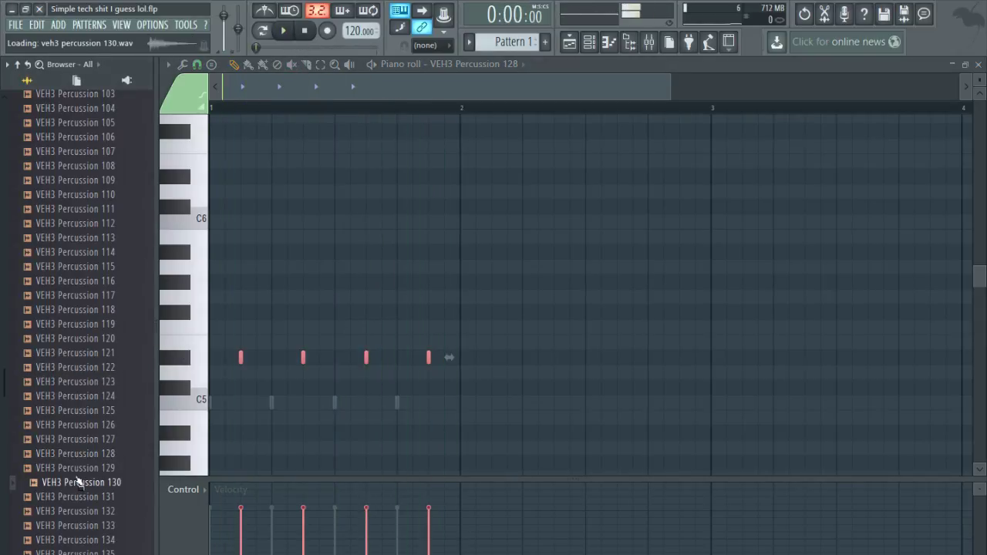
{"action": "scroll", "coordinate": [73, 470], "scroll_direction": "down", "scroll_amount": 5}
{"action": "scroll", "coordinate": [70, 467], "scroll_direction": "up", "scroll_amount": 2}
{"action": "left_click", "coordinate": [81, 383]}
{"action": "left_click", "coordinate": [83, 324]}
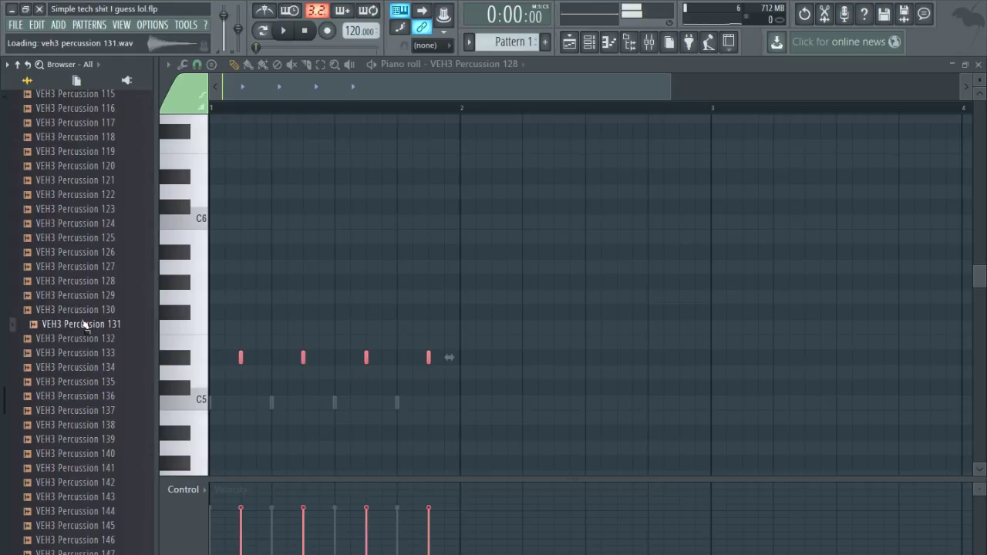
{"action": "left_click", "coordinate": [84, 311]}
{"action": "scroll", "coordinate": [84, 309], "scroll_direction": "up", "scroll_amount": 3}
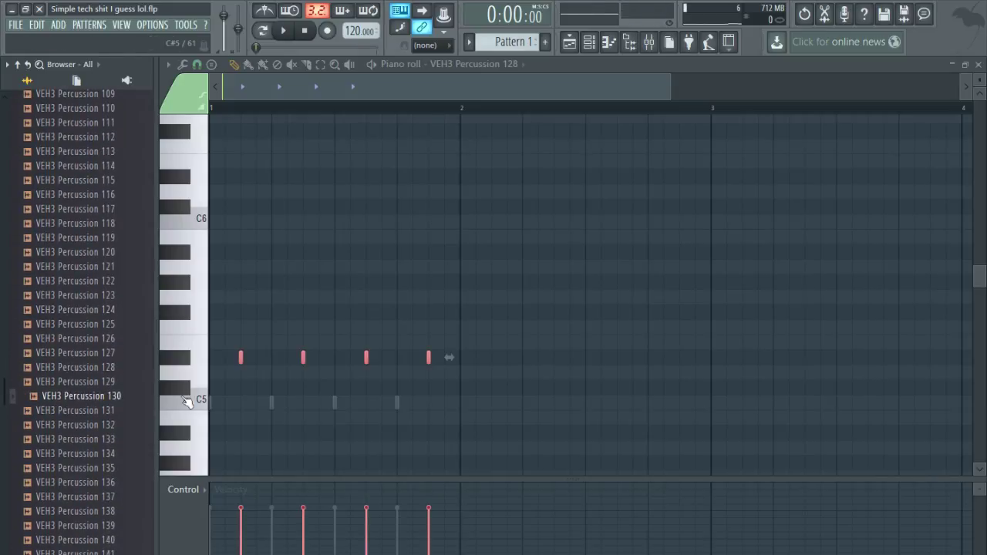
{"action": "left_click", "coordinate": [979, 65]}
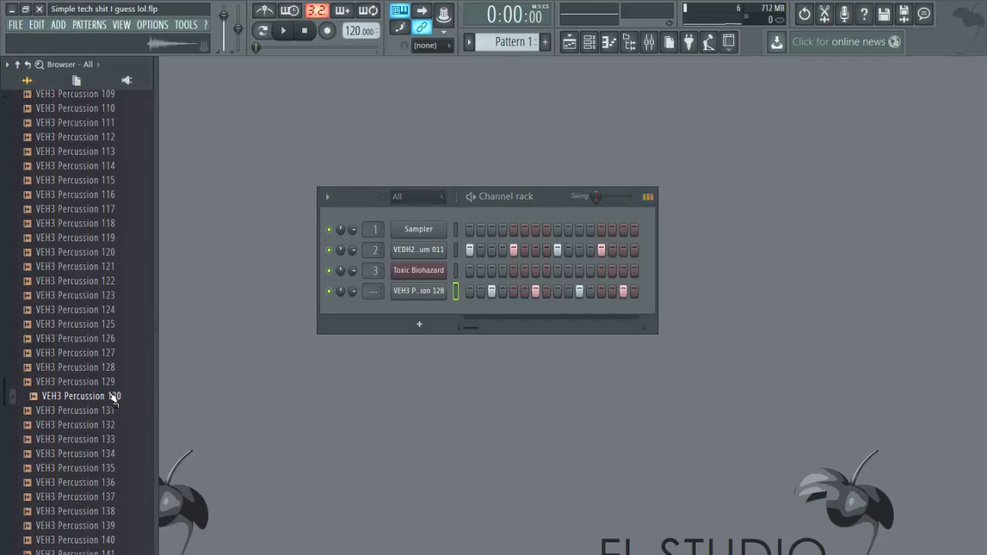
Collapse the VEH3 Percussion folder in the browser and expand the VEH4 Cymbals folder.
{"action": "scroll", "coordinate": [106, 390], "scroll_direction": "up", "scroll_amount": 20}
{"action": "scroll", "coordinate": [107, 390], "scroll_direction": "up", "scroll_amount": 2}
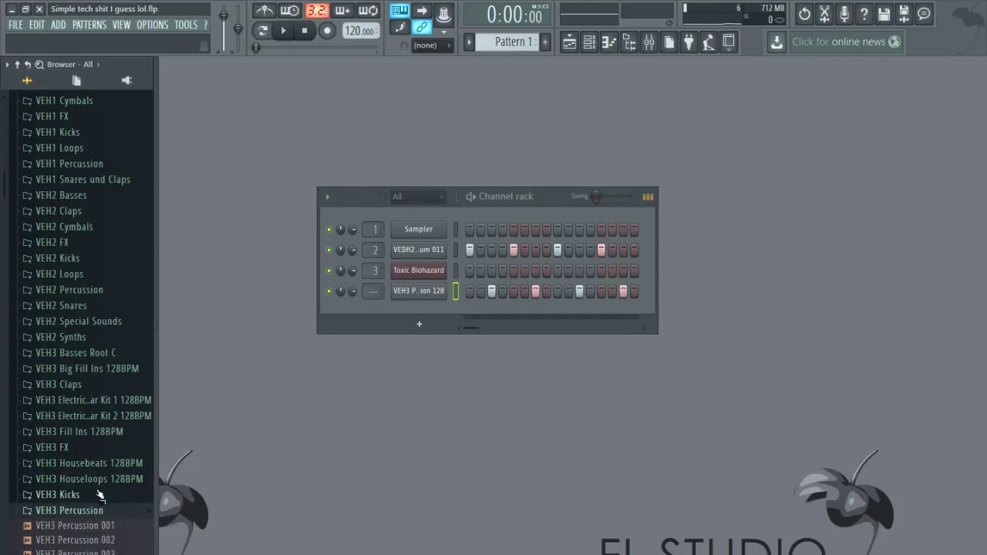
{"action": "left_click", "coordinate": [103, 513]}
{"action": "scroll", "coordinate": [130, 500], "scroll_direction": "down", "scroll_amount": 5}
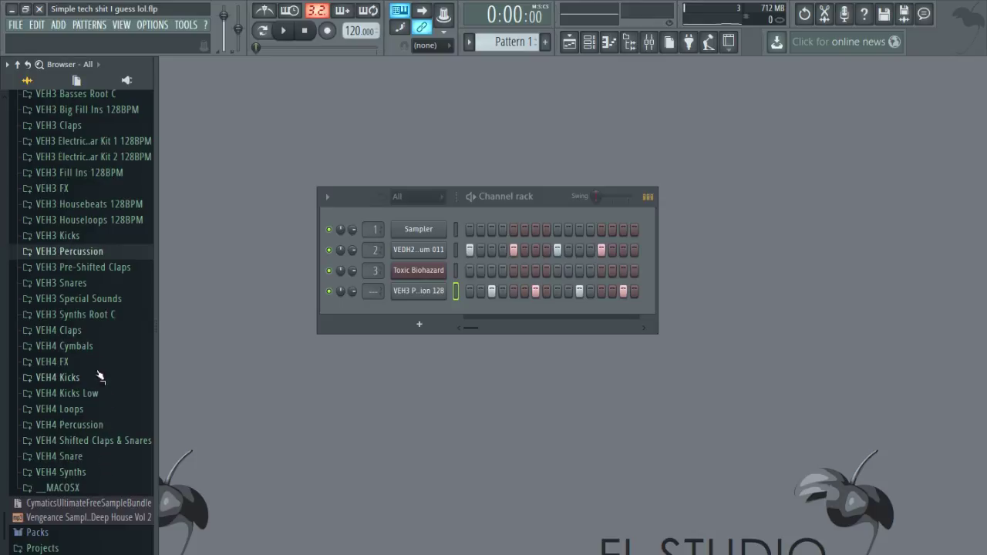
{"action": "left_click", "coordinate": [97, 346]}
Find VEH4 Hihat Closed 007 in the VEH4 Hihats Closed folder and load it into the VEH3 Percussion 128 channel.
{"action": "scroll", "coordinate": [104, 390], "scroll_direction": "down", "scroll_amount": 5}
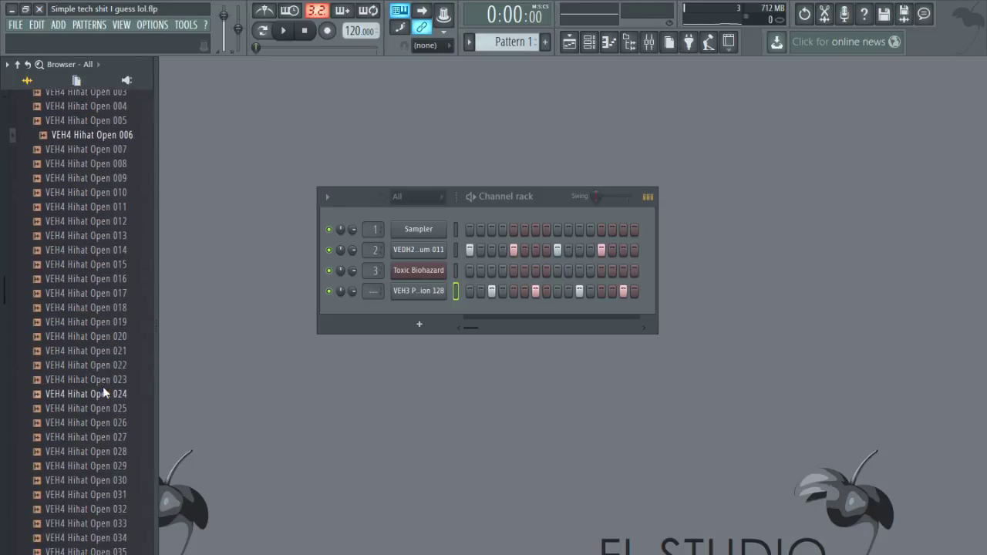
{"action": "scroll", "coordinate": [102, 393], "scroll_direction": "up", "scroll_amount": 4}
{"action": "left_click", "coordinate": [118, 208]}
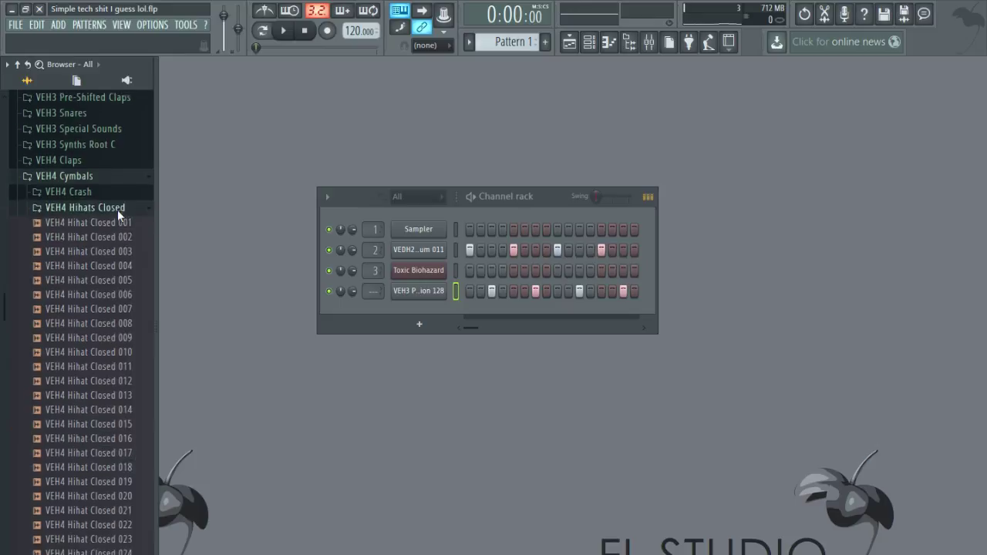
{"action": "left_click", "coordinate": [103, 314]}
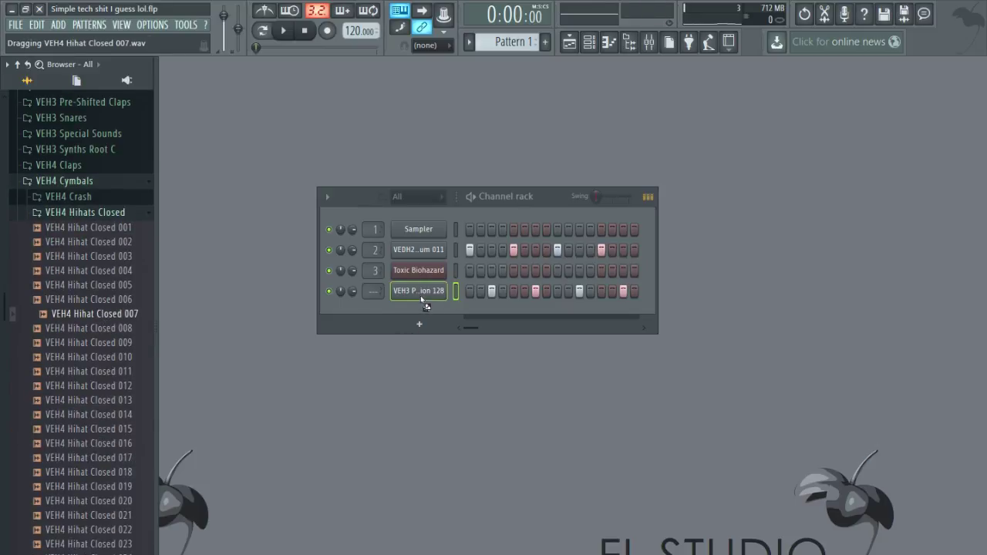
{"action": "left_click_drag", "start_coordinate": [420, 295], "coordinate": [422, 296]}
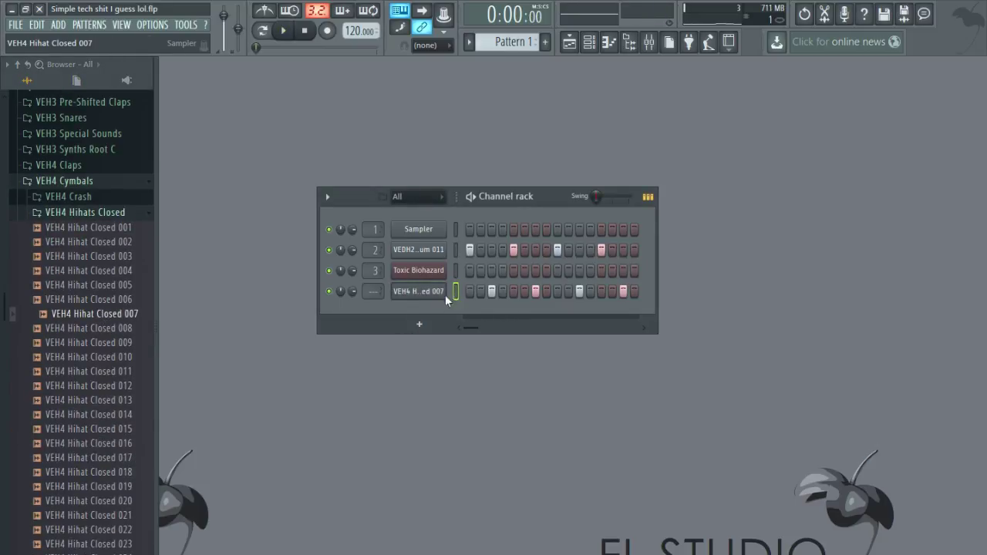
Transpose the four VEH4 Hihat Closed 007 notes to C5 in the piano roll, keeping their off-beat timing.
{"action": "key", "text": "F7"}
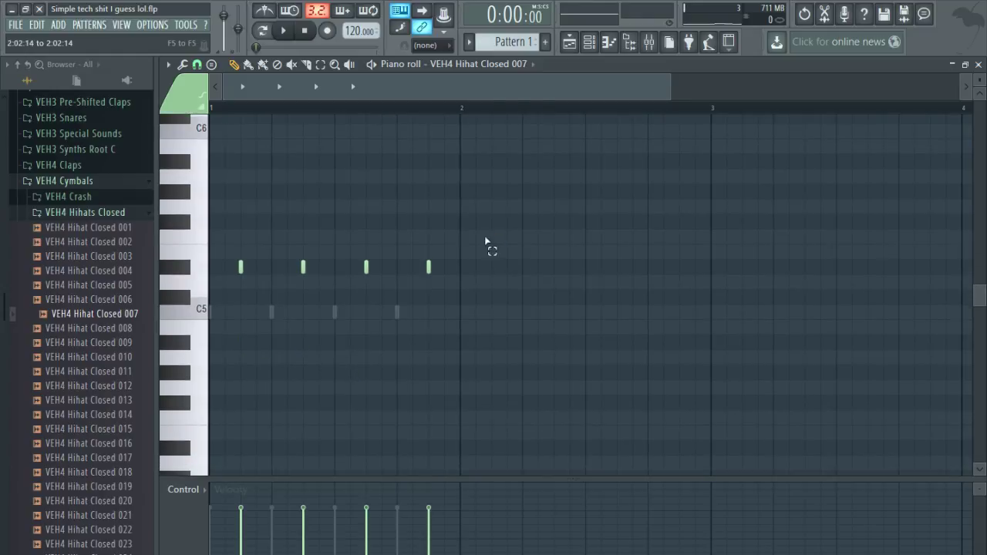
{"action": "left_click_drag", "start_coordinate": [489, 230], "coordinate": [219, 310]}
{"action": "left_click_drag", "start_coordinate": [239, 271], "coordinate": [229, 314]}
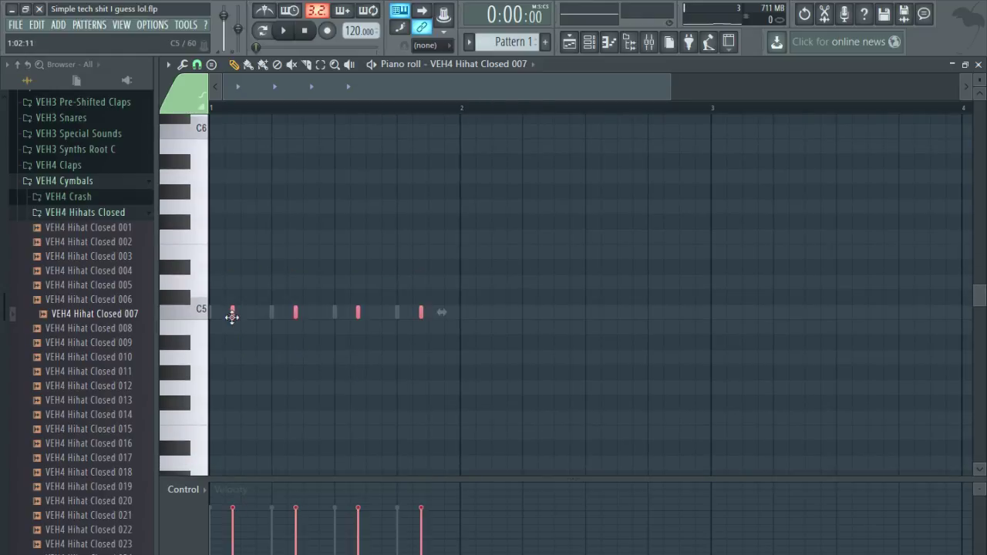
{"action": "key", "text": "space"}
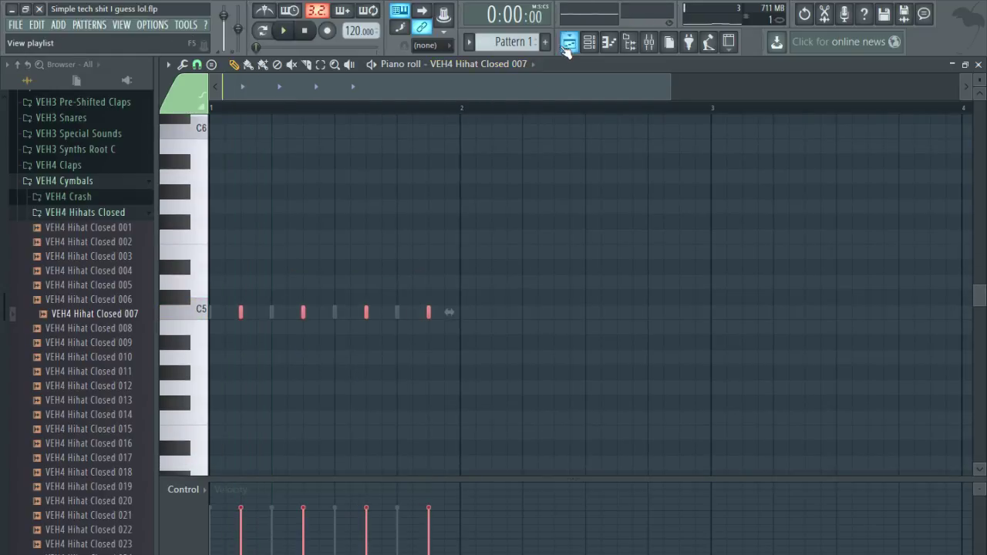
Play the full arrangement from the start in the playlist.
{"action": "left_click", "coordinate": [568, 44]}
{"action": "scroll", "coordinate": [362, 225], "scroll_direction": "up", "scroll_amount": 2}
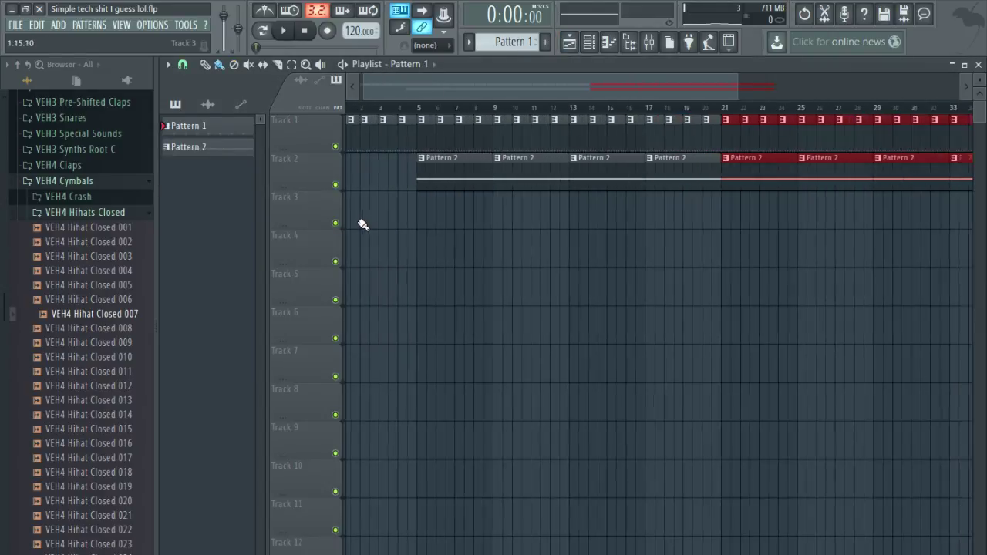
{"action": "key", "text": "space"}
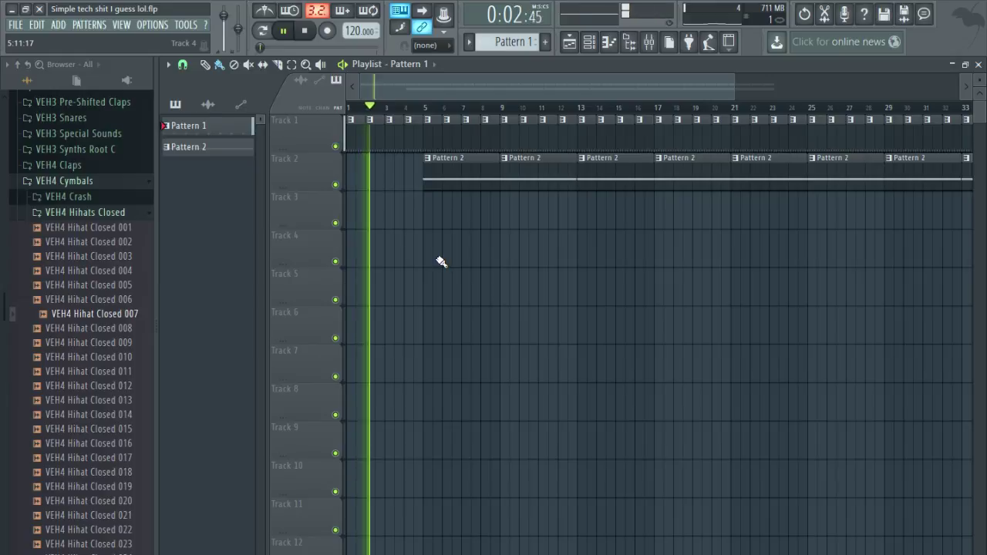
{"action": "scroll", "coordinate": [441, 260], "scroll_direction": "down", "scroll_amount": 2}
Glance at the mixer, close the playlist and piano roll, and stop playback.
{"action": "left_click", "coordinate": [648, 43]}
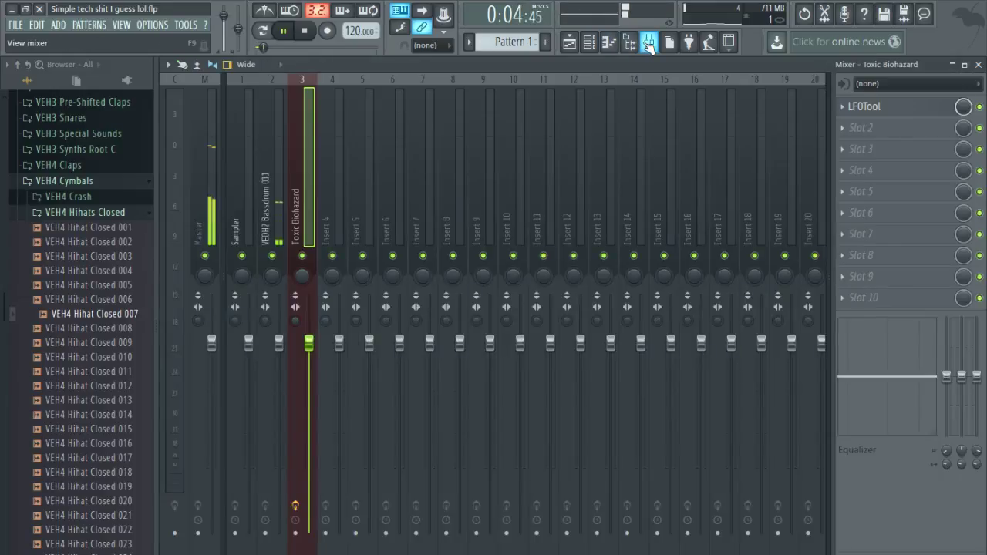
{"action": "left_click", "coordinate": [649, 45]}
{"action": "left_click", "coordinate": [979, 66]}
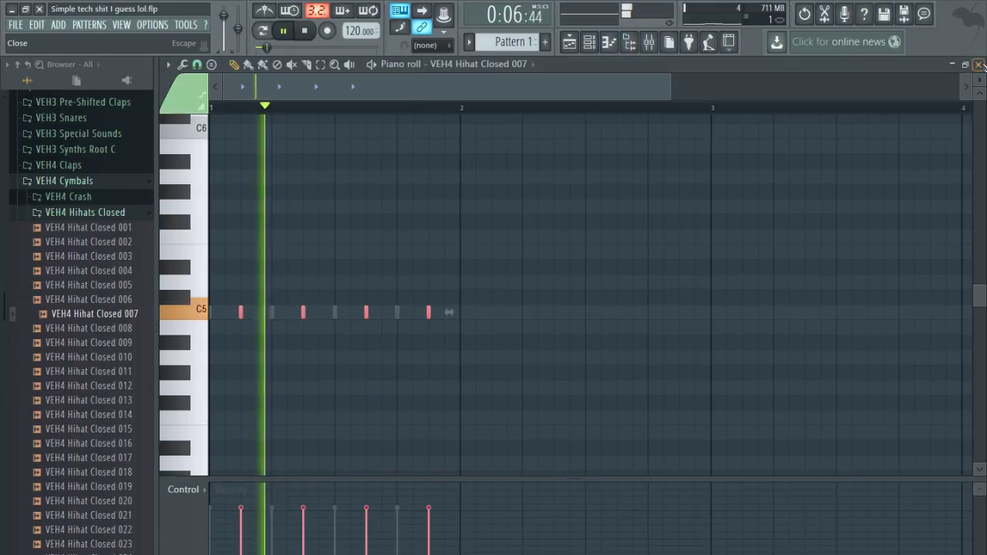
{"action": "left_click", "coordinate": [980, 66]}
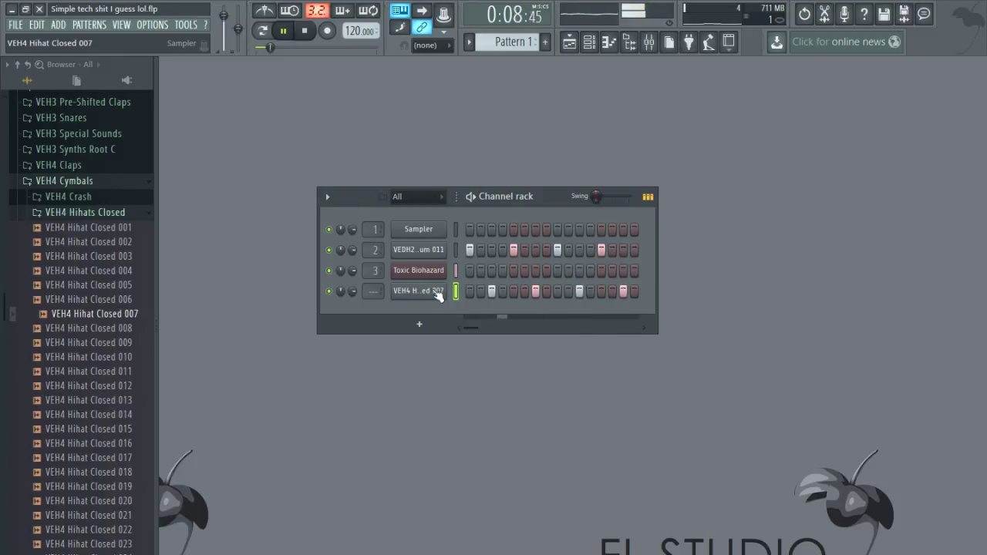
{"action": "left_click", "coordinate": [305, 31]}
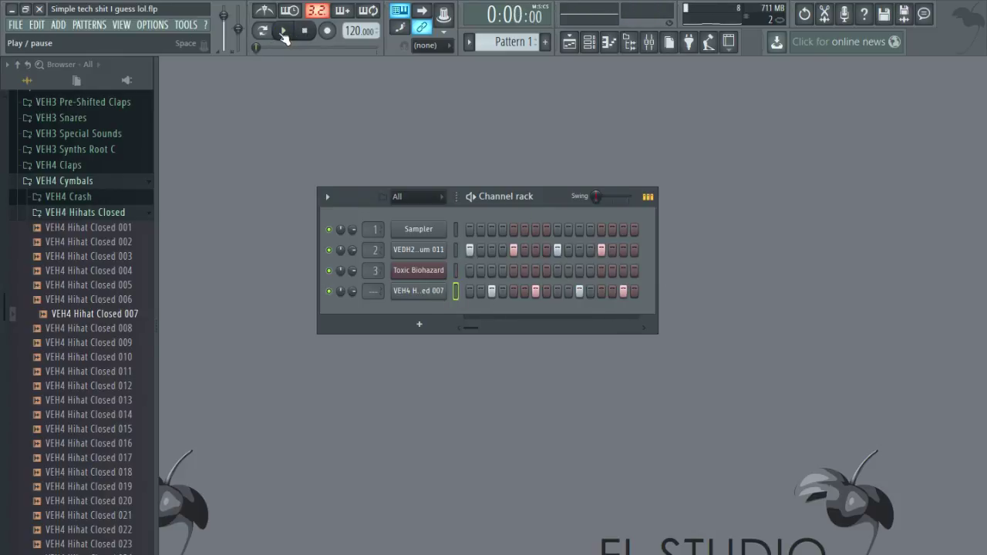
Restart playback and link the VEH4 Hihat Closed 007 channel to mixer insert 4, closing the mixer and channel settings.
{"action": "left_click", "coordinate": [283, 31]}
{"action": "left_click", "coordinate": [418, 291]}
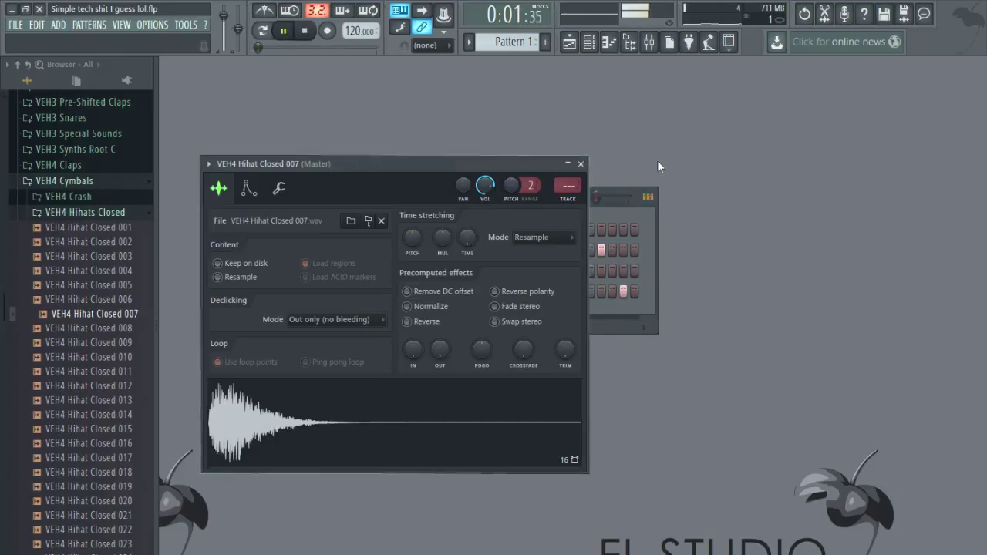
{"action": "left_click", "coordinate": [649, 41]}
{"action": "left_click", "coordinate": [324, 78]}
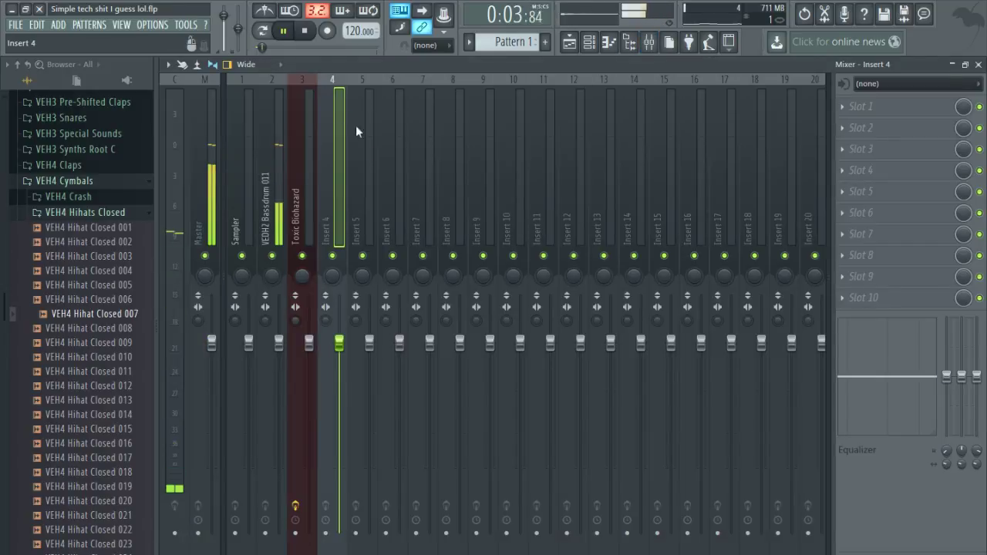
{"action": "key", "text": "ctrl+l"}
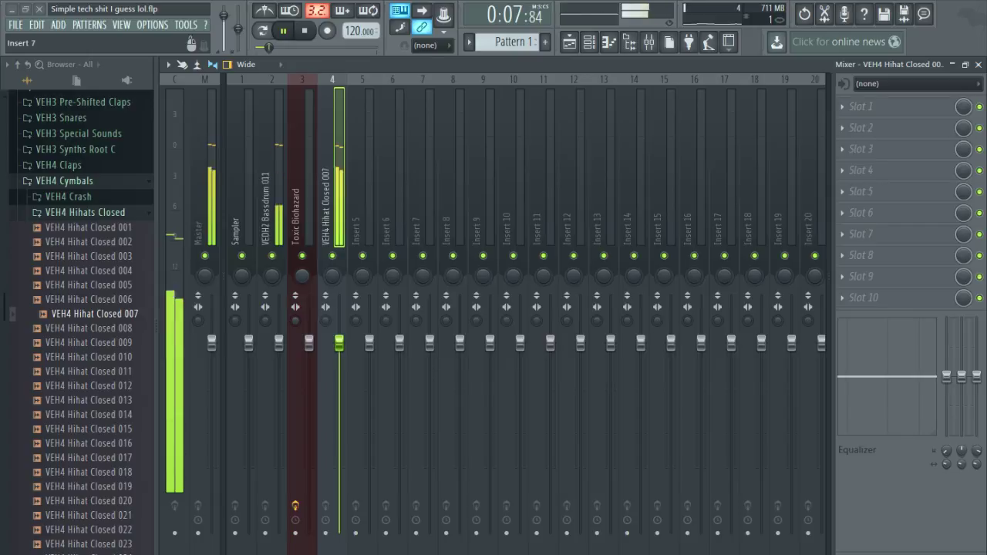
{"action": "left_click", "coordinate": [978, 64]}
{"action": "left_click", "coordinate": [582, 164]}
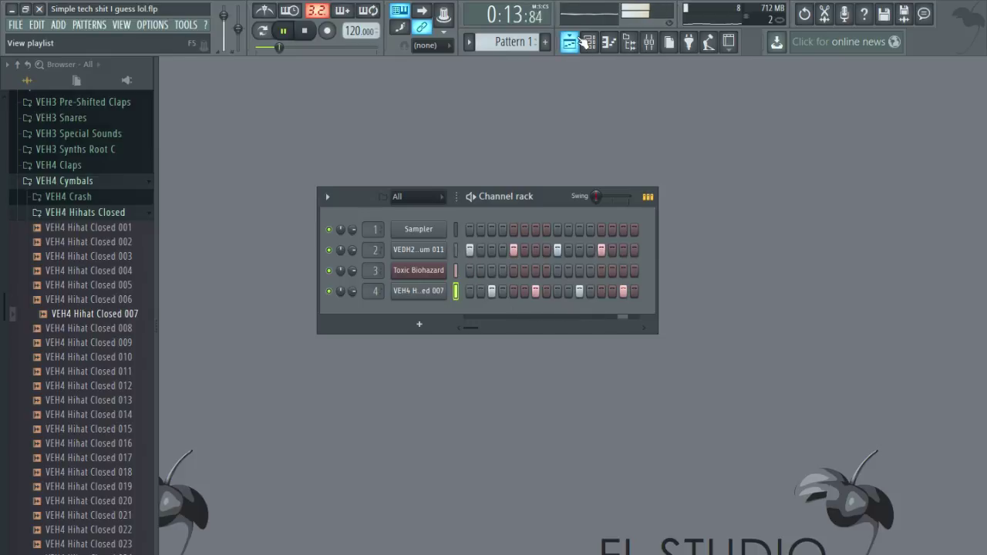
Check the mixer levels during playback, and look at the Toxic Biohazard plugin settings.
{"action": "left_click", "coordinate": [649, 42]}
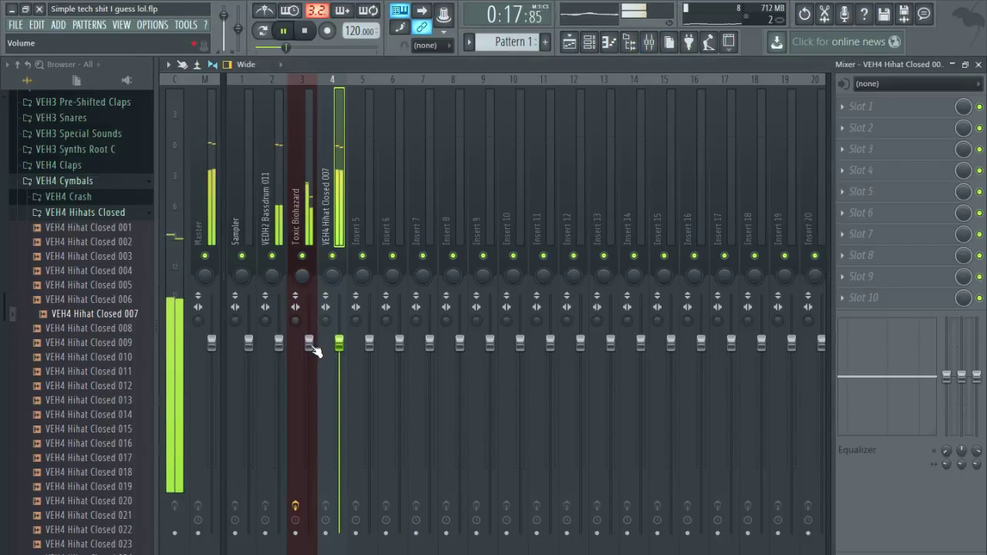
{"action": "left_click", "coordinate": [979, 64]}
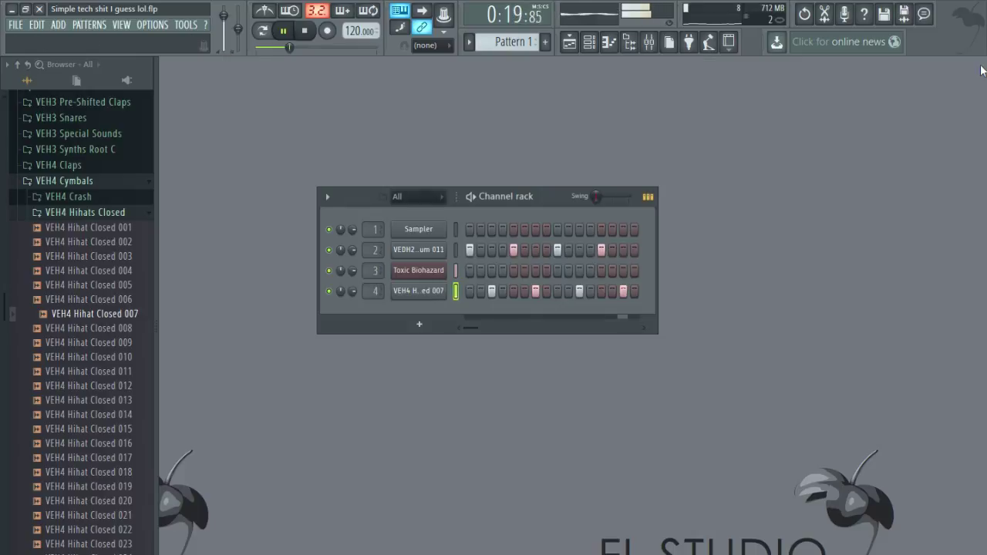
{"action": "left_click", "coordinate": [445, 273]}
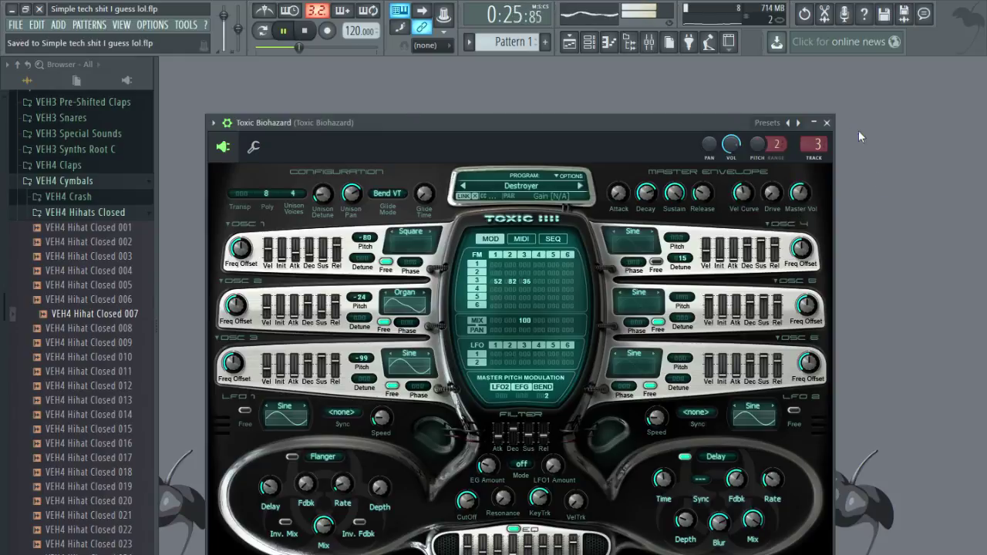
{"action": "left_click", "coordinate": [826, 123]}
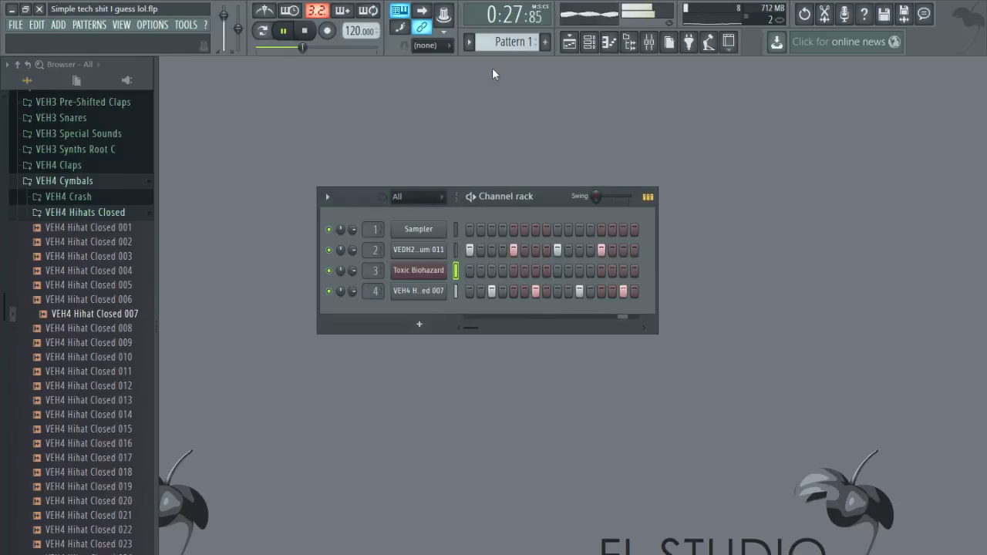
Examine the playlist arrangement around bars 16 to 21 during playback, and stop playback.
{"action": "left_click", "coordinate": [570, 43]}
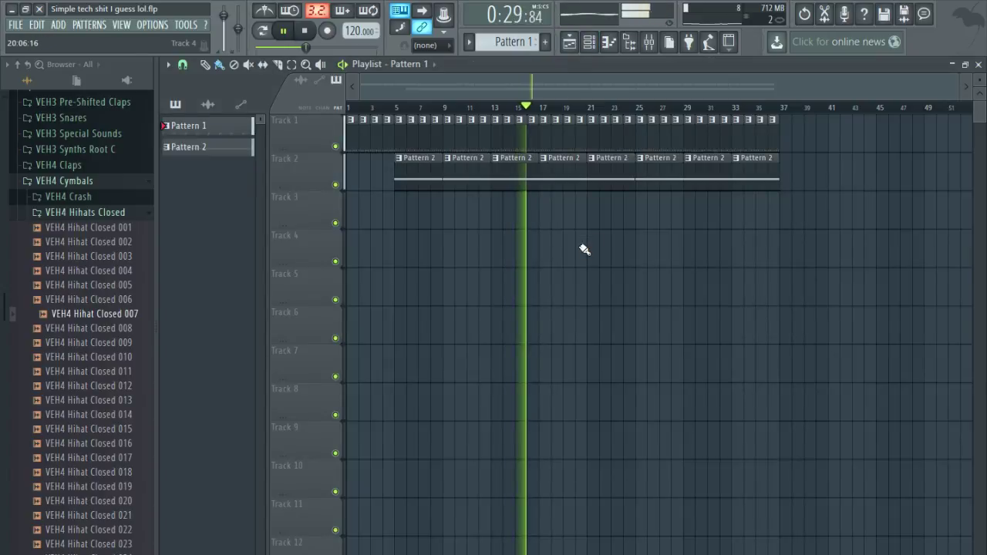
{"action": "scroll", "coordinate": [560, 256], "scroll_direction": "up", "scroll_amount": 3}
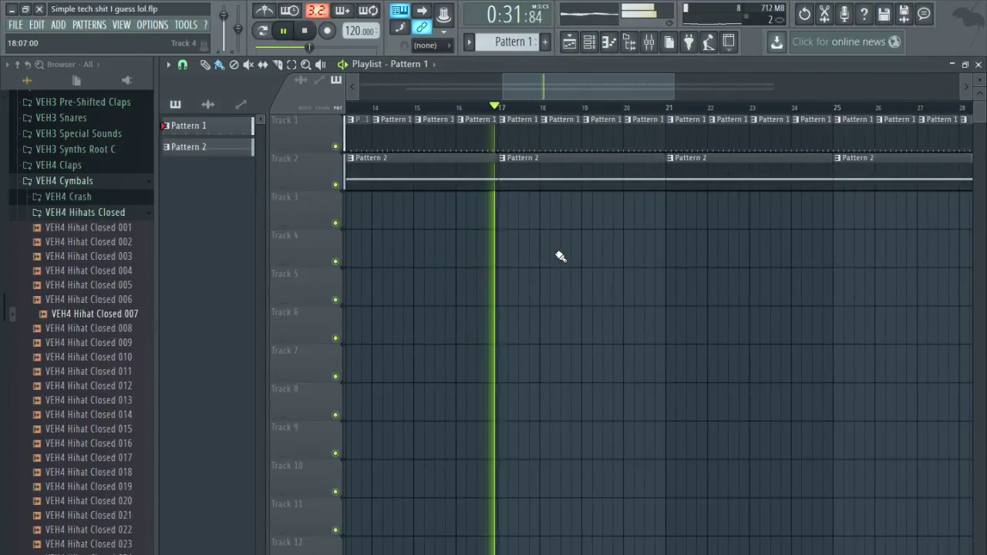
{"action": "left_click_drag", "start_coordinate": [673, 283], "coordinate": [592, 311]}
{"action": "scroll", "coordinate": [593, 312], "scroll_direction": "down", "scroll_amount": 2}
{"action": "scroll", "coordinate": [592, 312], "scroll_direction": "up", "scroll_amount": 2}
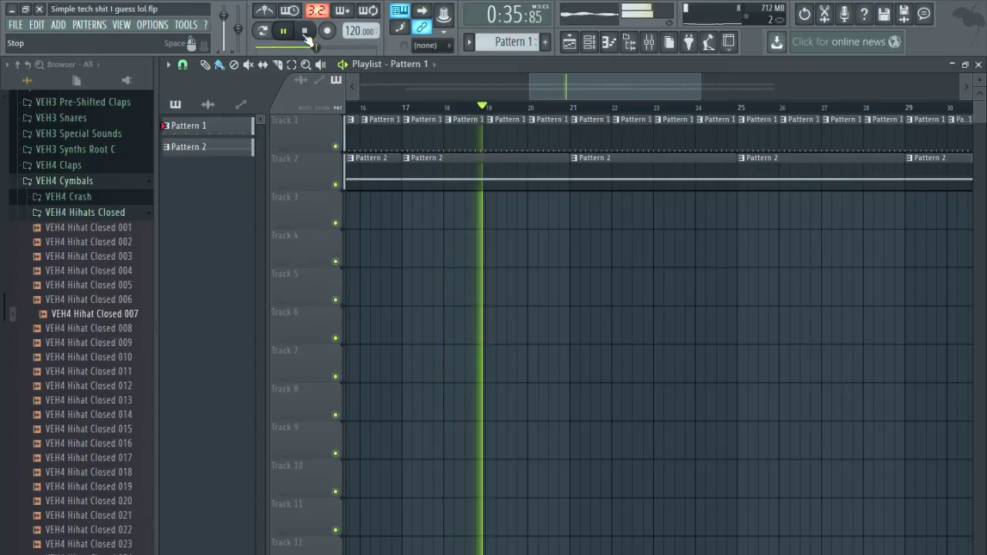
{"action": "left_click", "coordinate": [307, 39]}
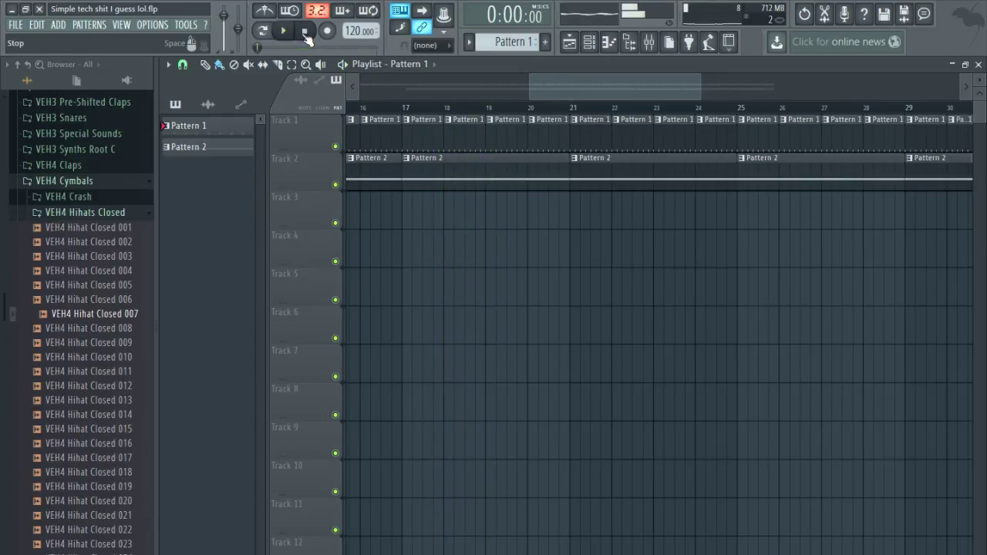
Collapse the VEH4 Hihats Closed and VEH4 Cymbals folders, close the playlist, and audition VEH4 Clap 006 from the VEH4 Claps folder.
{"action": "left_click", "coordinate": [125, 213]}
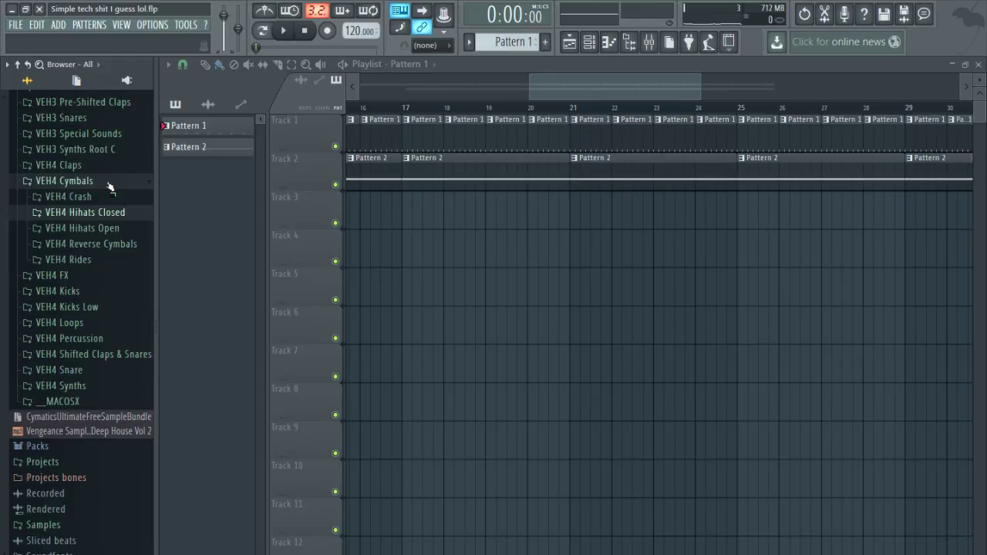
{"action": "left_click", "coordinate": [978, 64]}
{"action": "left_click", "coordinate": [101, 182]}
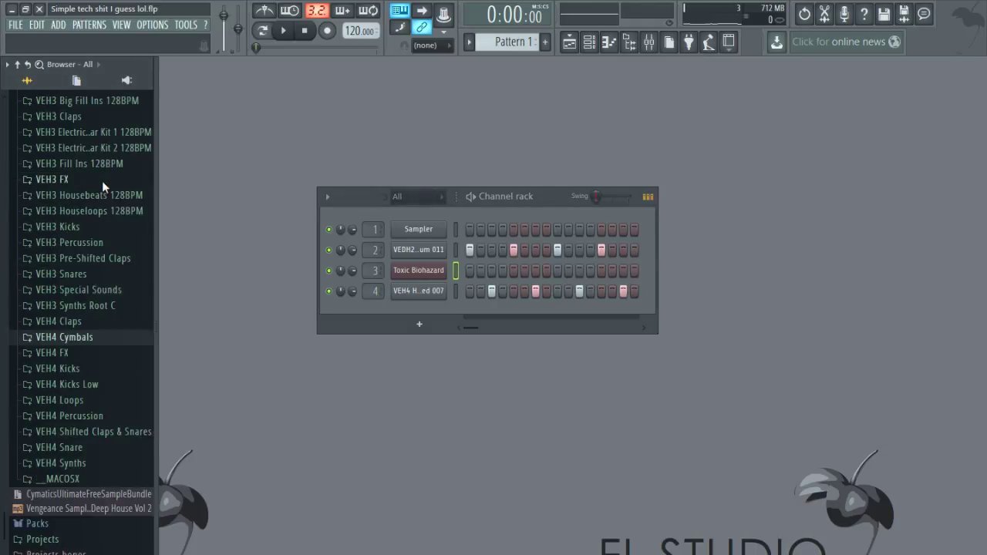
{"action": "left_click", "coordinate": [108, 330]}
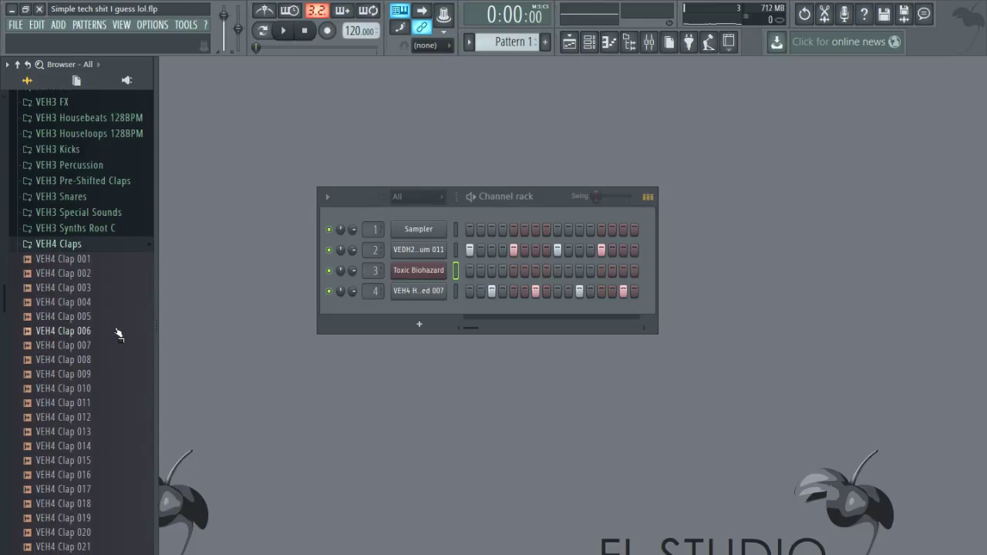
{"action": "left_click", "coordinate": [118, 331]}
In a new Pattern 3, add VEH4 Clap 006 as a channel with hits on its first two steps, using pattern playback mode.
{"action": "left_click", "coordinate": [545, 42]}
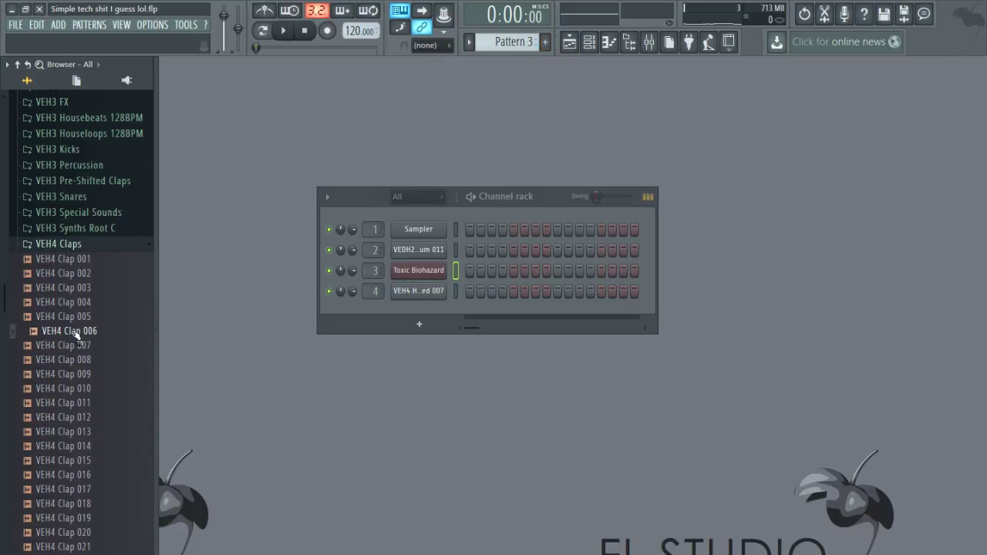
{"action": "left_click_drag", "start_coordinate": [77, 333], "coordinate": [408, 312]}
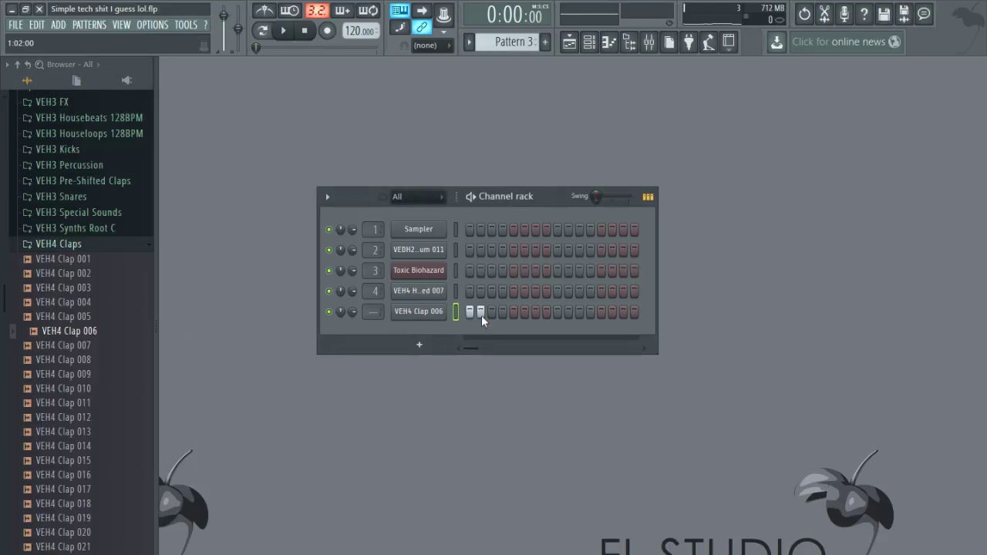
{"action": "left_click", "coordinate": [262, 30]}
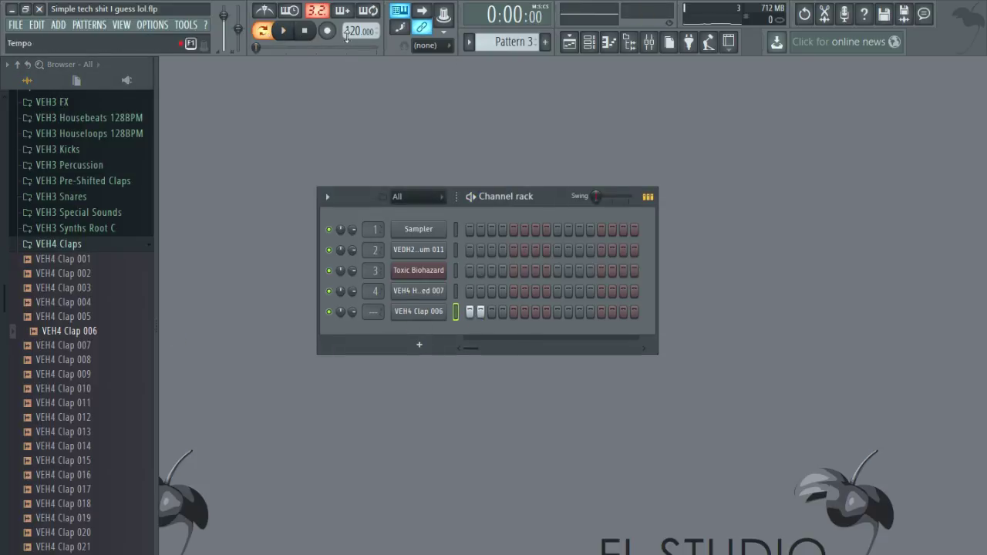
Link the VEH4 Clap 006 channel to mixer insert 5, and add Fruity Reeverb 2 with a longer decay time.
{"action": "left_click", "coordinate": [649, 42]}
{"action": "left_click", "coordinate": [368, 83]}
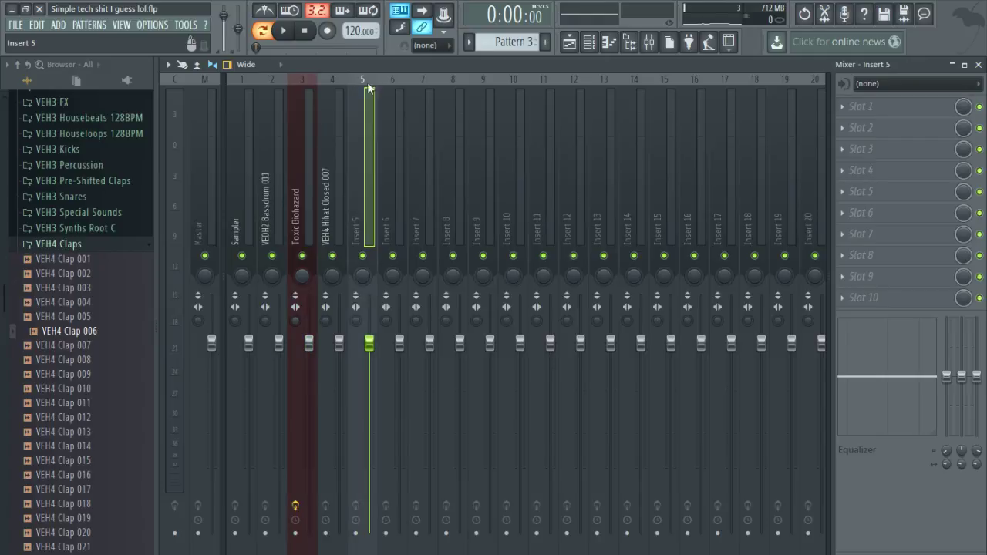
{"action": "key", "text": "ctrl+l"}
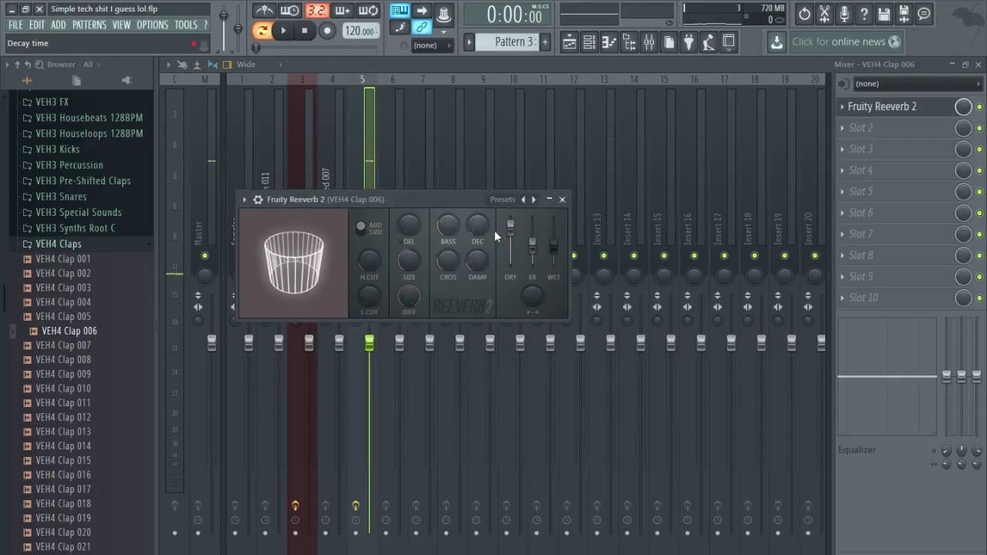
{"action": "key", "text": "space"}
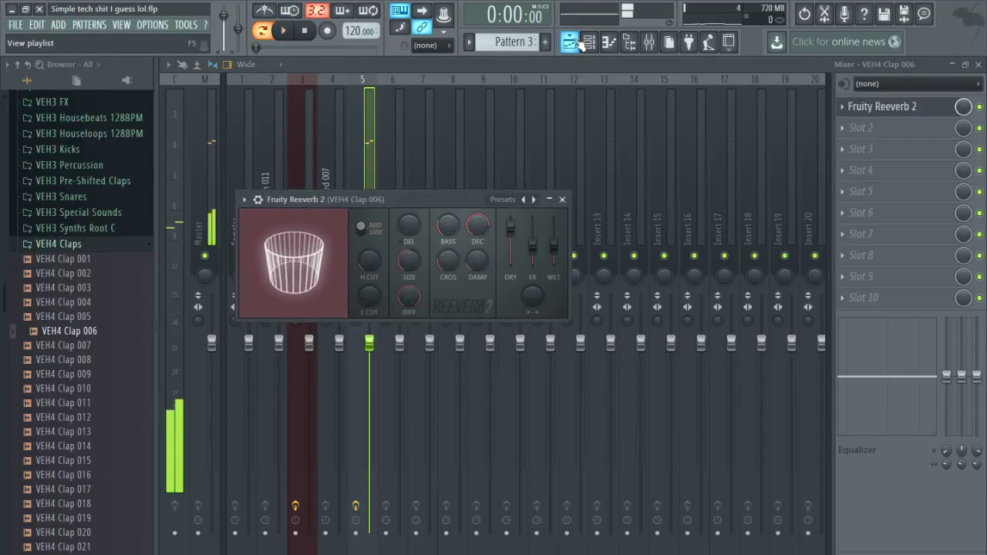
Play the song from about bar 15 in the playlist and place a Pattern 3 clip on Track 3 at bar 19.
{"action": "left_click", "coordinate": [569, 42]}
{"action": "key", "text": "space"}
{"action": "scroll", "coordinate": [584, 321], "scroll_direction": "down", "scroll_amount": 3}
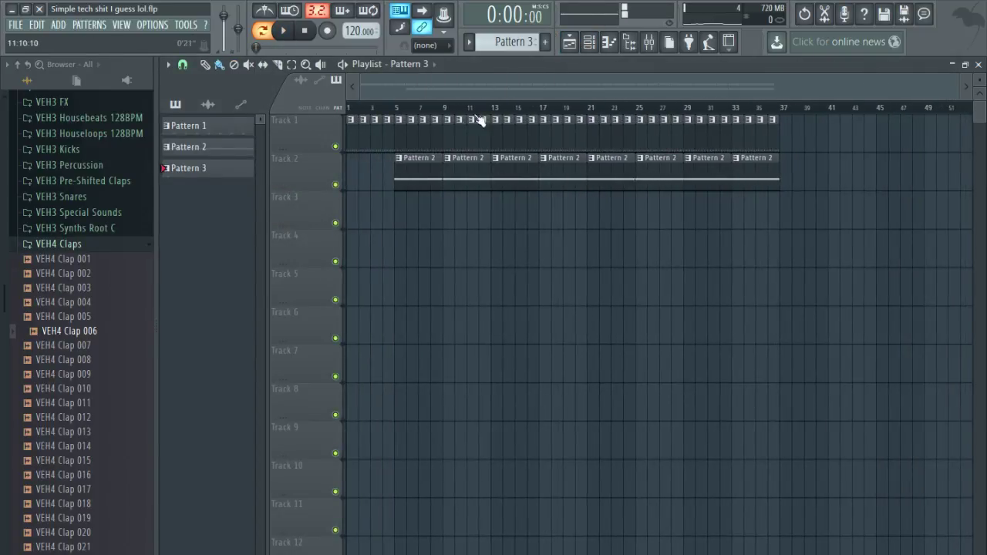
{"action": "left_click", "coordinate": [524, 106]}
{"action": "key", "text": "space"}
{"action": "scroll", "coordinate": [586, 282], "scroll_direction": "up", "scroll_amount": 4}
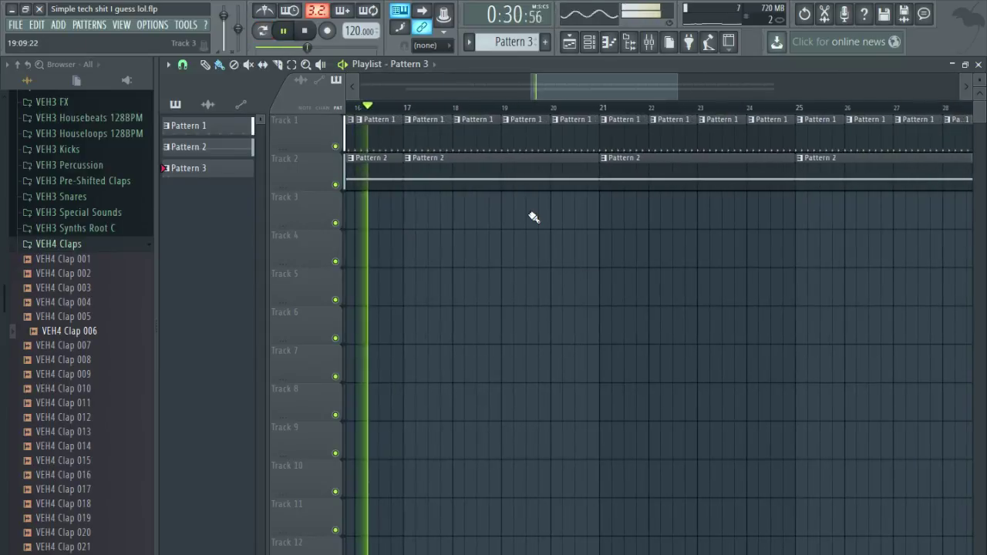
{"action": "scroll", "coordinate": [533, 216], "scroll_direction": "up", "scroll_amount": 2}
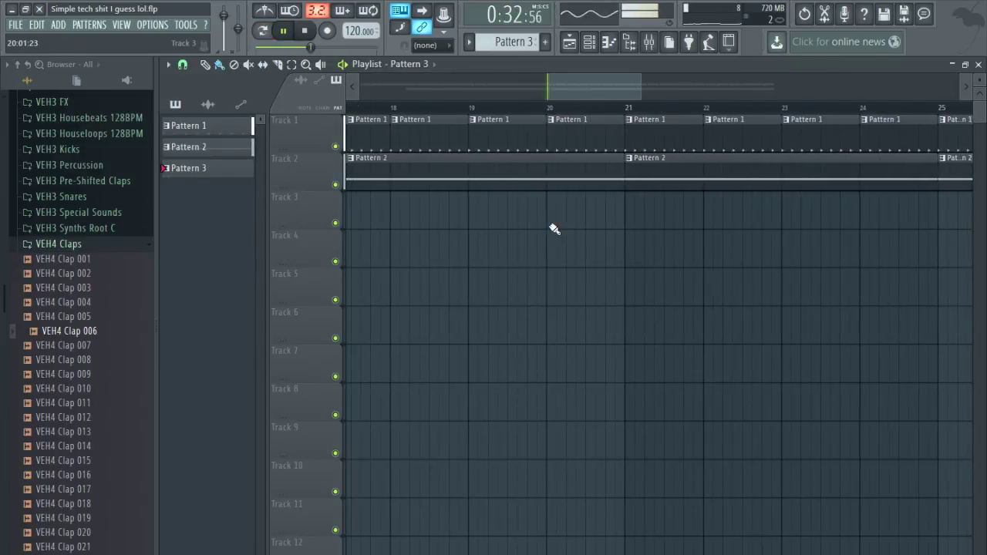
{"action": "left_click", "coordinate": [482, 212]}
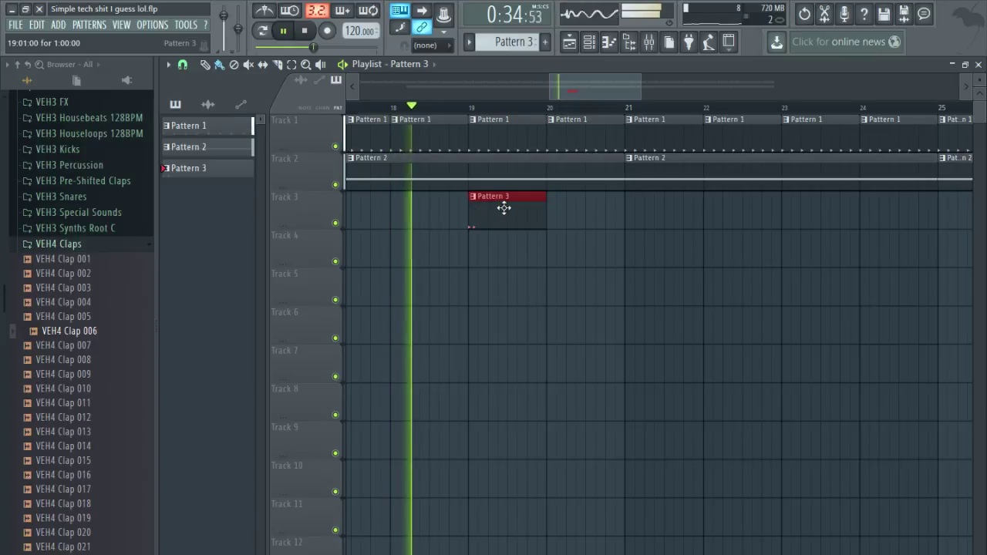
{"action": "scroll", "coordinate": [502, 208], "scroll_direction": "up", "scroll_amount": 2}
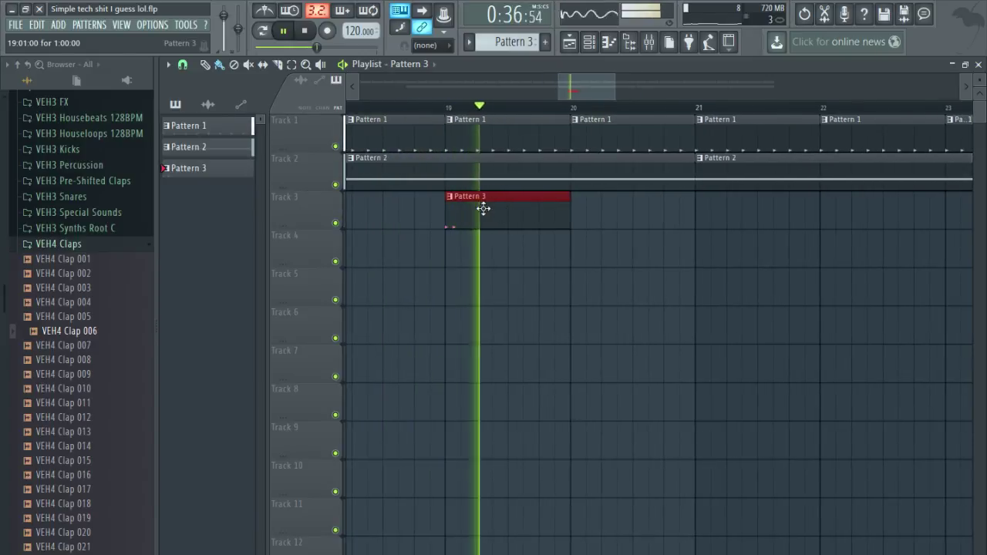
Move the Pattern 3 clip on Track 3 to start just before bar 19 and play the song from about bar 18.
{"action": "left_click_drag", "start_coordinate": [483, 209], "coordinate": [463, 209]}
{"action": "left_click", "coordinate": [384, 106]}
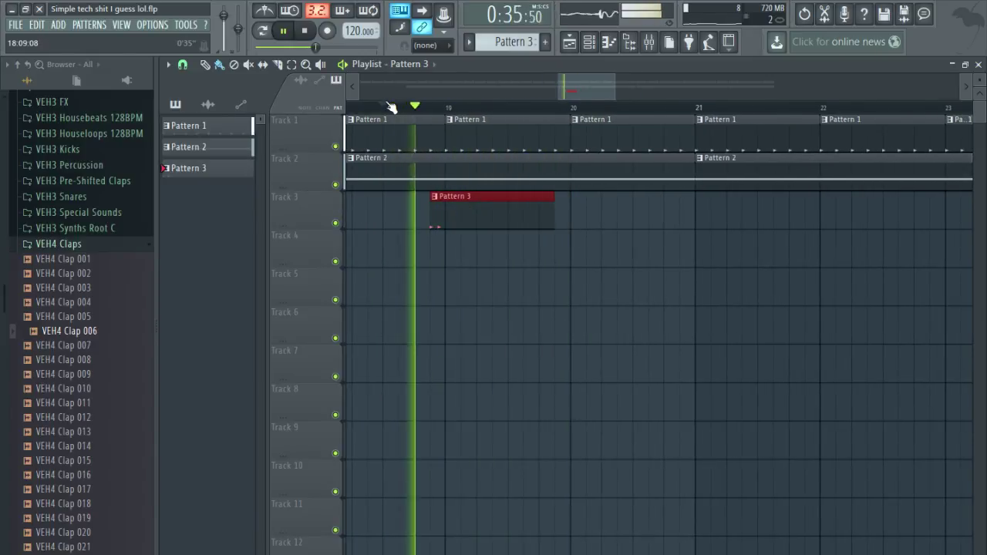
{"action": "scroll", "coordinate": [408, 293], "scroll_direction": "down", "scroll_amount": 2}
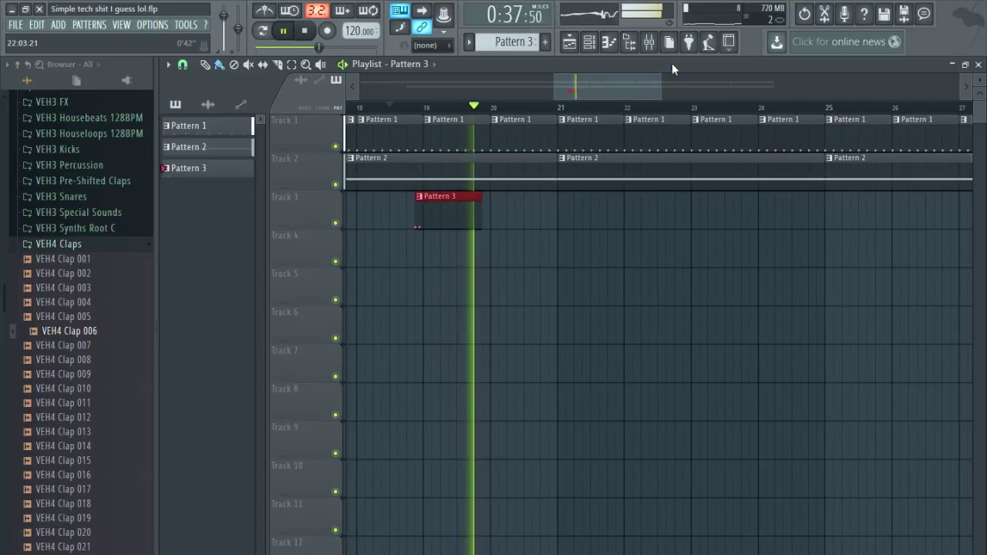
{"action": "left_click", "coordinate": [391, 106]}
{"action": "key", "text": "space"}
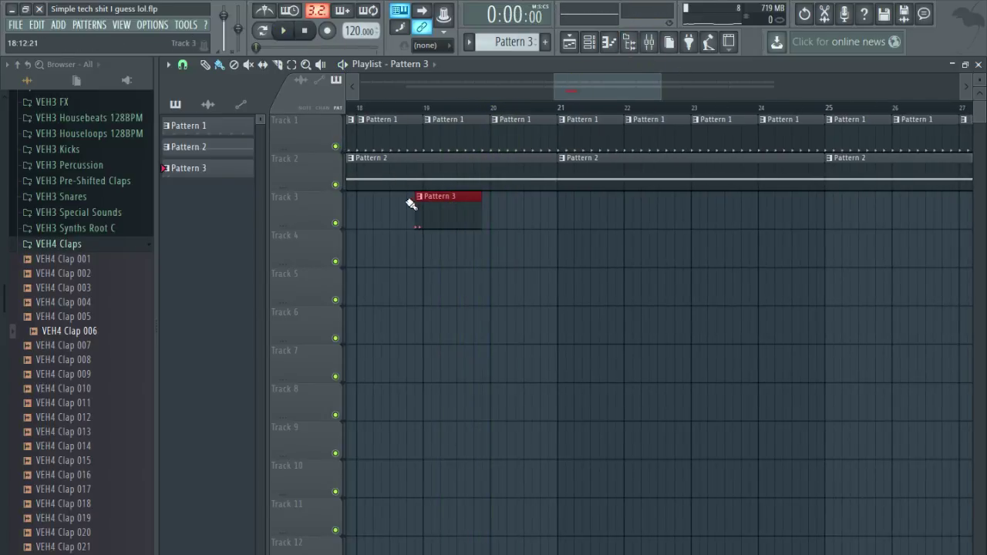
Reposition the Pattern 3 clip to start just before bar 21 on Track 3, checking the placement with playback from mid bar 20.
{"action": "left_click_drag", "start_coordinate": [411, 204], "coordinate": [547, 213]}
{"action": "scroll", "coordinate": [547, 213], "scroll_direction": "up", "scroll_amount": 2}
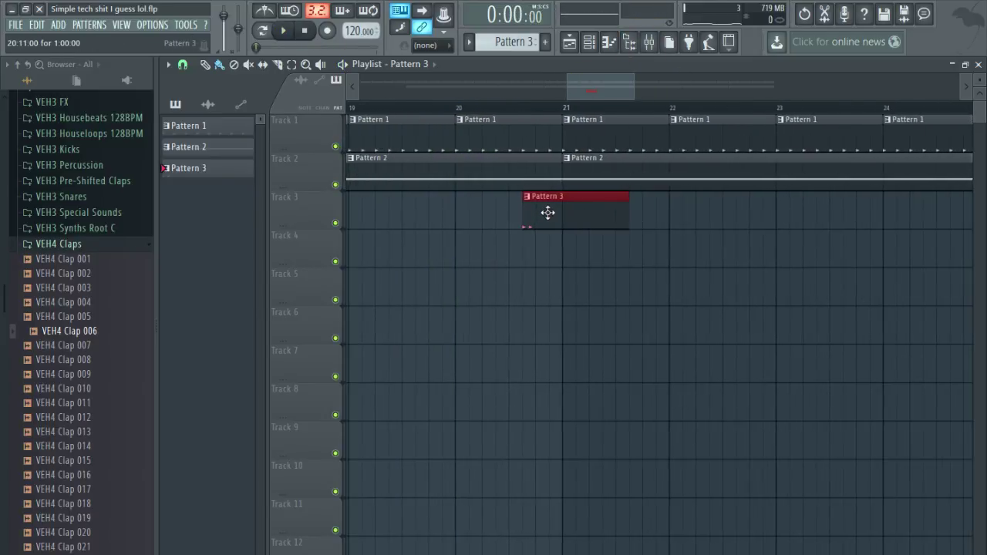
{"action": "key", "text": "space"}
{"action": "left_click", "coordinate": [498, 106]}
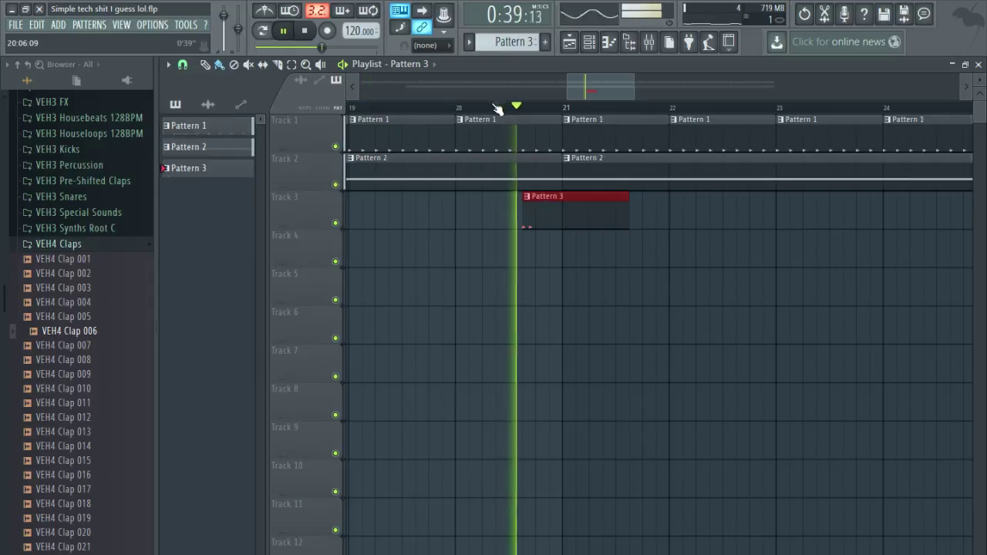
{"action": "scroll", "coordinate": [529, 302], "scroll_direction": "up", "scroll_amount": 2}
{"action": "left_click_drag", "start_coordinate": [583, 205], "coordinate": [623, 203]}
{"action": "left_click", "coordinate": [513, 105]}
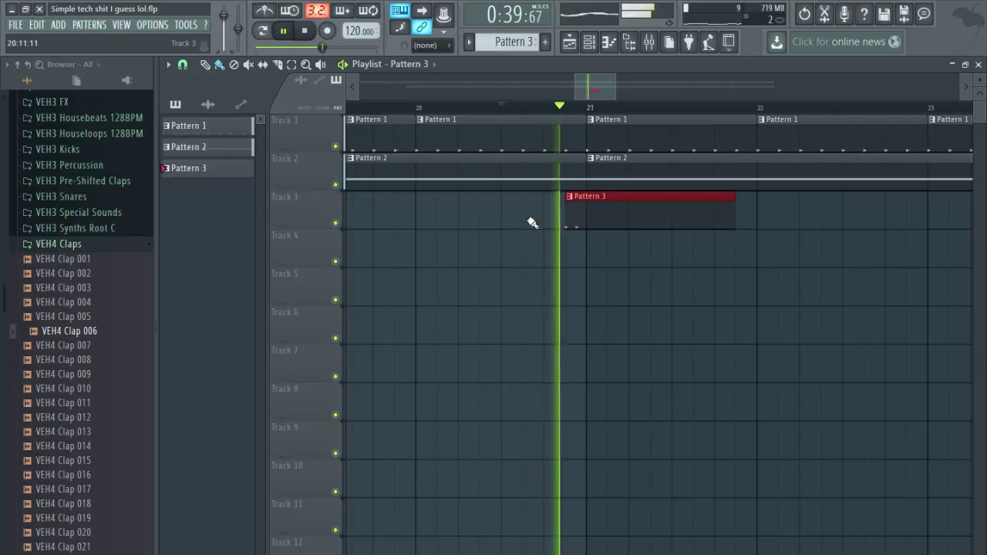
{"action": "left_click", "coordinate": [305, 32]}
{"action": "left_click", "coordinate": [305, 32]}
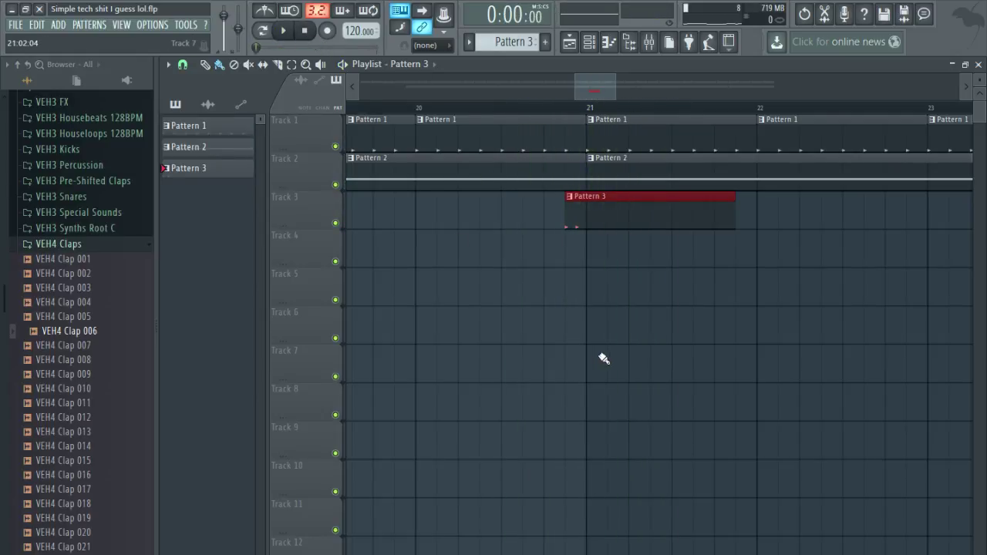
Delete the Pattern 2 clips from bar 21 onward on Track 2, and close the playlist and the Fruity Reeverb 2 window.
{"action": "scroll", "coordinate": [604, 358], "scroll_direction": "down", "scroll_amount": 5}
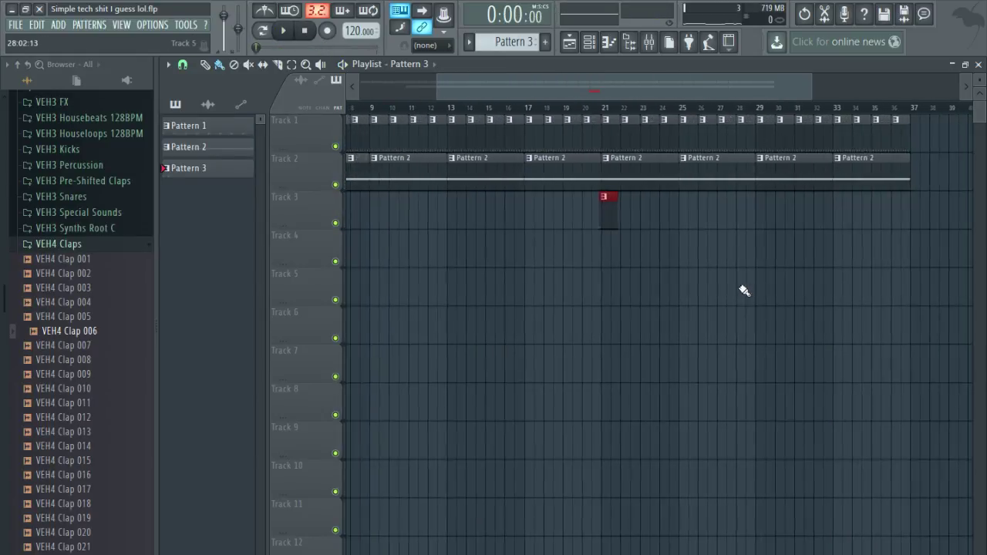
{"action": "left_click_drag", "start_coordinate": [887, 176], "coordinate": [637, 169]}
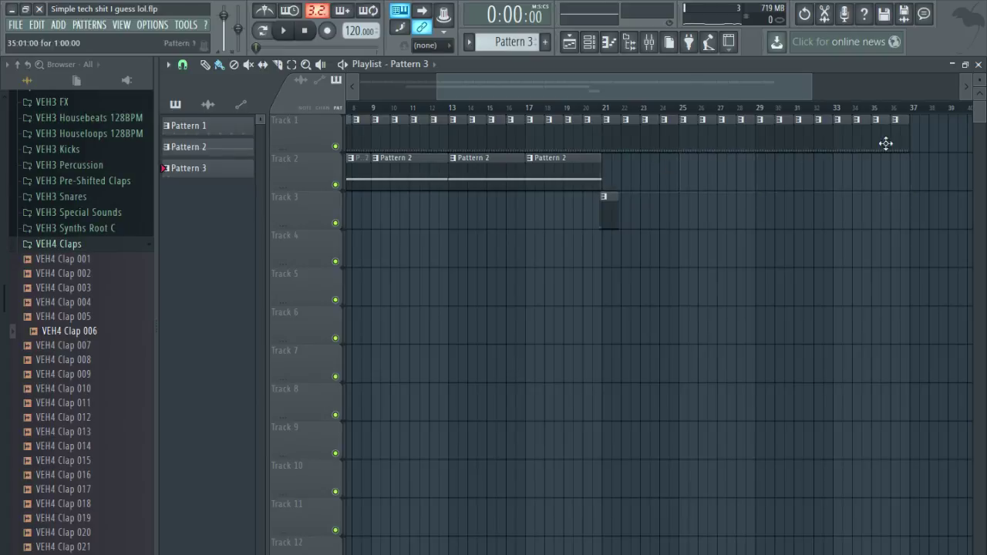
{"action": "left_click", "coordinate": [979, 65]}
{"action": "left_click", "coordinate": [974, 102]}
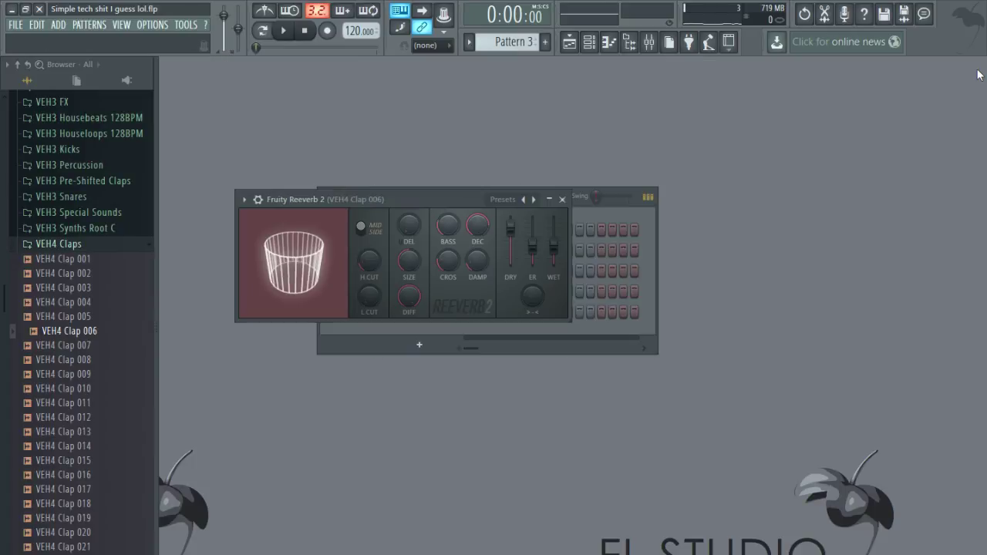
{"action": "left_click", "coordinate": [563, 200]}
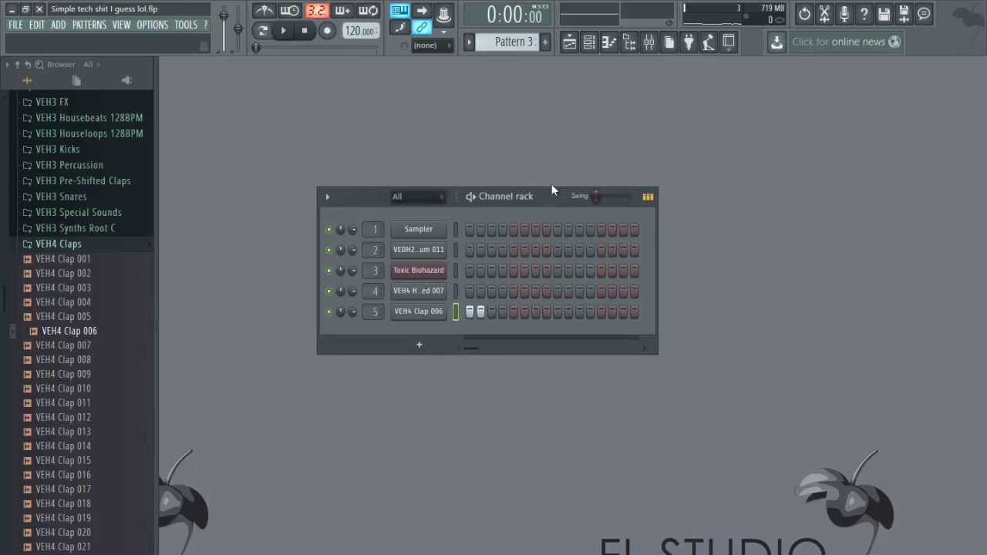
In a new Pattern 4, add a second Toxic Biohazard channel and open the Pads bank in its presets library.
{"action": "left_click", "coordinate": [545, 42]}
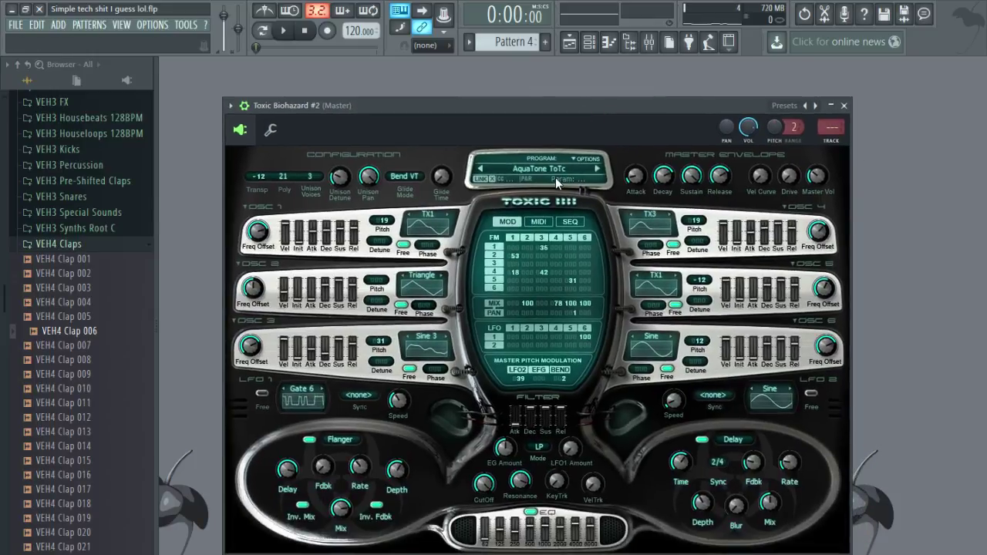
{"action": "left_click", "coordinate": [547, 167]}
{"action": "left_click", "coordinate": [470, 332]}
{"action": "left_click", "coordinate": [454, 274]}
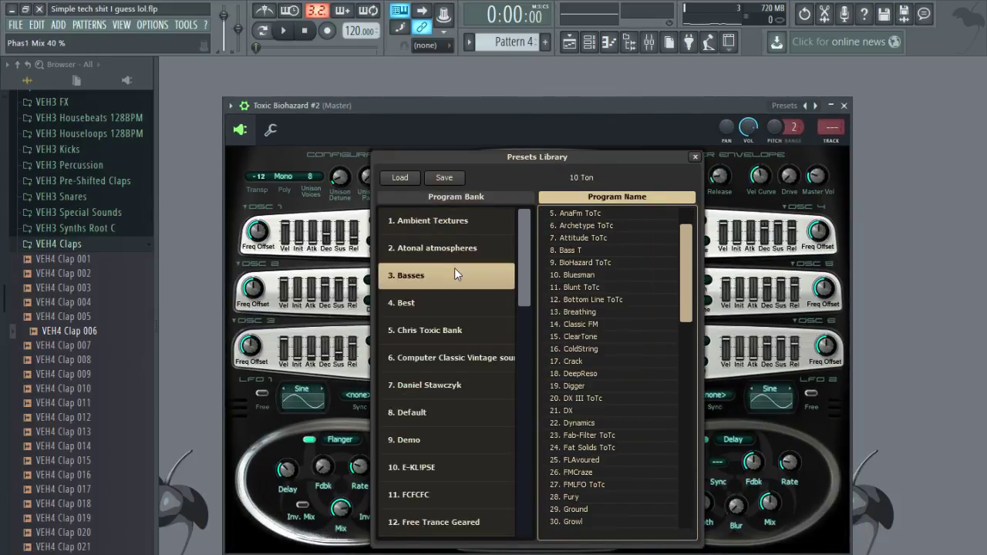
{"action": "key", "text": "v"}
{"action": "left_click_drag", "start_coordinate": [525, 265], "coordinate": [533, 395]}
{"action": "left_click", "coordinate": [457, 383]}
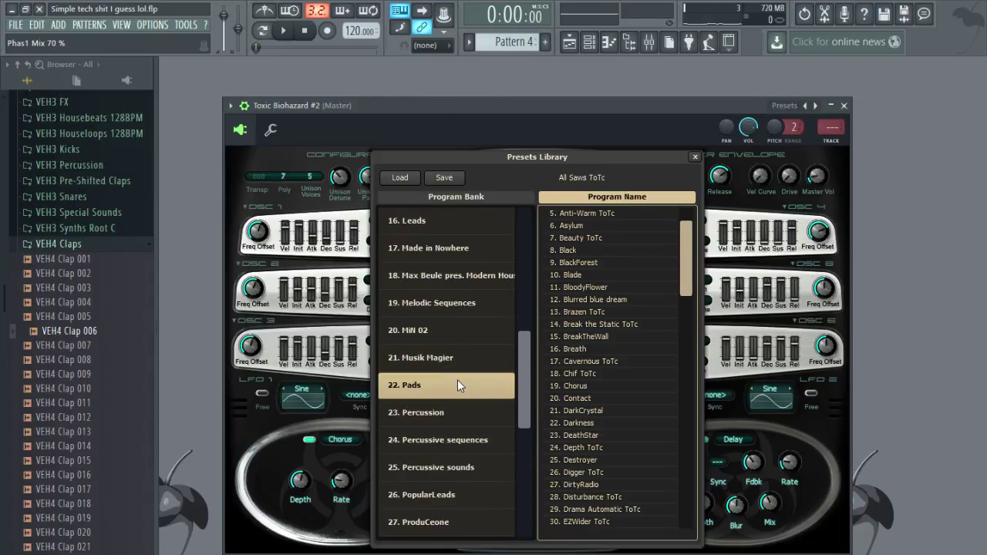
Audition pad presets such as Depth ToTc, Destroyer, Digger ToTc and DirtyRadio for the second Toxic Biohazard.
{"action": "left_click", "coordinate": [664, 370]}
{"action": "scroll", "coordinate": [659, 368], "scroll_direction": "down", "scroll_amount": 1}
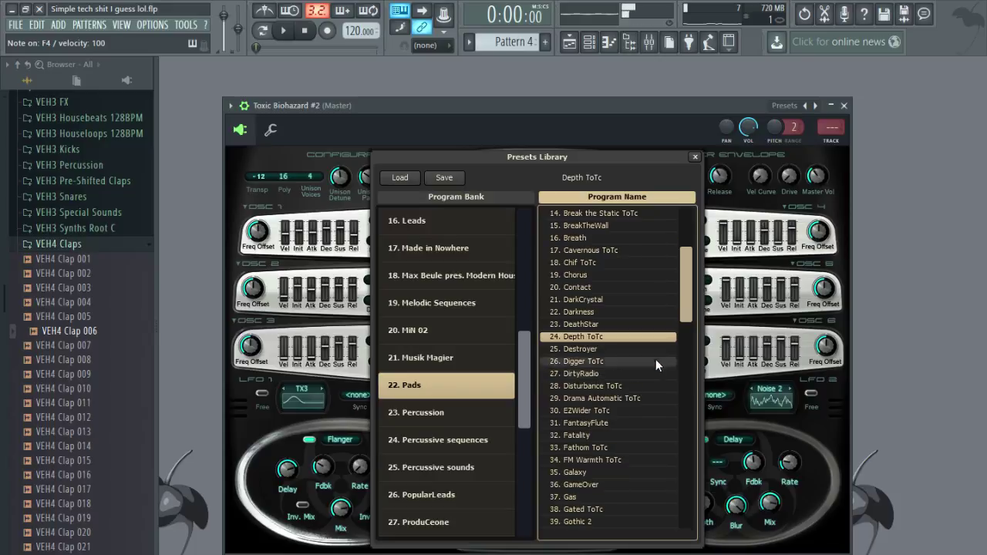
{"action": "left_click", "coordinate": [652, 350]}
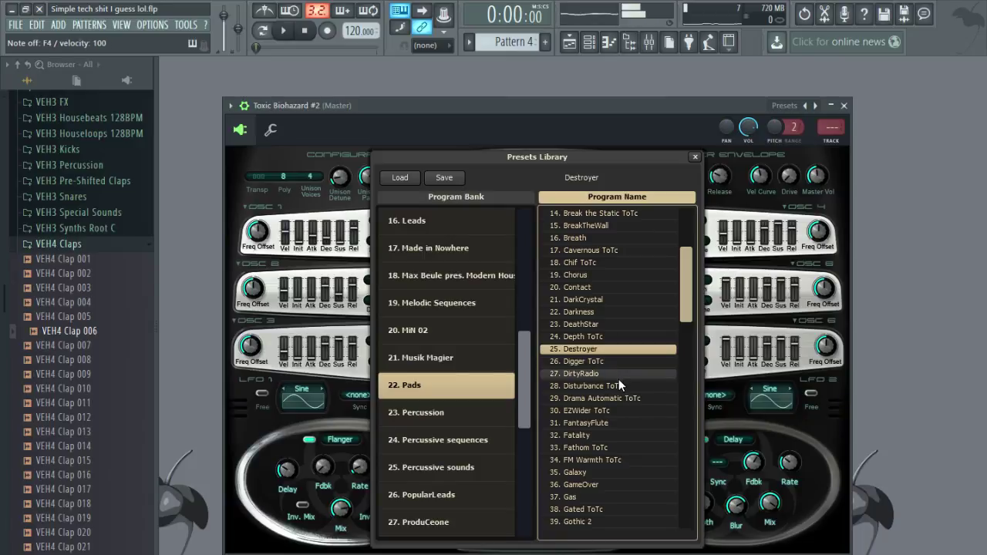
{"action": "left_click", "coordinate": [619, 377]}
{"action": "left_click", "coordinate": [615, 362]}
{"action": "left_click", "coordinate": [615, 350]}
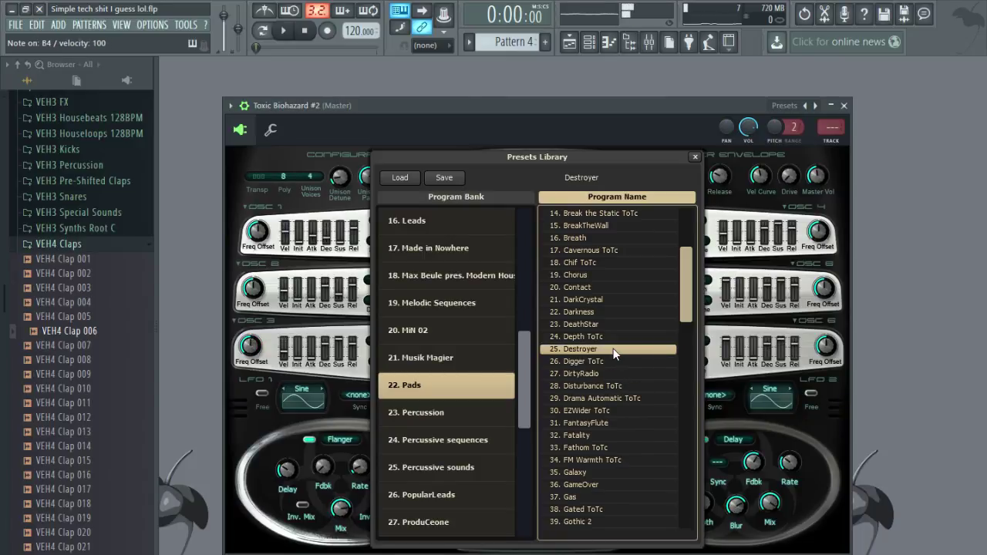
Try FantasyFlute, load the FM Warmth ToTc pad preset and close the Toxic Biohazard #2 window.
{"action": "left_click", "coordinate": [605, 437]}
{"action": "left_click", "coordinate": [609, 423]}
{"action": "scroll", "coordinate": [609, 421], "scroll_direction": "down", "scroll_amount": 2}
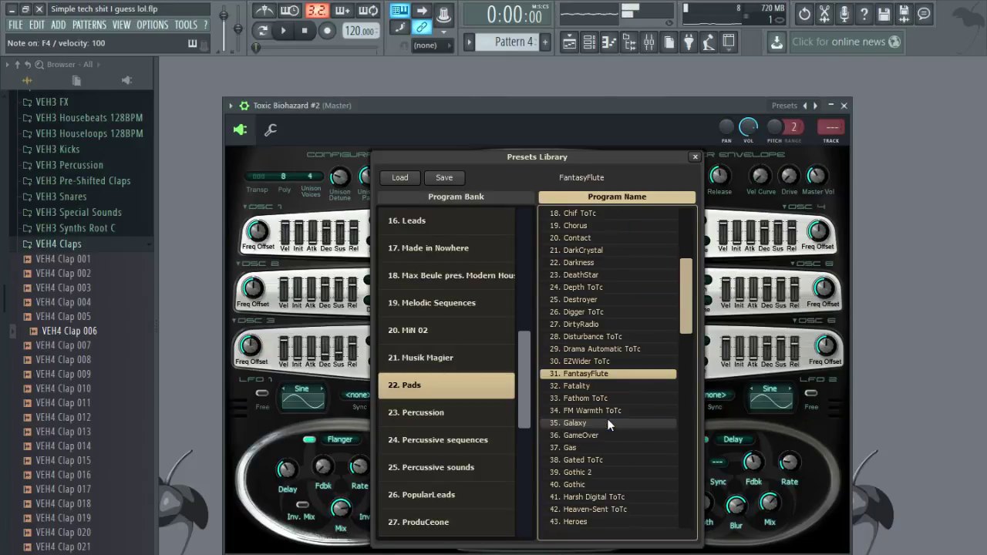
{"action": "left_click", "coordinate": [608, 411]}
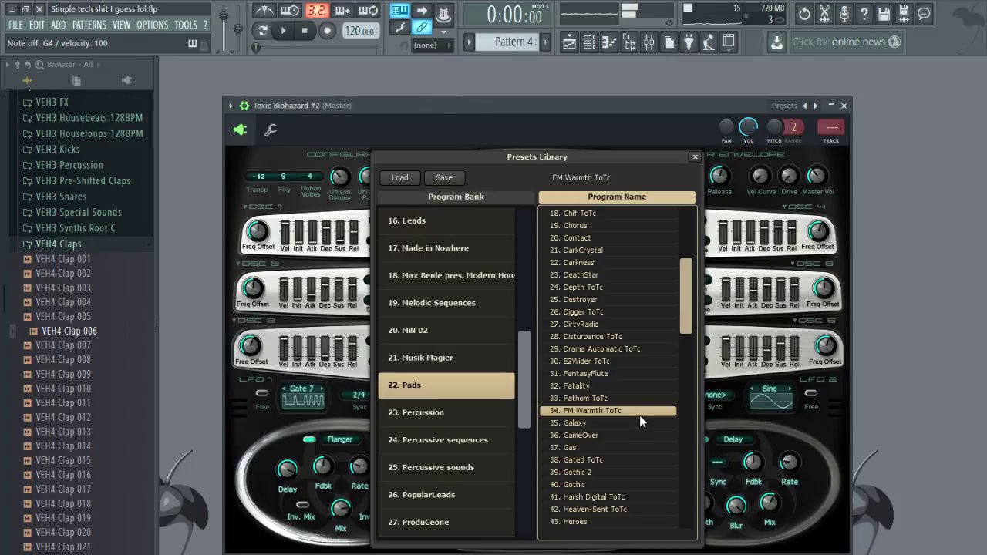
{"action": "left_click", "coordinate": [844, 105]}
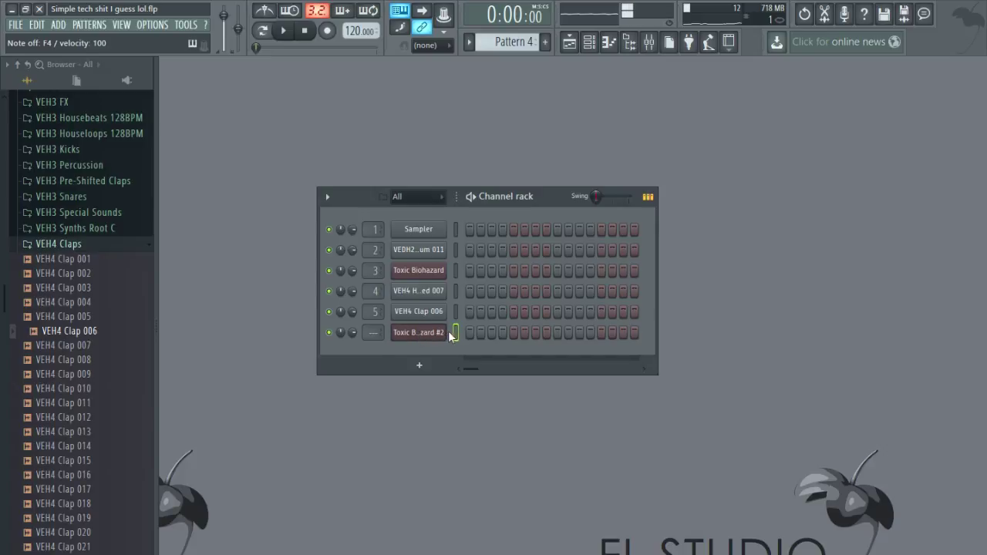
Open the piano roll for Toxic Biohazard #2, try short F4 notes at the start of bar 1 and clear them.
{"action": "key", "text": "F7"}
{"action": "scroll", "coordinate": [348, 328], "scroll_direction": "down", "scroll_amount": 3}
{"action": "left_click", "coordinate": [216, 283]}
{"action": "left_click", "coordinate": [230, 283]}
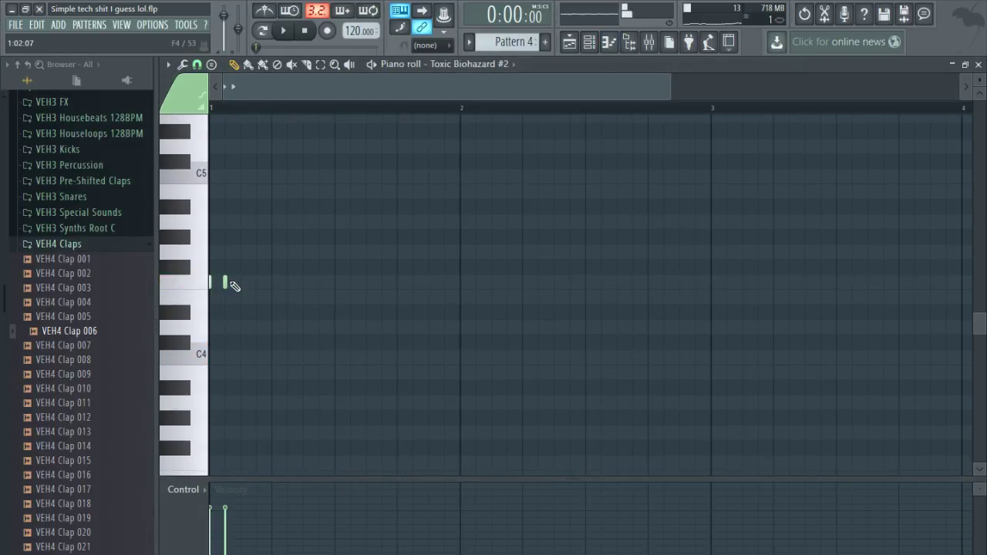
{"action": "scroll", "coordinate": [232, 283], "scroll_direction": "up", "scroll_amount": 3}
{"action": "left_click_drag", "start_coordinate": [233, 282], "coordinate": [311, 295]}
{"action": "right_click", "coordinate": [237, 298]}
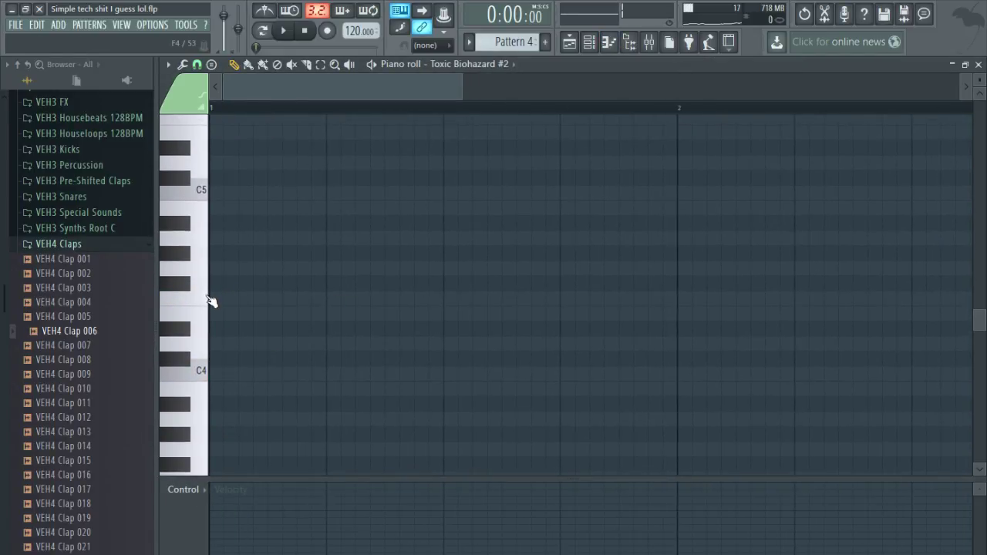
Draw a single F4 note covering the first three beats of bar 1, replacing the shorter trial notes.
{"action": "left_click", "coordinate": [211, 299]}
{"action": "left_click", "coordinate": [244, 303]}
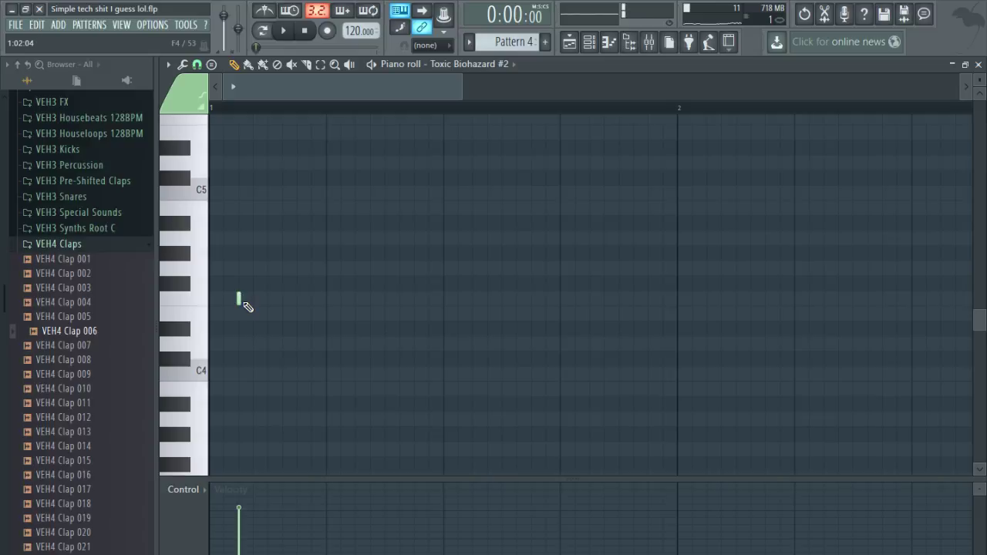
{"action": "left_click", "coordinate": [238, 300]}
{"action": "left_click", "coordinate": [312, 299]}
{"action": "left_click_drag", "start_coordinate": [255, 303], "coordinate": [419, 303]}
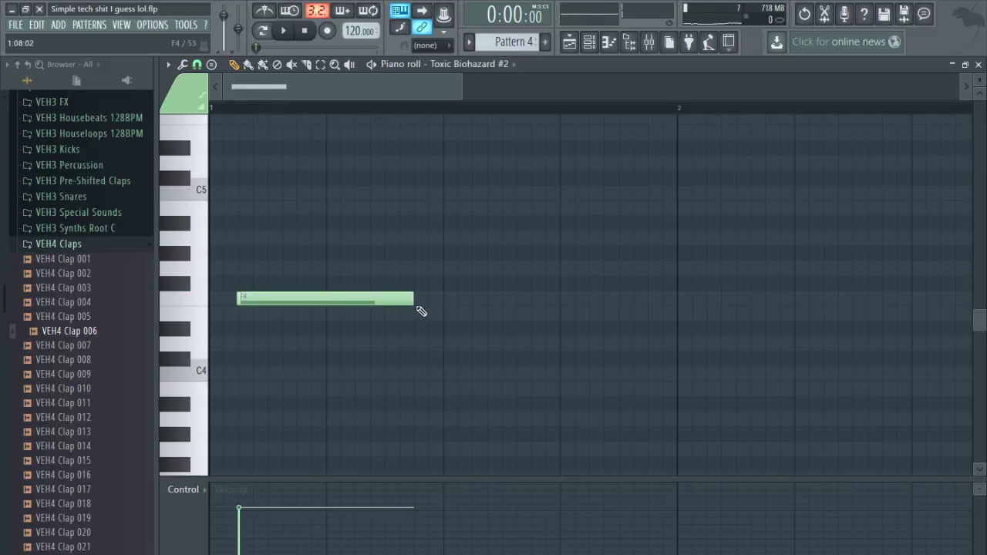
{"action": "left_click_drag", "start_coordinate": [358, 303], "coordinate": [321, 304]}
{"action": "right_click", "coordinate": [381, 301]}
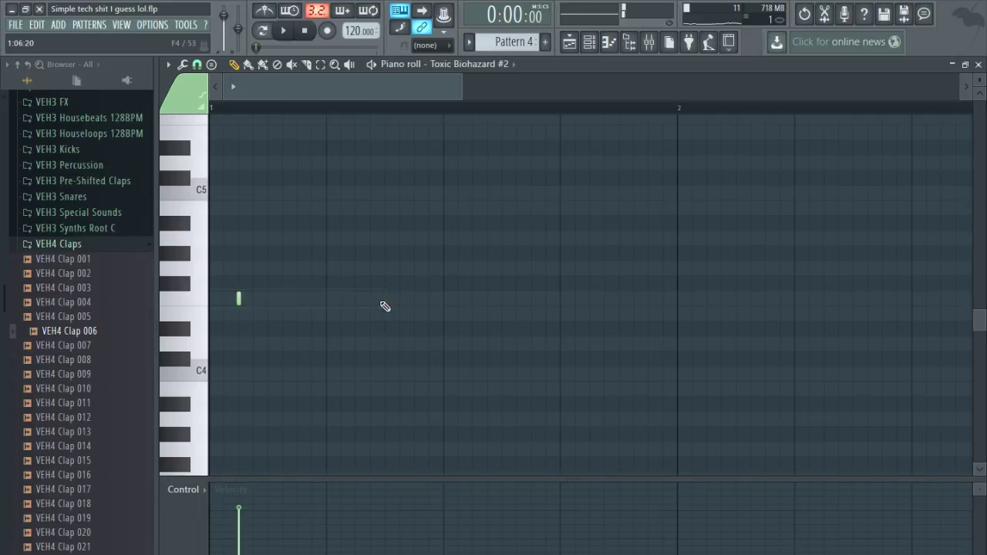
{"action": "left_click_drag", "start_coordinate": [242, 299], "coordinate": [529, 300]}
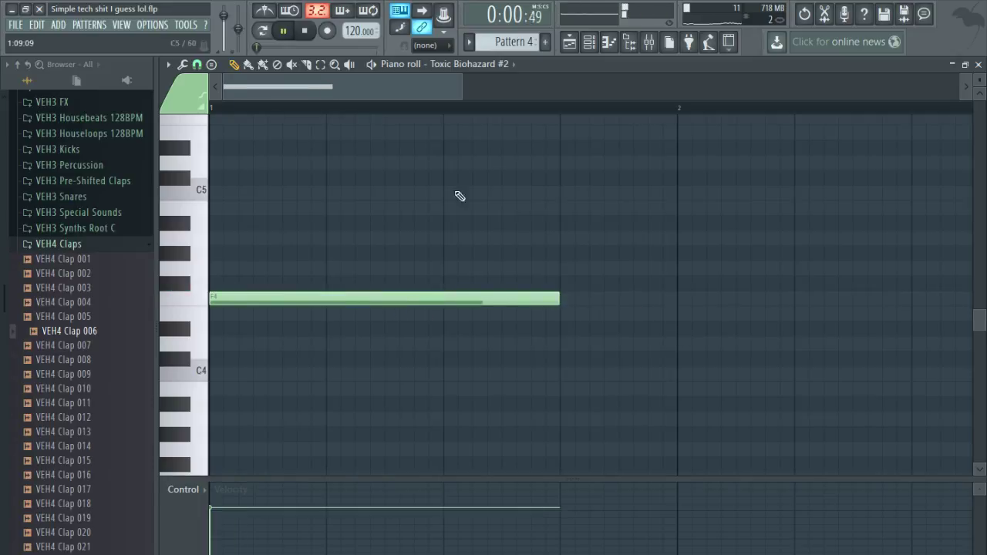
Switch to pattern playback mode, lengthen the F4 note to one full bar and play the pattern.
{"action": "left_click", "coordinate": [262, 30]}
{"action": "left_click", "coordinate": [305, 31]}
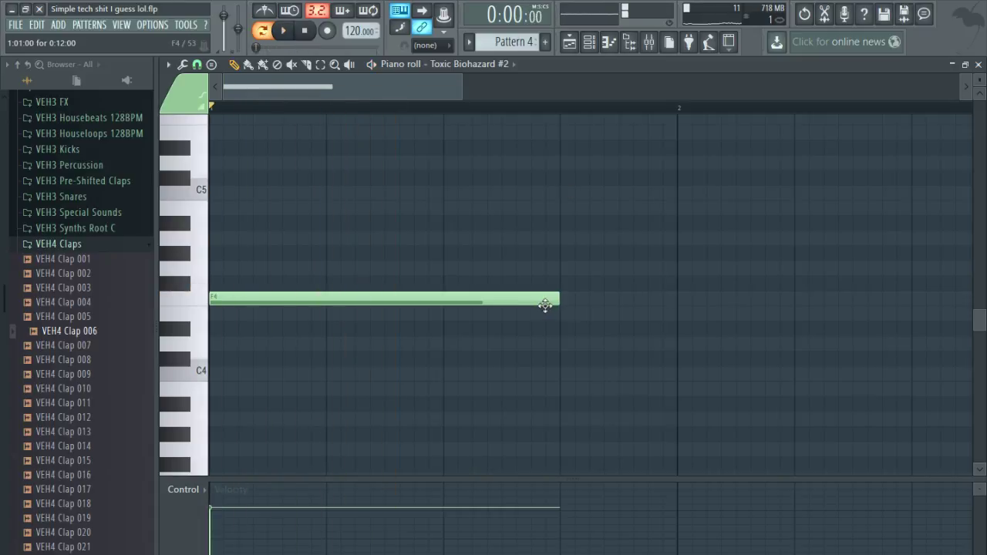
{"action": "left_click_drag", "start_coordinate": [559, 301], "coordinate": [687, 308]}
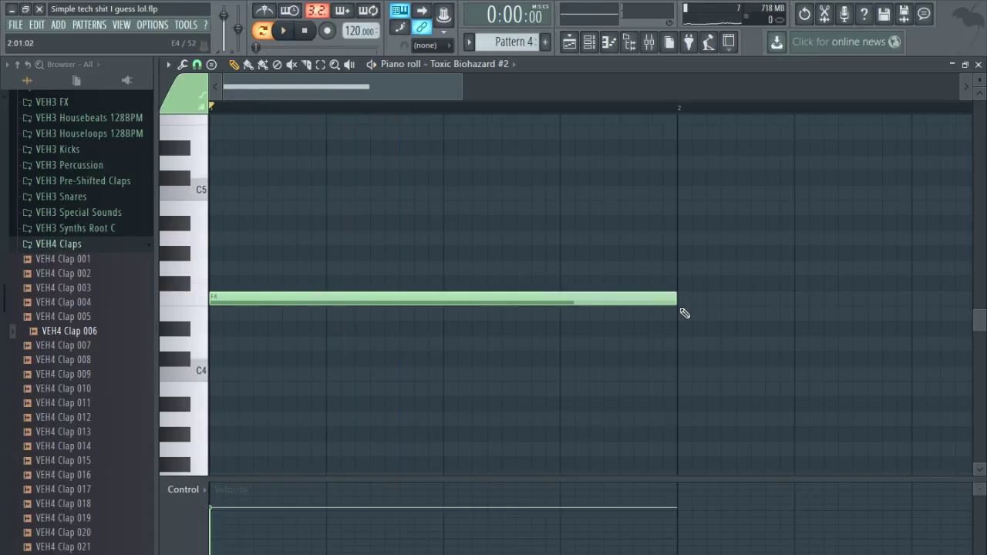
{"action": "key", "text": "space"}
{"action": "scroll", "coordinate": [651, 280], "scroll_direction": "down", "scroll_amount": 2}
{"action": "left_click", "coordinate": [526, 283]}
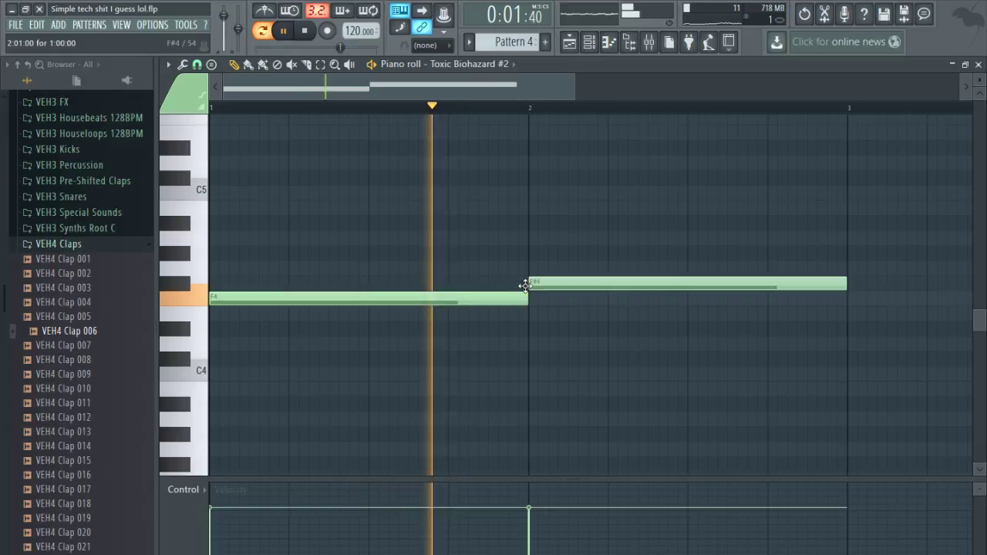
{"action": "right_click", "coordinate": [586, 280]}
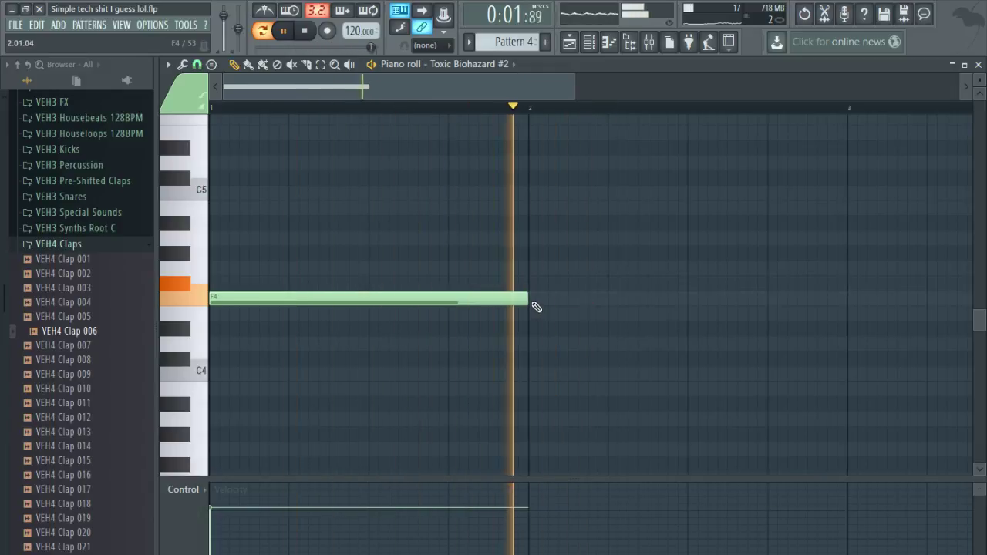
Extend the F4 note to the end of bar 2 and stop playback.
{"action": "left_click_drag", "start_coordinate": [536, 307], "coordinate": [859, 342]}
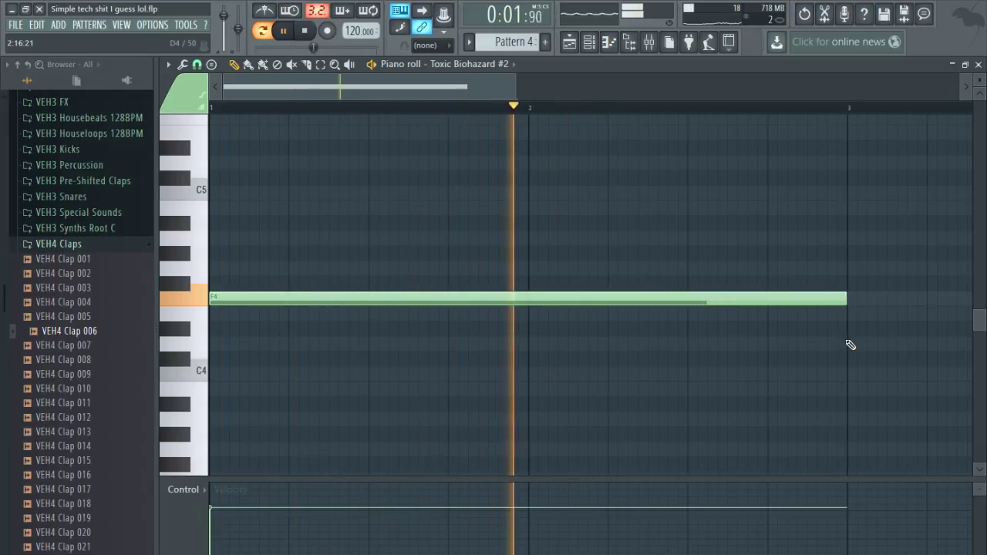
{"action": "scroll", "coordinate": [850, 345], "scroll_direction": "down", "scroll_amount": 2}
{"action": "key", "text": "space"}
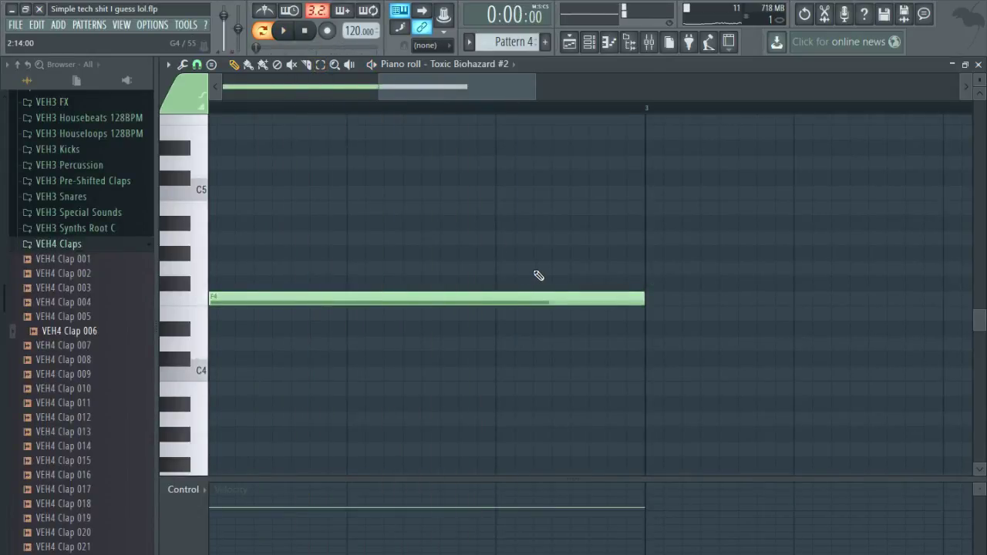
{"action": "scroll", "coordinate": [538, 275], "scroll_direction": "down", "scroll_amount": 1}
Link the Toxic Biohazard #2 channel to mixer insert 6 and load LFOTool in its first effect slot.
{"action": "left_click", "coordinate": [656, 44]}
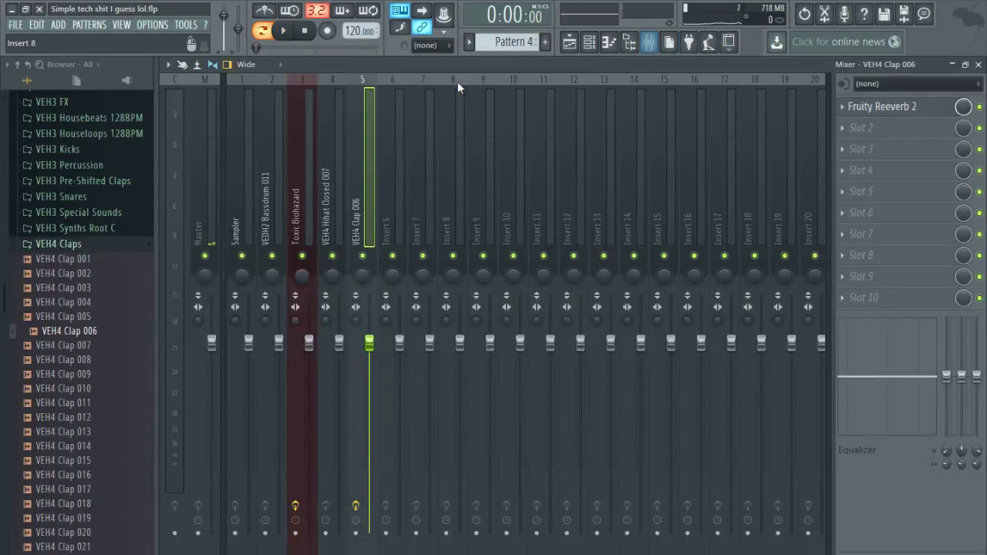
{"action": "left_click", "coordinate": [386, 79]}
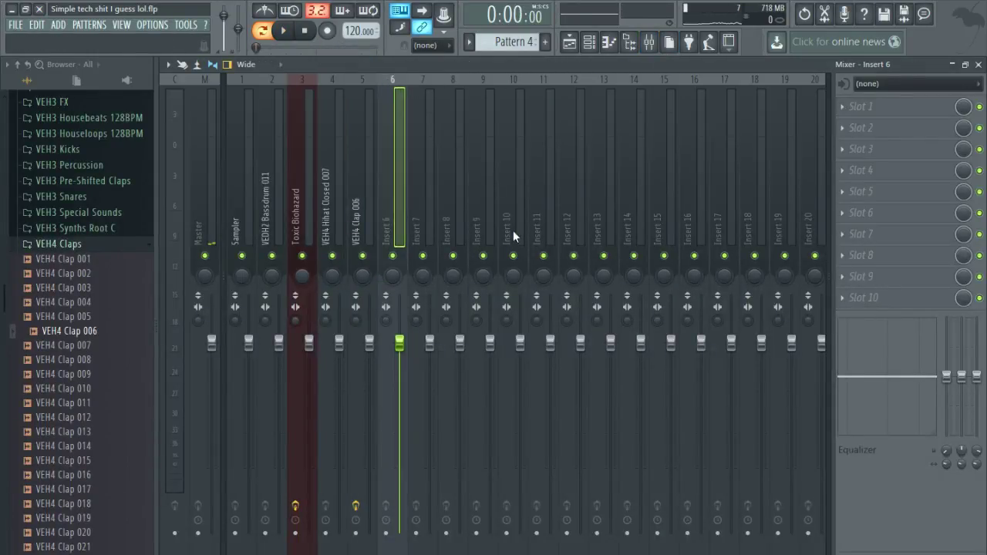
{"action": "key", "text": "ctrl+l"}
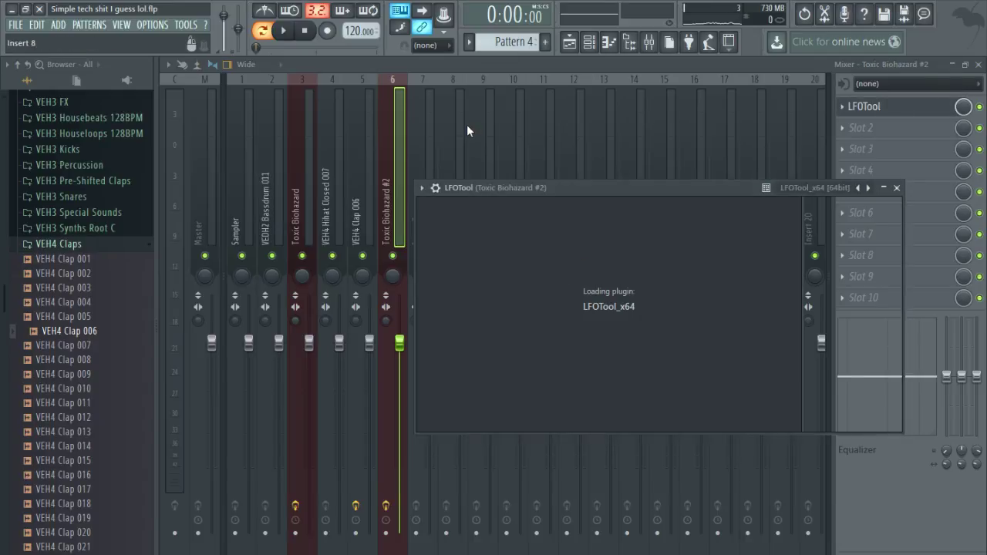
Return to the Toxic Biohazard #2 piano roll and play back the pattern.
{"action": "key", "text": "space"}
{"action": "key", "text": "space"}
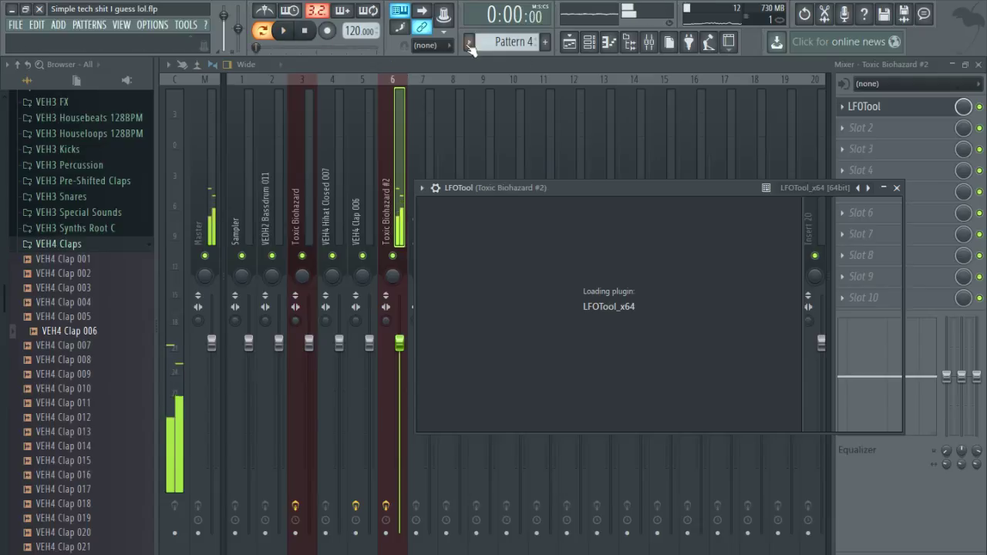
{"action": "left_click", "coordinate": [979, 64]}
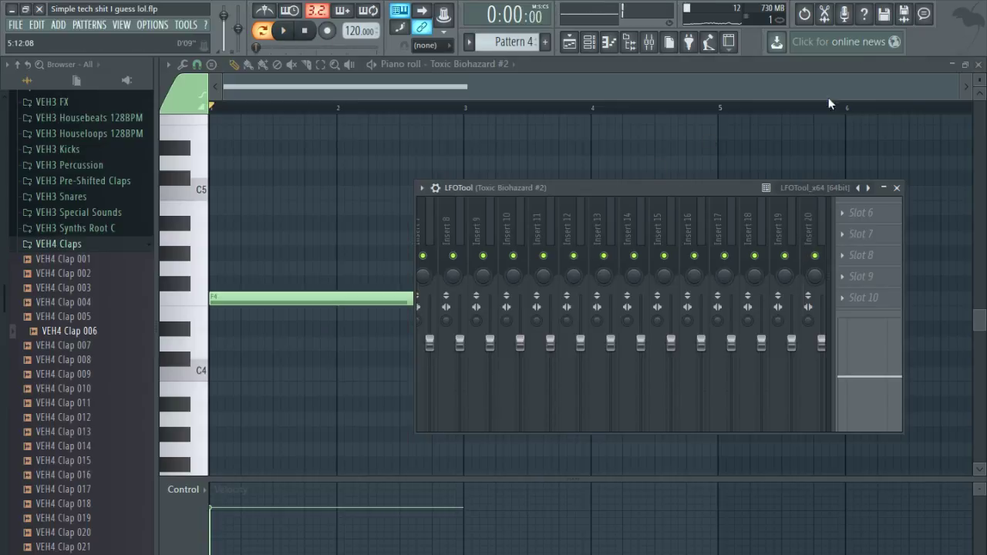
{"action": "key", "text": "space"}
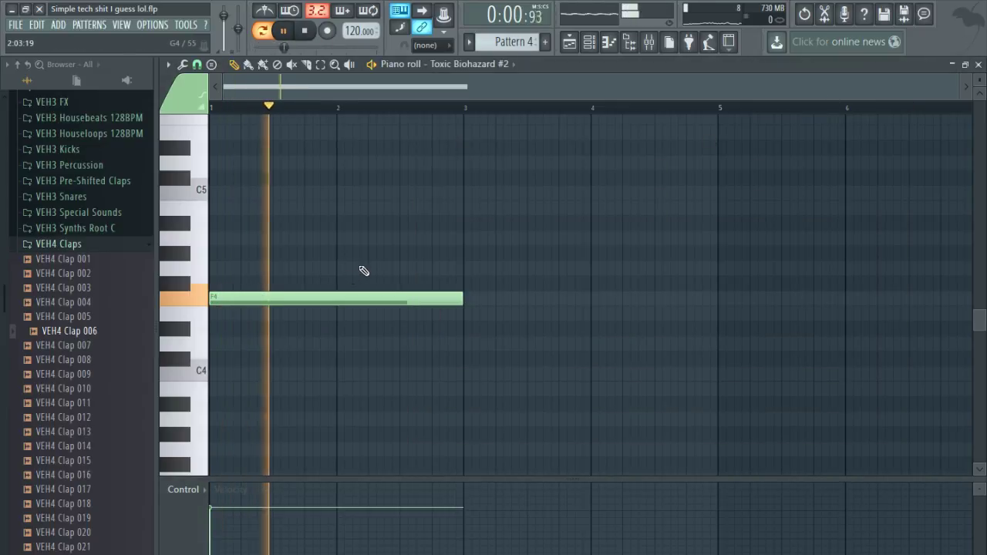
{"action": "key", "text": "space"}
{"action": "scroll", "coordinate": [364, 270], "scroll_direction": "up", "scroll_amount": 1}
{"action": "key", "text": "space"}
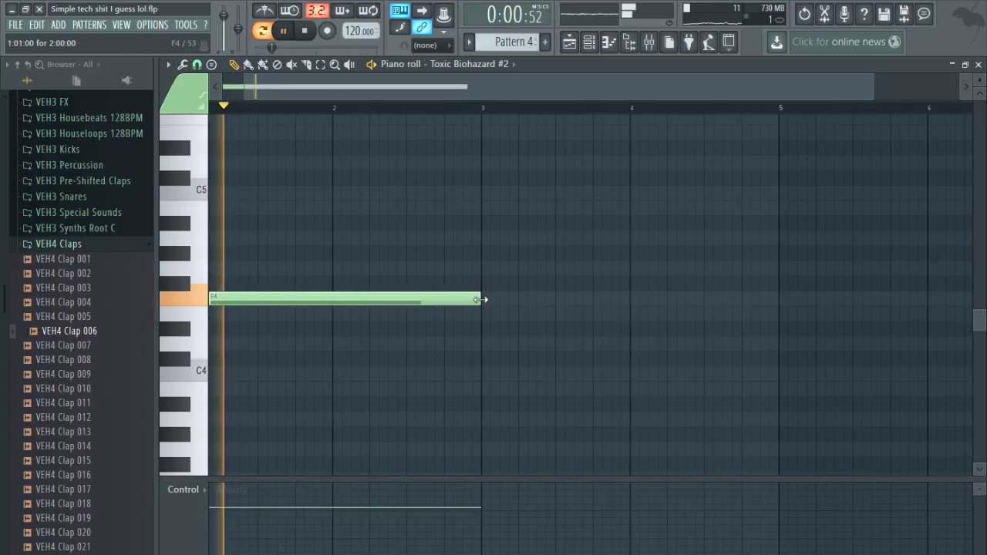
Continue the Pattern 4 melody with two-bar notes: F#4 at bar 3, A4 at bar 5 and G#4 at bar 7.
{"action": "mouse_move", "coordinate": [482, 299]}
{"action": "left_mouse_down"}
{"action": "mouse_move", "coordinate": [347, 300]}
{"action": "mouse_move", "coordinate": [483, 305]}
{"action": "left_mouse_up"}
{"action": "left_click", "coordinate": [480, 282]}
{"action": "scroll", "coordinate": [523, 282], "scroll_direction": "down", "scroll_amount": 2}
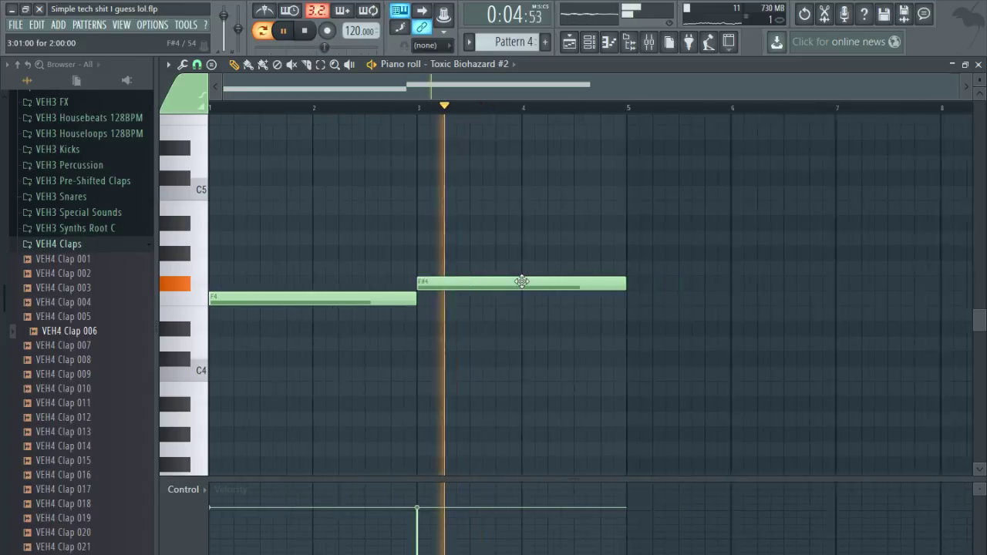
{"action": "scroll", "coordinate": [652, 307], "scroll_direction": "up", "scroll_amount": 3}
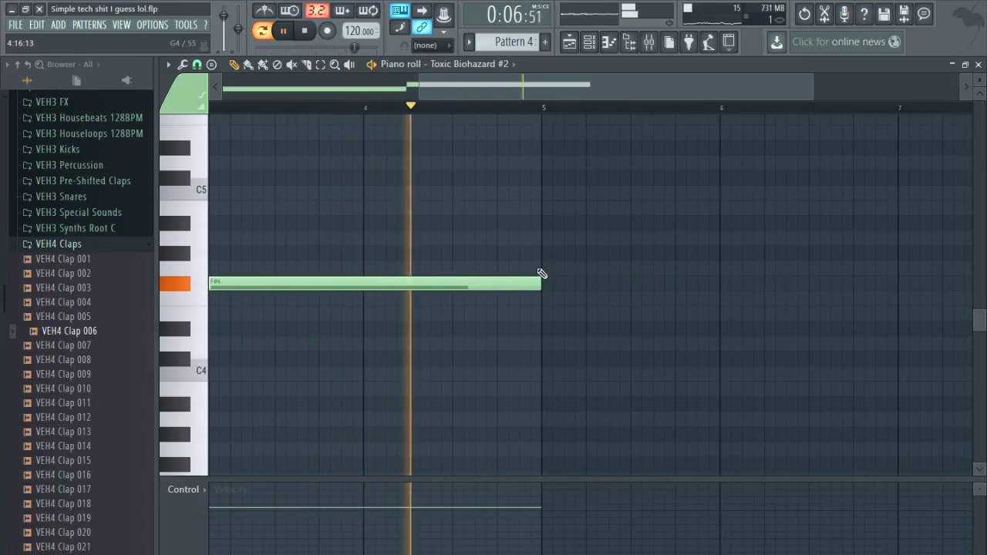
{"action": "left_click", "coordinate": [546, 239]}
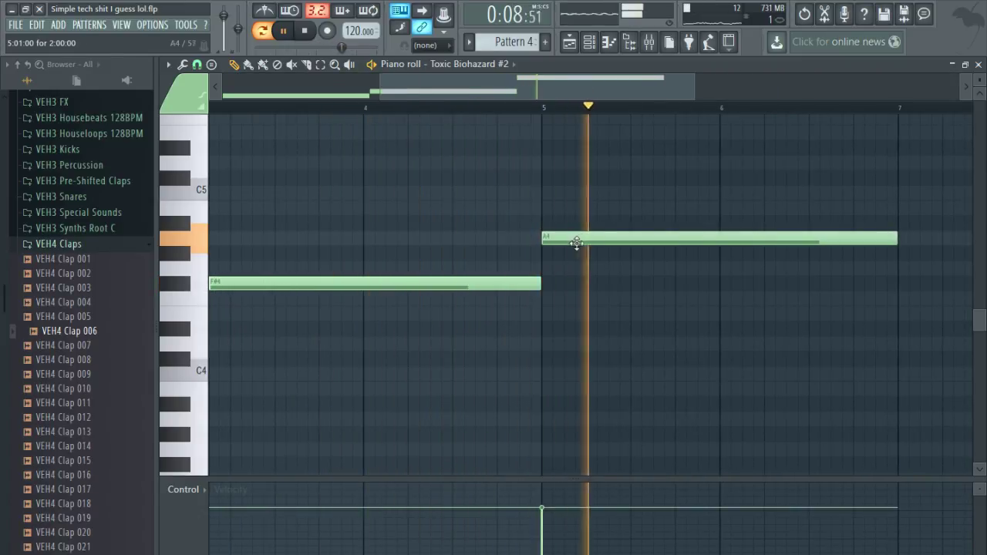
{"action": "scroll", "coordinate": [588, 279], "scroll_direction": "down", "scroll_amount": 2}
{"action": "scroll", "coordinate": [741, 284], "scroll_direction": "up", "scroll_amount": 3}
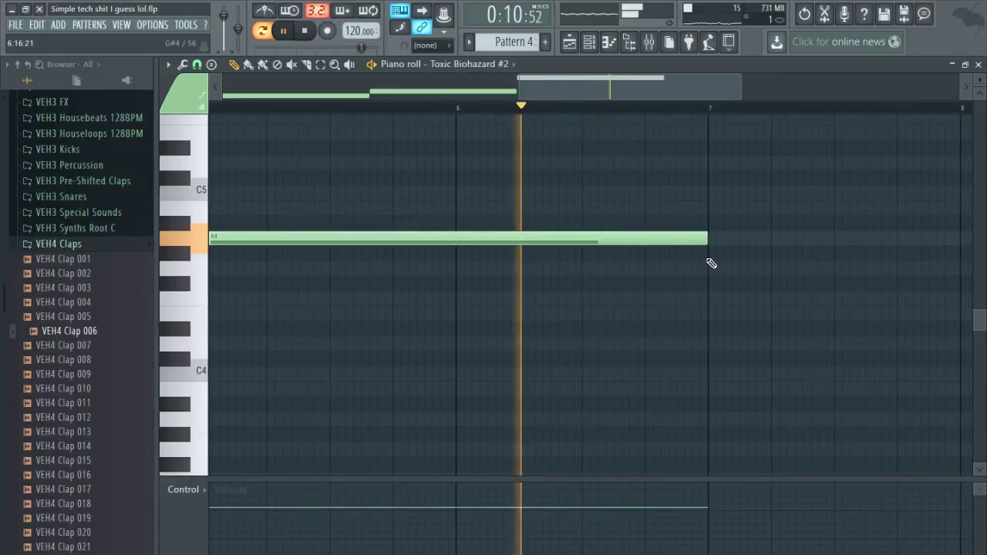
{"action": "left_click", "coordinate": [726, 254]}
{"action": "scroll", "coordinate": [639, 306], "scroll_direction": "up", "scroll_amount": 1}
{"action": "scroll", "coordinate": [621, 324], "scroll_direction": "down", "scroll_amount": 3}
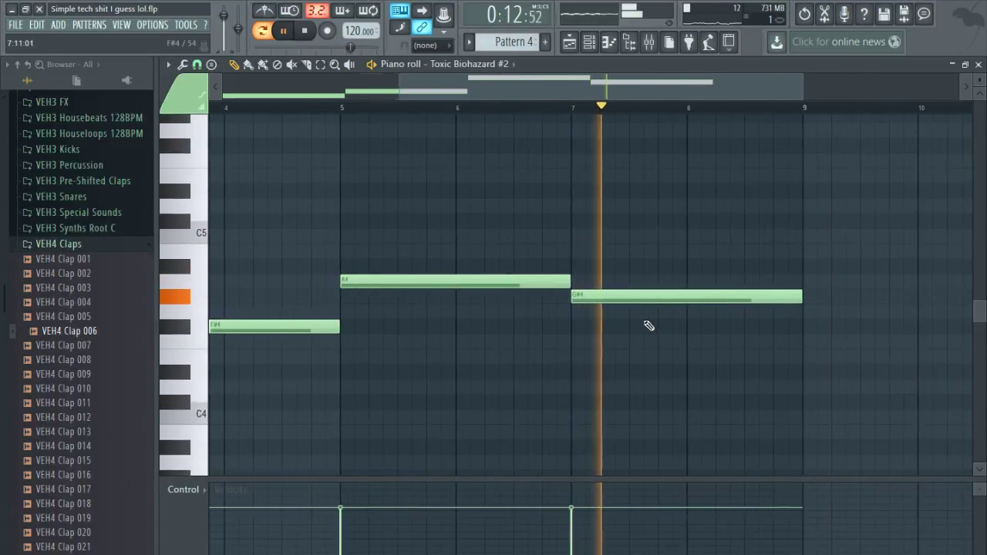
Place Pattern 4 on Track 4 of the playlist at bar 21 and play the song from about bar 19.
{"action": "left_click", "coordinate": [571, 42]}
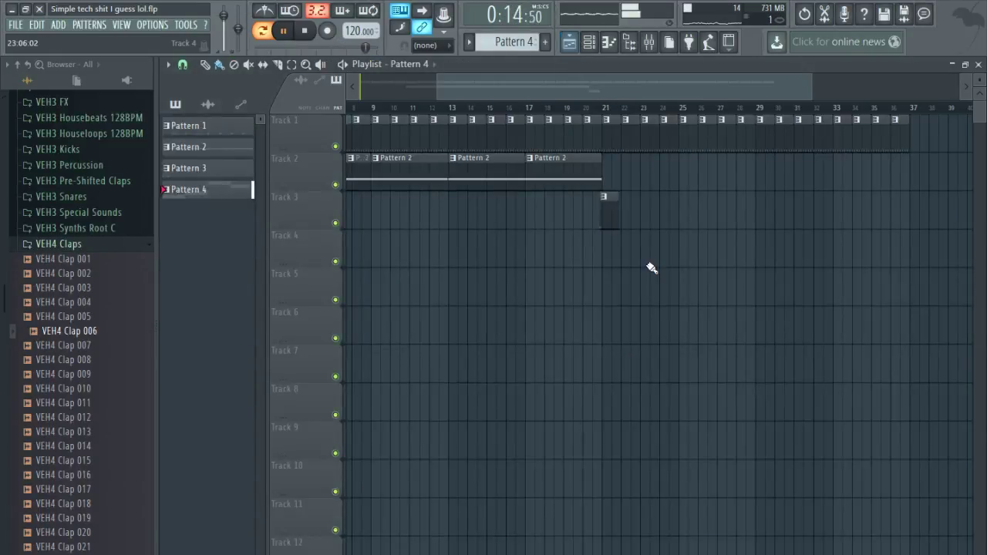
{"action": "scroll", "coordinate": [652, 268], "scroll_direction": "up", "scroll_amount": 2}
{"action": "left_click", "coordinate": [565, 247]}
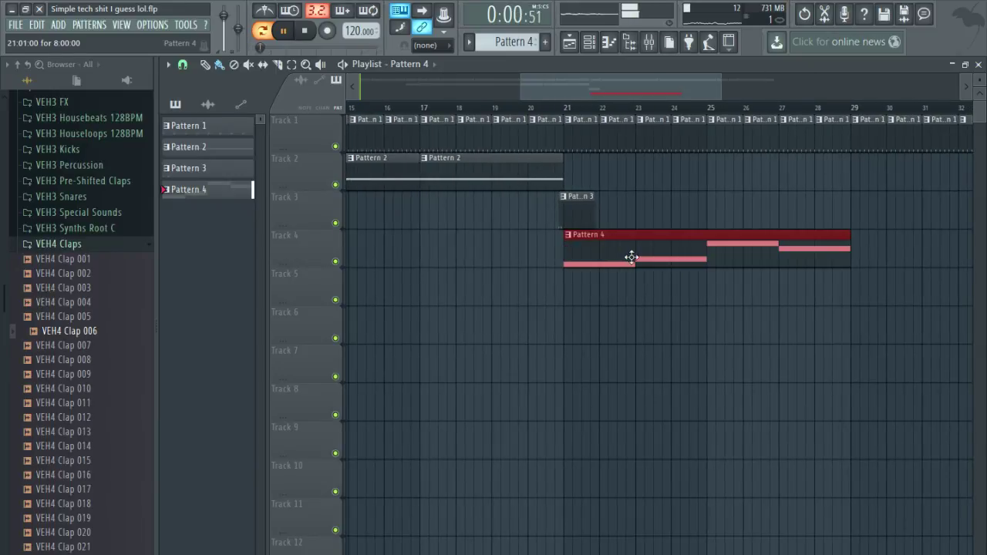
{"action": "left_click", "coordinate": [500, 107]}
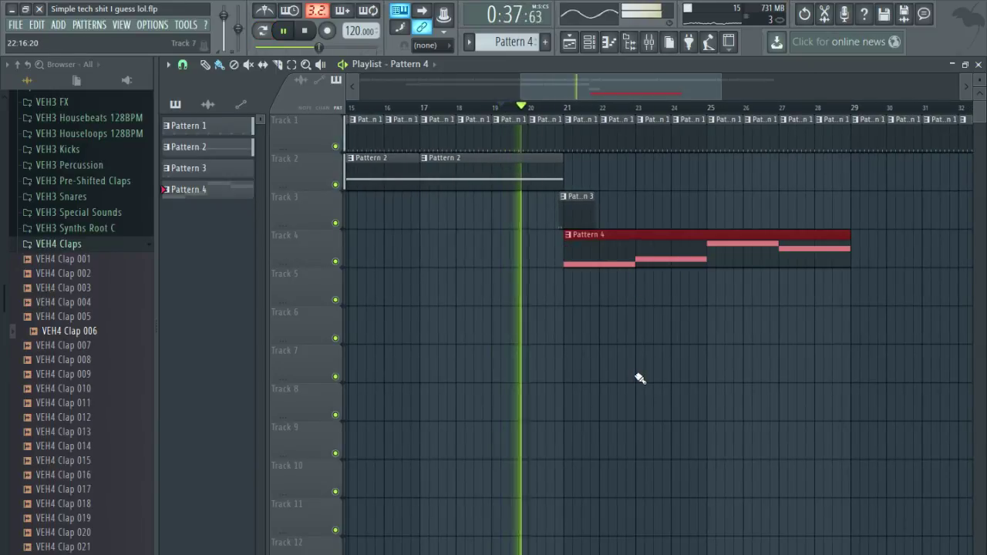
Duplicate the Pattern 4 clip on Track 4 so the copy starts at bar 29.
{"action": "left_click_drag", "start_coordinate": [828, 340], "coordinate": [628, 229]}
{"action": "key", "text": "ctrl+b"}
{"action": "scroll", "coordinate": [525, 324], "scroll_direction": "down", "scroll_amount": 2}
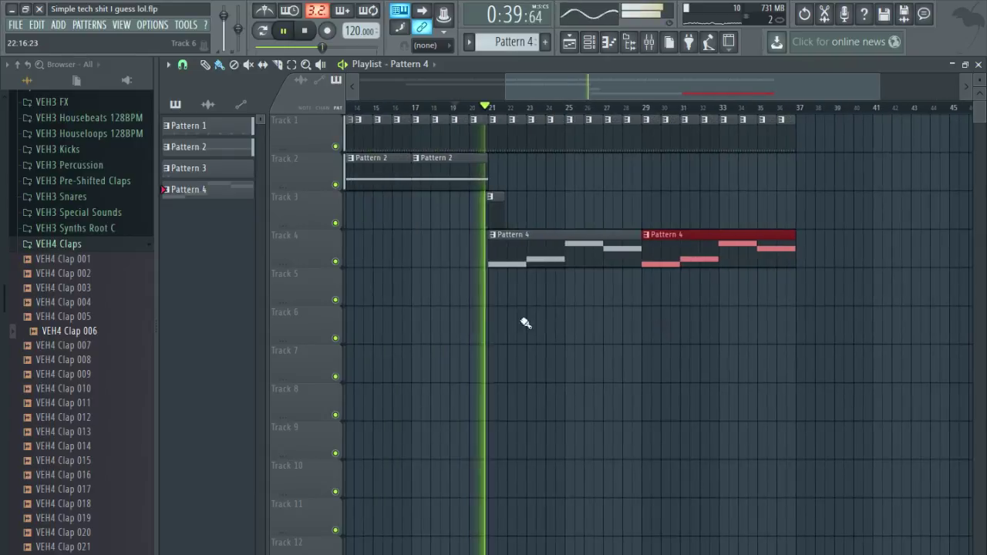
{"action": "scroll", "coordinate": [440, 327], "scroll_direction": "up", "scroll_amount": 1}
{"action": "scroll", "coordinate": [533, 328], "scroll_direction": "up", "scroll_amount": 1}
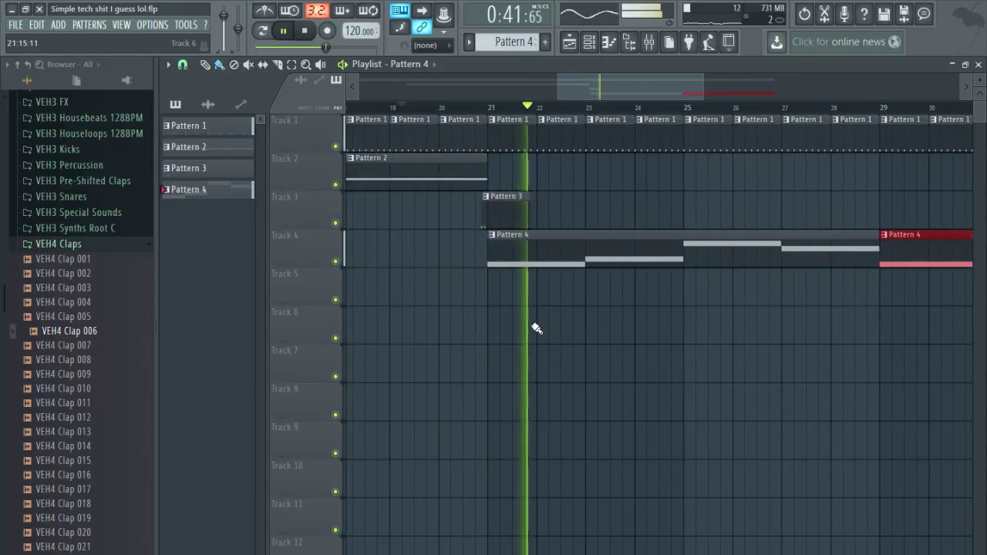
{"action": "scroll", "coordinate": [533, 326], "scroll_direction": "up", "scroll_amount": 1}
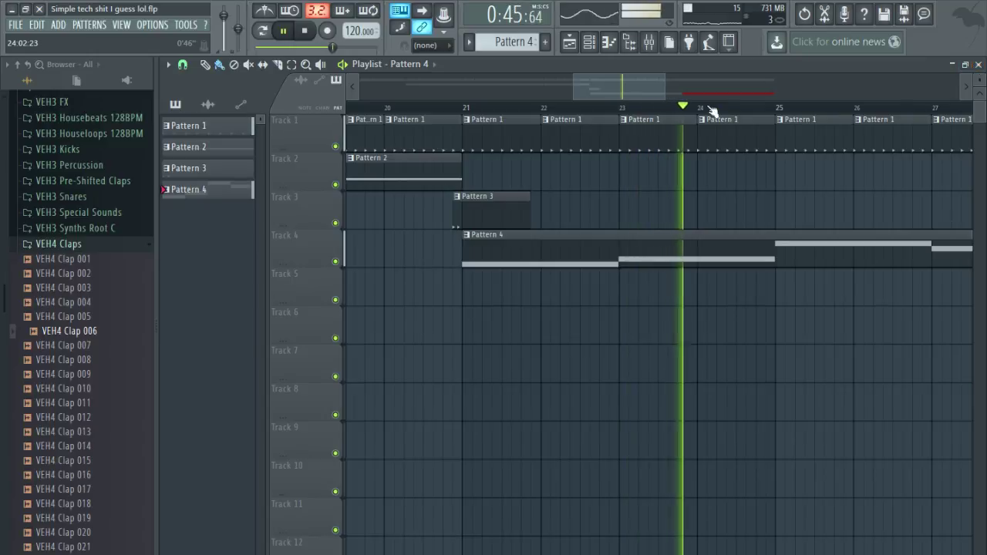
{"action": "left_click", "coordinate": [650, 43]}
{"action": "left_click", "coordinate": [657, 44]}
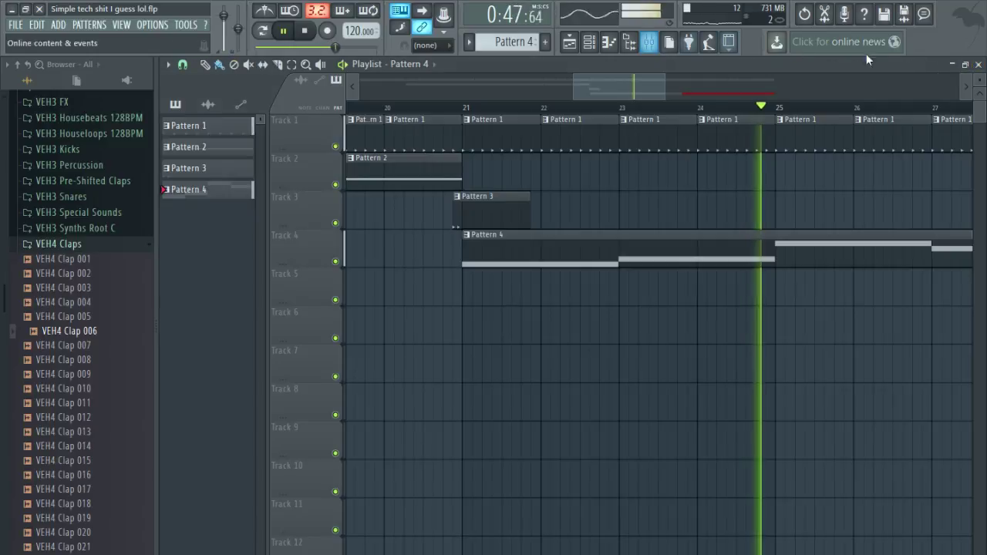
{"action": "left_click", "coordinate": [980, 65]}
{"action": "left_click", "coordinate": [980, 65]}
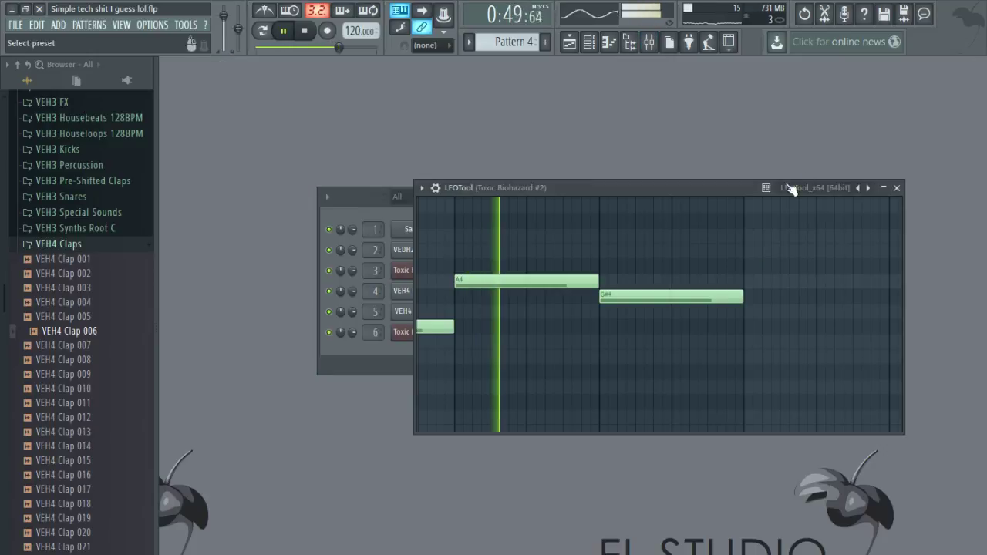
Duplicate the Pattern 2 clips on Track 2 of the playlist to fill bars 21 through 36.
{"action": "left_click", "coordinate": [598, 47]}
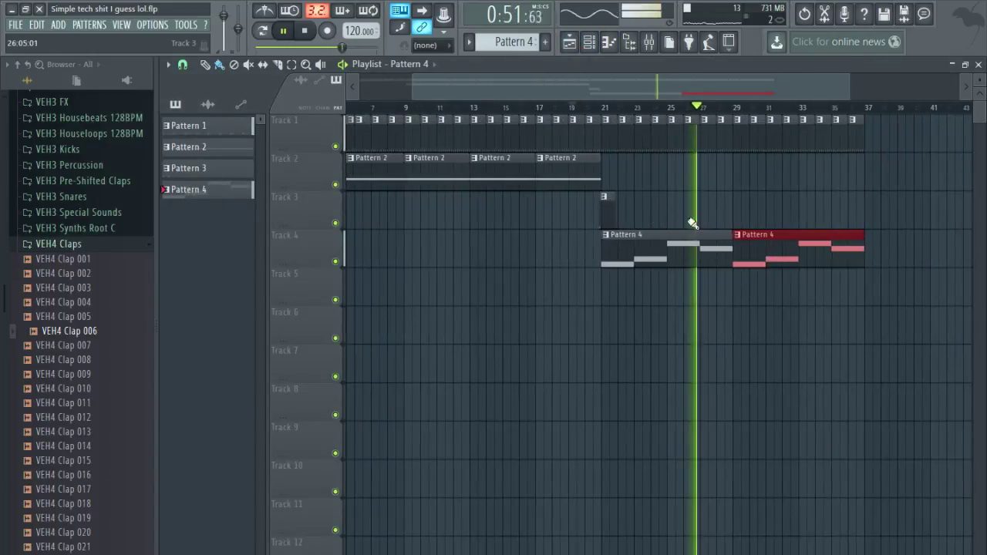
{"action": "left_click_drag", "start_coordinate": [822, 316], "coordinate": [683, 171]}
{"action": "left_click_drag", "start_coordinate": [900, 288], "coordinate": [601, 117]}
{"action": "left_click_drag", "start_coordinate": [621, 171], "coordinate": [497, 170]}
{"action": "key", "text": "ctrl+b"}
{"action": "key", "text": "ctrl+b"}
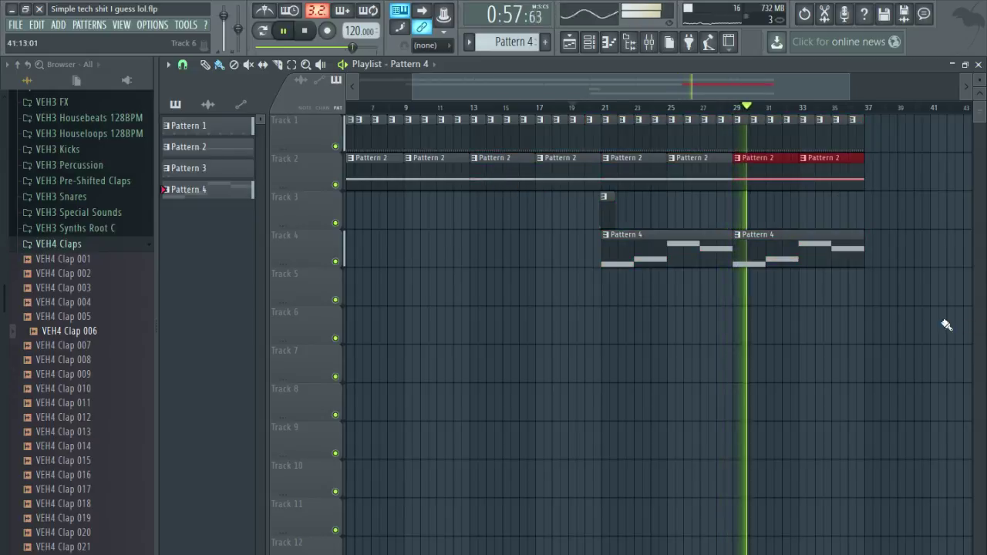
Duplicate the clips of bars 29 to 36 on Tracks 1, 2 and 4 twice, up to bar 53, and stop playback.
{"action": "left_click_drag", "start_coordinate": [926, 342], "coordinate": [613, 135]}
{"action": "left_click_drag", "start_coordinate": [908, 342], "coordinate": [747, 117]}
{"action": "key", "text": "ctrl+b"}
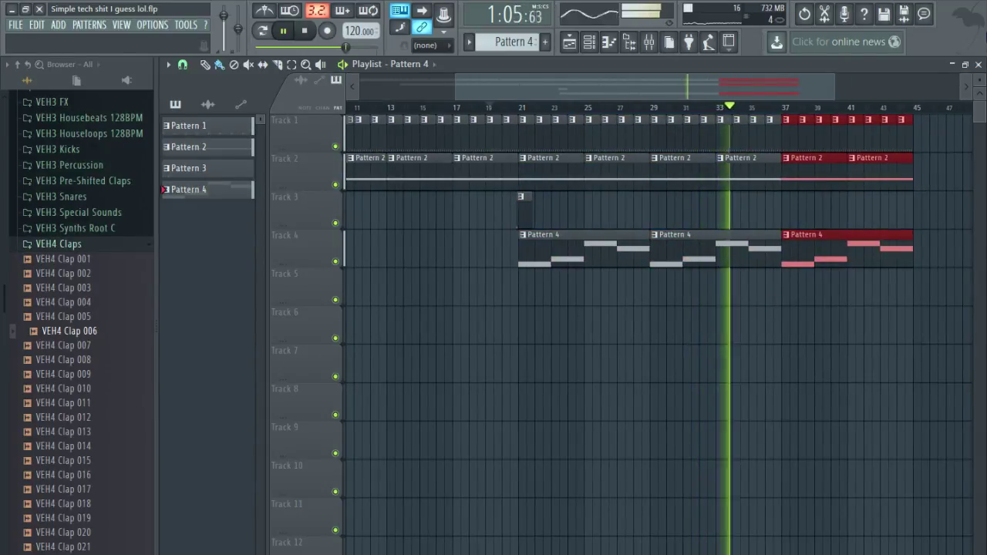
{"action": "key", "text": "ctrl+b"}
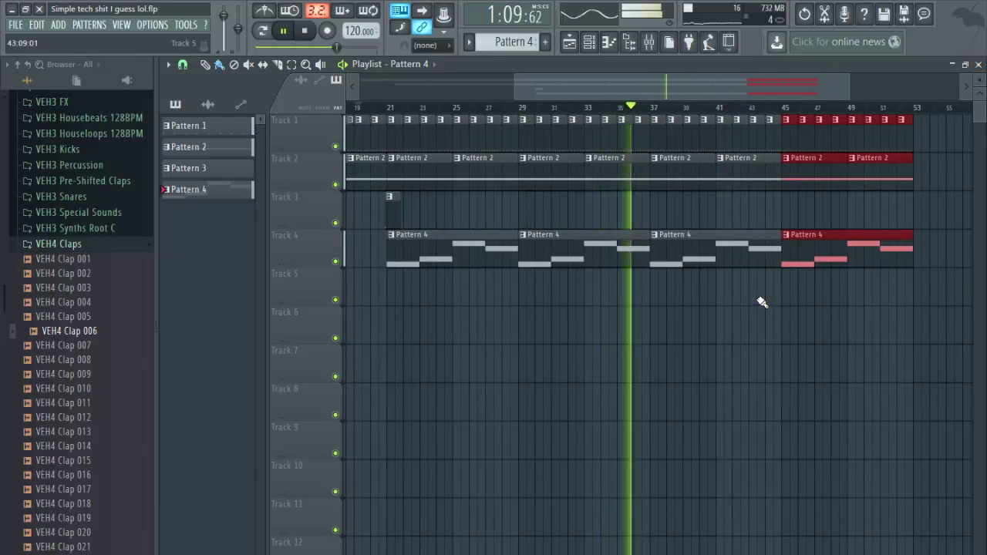
{"action": "left_click", "coordinate": [306, 31]}
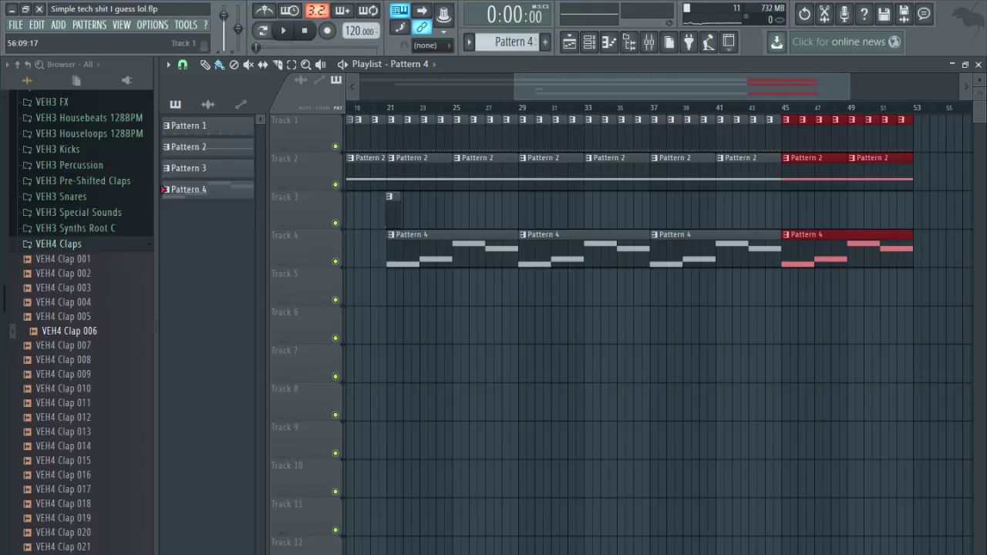
Close the playlist and LFOTool, then in Pattern 3 open the VEH4 Clap 006 channel settings.
{"action": "left_click", "coordinate": [967, 66]}
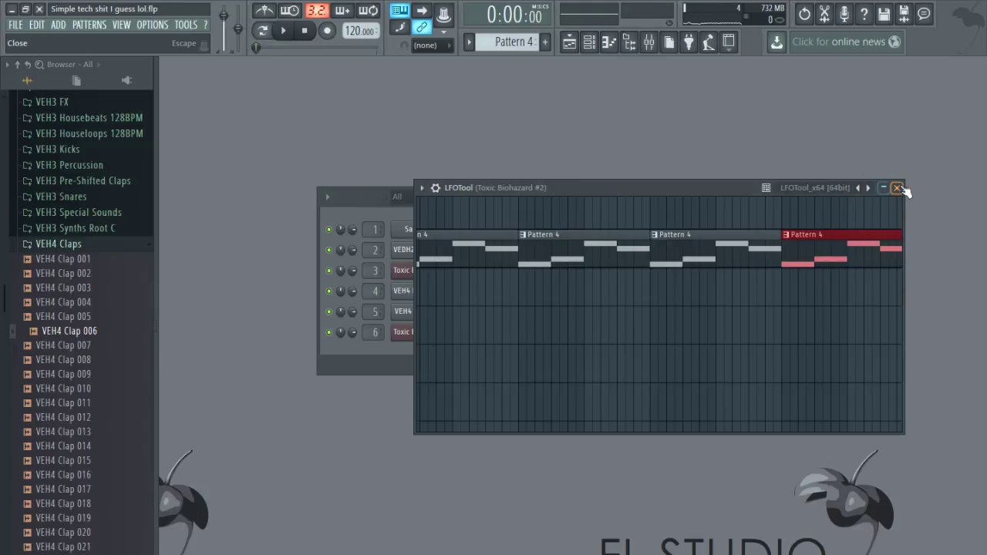
{"action": "left_click", "coordinate": [897, 188]}
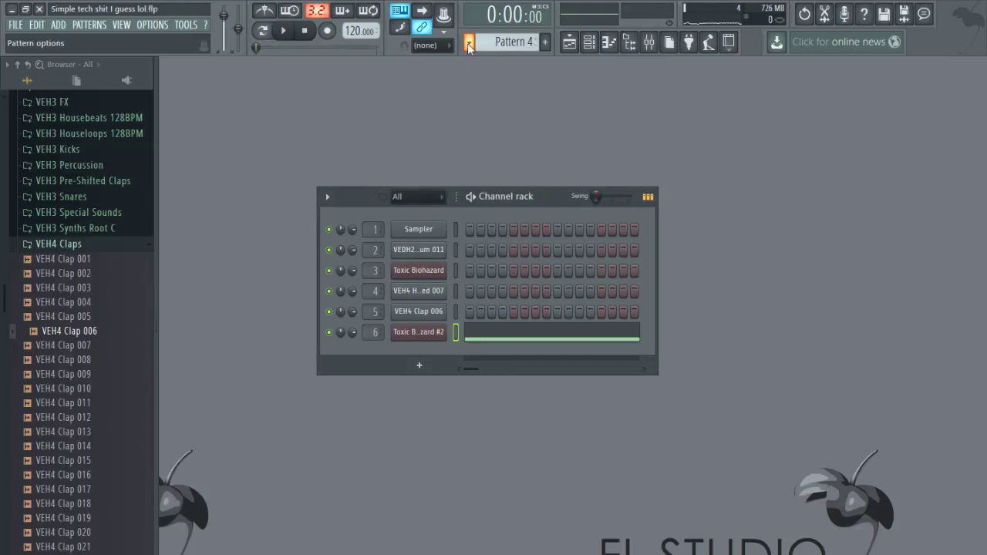
{"action": "left_click", "coordinate": [474, 88]}
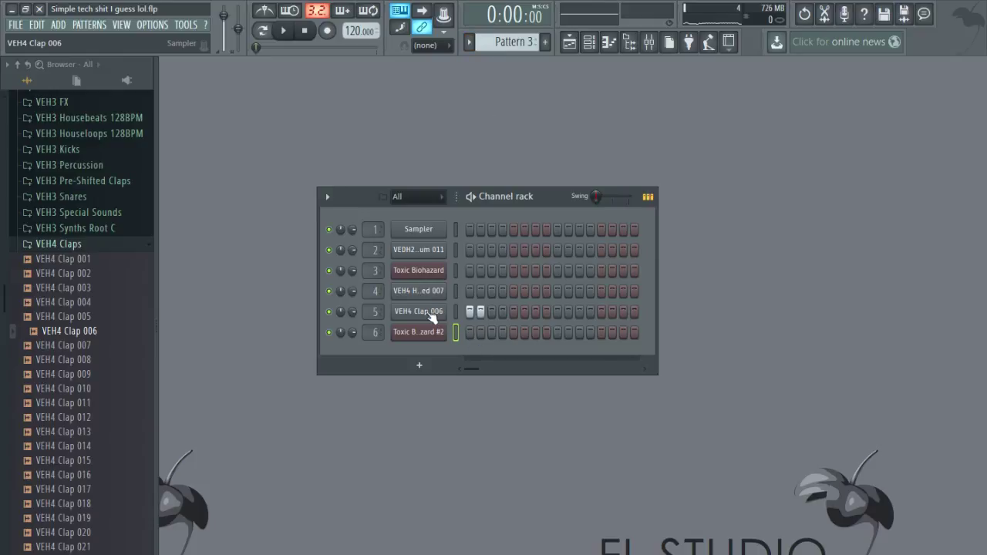
{"action": "left_click", "coordinate": [430, 315]}
Replace the clap channel's sample with VEH3 Snares 007 and close the channel settings.
{"action": "left_click", "coordinate": [85, 245]}
{"action": "scroll", "coordinate": [96, 251], "scroll_direction": "up", "scroll_amount": 2}
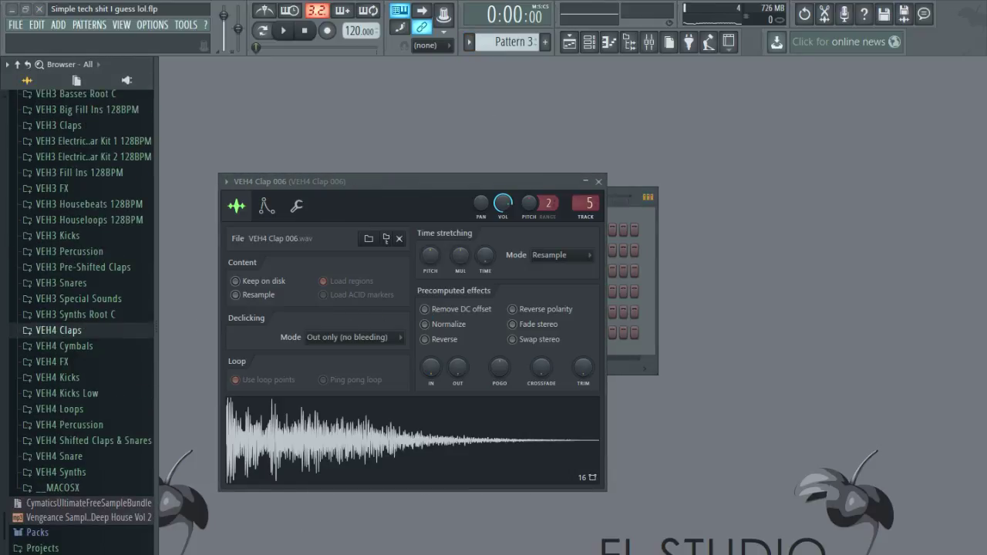
{"action": "left_click", "coordinate": [59, 284]}
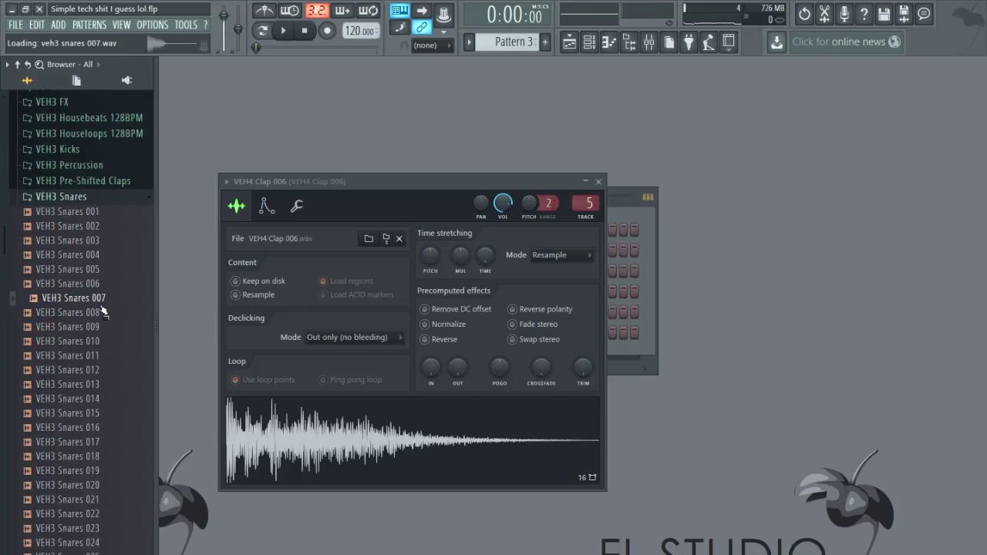
{"action": "scroll", "coordinate": [103, 310], "scroll_direction": "down", "scroll_amount": 2}
{"action": "scroll", "coordinate": [94, 237], "scroll_direction": "up", "scroll_amount": 4}
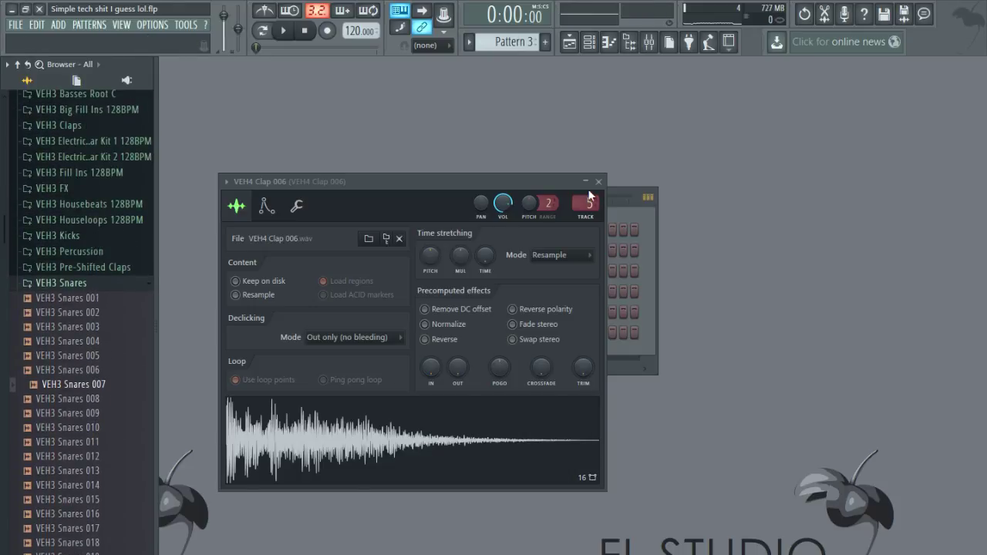
{"action": "left_click", "coordinate": [599, 182]}
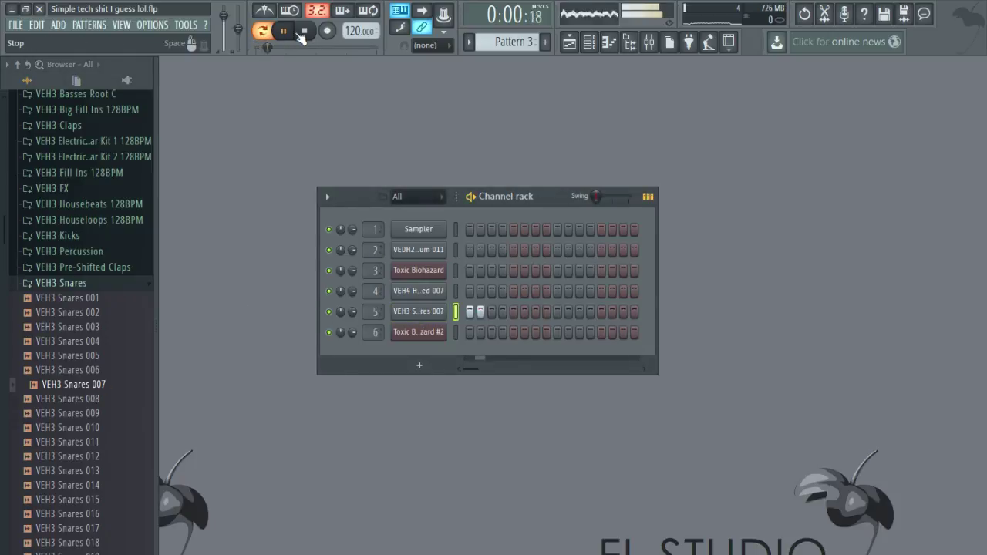
Audition samples in the VEH3 Snares and VEH3 Percussion folders for a different transition hit.
{"action": "scroll", "coordinate": [100, 428], "scroll_direction": "down", "scroll_amount": 4}
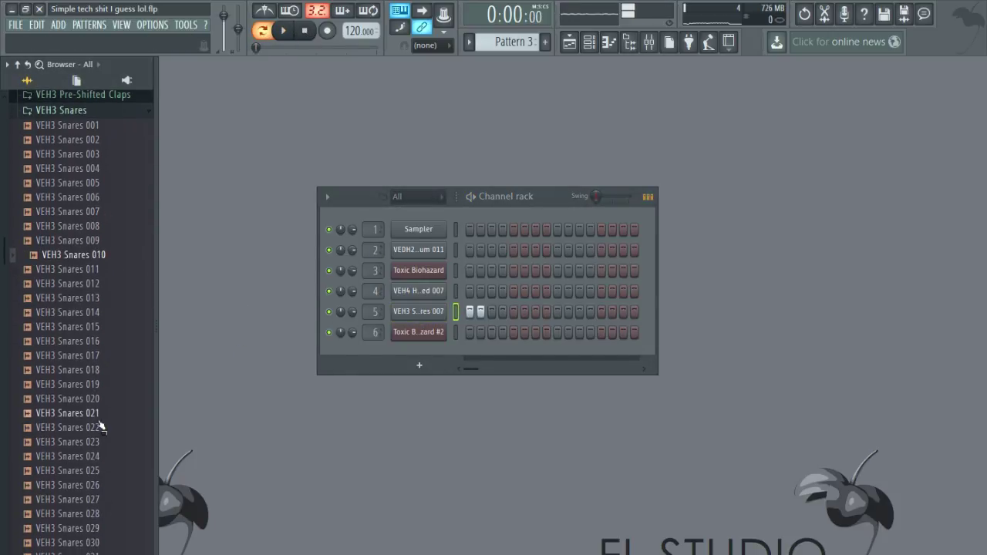
{"action": "scroll", "coordinate": [114, 327], "scroll_direction": "up", "scroll_amount": 4}
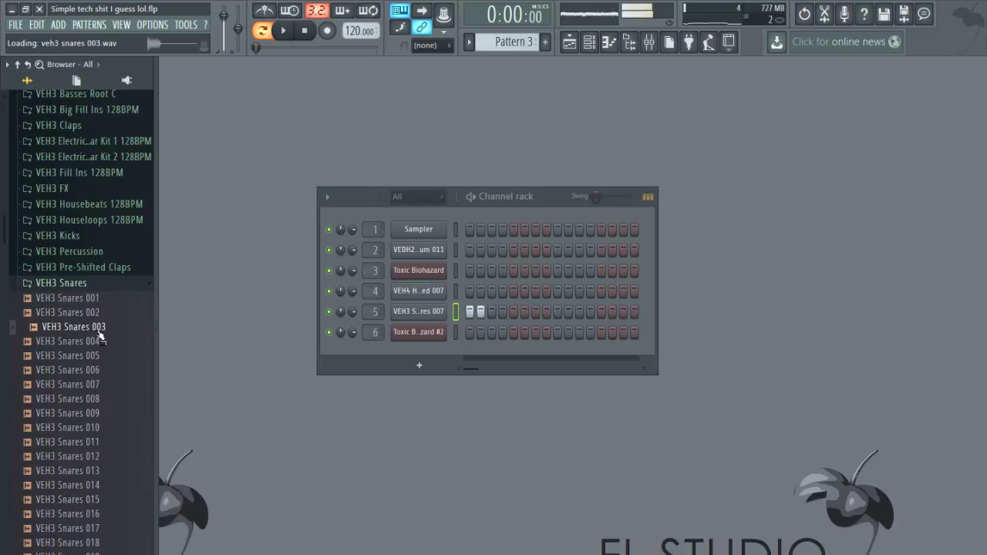
{"action": "left_click", "coordinate": [78, 286]}
{"action": "left_click", "coordinate": [111, 258]}
{"action": "left_click", "coordinate": [109, 299]}
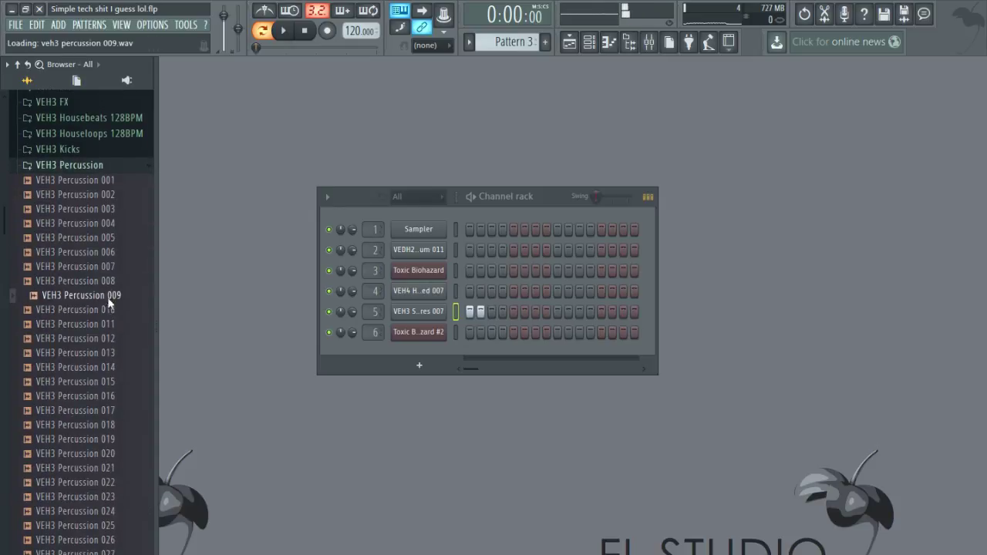
{"action": "scroll", "coordinate": [111, 304], "scroll_direction": "up", "scroll_amount": 4}
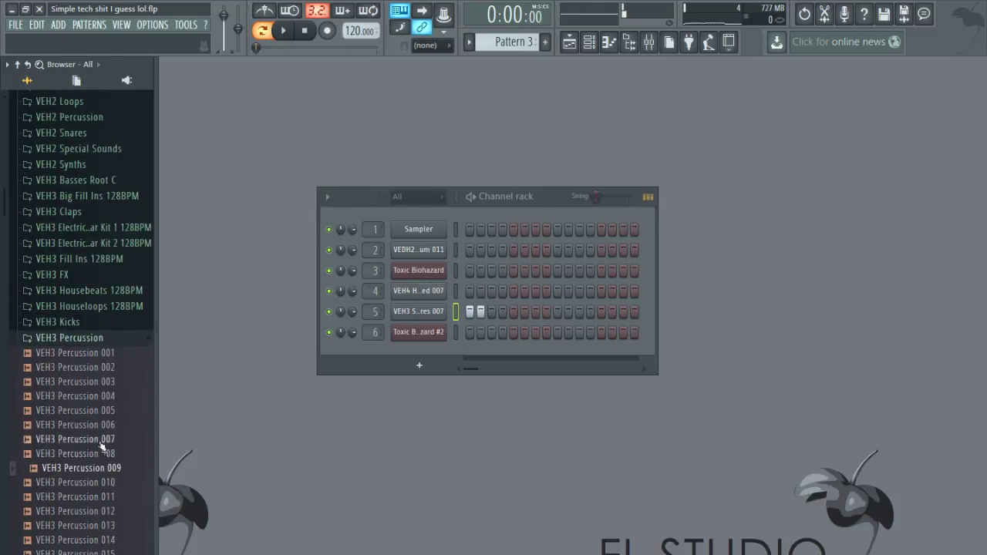
{"action": "left_click", "coordinate": [98, 341]}
{"action": "left_click", "coordinate": [106, 366]}
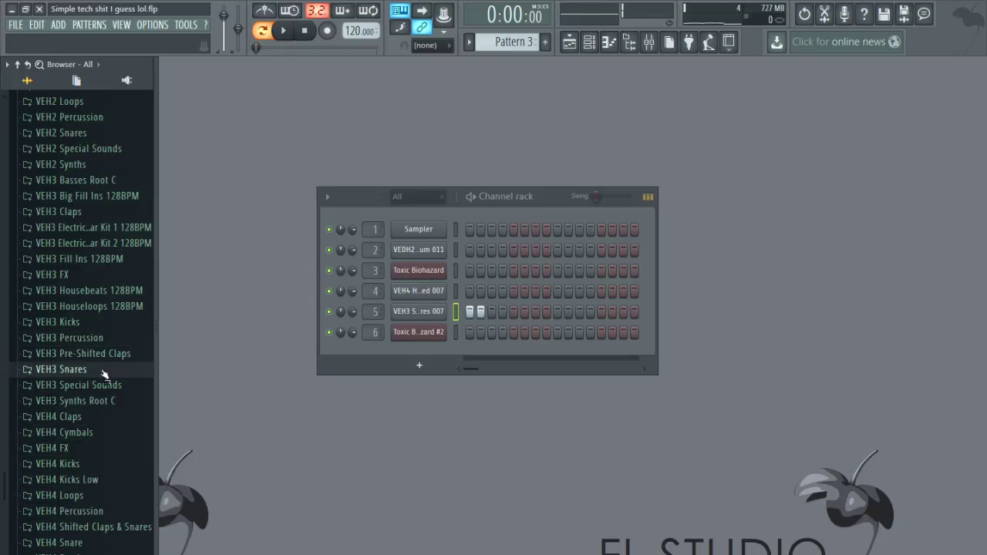
{"action": "left_click", "coordinate": [108, 328]}
{"action": "scroll", "coordinate": [112, 334], "scroll_direction": "up", "scroll_amount": 6}
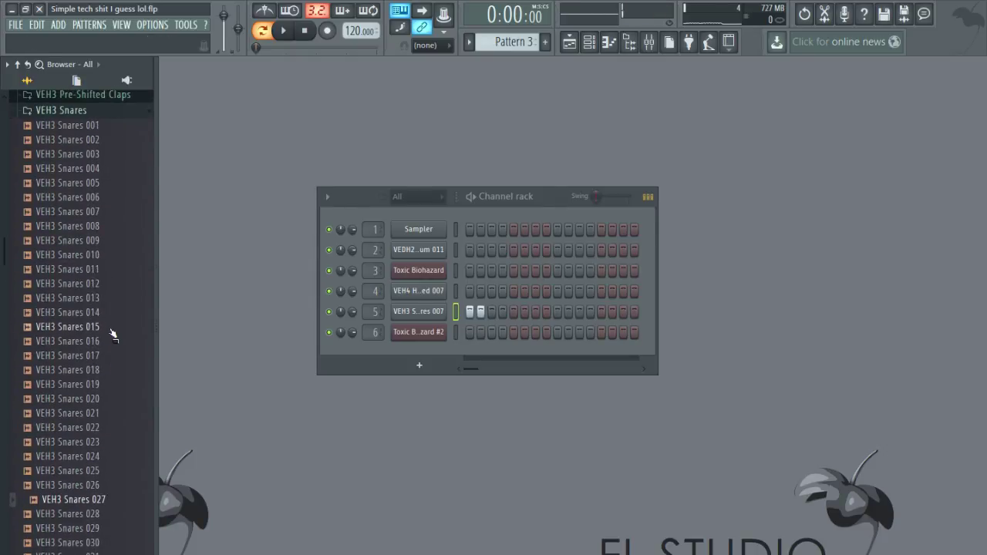
{"action": "scroll", "coordinate": [111, 334], "scroll_direction": "up", "scroll_amount": 4}
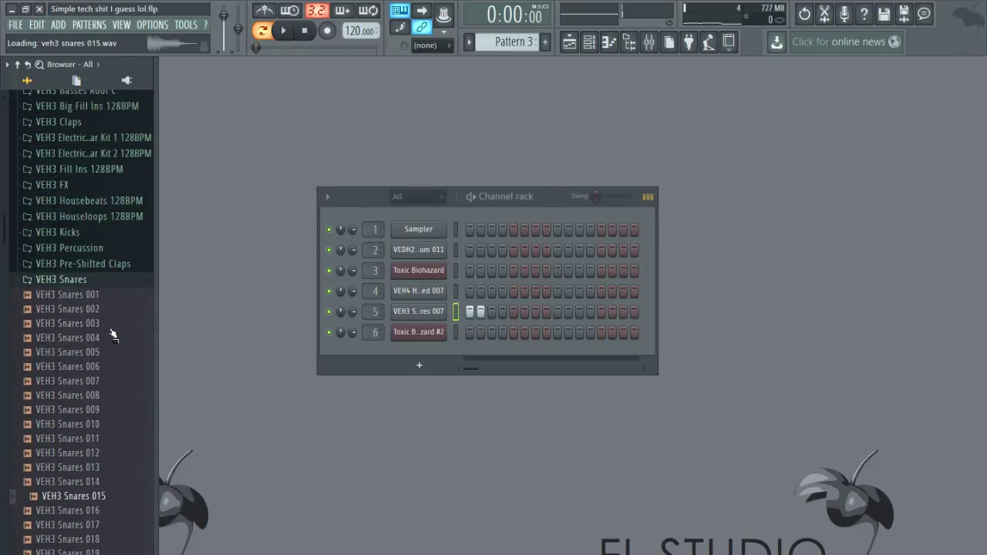
{"action": "left_click", "coordinate": [109, 285]}
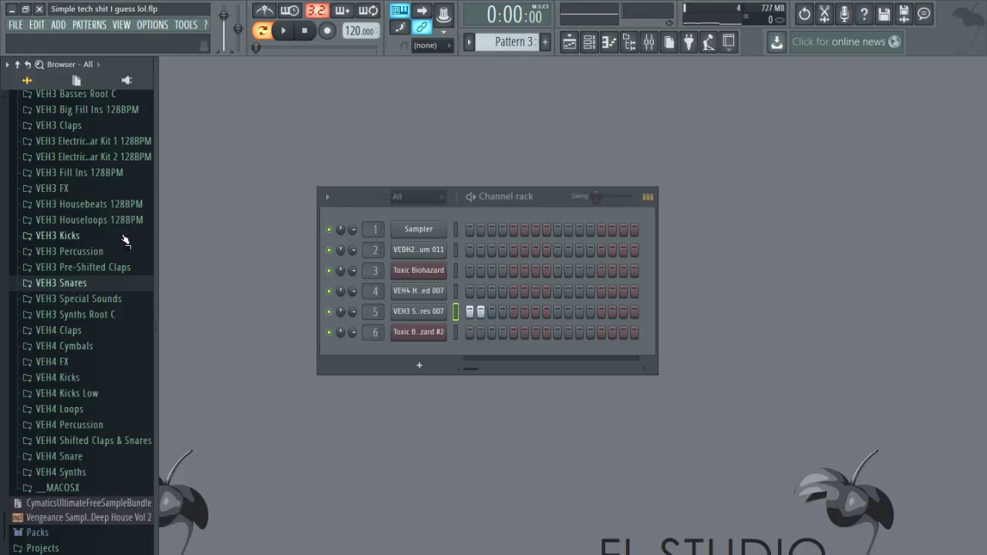
Load VEH3 Kicks 008 as an extra channel and as the replacement sample of the VEH3 Snares 007 channel.
{"action": "left_click", "coordinate": [124, 236]}
{"action": "left_click", "coordinate": [120, 265]}
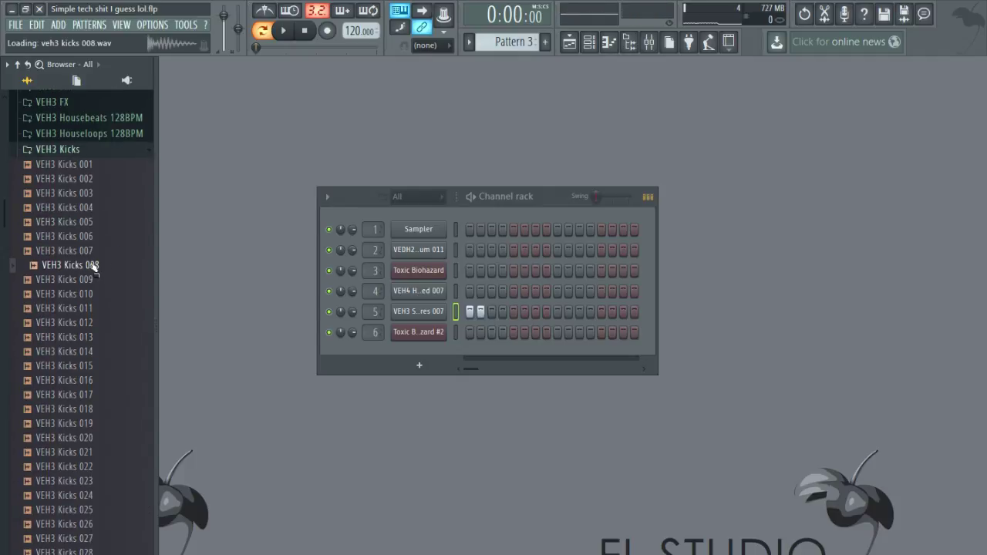
{"action": "left_click_drag", "start_coordinate": [366, 298], "coordinate": [411, 309]}
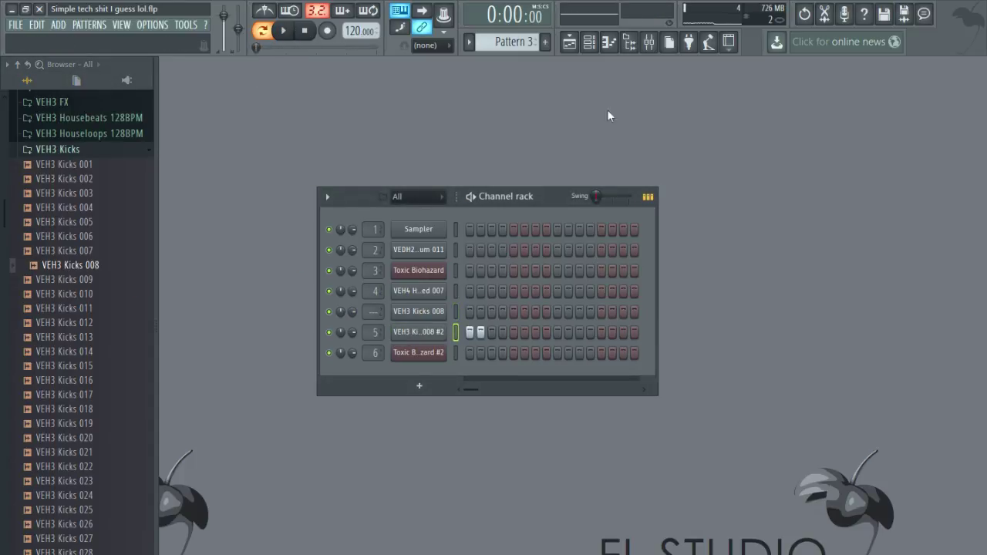
Open the playlist and play the arrangement from about bar 20 to hear the transition hit and the melody section.
{"action": "left_click", "coordinate": [568, 43]}
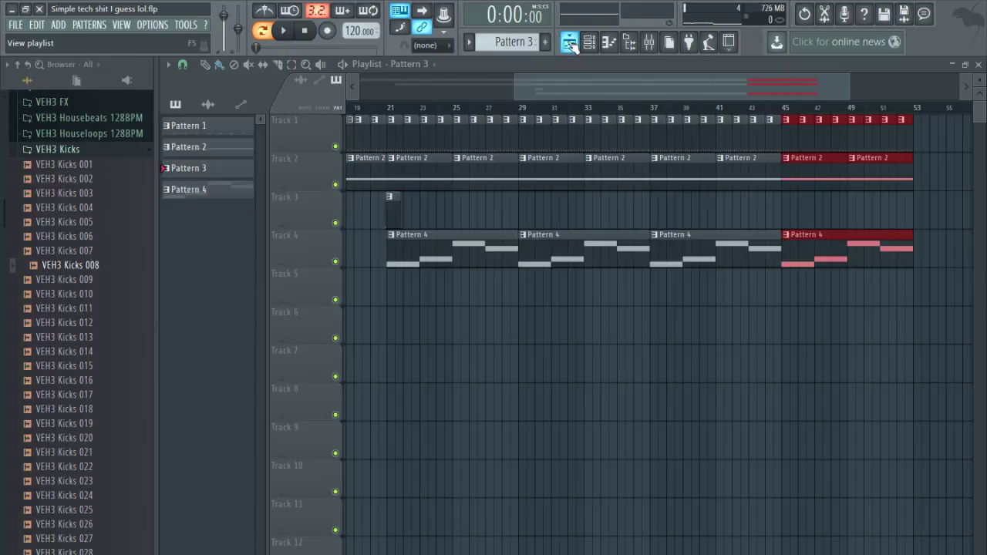
{"action": "left_click", "coordinate": [377, 107]}
{"action": "key", "text": "space"}
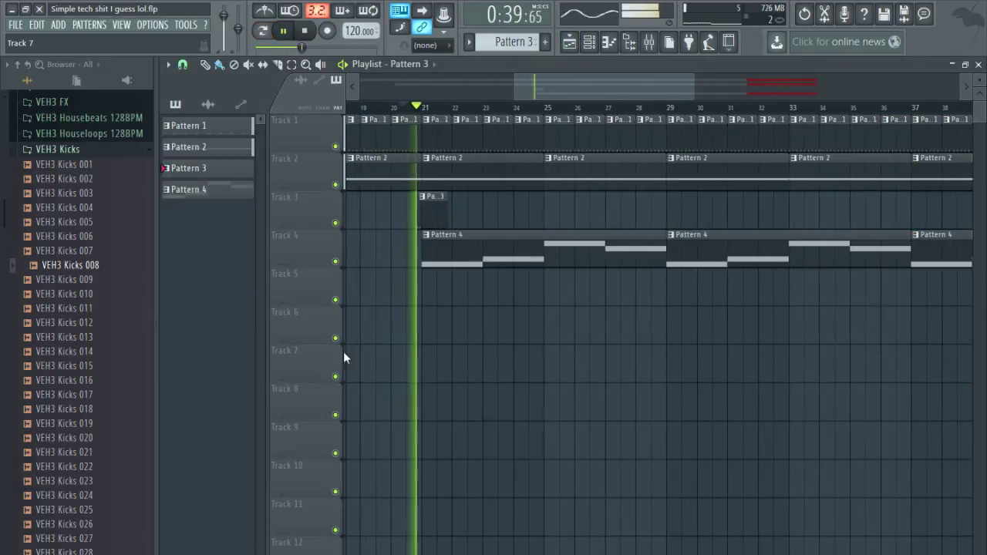
{"action": "scroll", "coordinate": [621, 391], "scroll_direction": "down", "scroll_amount": 3}
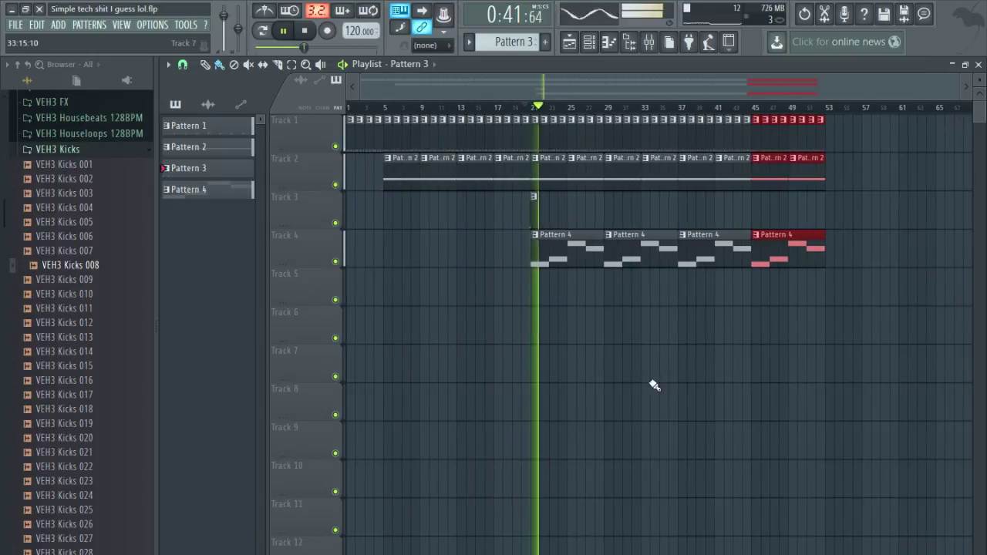
{"action": "scroll", "coordinate": [879, 335], "scroll_direction": "up", "scroll_amount": 3}
{"action": "scroll", "coordinate": [779, 350], "scroll_direction": "down", "scroll_amount": 3}
{"action": "scroll", "coordinate": [691, 388], "scroll_direction": "up", "scroll_amount": 4}
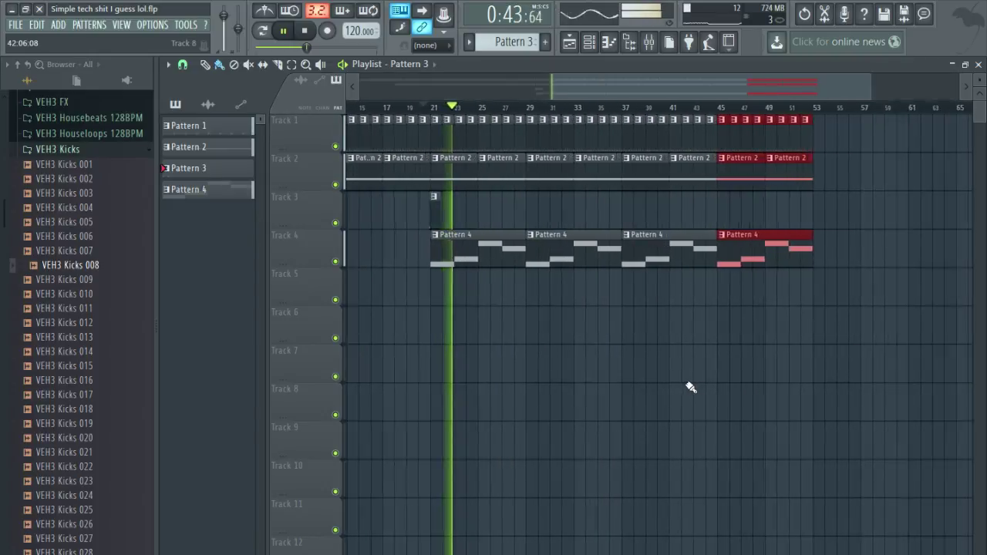
{"action": "scroll", "coordinate": [691, 388], "scroll_direction": "down", "scroll_amount": 3}
{"action": "scroll", "coordinate": [691, 388], "scroll_direction": "down", "scroll_amount": 3}
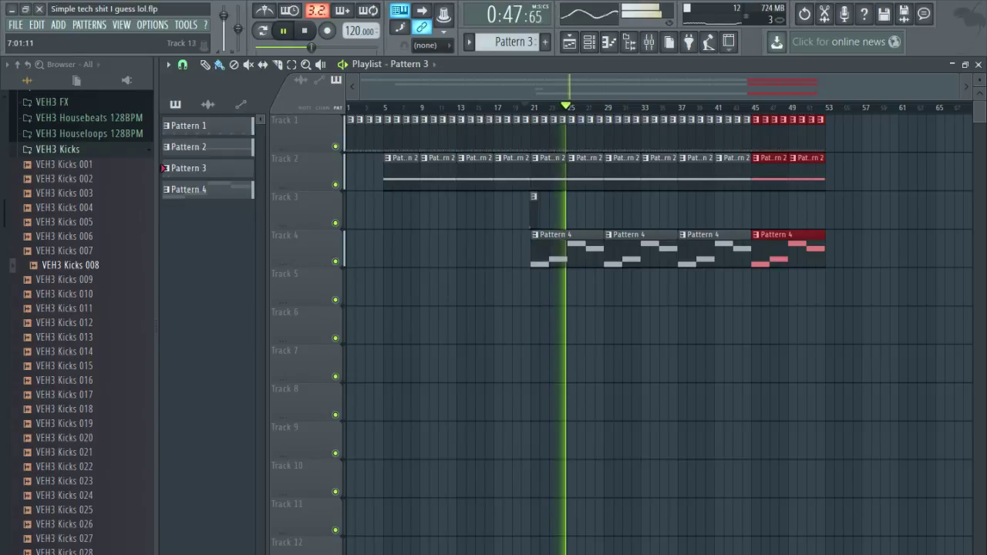
{"action": "scroll", "coordinate": [657, 385], "scroll_direction": "up", "scroll_amount": 3}
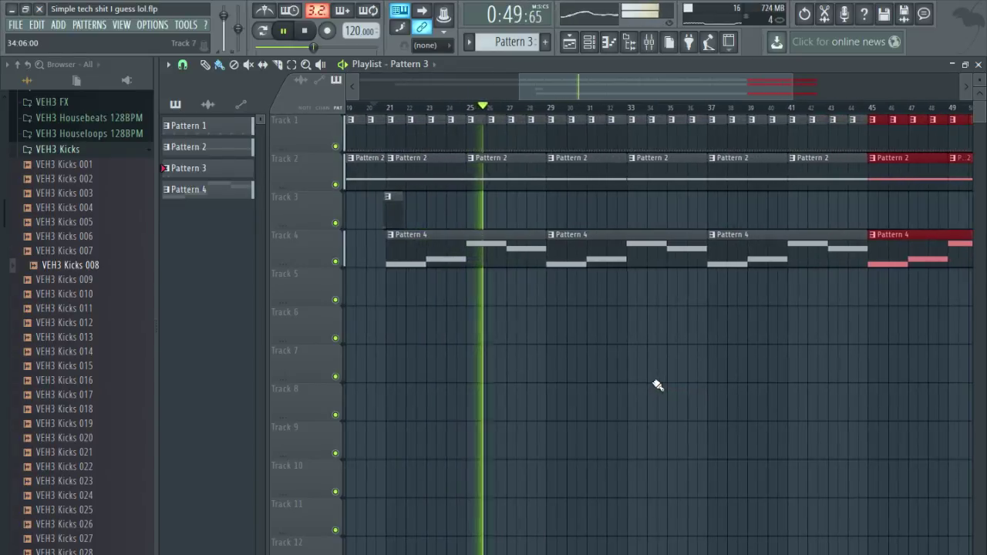
{"action": "scroll", "coordinate": [569, 410], "scroll_direction": "down", "scroll_amount": 2}
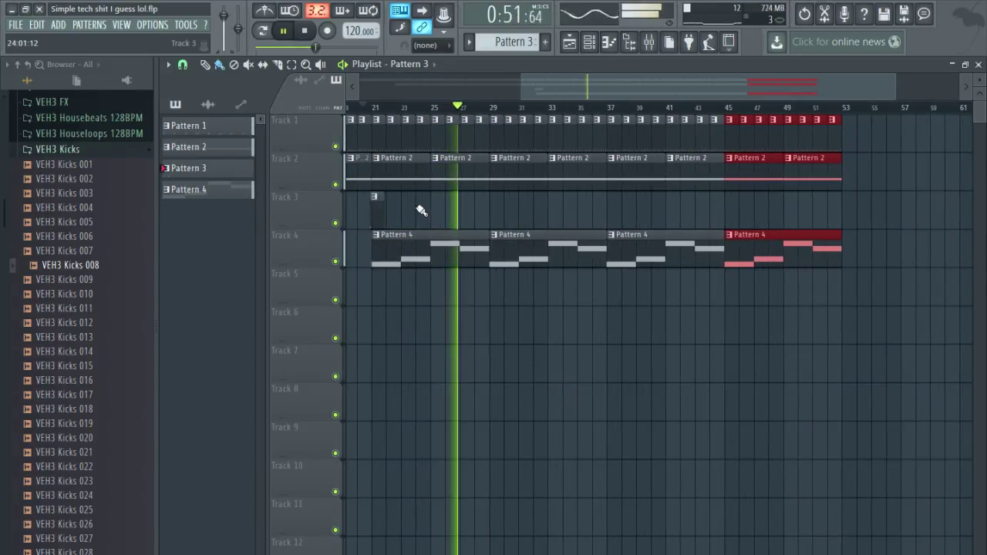
Copy the Pattern 3 clip on Track 3 to 36:15:00, just before bar 37.
{"action": "left_click_drag", "start_coordinate": [418, 209], "coordinate": [338, 220]}
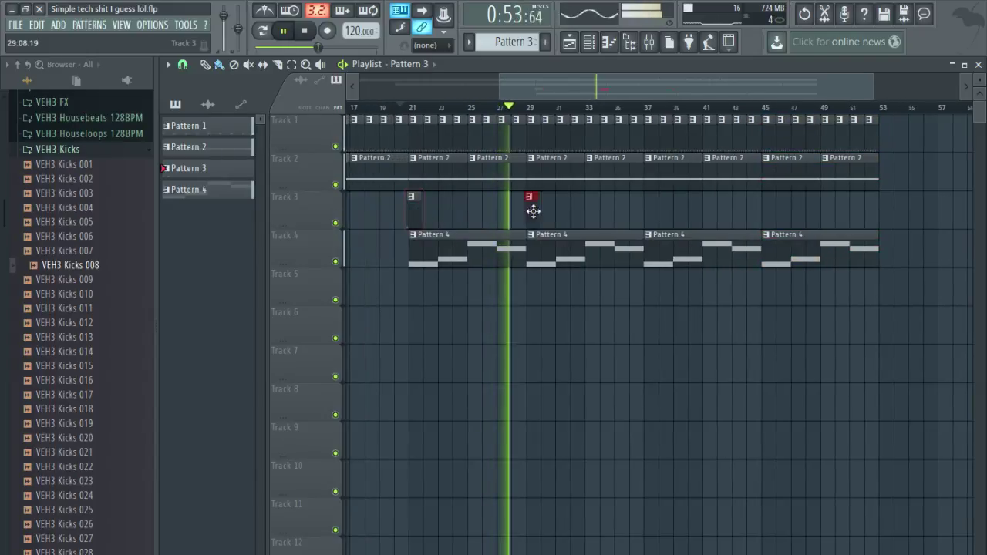
{"action": "scroll", "coordinate": [647, 213], "scroll_direction": "up", "scroll_amount": 5}
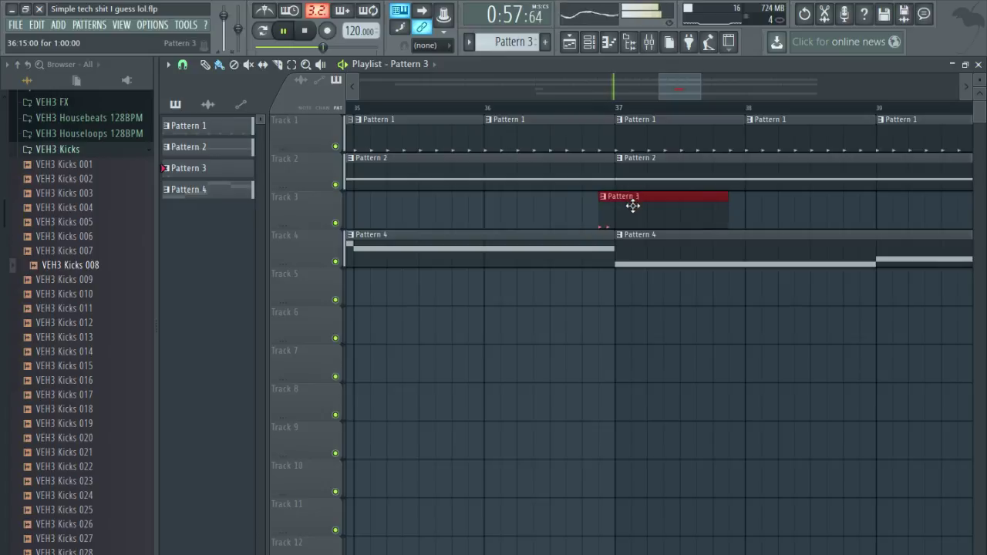
{"action": "scroll", "coordinate": [634, 383], "scroll_direction": "down", "scroll_amount": 5}
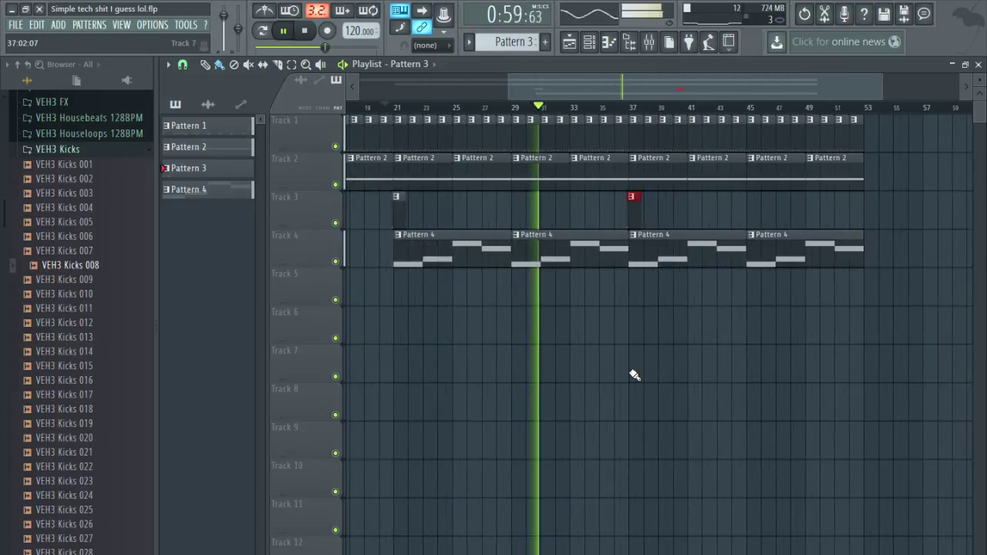
{"action": "left_click_drag", "start_coordinate": [666, 375], "coordinate": [594, 383]}
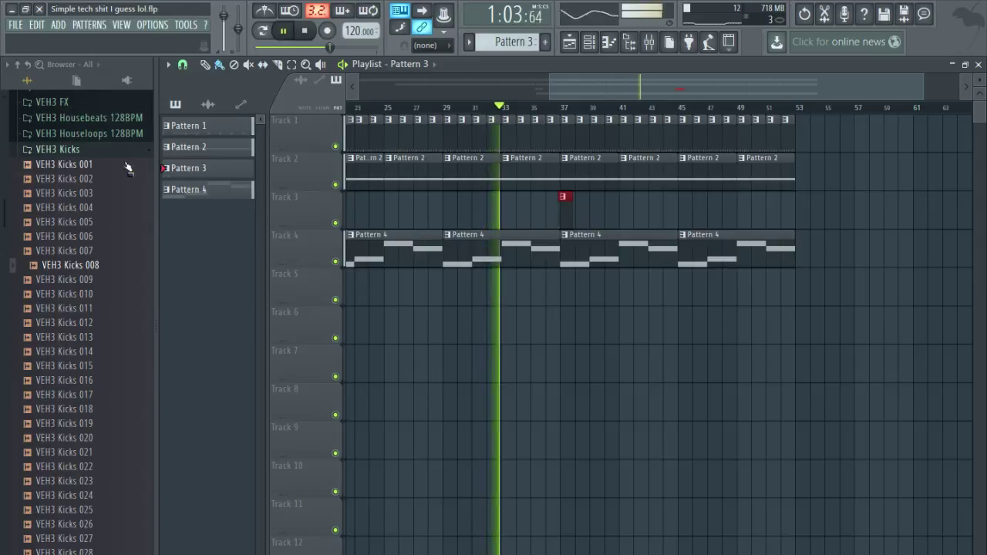
Collapse the VEH3 Kicks folder and listen to the passage around the Pattern 3 clip at bar 37.
{"action": "left_click", "coordinate": [79, 150]}
{"action": "scroll", "coordinate": [650, 381], "scroll_direction": "up", "scroll_amount": 2}
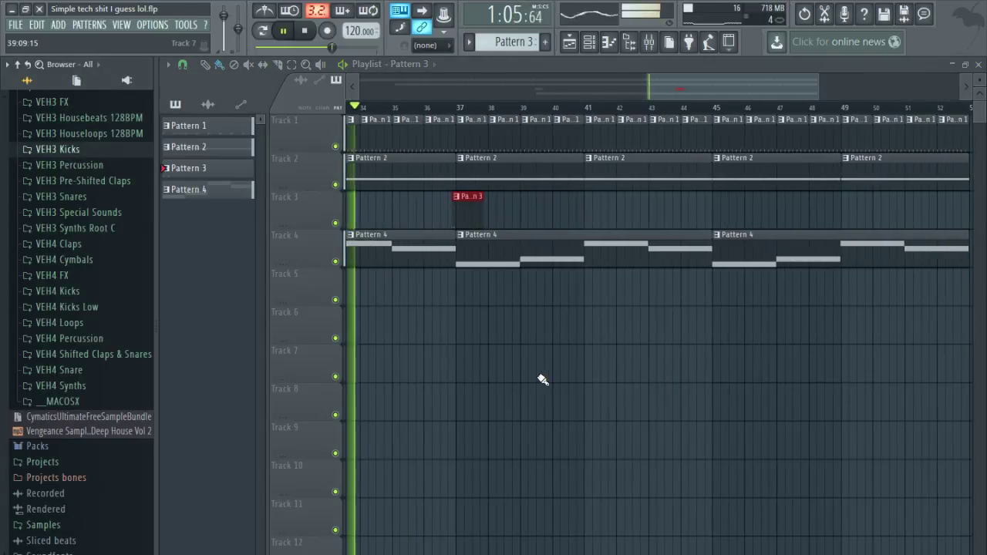
{"action": "scroll", "coordinate": [542, 380], "scroll_direction": "down", "scroll_amount": 3}
{"action": "scroll", "coordinate": [531, 374], "scroll_direction": "up", "scroll_amount": 4}
{"action": "left_click_drag", "start_coordinate": [534, 373], "coordinate": [573, 378]}
{"action": "scroll", "coordinate": [523, 357], "scroll_direction": "up", "scroll_amount": 1}
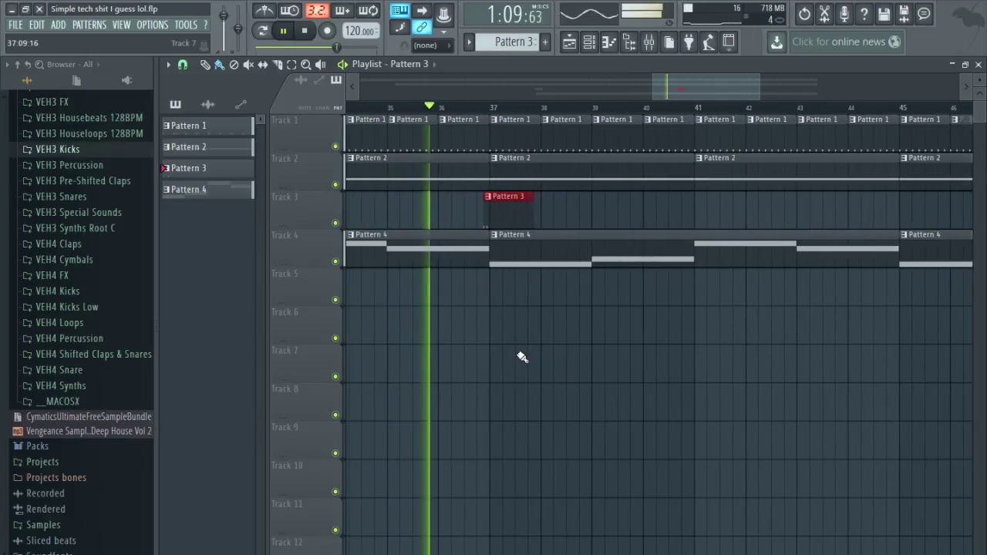
{"action": "scroll", "coordinate": [452, 346], "scroll_direction": "up", "scroll_amount": 1}
{"action": "scroll", "coordinate": [498, 337], "scroll_direction": "up", "scroll_amount": 1}
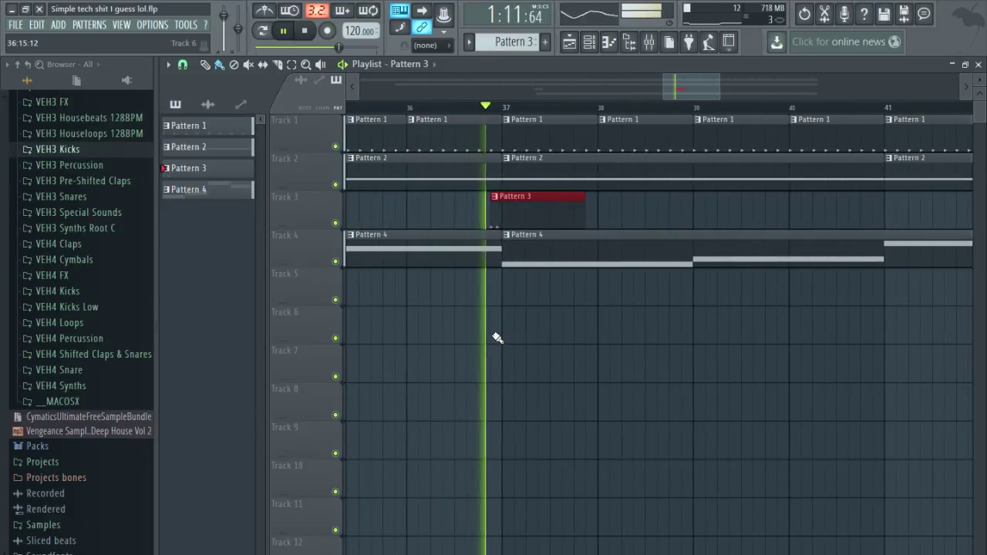
{"action": "scroll", "coordinate": [498, 340], "scroll_direction": "down", "scroll_amount": 2}
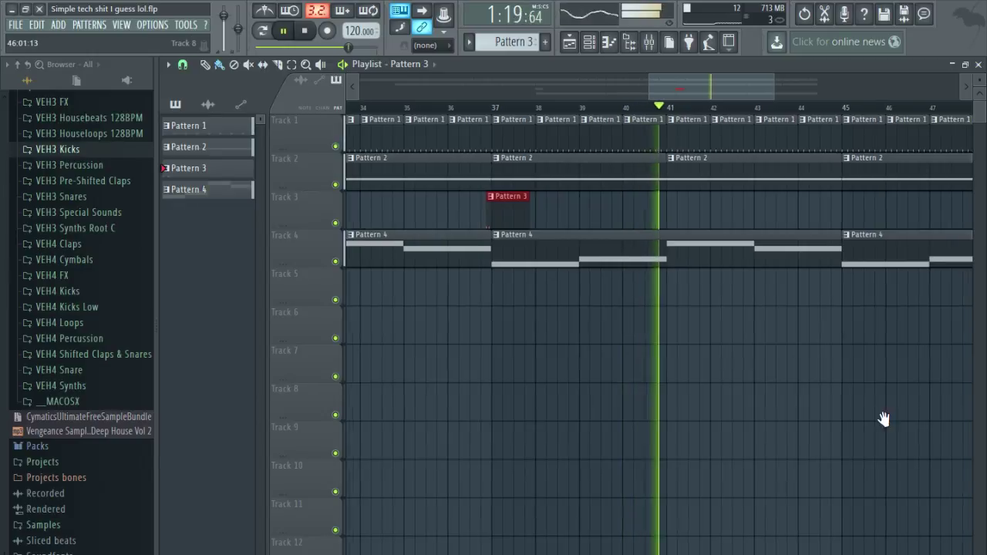
{"action": "scroll", "coordinate": [884, 420], "scroll_direction": "down", "scroll_amount": 5}
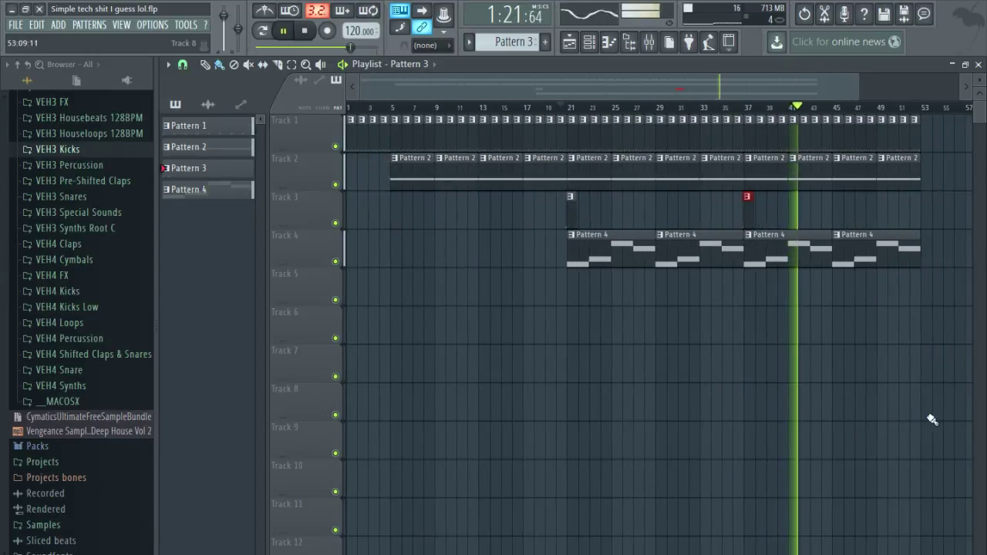
Duplicate the Pattern 2 clips of bars 45 to 52 on Track 2 so they fill bars 53 through 60.
{"action": "scroll", "coordinate": [822, 432], "scroll_direction": "up", "scroll_amount": 4}
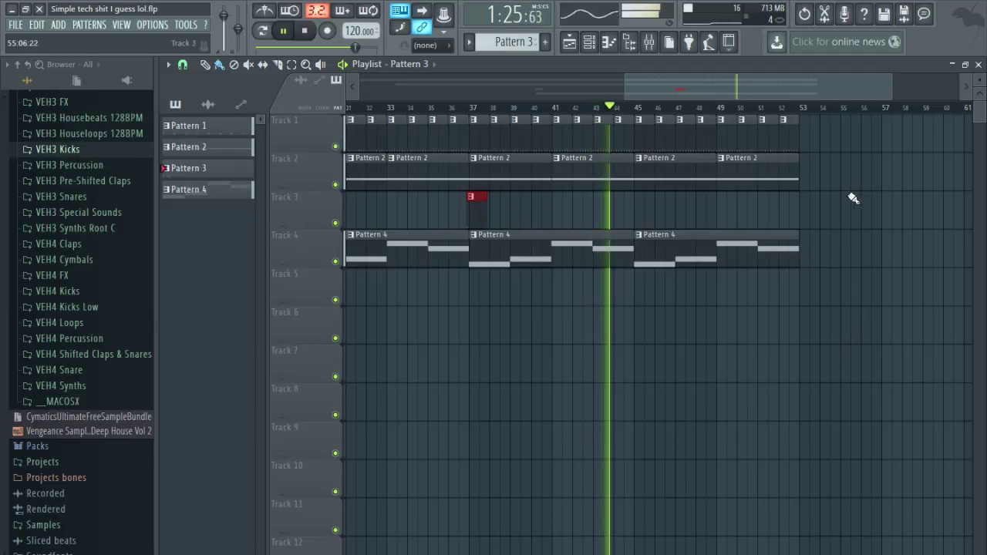
{"action": "left_click_drag", "start_coordinate": [855, 200], "coordinate": [639, 170]}
{"action": "key", "text": "ctrl+b"}
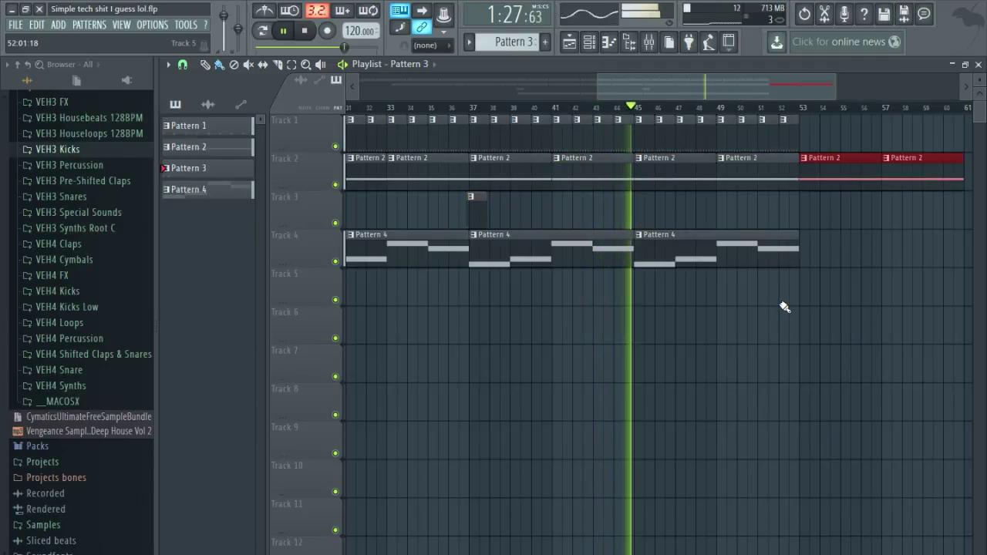
Inspect the mixer levels, return to the playlist and listen to the passage leading into bar 53.
{"action": "scroll", "coordinate": [785, 306], "scroll_direction": "down", "scroll_amount": 2}
{"action": "scroll", "coordinate": [707, 337], "scroll_direction": "right", "scroll_amount": 3}
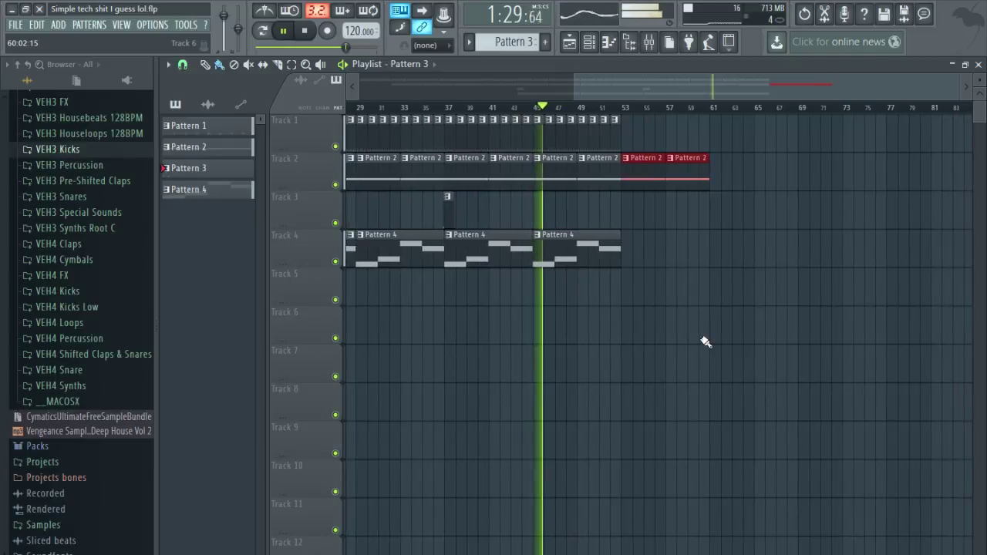
{"action": "scroll", "coordinate": [707, 342], "scroll_direction": "up", "scroll_amount": 3}
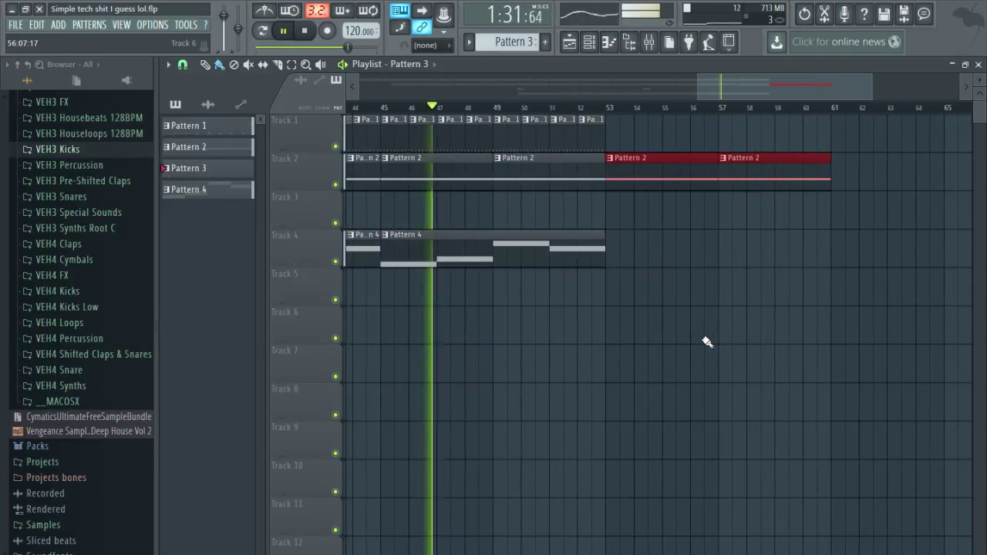
{"action": "left_click", "coordinate": [651, 43]}
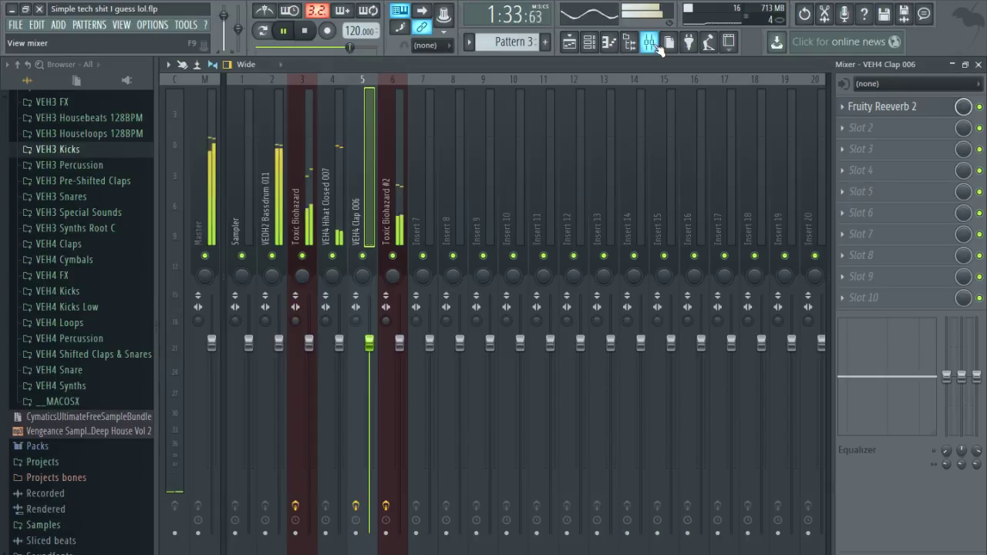
{"action": "left_click", "coordinate": [658, 46]}
{"action": "left_click", "coordinate": [978, 66]}
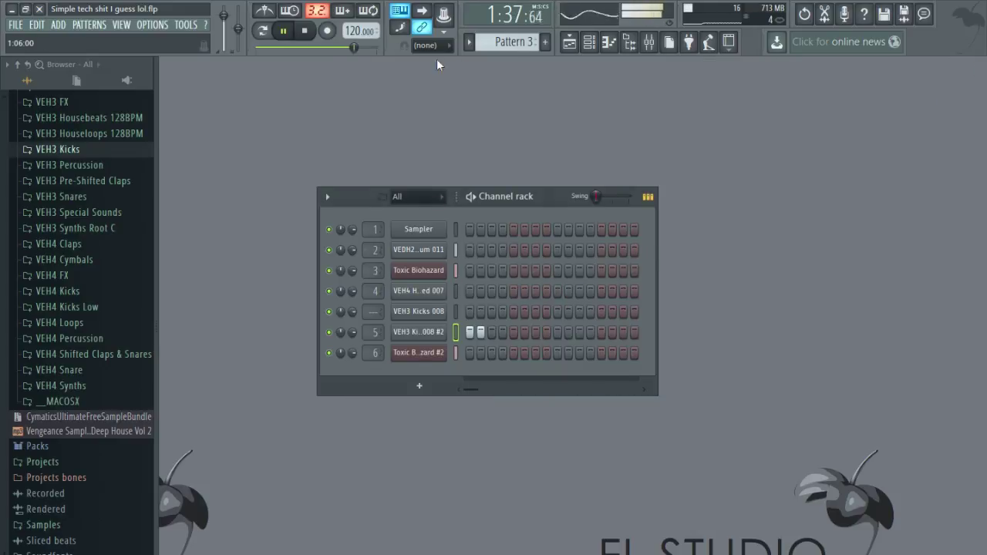
{"action": "left_click", "coordinate": [584, 45]}
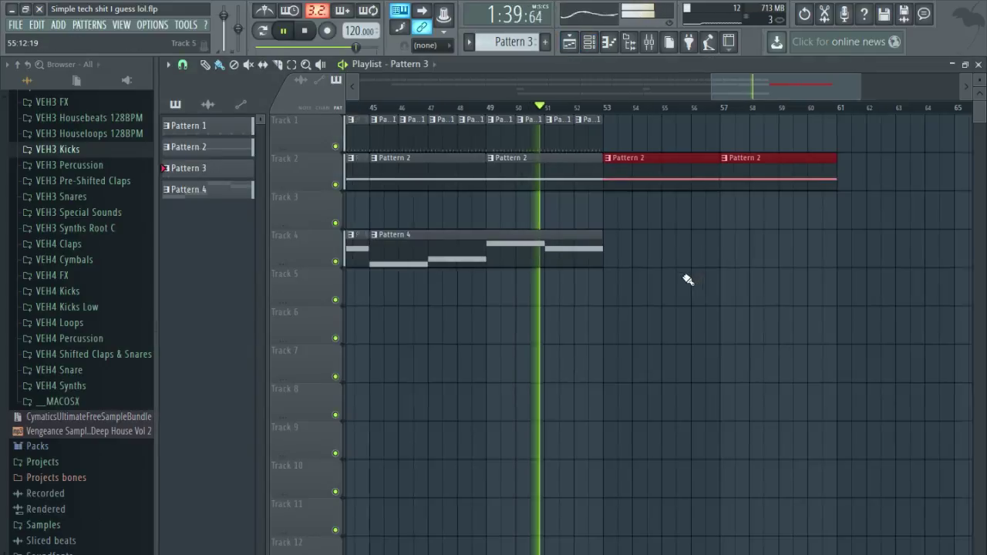
{"action": "scroll", "coordinate": [741, 340], "scroll_direction": "up", "scroll_amount": 3}
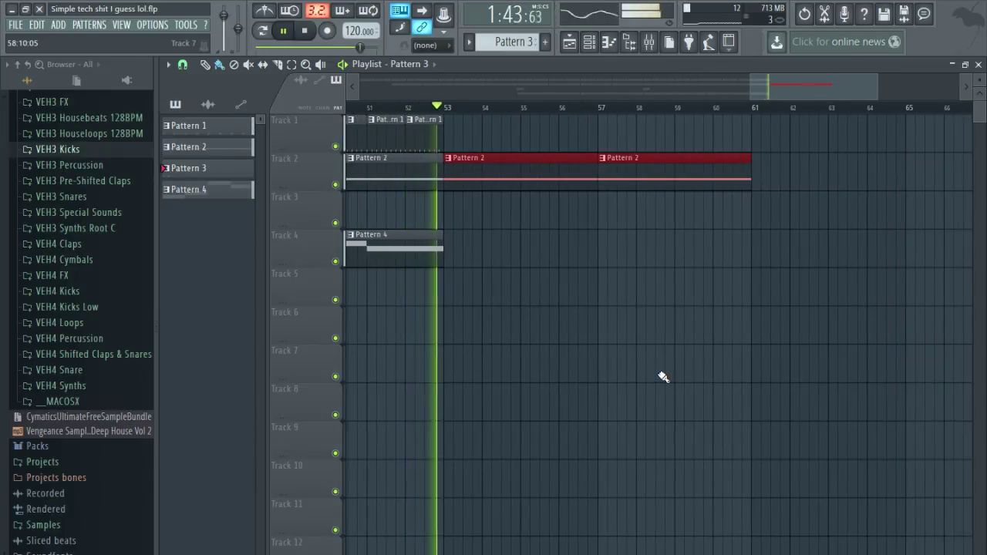
{"action": "scroll", "coordinate": [670, 369], "scroll_direction": "down", "scroll_amount": 2}
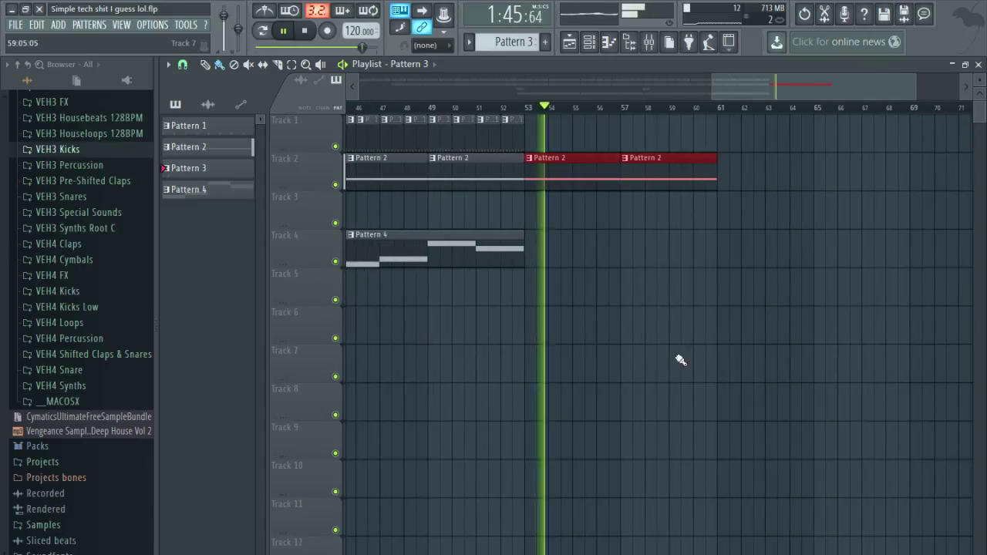
Inspect the LFOTool effect on the Toxic Biohazard mixer track, close it and play the arrangement from bar 53.
{"action": "left_click", "coordinate": [652, 45]}
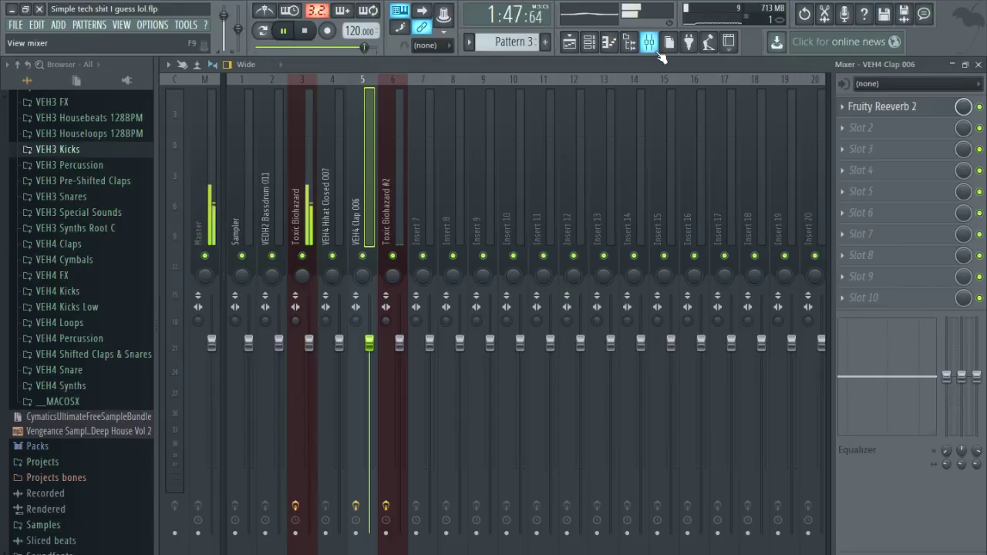
{"action": "left_click", "coordinate": [293, 78]}
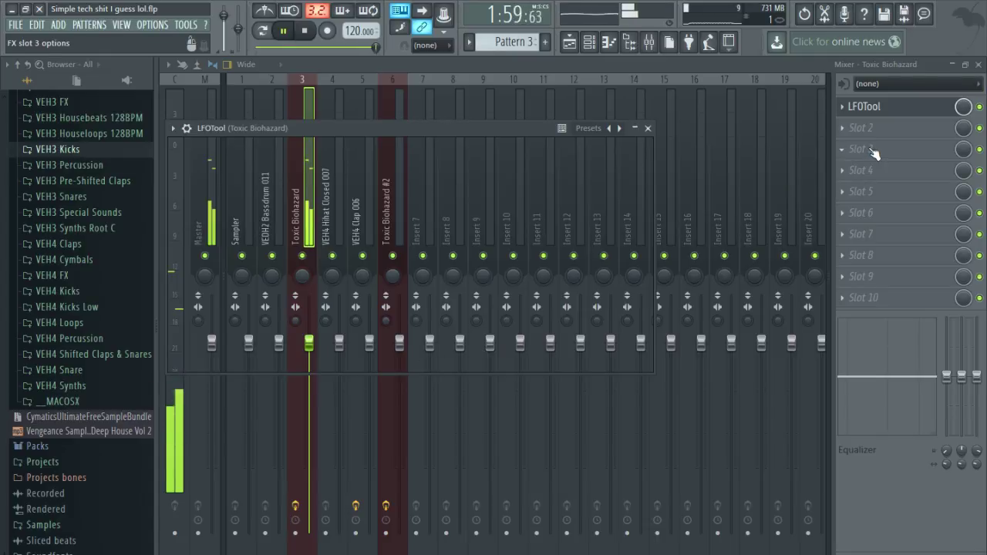
{"action": "left_click", "coordinate": [978, 64]}
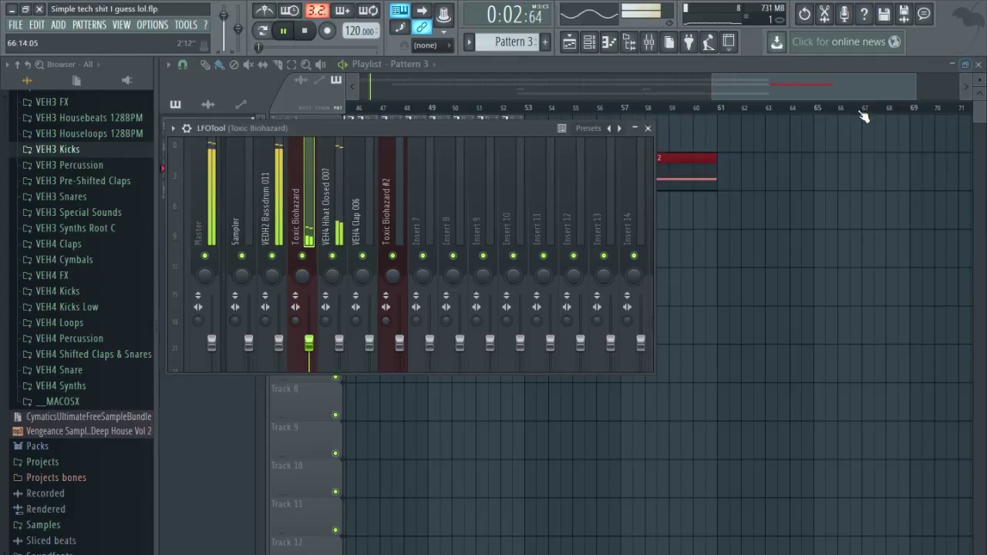
{"action": "left_click", "coordinate": [646, 129]}
{"action": "left_click", "coordinate": [533, 108]}
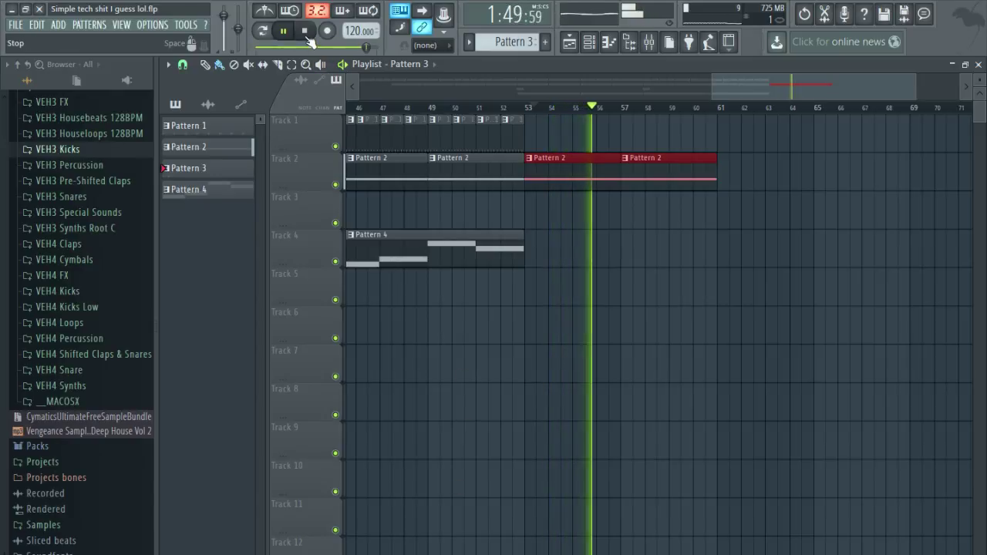
Check the channel rack and Toxic Biohazard's LFOTool while listening to the Pattern 2 passage after bar 53, ending in the playlist.
{"action": "left_click", "coordinate": [978, 64]}
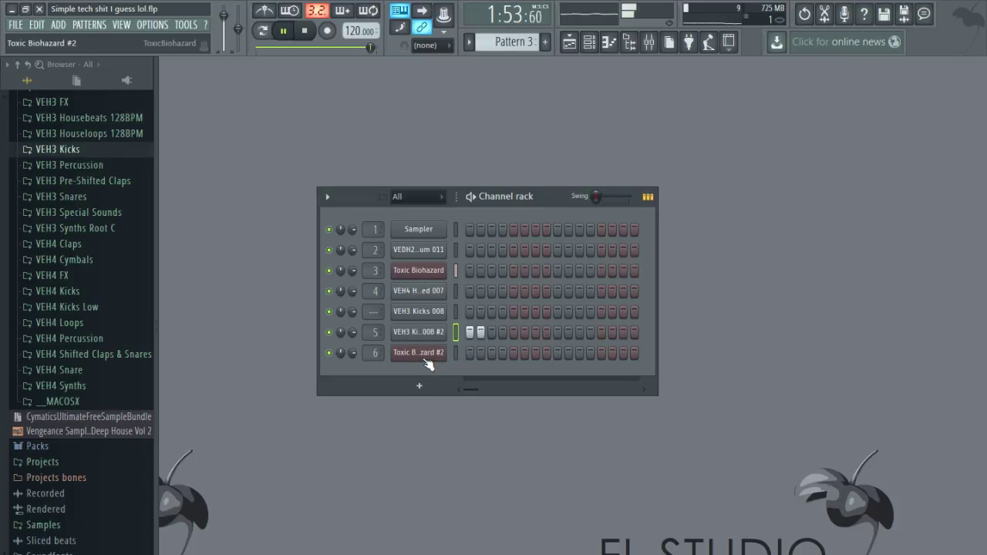
{"action": "left_click", "coordinate": [649, 44]}
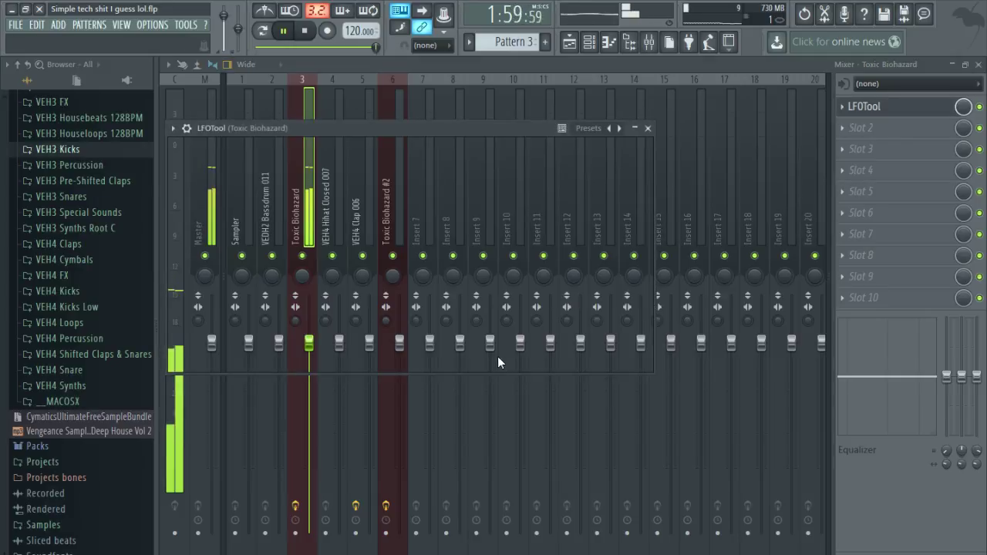
{"action": "left_click", "coordinate": [570, 43]}
{"action": "left_click", "coordinate": [544, 107]}
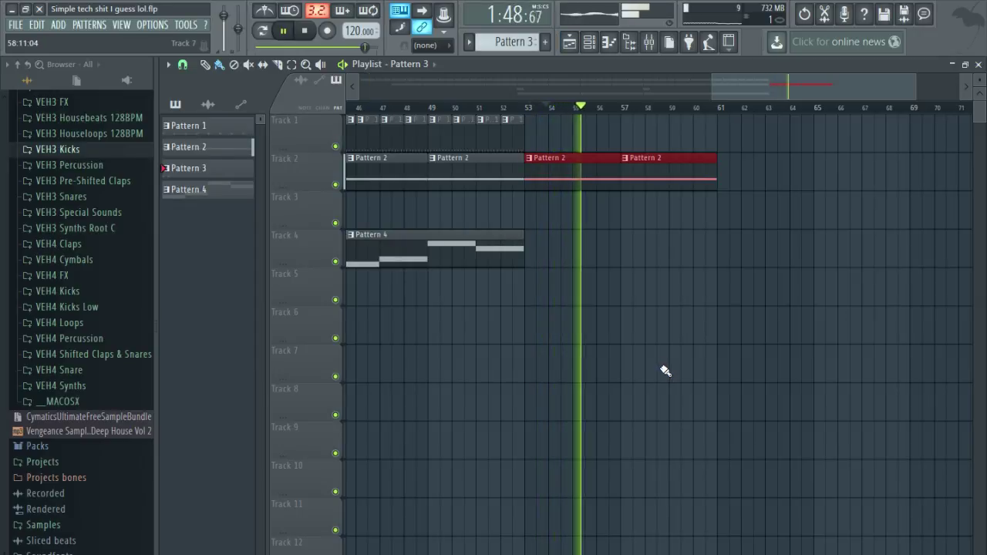
{"action": "left_click", "coordinate": [979, 65]}
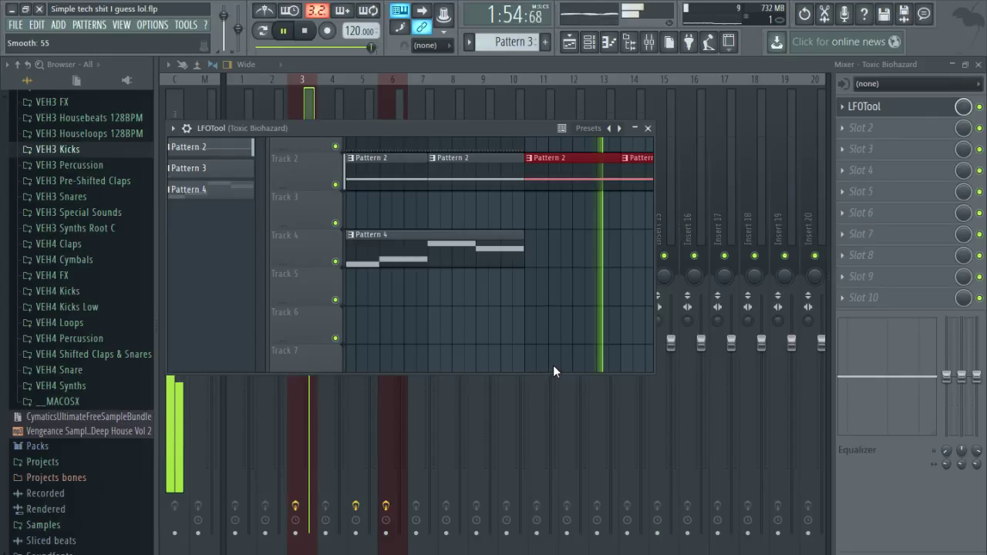
{"action": "left_click", "coordinate": [587, 44]}
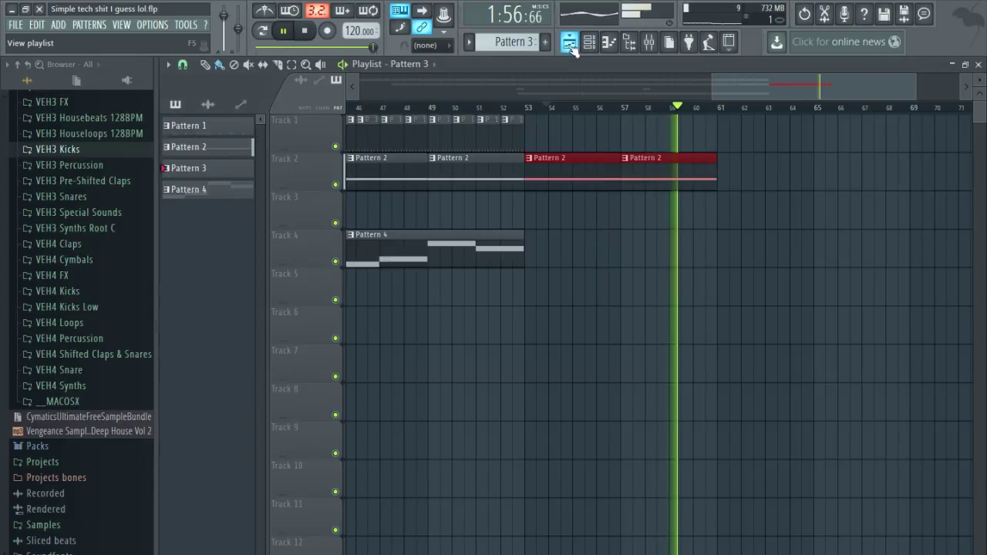
Restart playback from the beginning of the song and collapse the Other samples folder in the browser.
{"action": "left_click", "coordinate": [308, 30]}
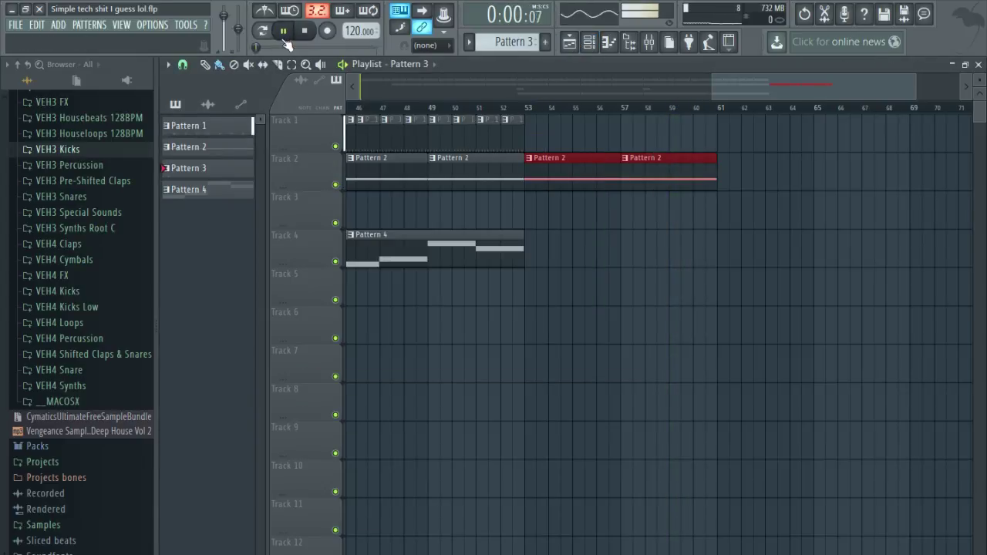
{"action": "scroll", "coordinate": [540, 321], "scroll_direction": "down", "scroll_amount": 5}
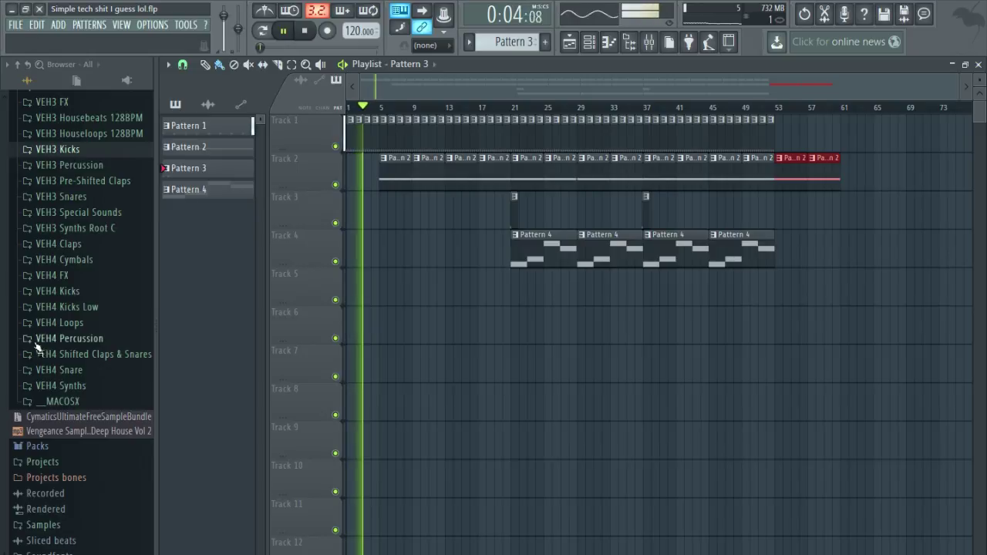
{"action": "scroll", "coordinate": [34, 320], "scroll_direction": "up", "scroll_amount": 5}
{"action": "scroll", "coordinate": [34, 320], "scroll_direction": "up", "scroll_amount": 8}
{"action": "scroll", "coordinate": [42, 311], "scroll_direction": "down", "scroll_amount": 10}
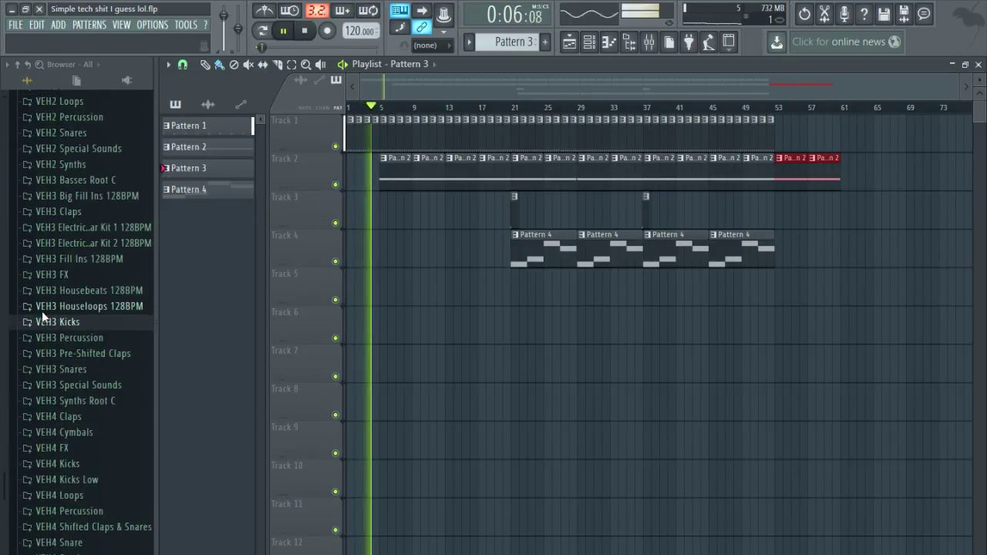
{"action": "scroll", "coordinate": [111, 401], "scroll_direction": "up", "scroll_amount": 10}
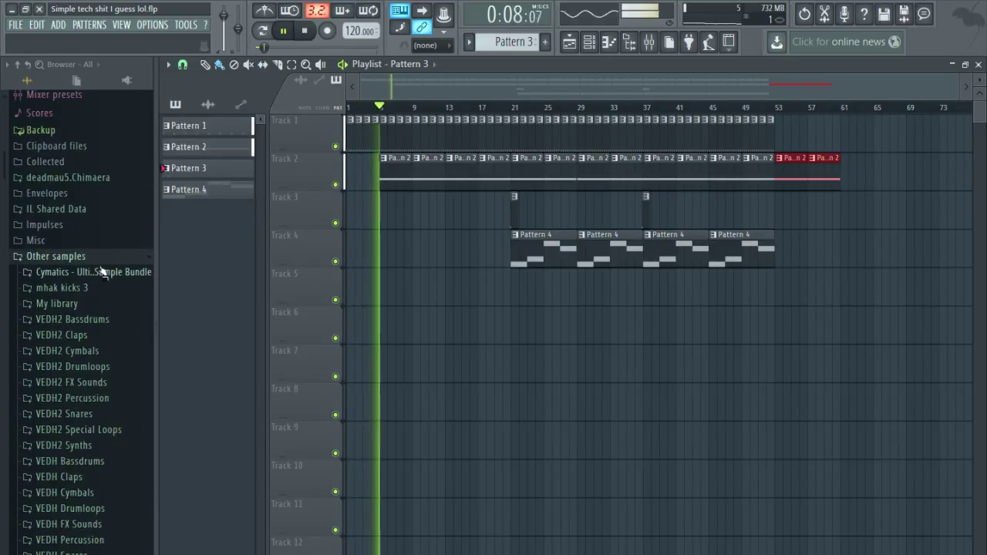
{"action": "left_click", "coordinate": [104, 258]}
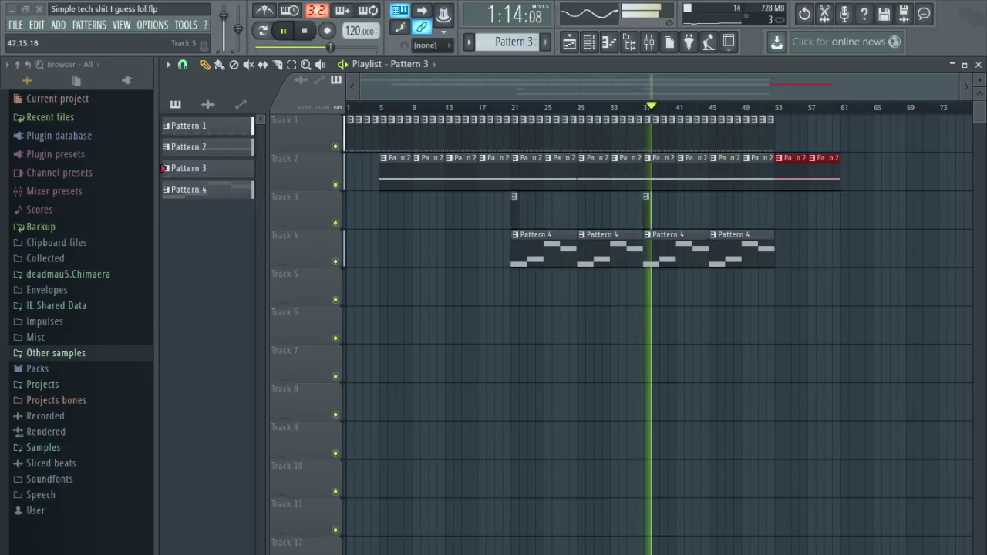
Deselect the Pattern 2 clips and listen to the arrangement from about bar 42.
{"action": "left_click", "coordinate": [876, 218], "text": "ctrl"}
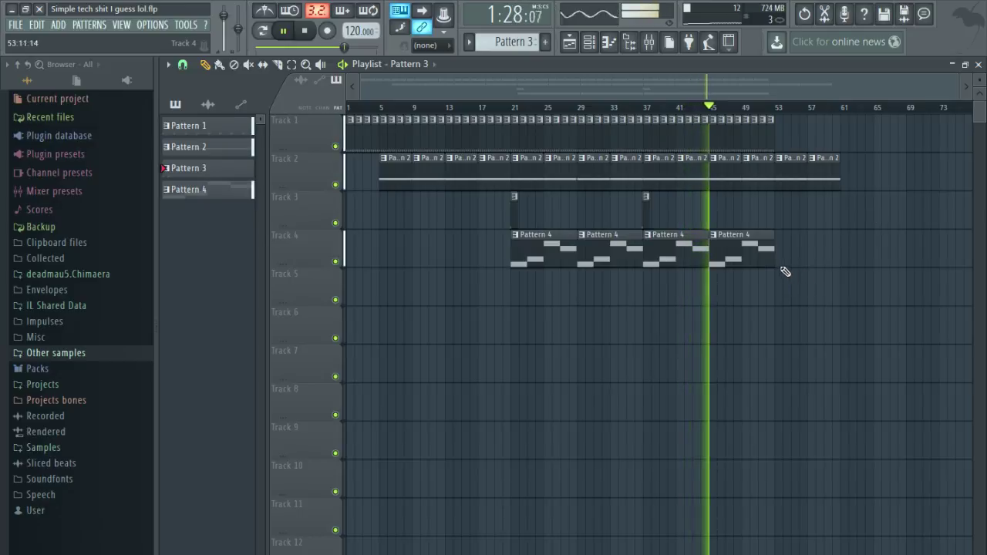
{"action": "left_click", "coordinate": [305, 31]}
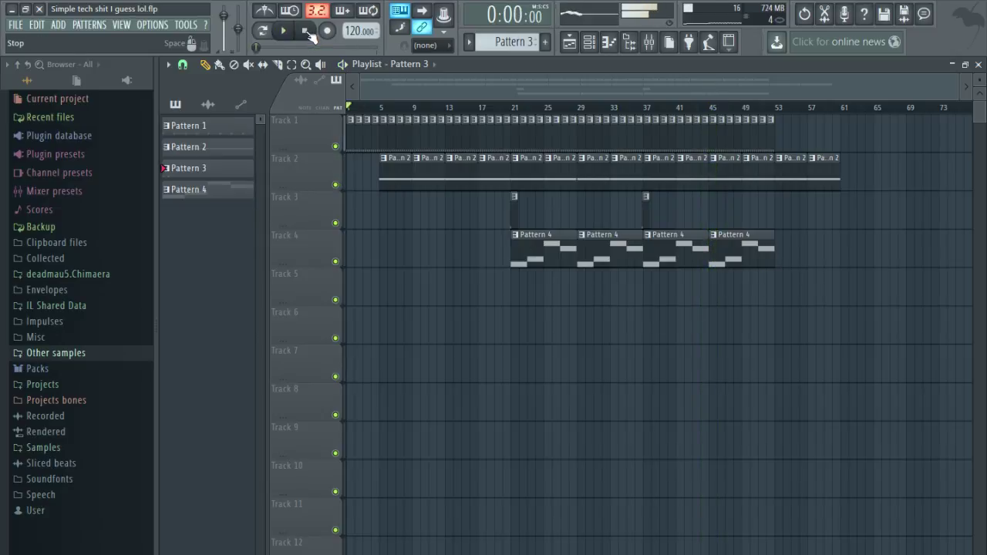
{"action": "left_click", "coordinate": [691, 102]}
{"action": "key", "text": "space"}
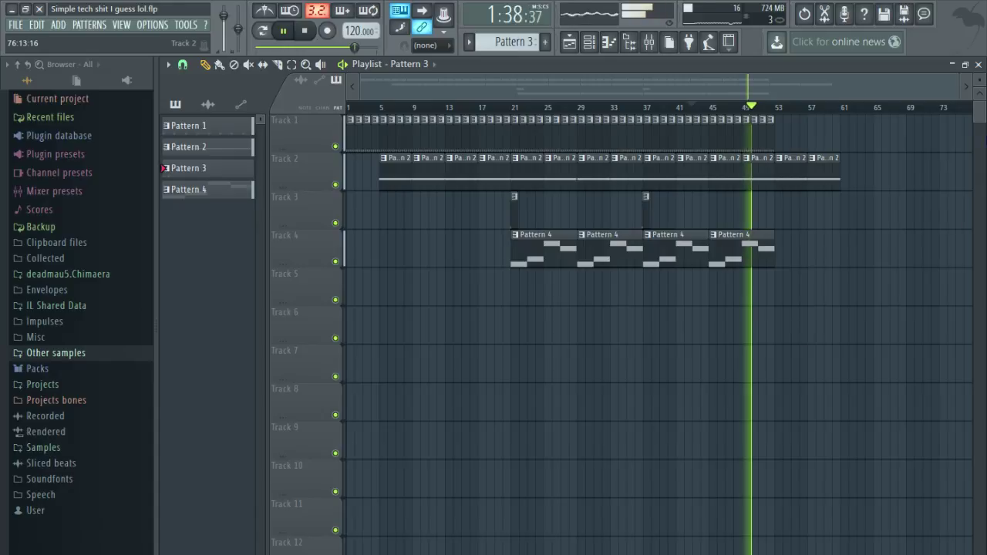
Duplicate the Pattern 2 clips of bars 53 to 60 on Track 2 into bars 61 through 68, then clear the selection.
{"action": "left_click_drag", "start_coordinate": [906, 178], "coordinate": [789, 179]}
{"action": "key", "text": "ctrl+b"}
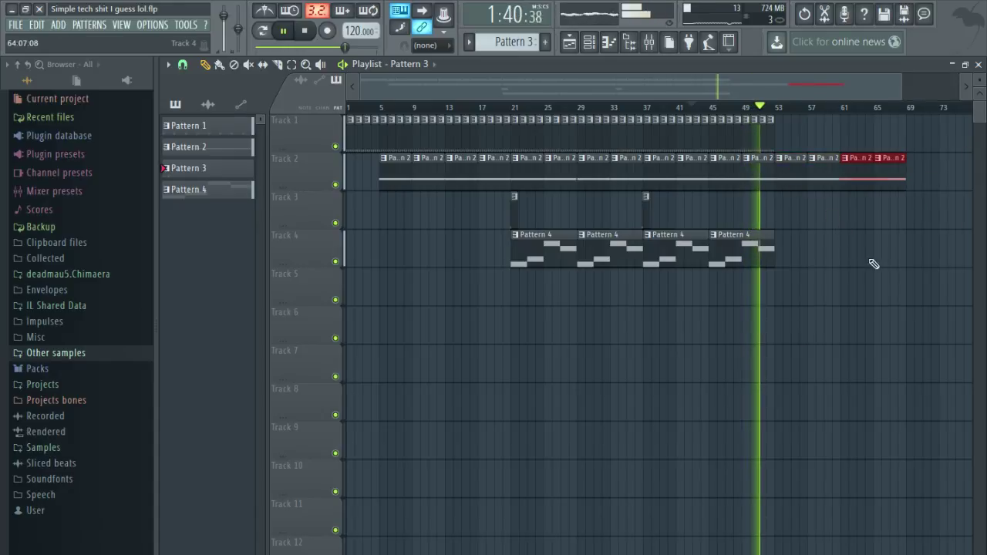
{"action": "left_click", "coordinate": [870, 260], "text": "ctrl"}
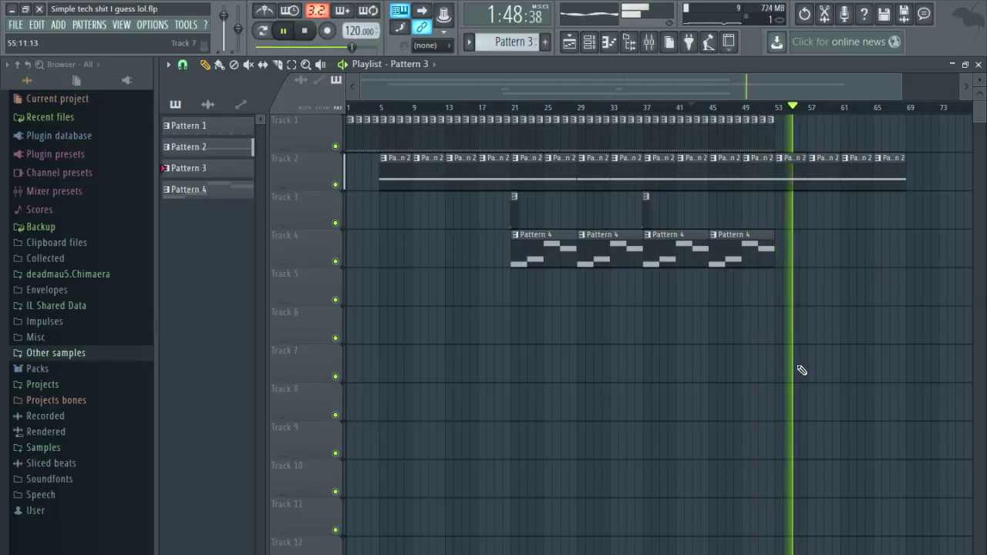
{"action": "left_click_drag", "start_coordinate": [773, 367], "coordinate": [676, 379]}
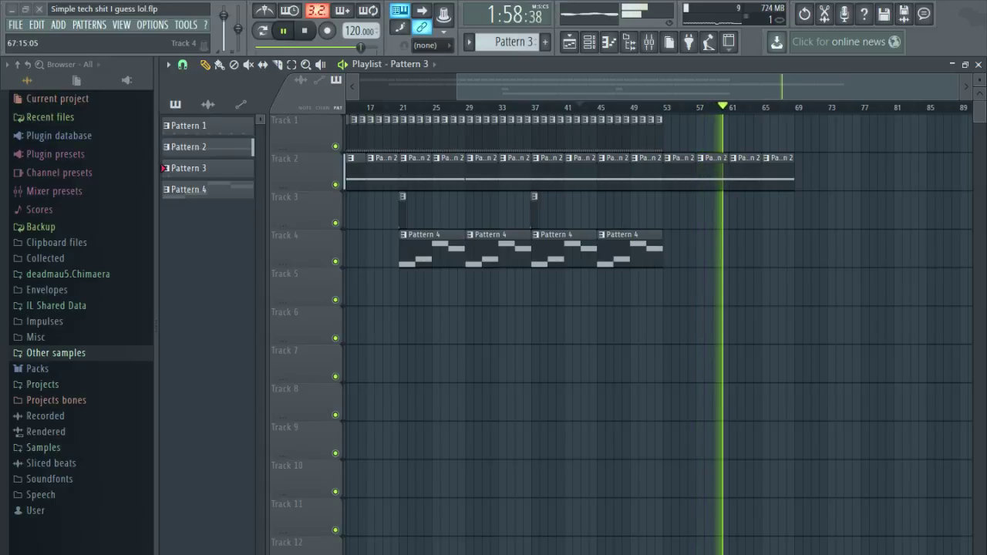
{"action": "left_click_drag", "start_coordinate": [763, 237], "coordinate": [859, 265]}
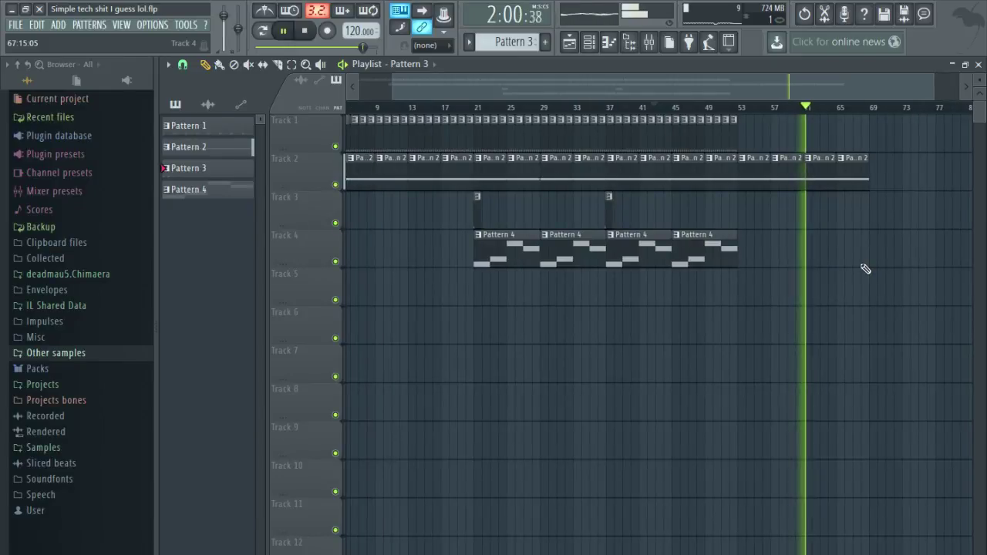